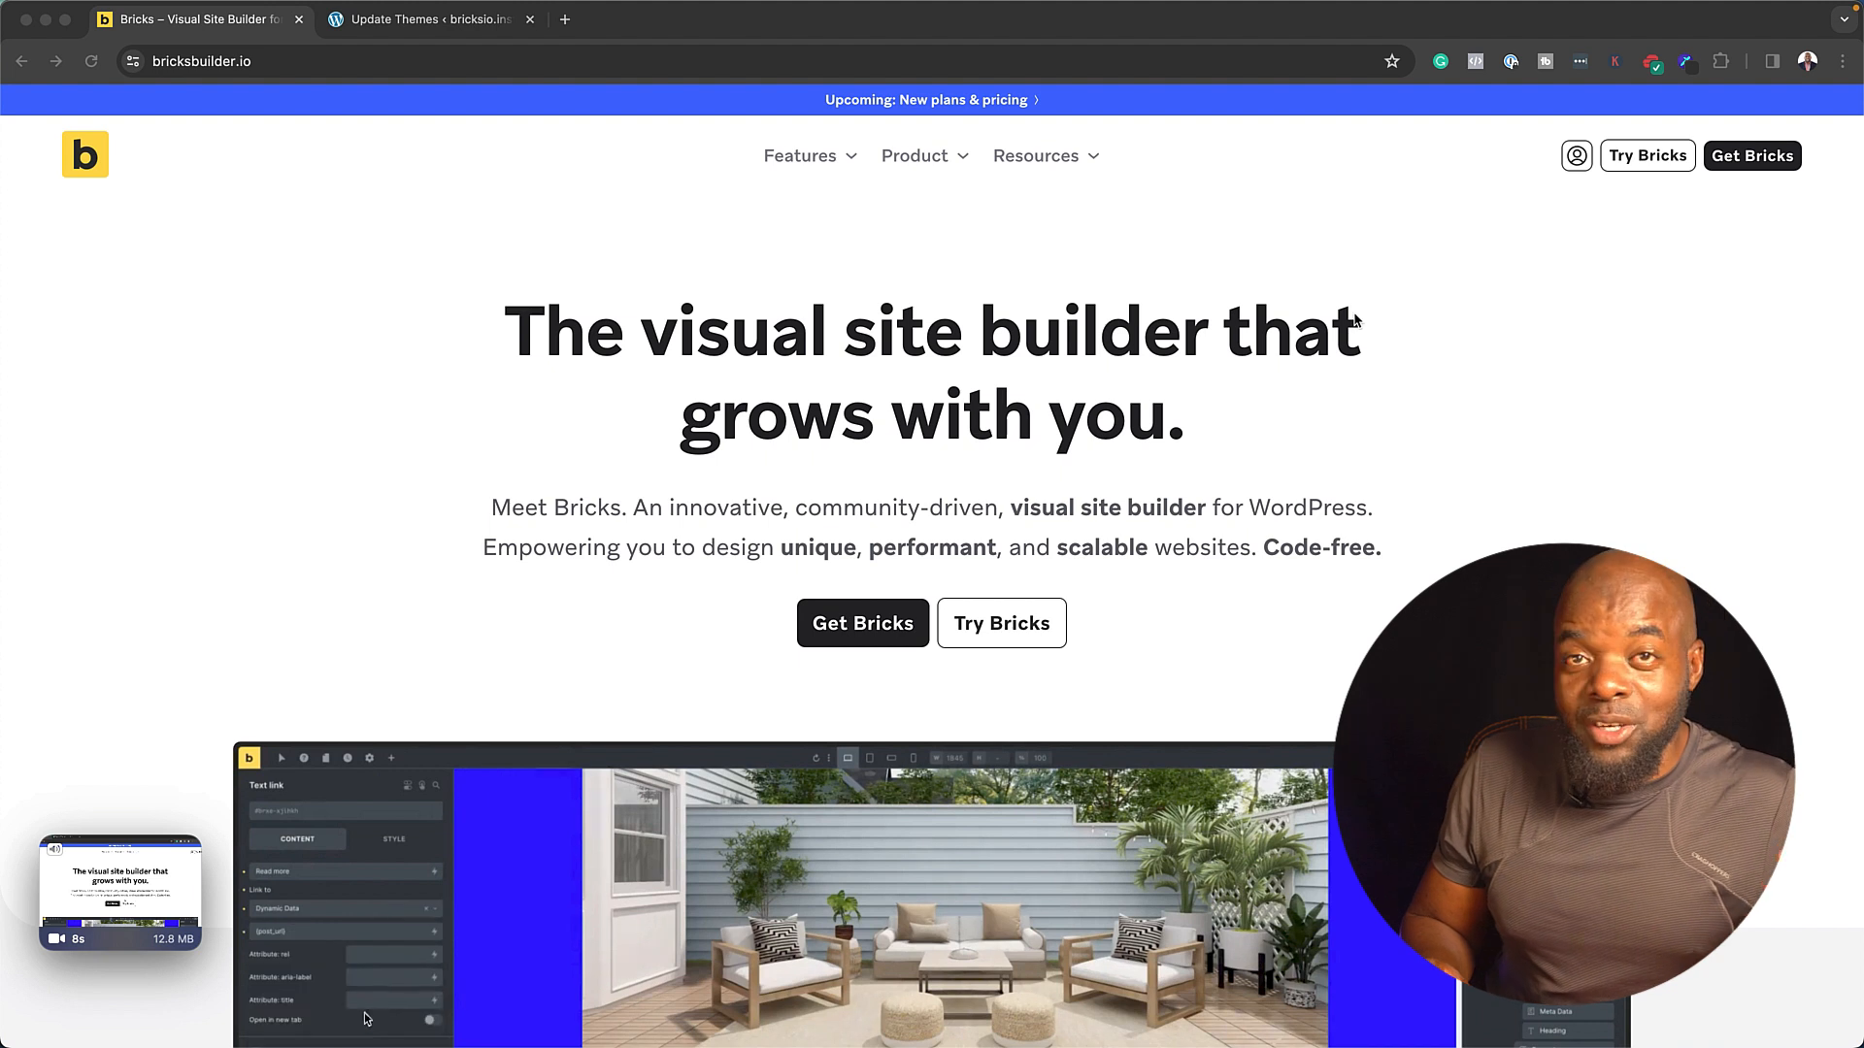
# - Switch to the WordPress dashboard and look over the Bricks Getting Started page and the templates list
pyautogui.click(449, 27)
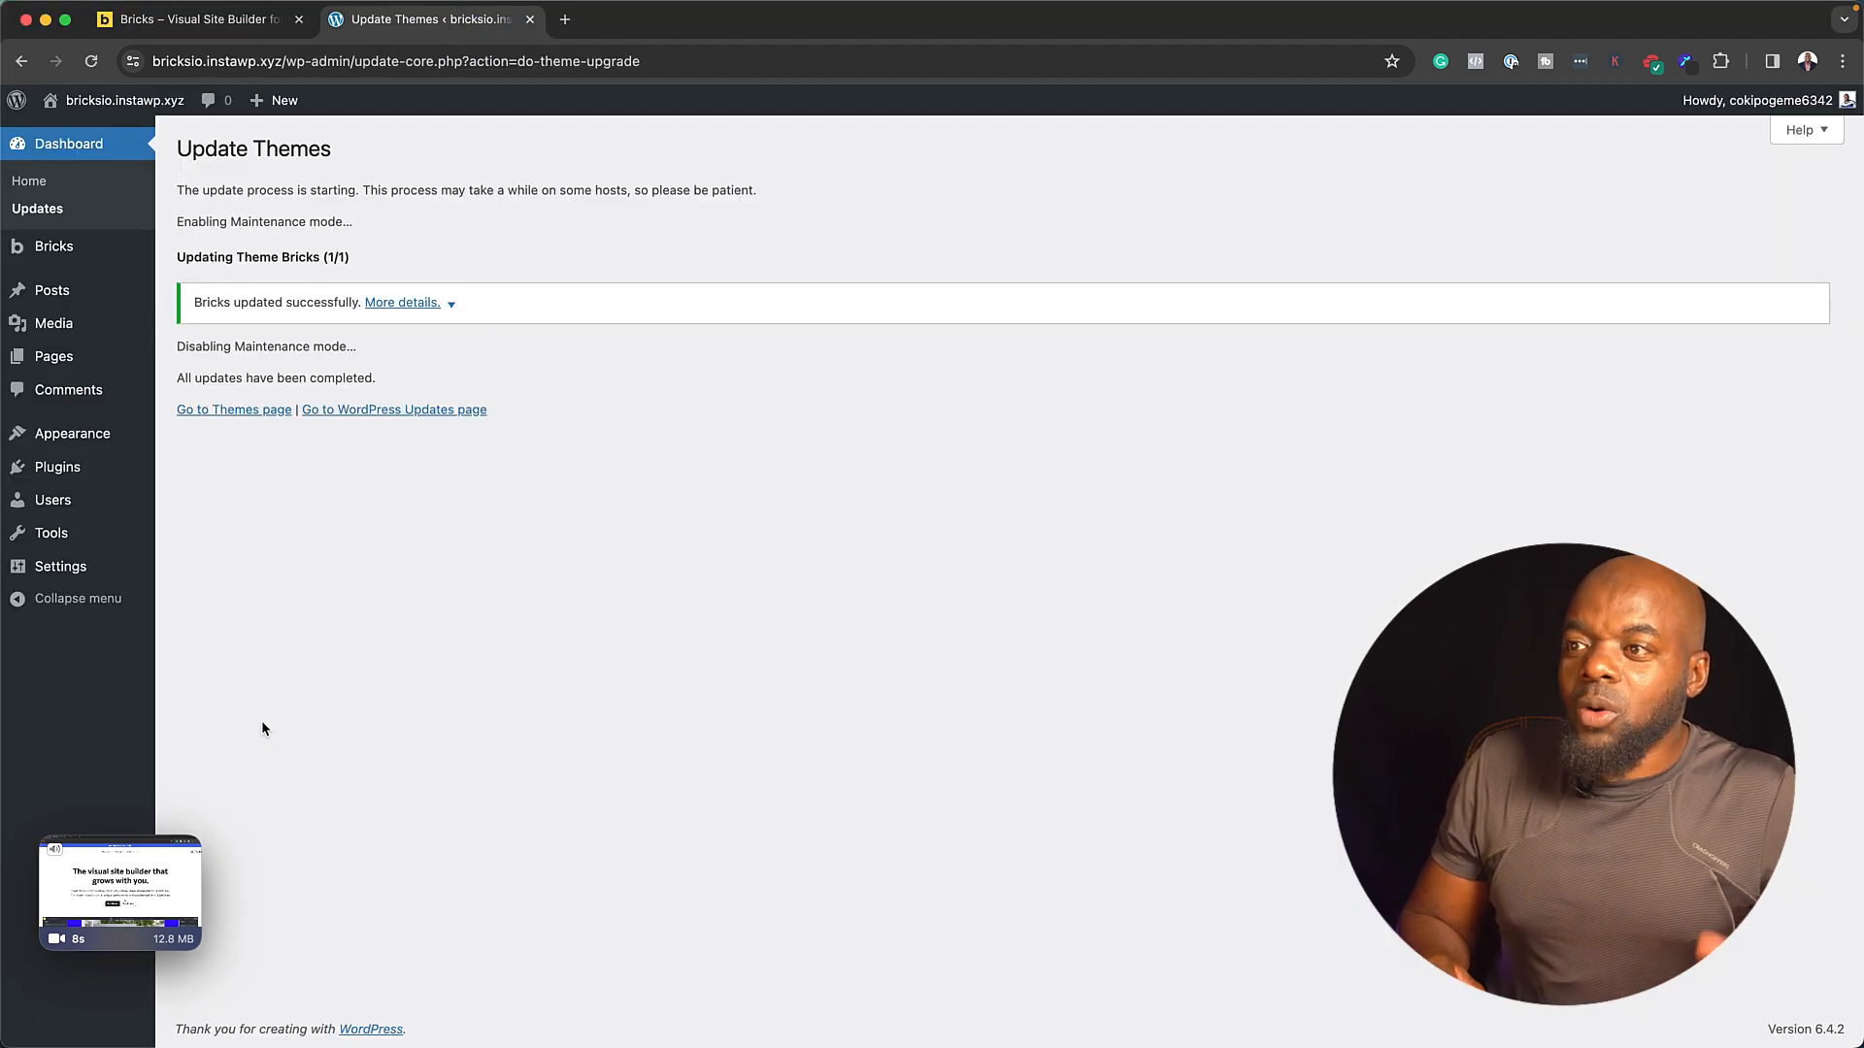
pyautogui.moveTo(70, 255)
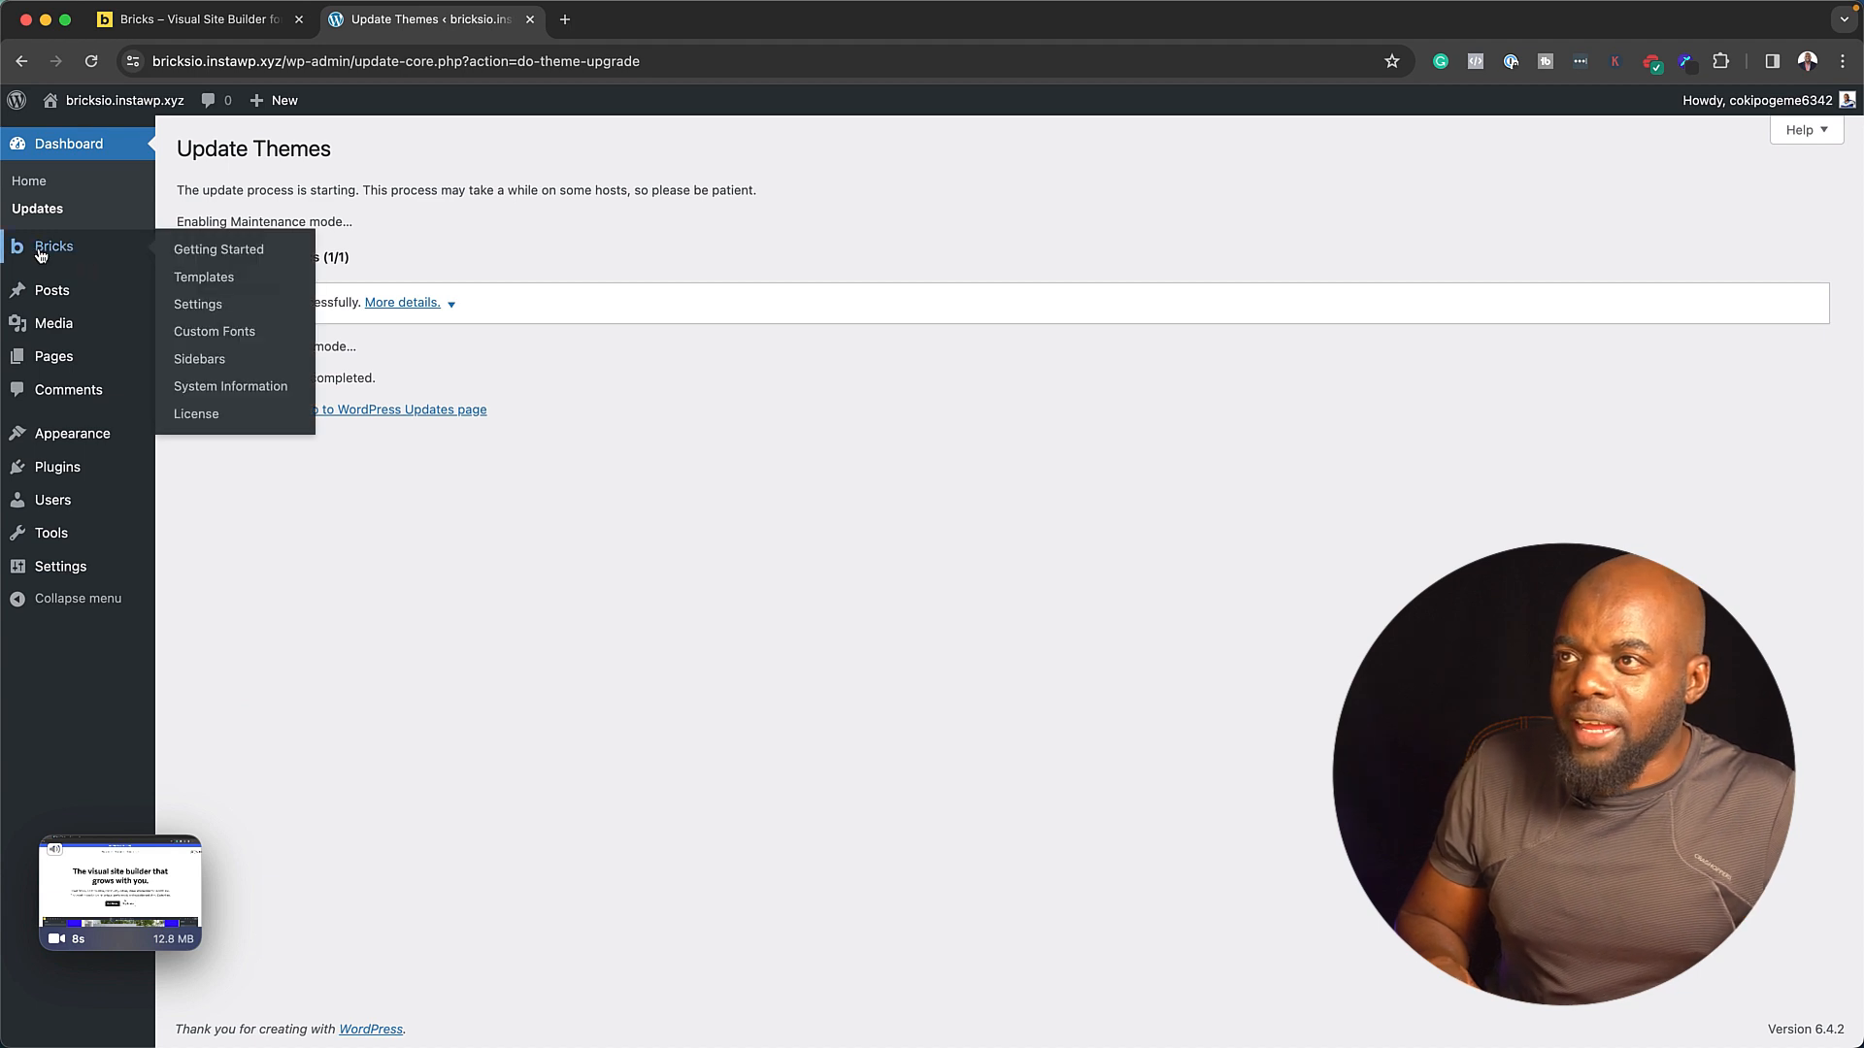
pyautogui.click(262, 255)
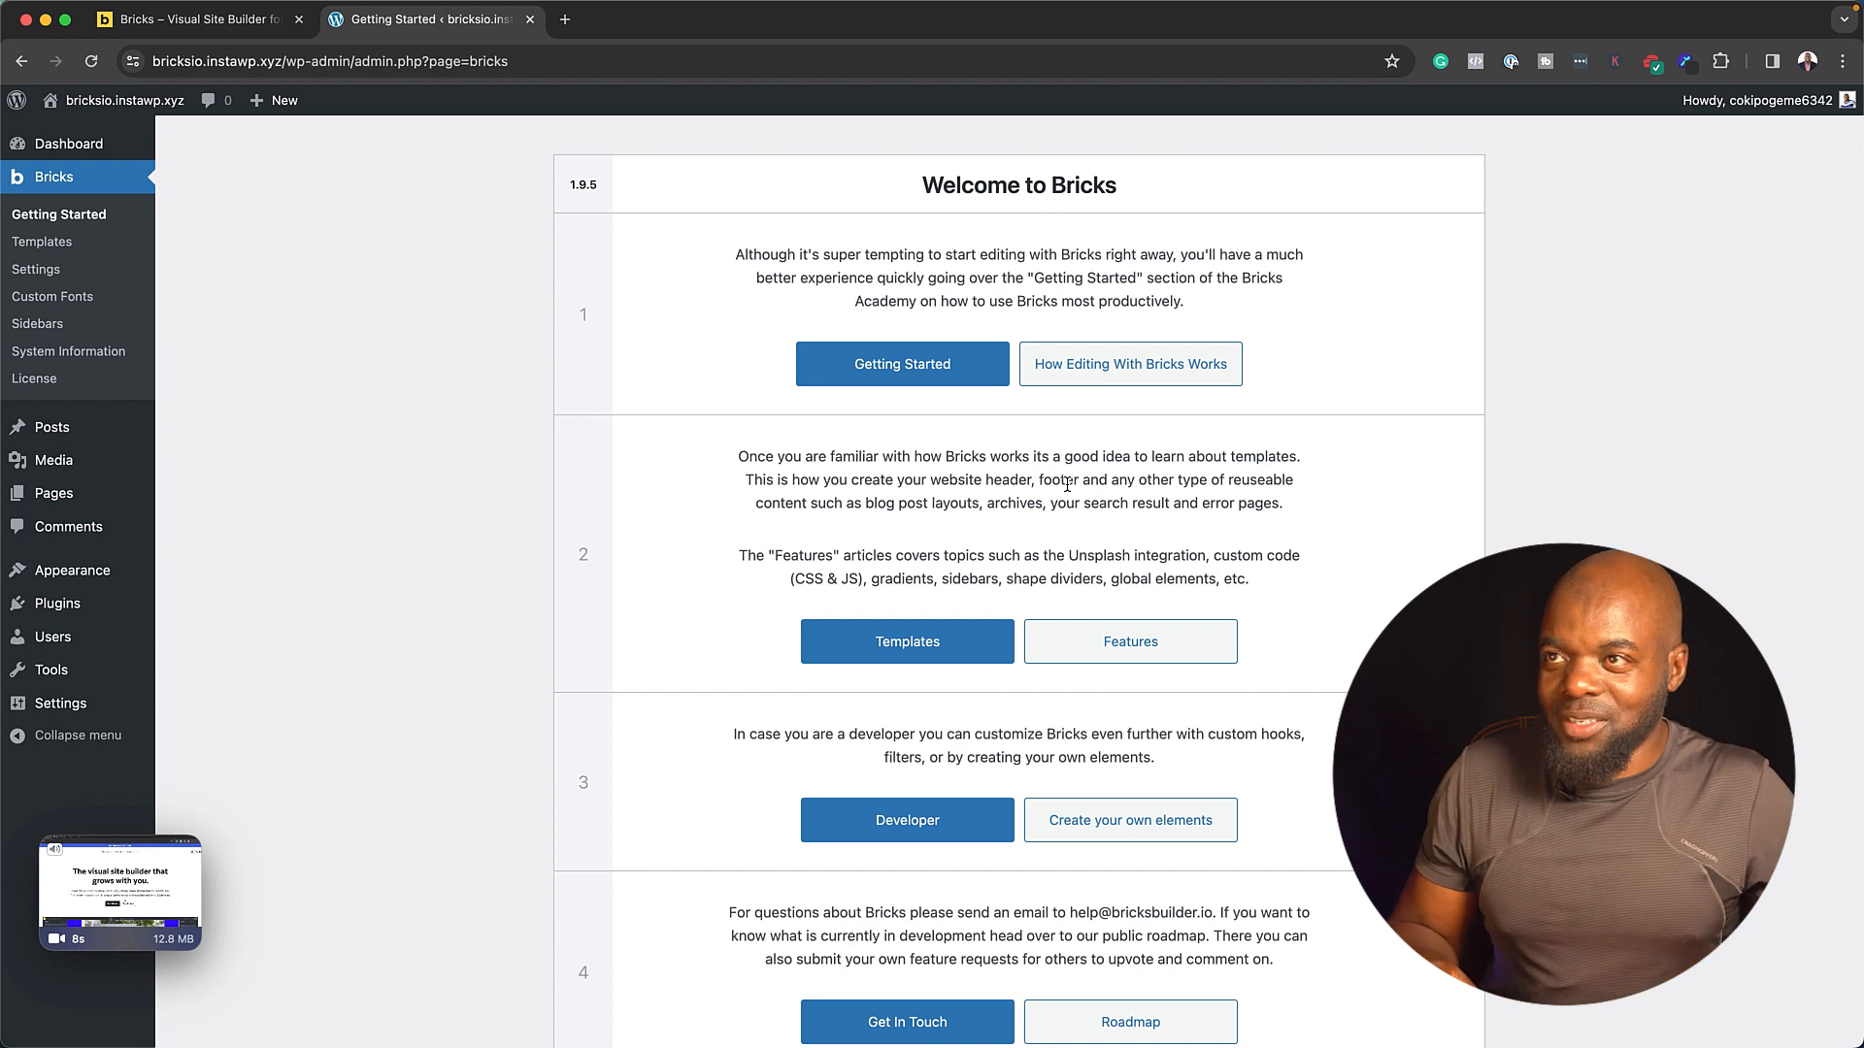
pyautogui.click(61, 245)
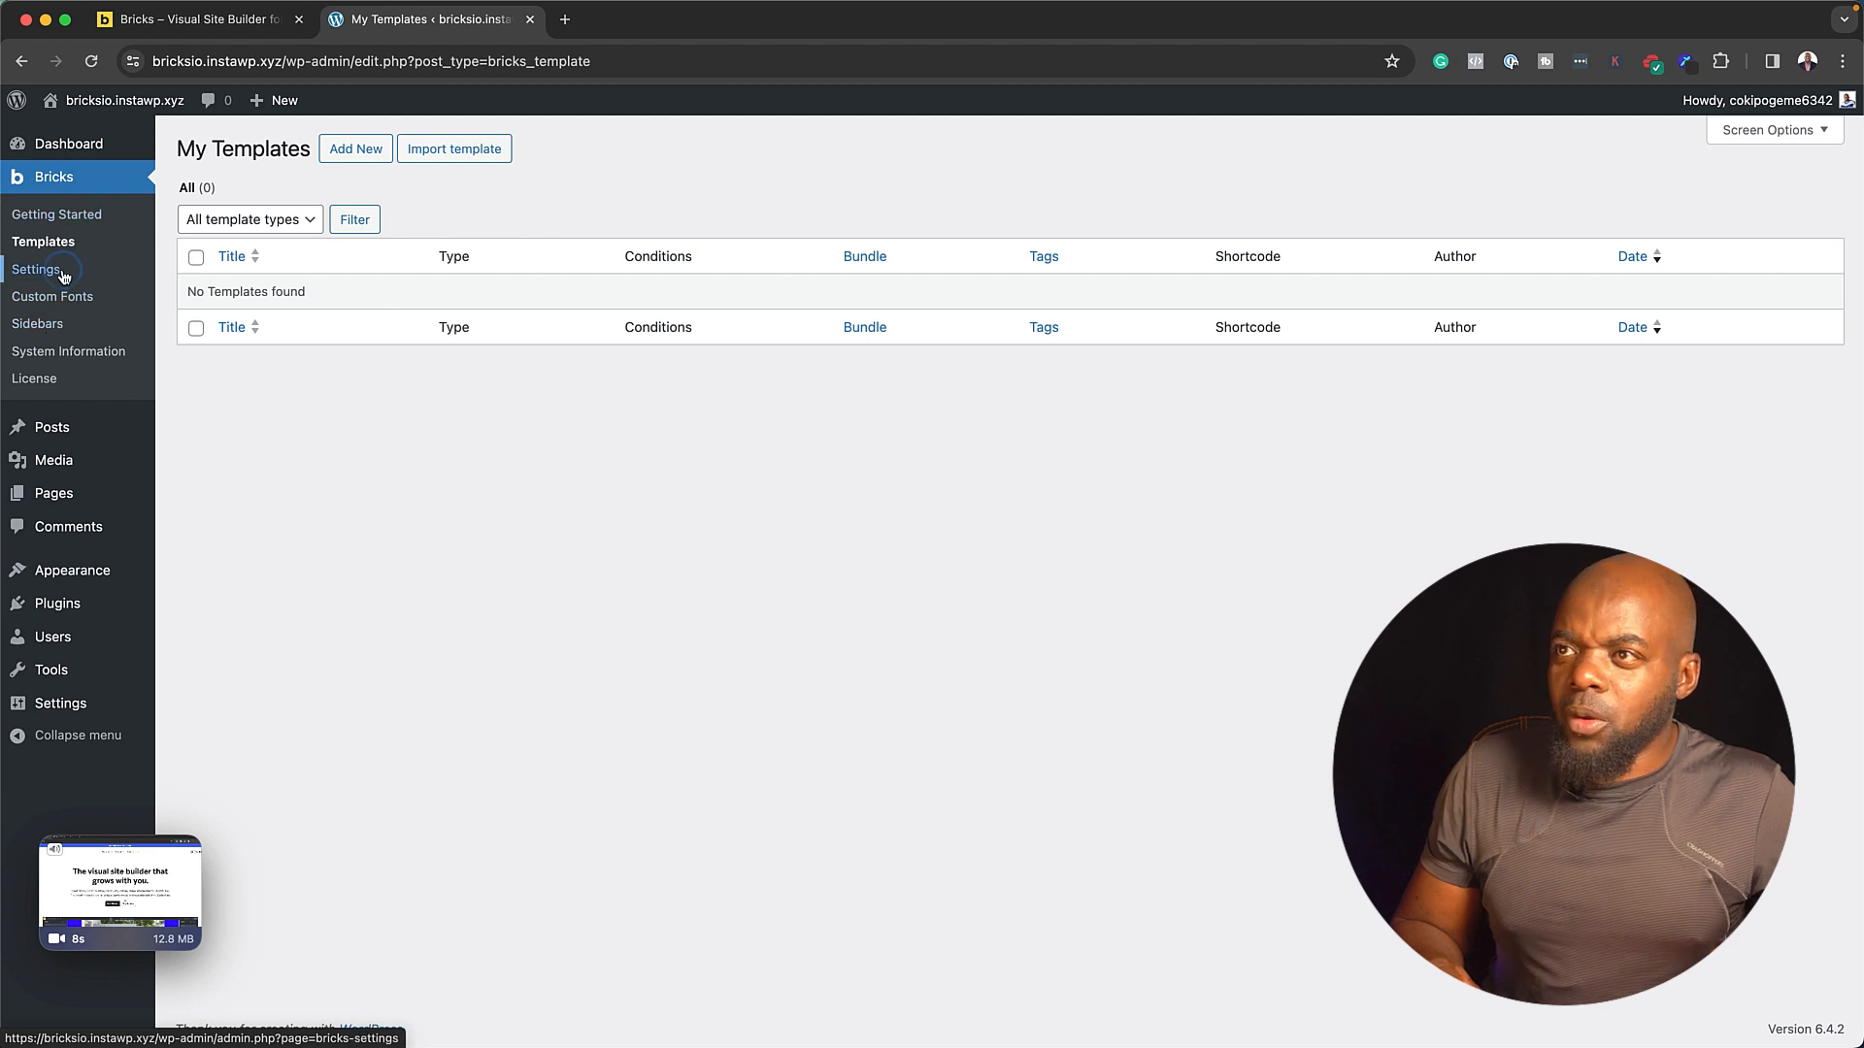
# - Review the general Bricks settings, from post types through to the custom authentication pages
pyautogui.click(62, 276)
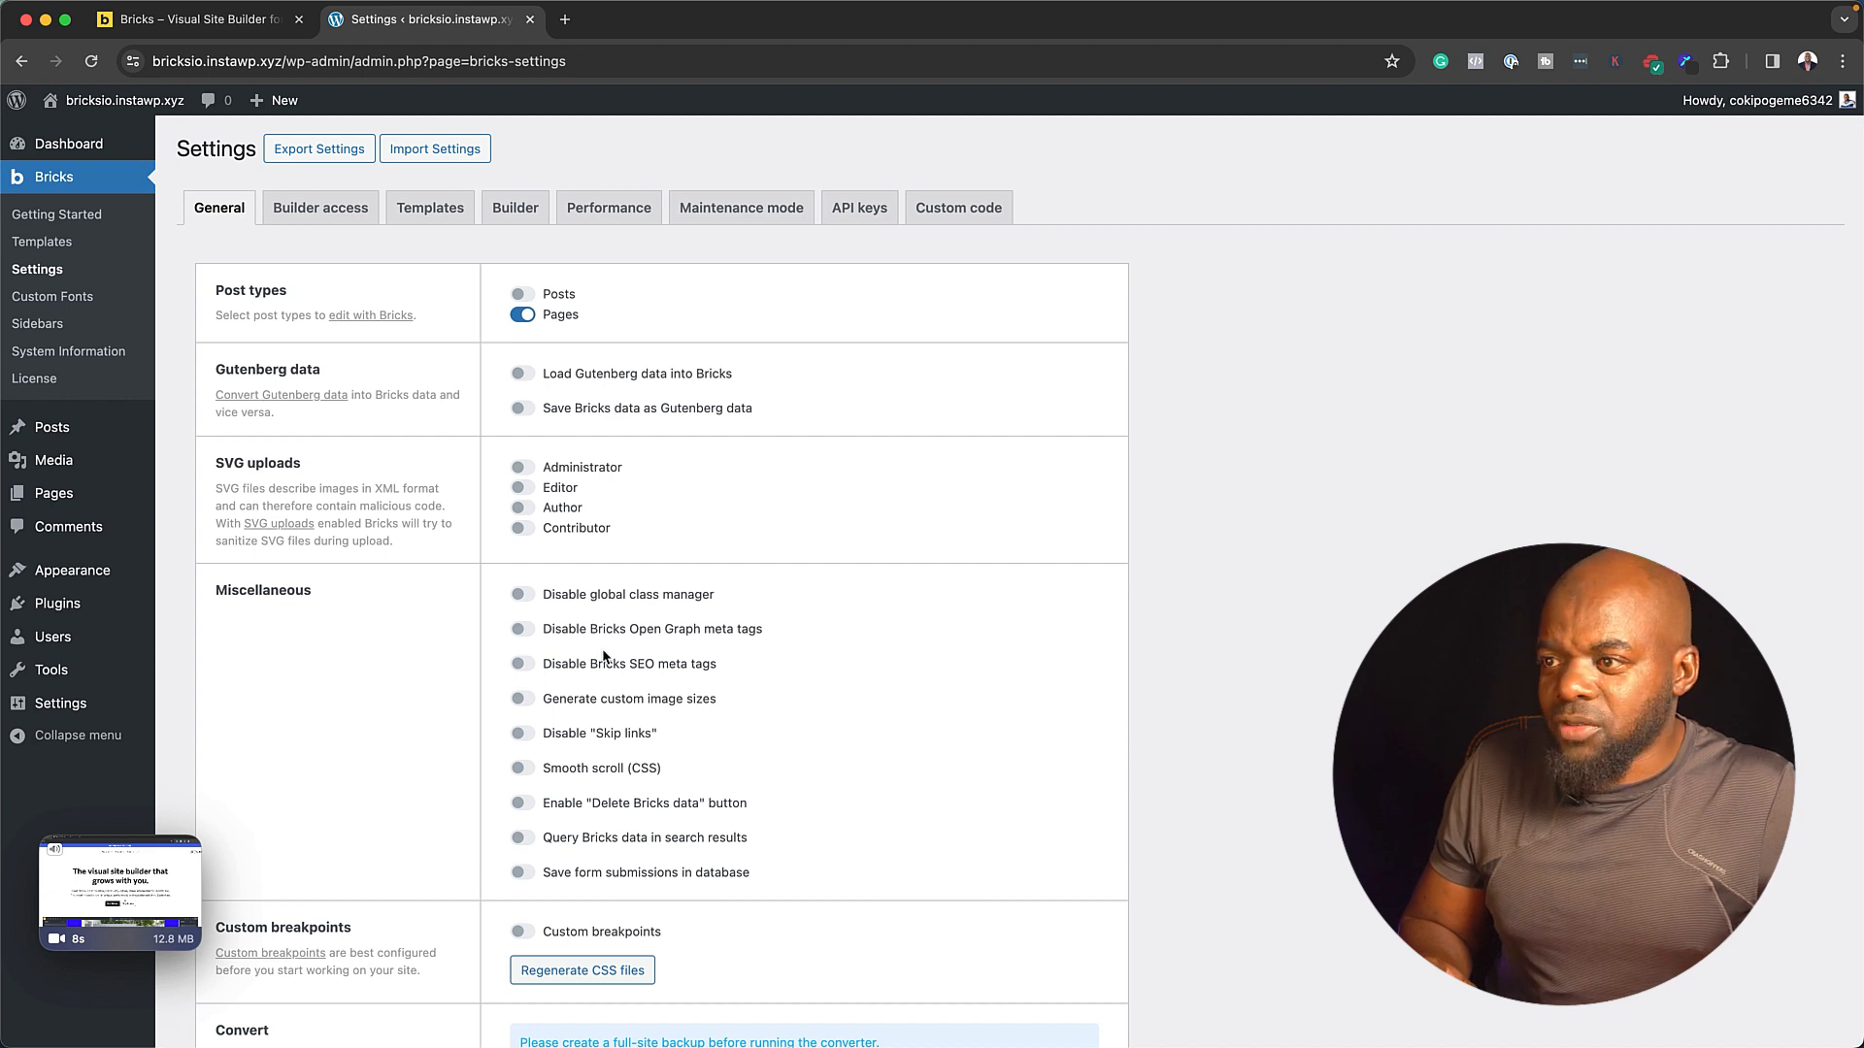
pyautogui.scroll(-1, 738, 740)
pyautogui.scroll(-10, 738, 731)
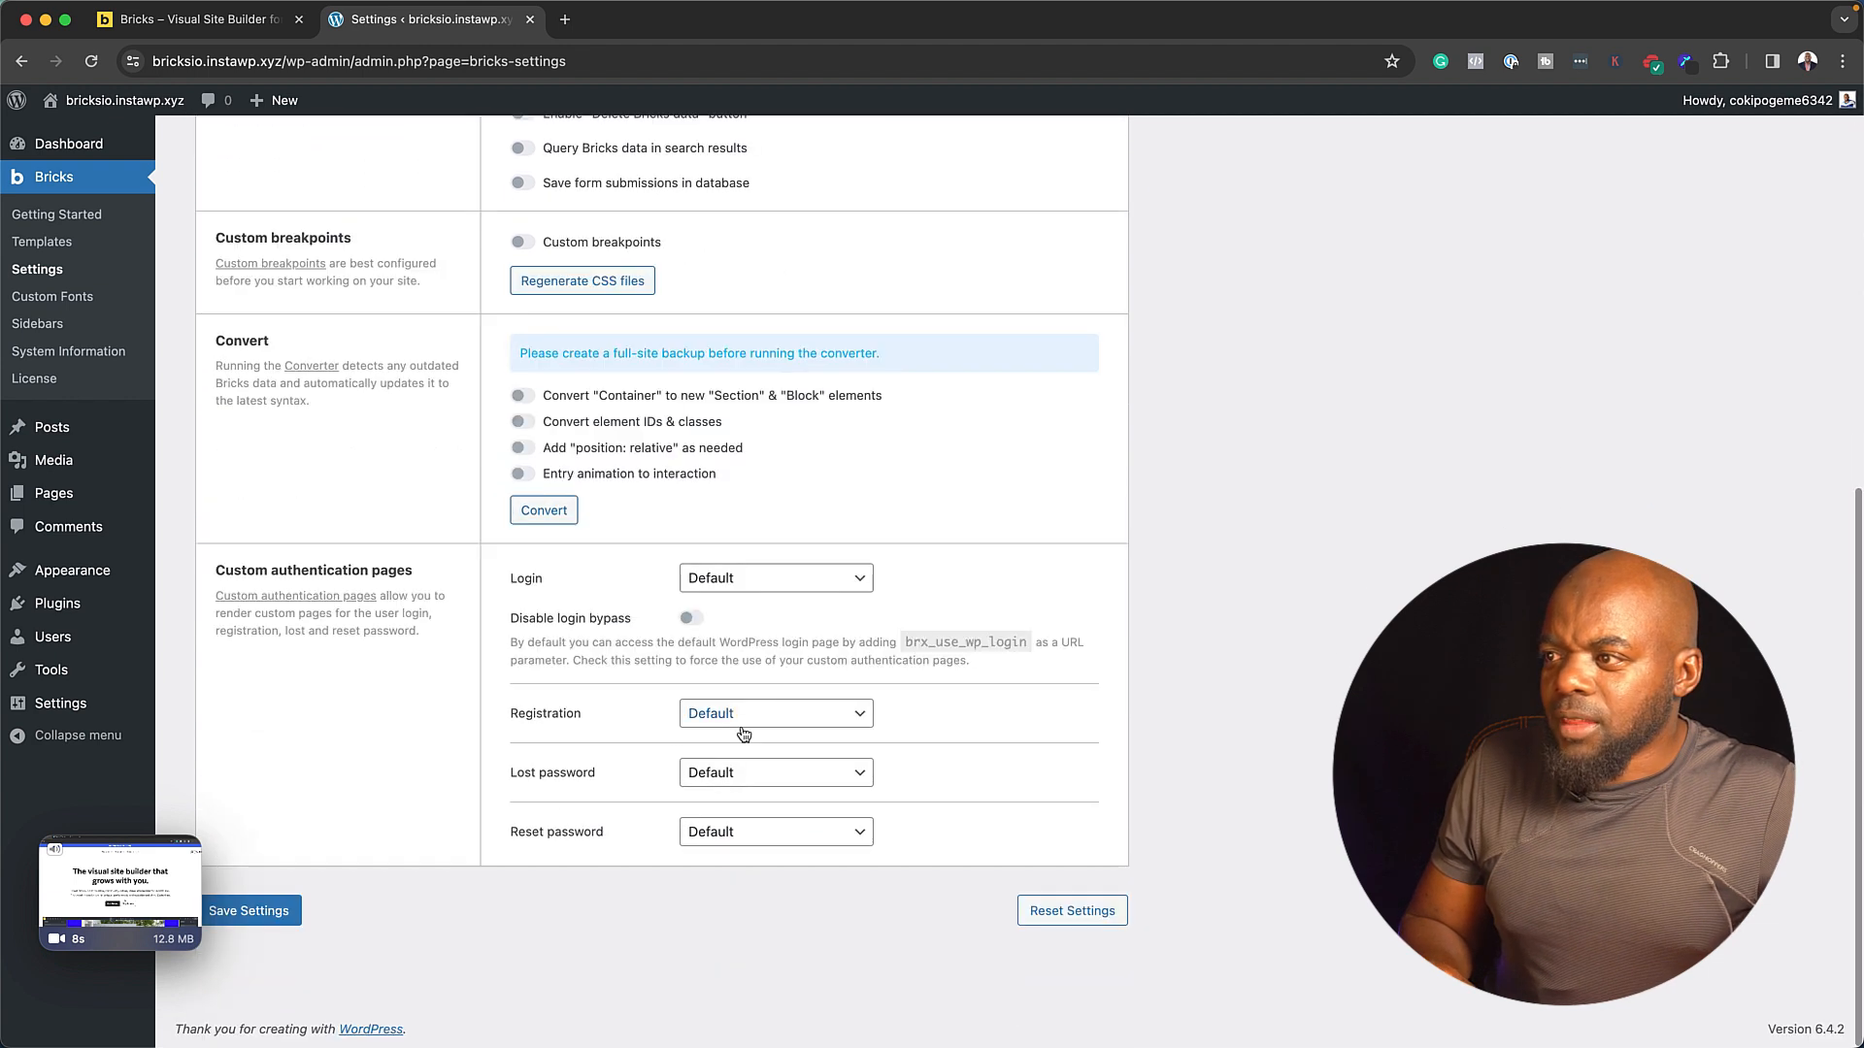
pyautogui.scroll(10, 744, 728)
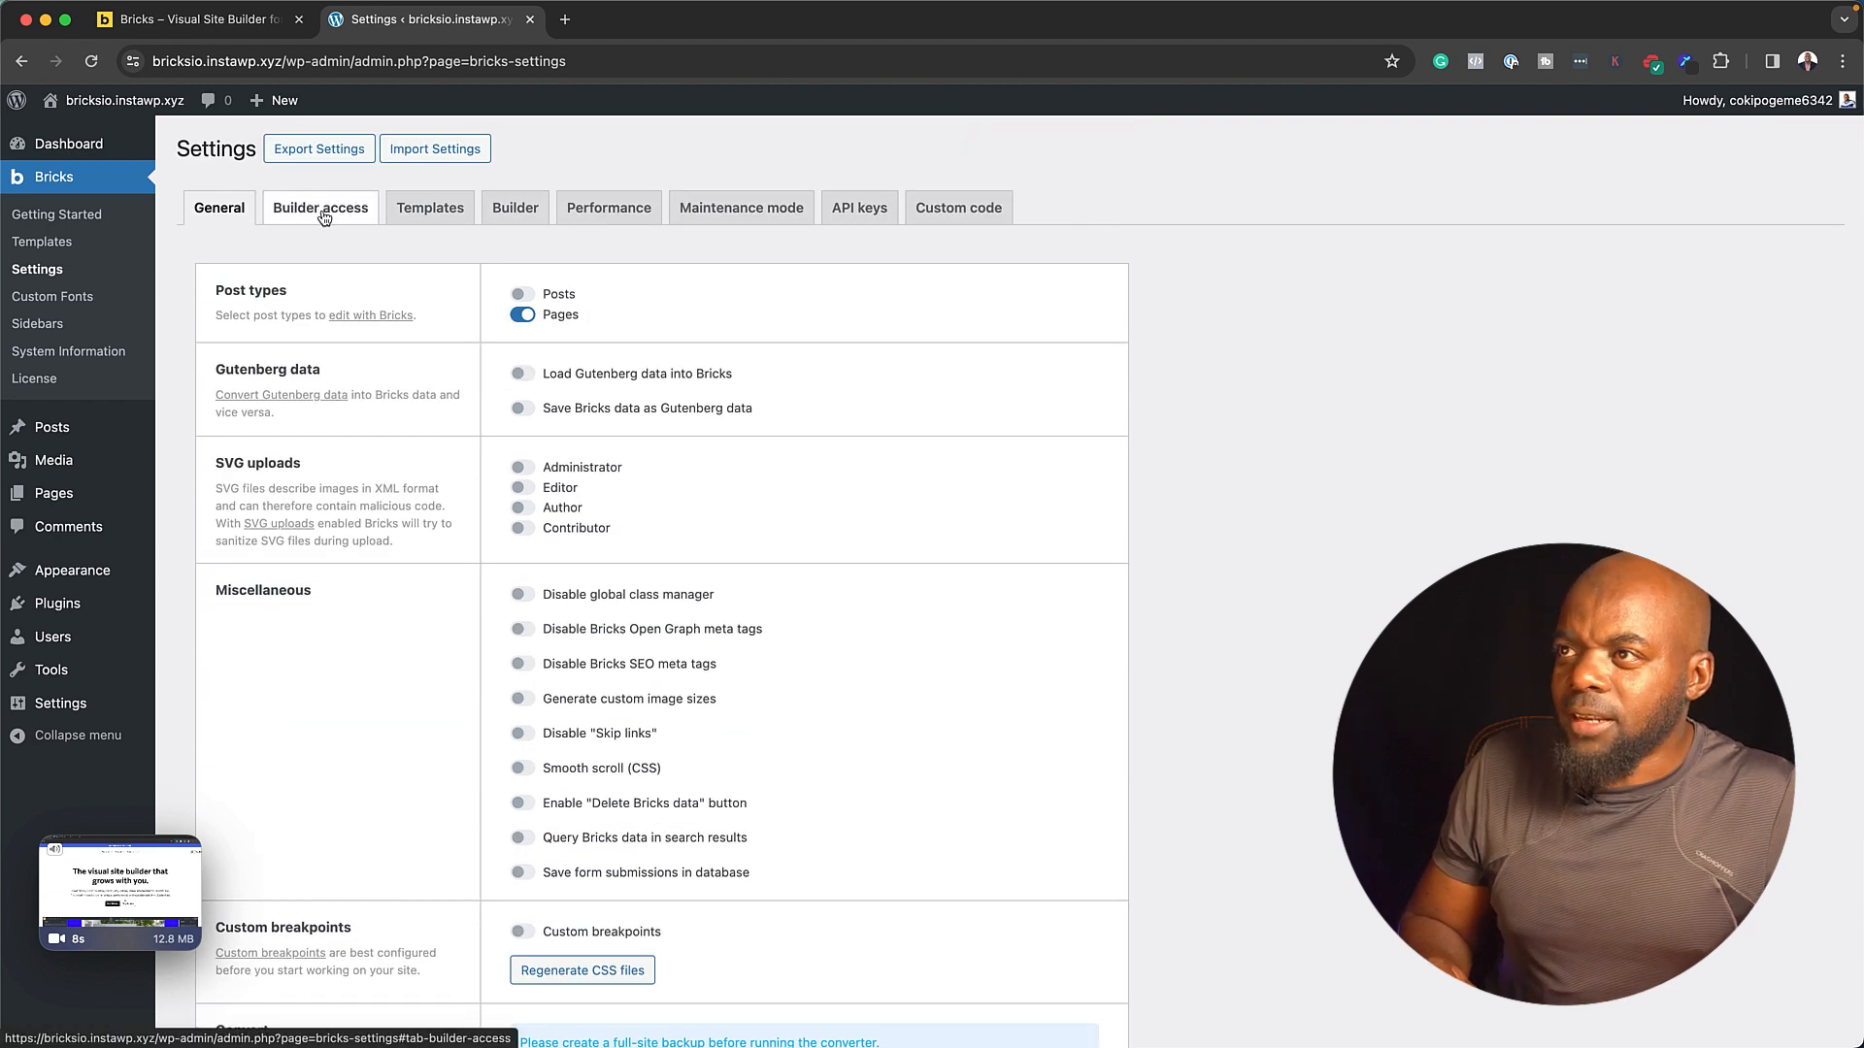
# - Review the Bricks settings for builder access, including the Editor role's access options, templates and the builder
pyautogui.click(353, 219)
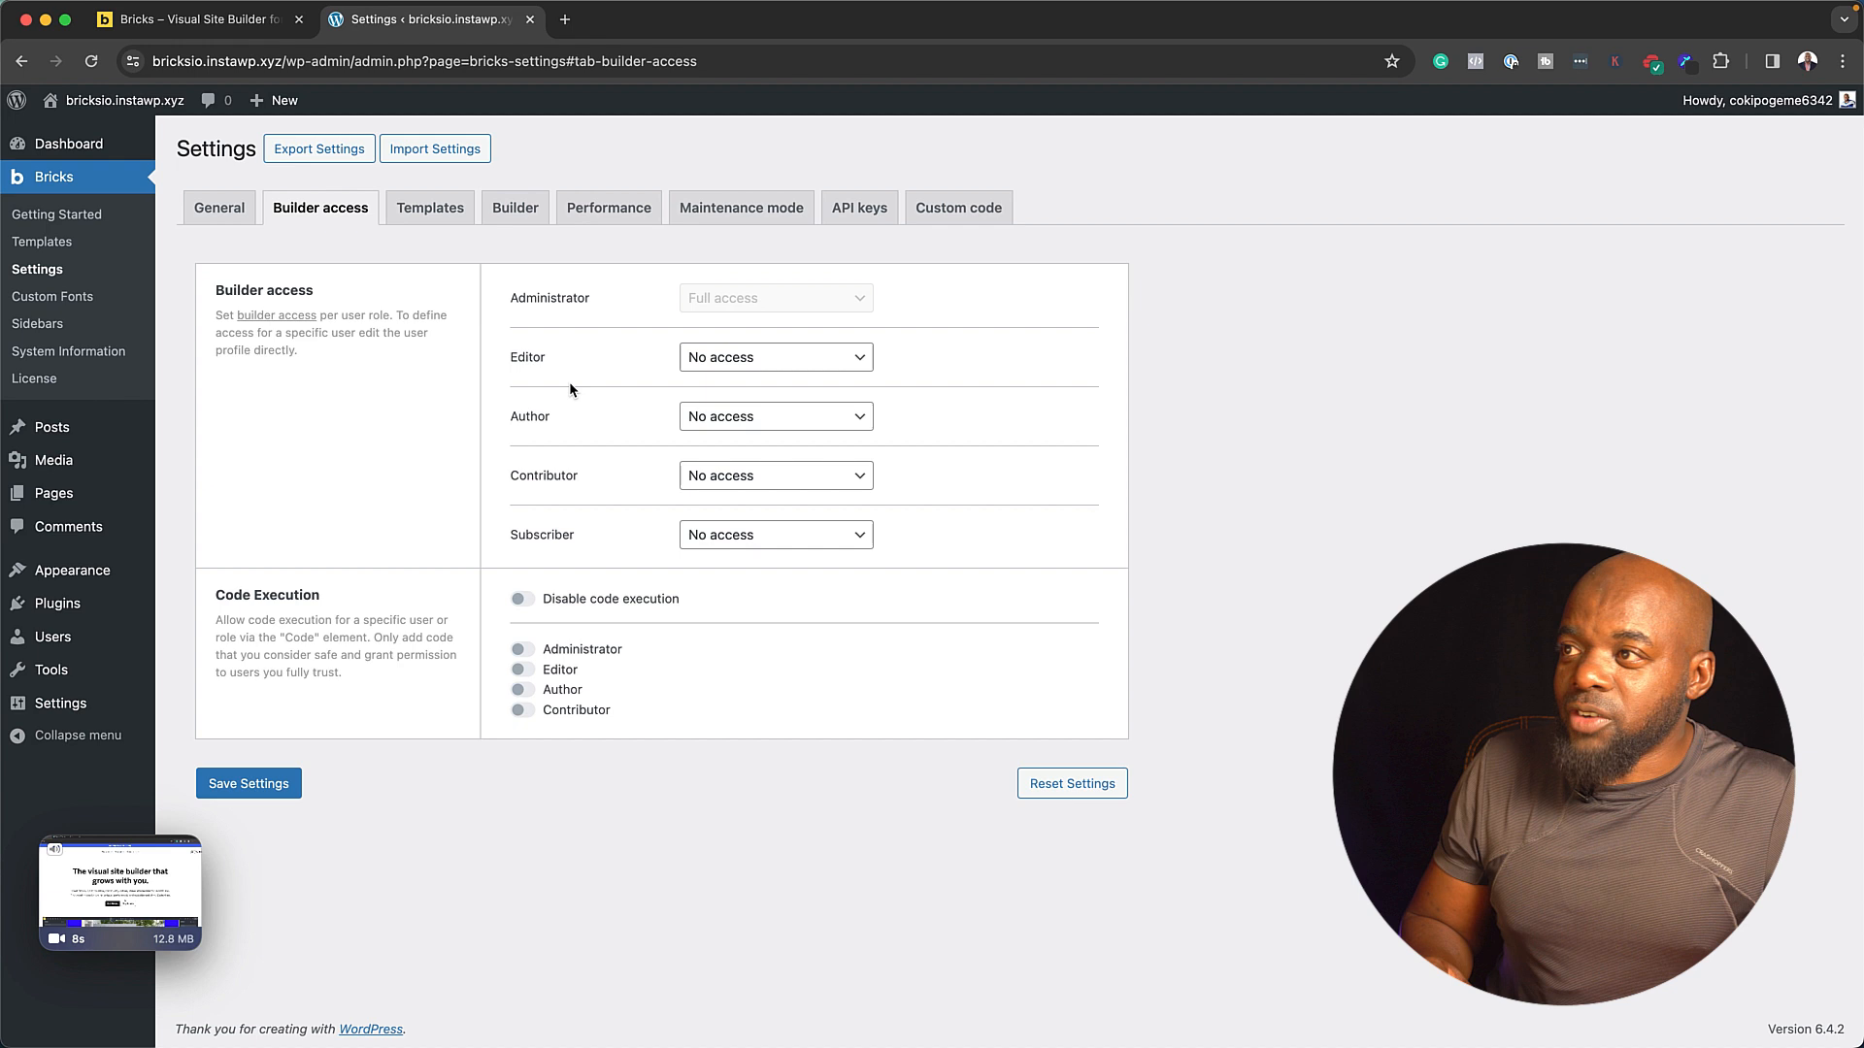
pyautogui.click(744, 361)
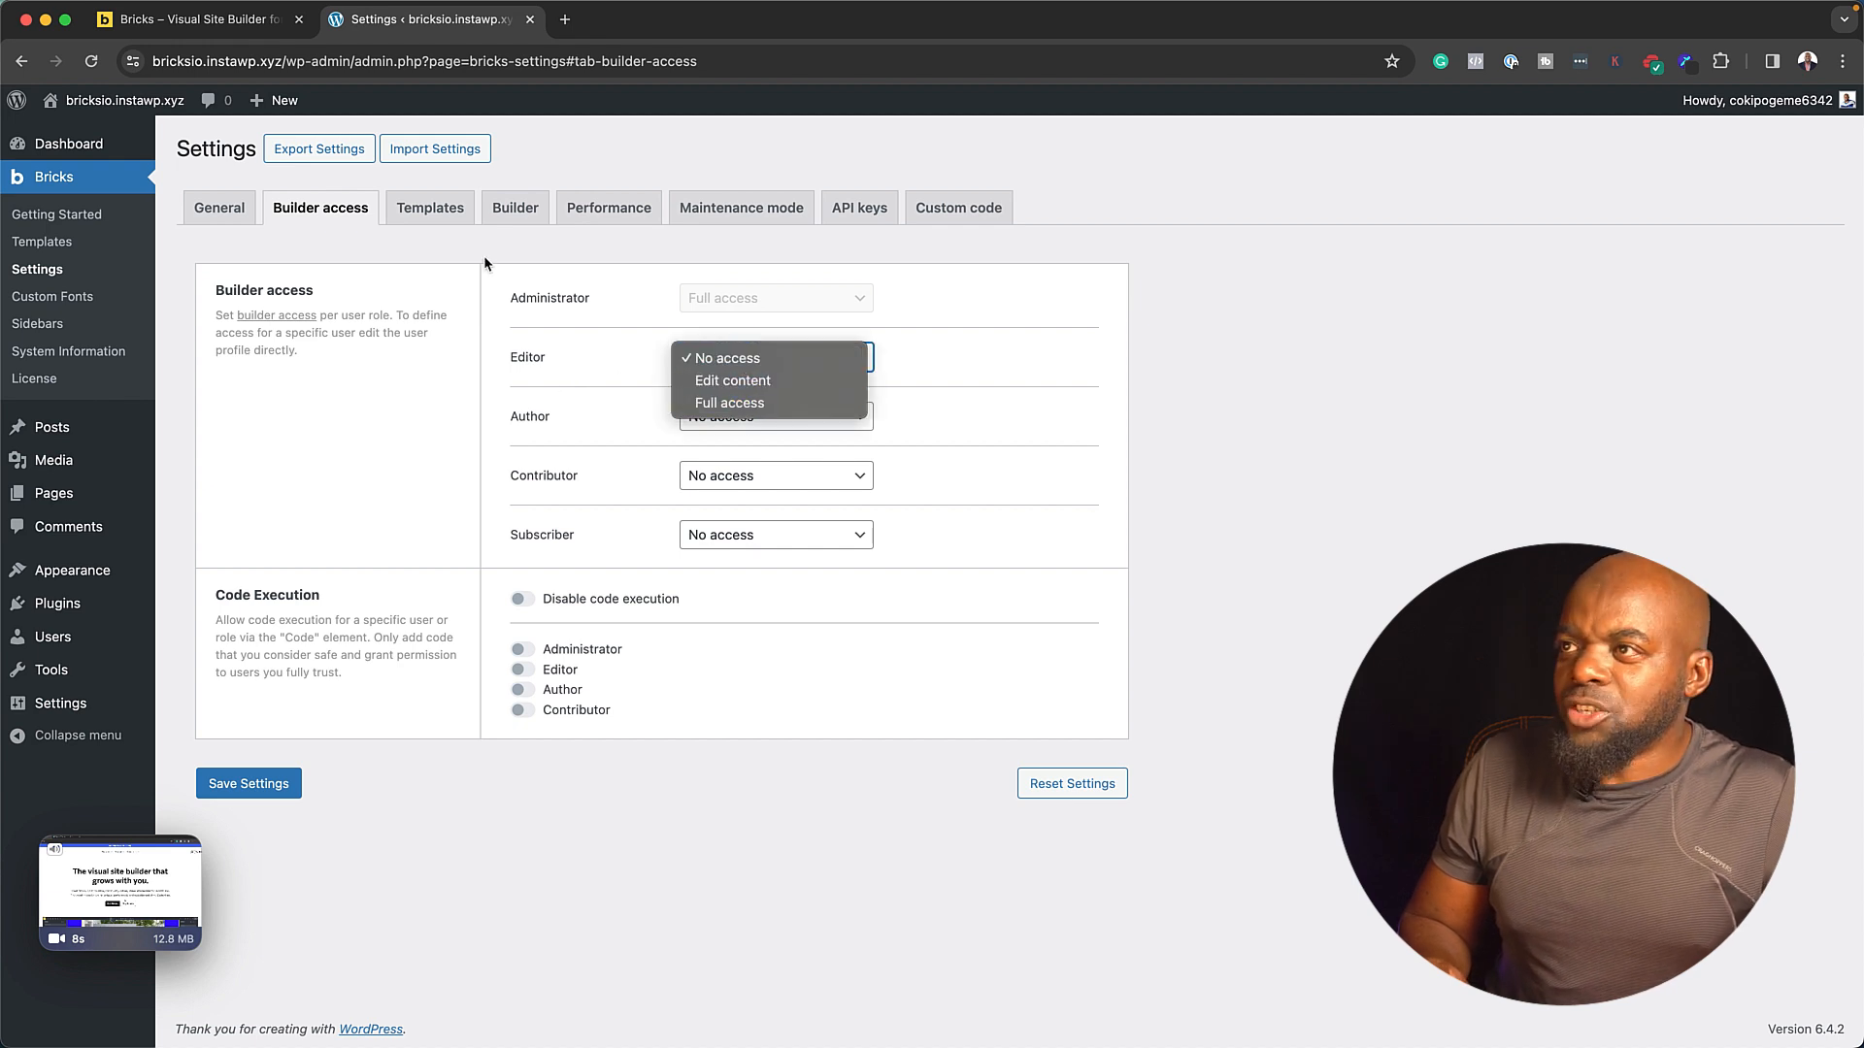
pyautogui.click(427, 221)
pyautogui.click(428, 216)
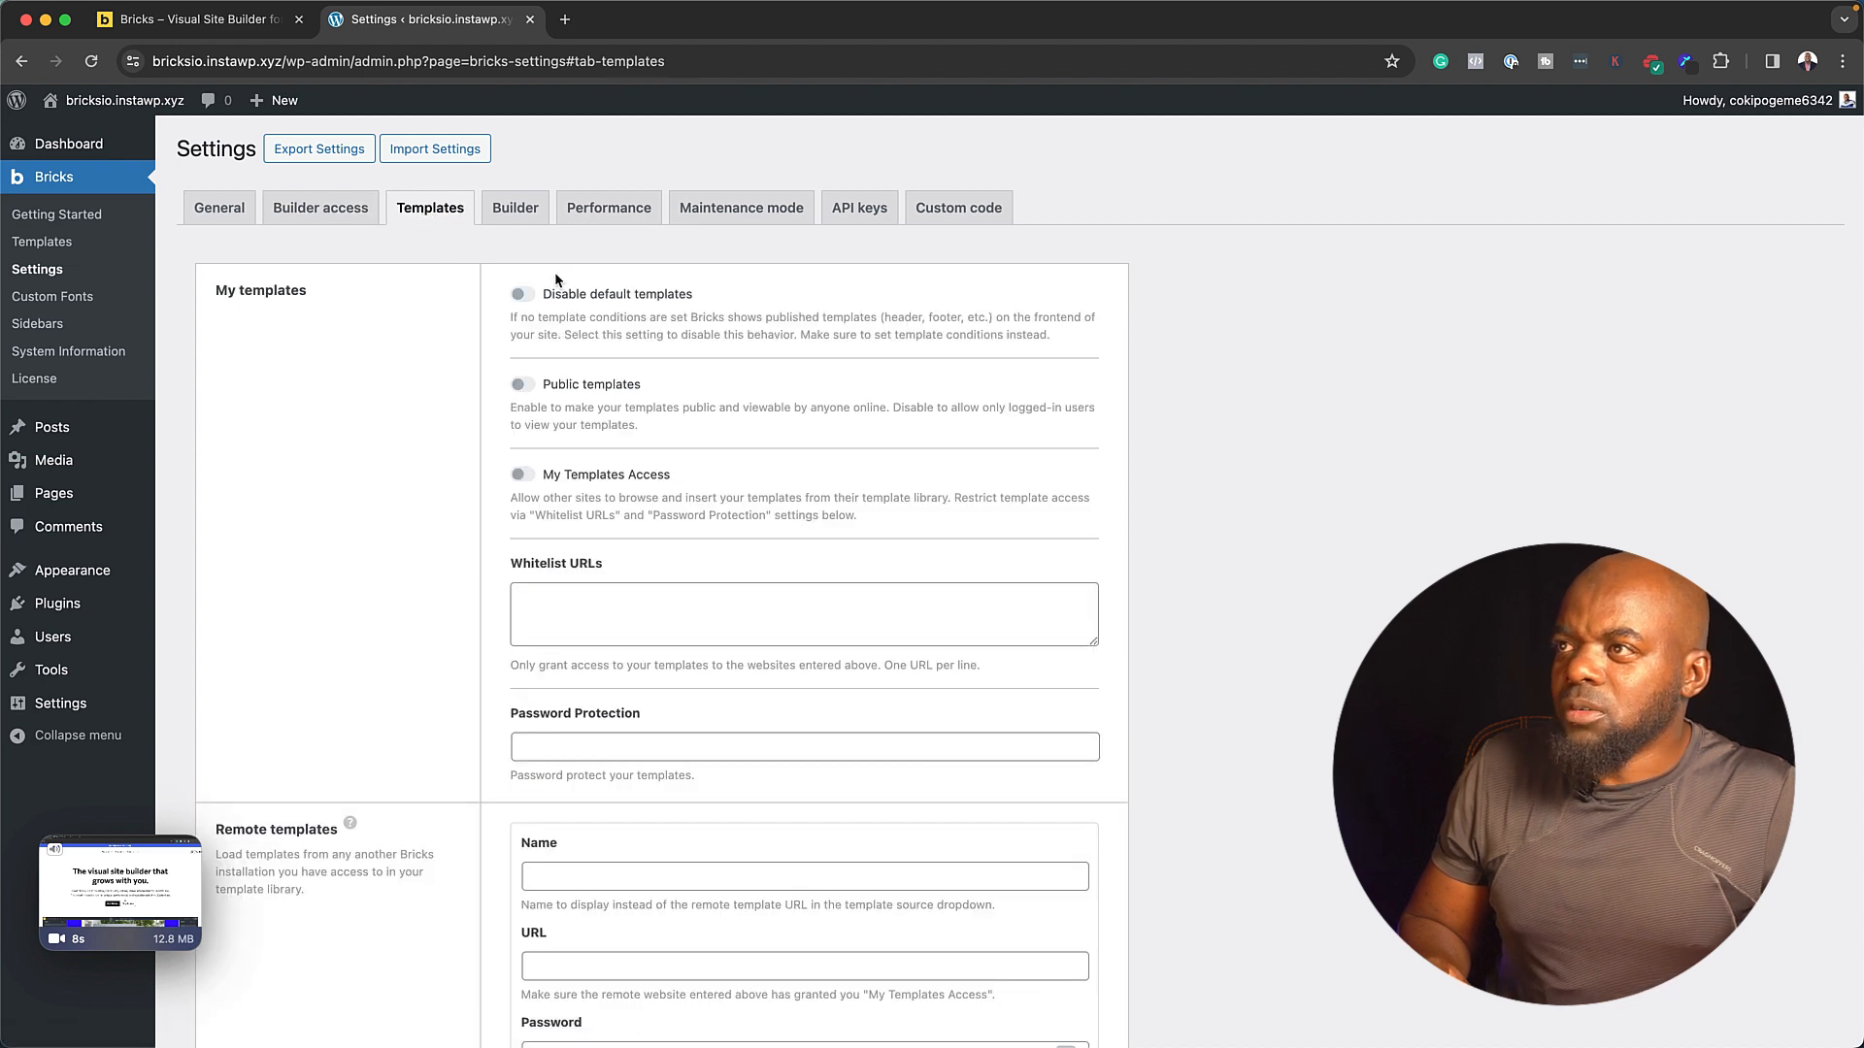
pyautogui.click(513, 216)
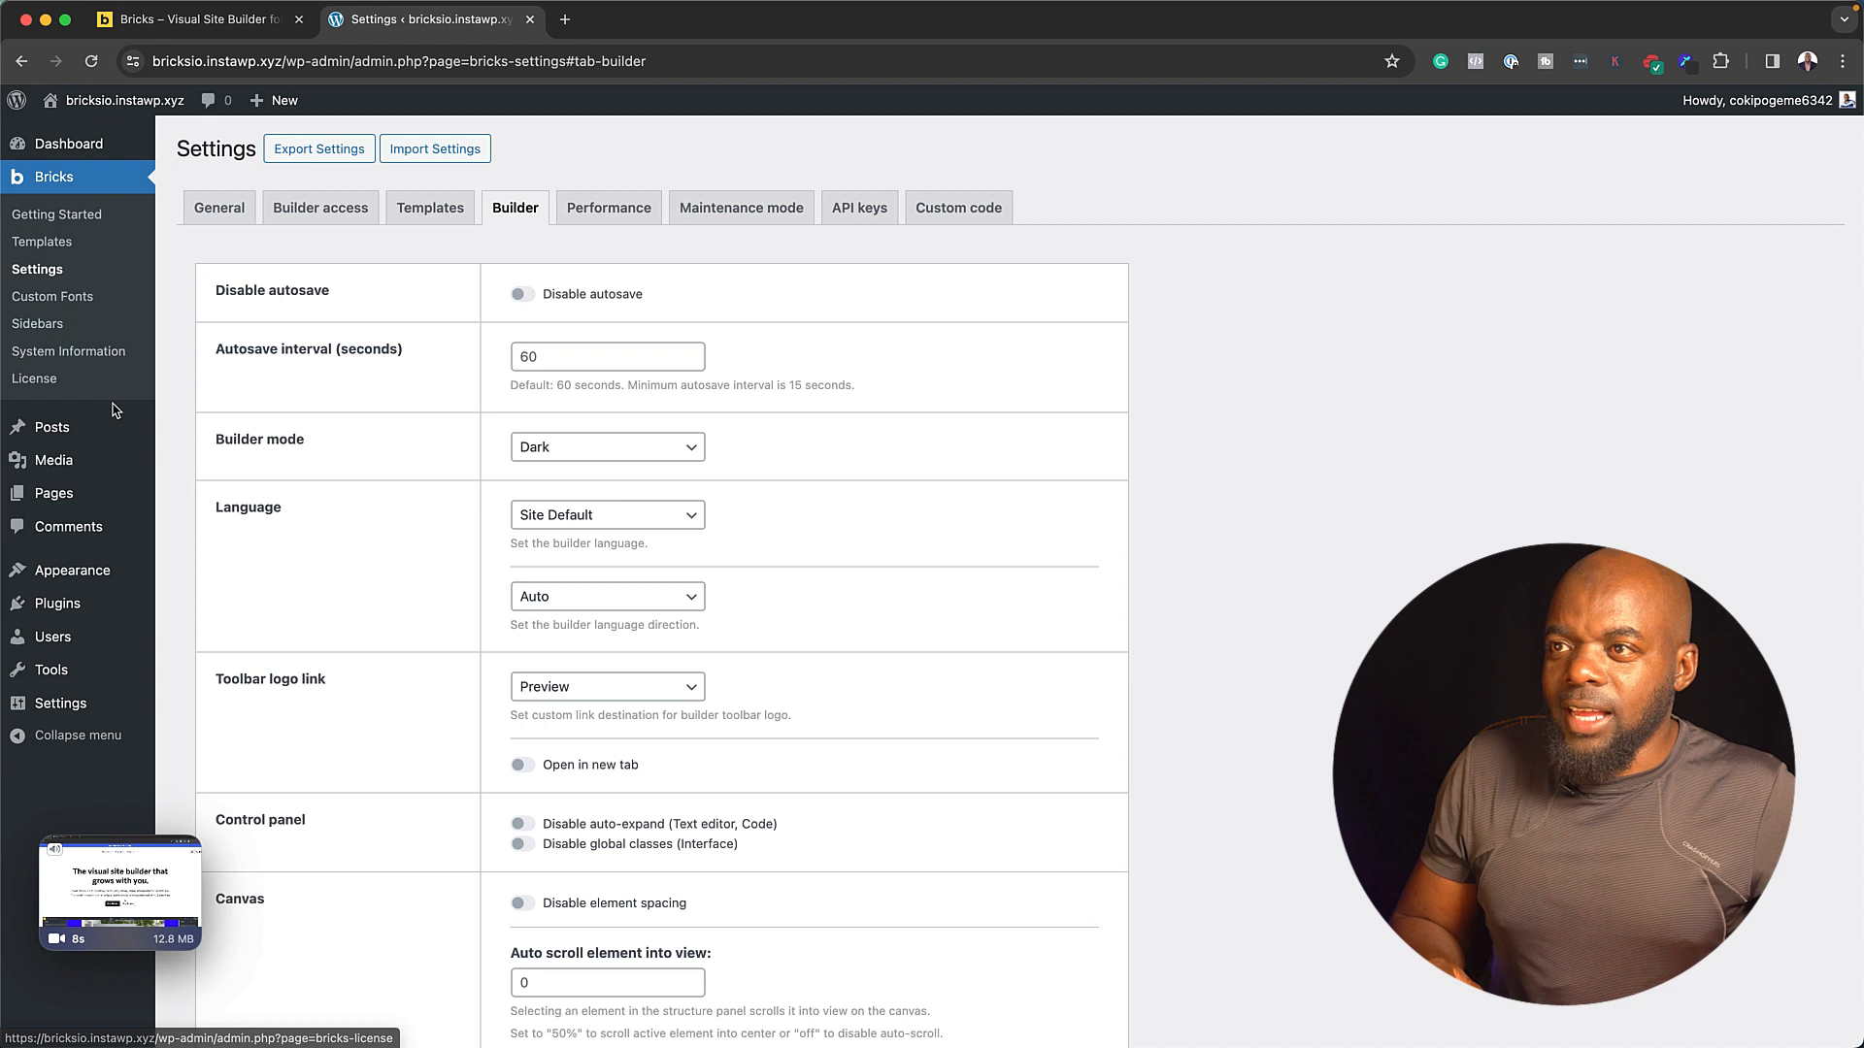
# - Add a new WordPress page and open it in the Bricks builder
pyautogui.moveTo(82, 499)
pyautogui.click(223, 531)
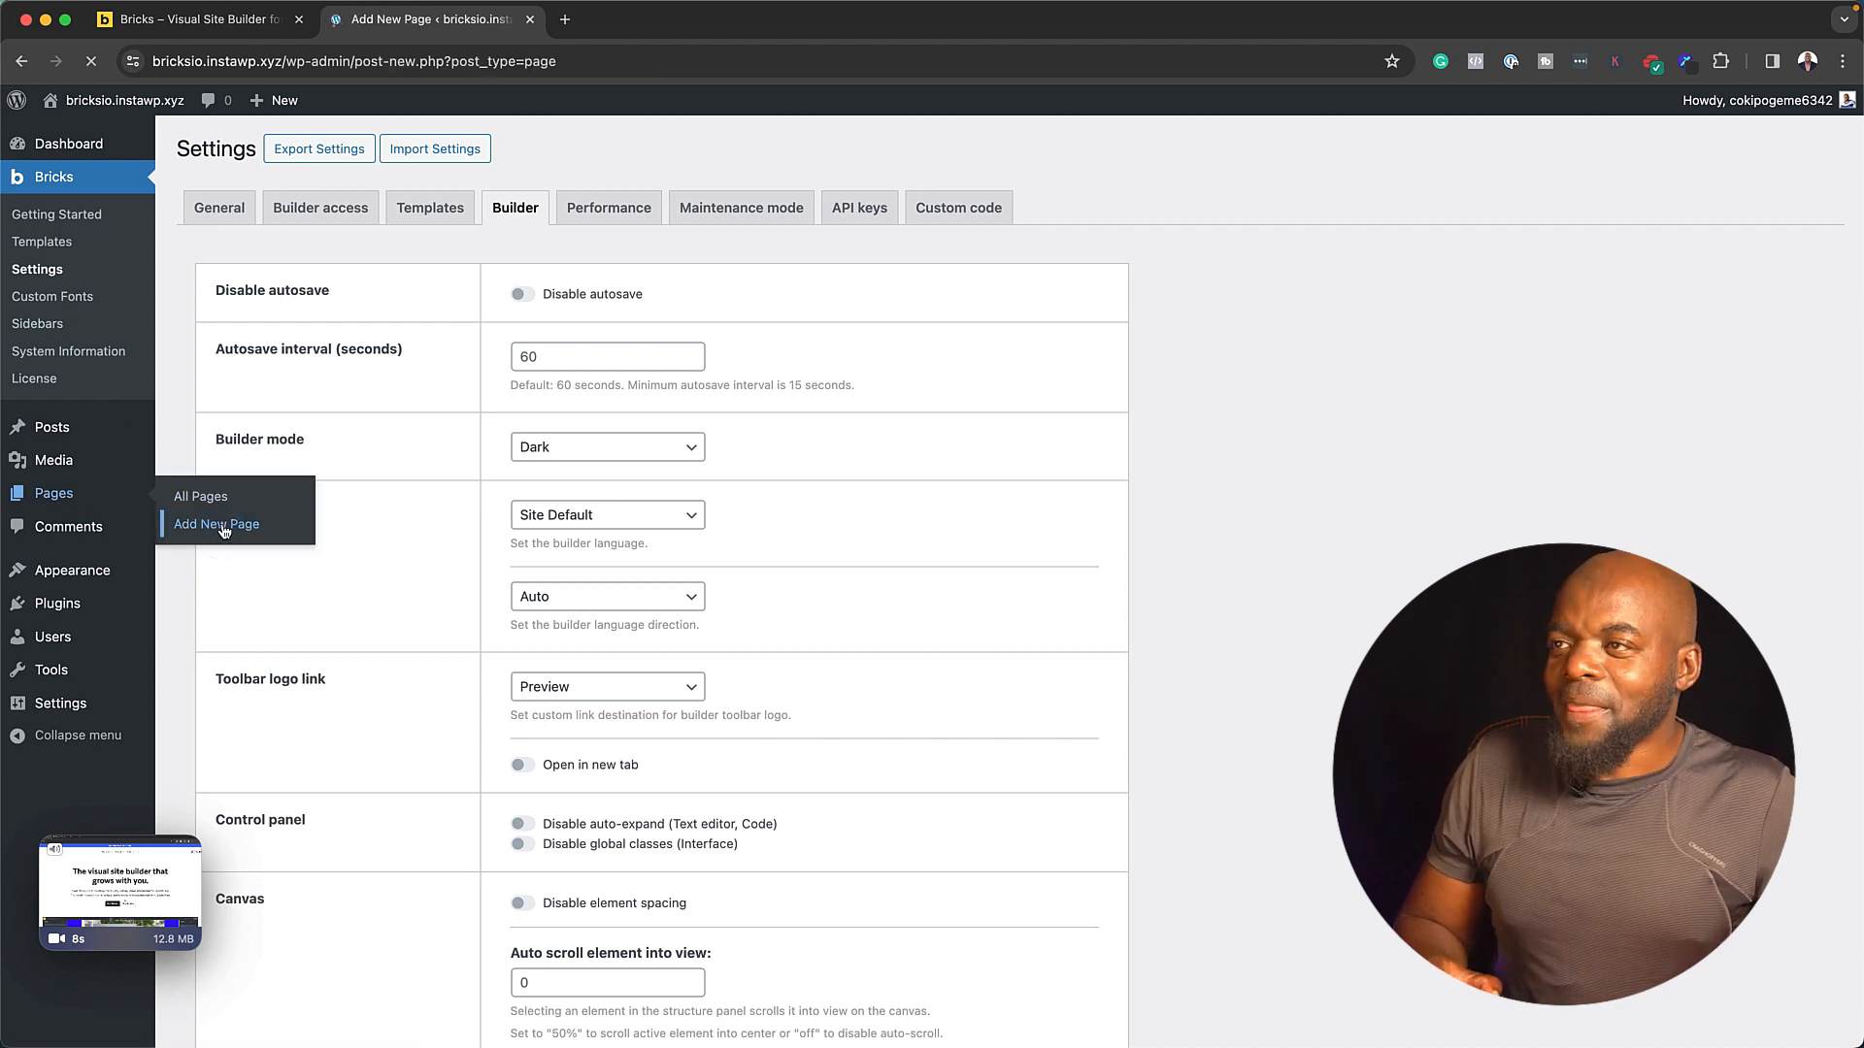
pyautogui.moveTo(124, 952)
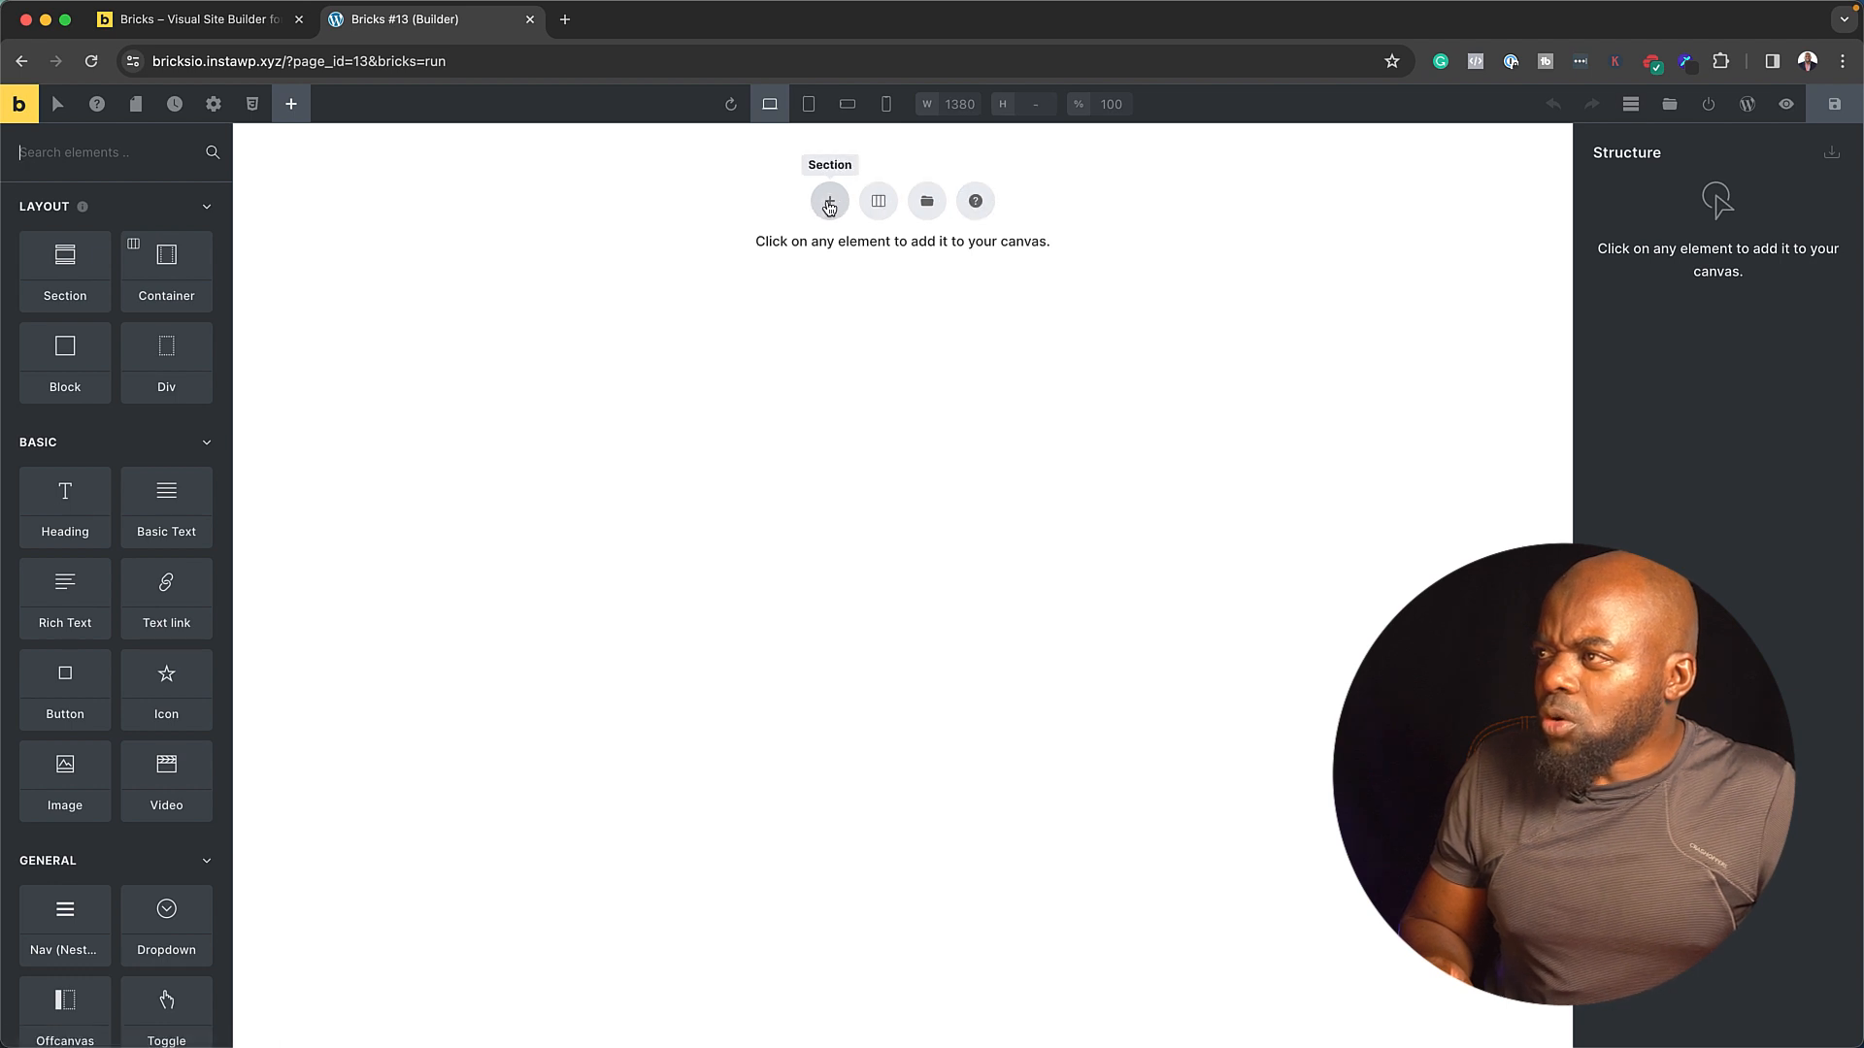
# - Add a section to the empty canvas and insert a block inside its container
pyautogui.click(880, 203)
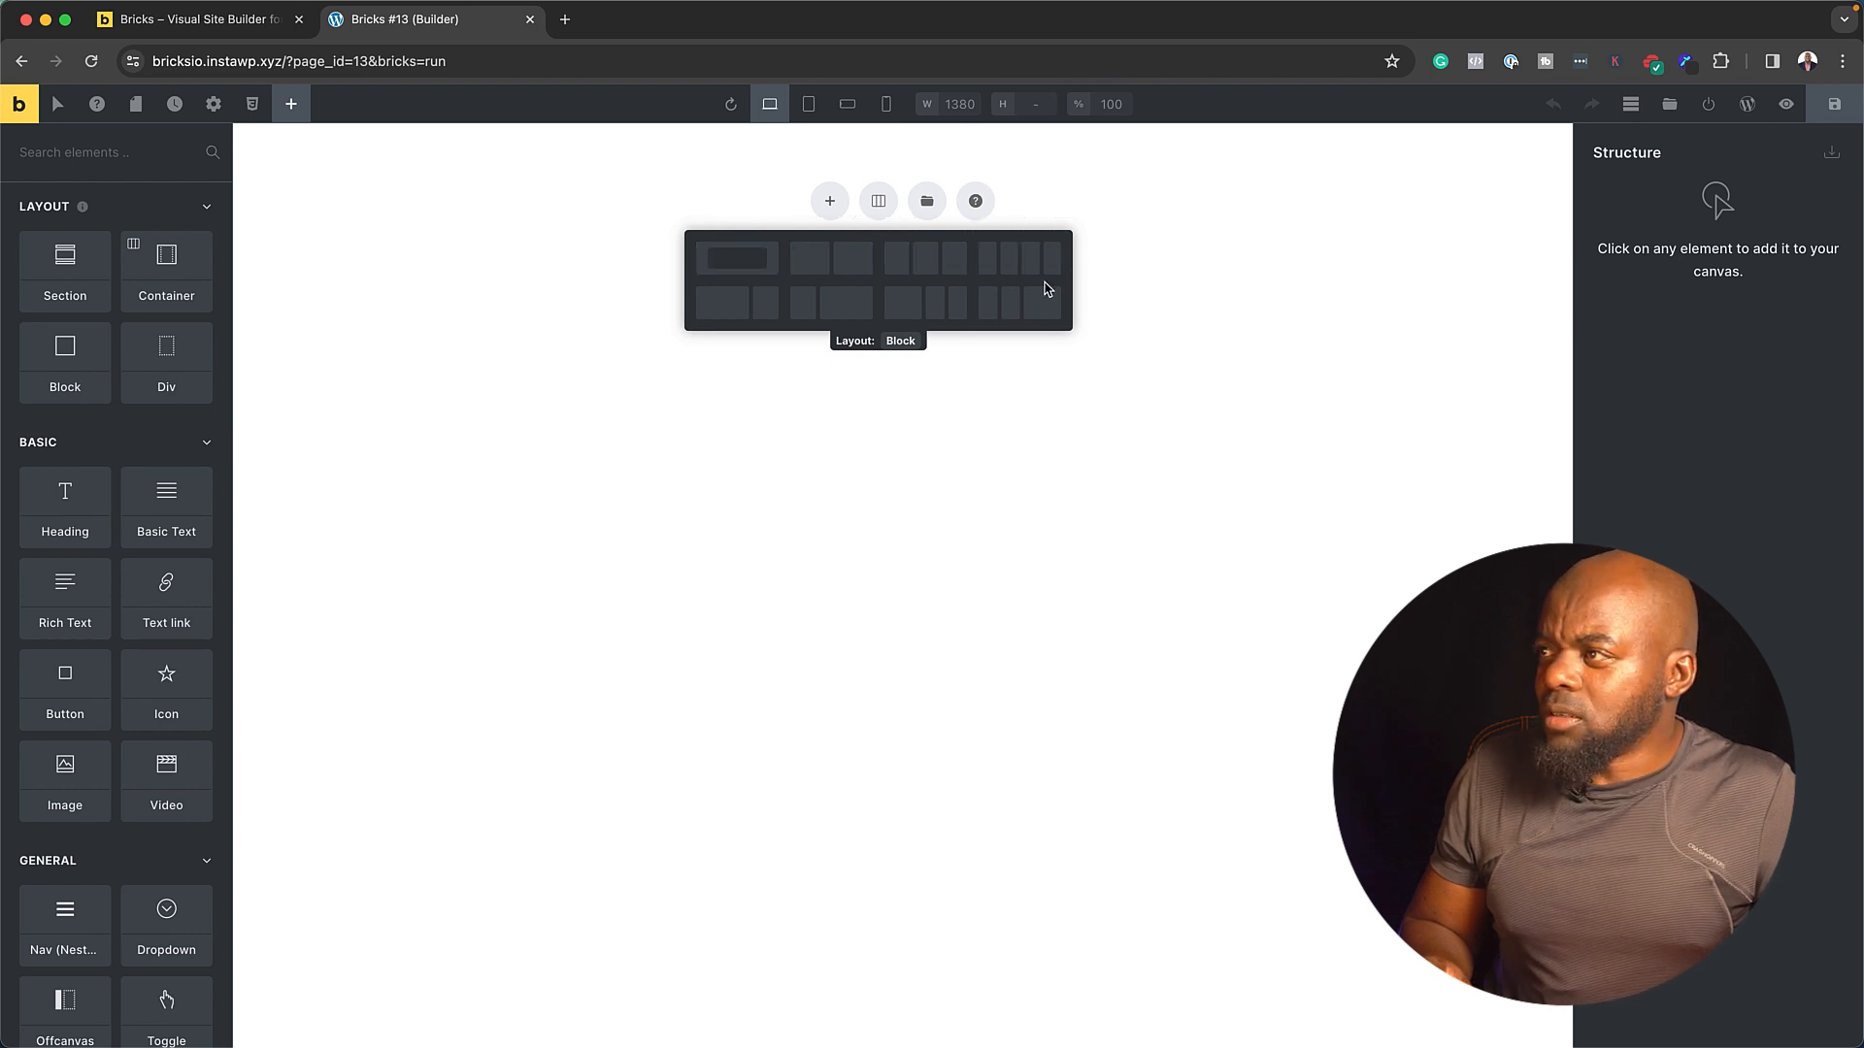
pyautogui.click(836, 203)
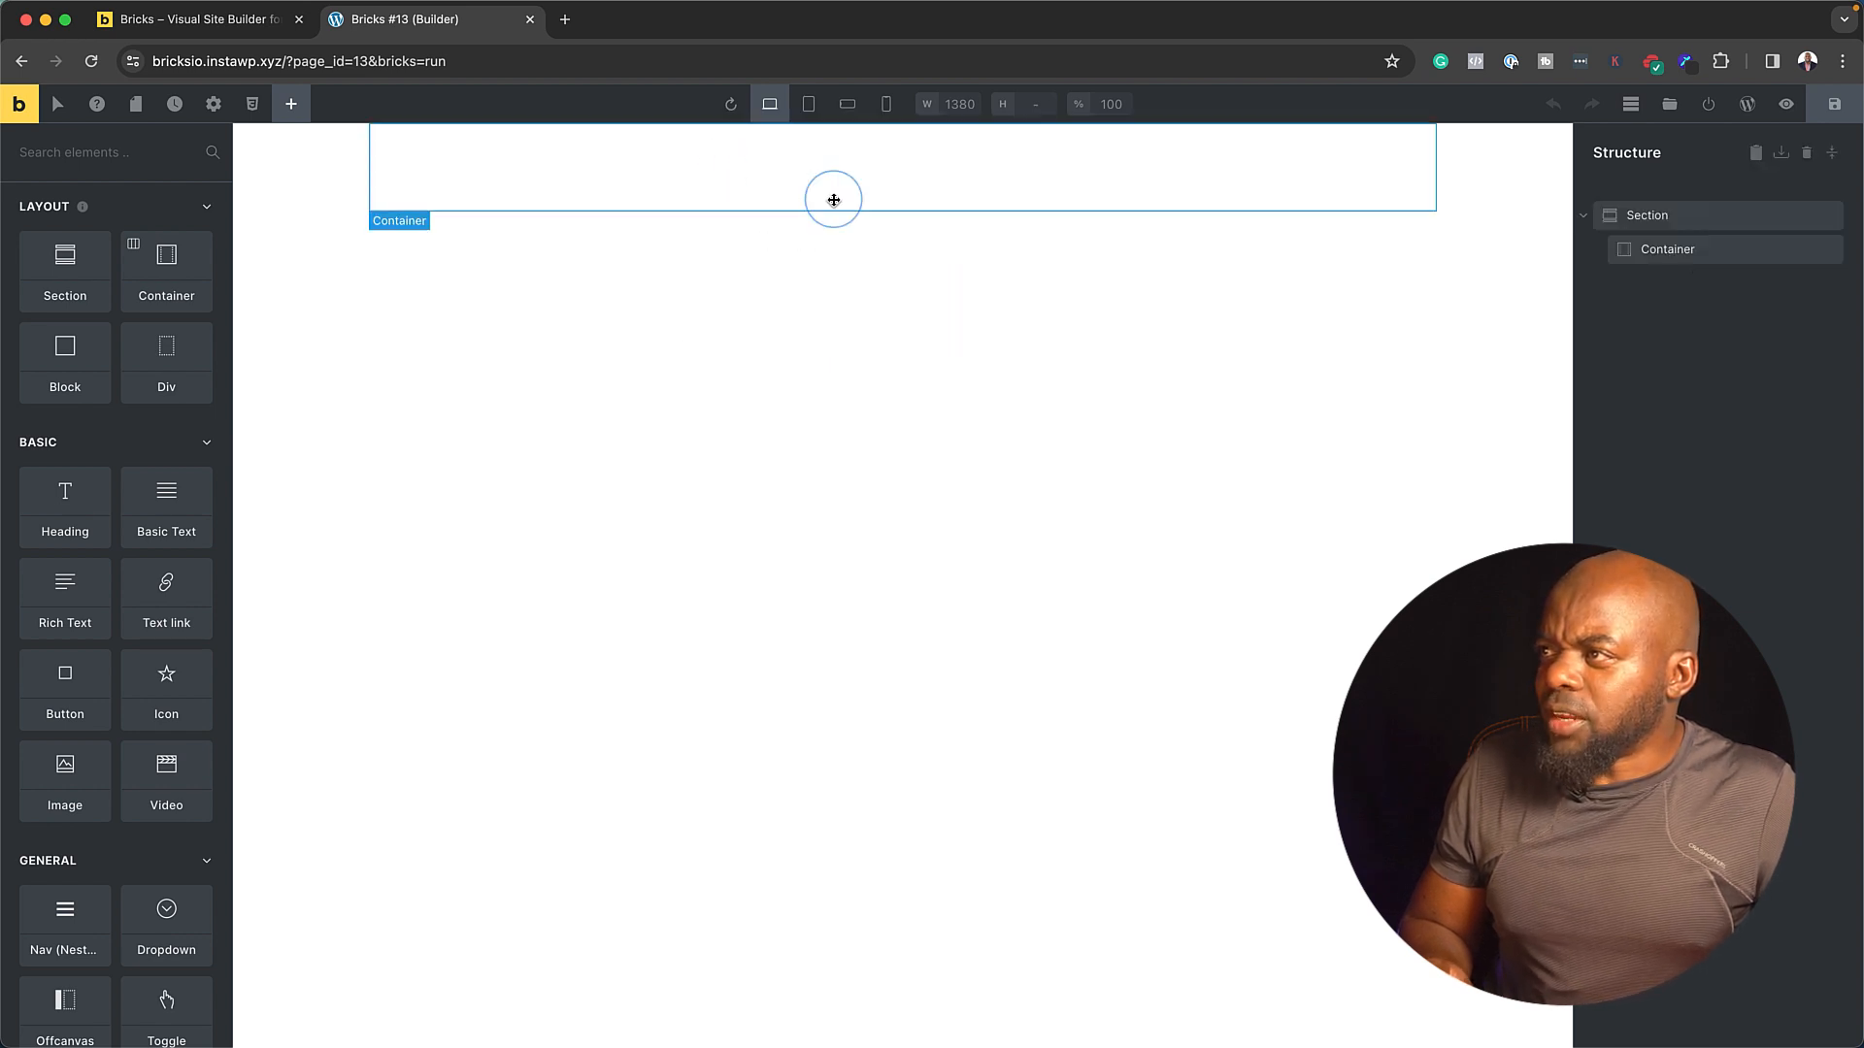
pyautogui.click(879, 161)
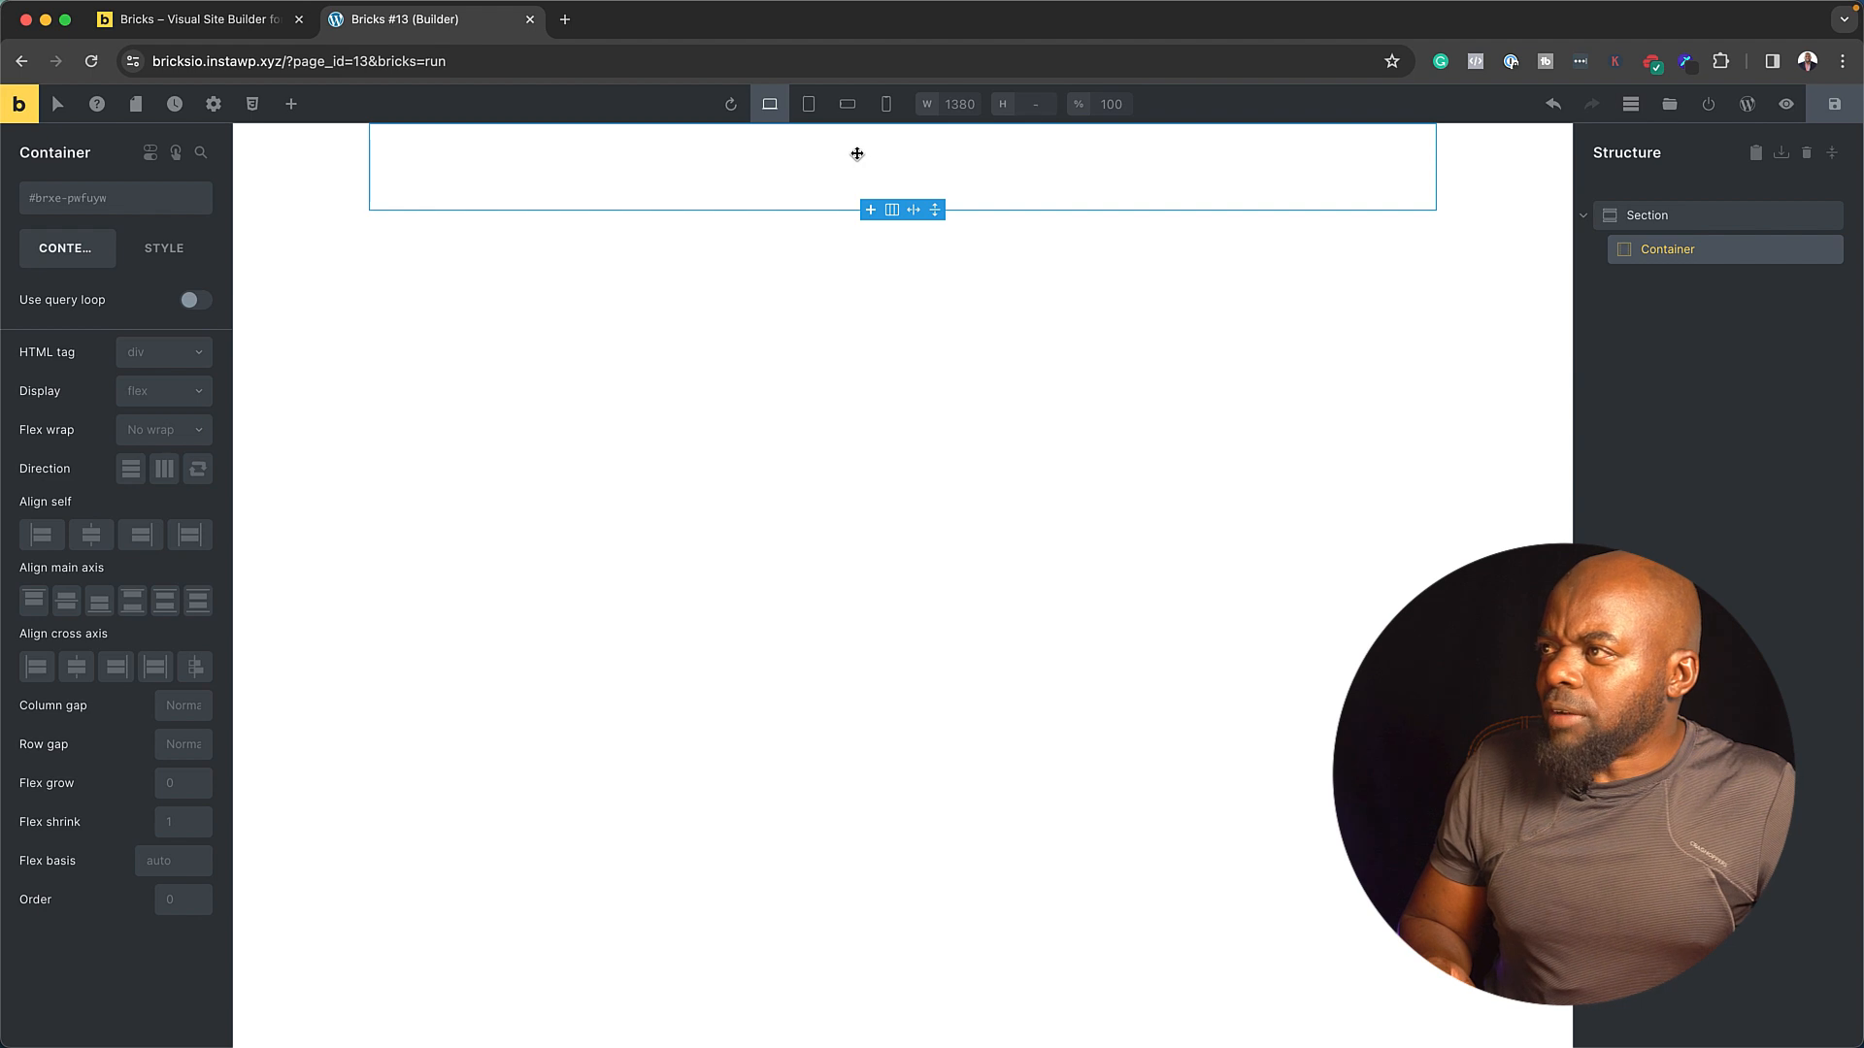
pyautogui.moveTo(871, 207)
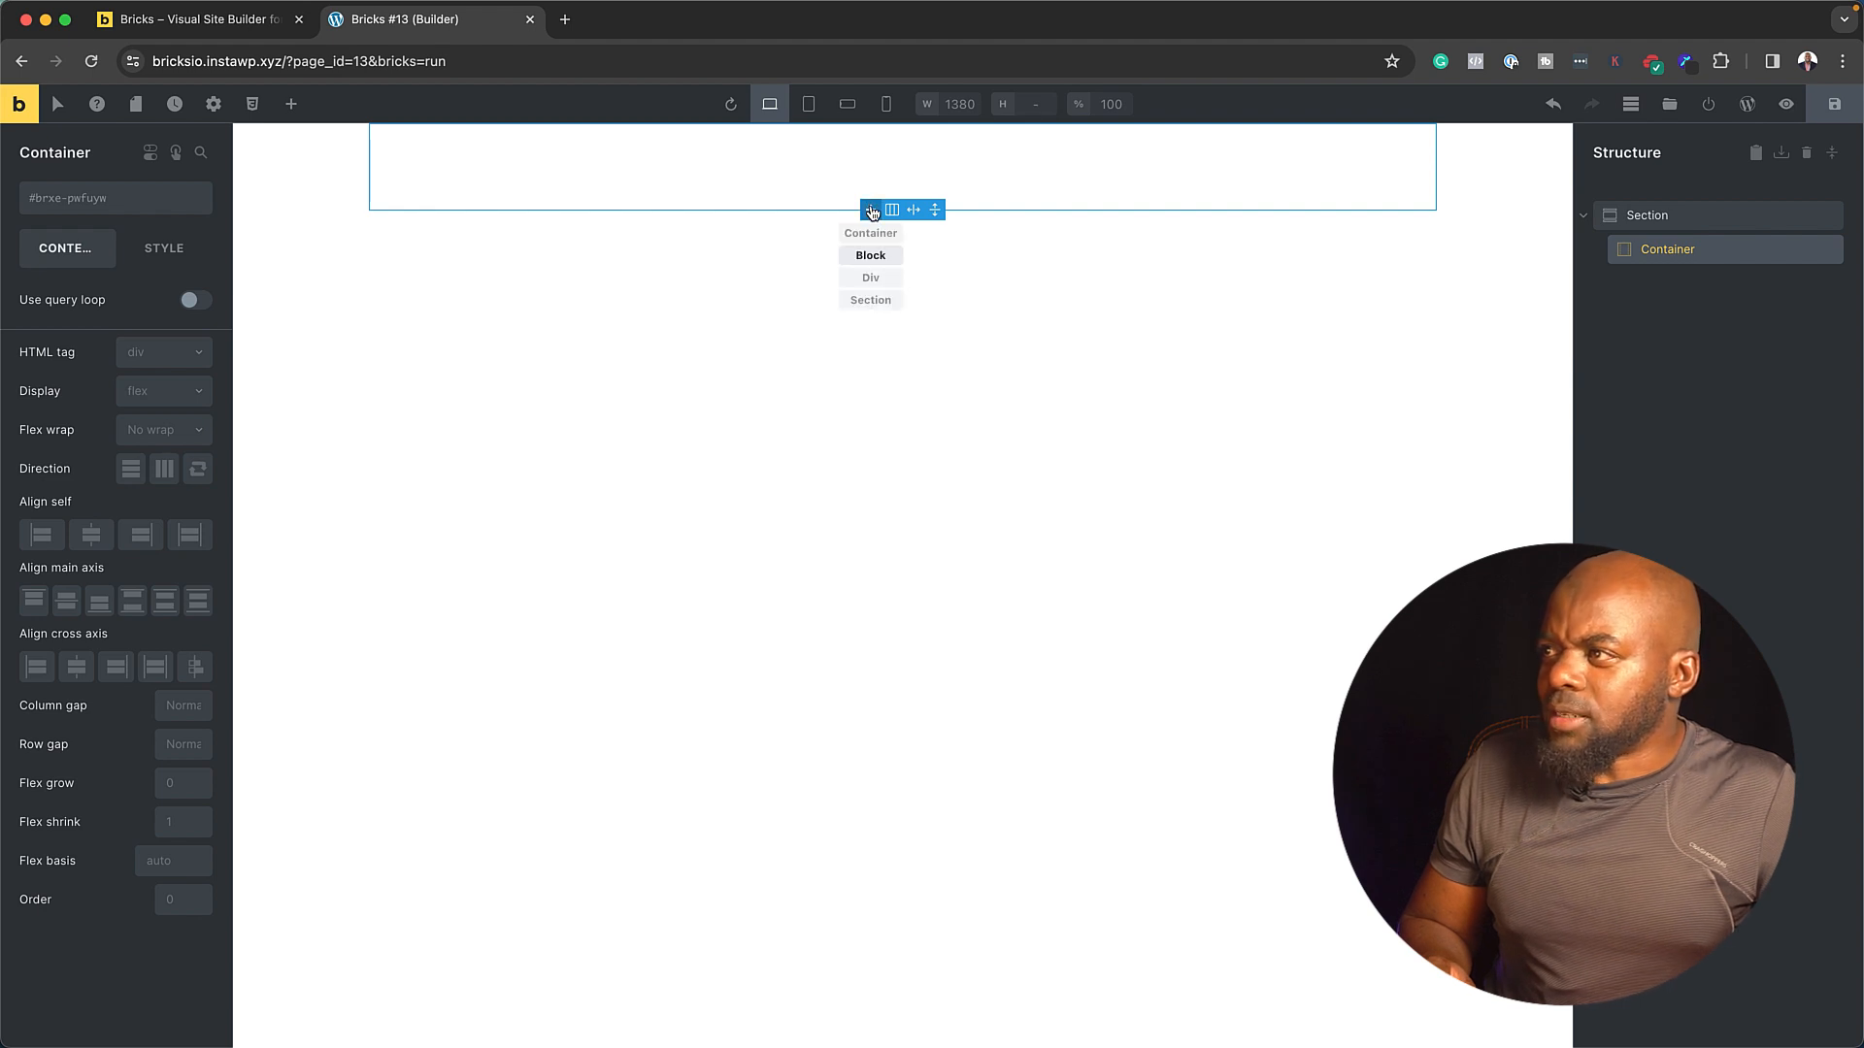
pyautogui.click(763, 156)
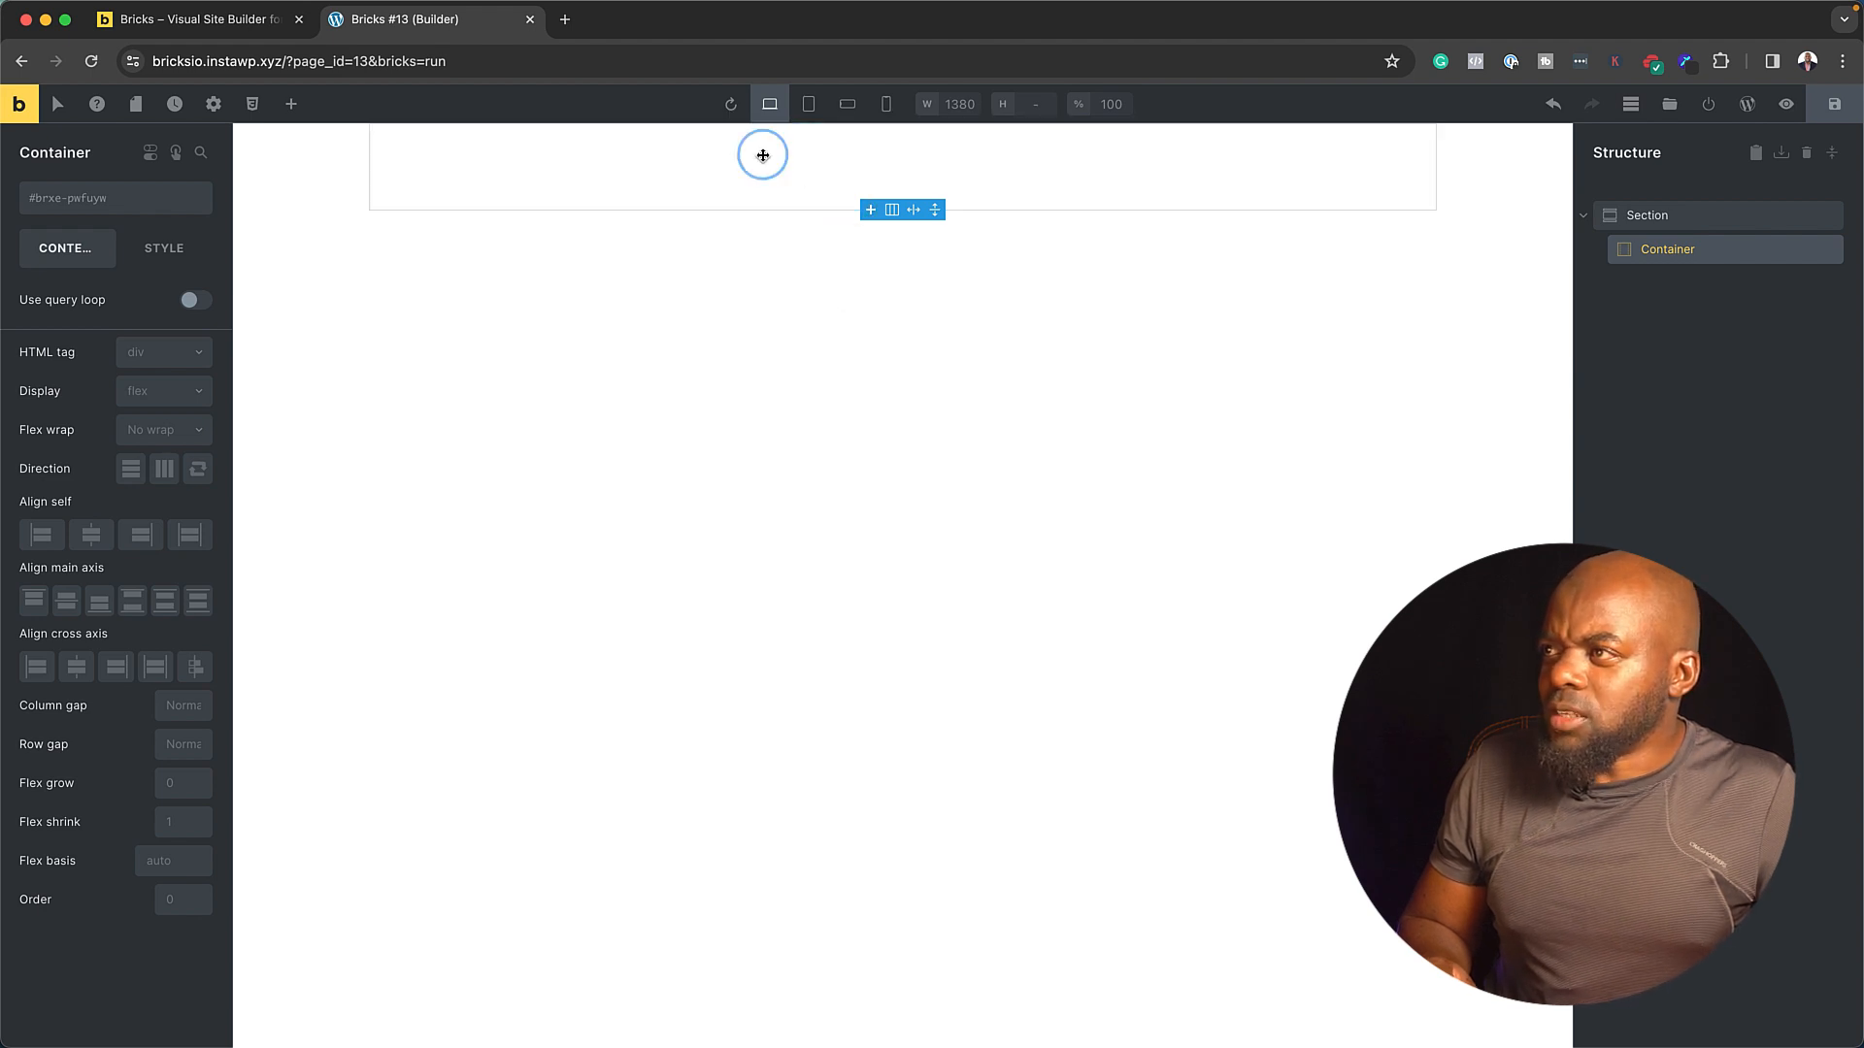
pyautogui.moveTo(871, 209)
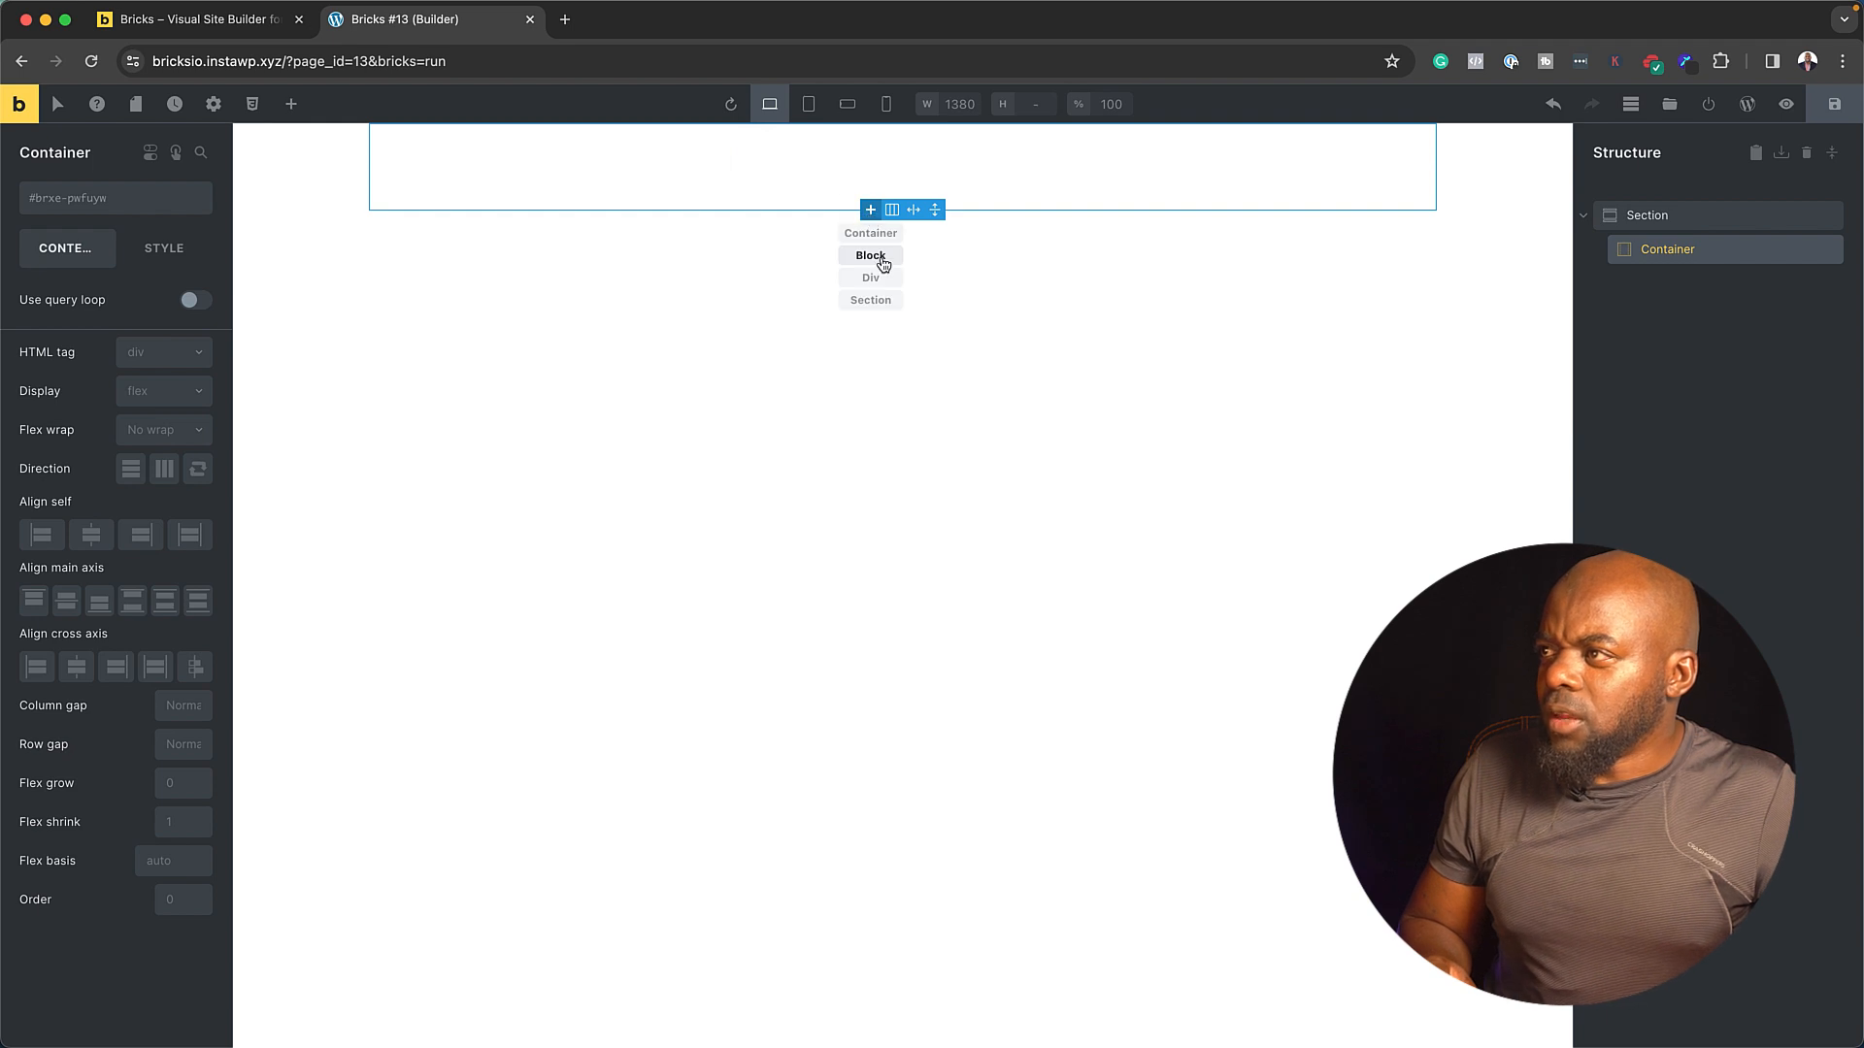
pyautogui.click(871, 256)
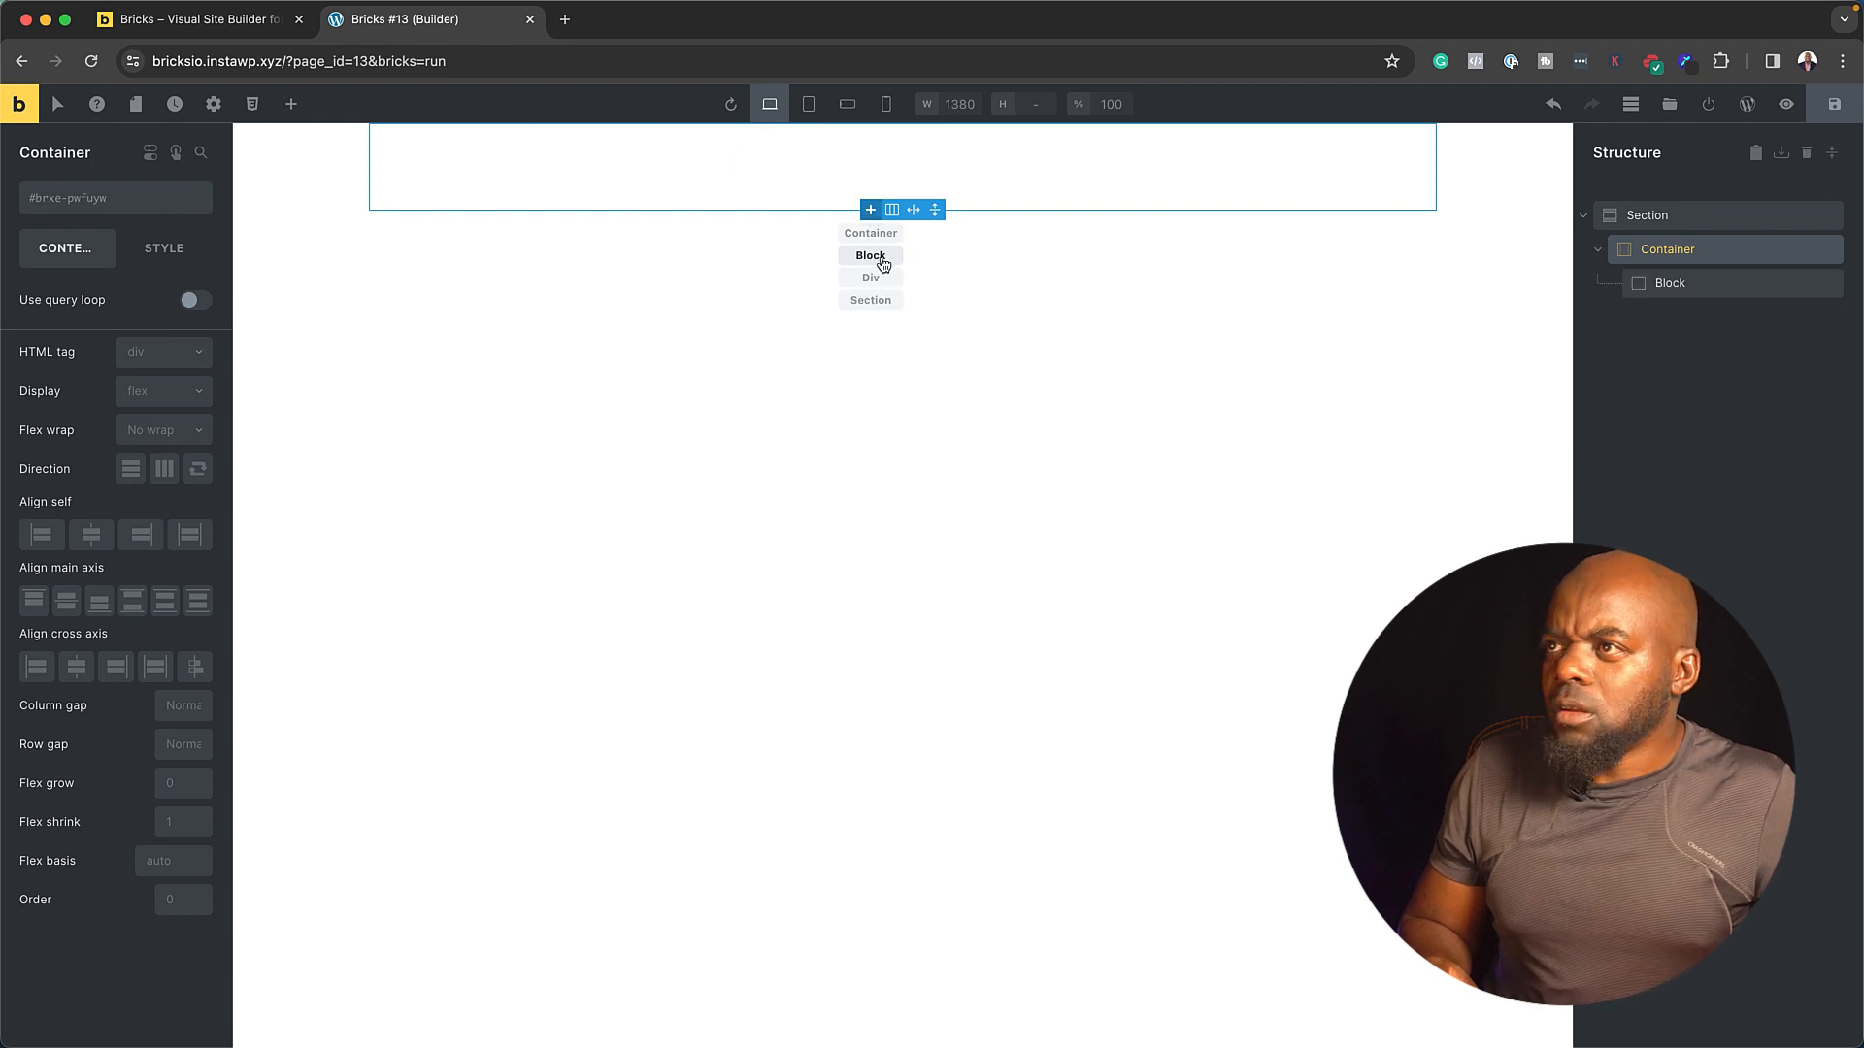
# - Delete the block and the whole section, clearing the canvas
pyautogui.click(1373, 162)
pyautogui.rightClick(1372, 165)
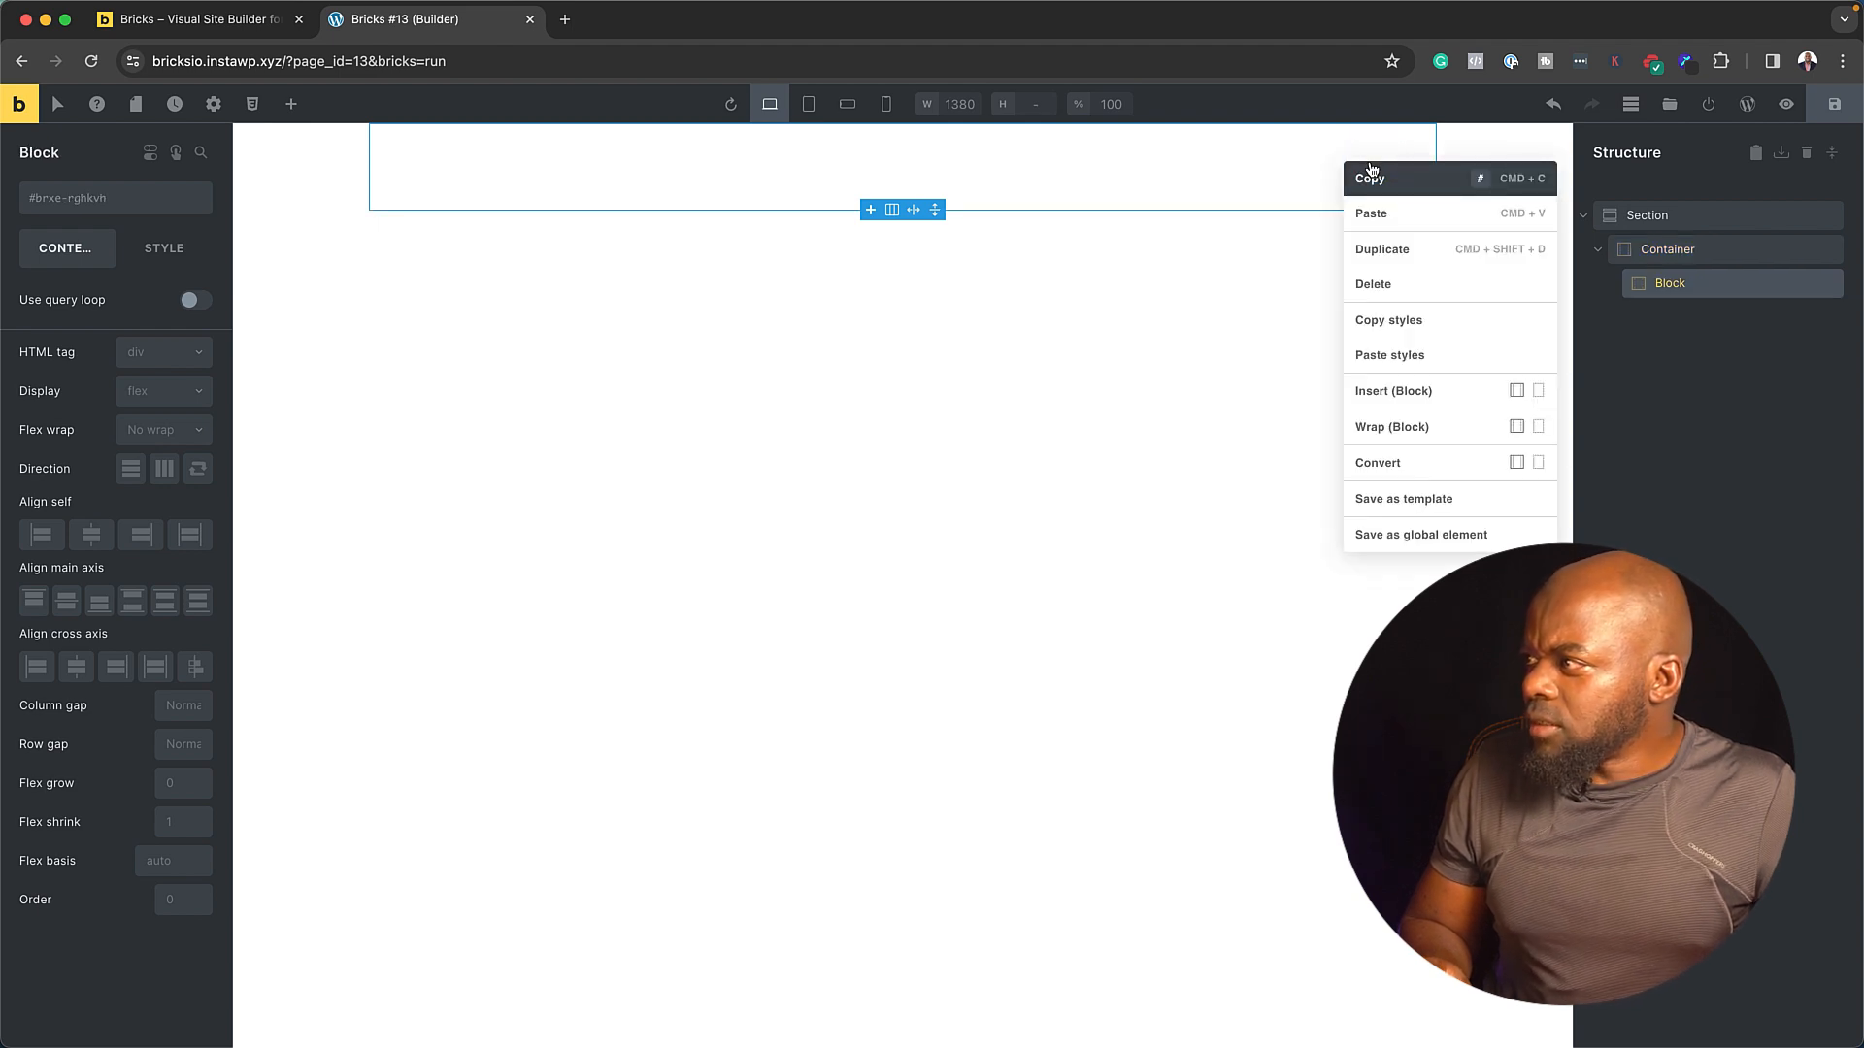
pyautogui.click(1377, 285)
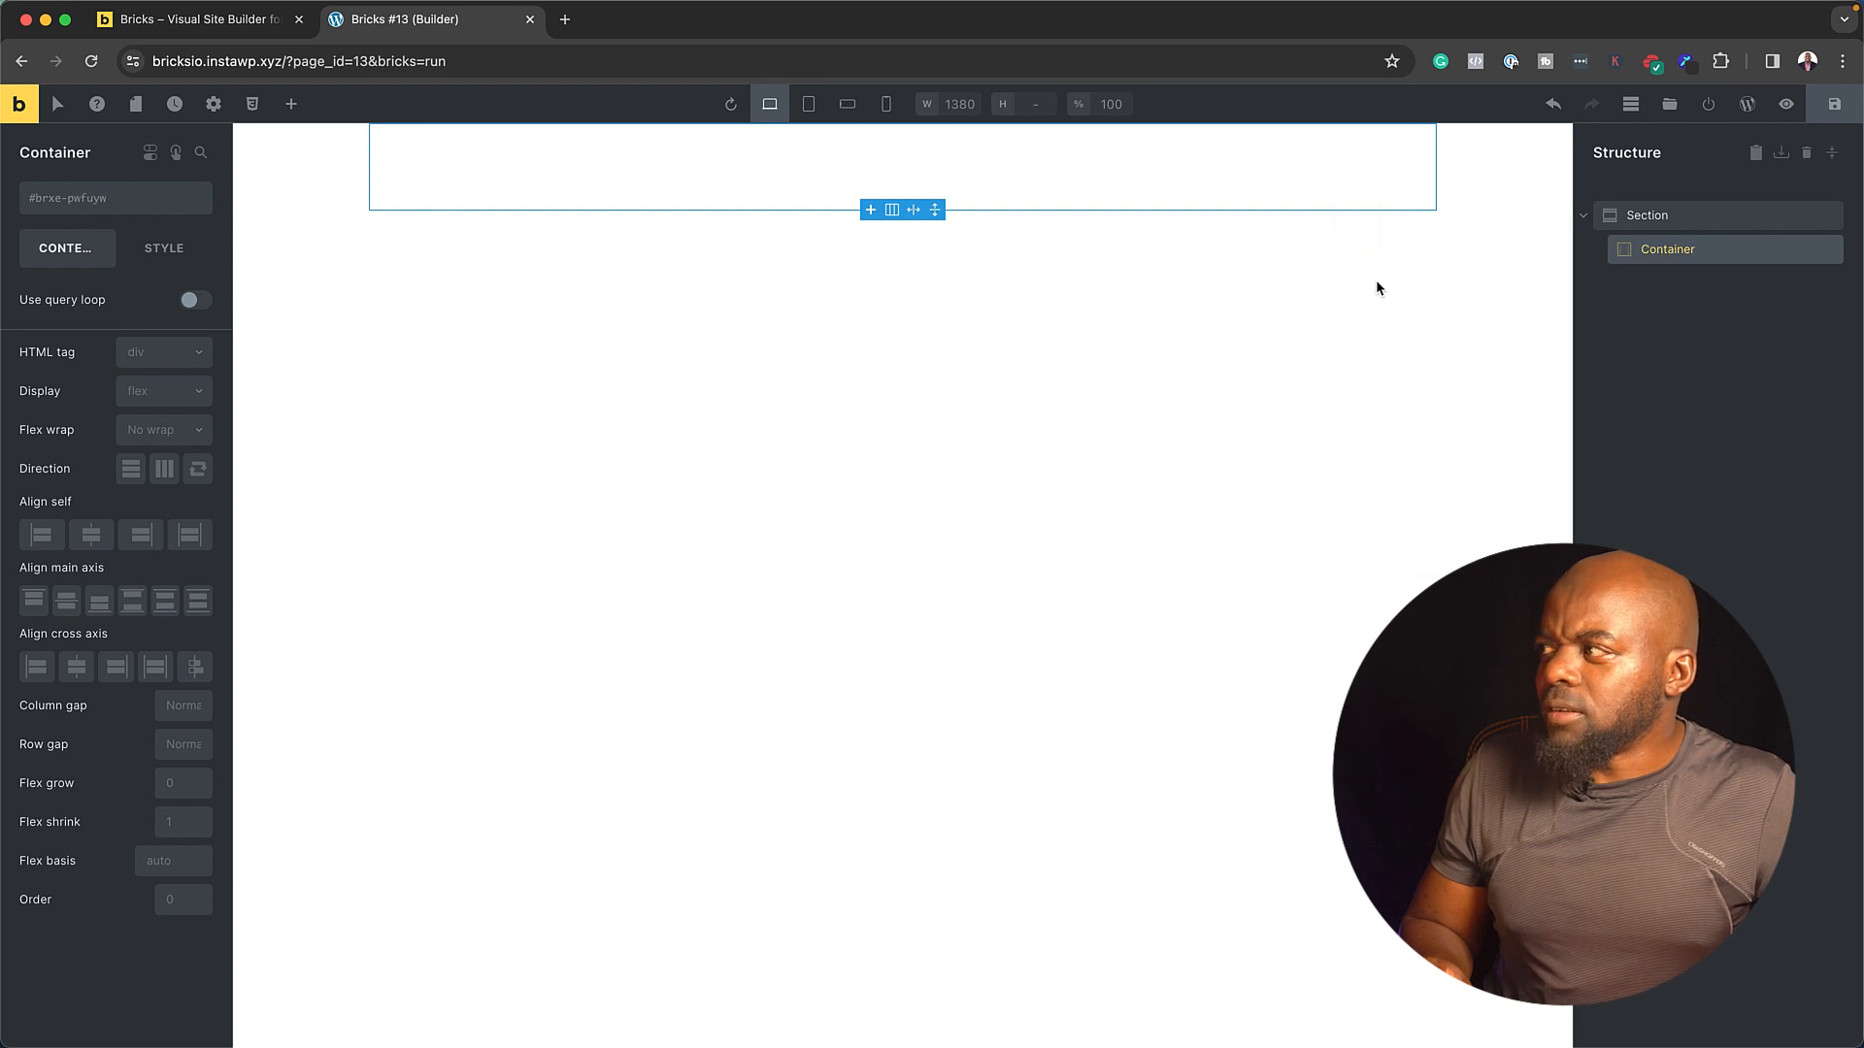
pyautogui.rightClick(1734, 218)
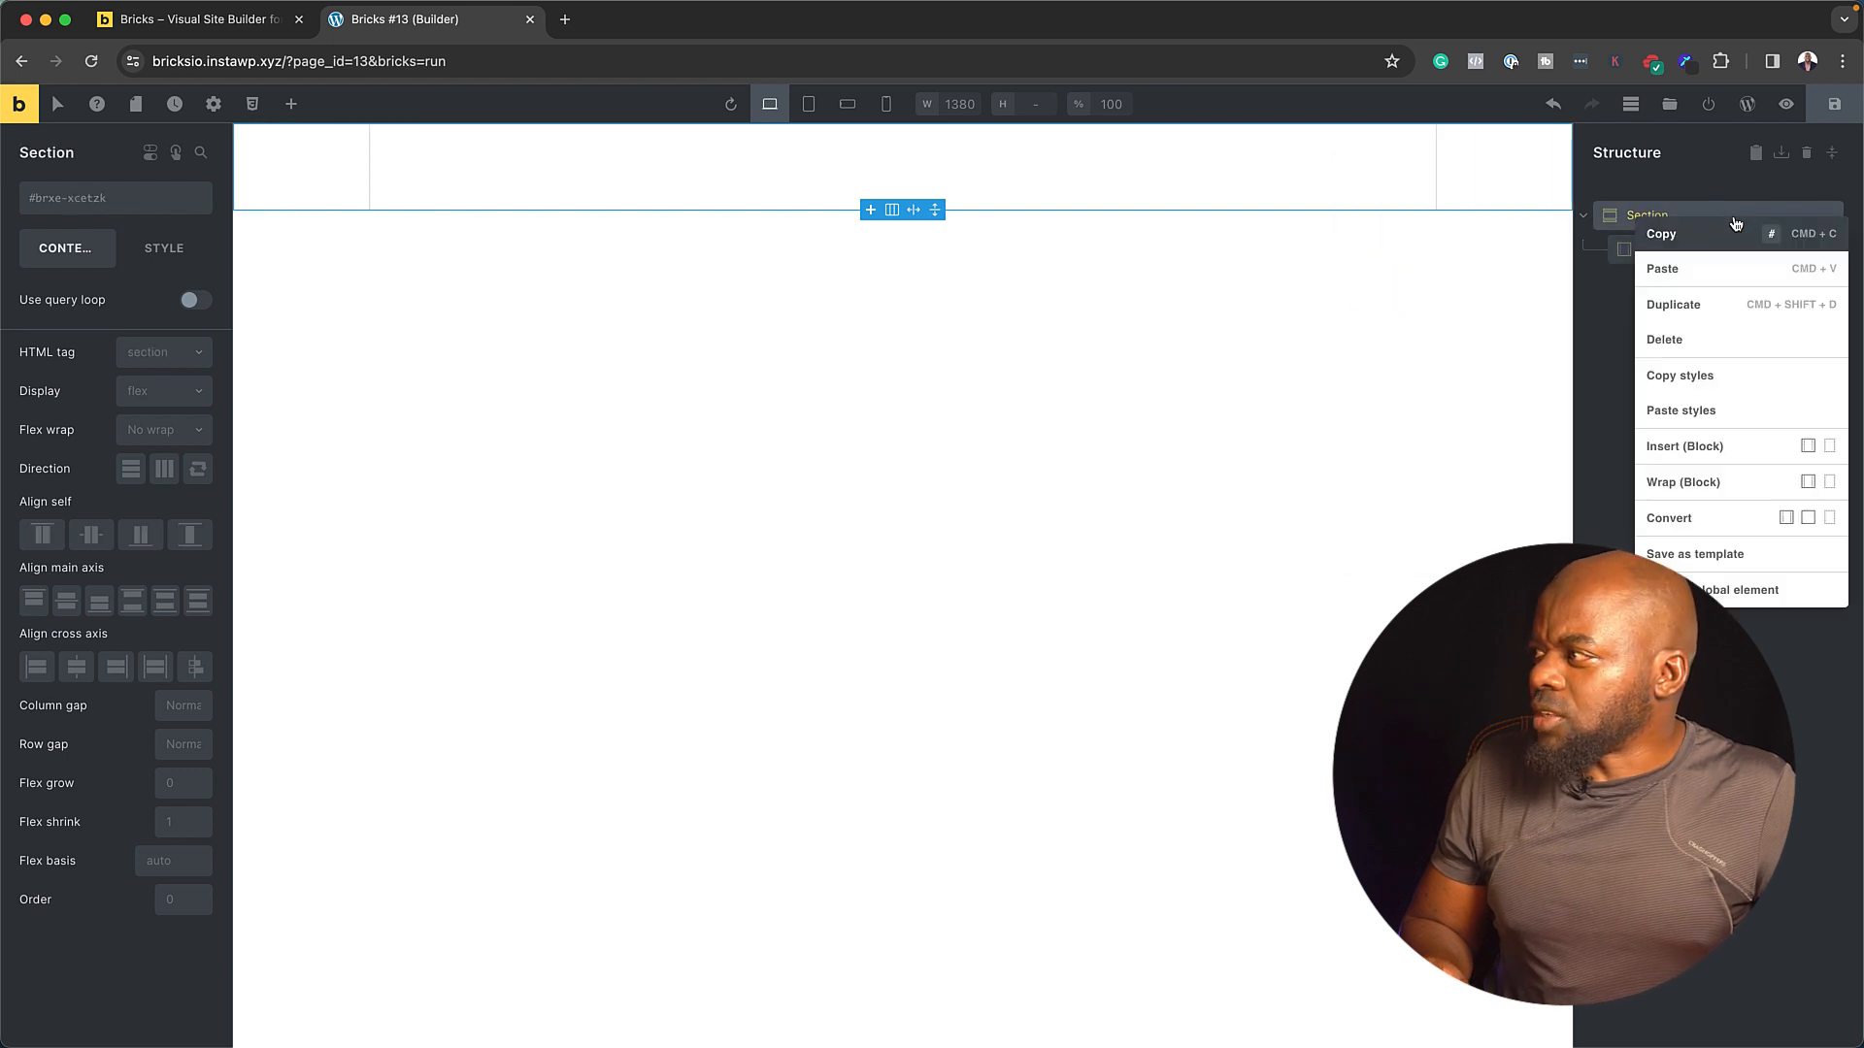
pyautogui.click(1730, 348)
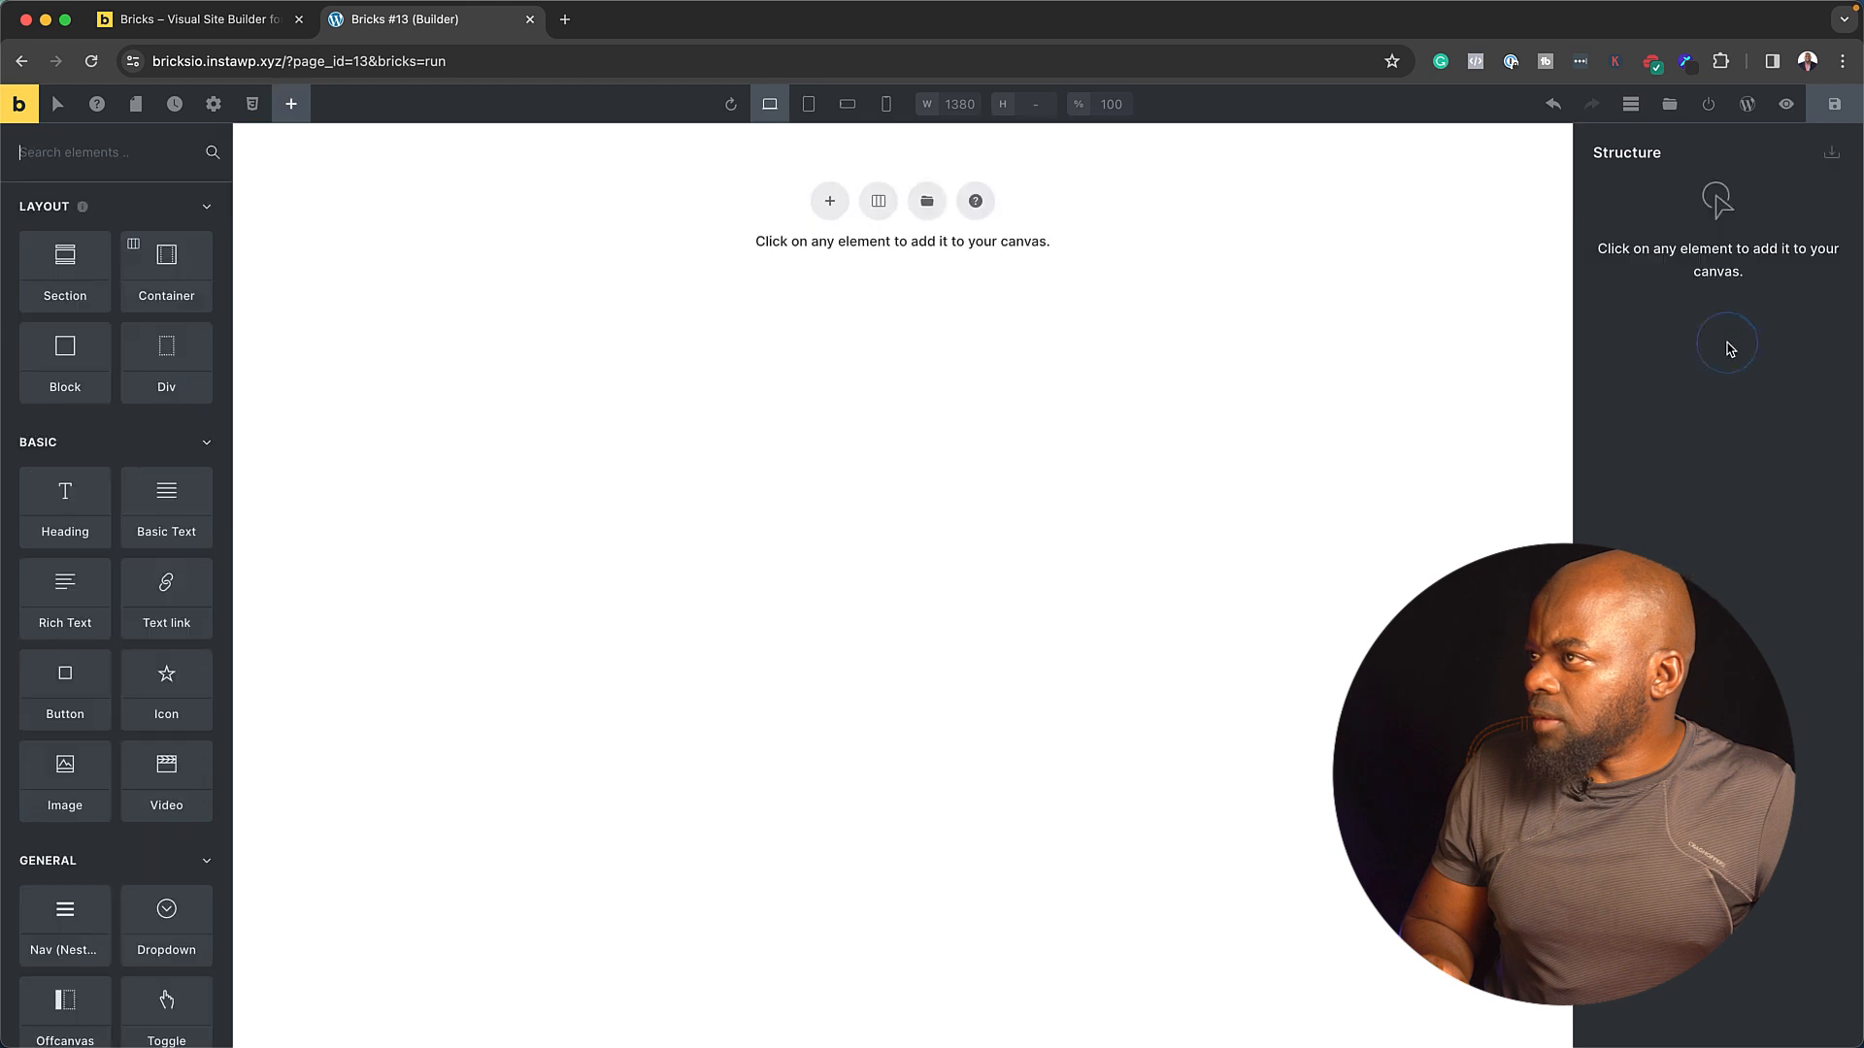
# - Insert a section with the single-column layout on the empty canvas
pyautogui.click(880, 203)
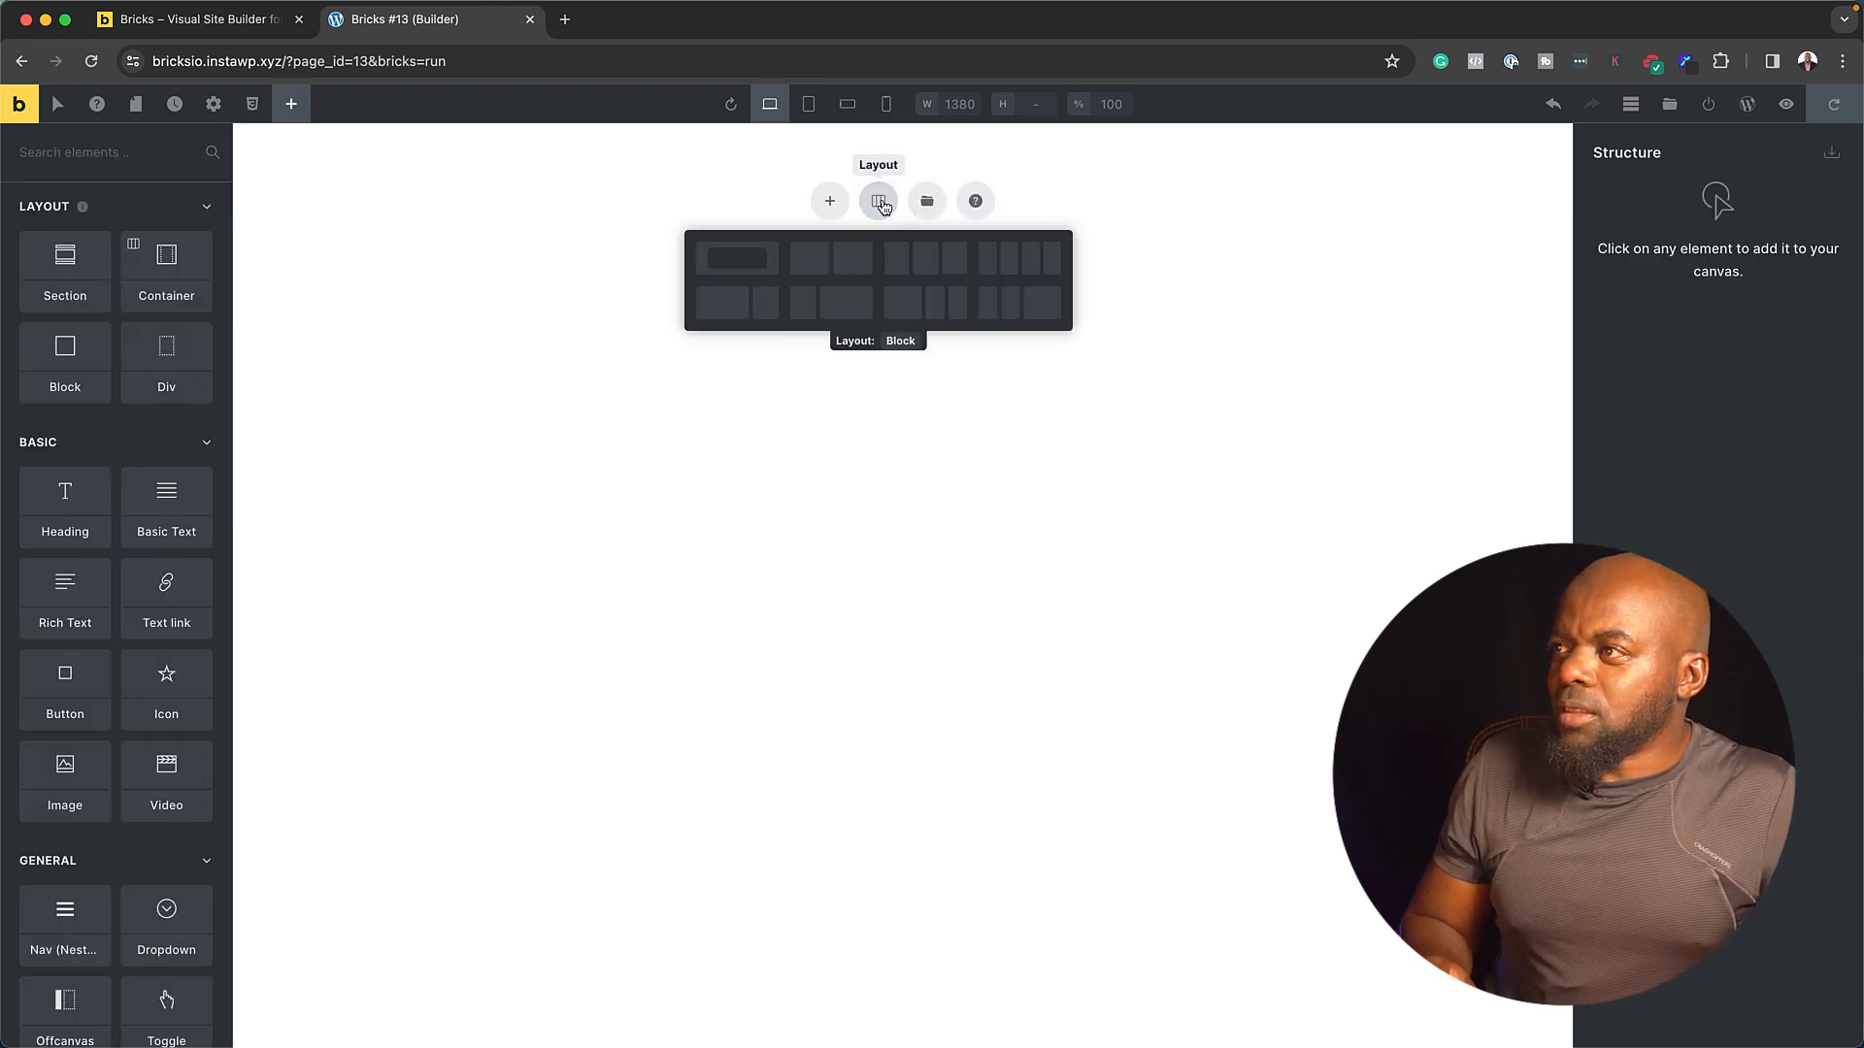
pyautogui.click(763, 256)
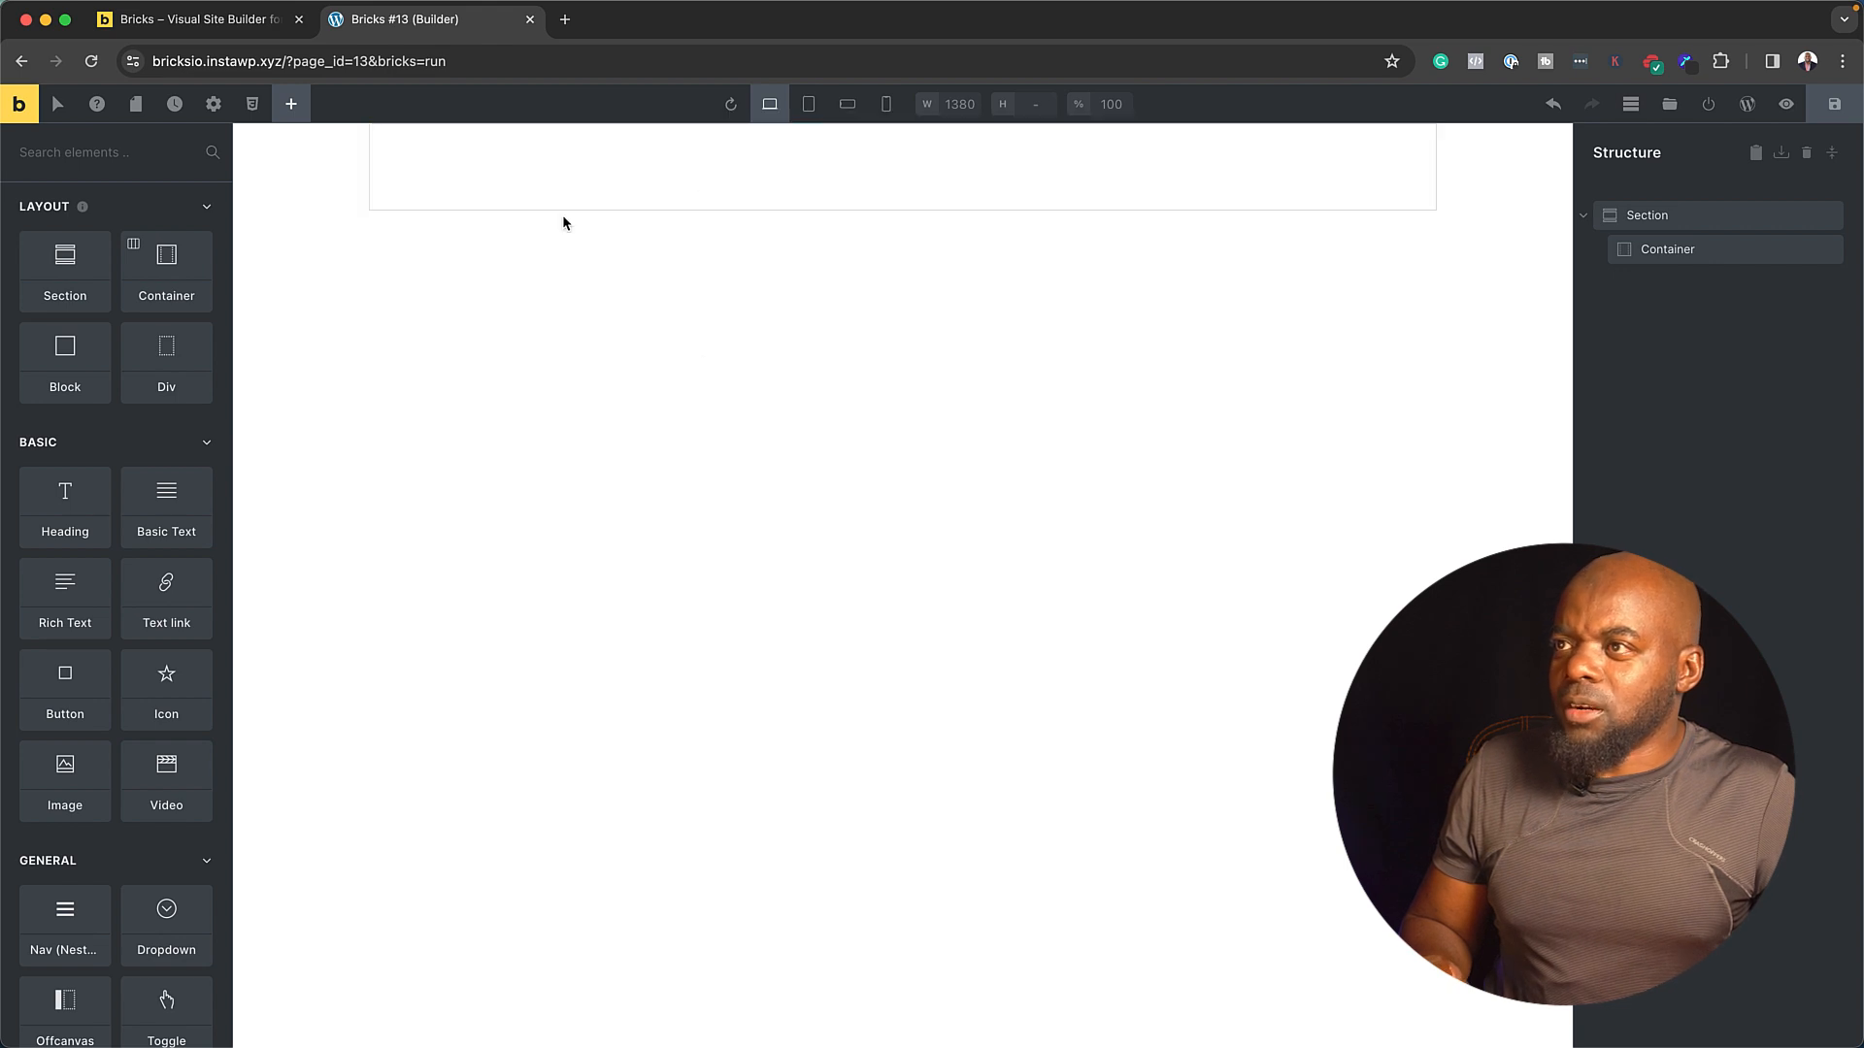
pyautogui.click(1015, 165)
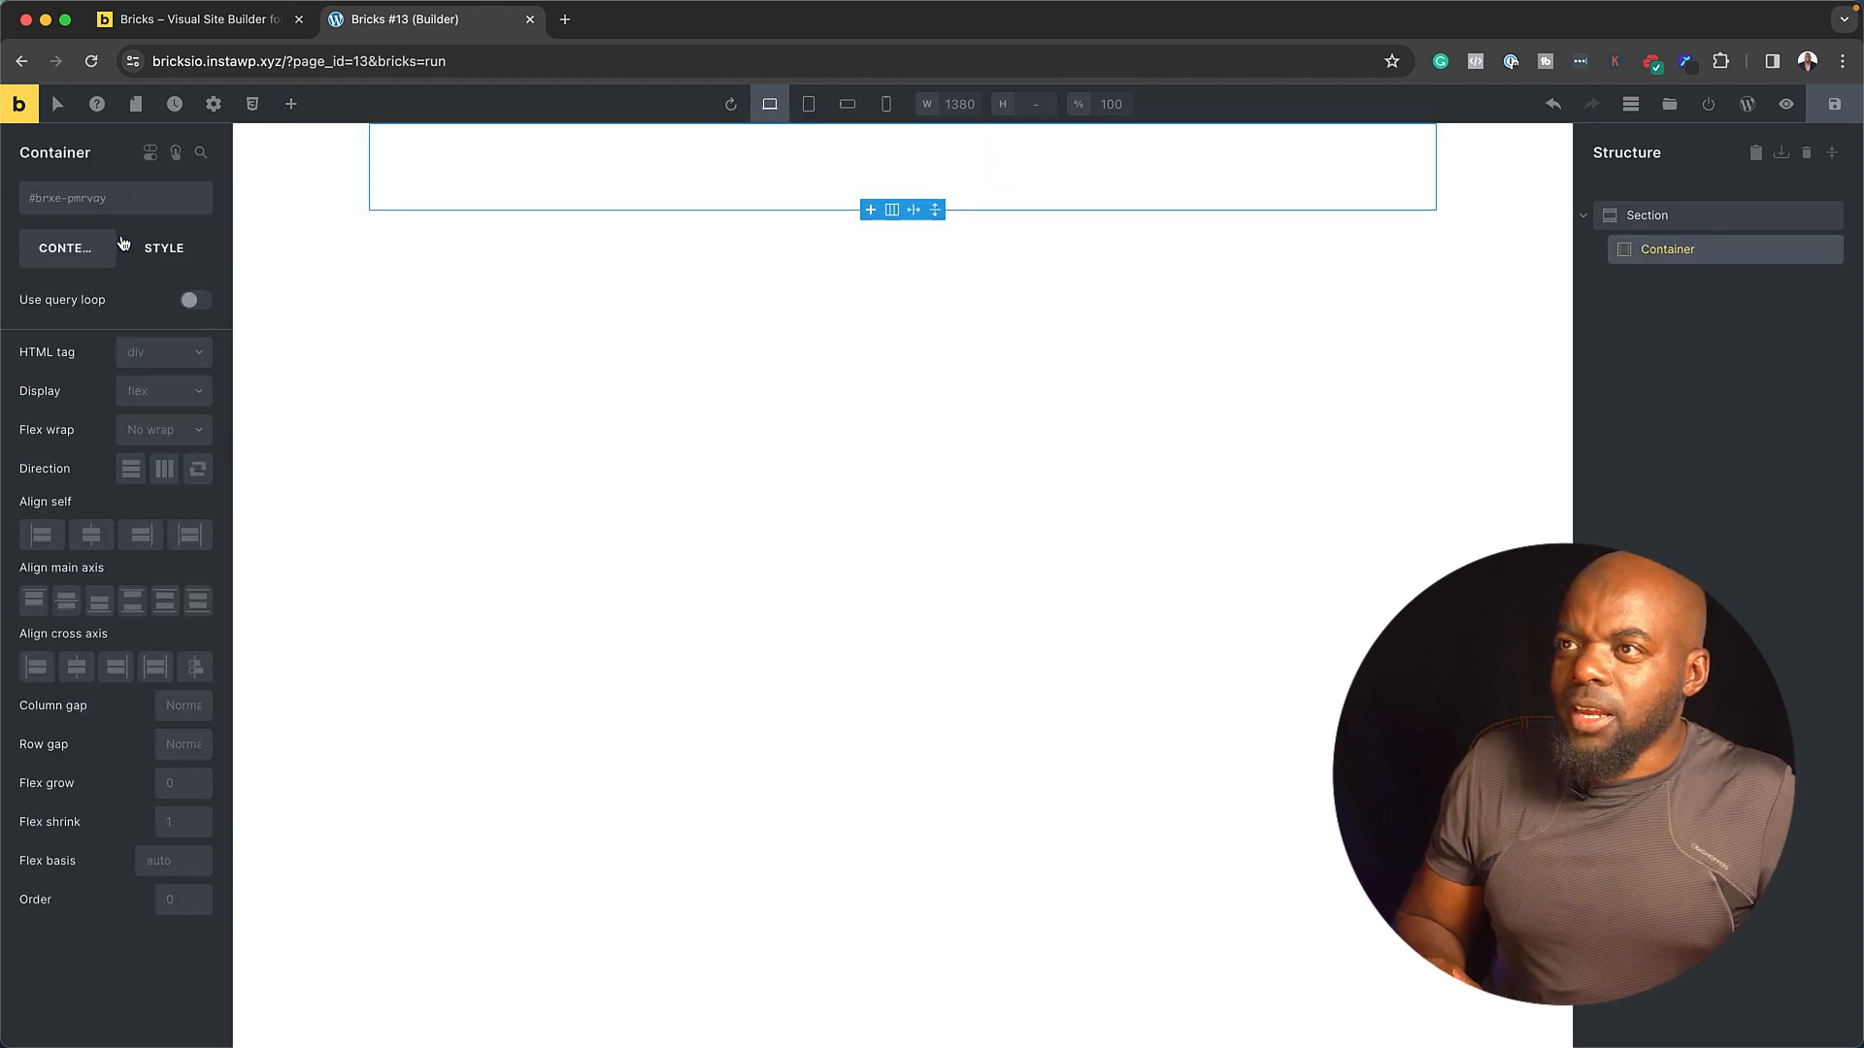
pyautogui.click(630, 170)
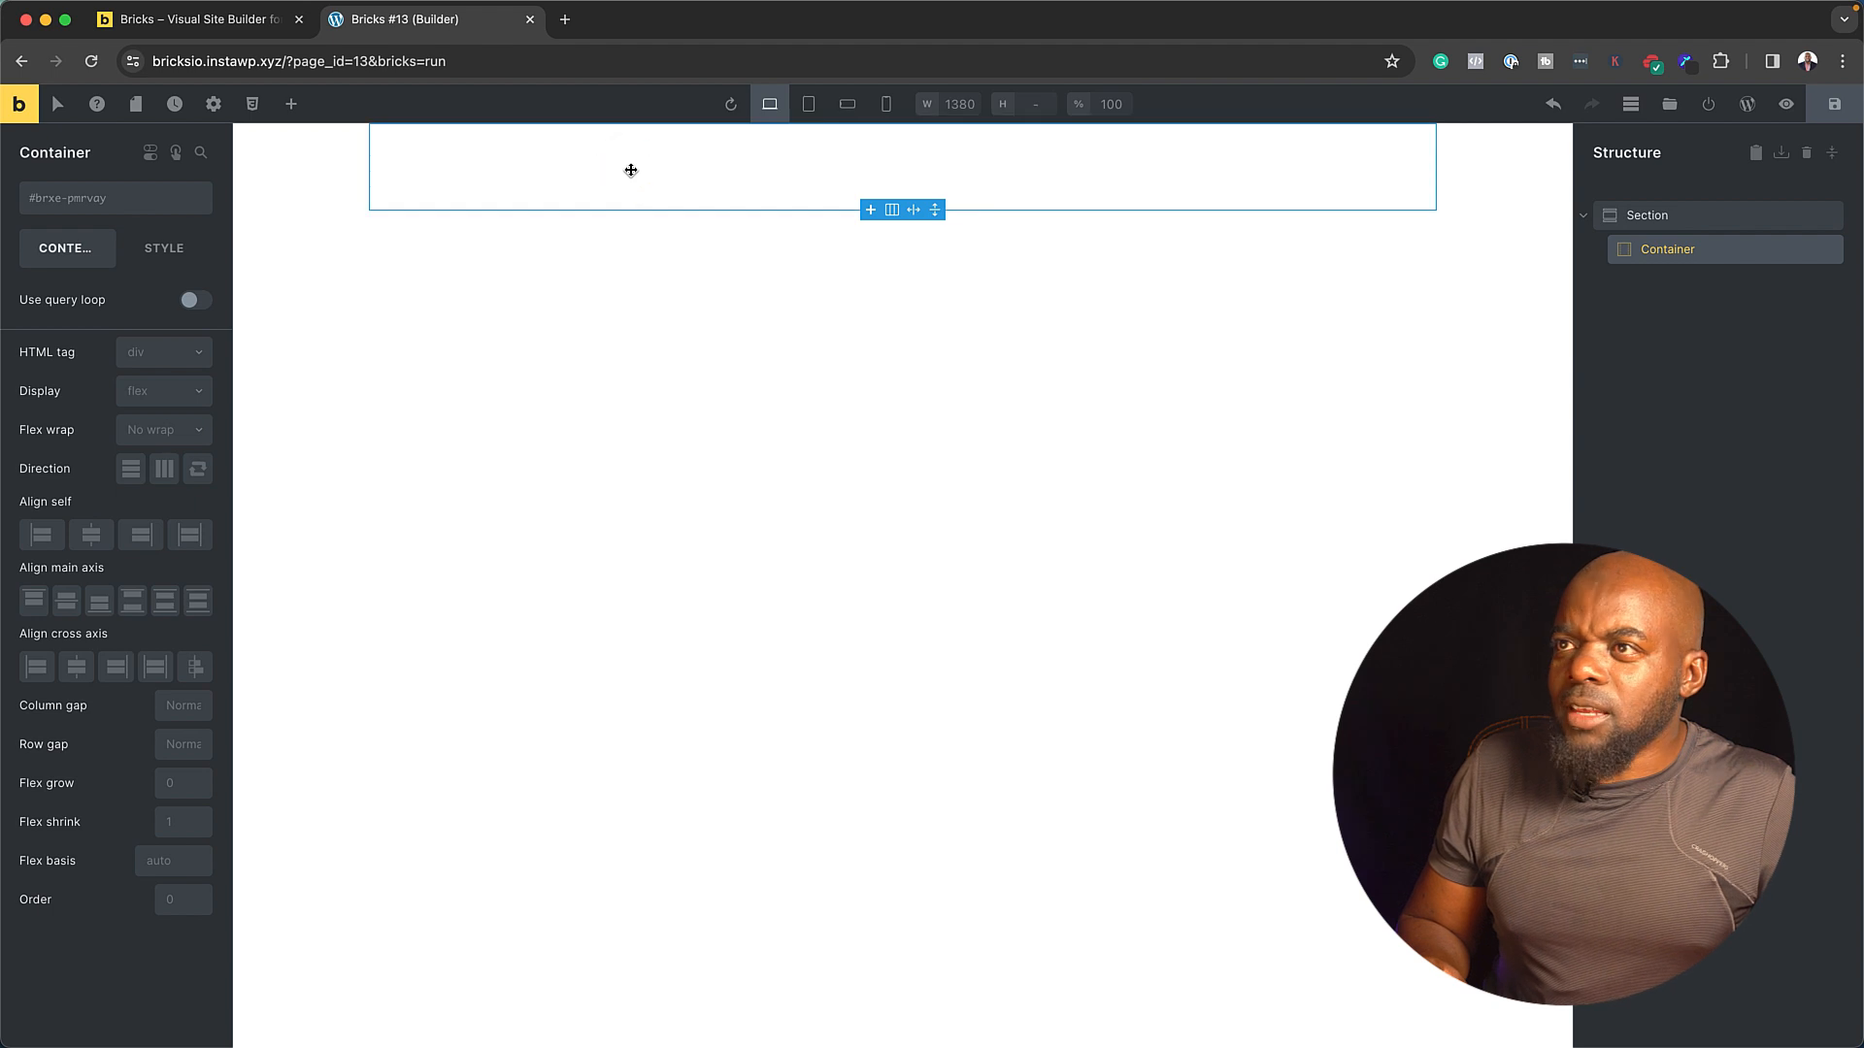
pyautogui.press('Escape')
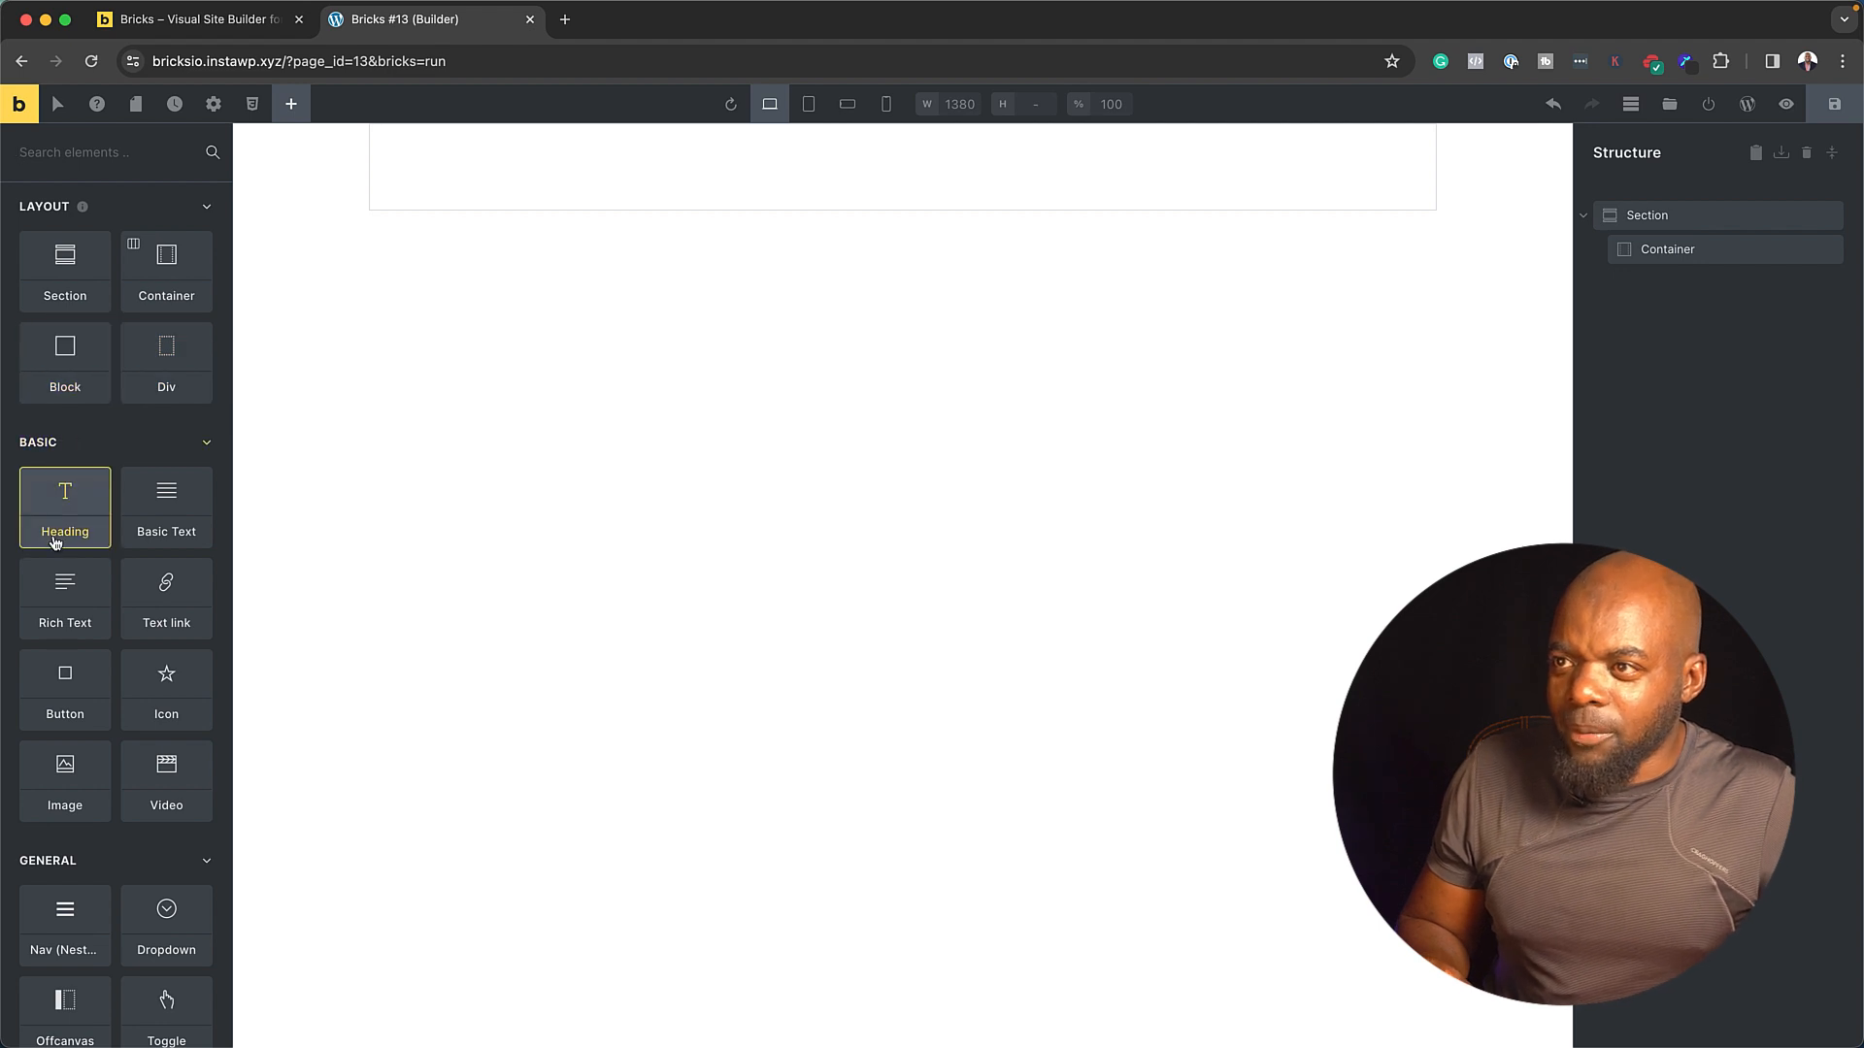
# - Add a heading inside the container and set its text to "This Is A Test"
pyautogui.moveTo(60, 509); pyautogui.dragTo(792, 147)
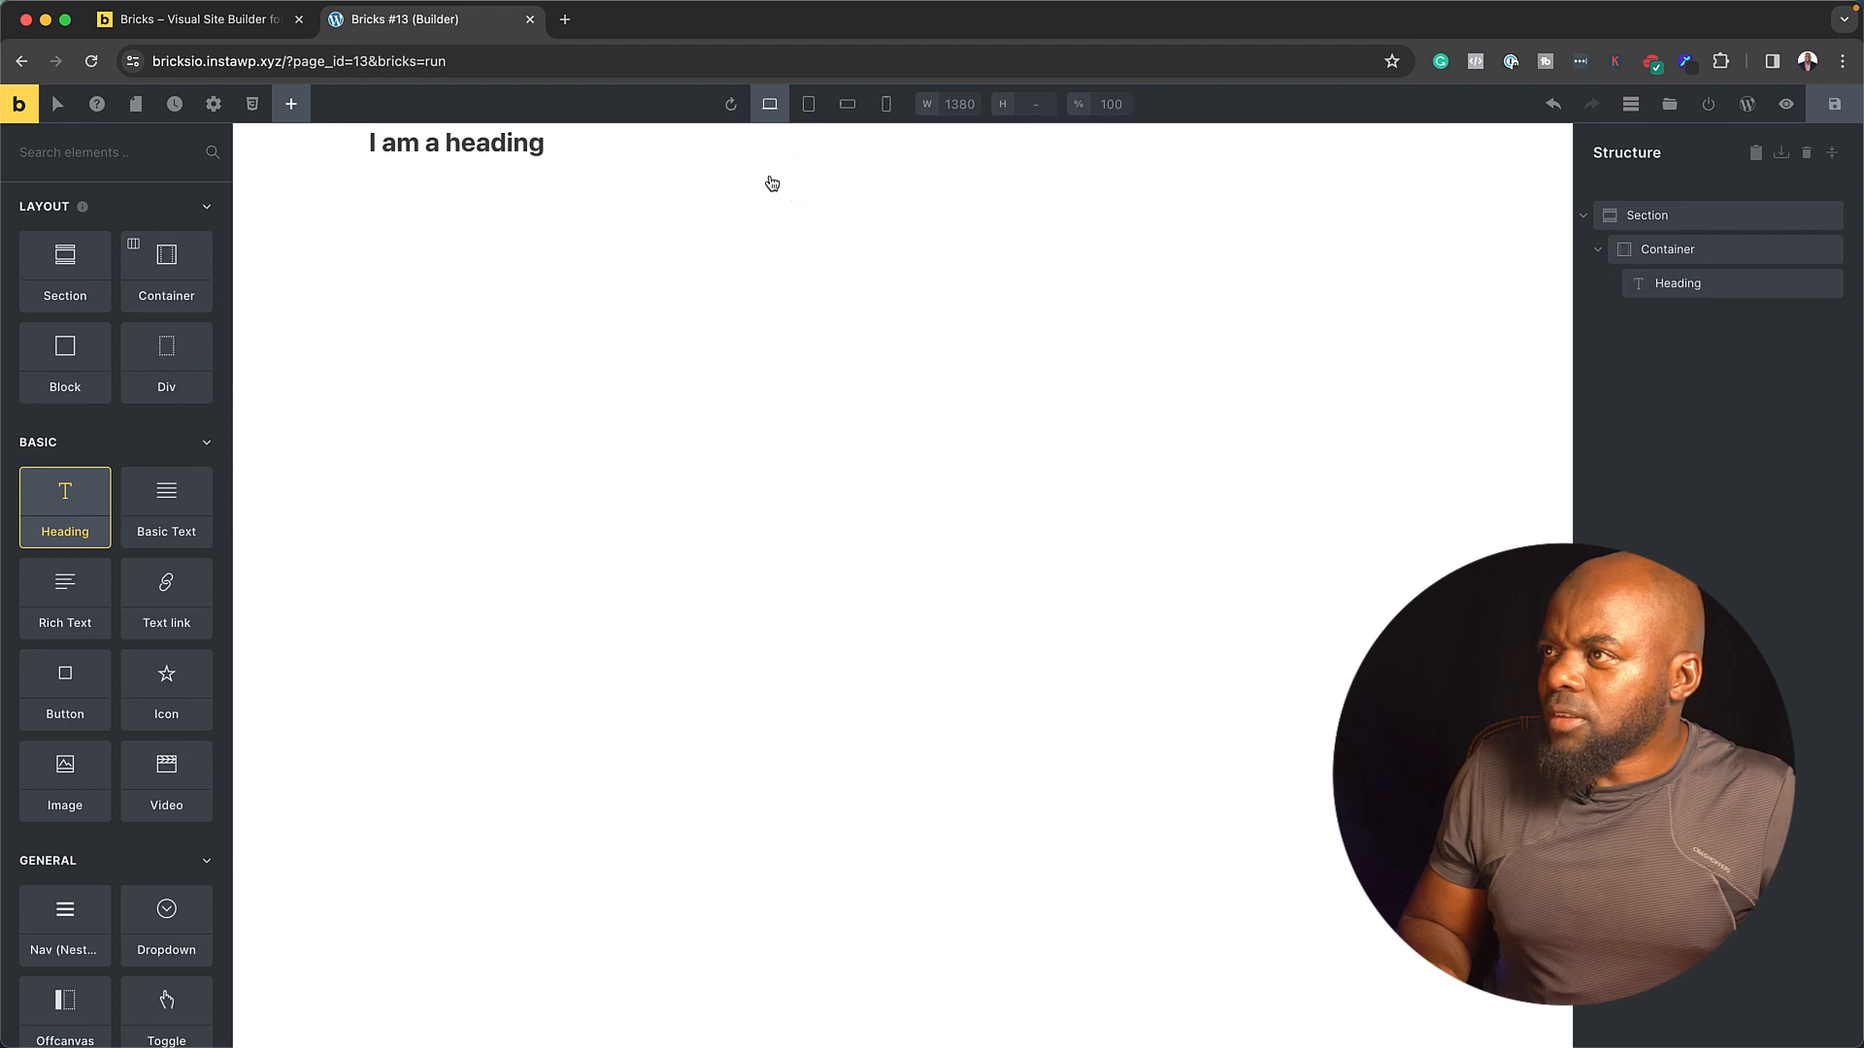
pyautogui.click(458, 146)
pyautogui.click(460, 145)
pyautogui.tripleClick(460, 145)
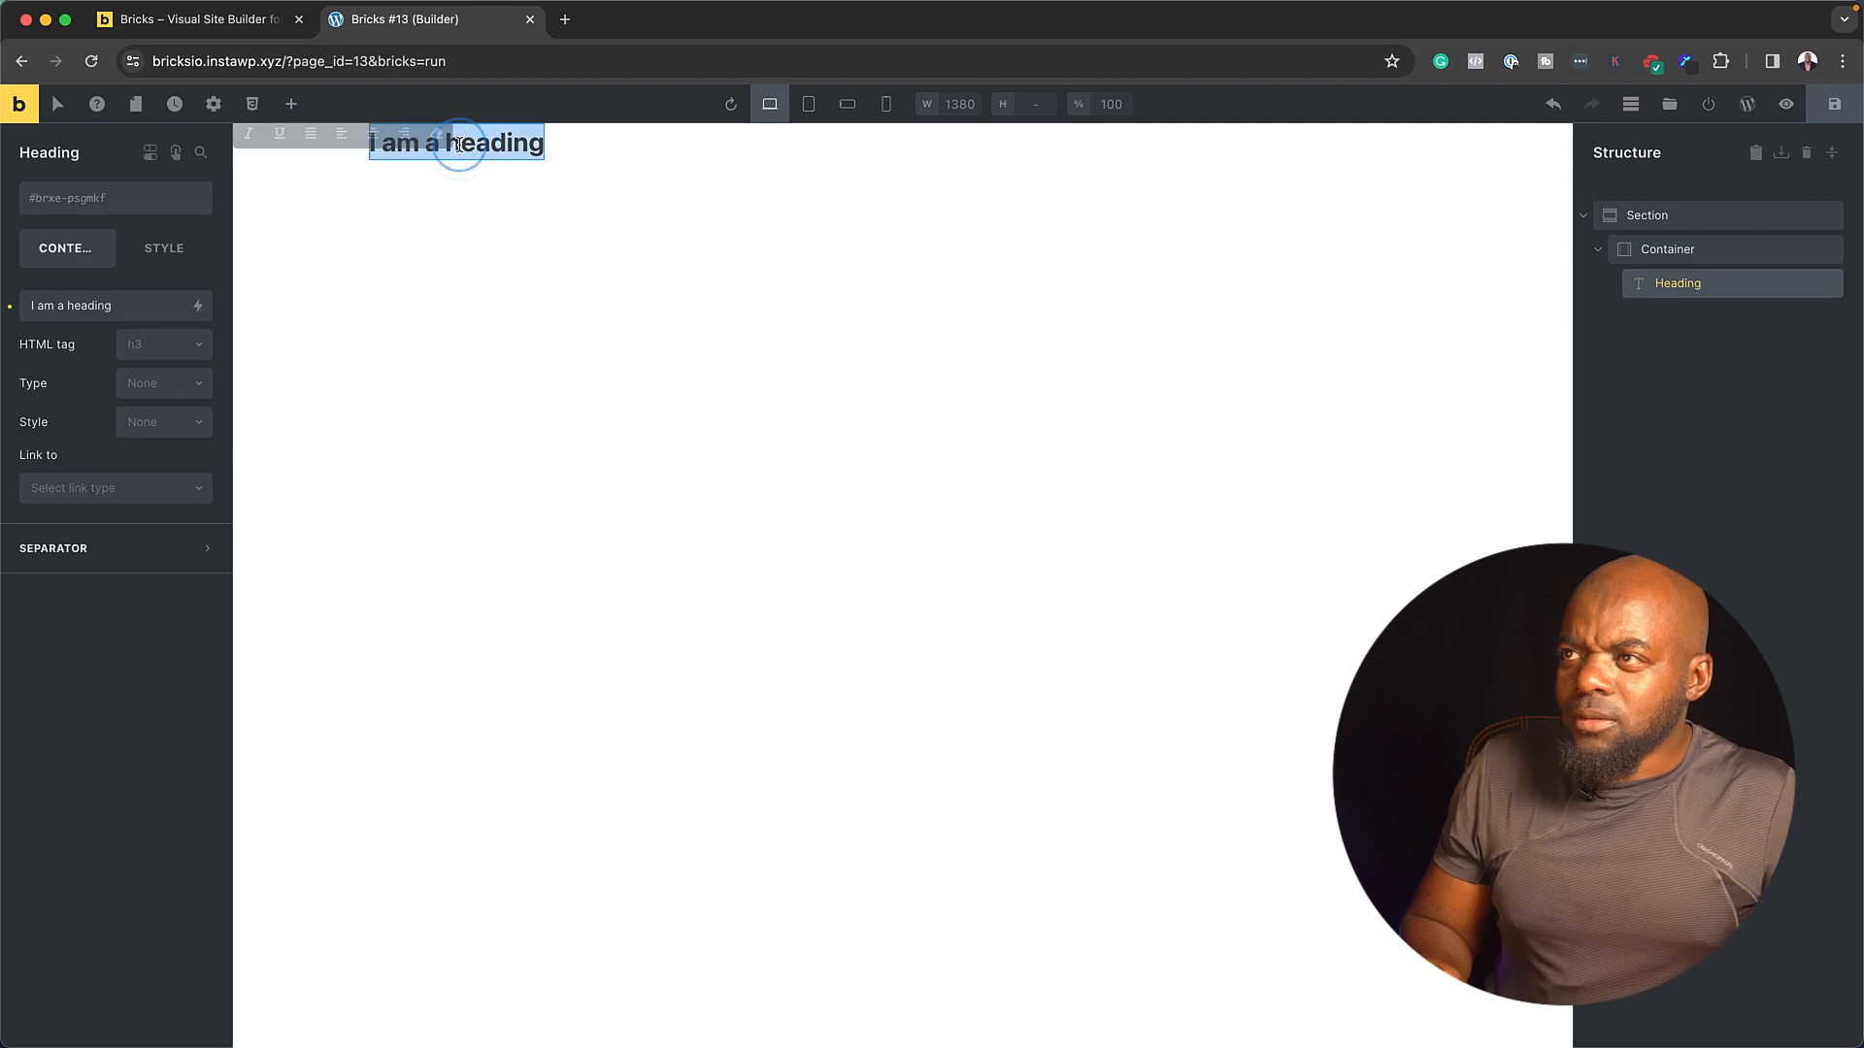
pyautogui.write('This')
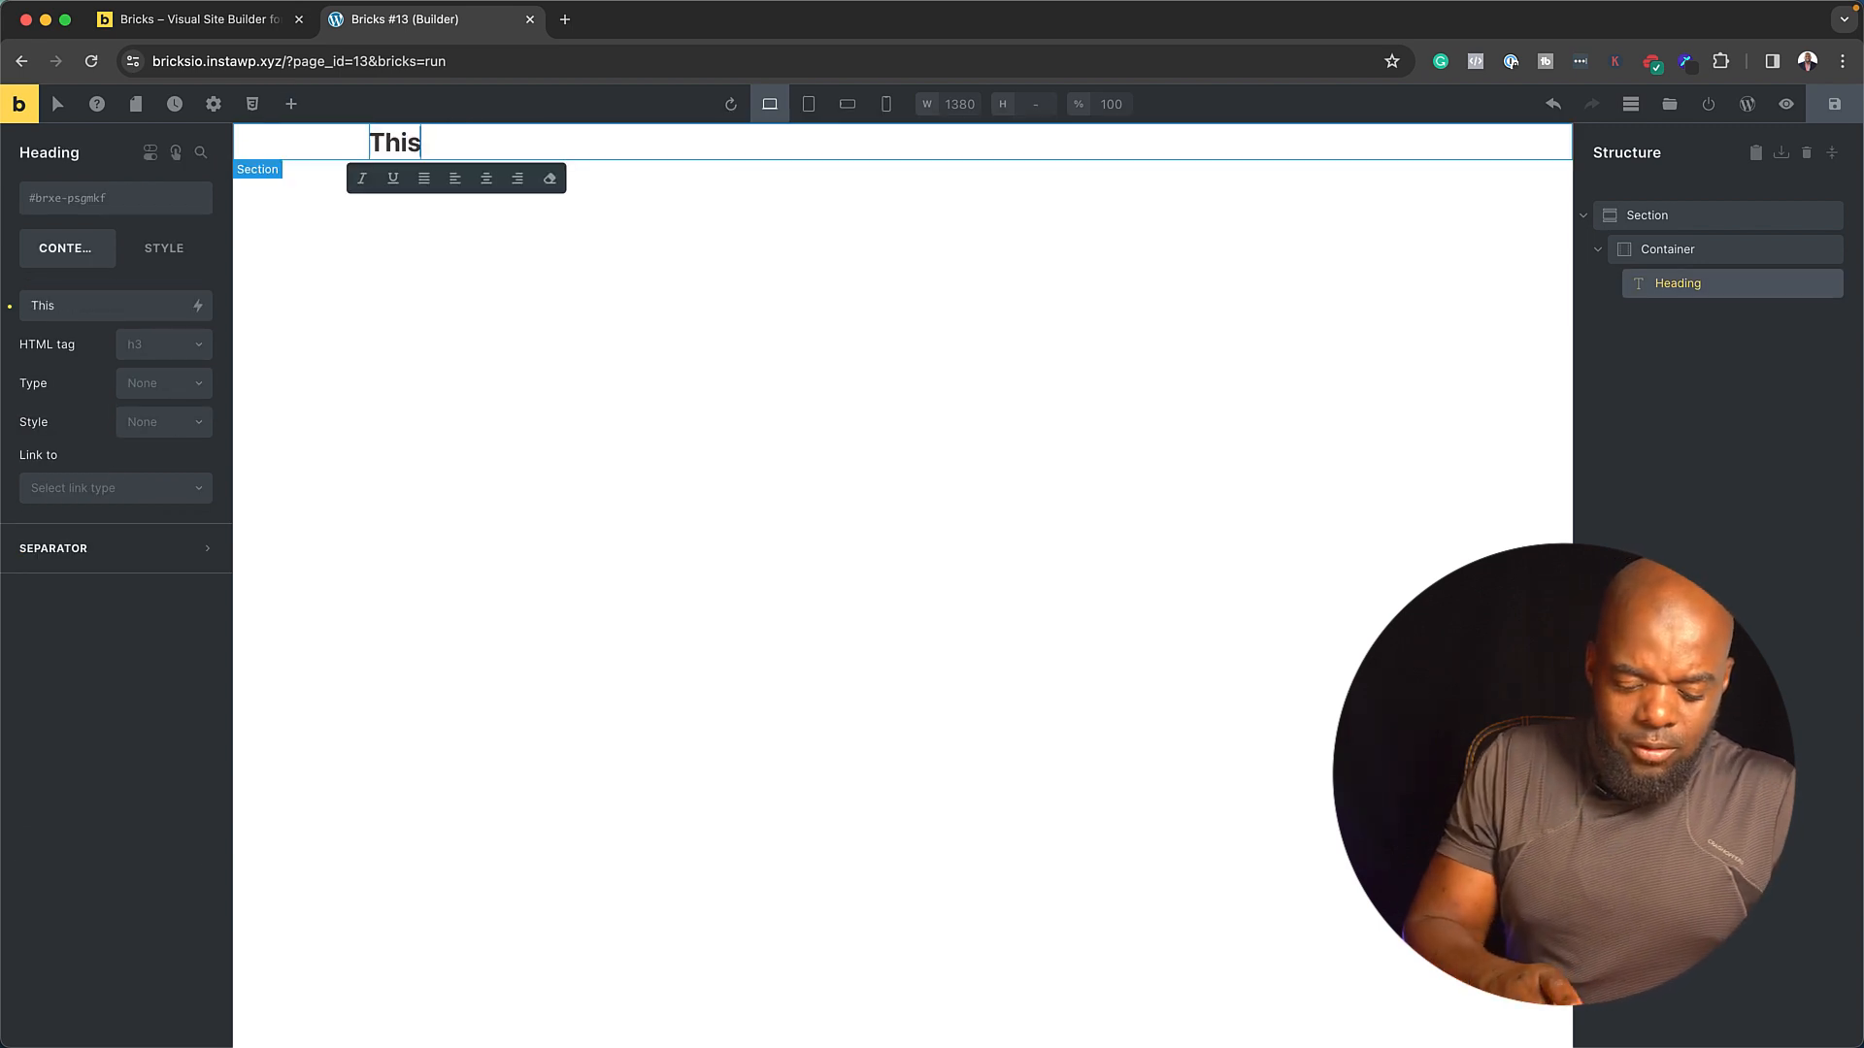
pyautogui.write(' Is A Tes')
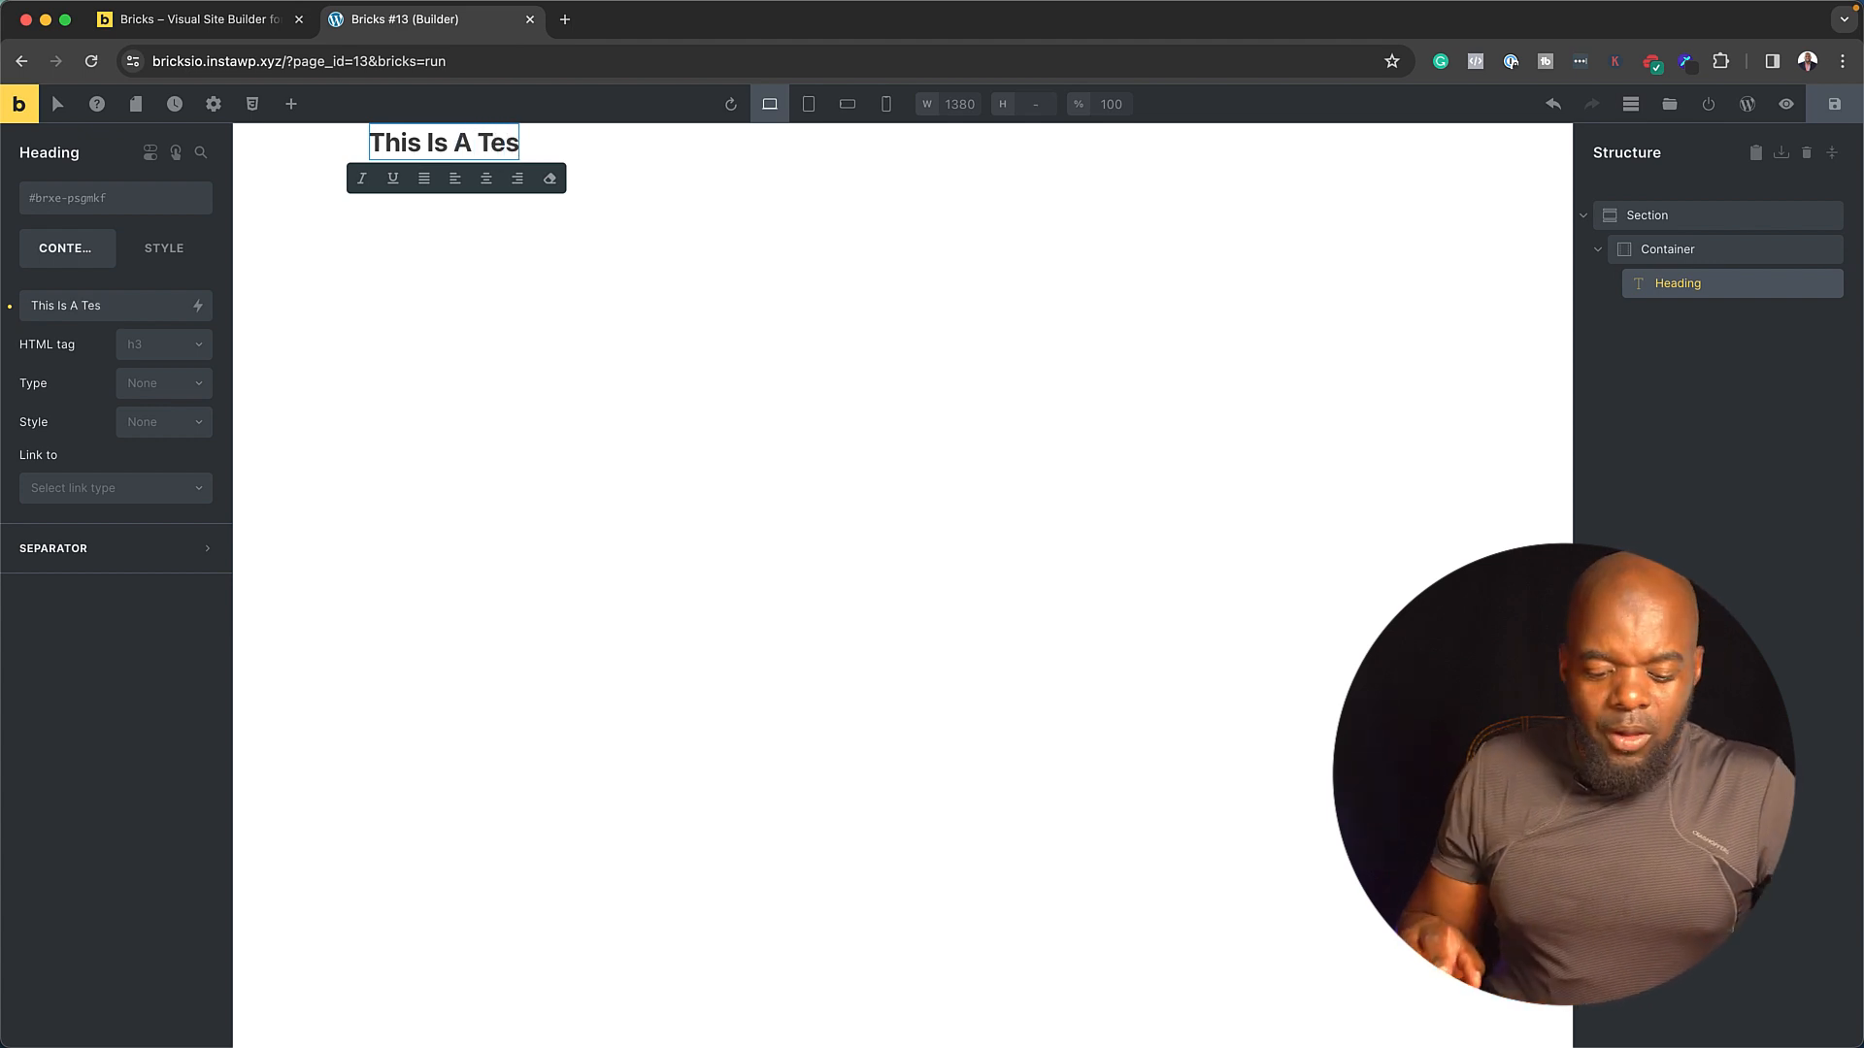
pyautogui.write('t')
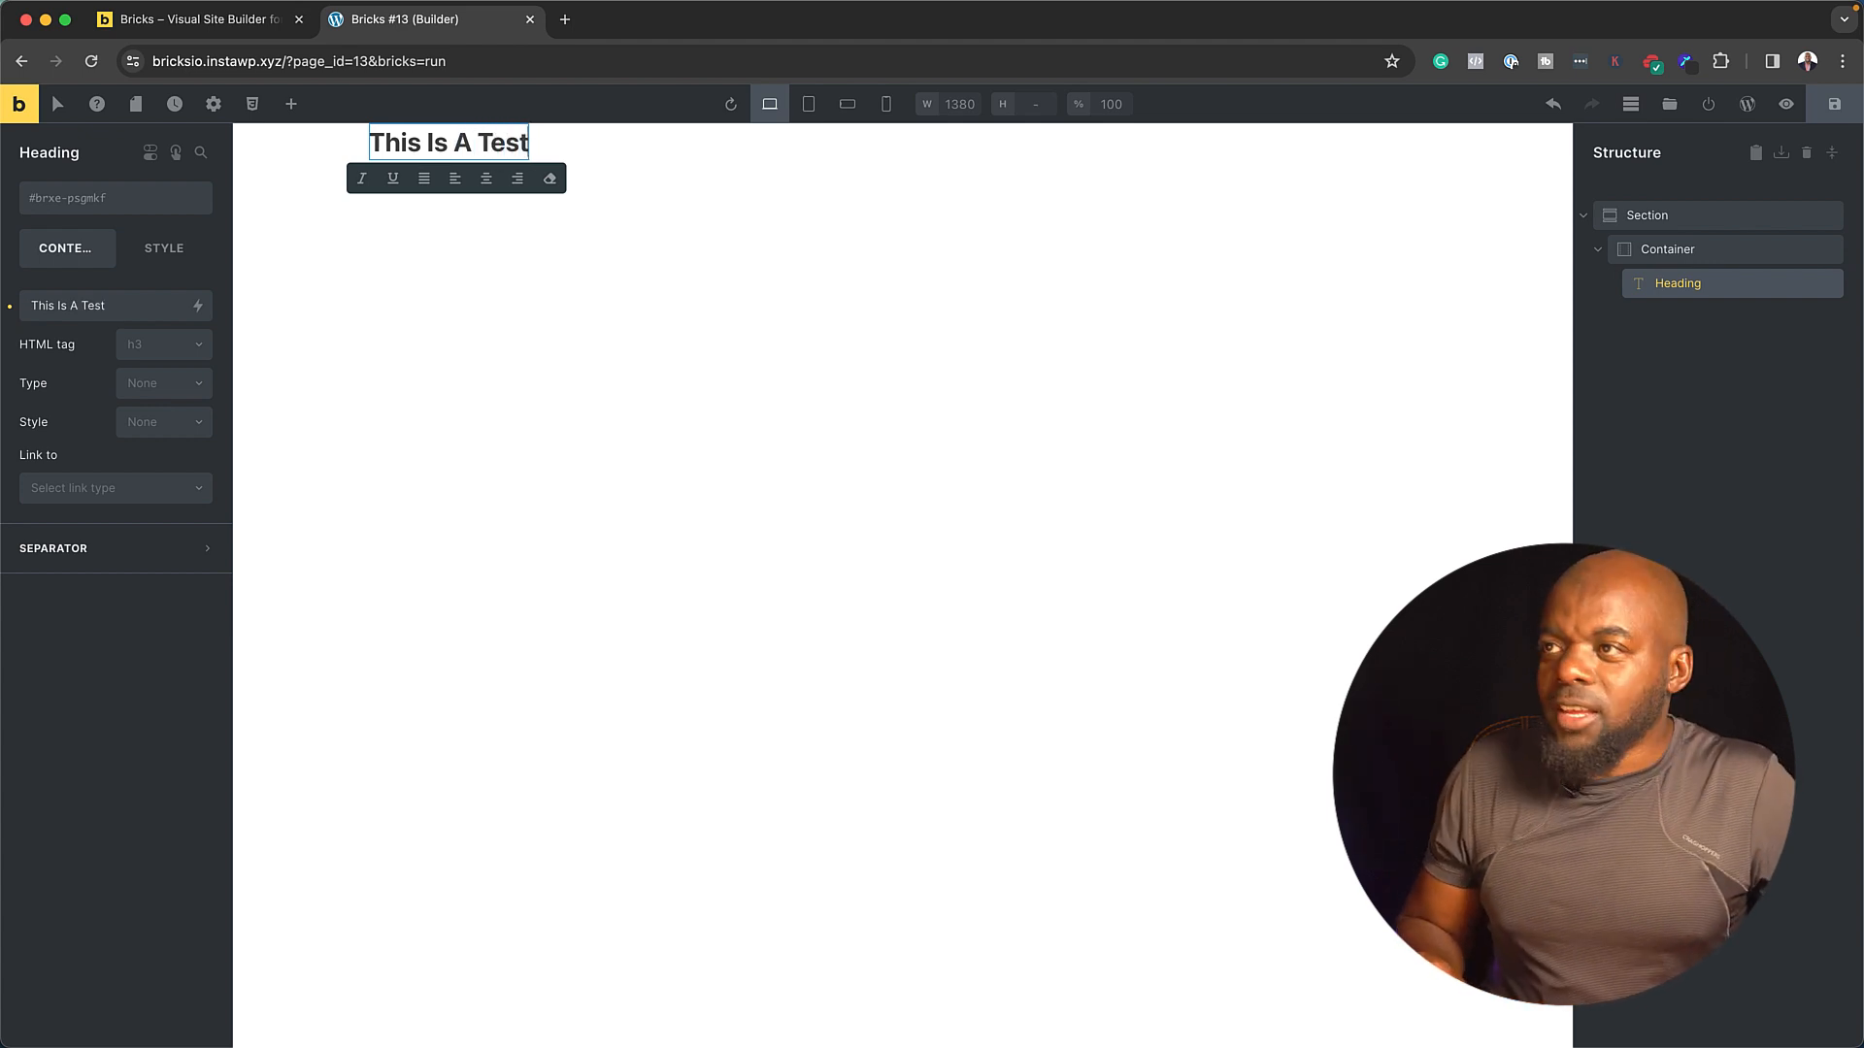
# - Center-align the text of the "This Is A Test" heading
pyautogui.tripleClick(508, 142)
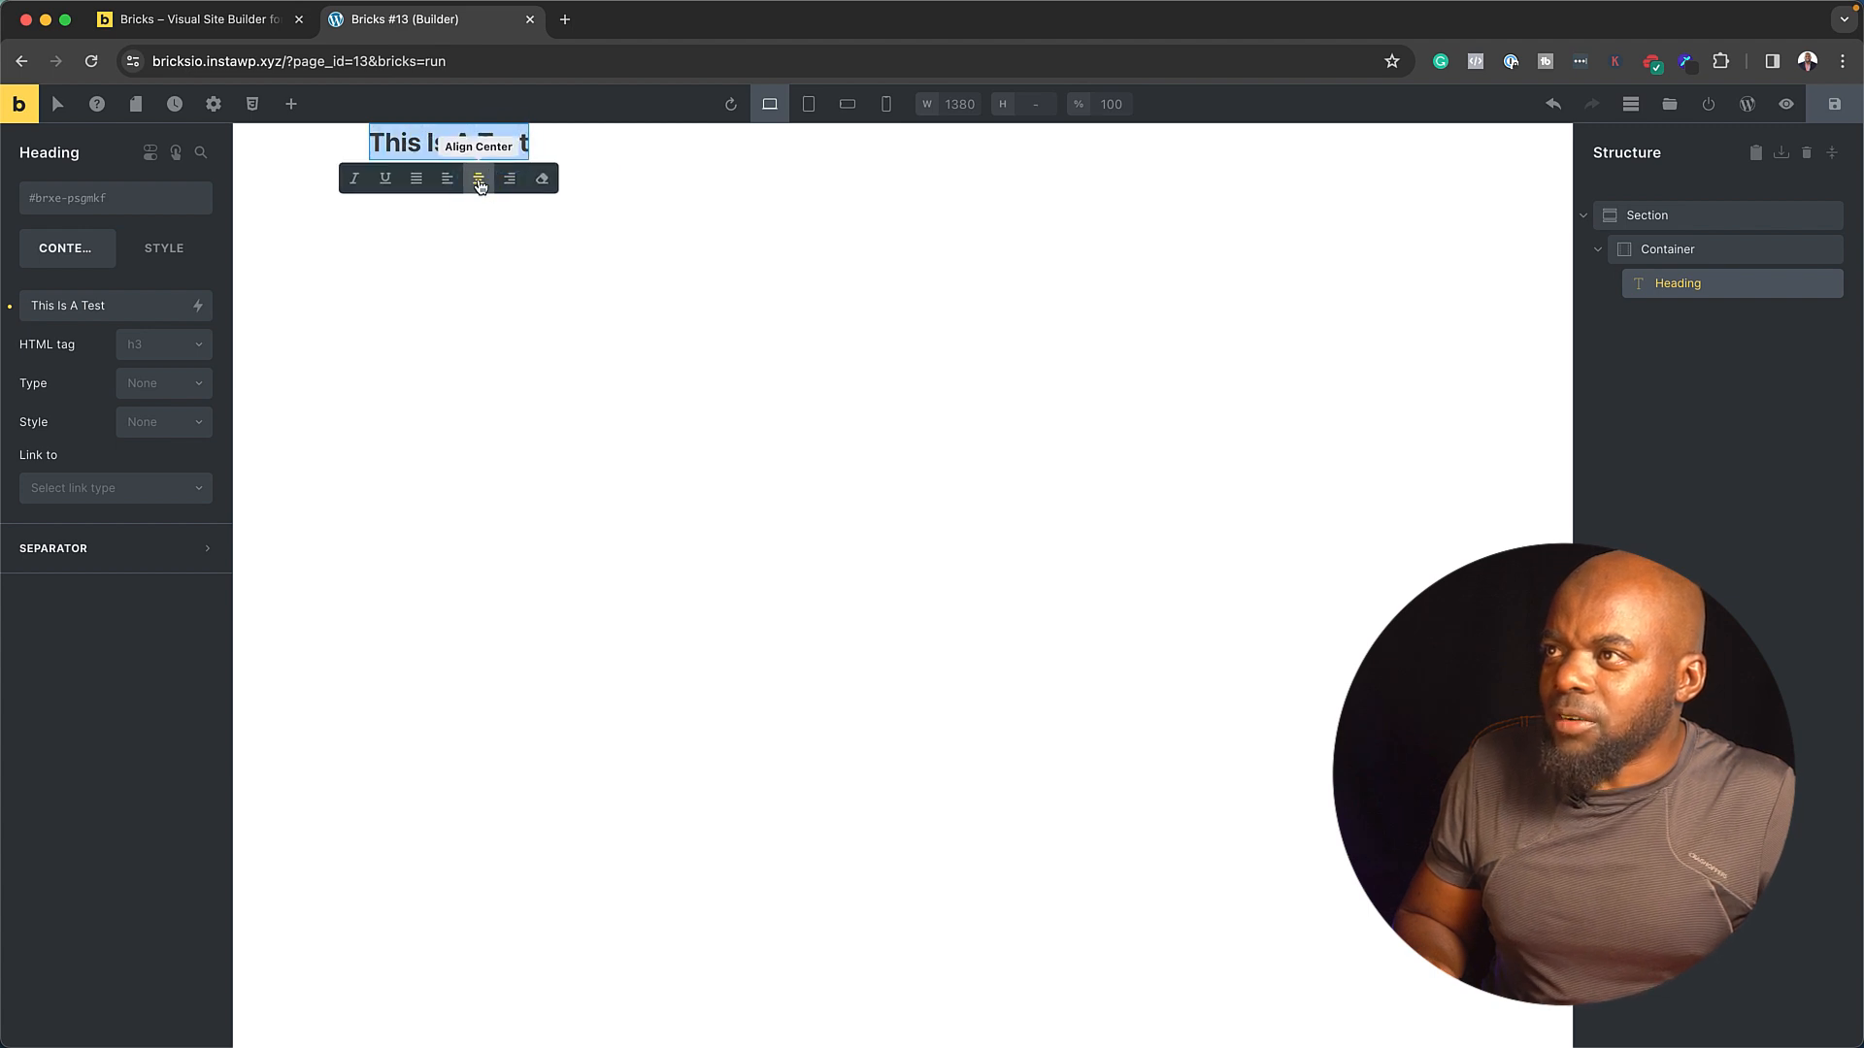
pyautogui.click(479, 181)
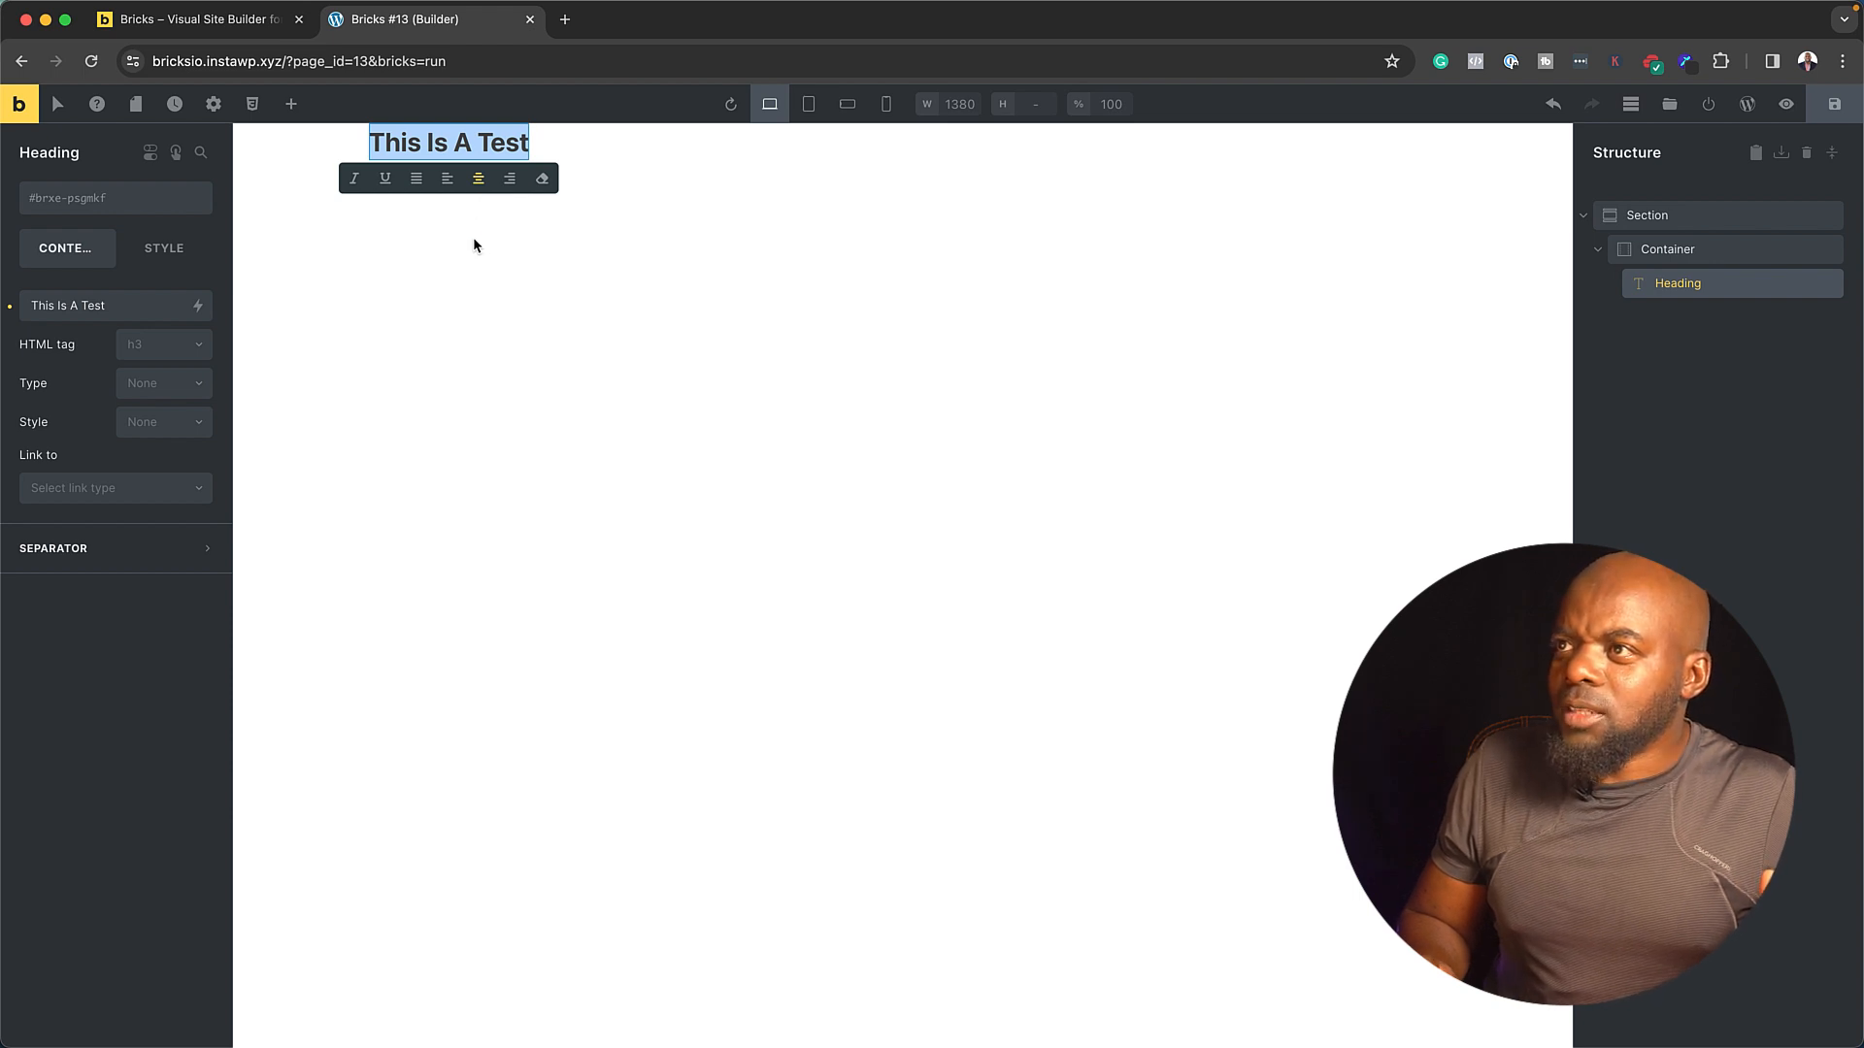
pyautogui.click(474, 244)
pyautogui.click(501, 144)
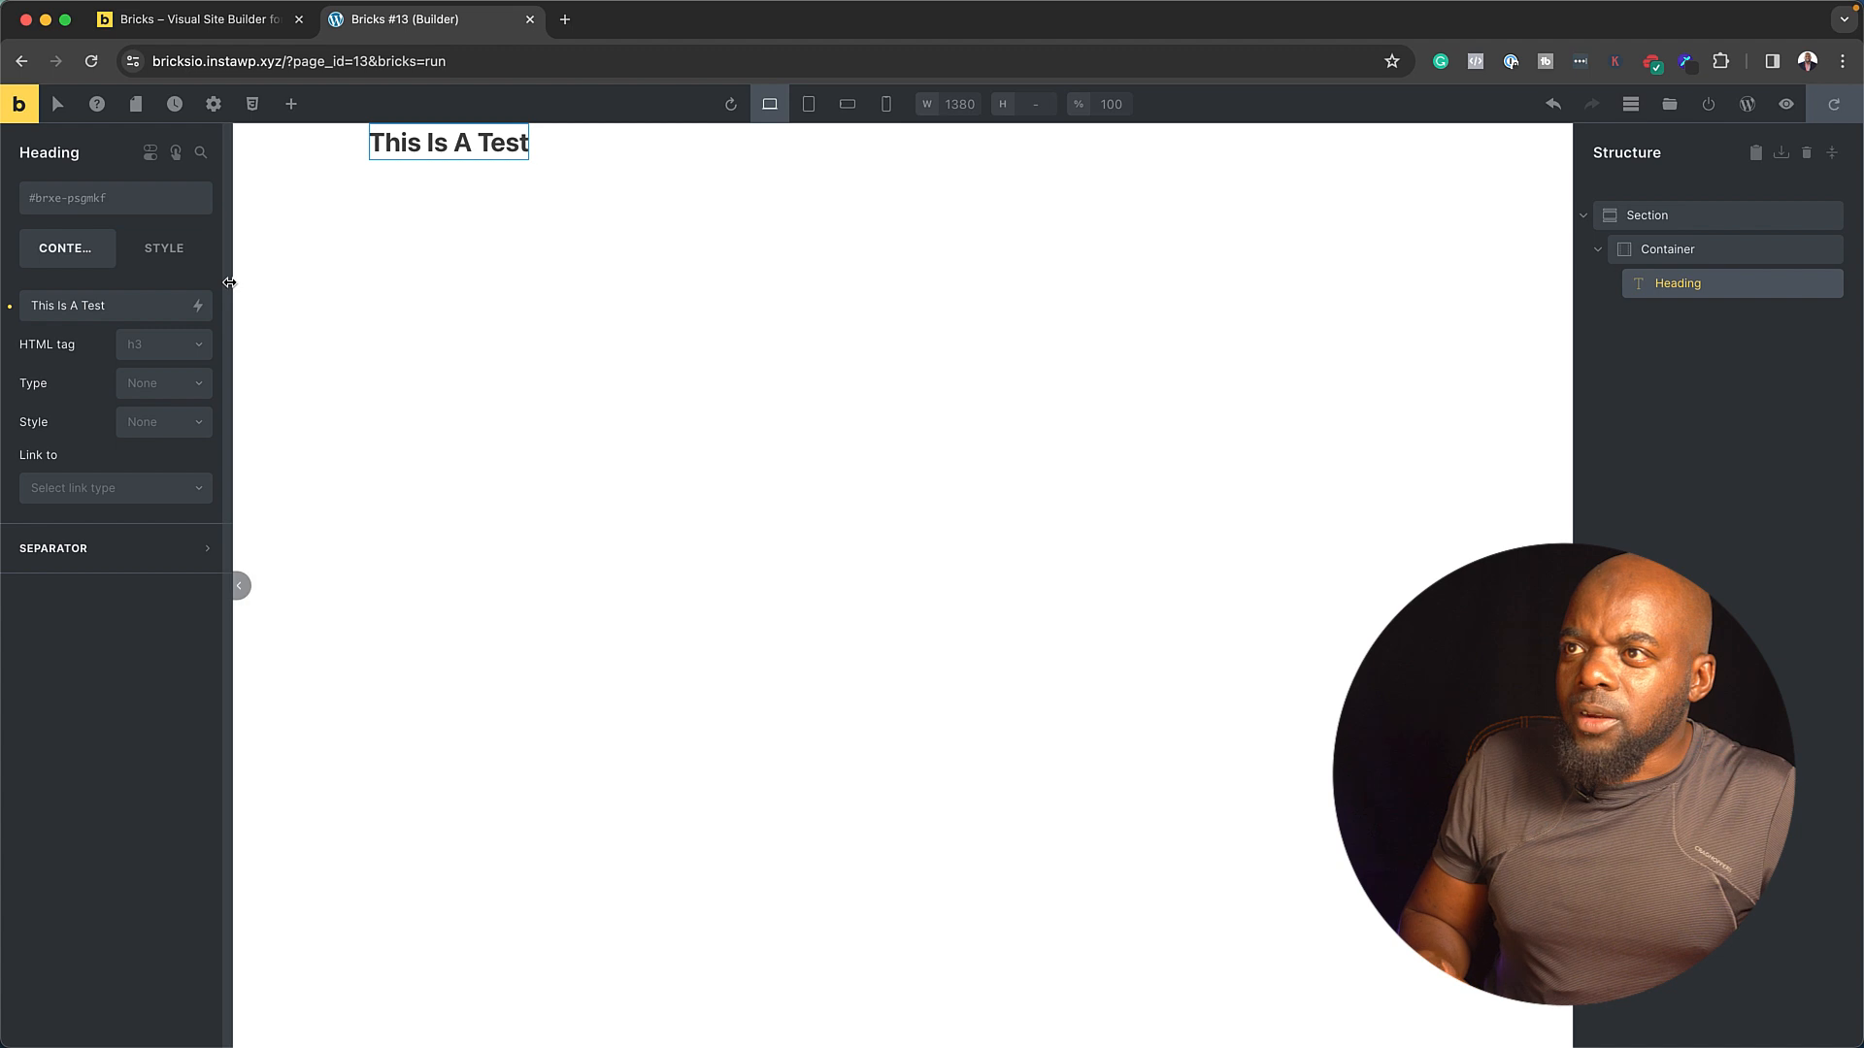
pyautogui.click(155, 251)
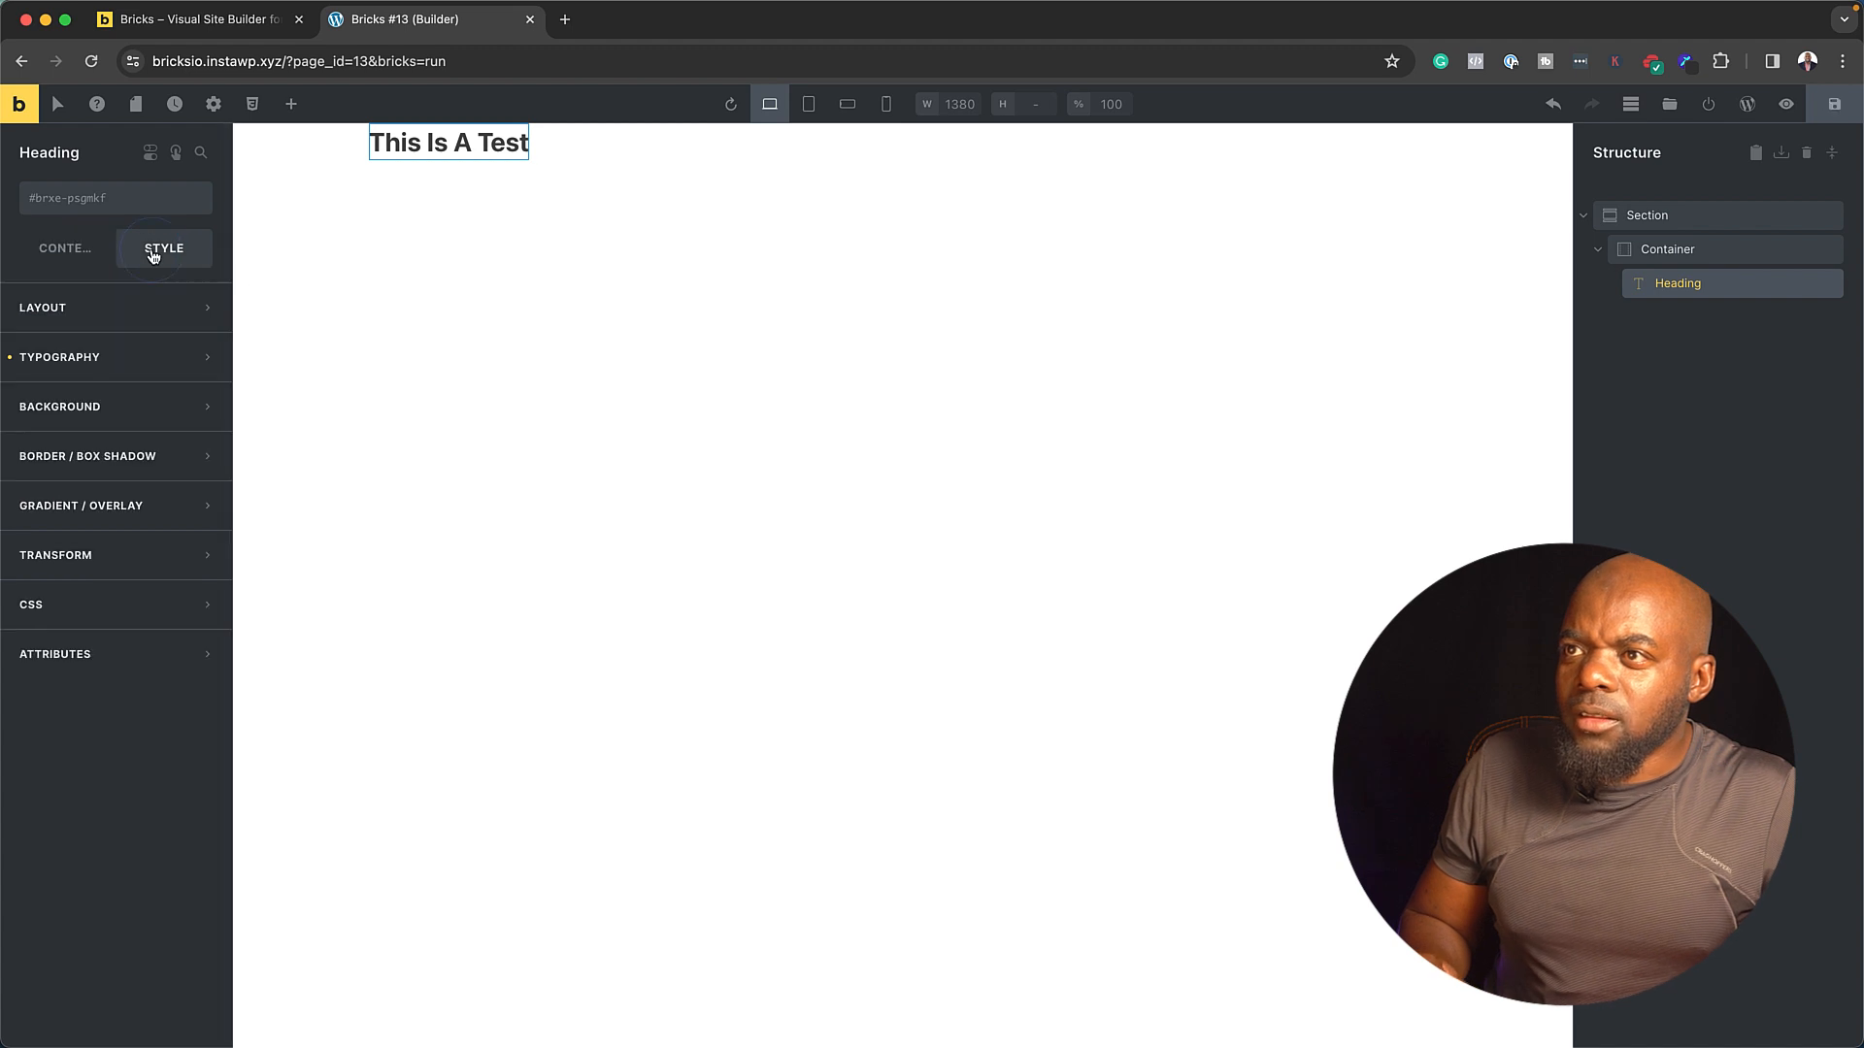
pyautogui.click(120, 311)
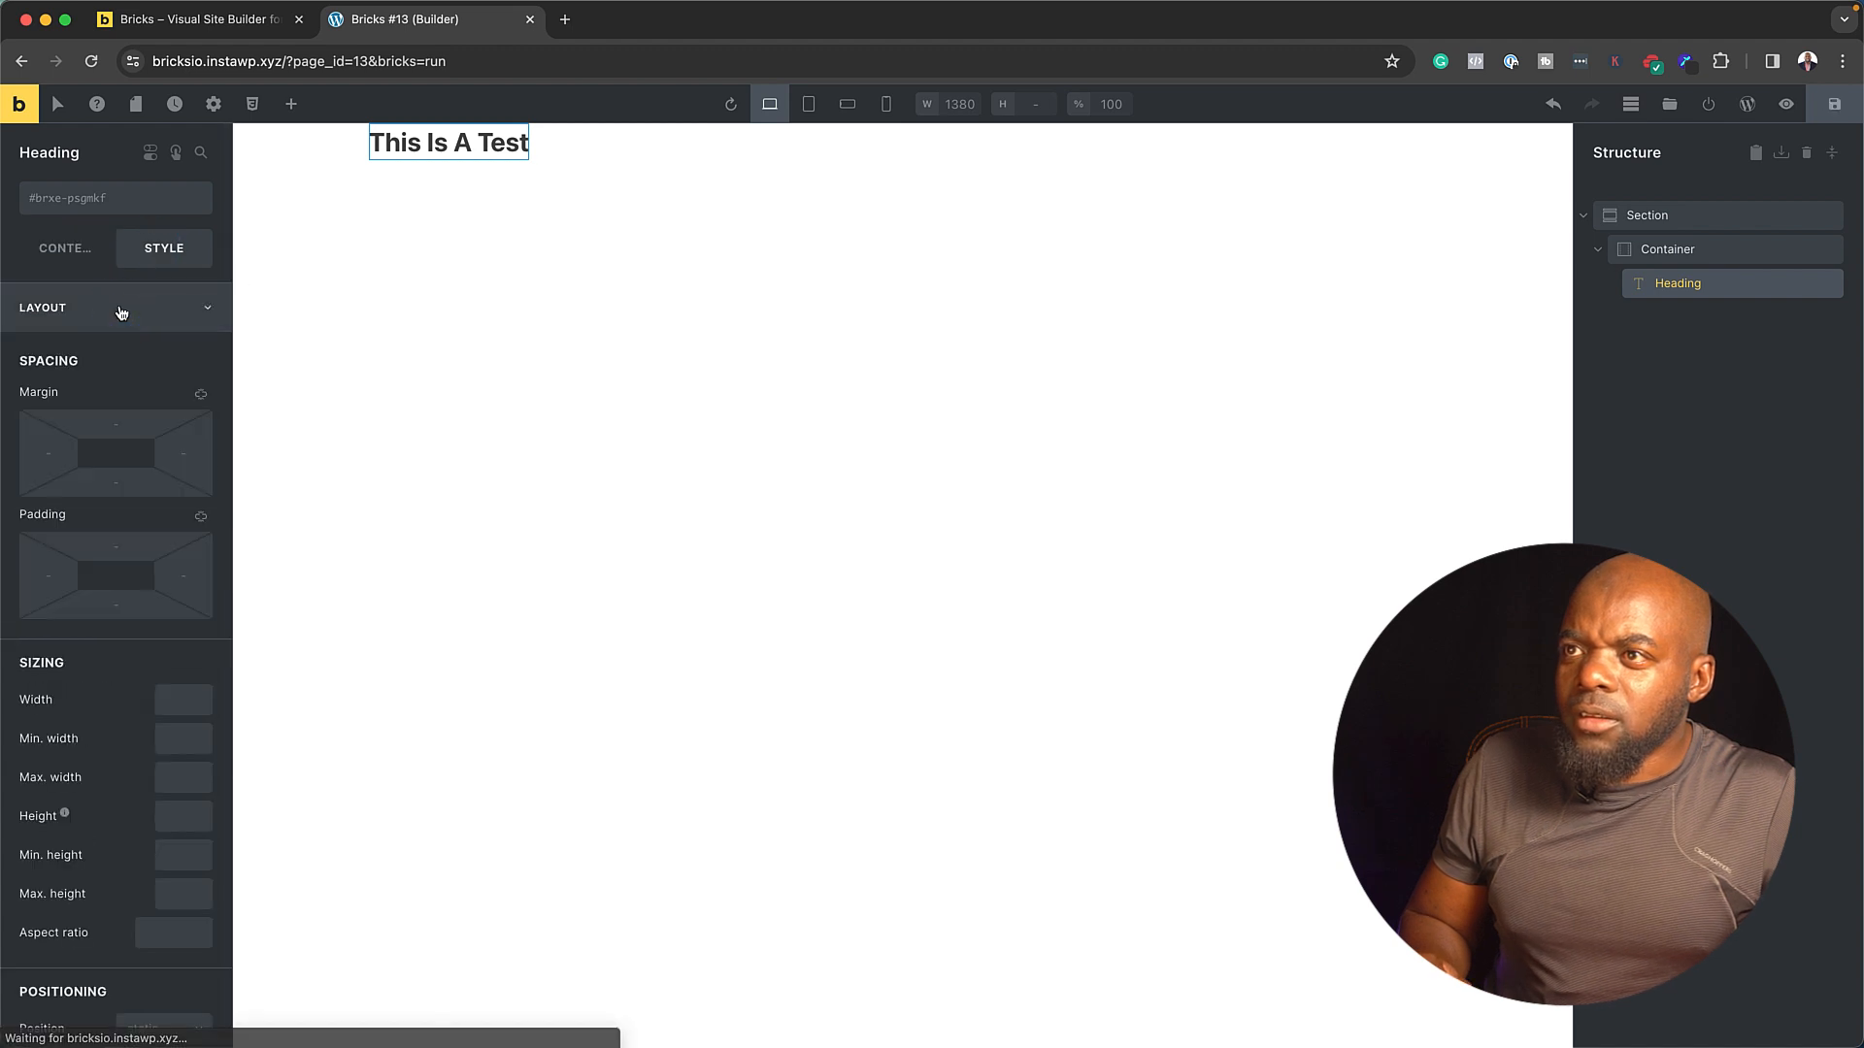
pyautogui.click(119, 306)
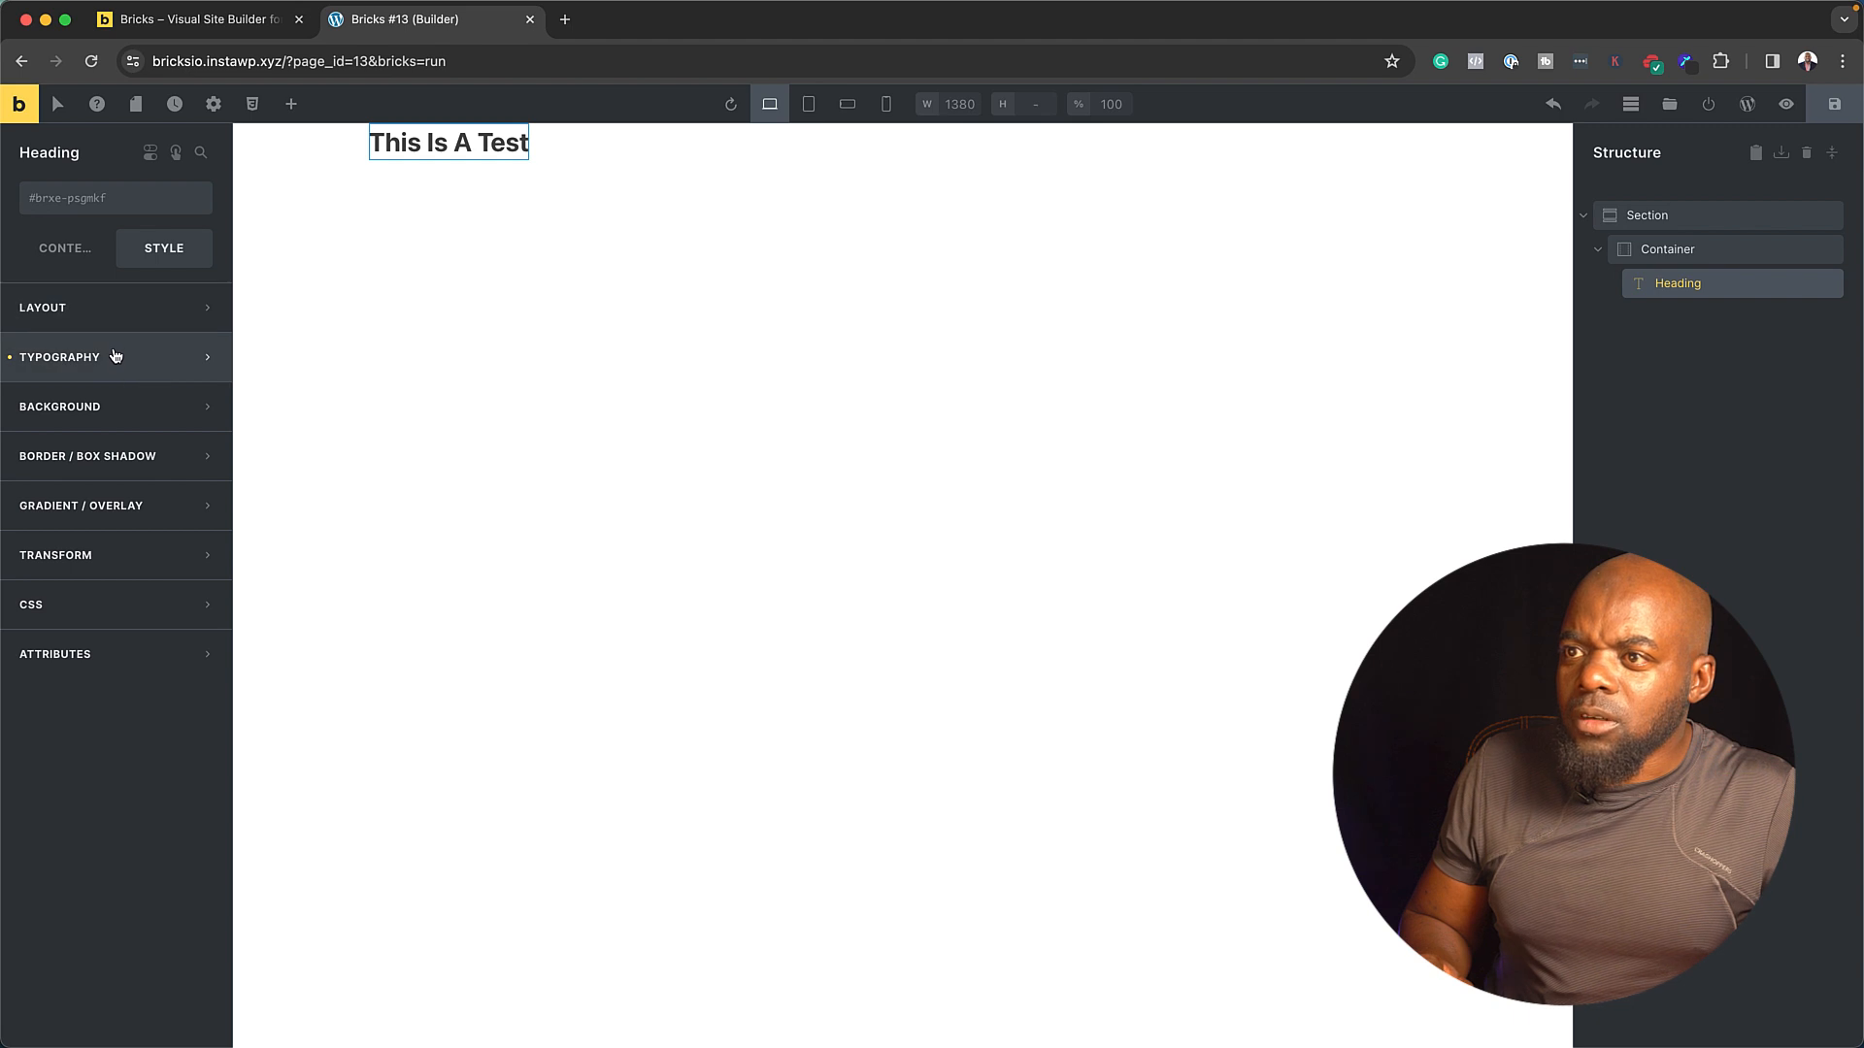
pyautogui.click(79, 248)
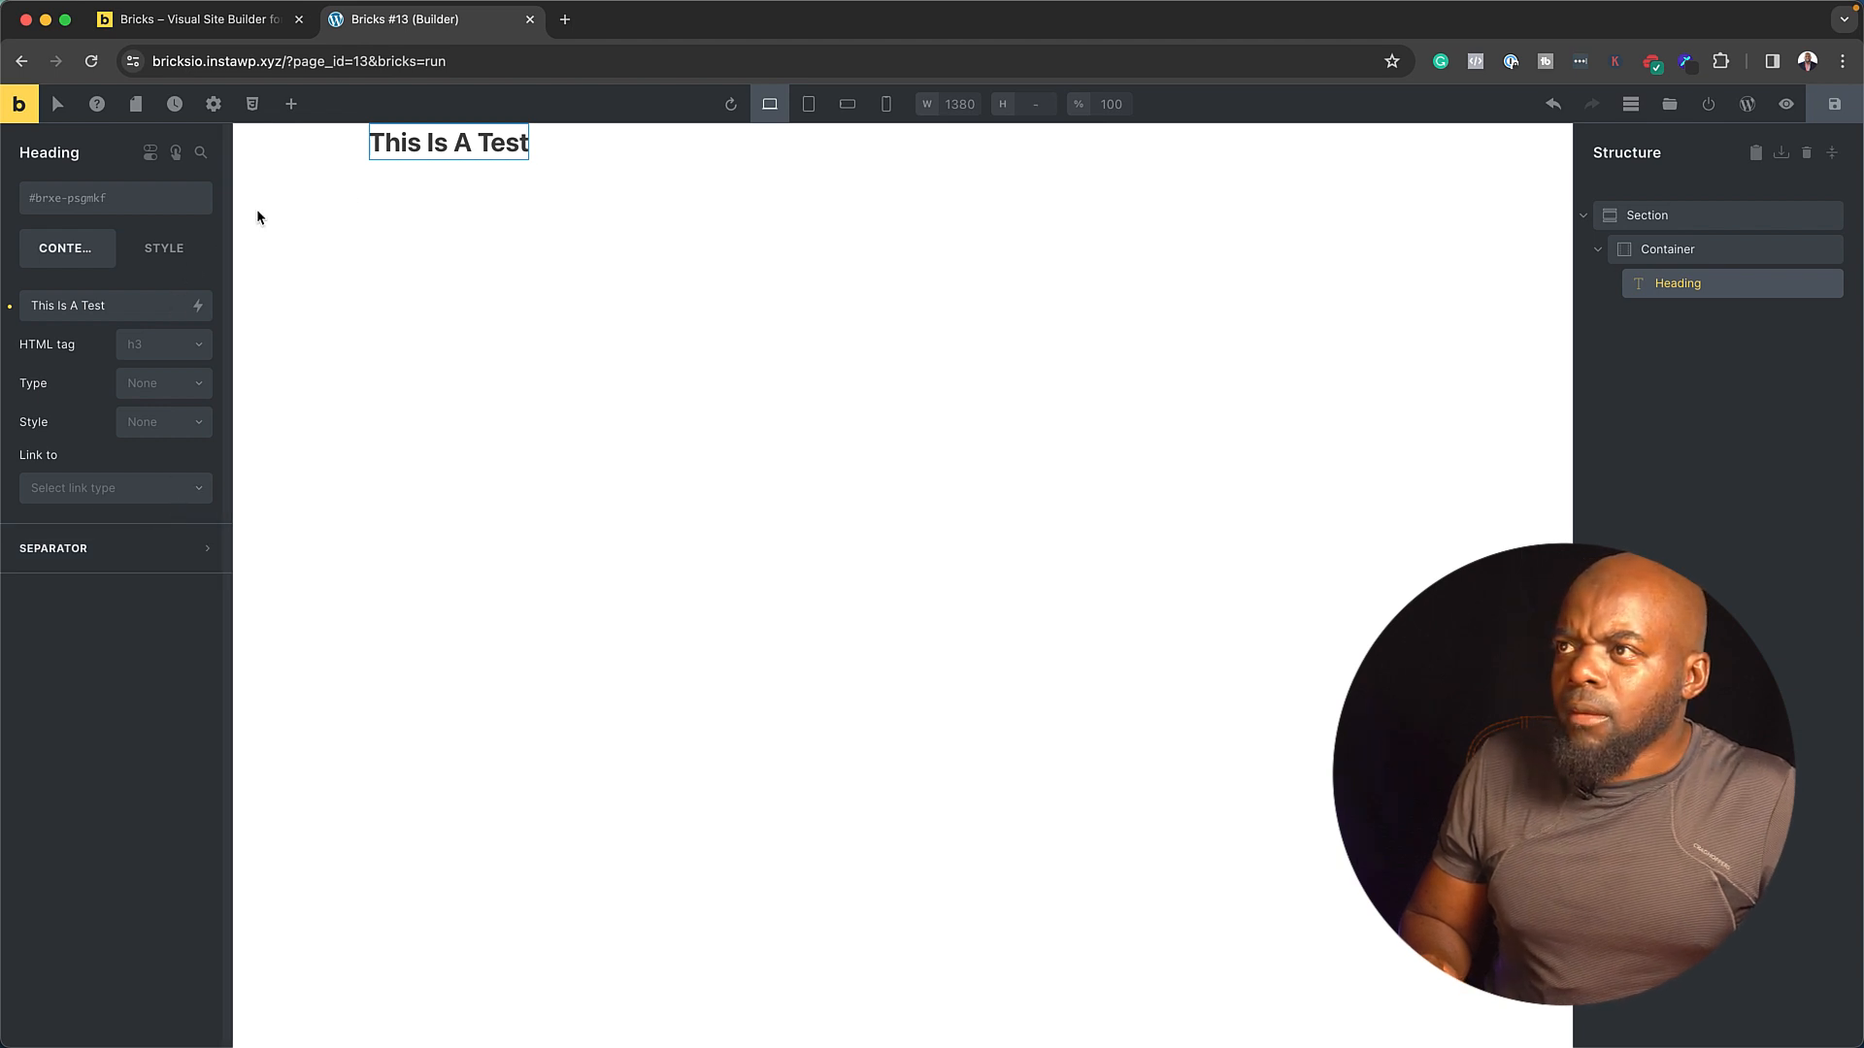
pyautogui.click(439, 309)
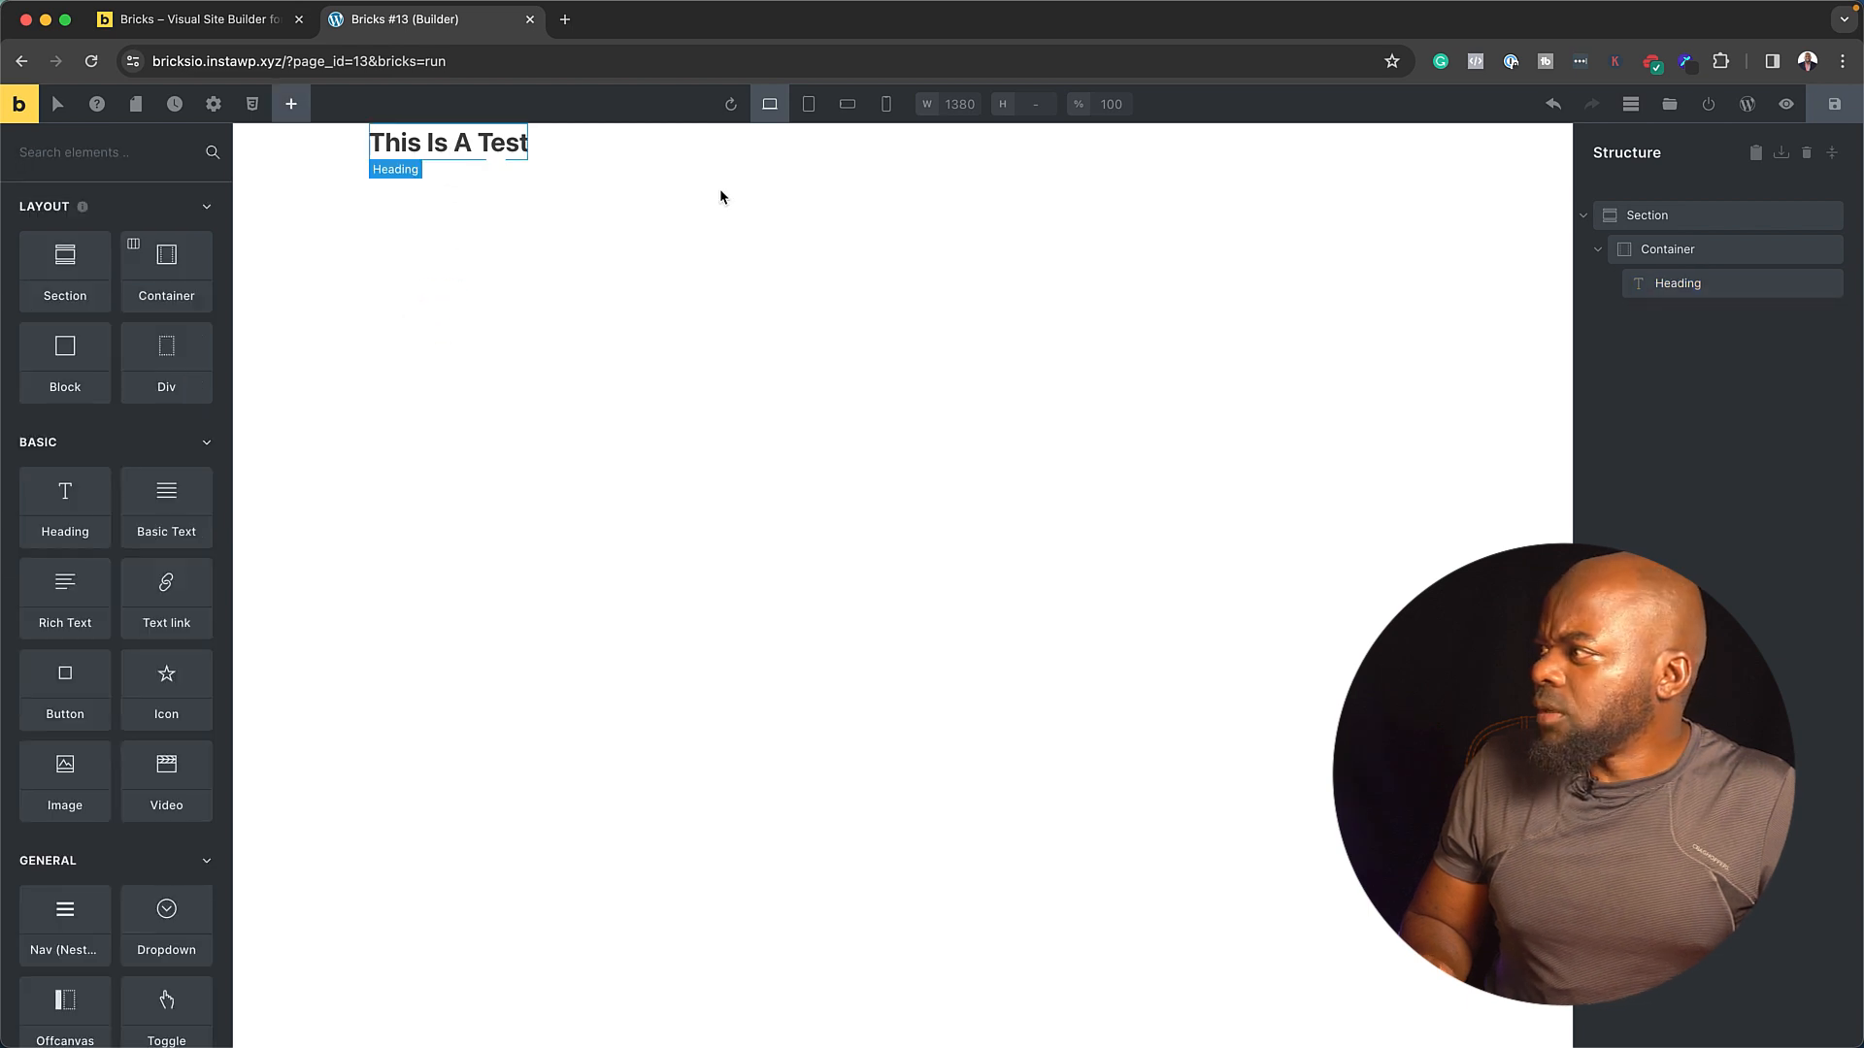
# - Set the heading's text color to the purple swatch #9c27b0 in its typography style
pyautogui.click(1755, 292)
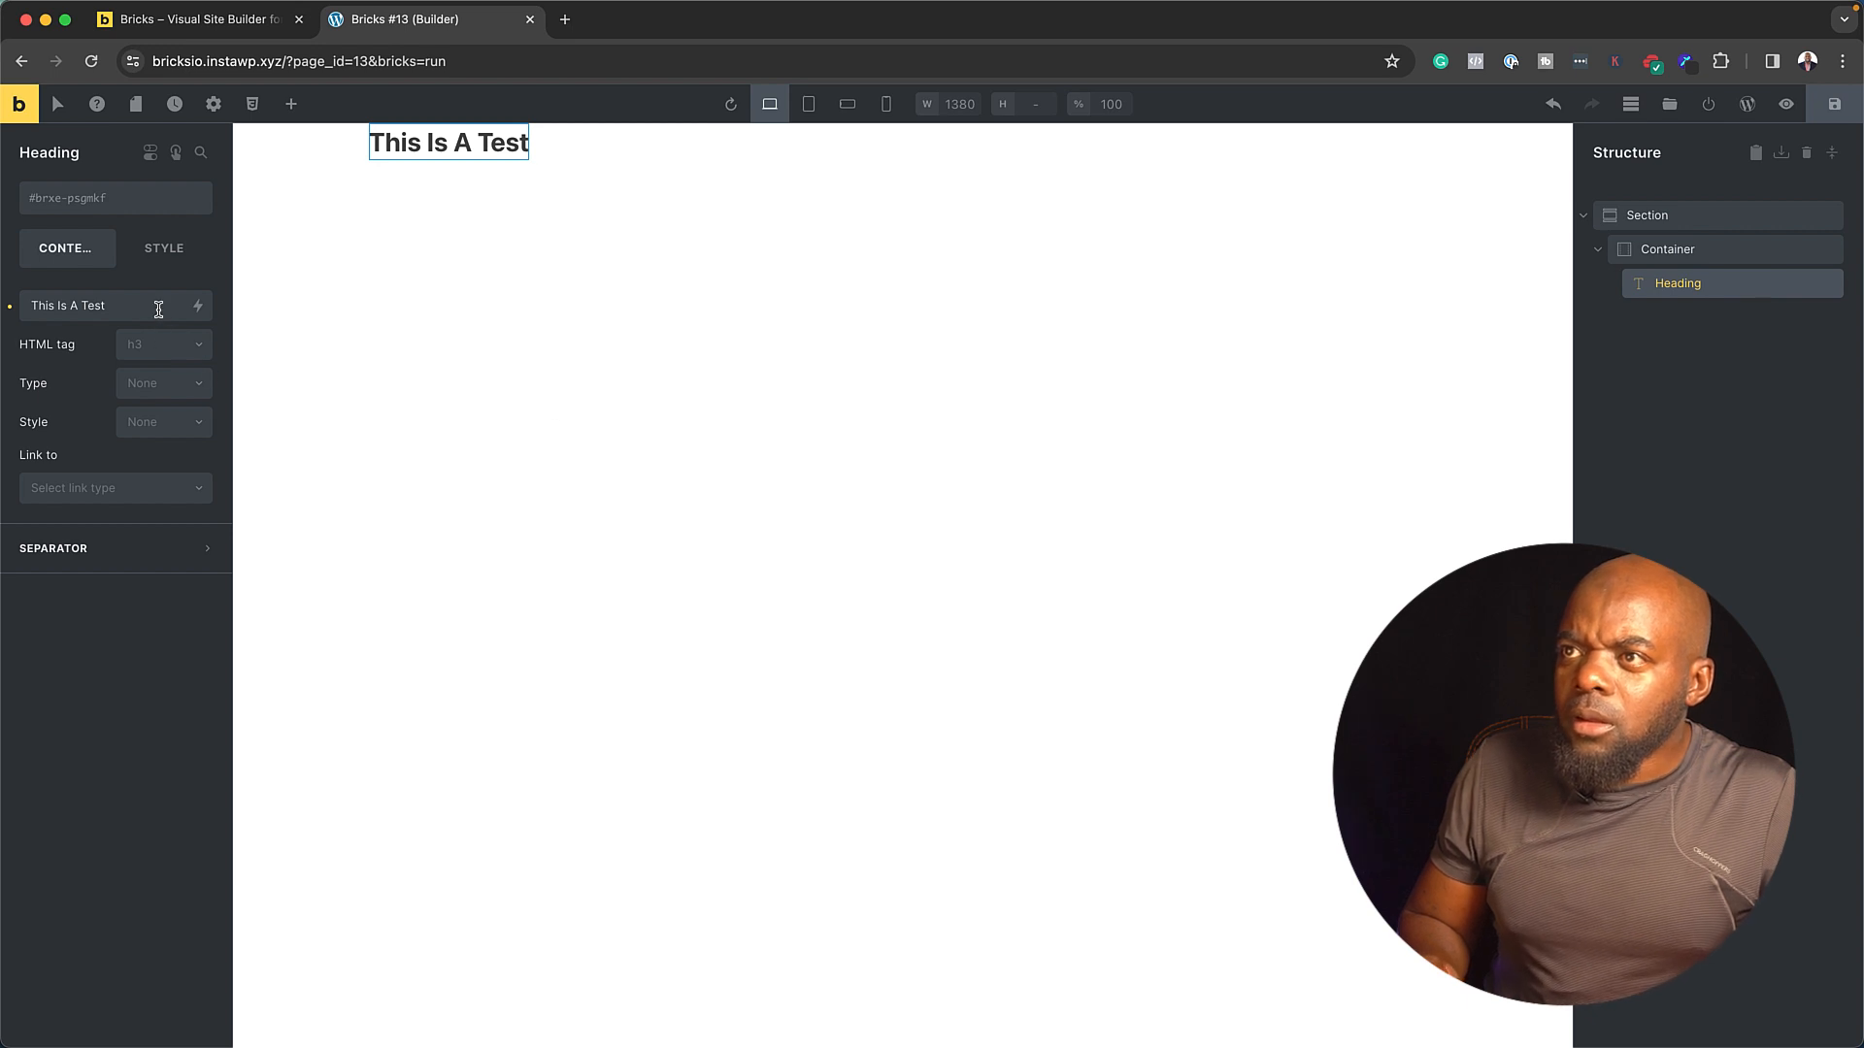
pyautogui.click(166, 251)
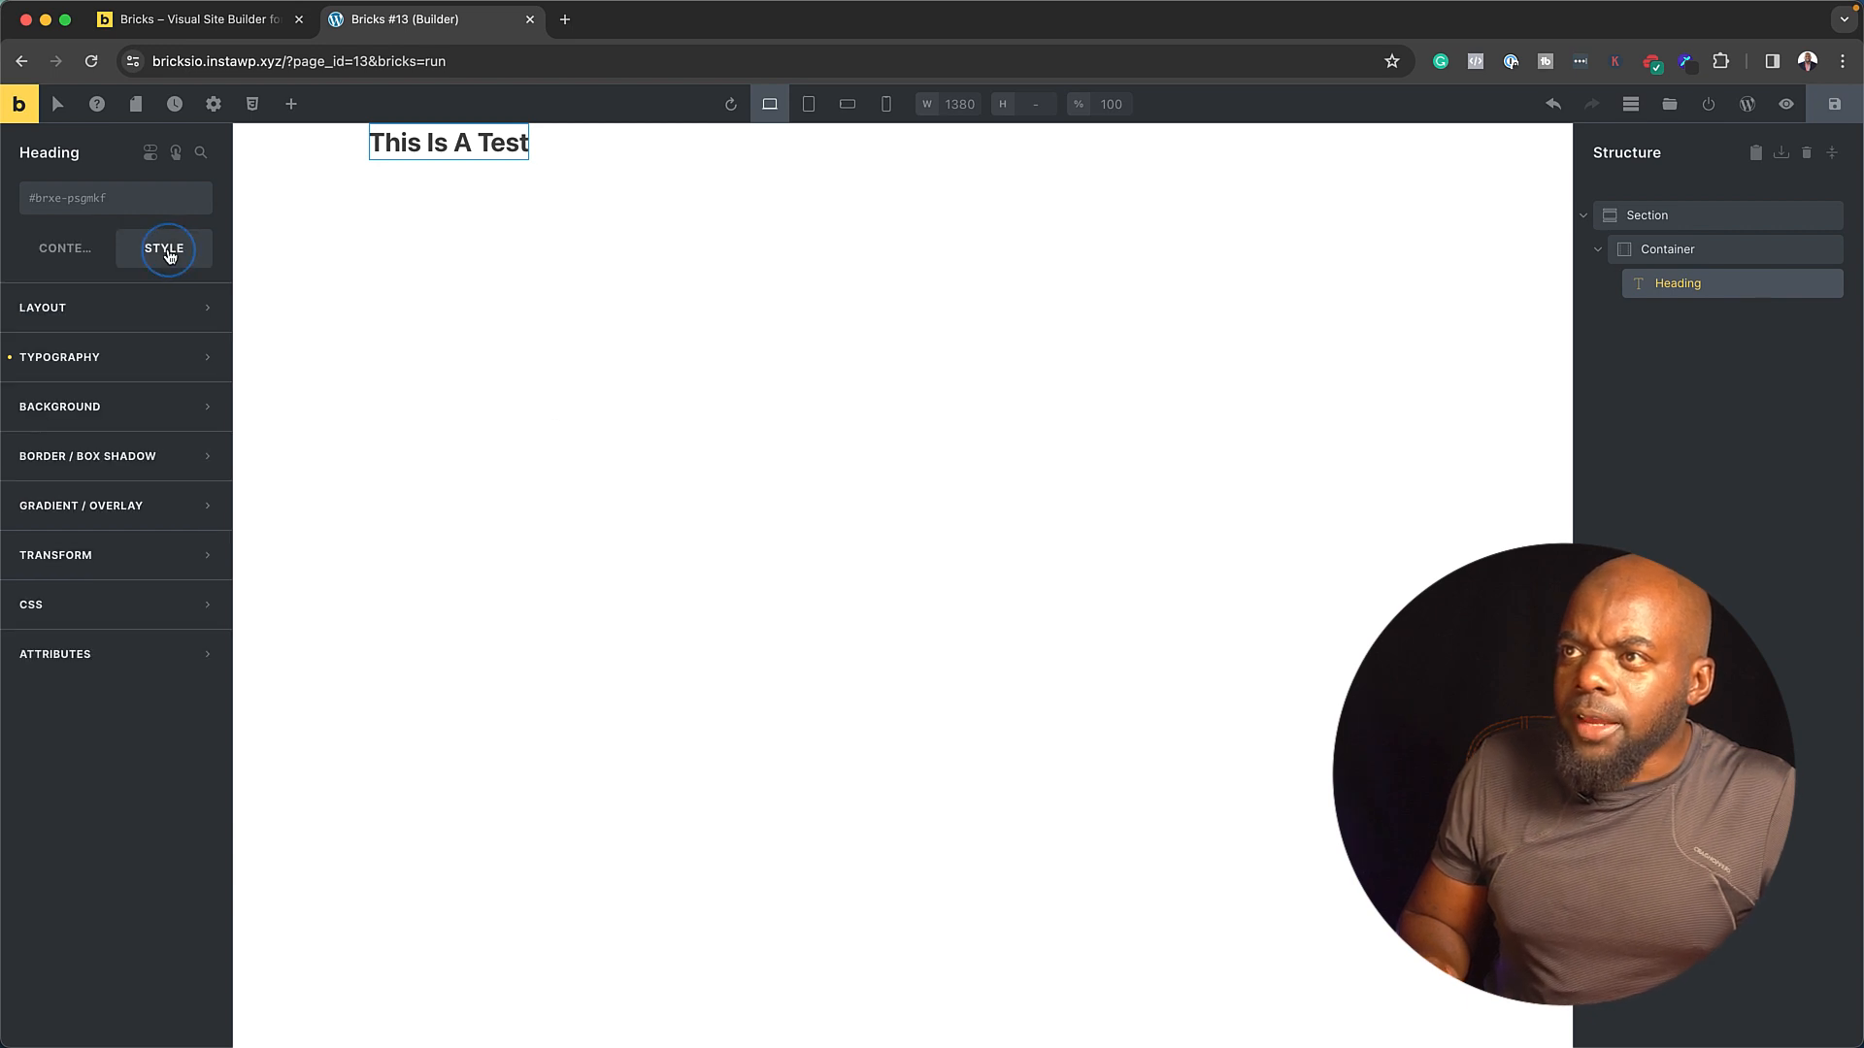
pyautogui.click(122, 361)
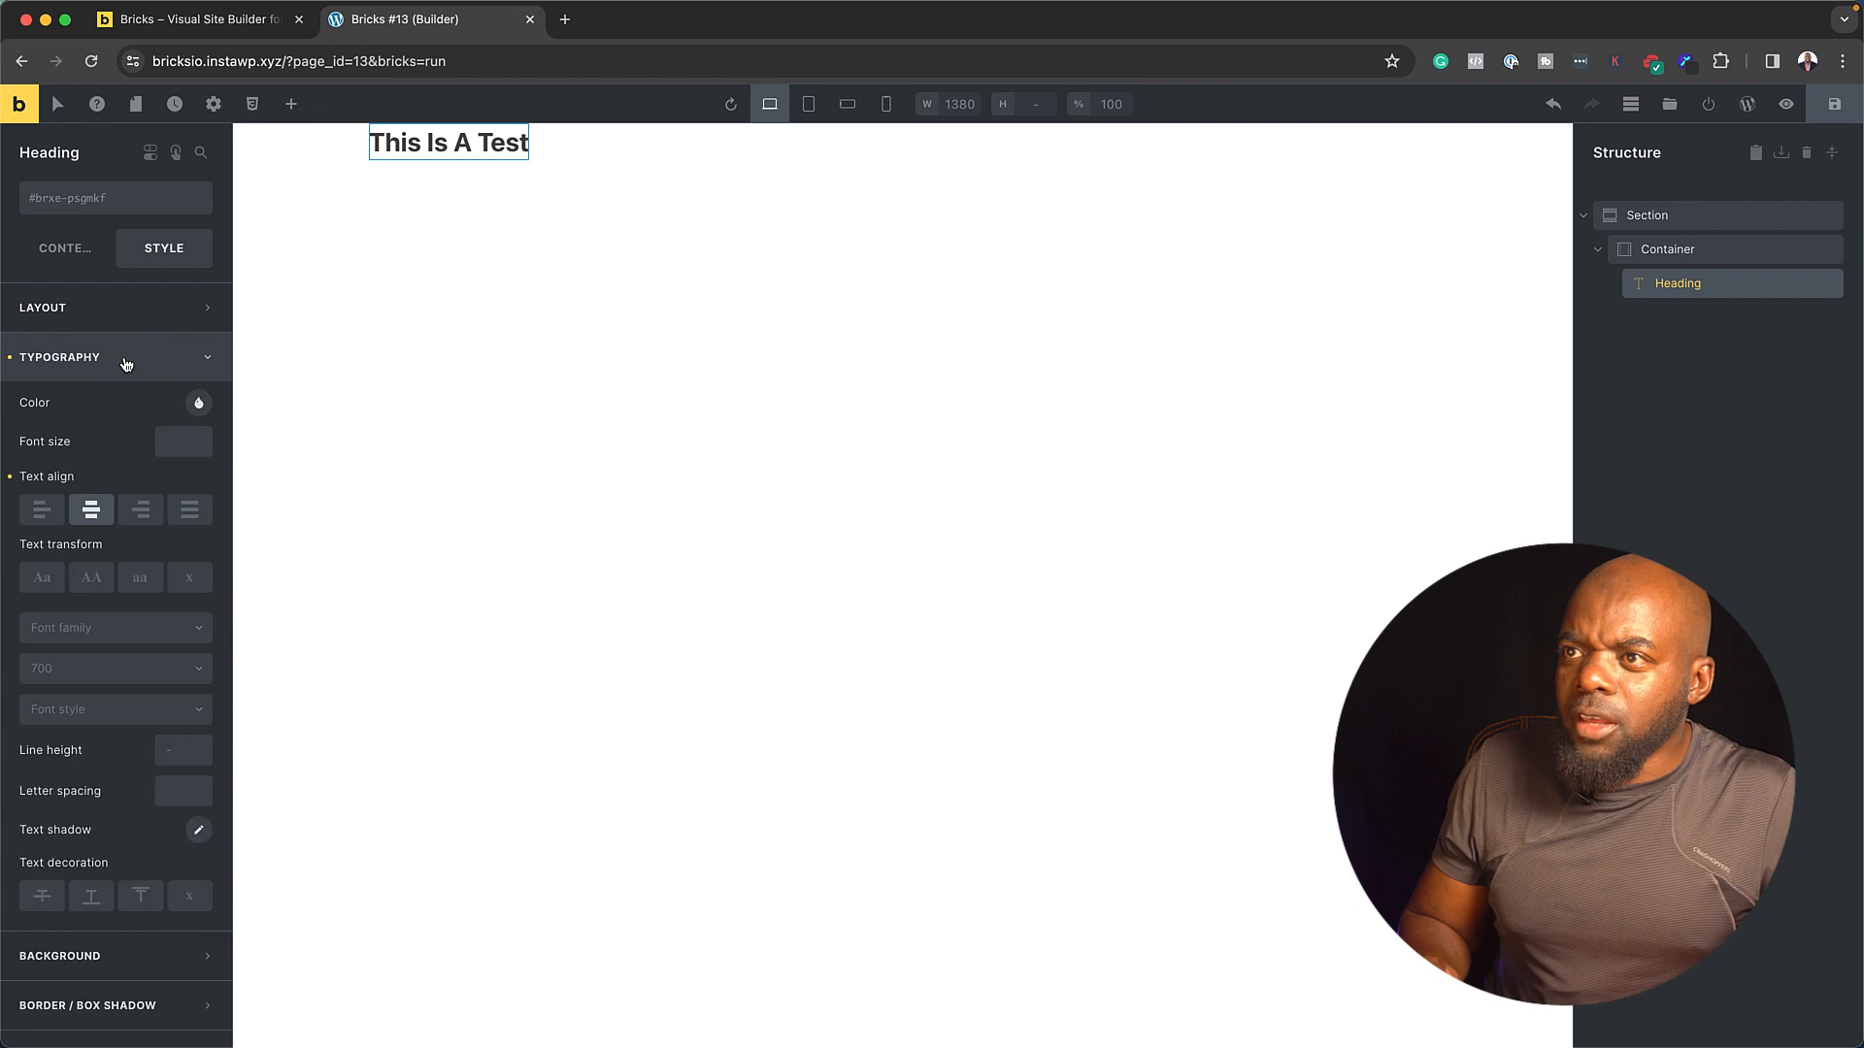
pyautogui.click(199, 402)
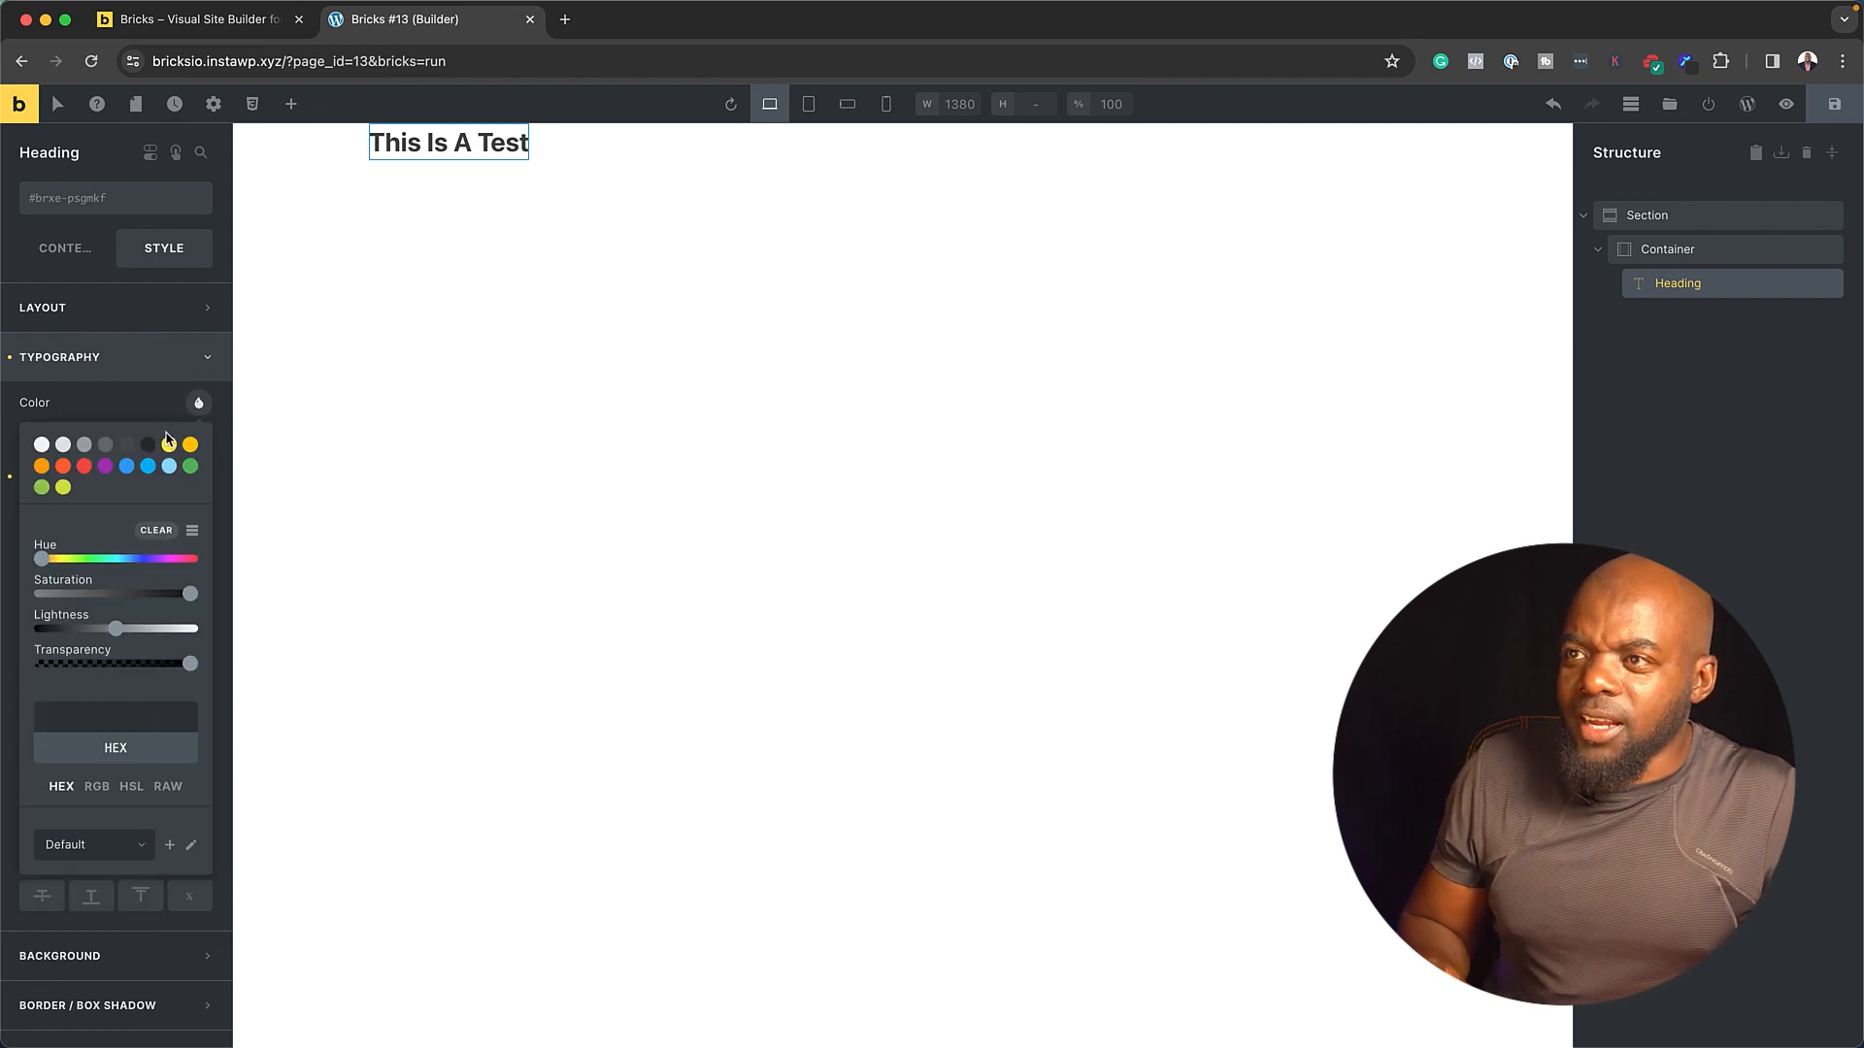
pyautogui.click(107, 468)
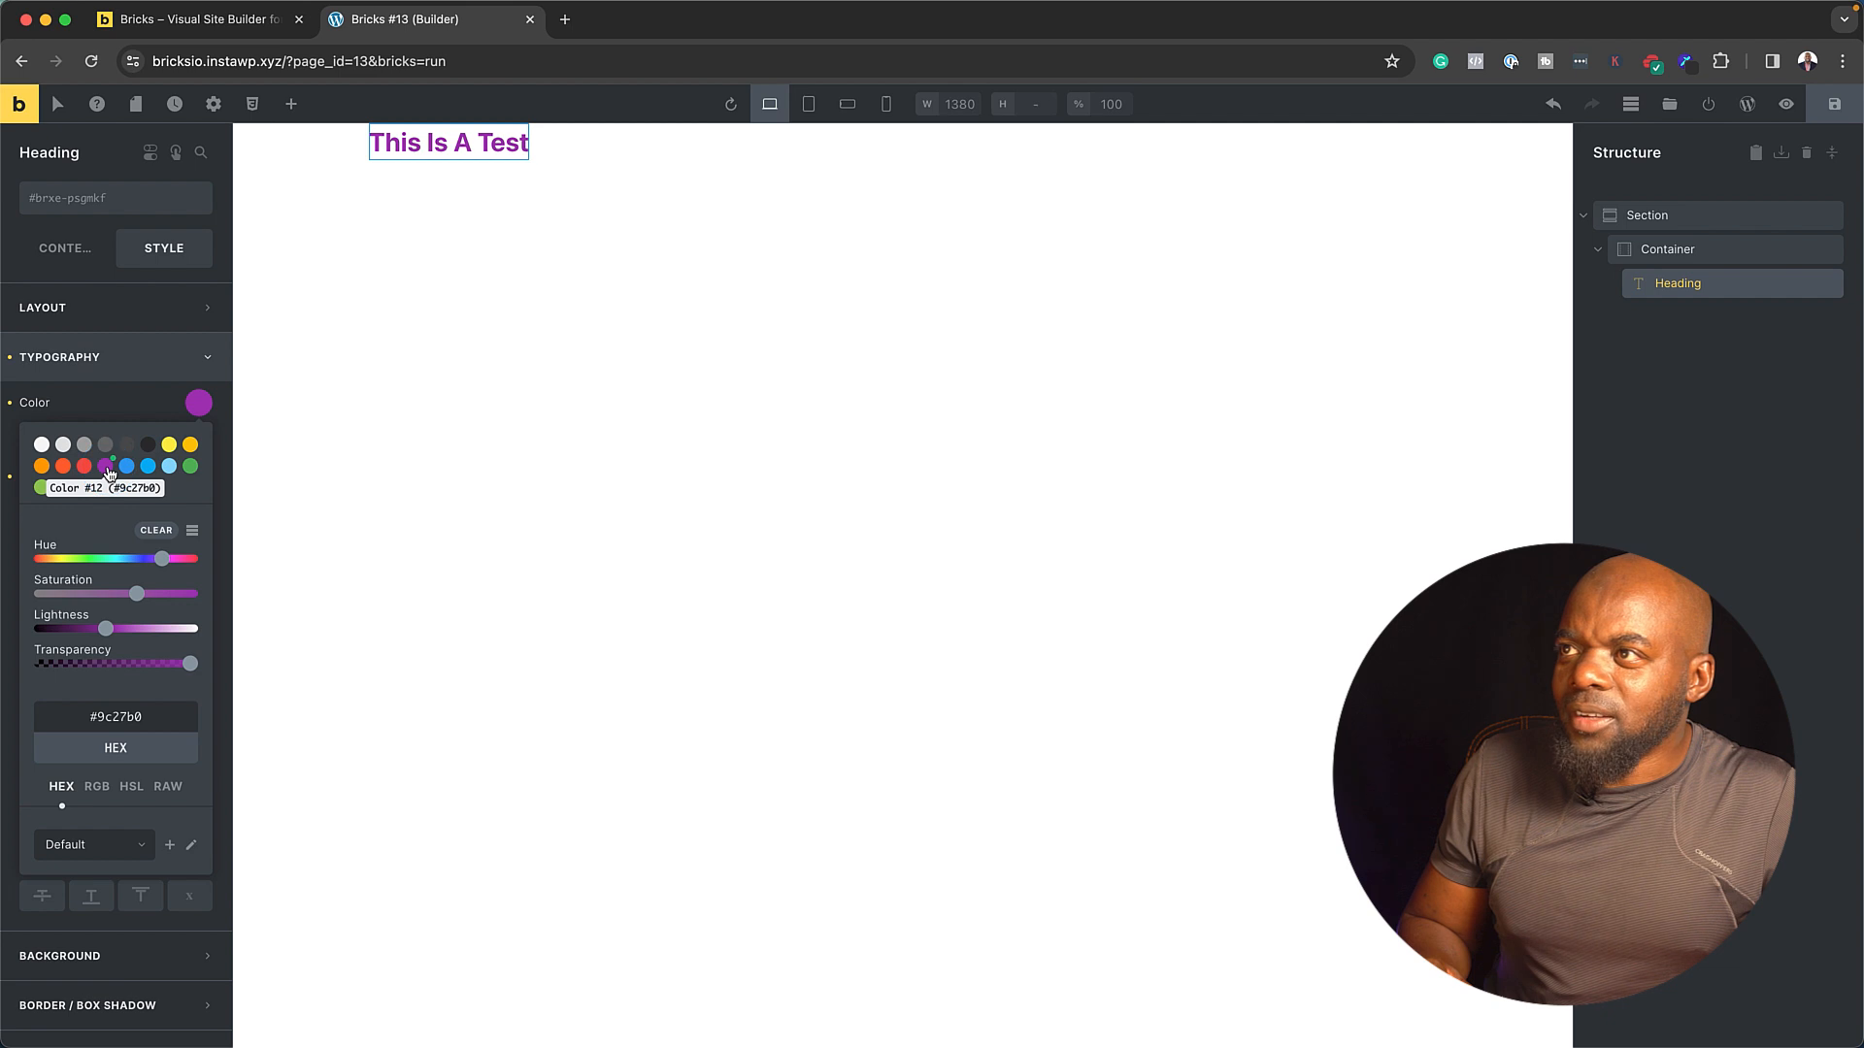
pyautogui.scroll(-2, 144, 718)
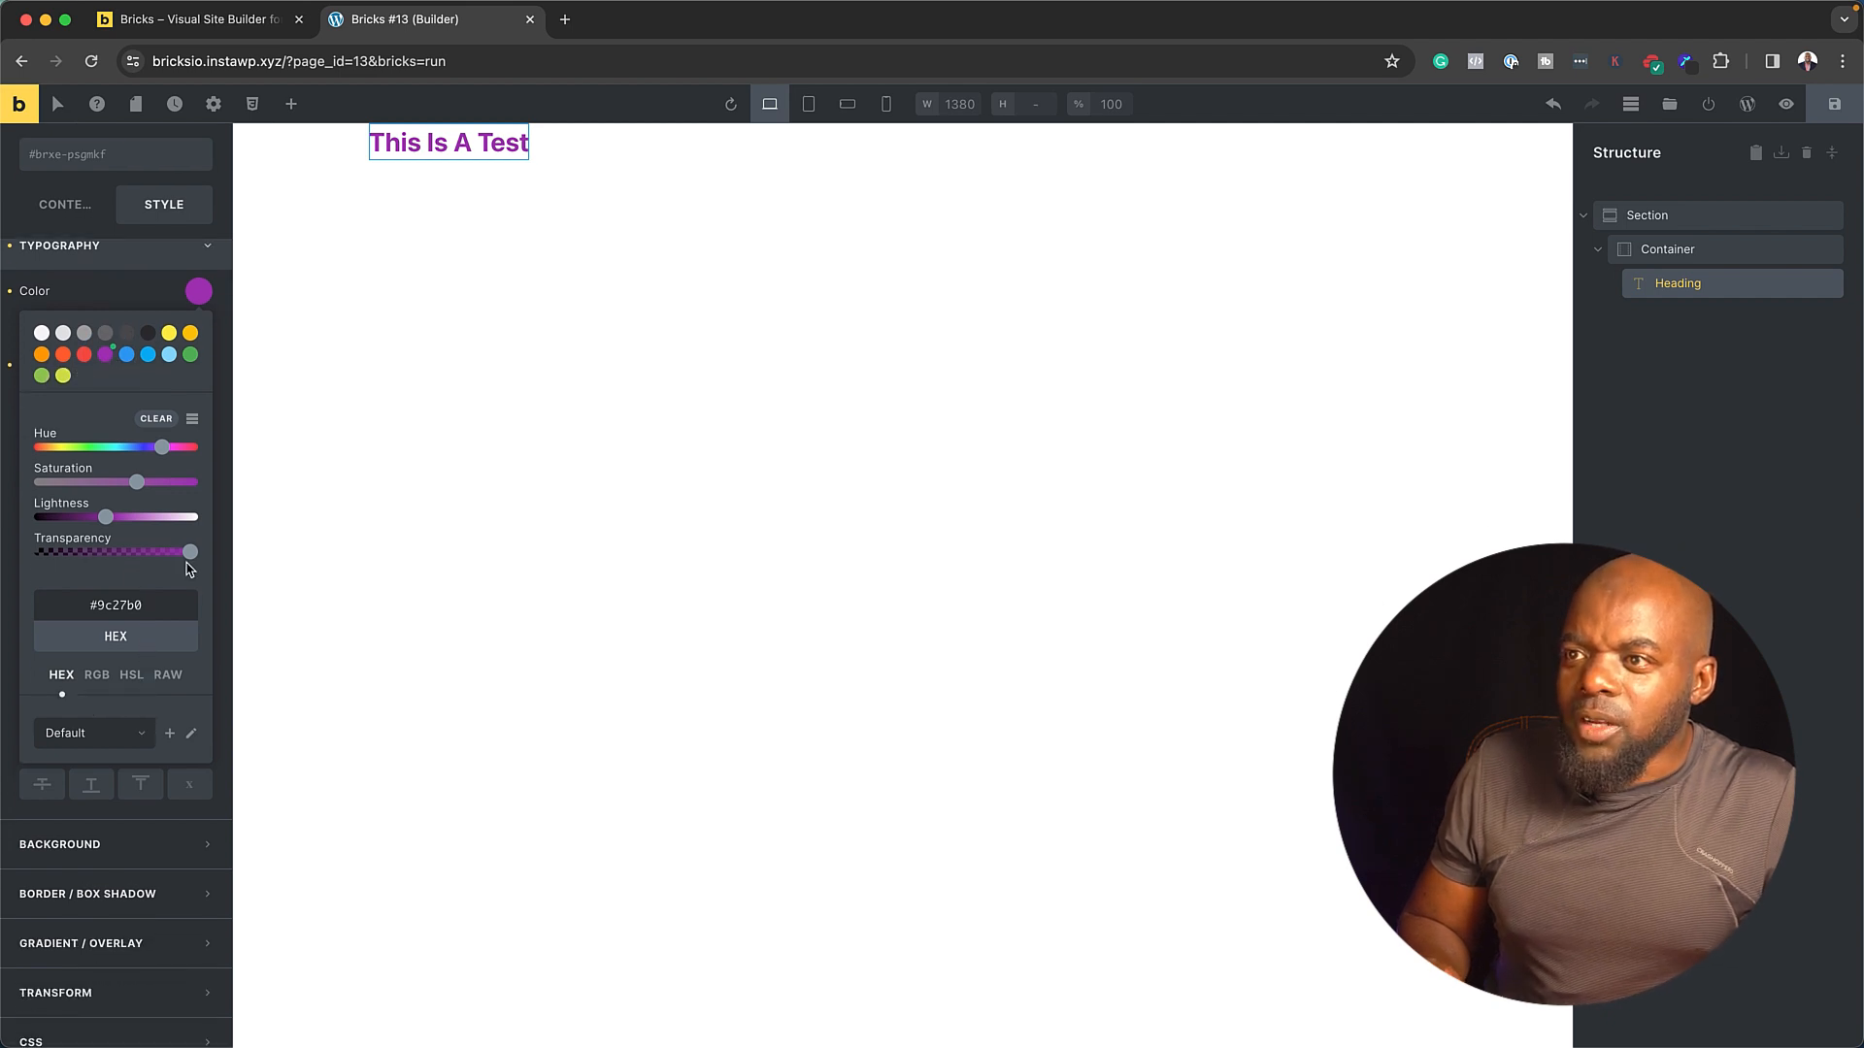
pyautogui.scroll(2, 195, 602)
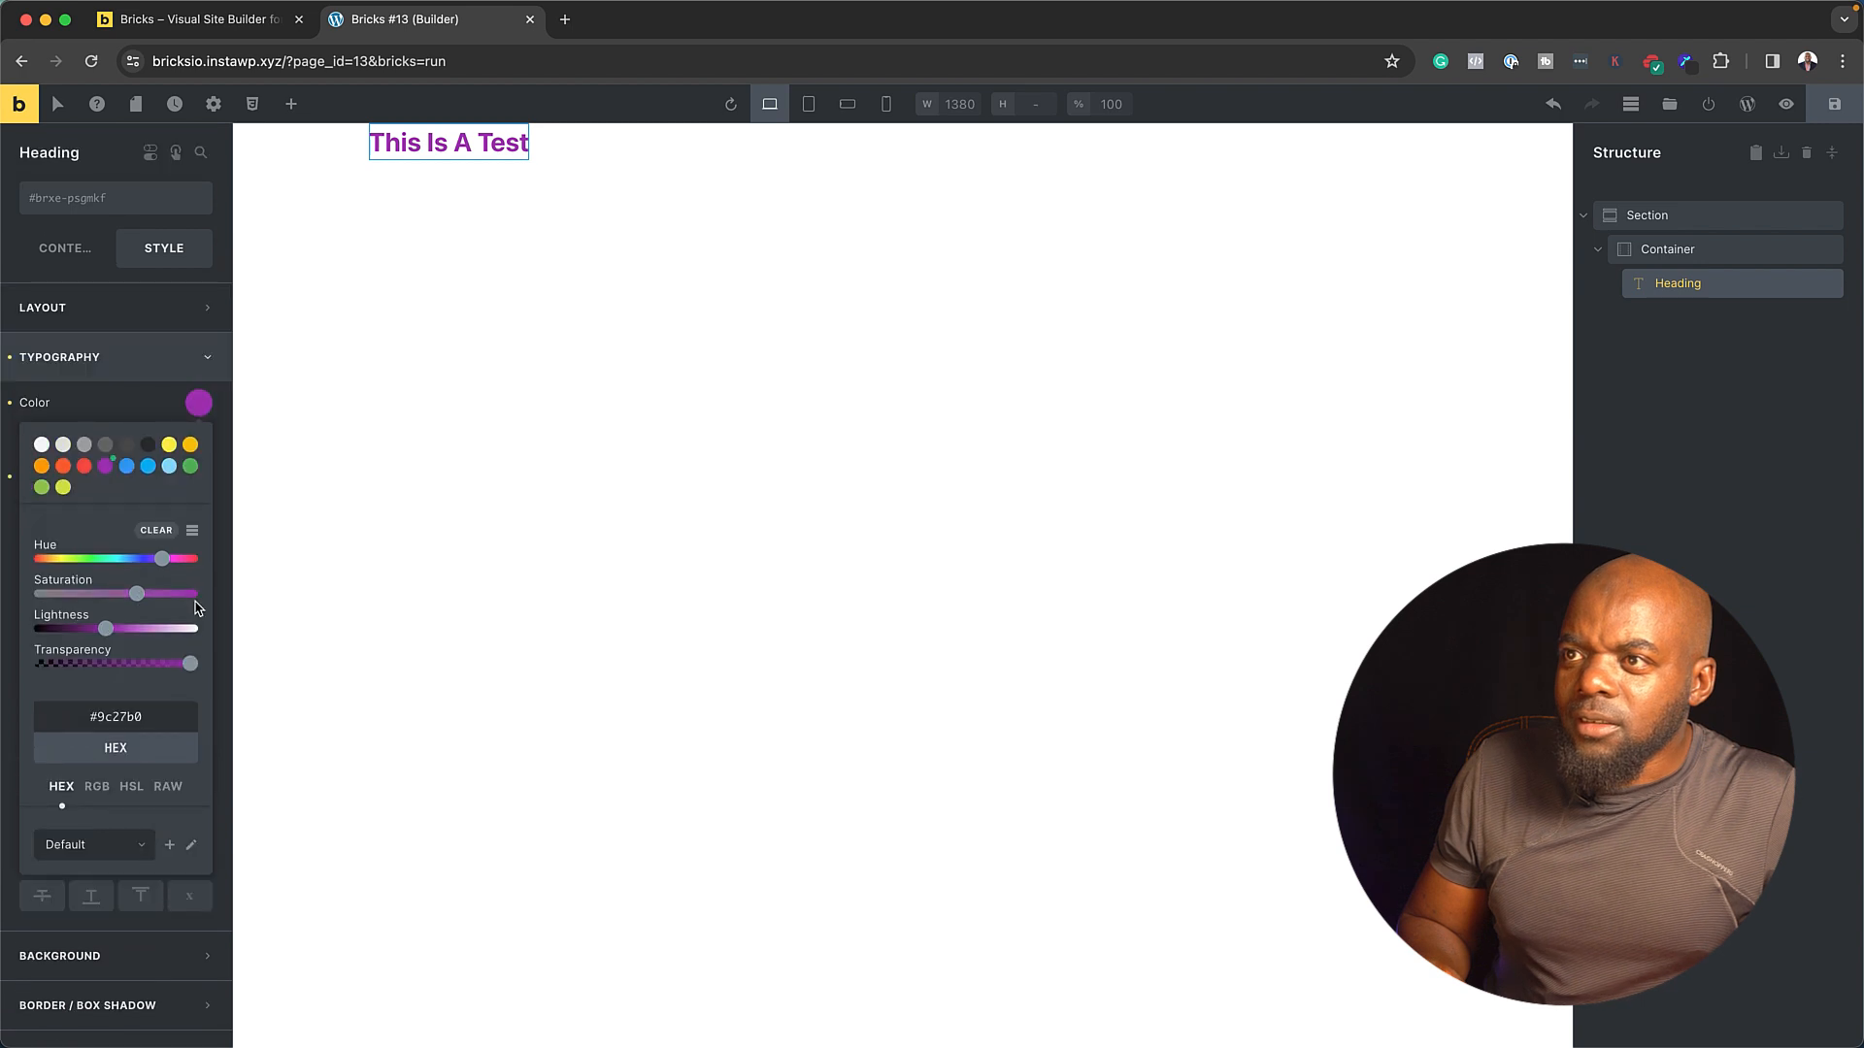
pyautogui.click(101, 401)
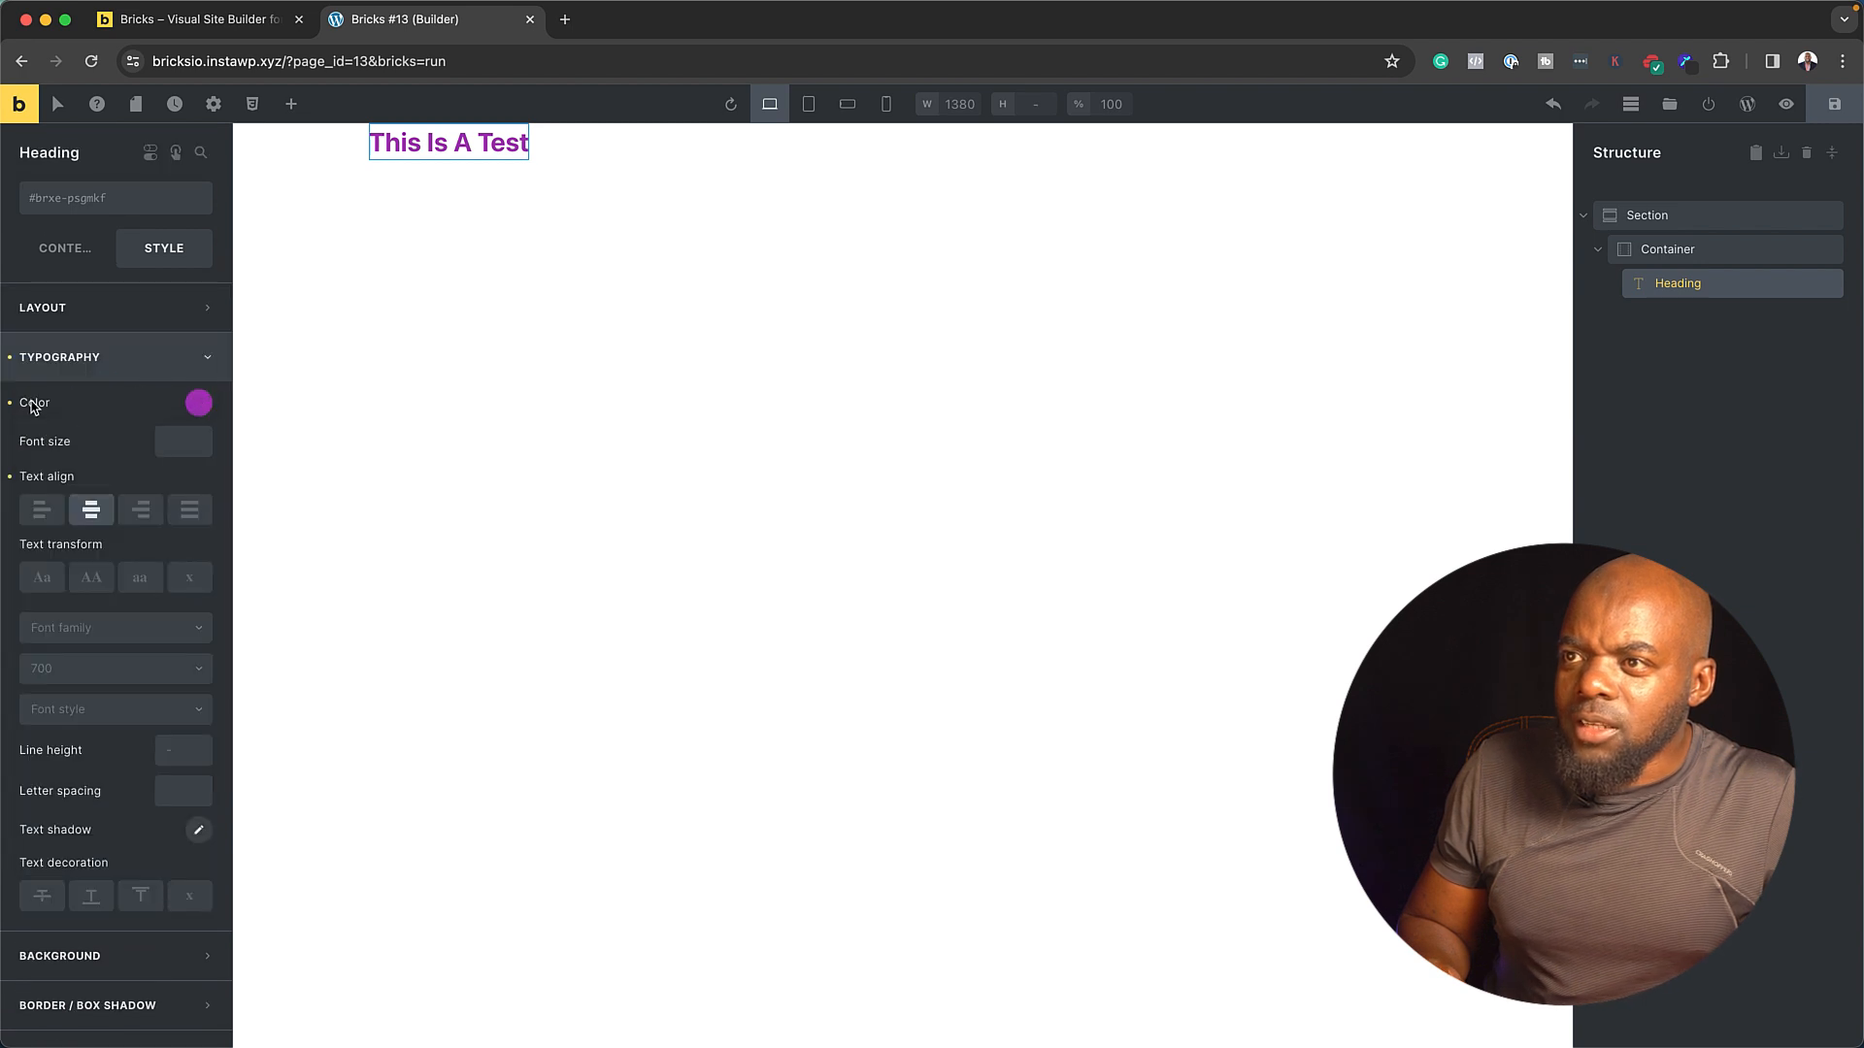
# - Set the heading's font size to 3em and its font family to Poppins
pyautogui.click(199, 443)
pyautogui.write('3em')
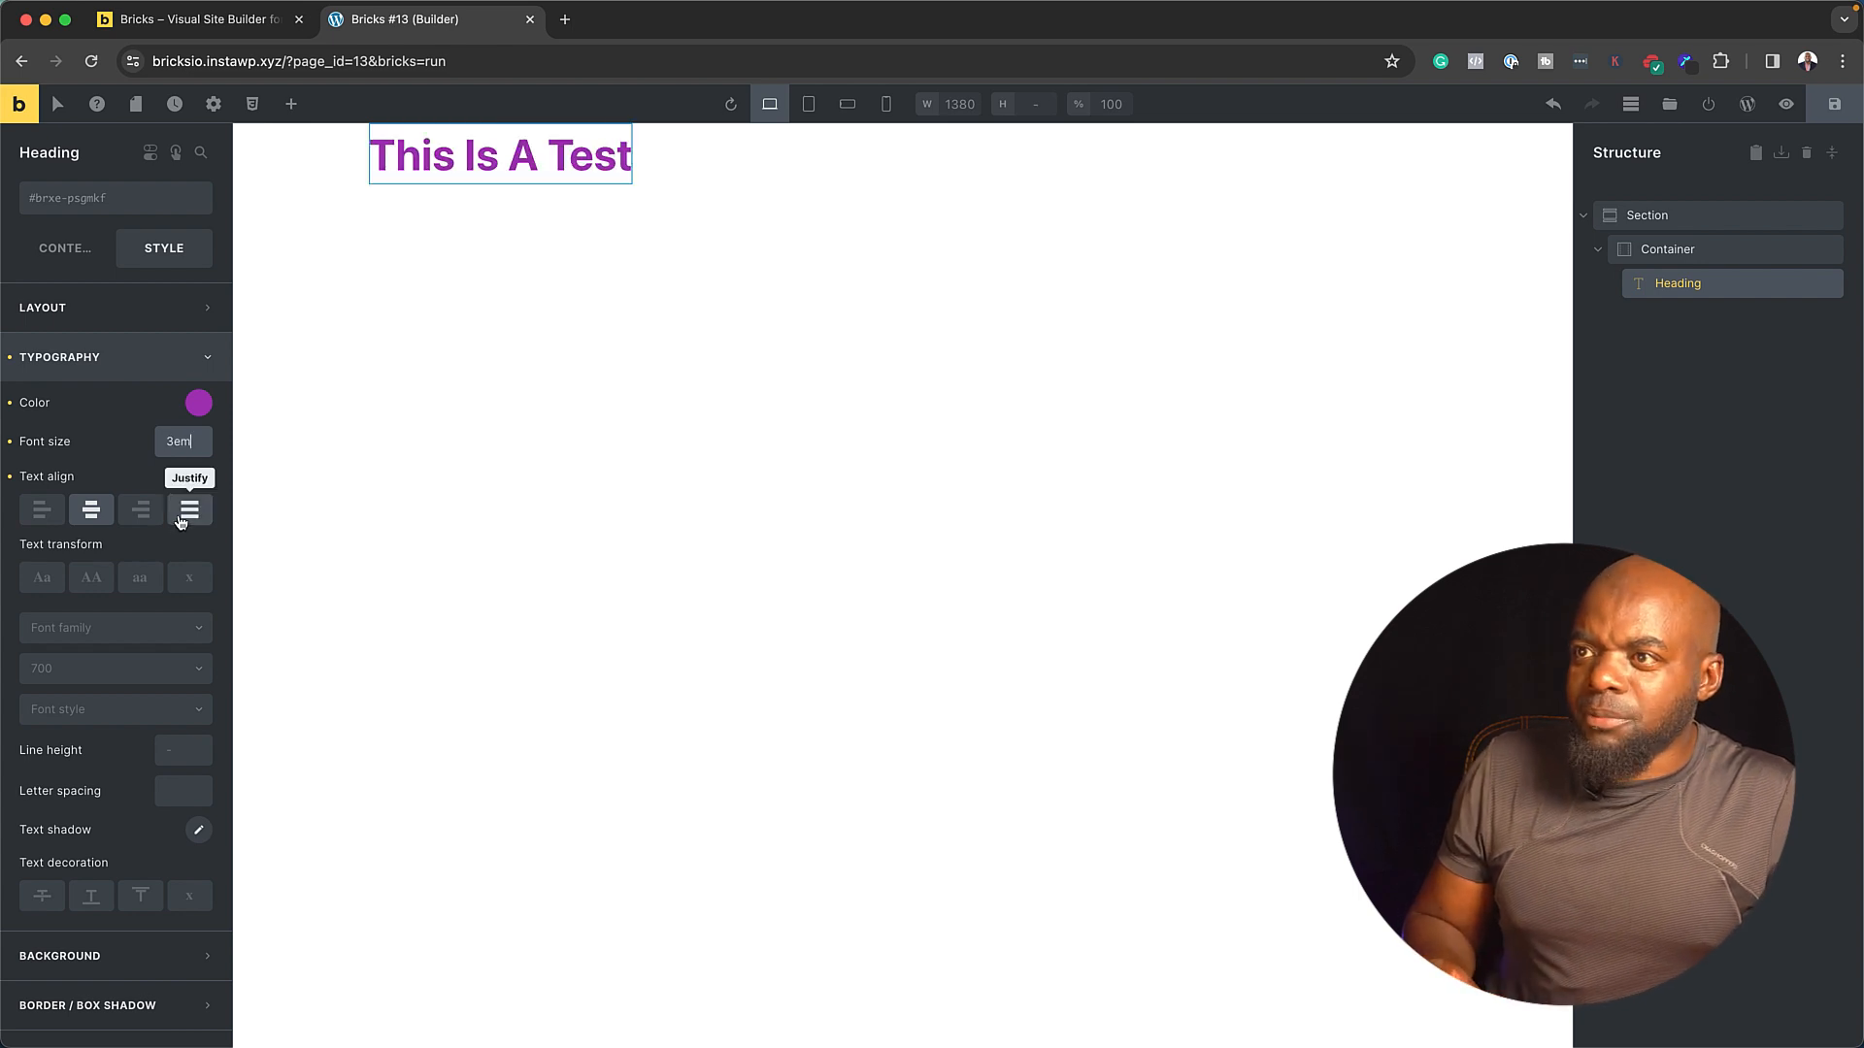
pyautogui.click(147, 635)
pyautogui.click(146, 636)
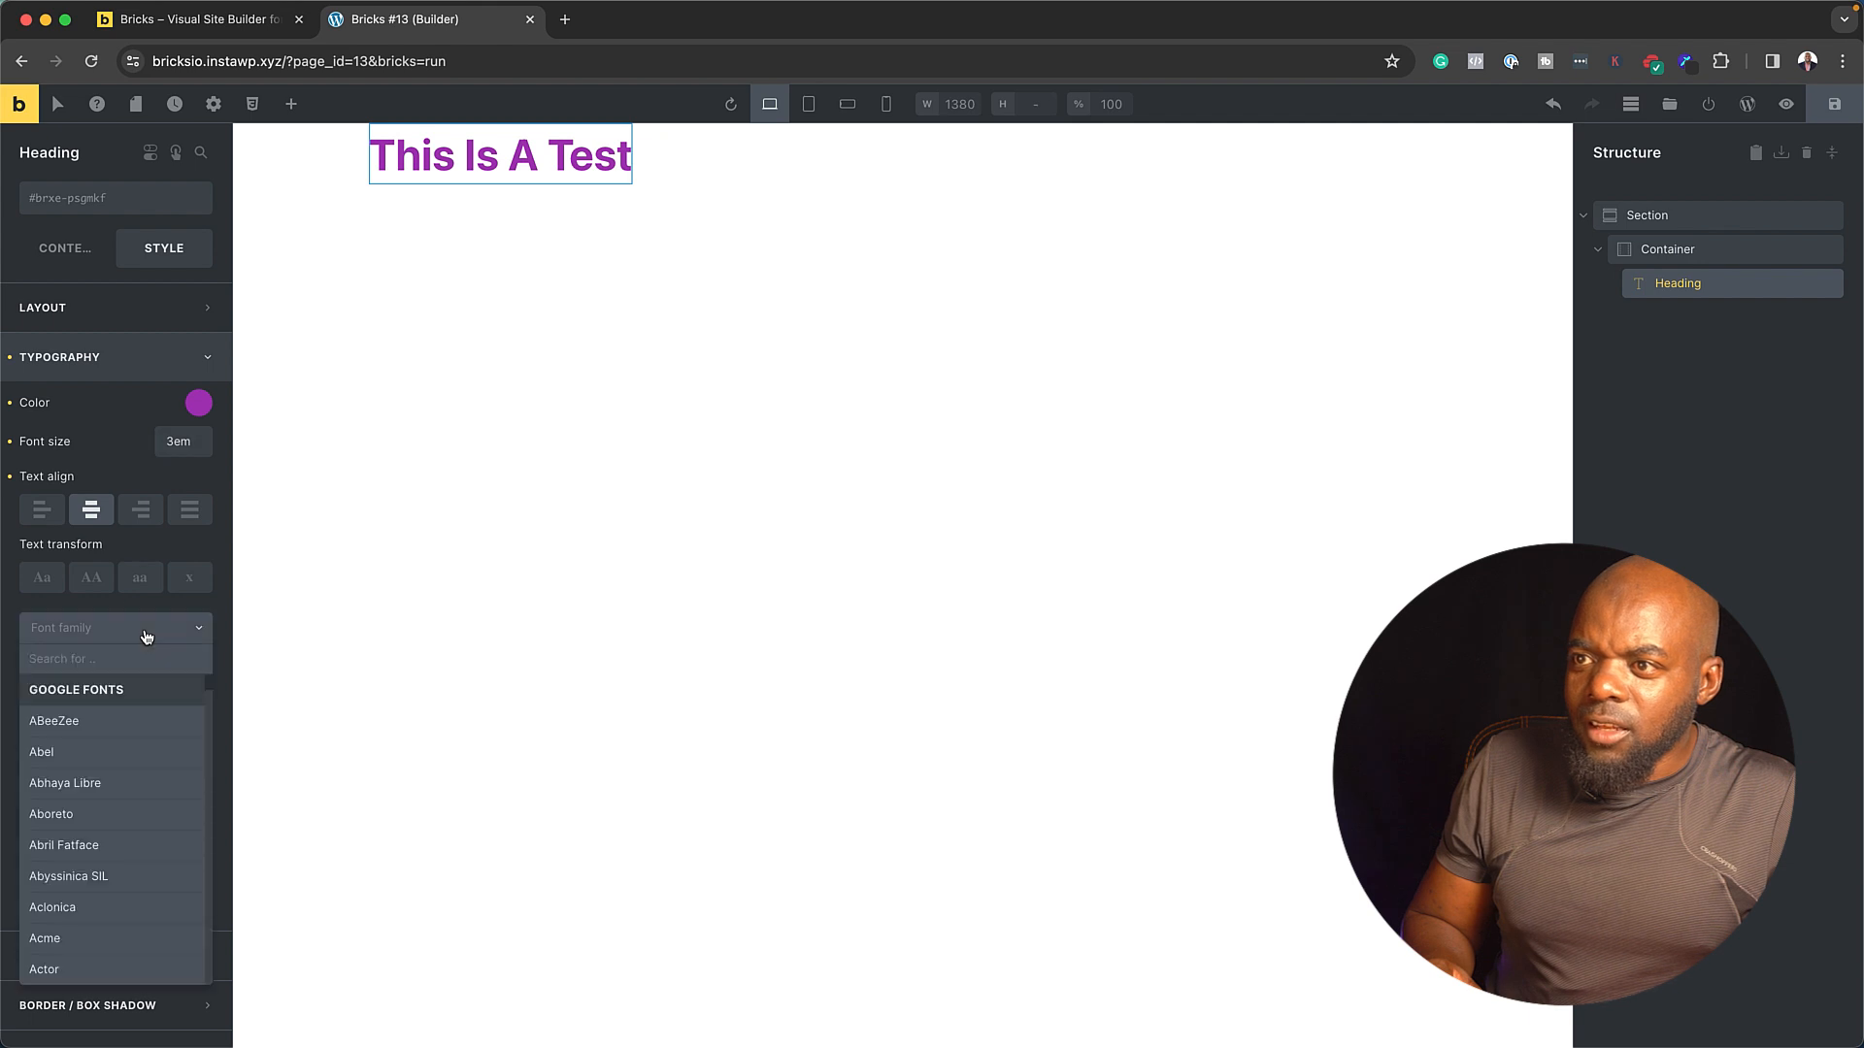
pyautogui.write('pop')
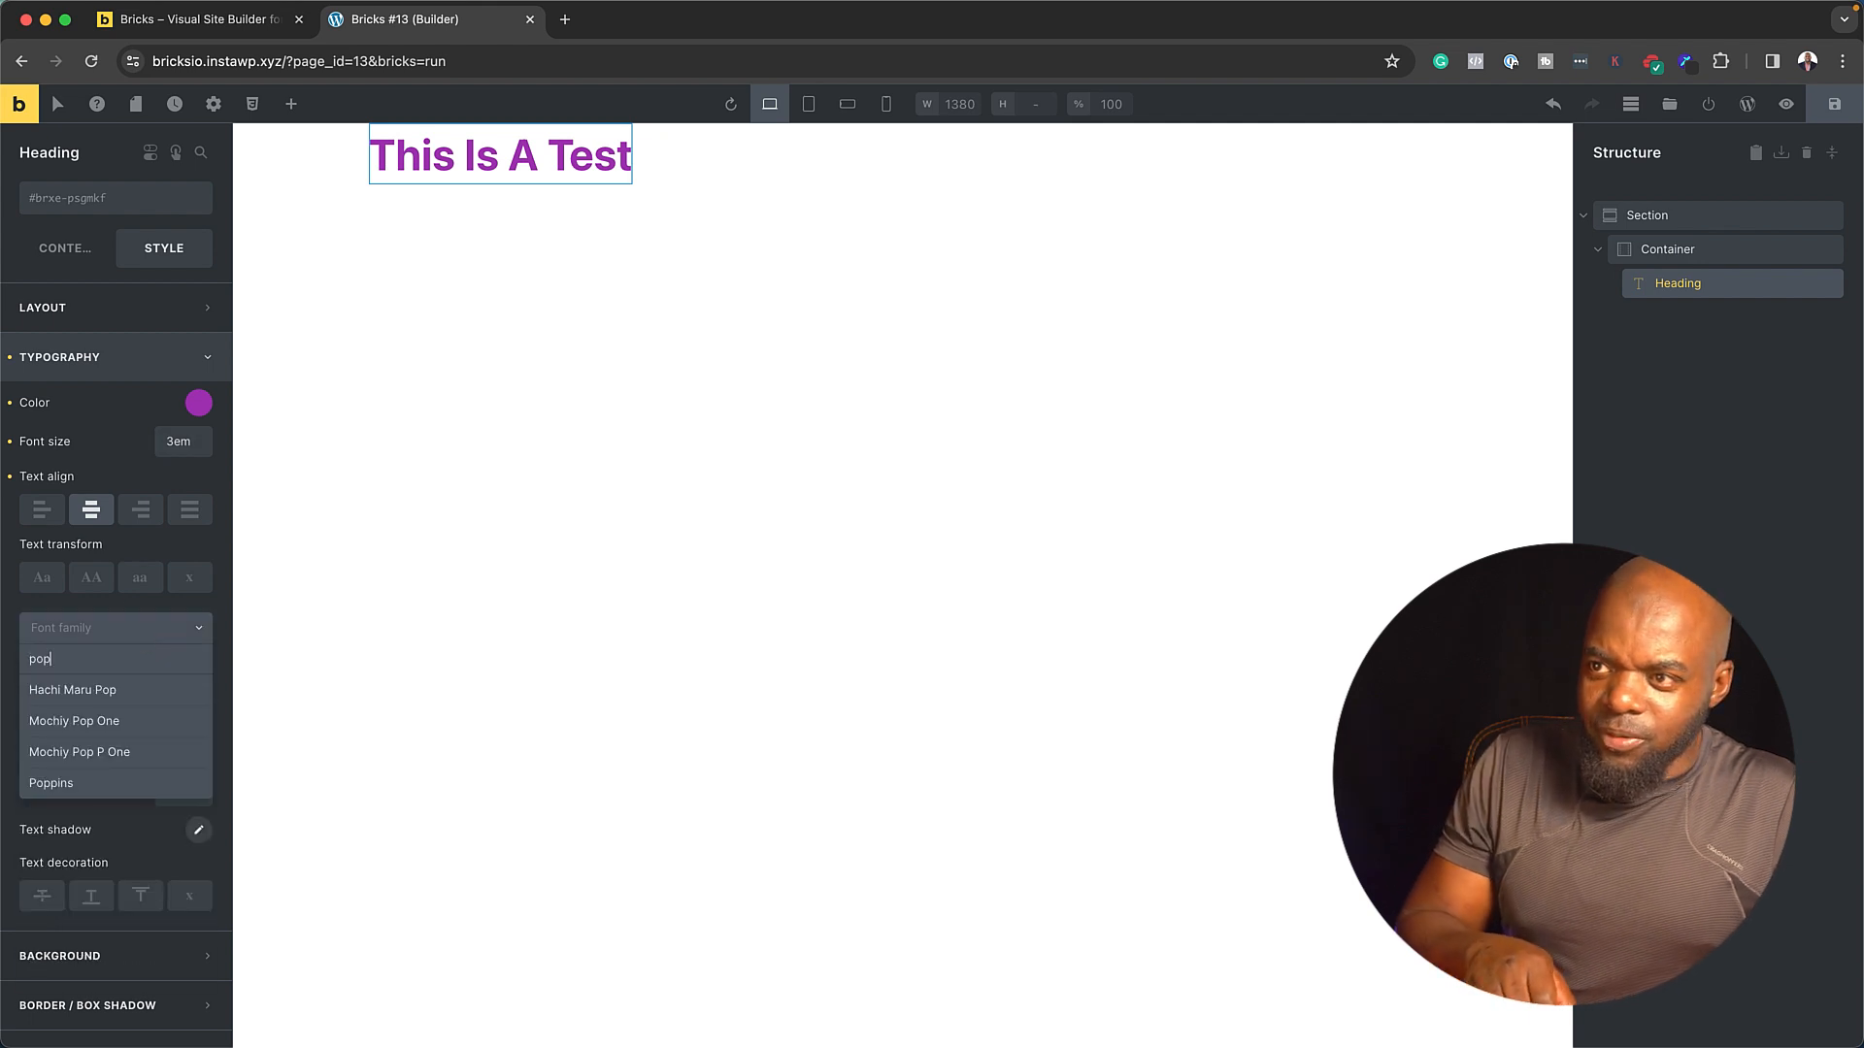
pyautogui.click(108, 780)
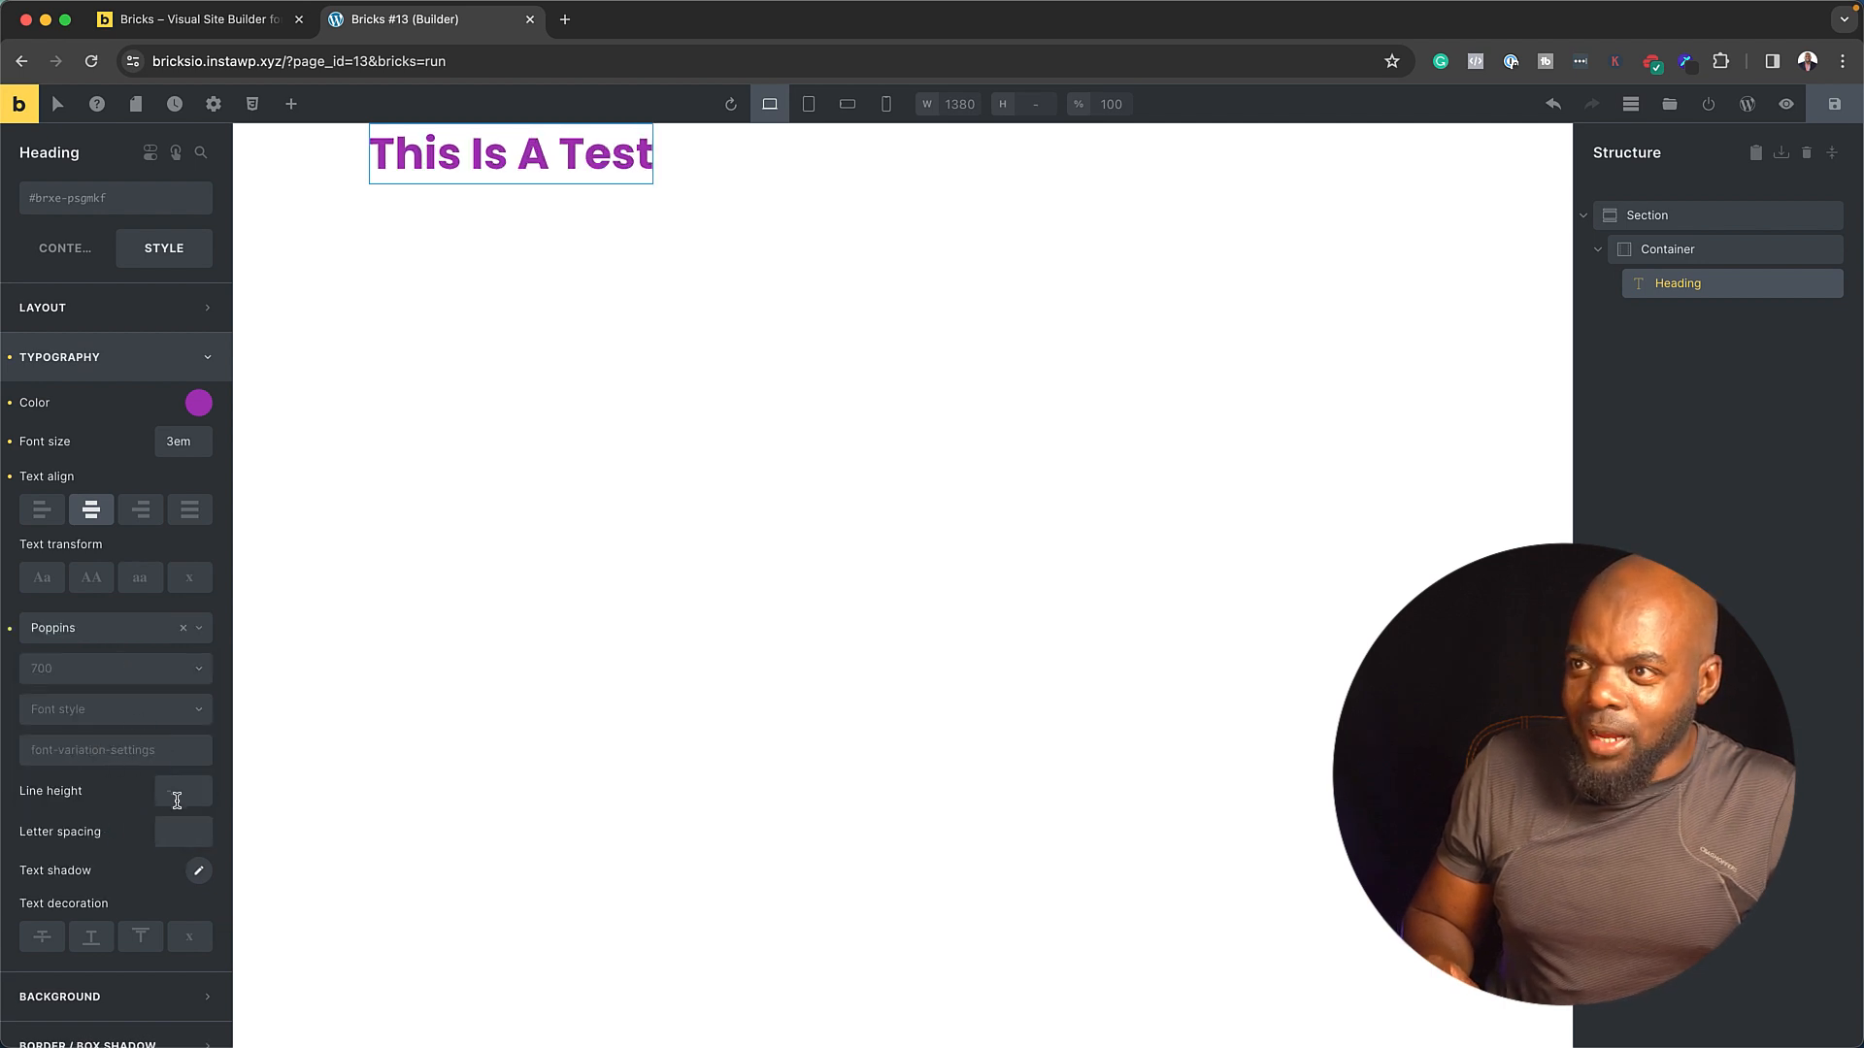
# - Try left and center text alignment on the heading and settle on left alignment
pyautogui.click(44, 515)
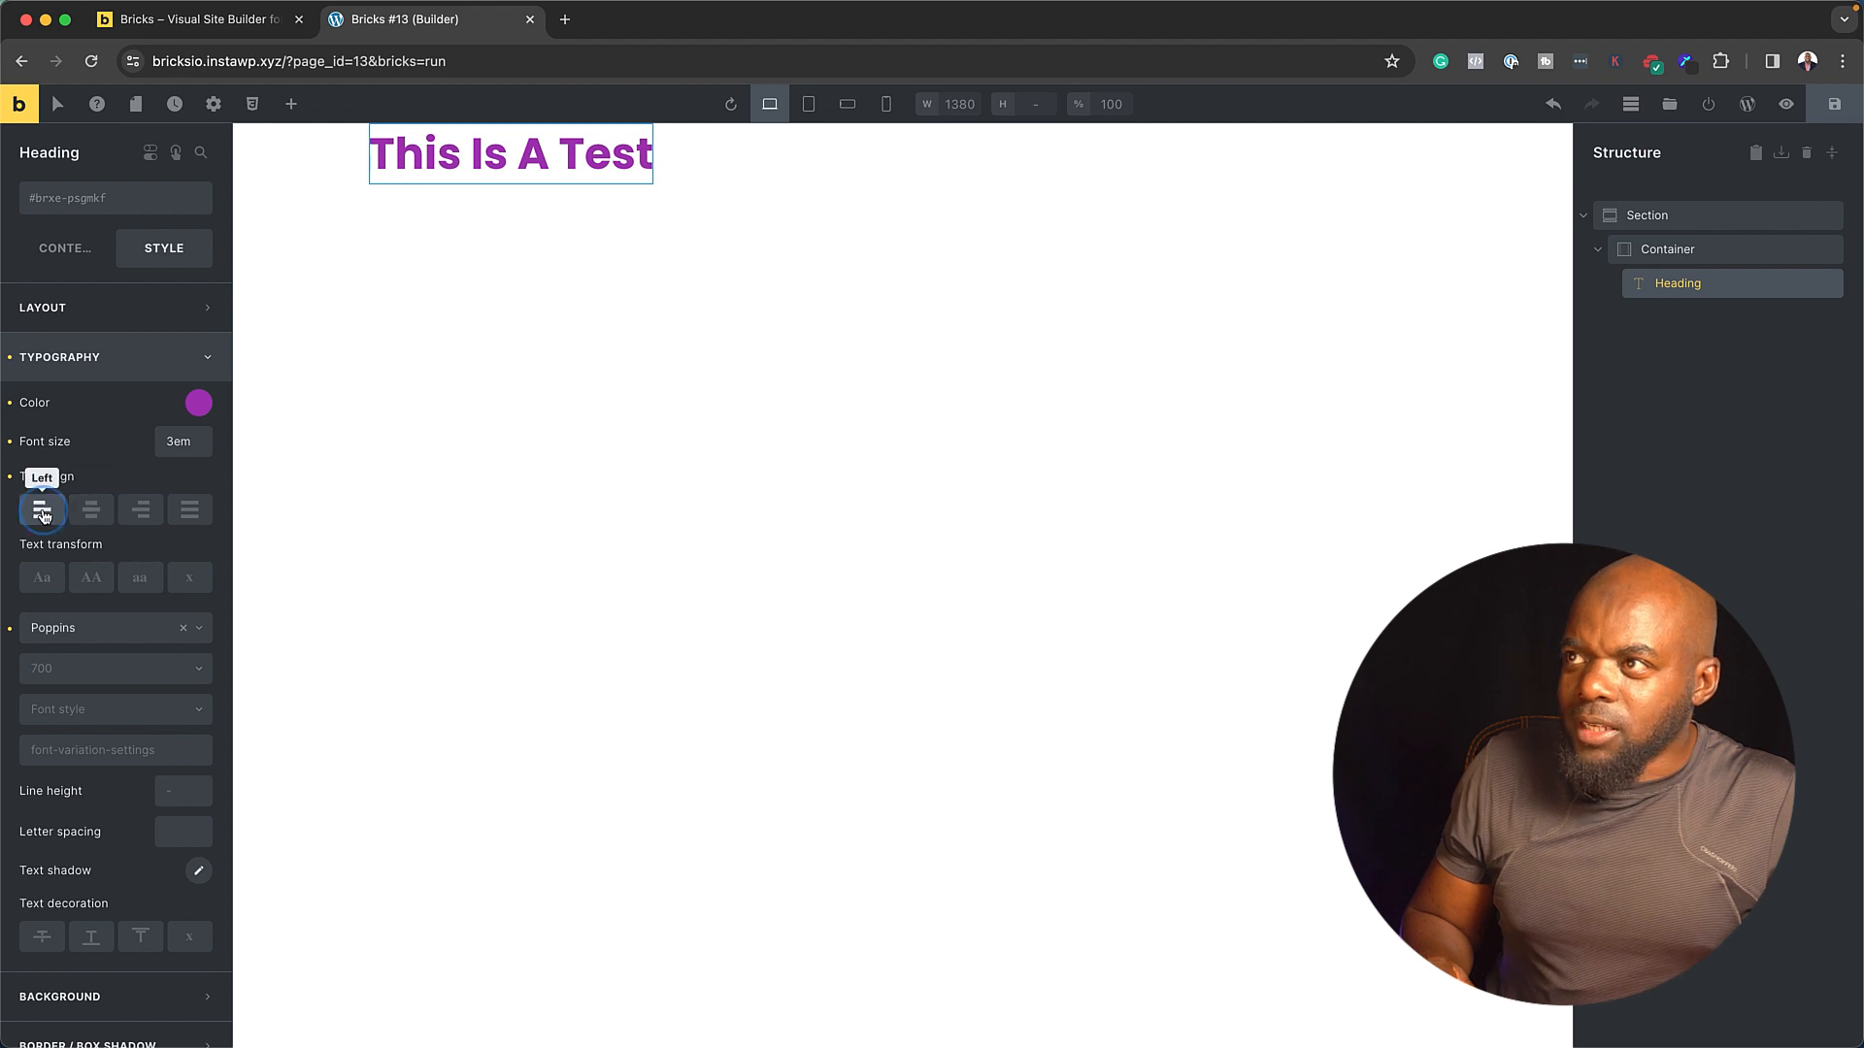
pyautogui.click(89, 514)
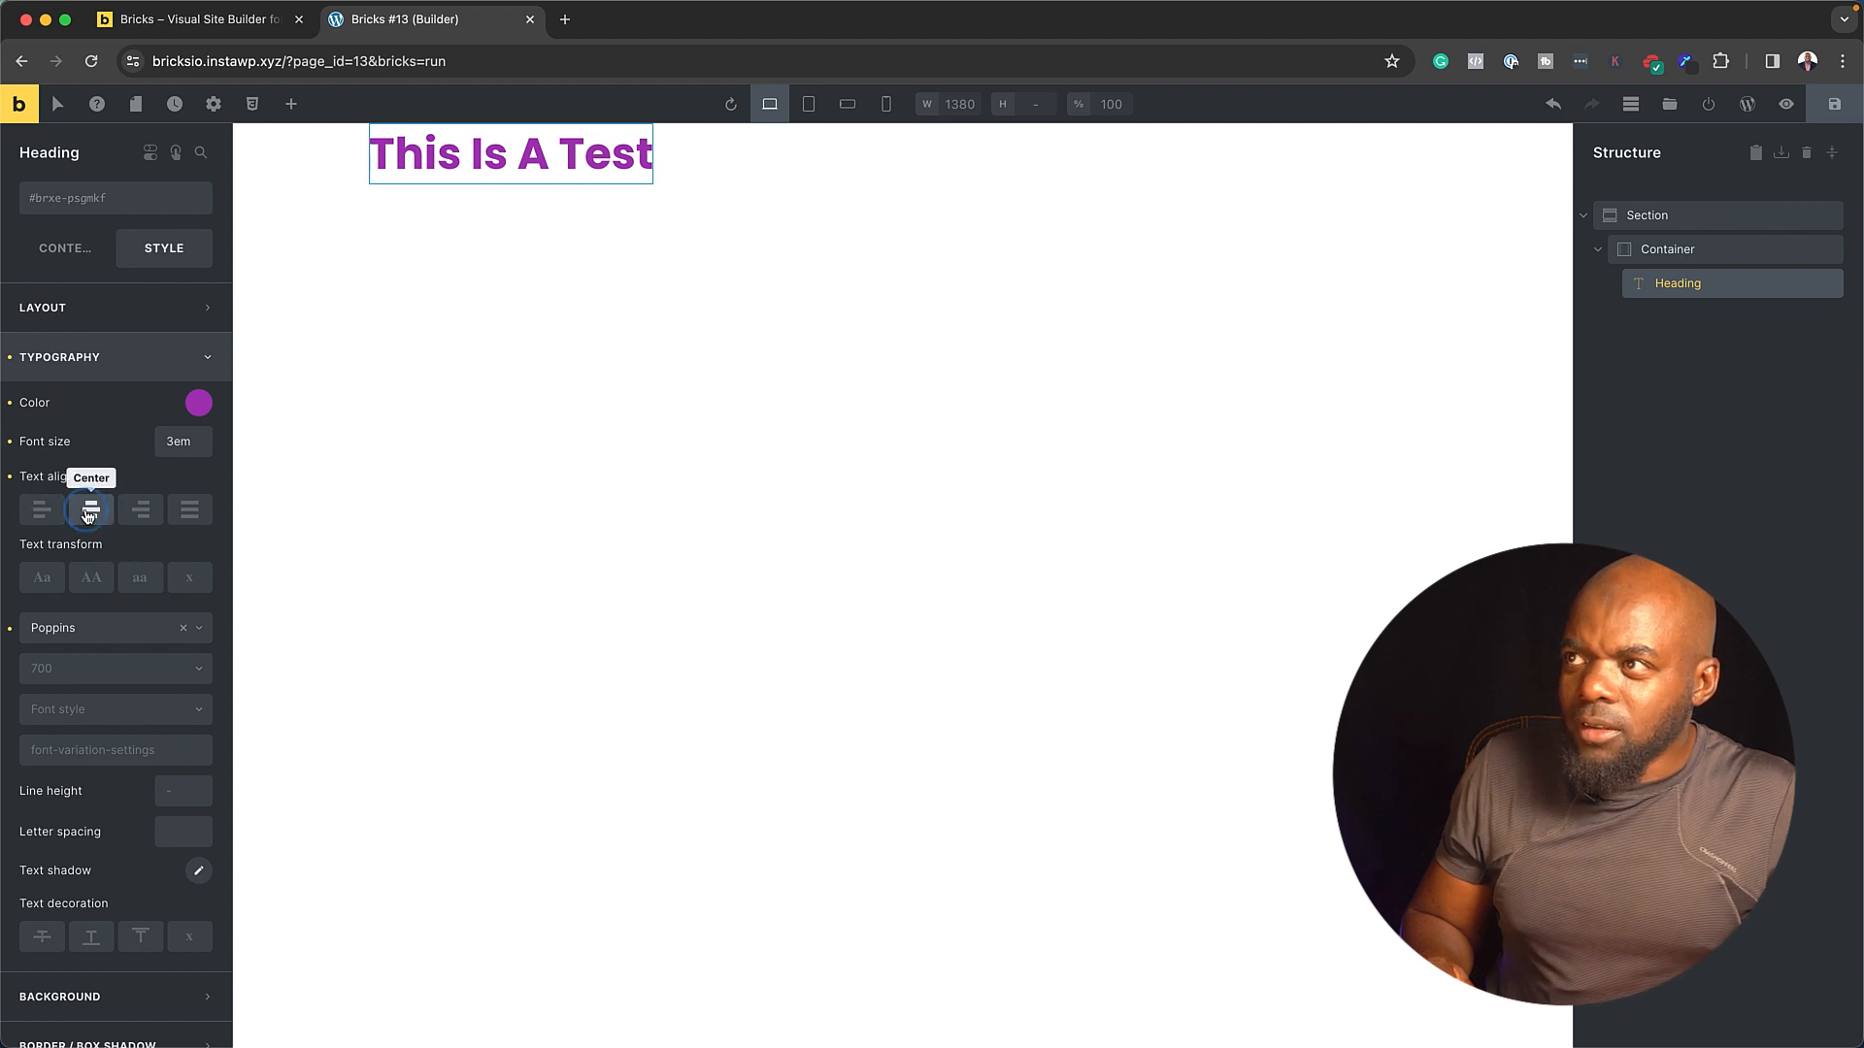
pyautogui.click(43, 512)
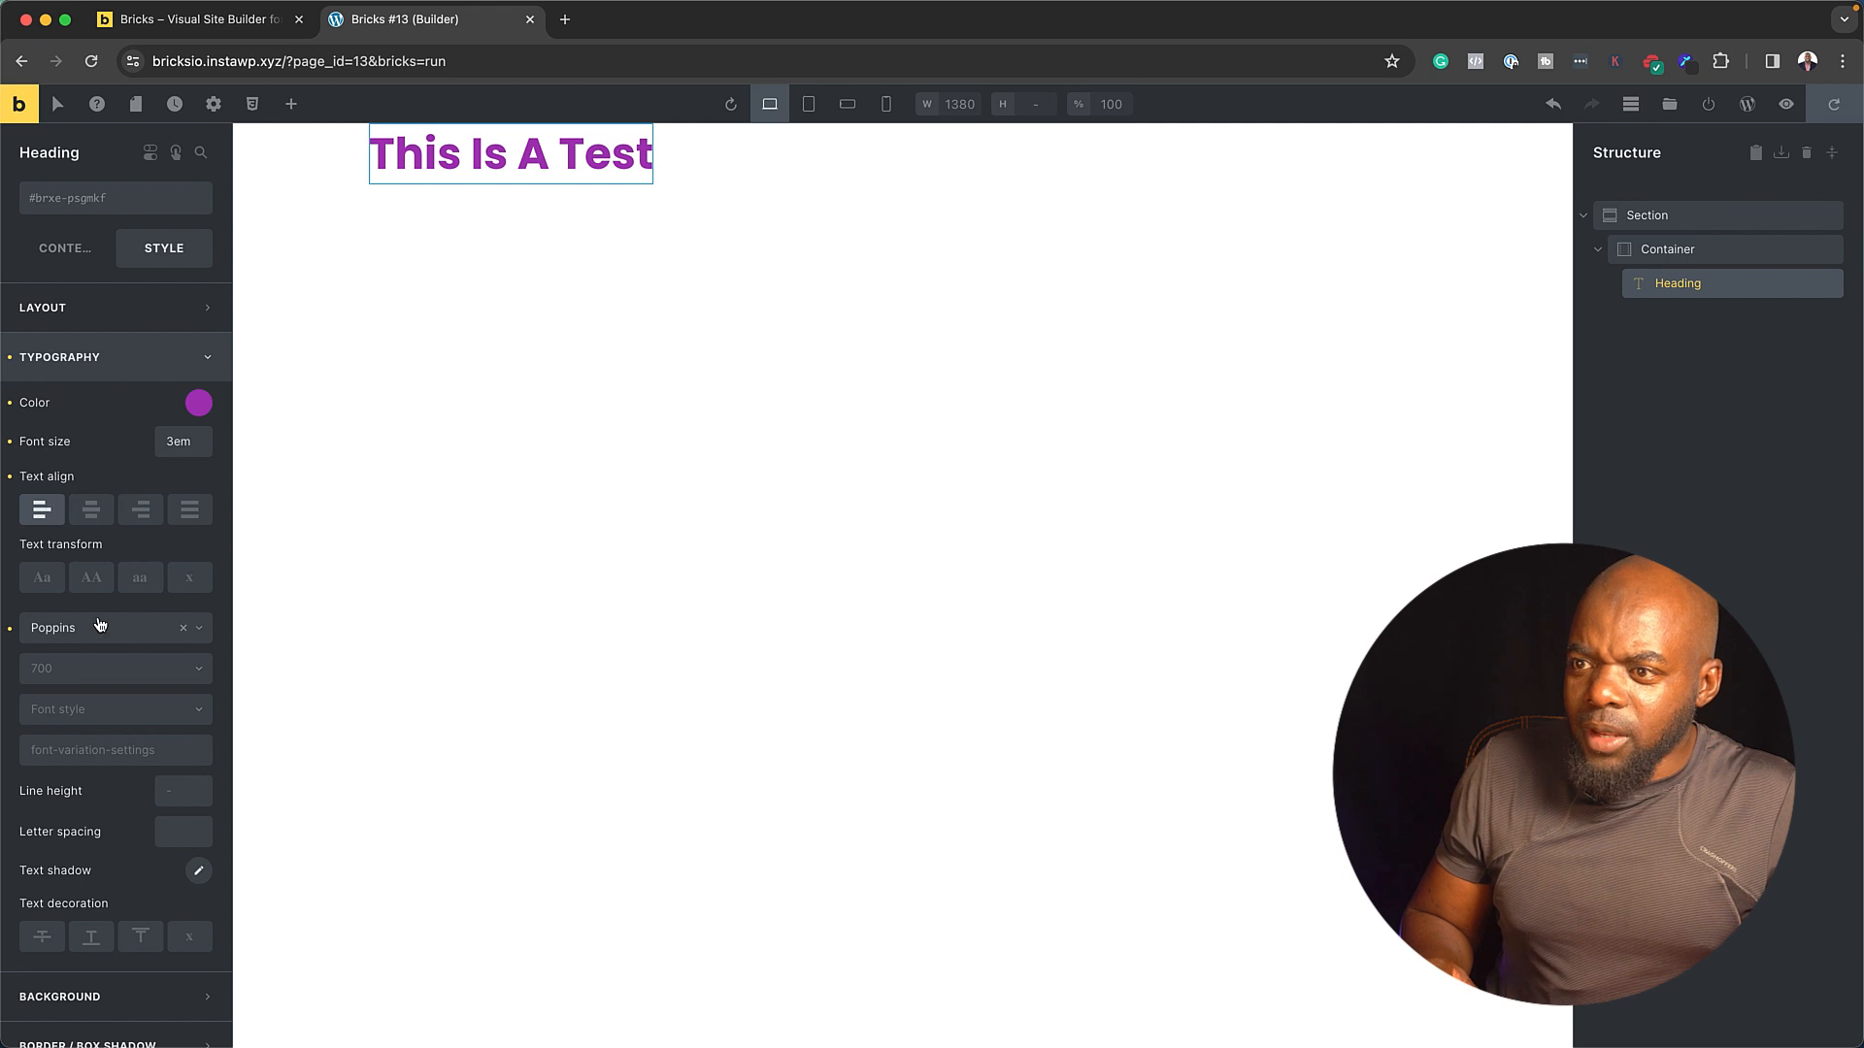
pyautogui.scroll(-1, 137, 783)
pyautogui.scroll(1, 134, 787)
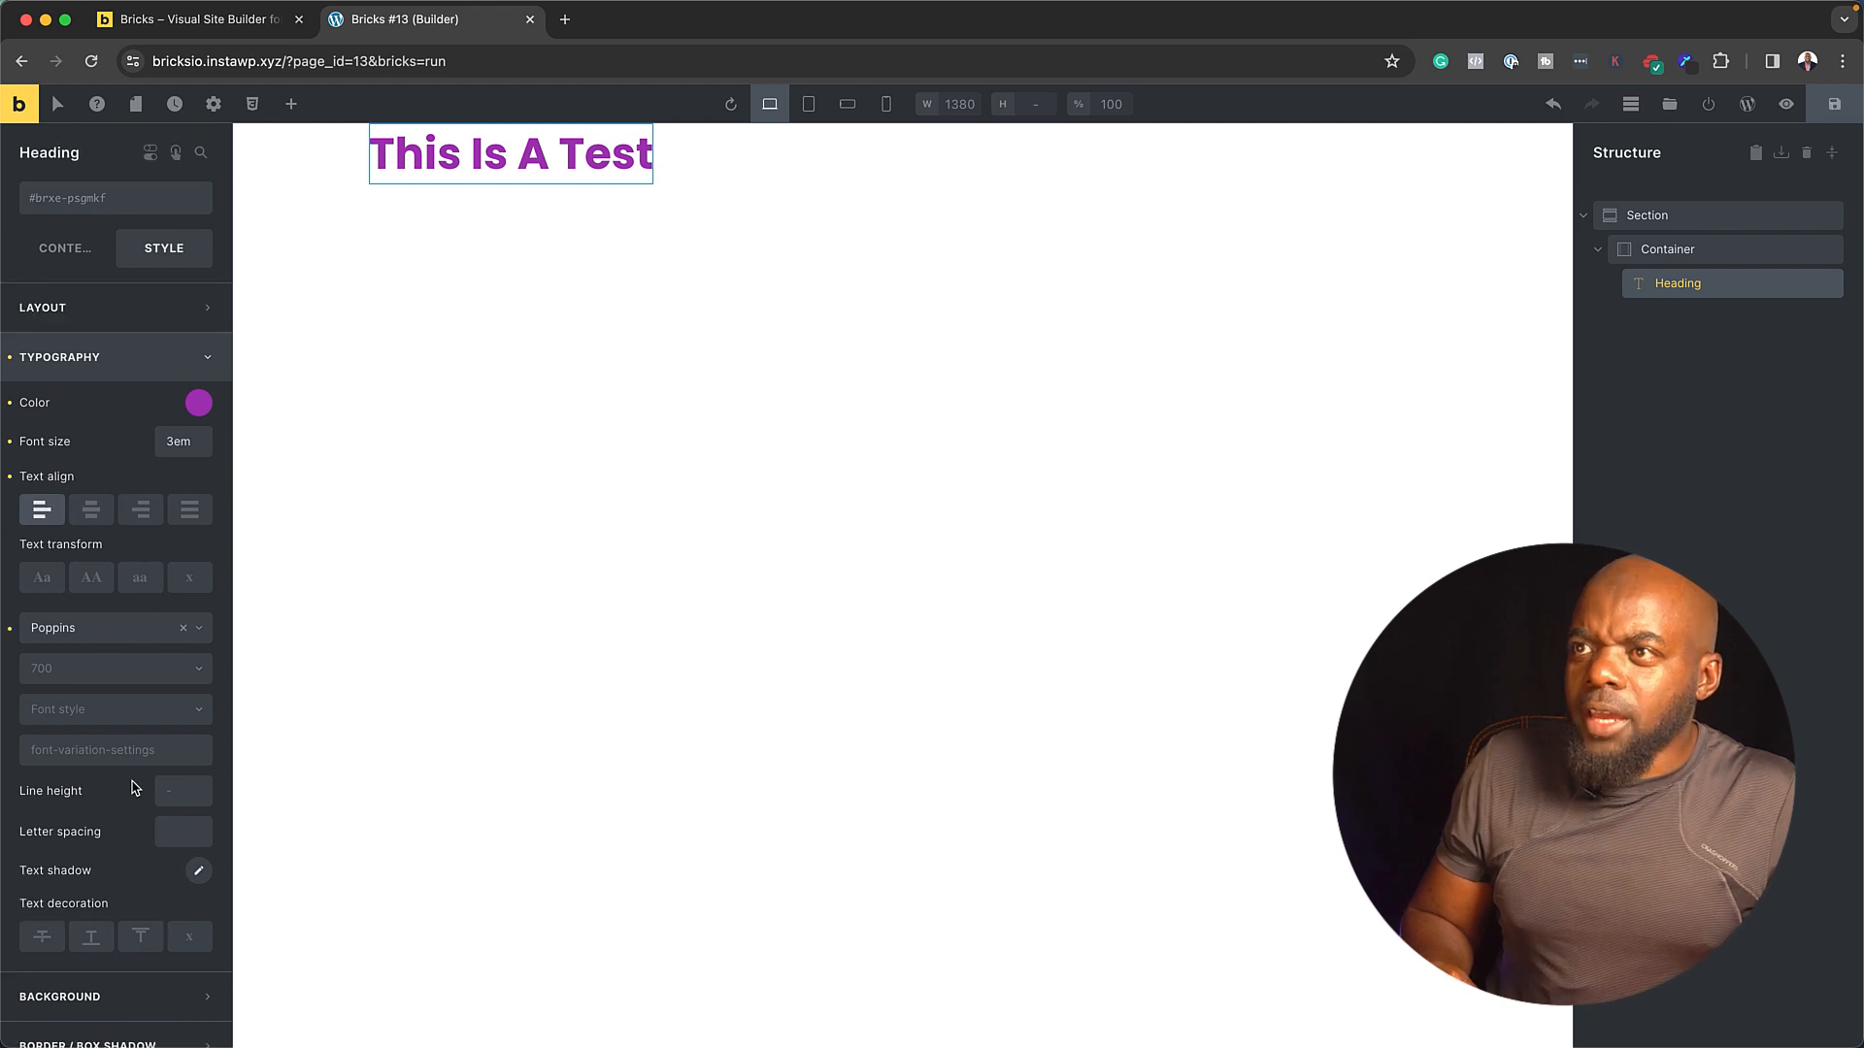
pyautogui.click(107, 255)
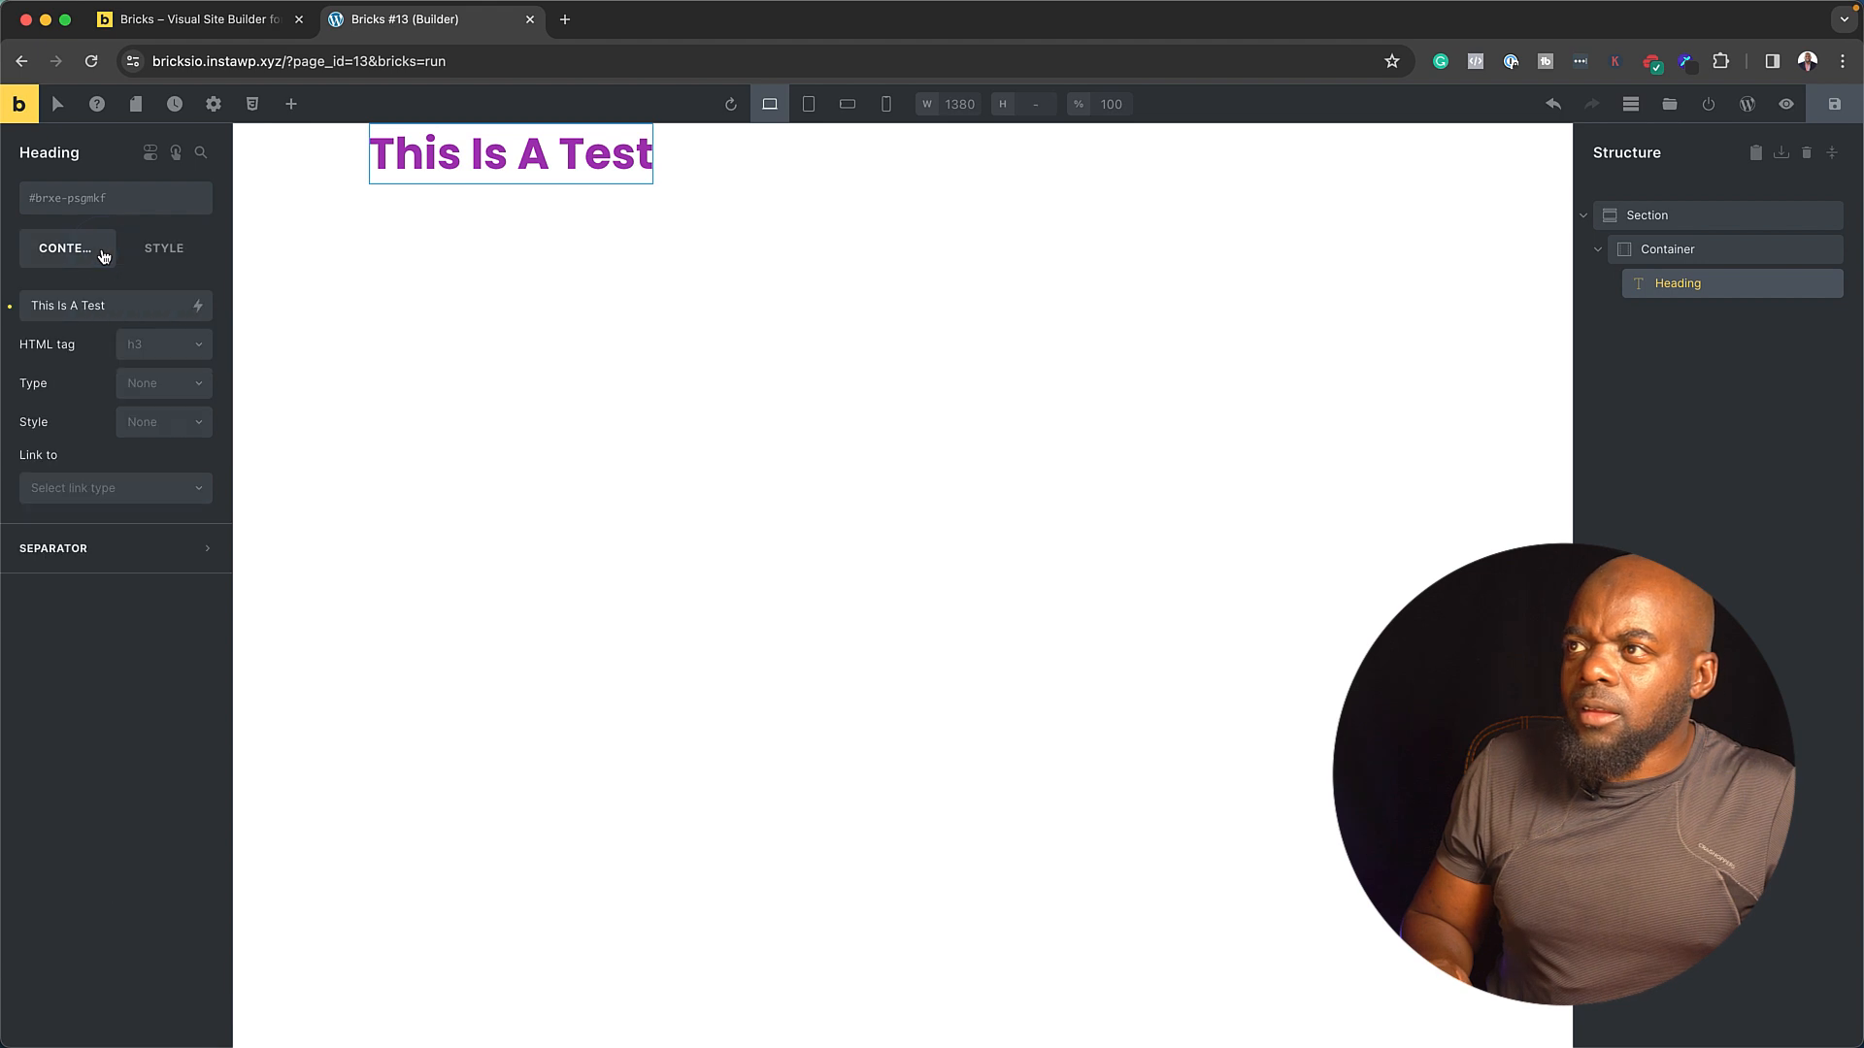
# - Add an Icon element below the heading in the container and open its icon picker
pyautogui.click(473, 376)
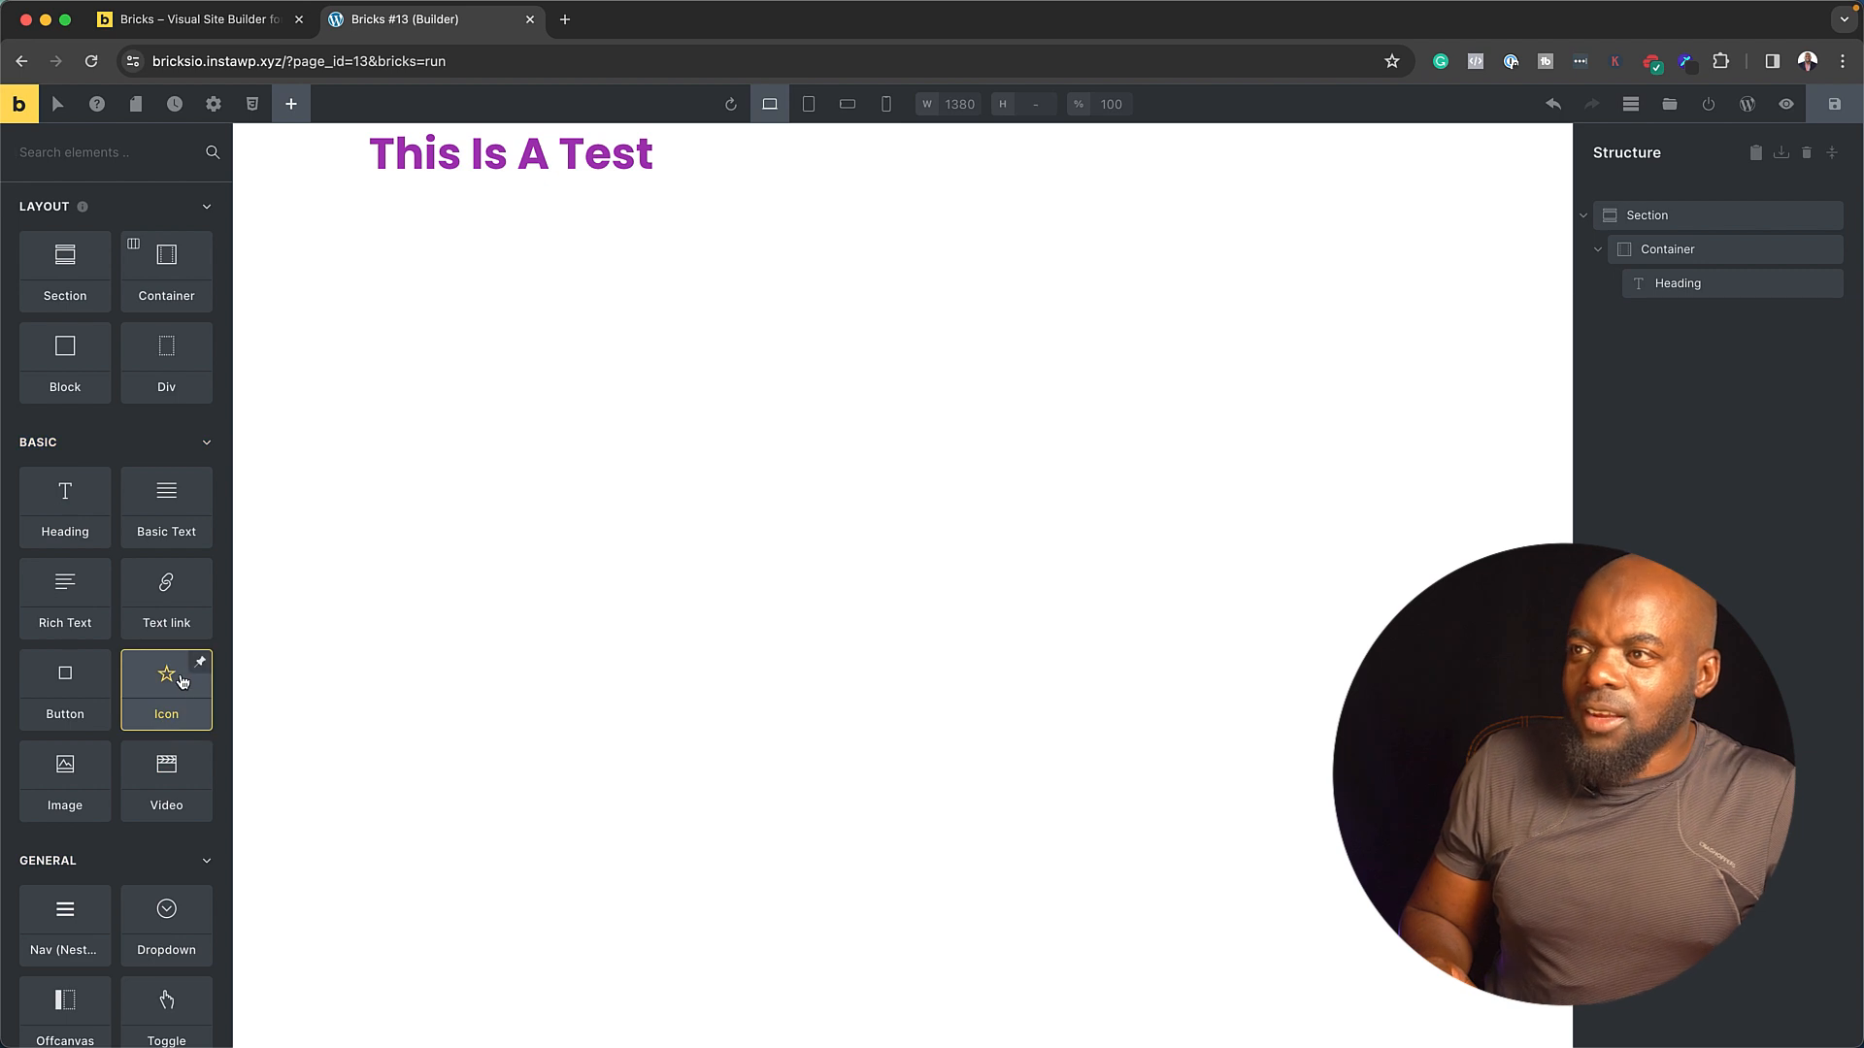
pyautogui.moveTo(160, 685); pyautogui.dragTo(550, 171)
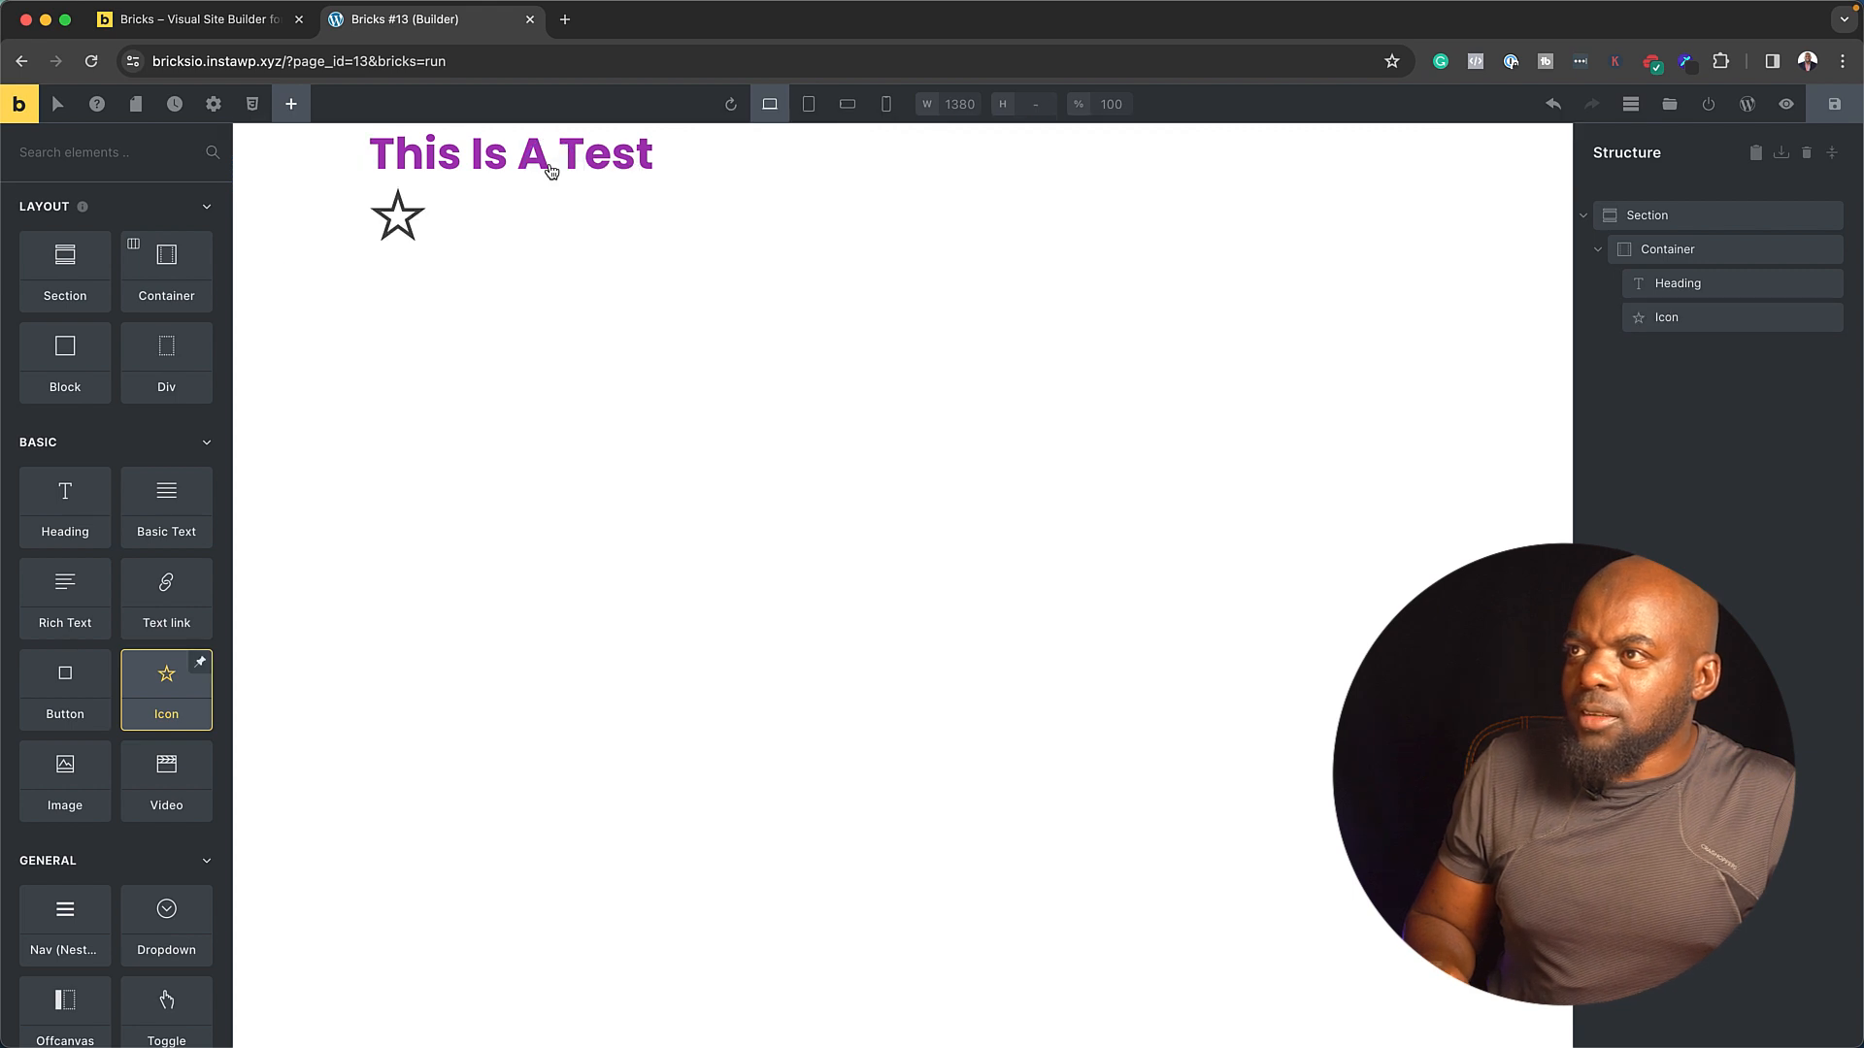
pyautogui.click(403, 226)
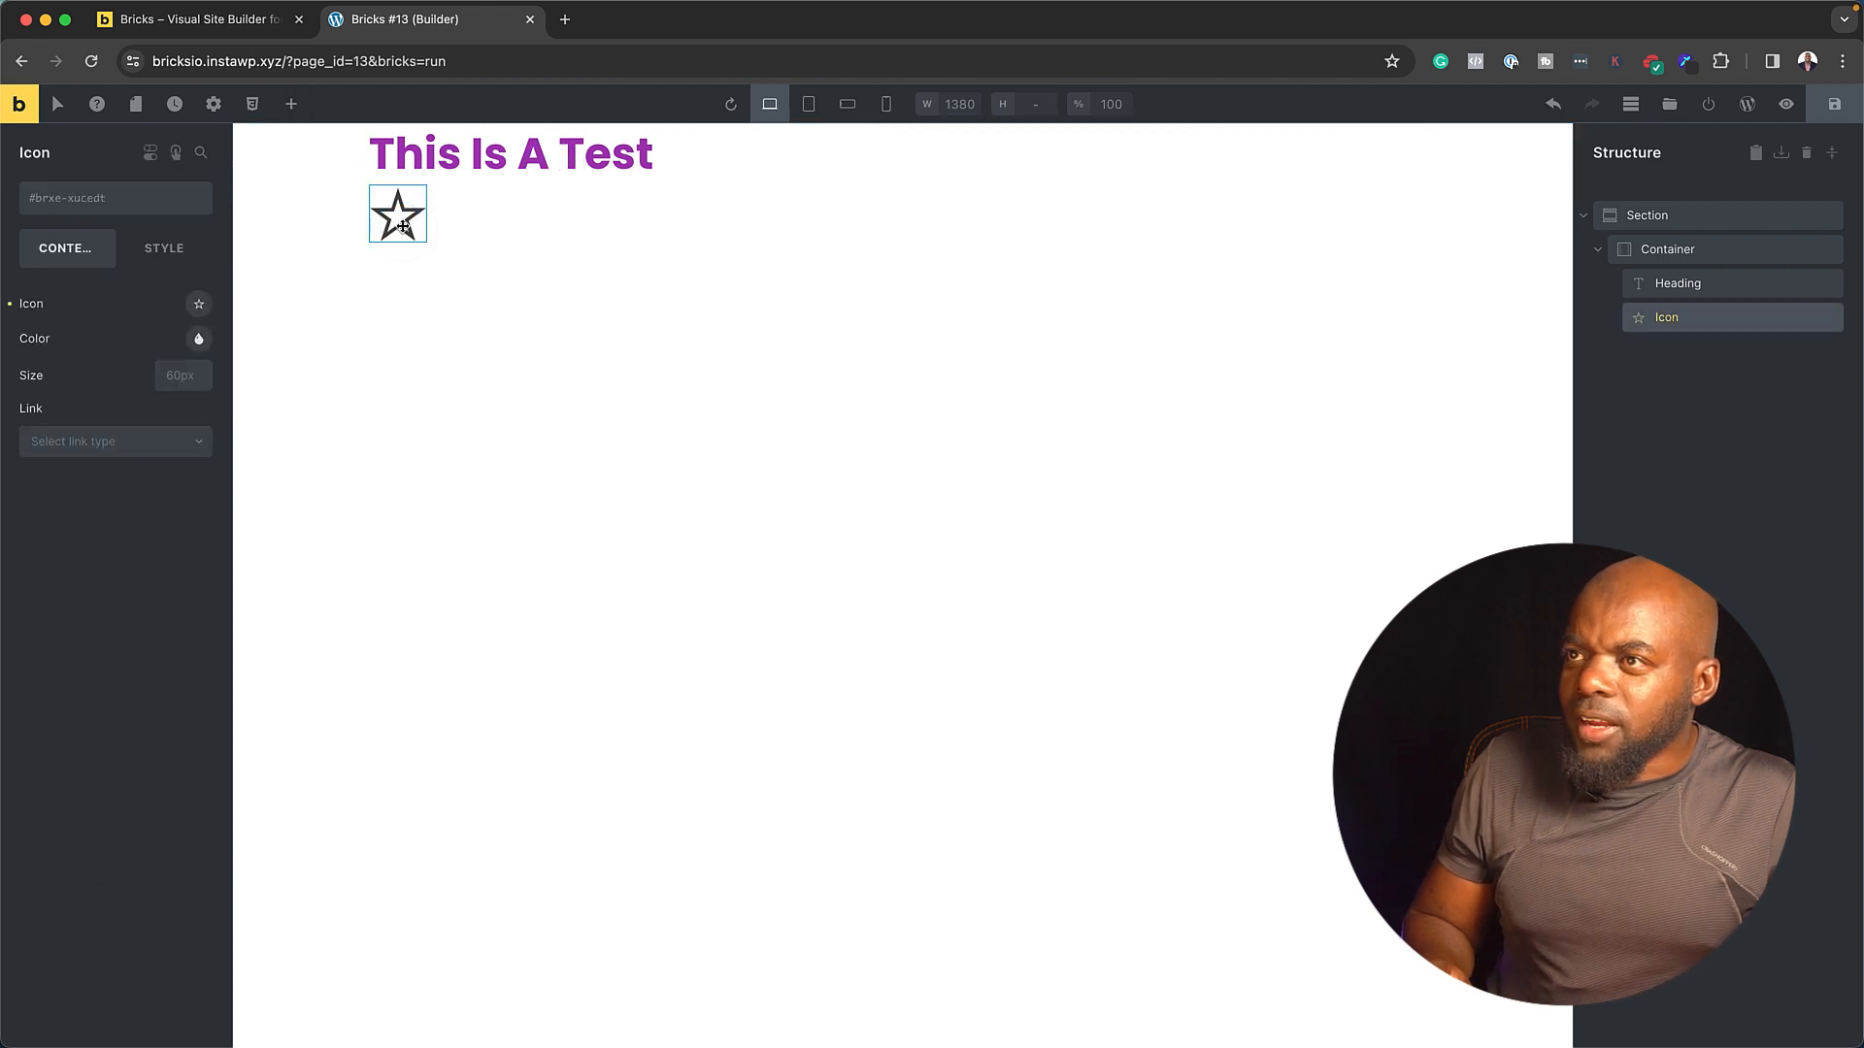
pyautogui.click(199, 306)
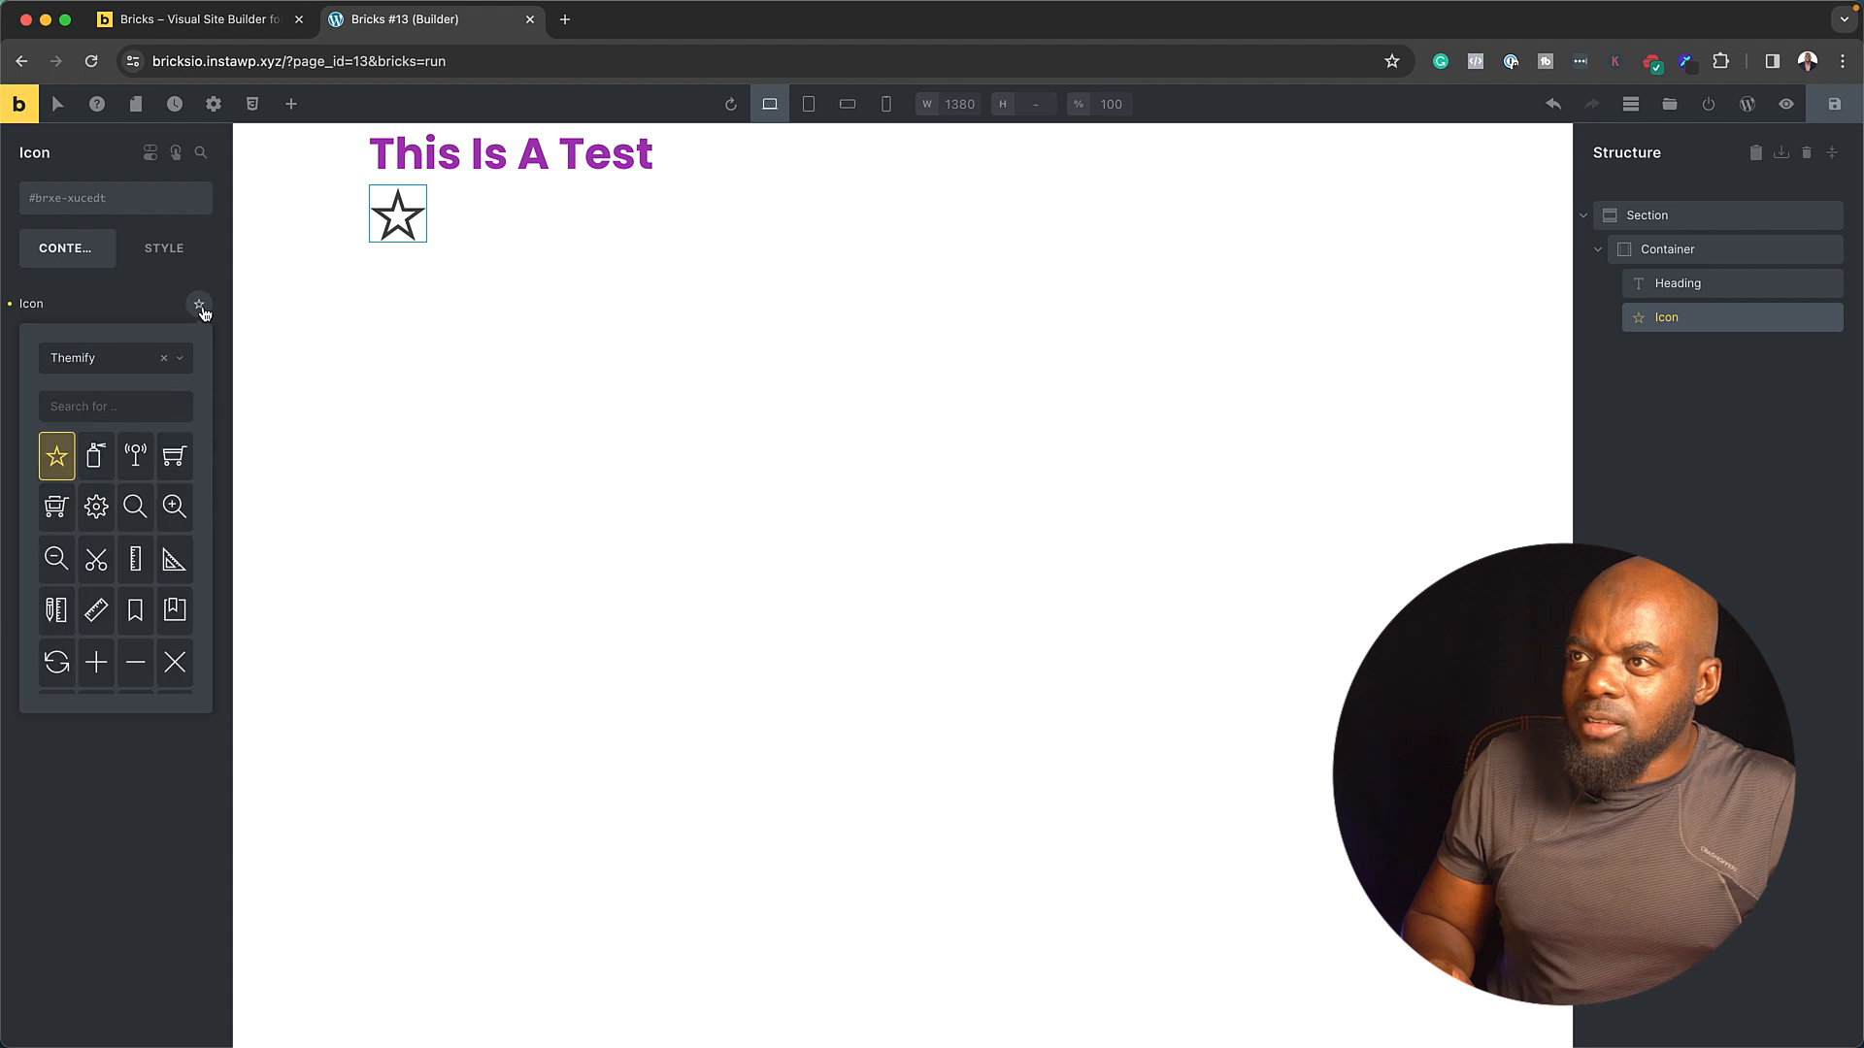
# - Try the gear and the crown from the Themify library as the element's icon
pyautogui.click(98, 508)
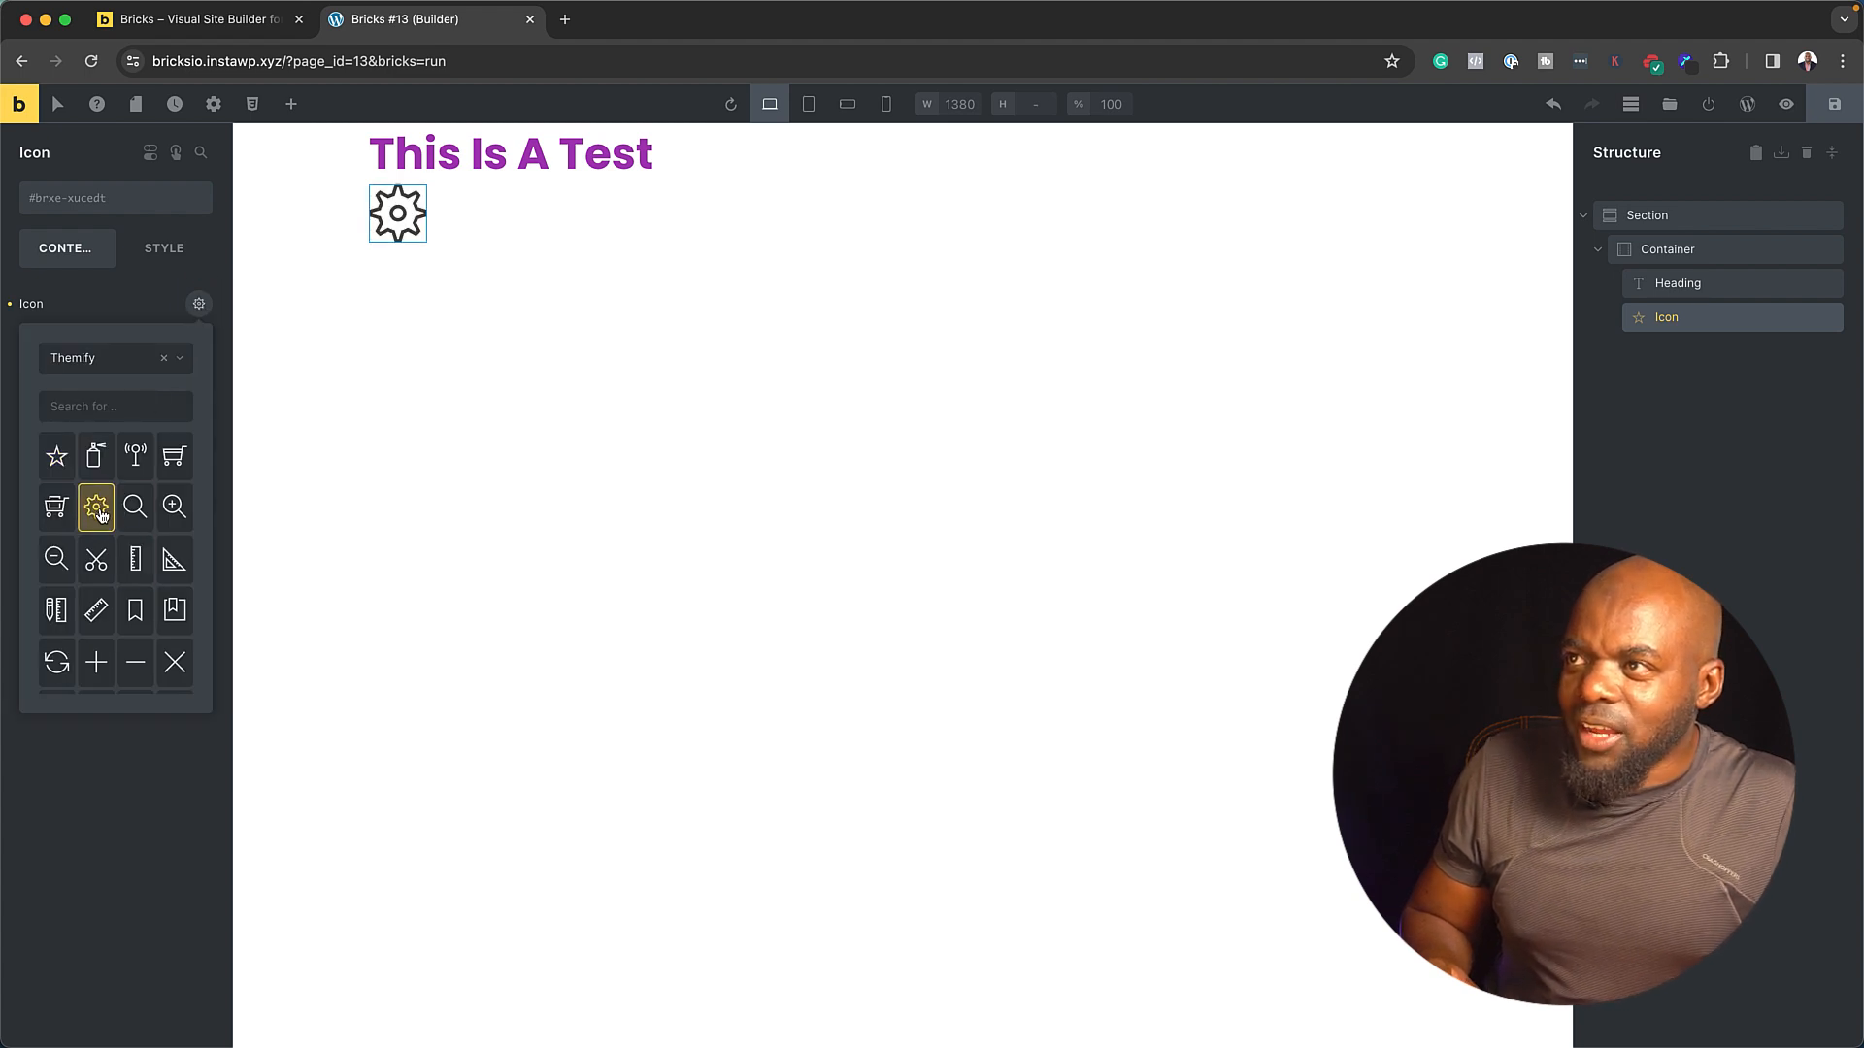
pyautogui.scroll(-10, 117, 563)
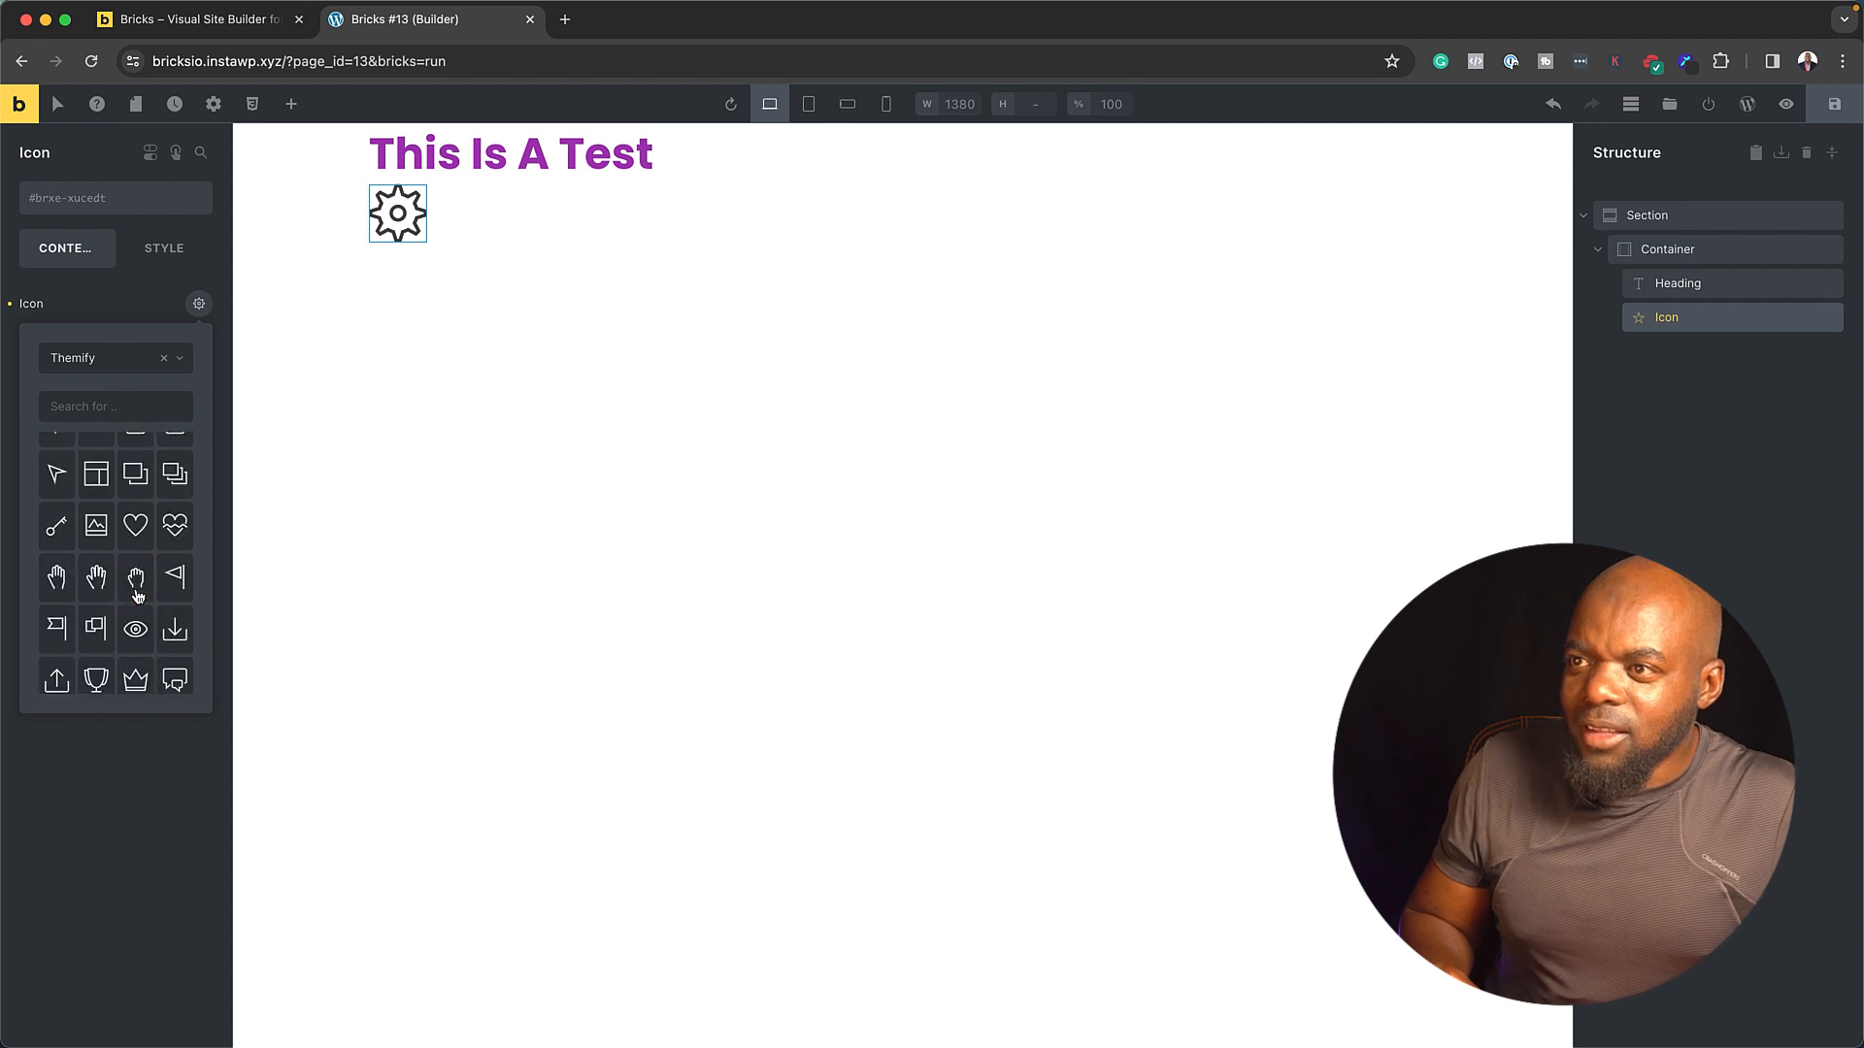
pyautogui.scroll(-3, 138, 596)
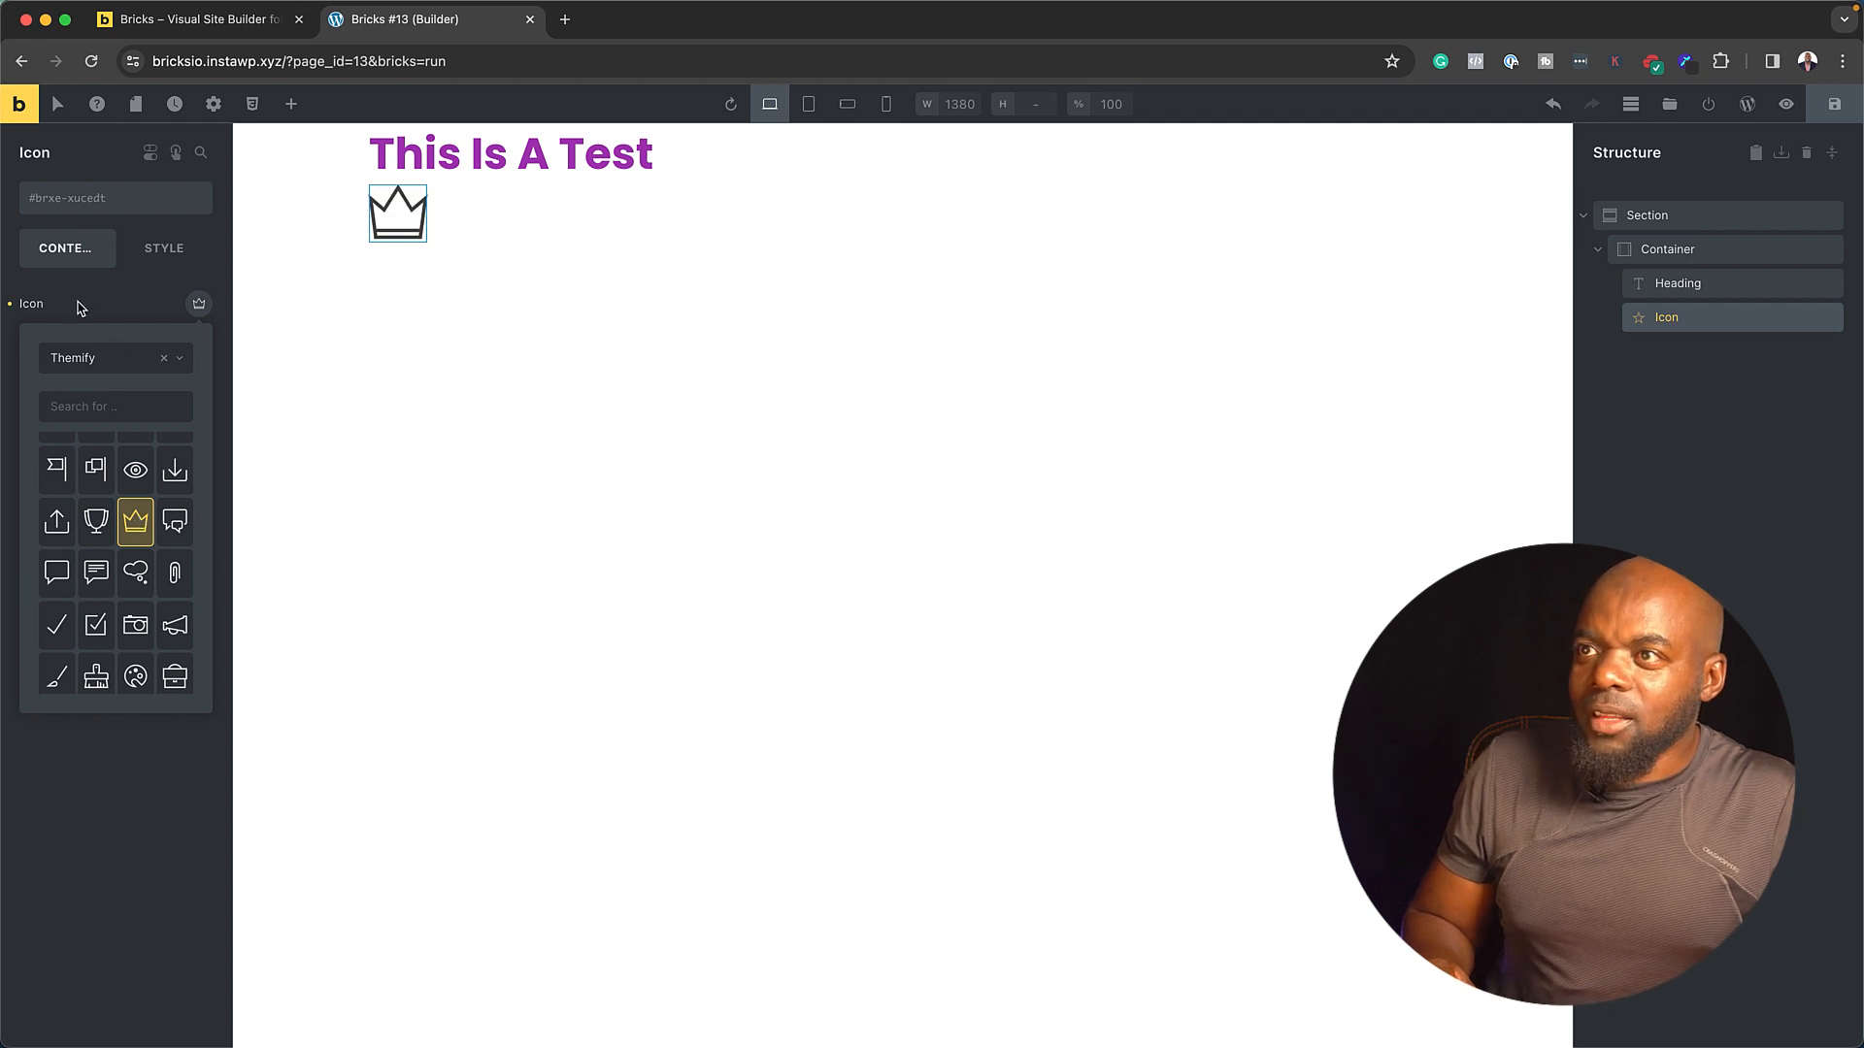
# - Switch the icon library to Fontawesome - Regular and choose the open folder as the icon
pyautogui.click(138, 366)
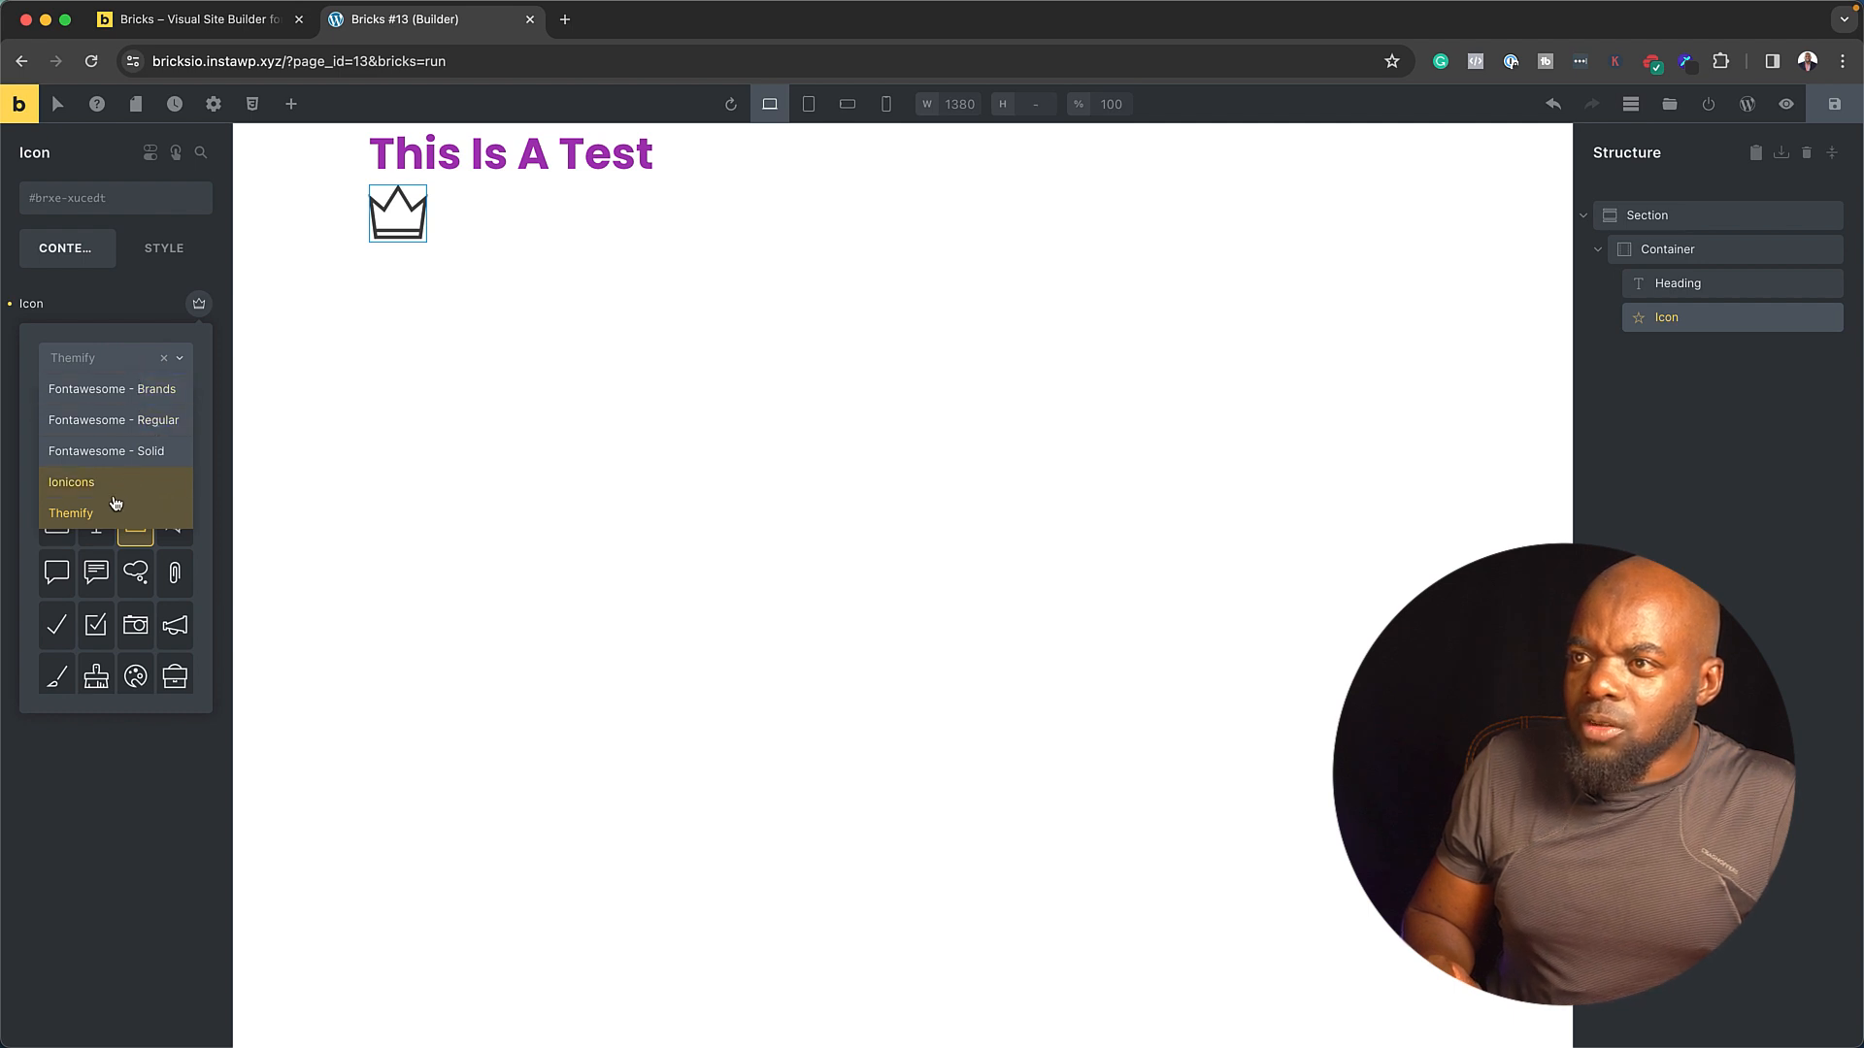
pyautogui.click(176, 425)
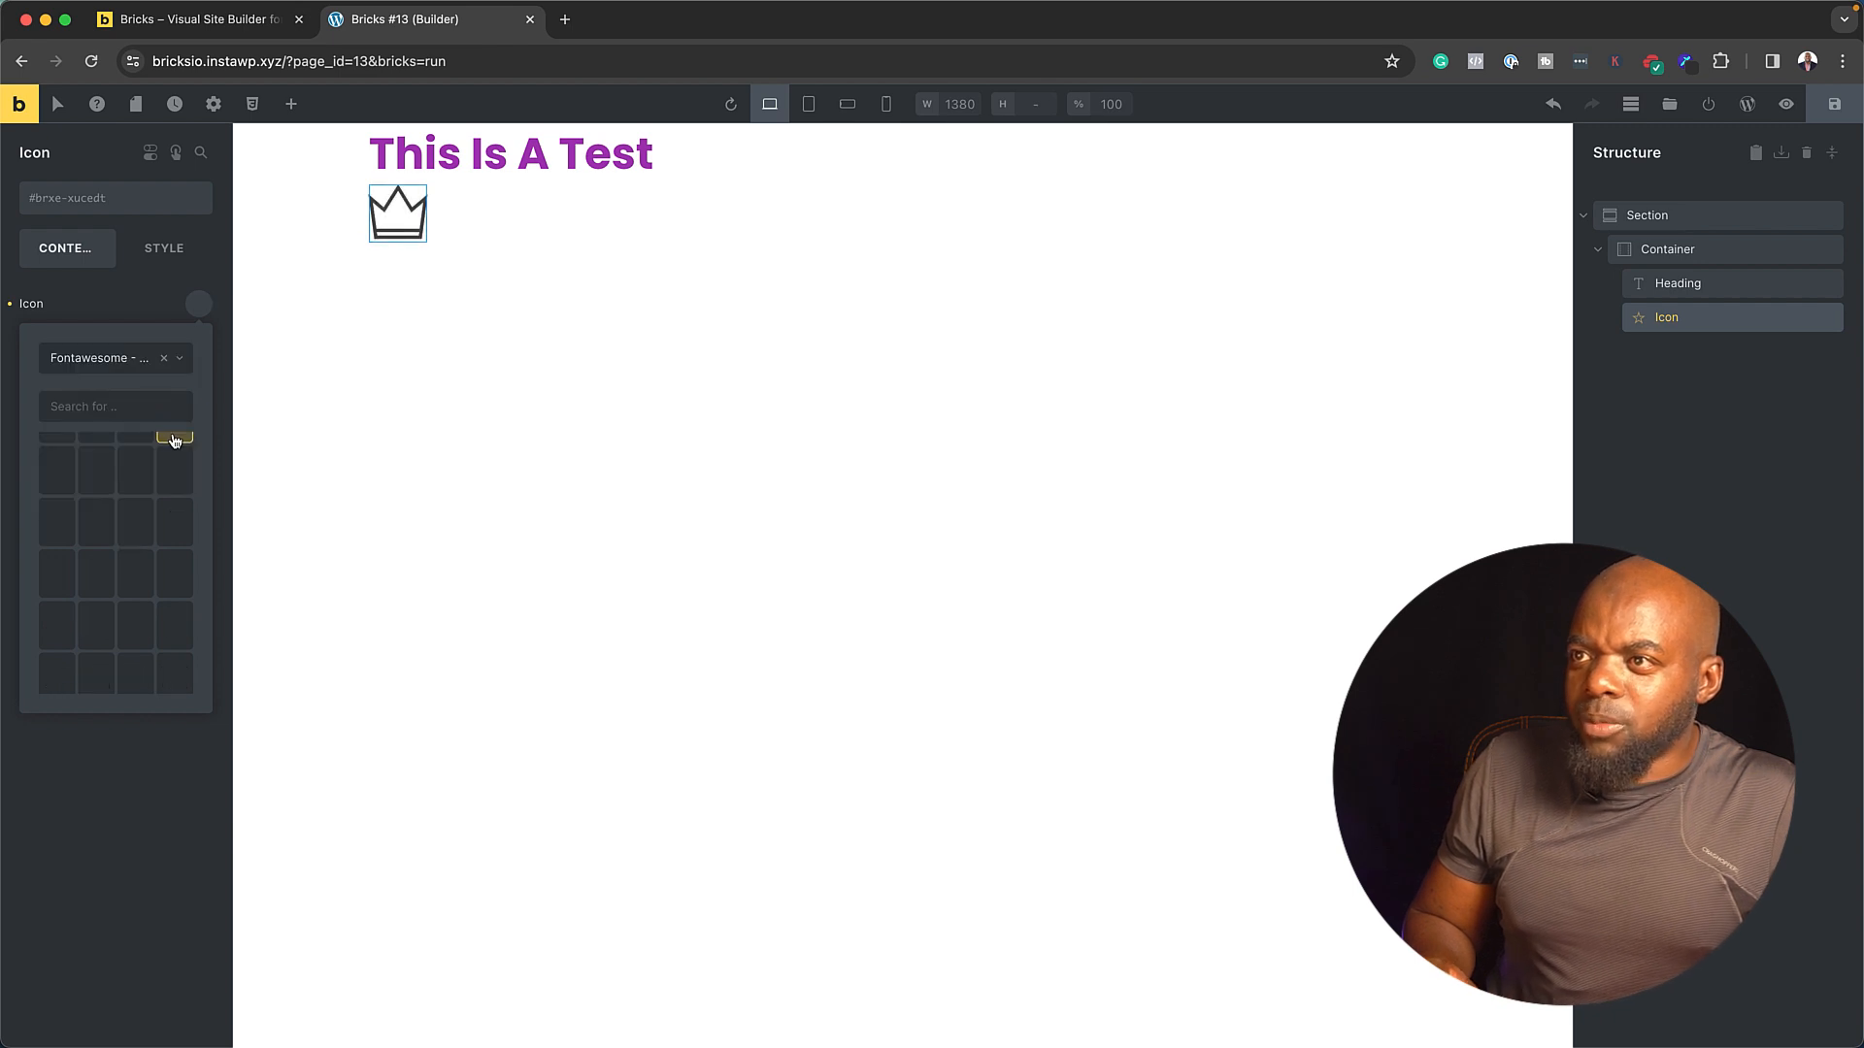
pyautogui.click(97, 524)
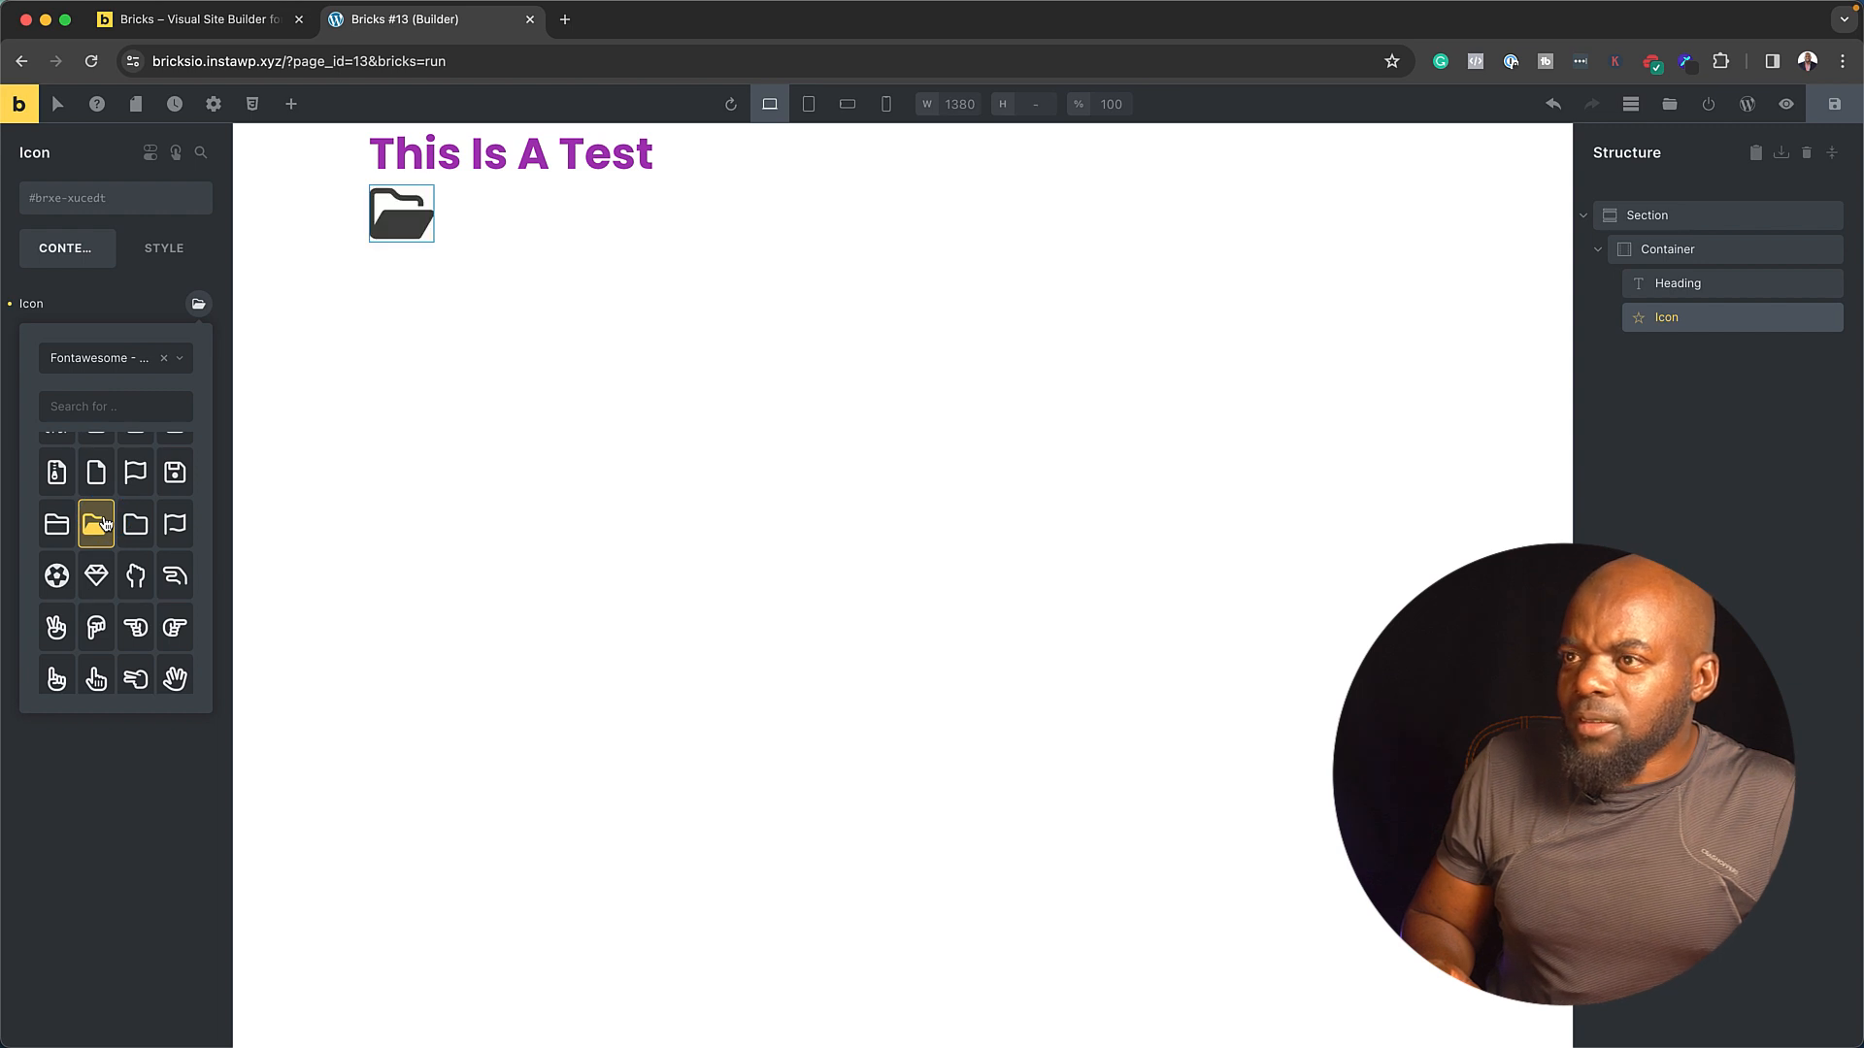
# - Close the icon picker and set the folder icon's color to red #f44336
pyautogui.press('super+z')
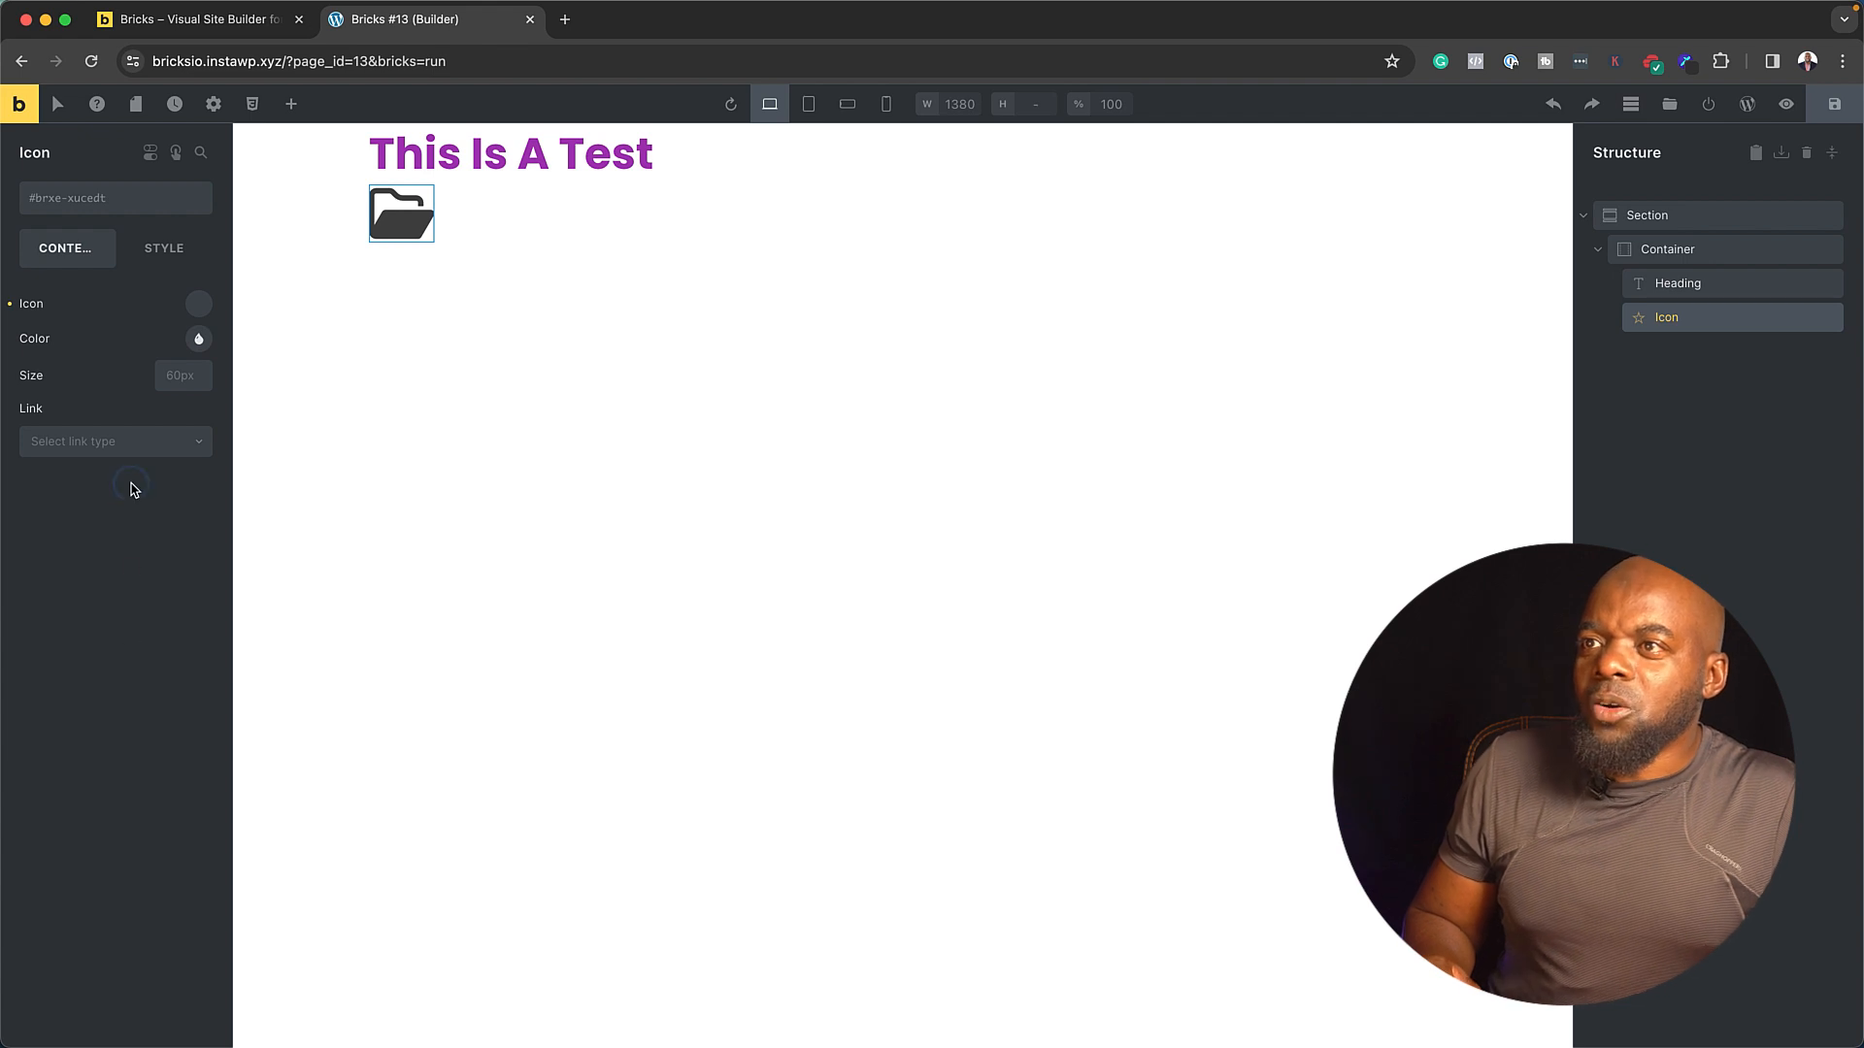
pyautogui.click(199, 340)
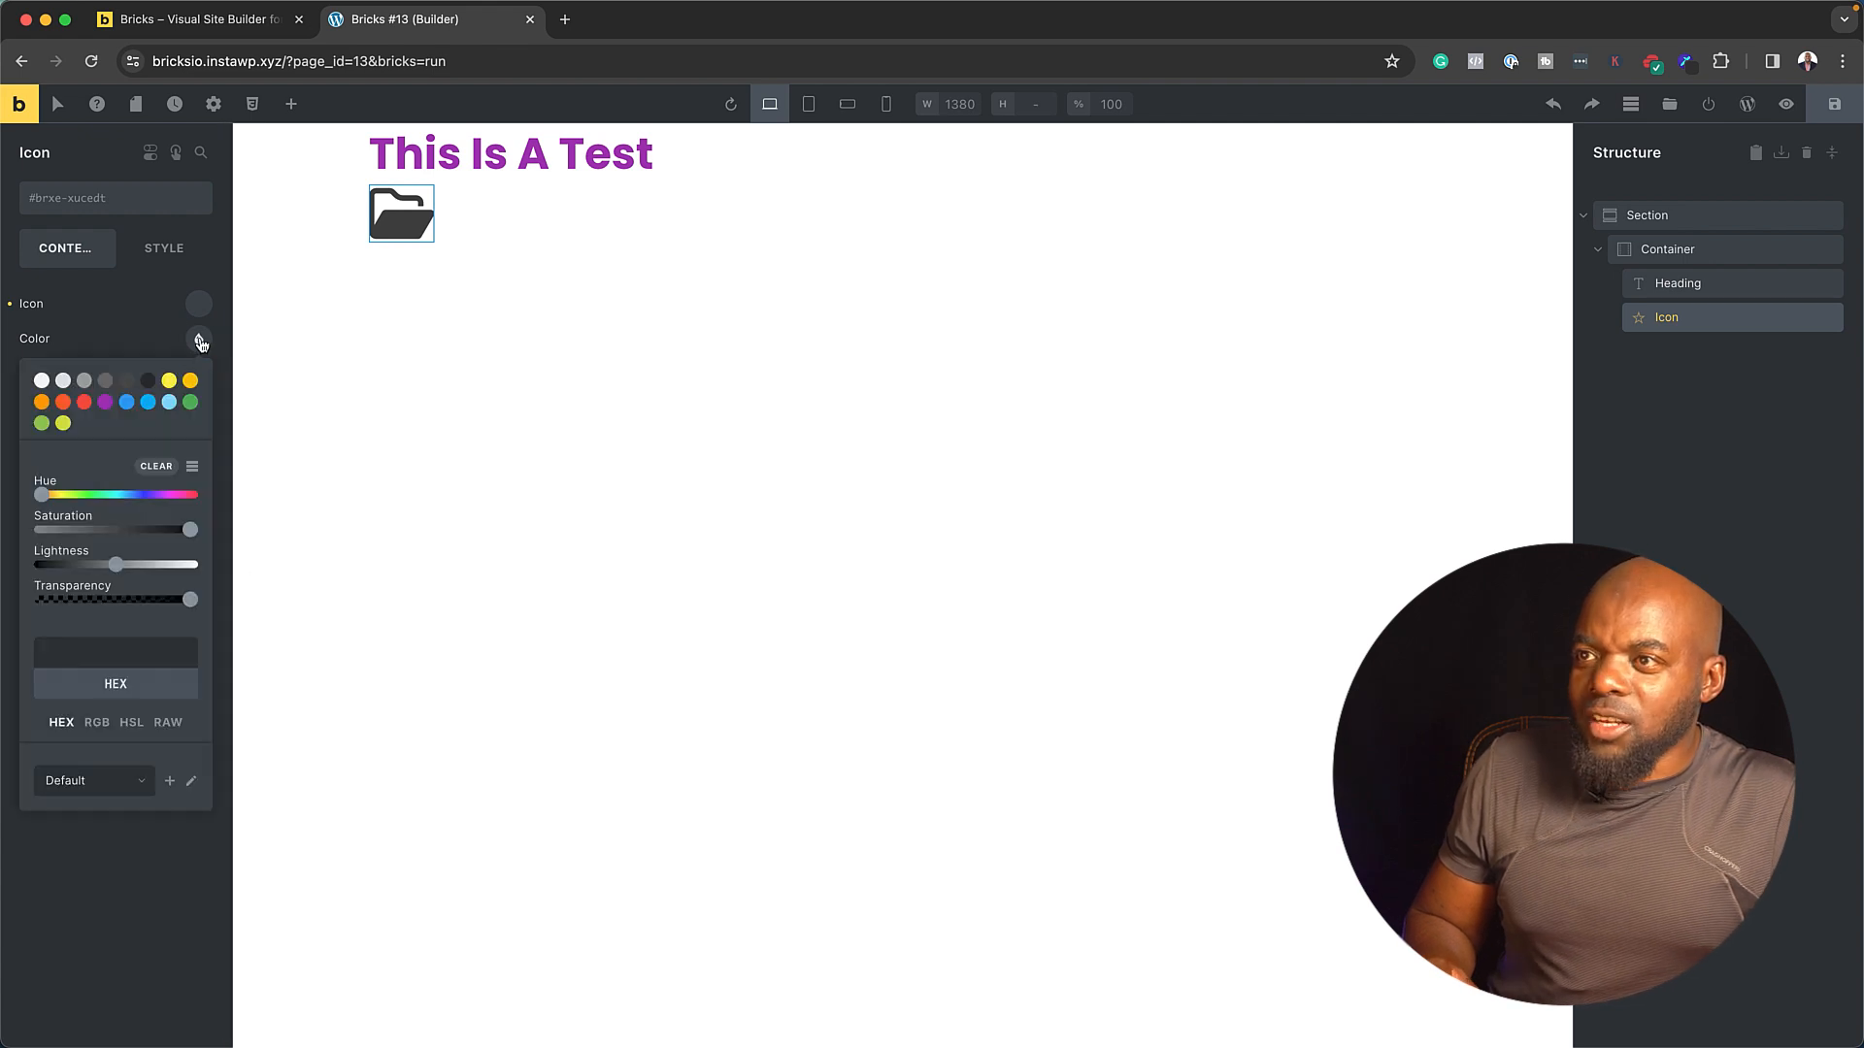
pyautogui.click(85, 403)
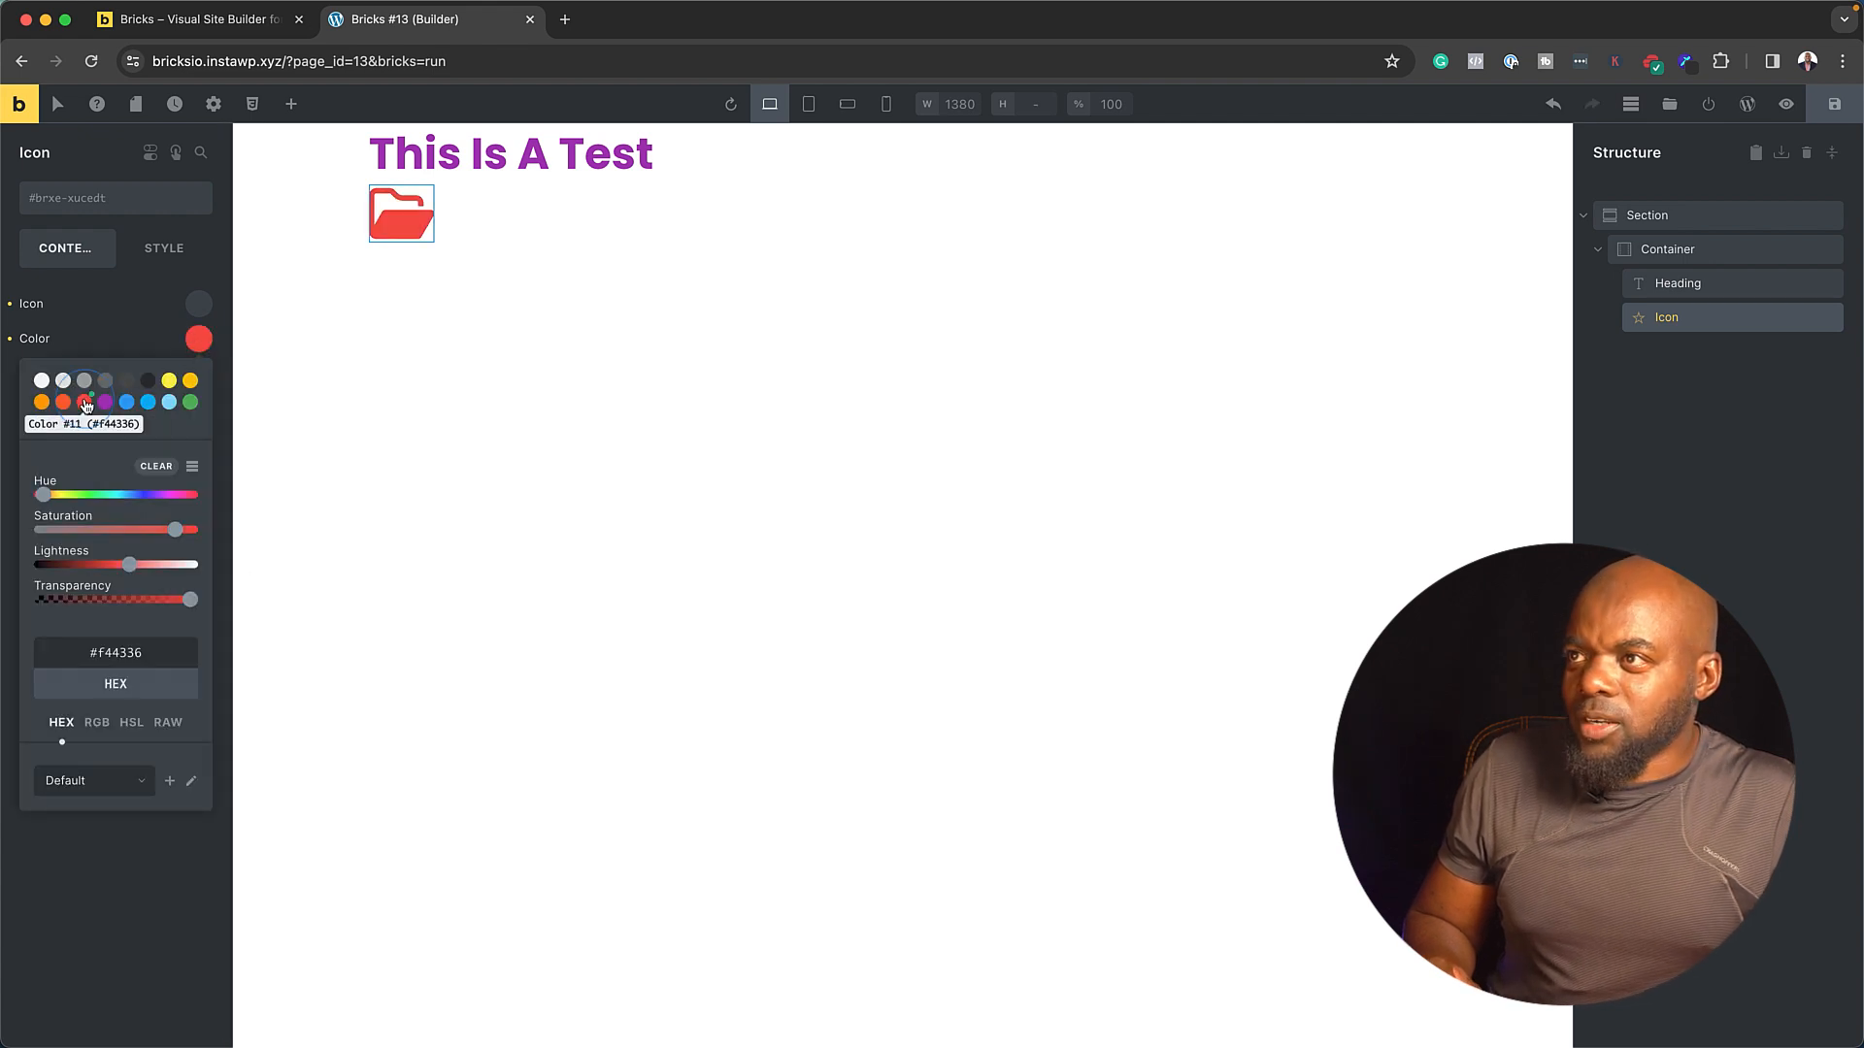
pyautogui.click(86, 893)
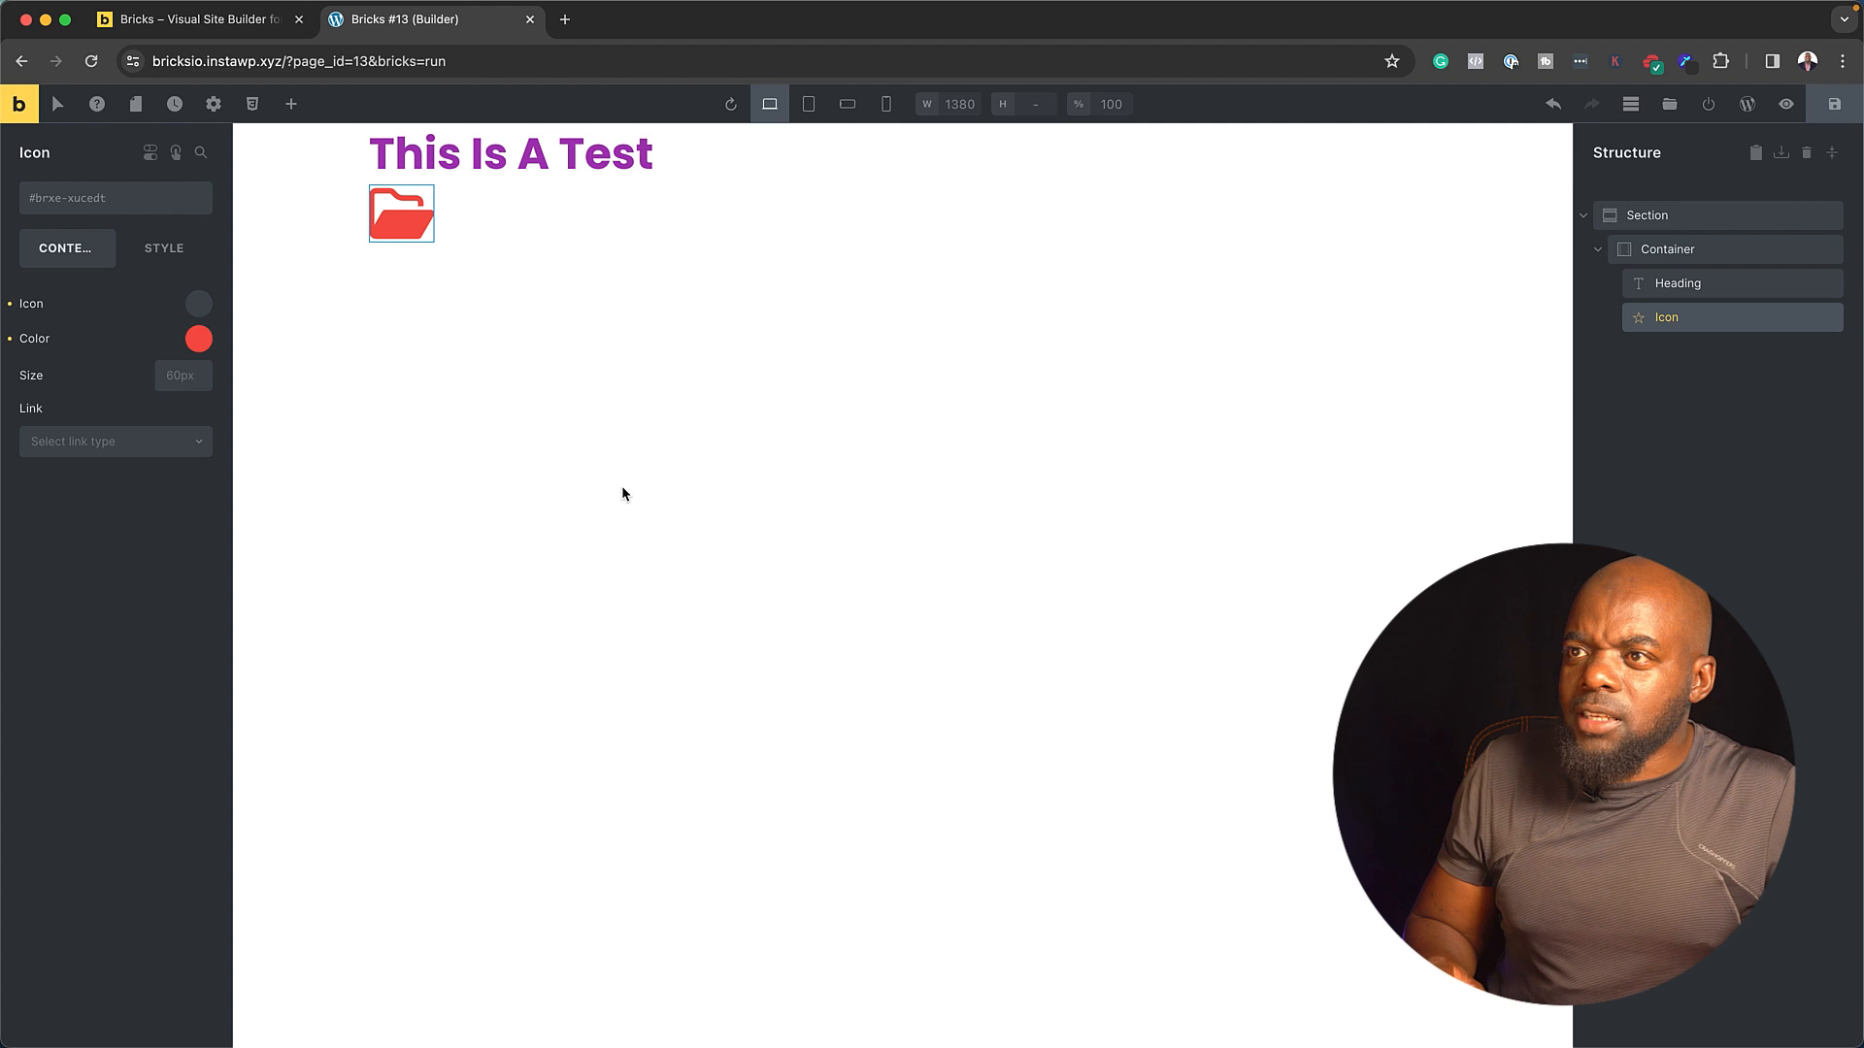
# - Add a new section below the one holding the heading and icon
pyautogui.click(760, 228)
pyautogui.moveTo(873, 245)
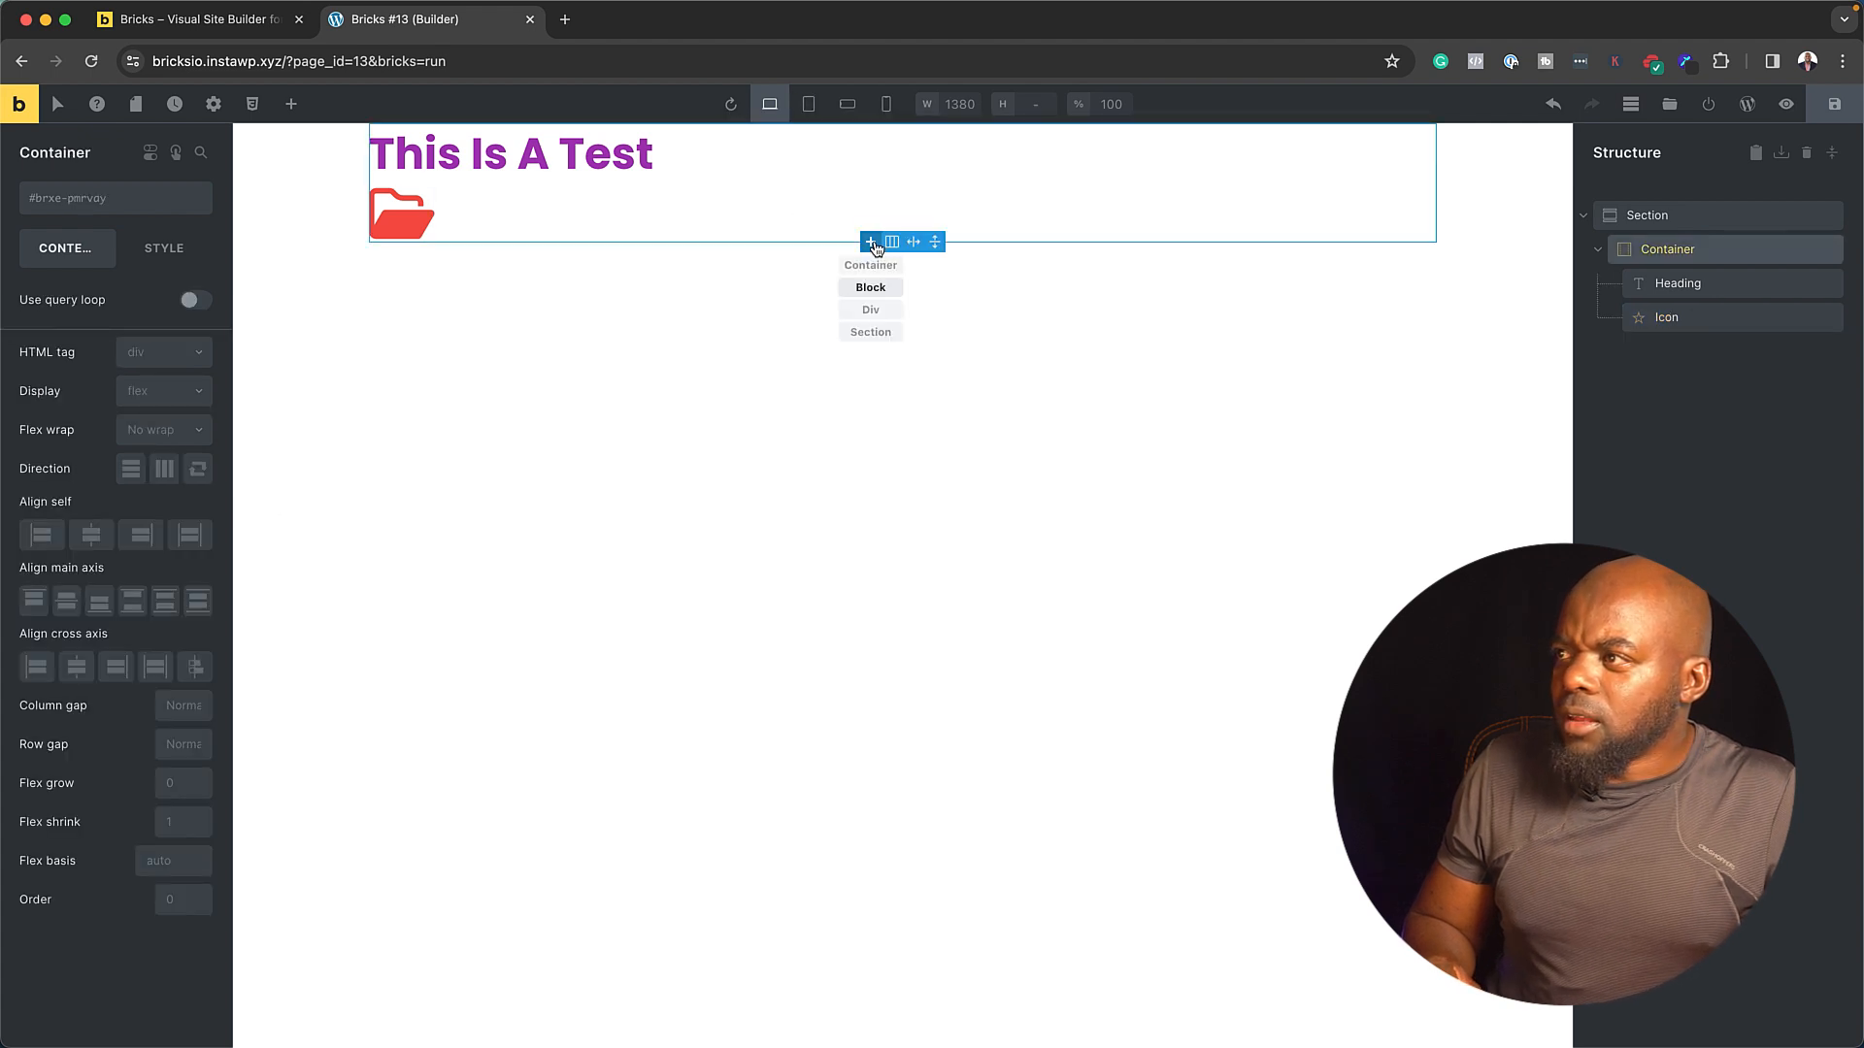
pyautogui.click(886, 340)
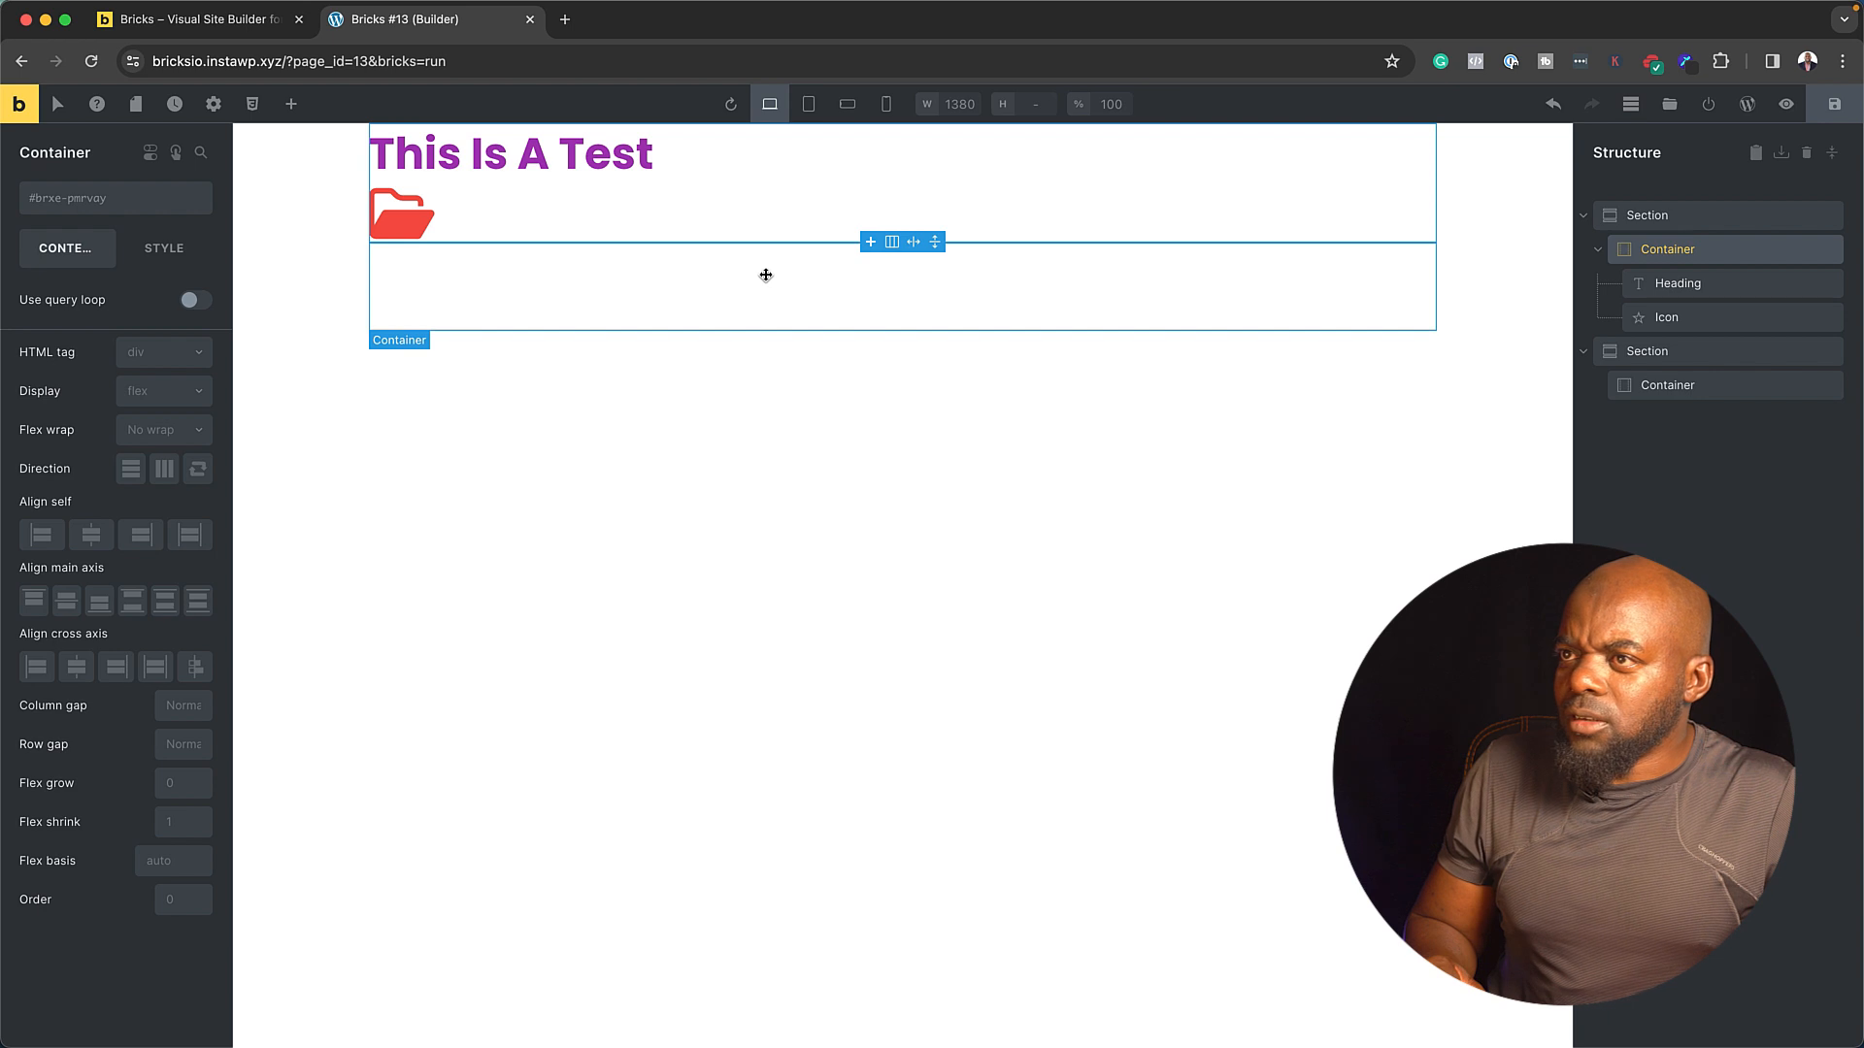
# - Add an Image element to the new section's container and insert shoes-1897708_640.jpg from the media library
pyautogui.click(496, 553)
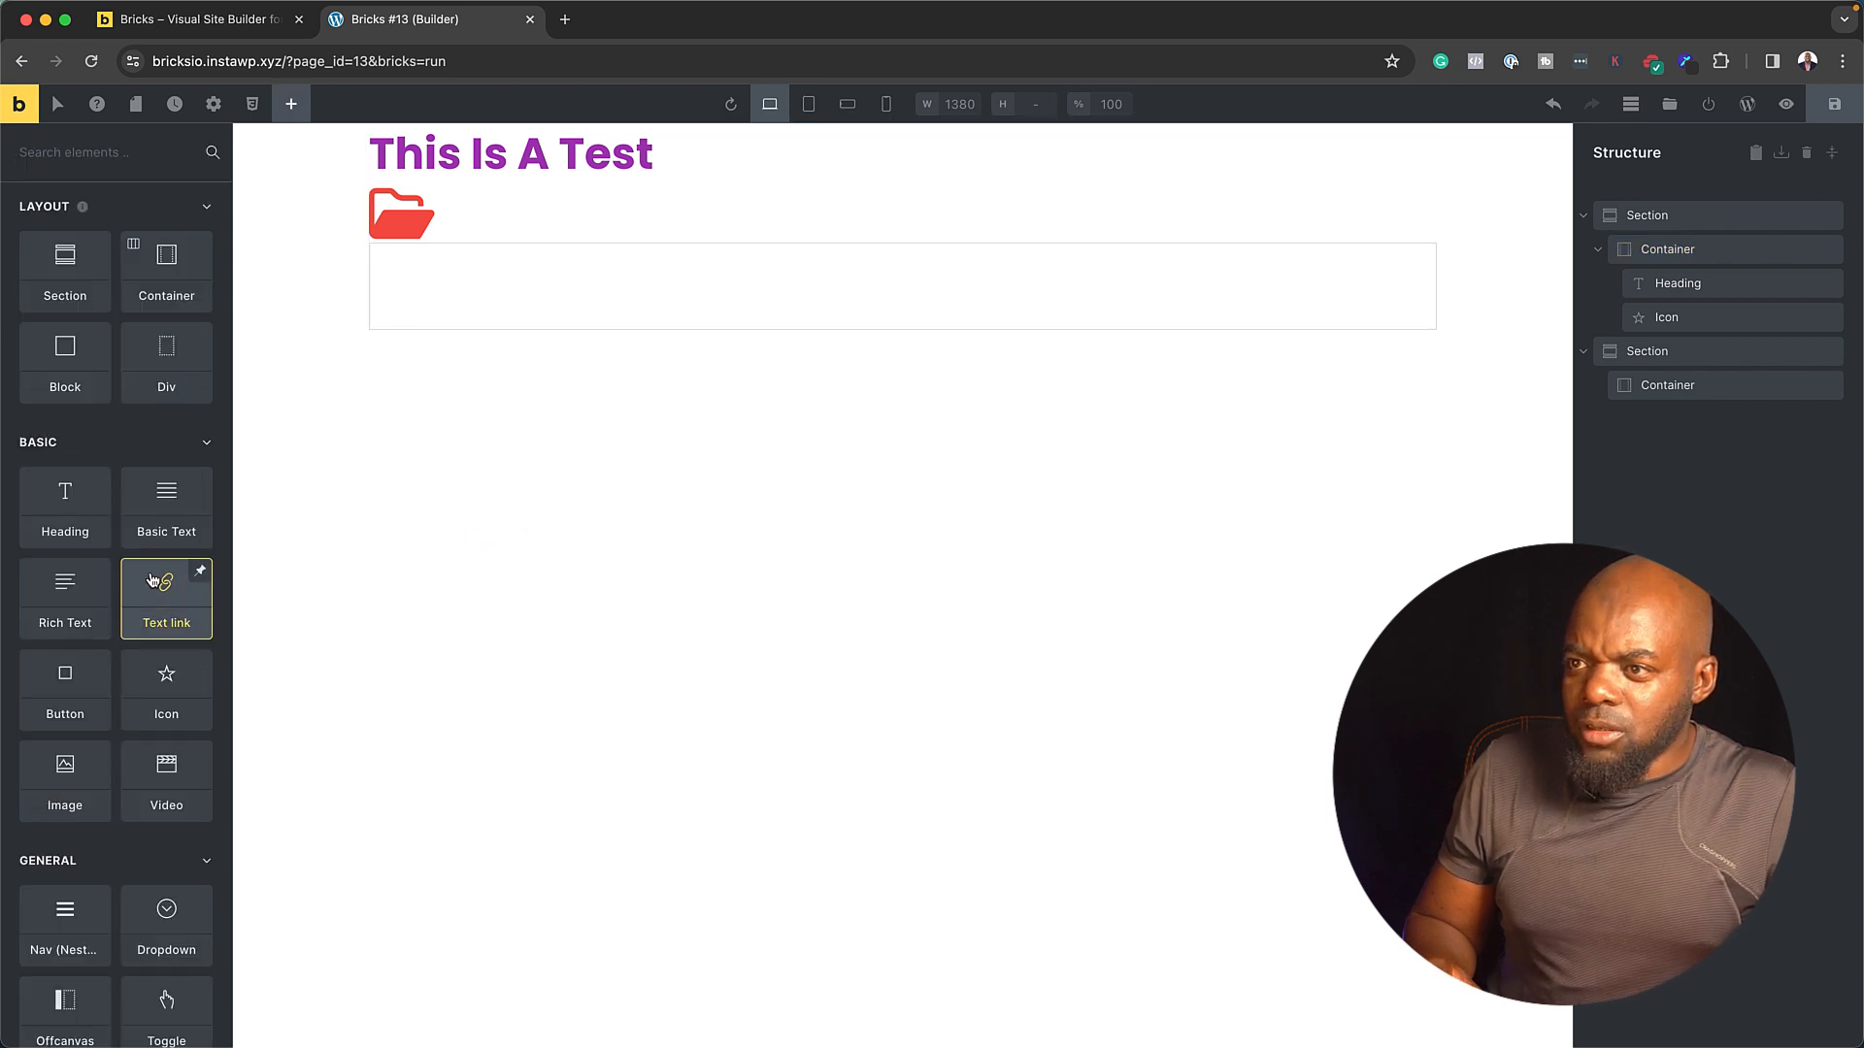
pyautogui.moveTo(63, 769); pyautogui.dragTo(769, 265)
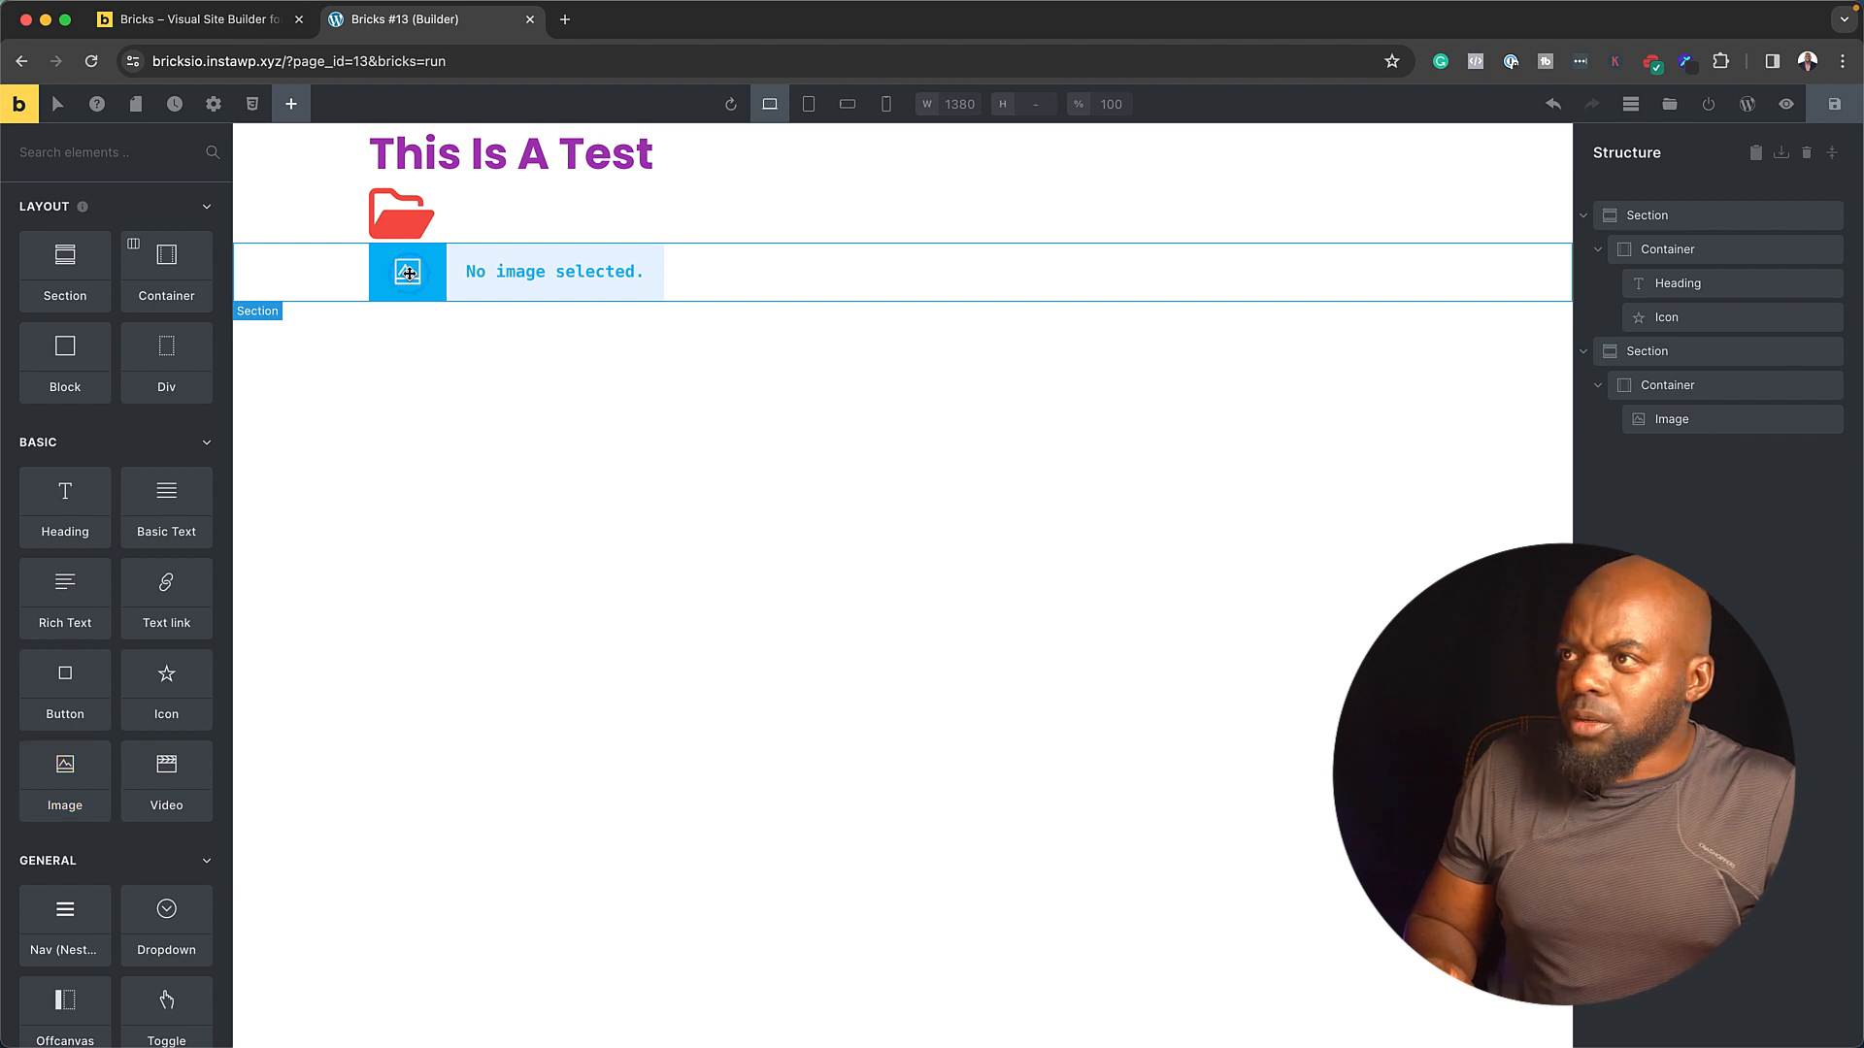
pyautogui.click(407, 274)
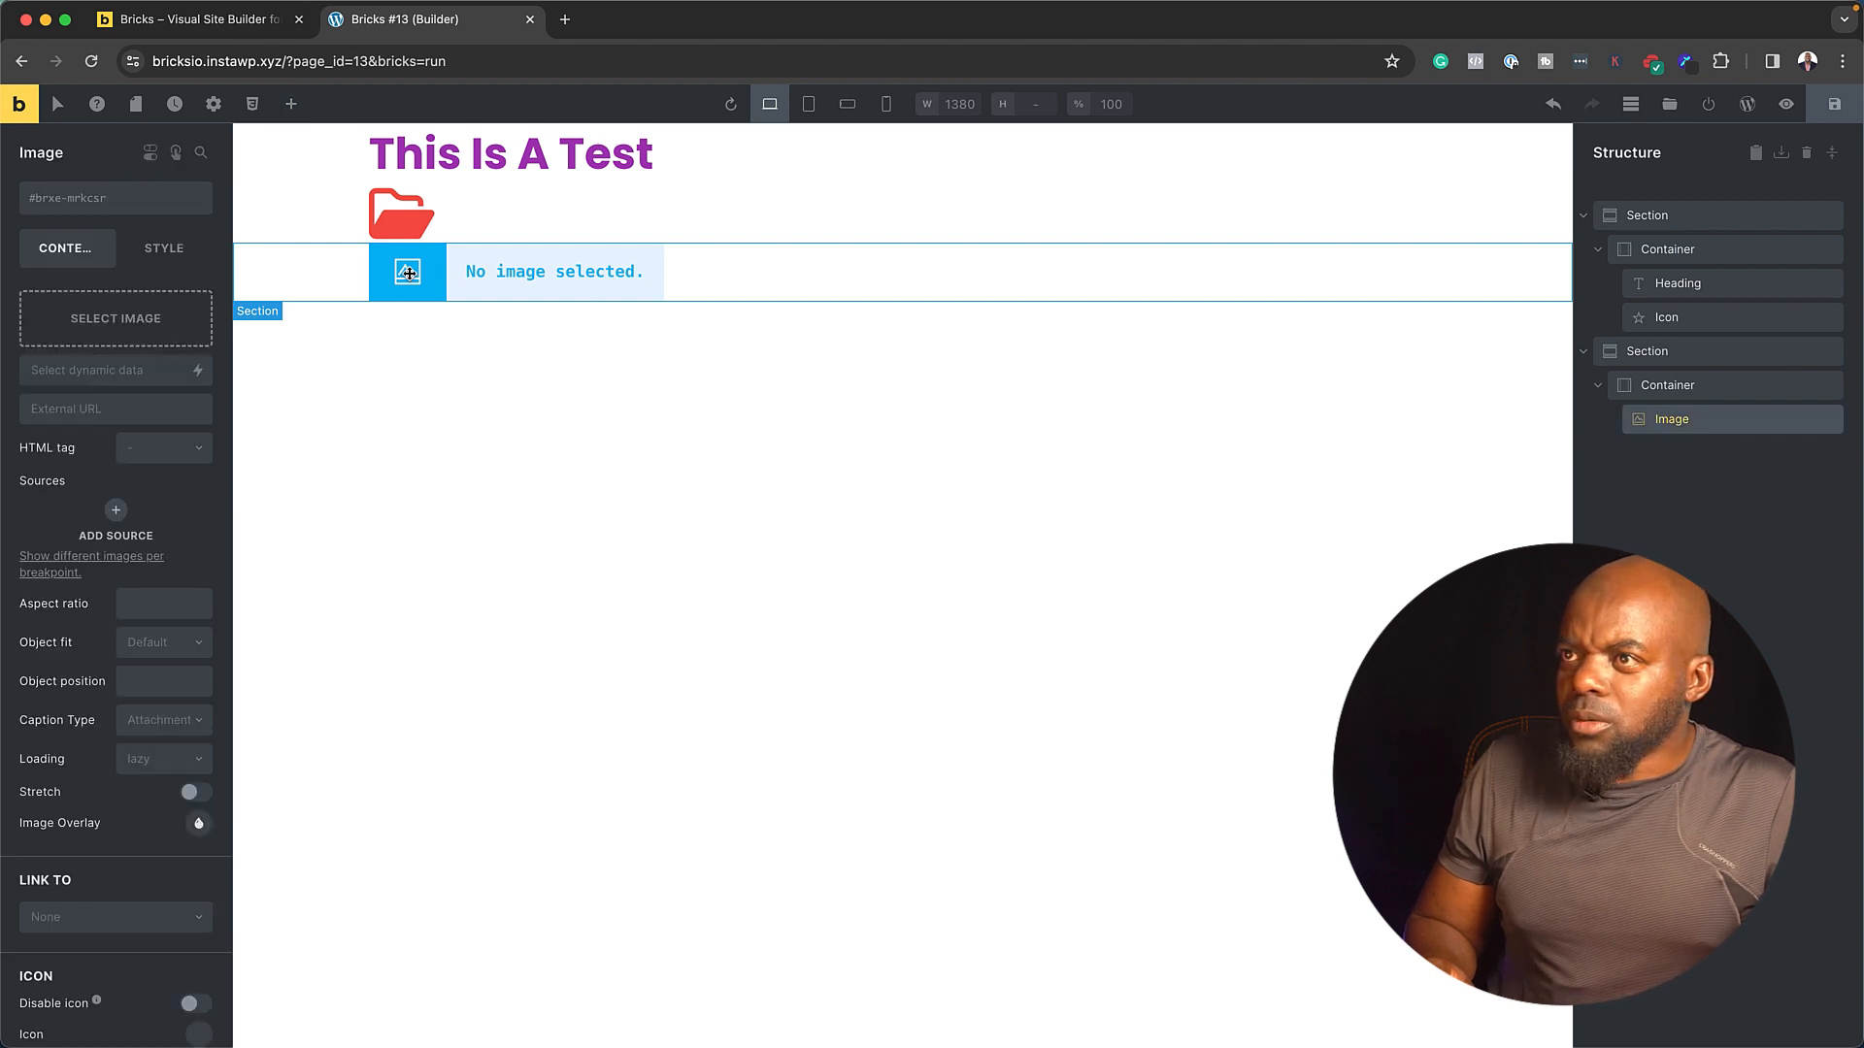
pyautogui.click(116, 320)
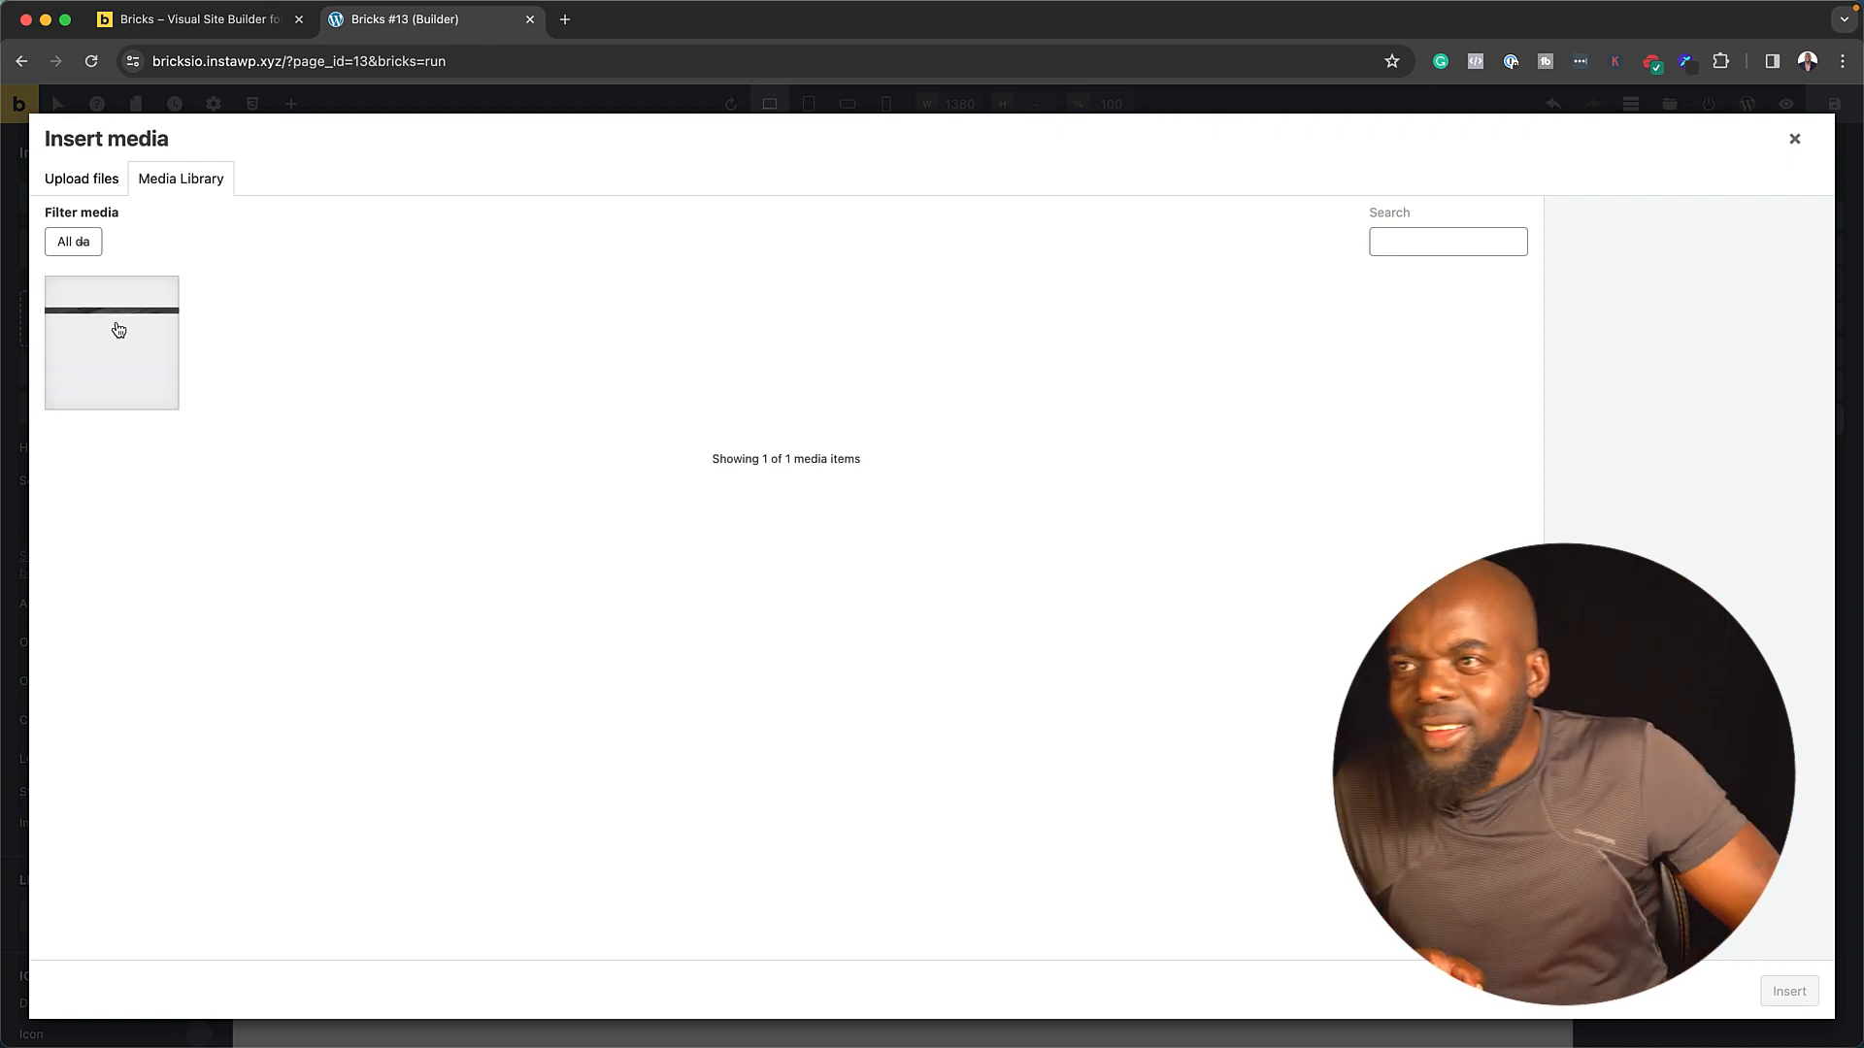
pyautogui.click(129, 336)
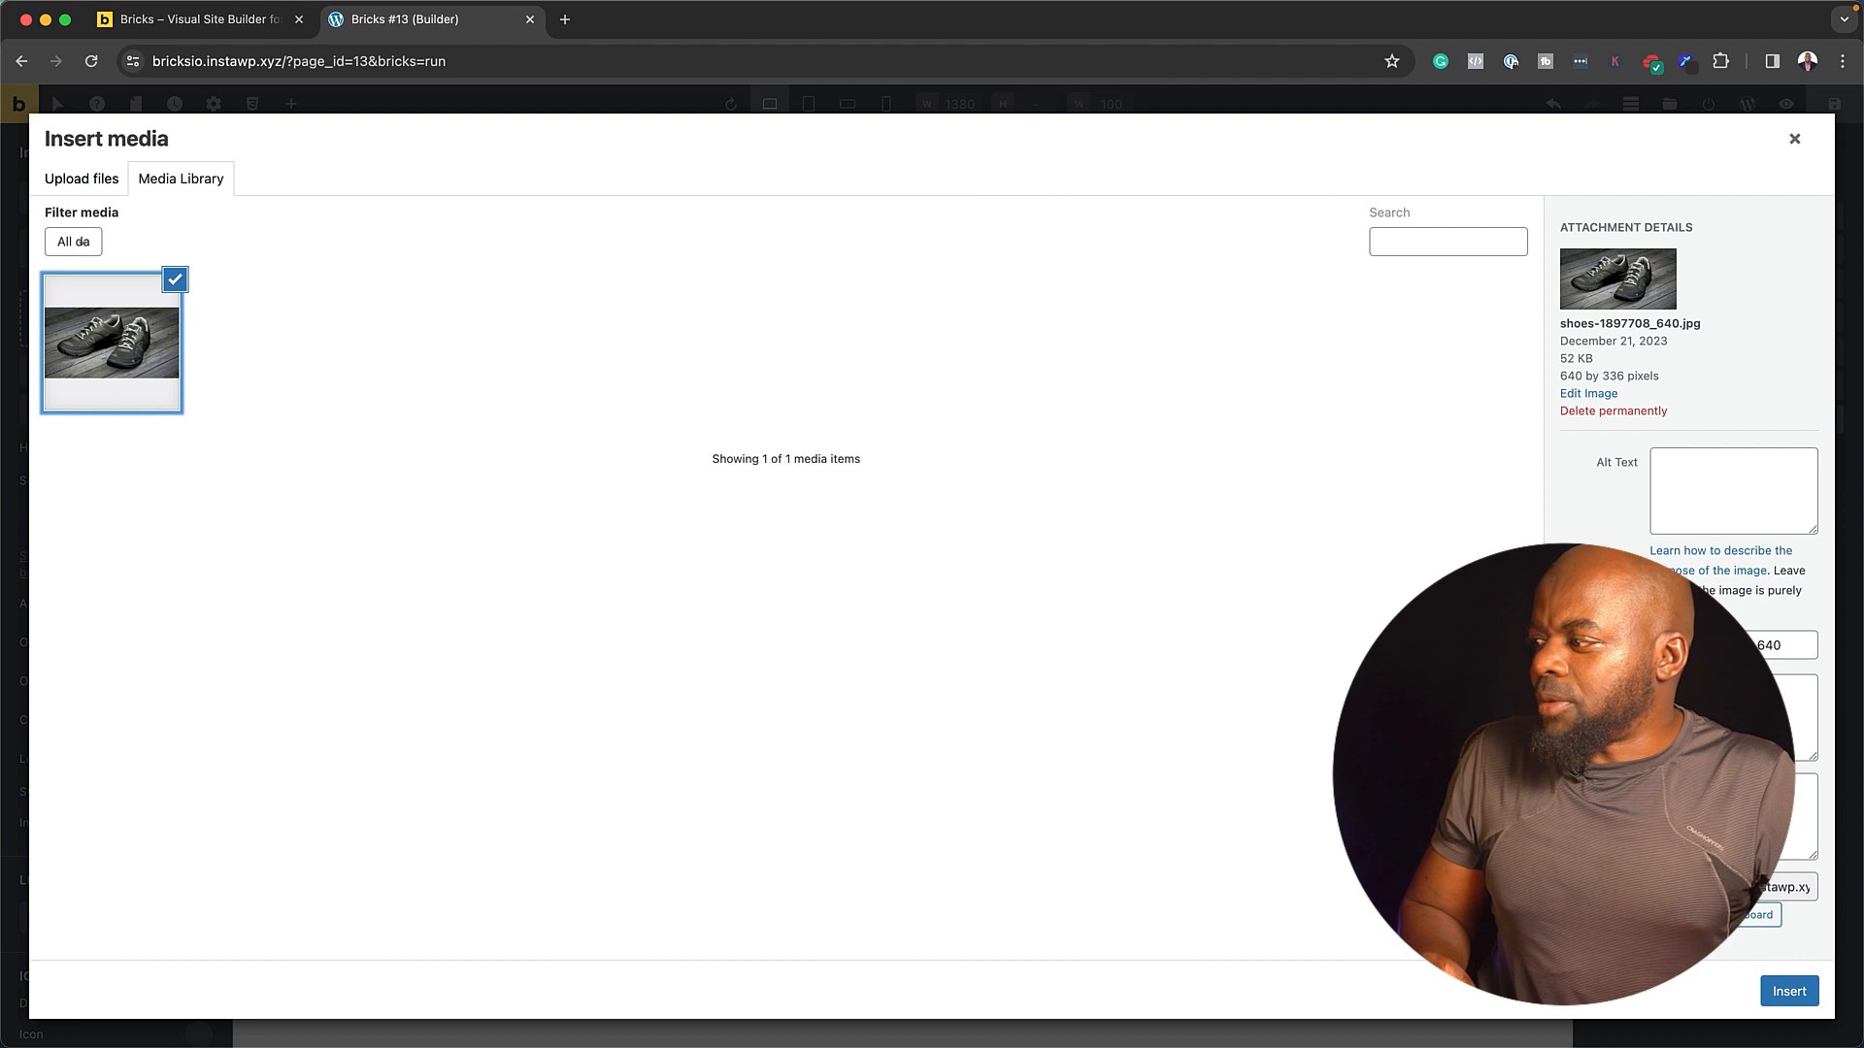
pyautogui.click(1796, 994)
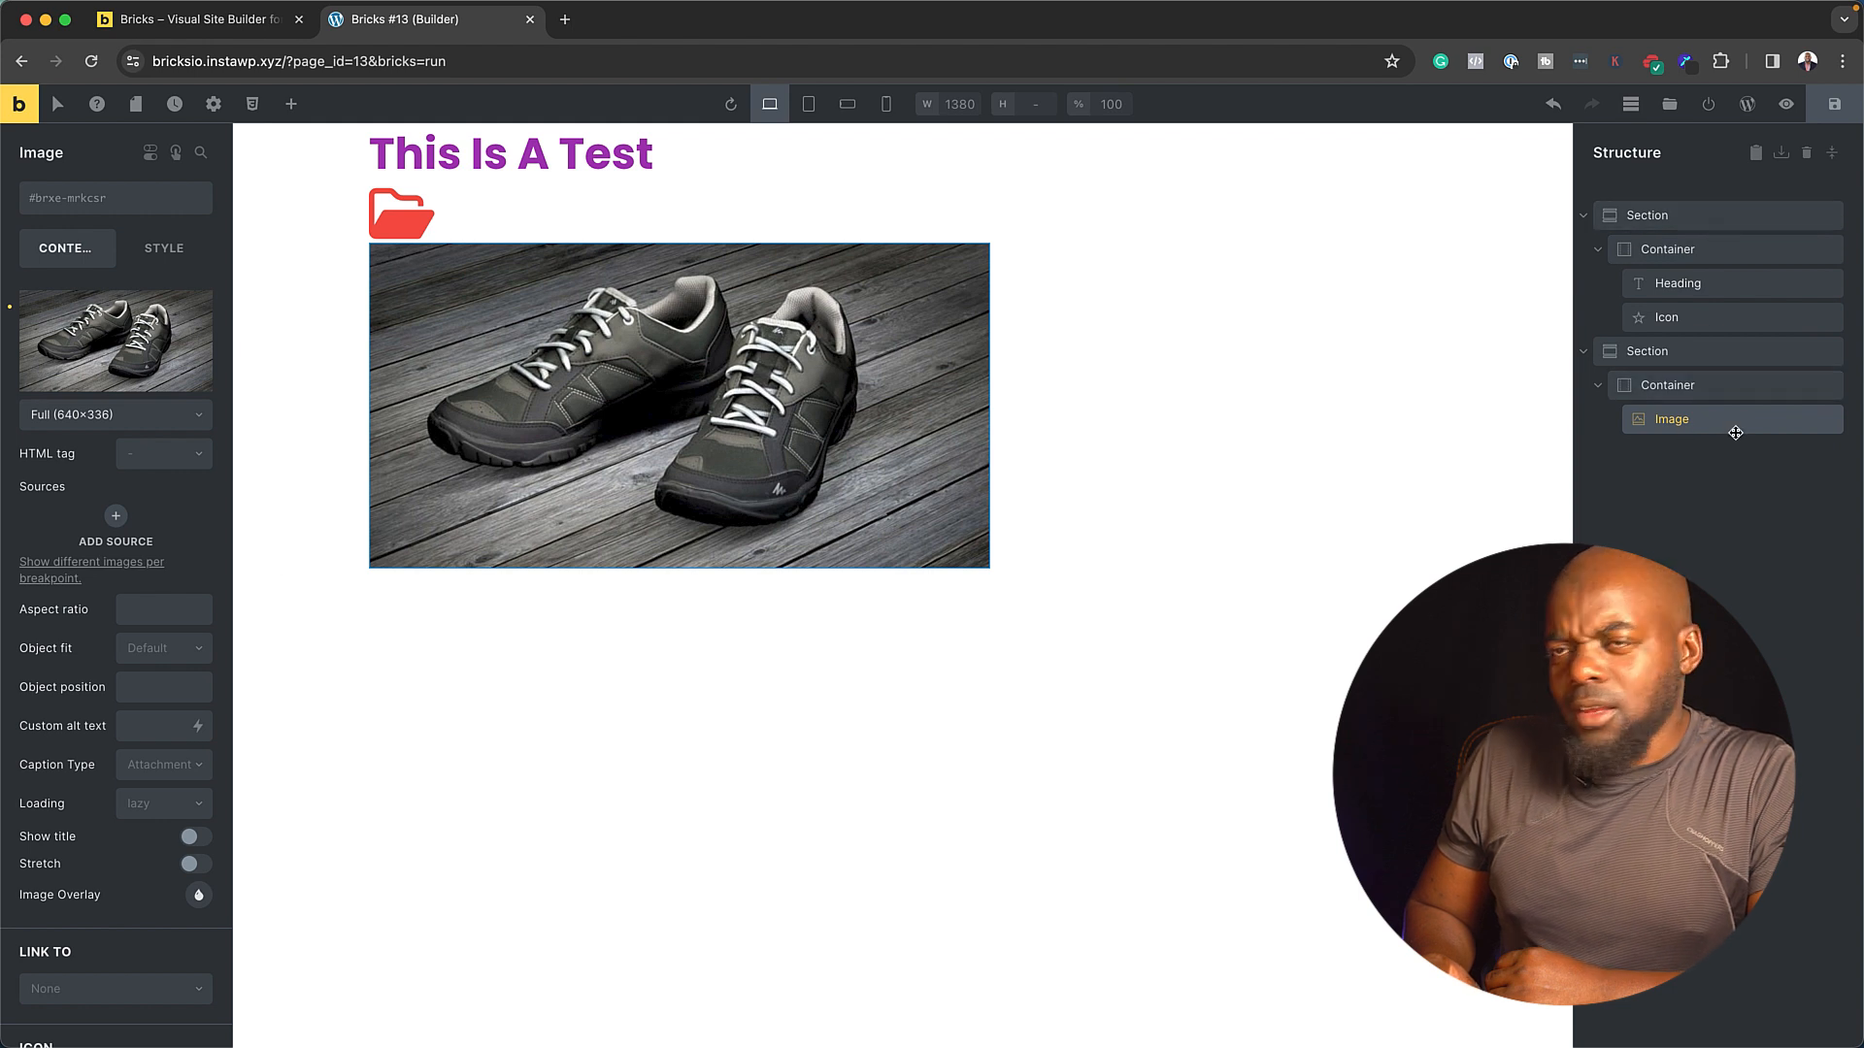
pyautogui.click(1698, 389)
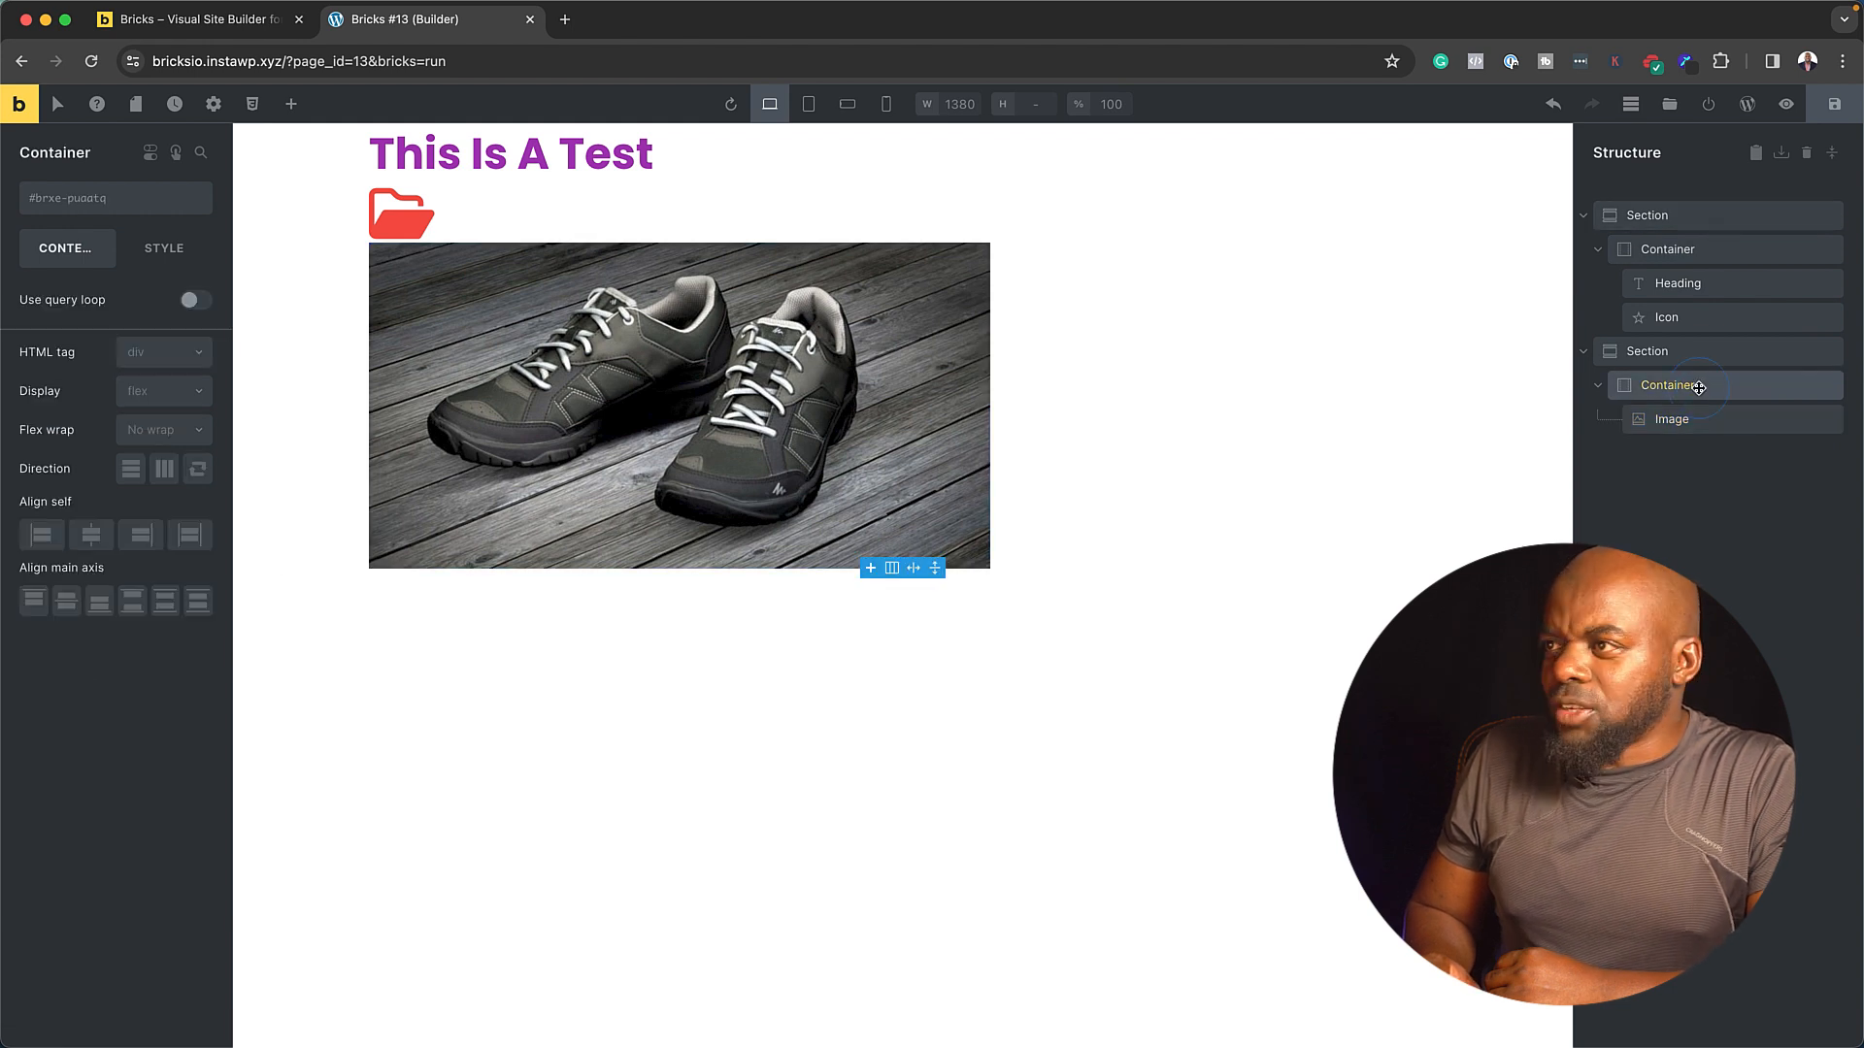
pyautogui.click(1715, 424)
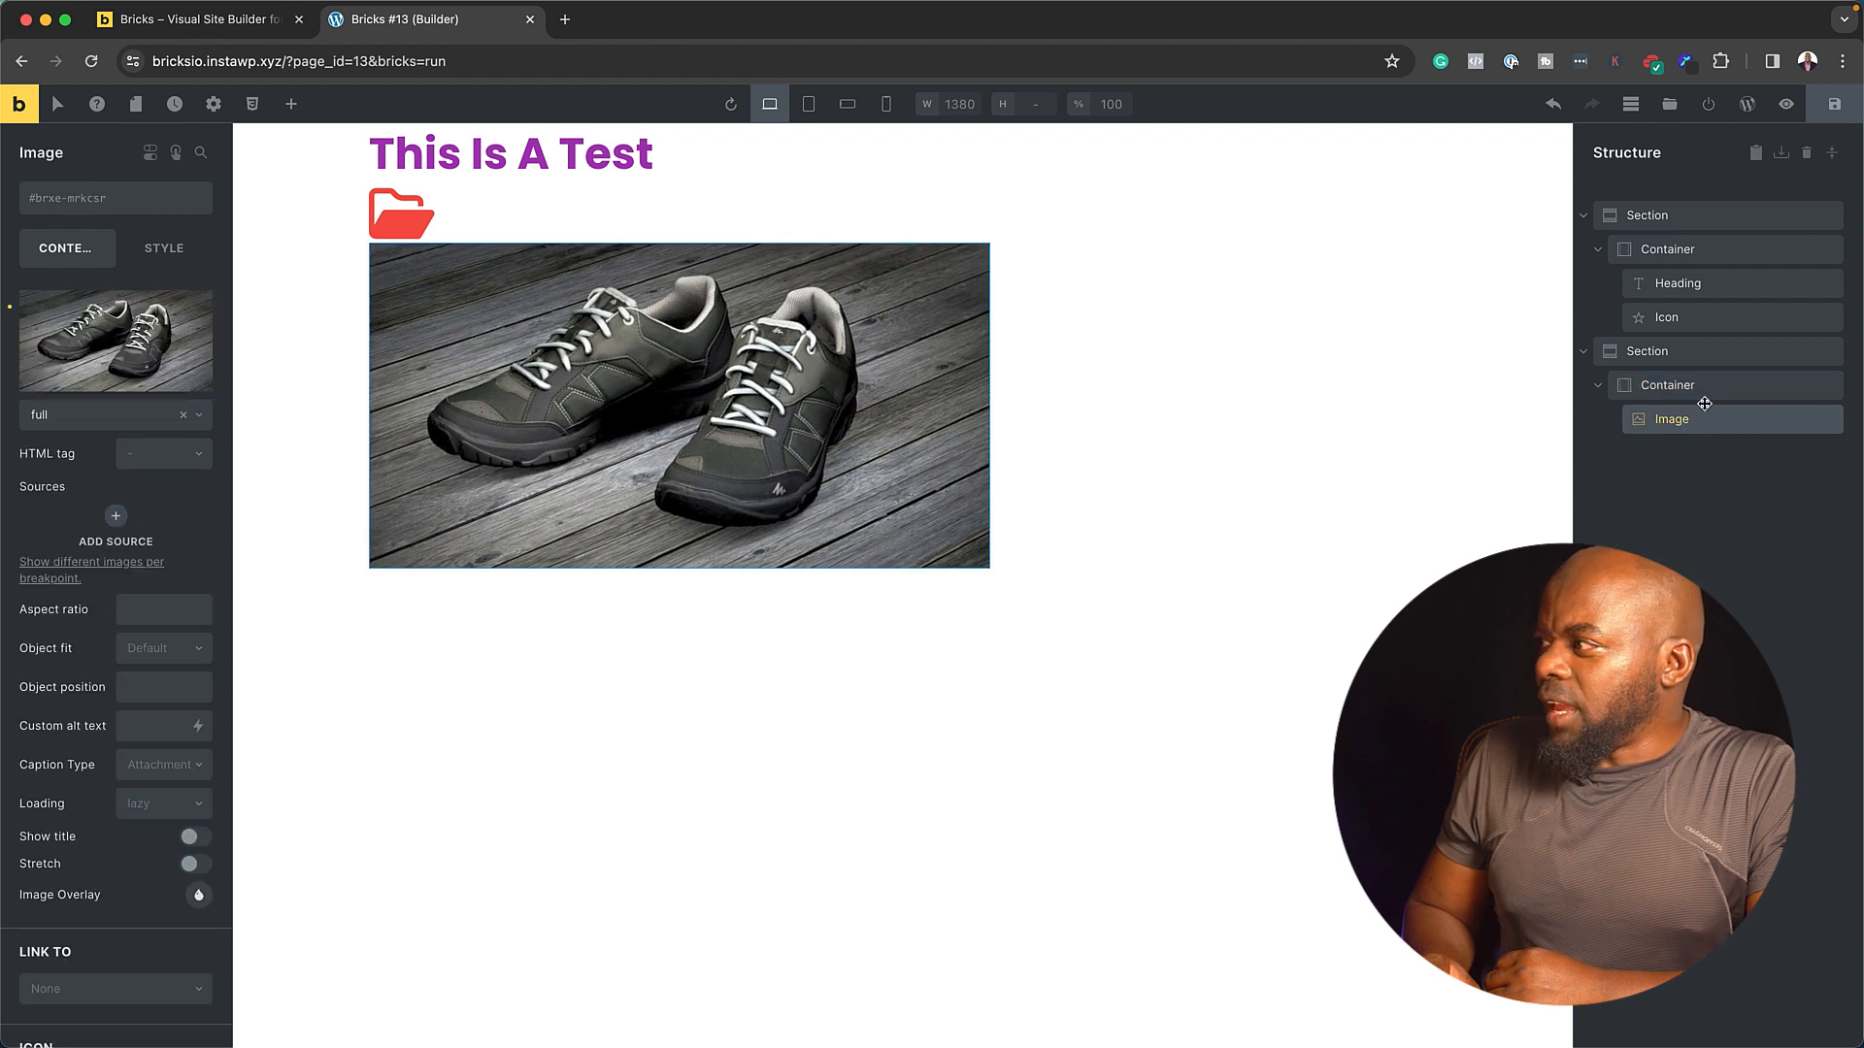
pyautogui.click(1700, 384)
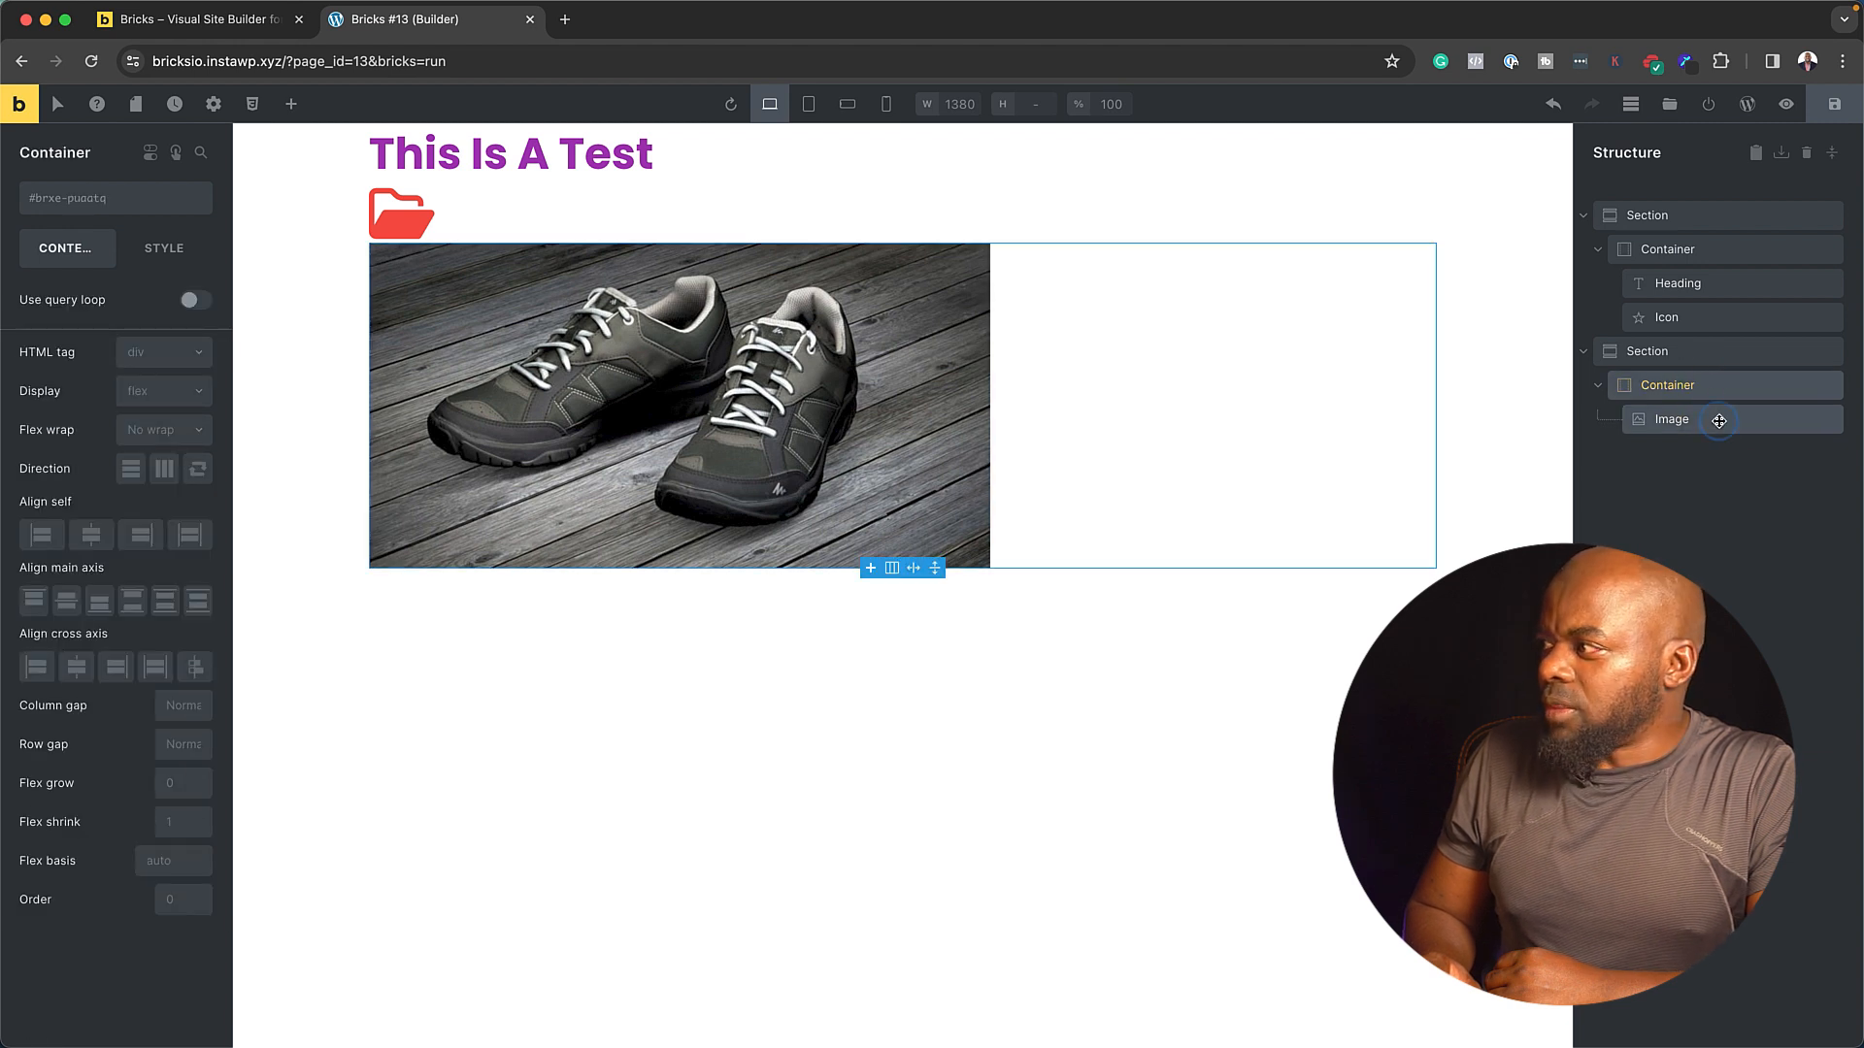
# - Try the Show title option on the shoe image and turn it off again
pyautogui.click(1715, 419)
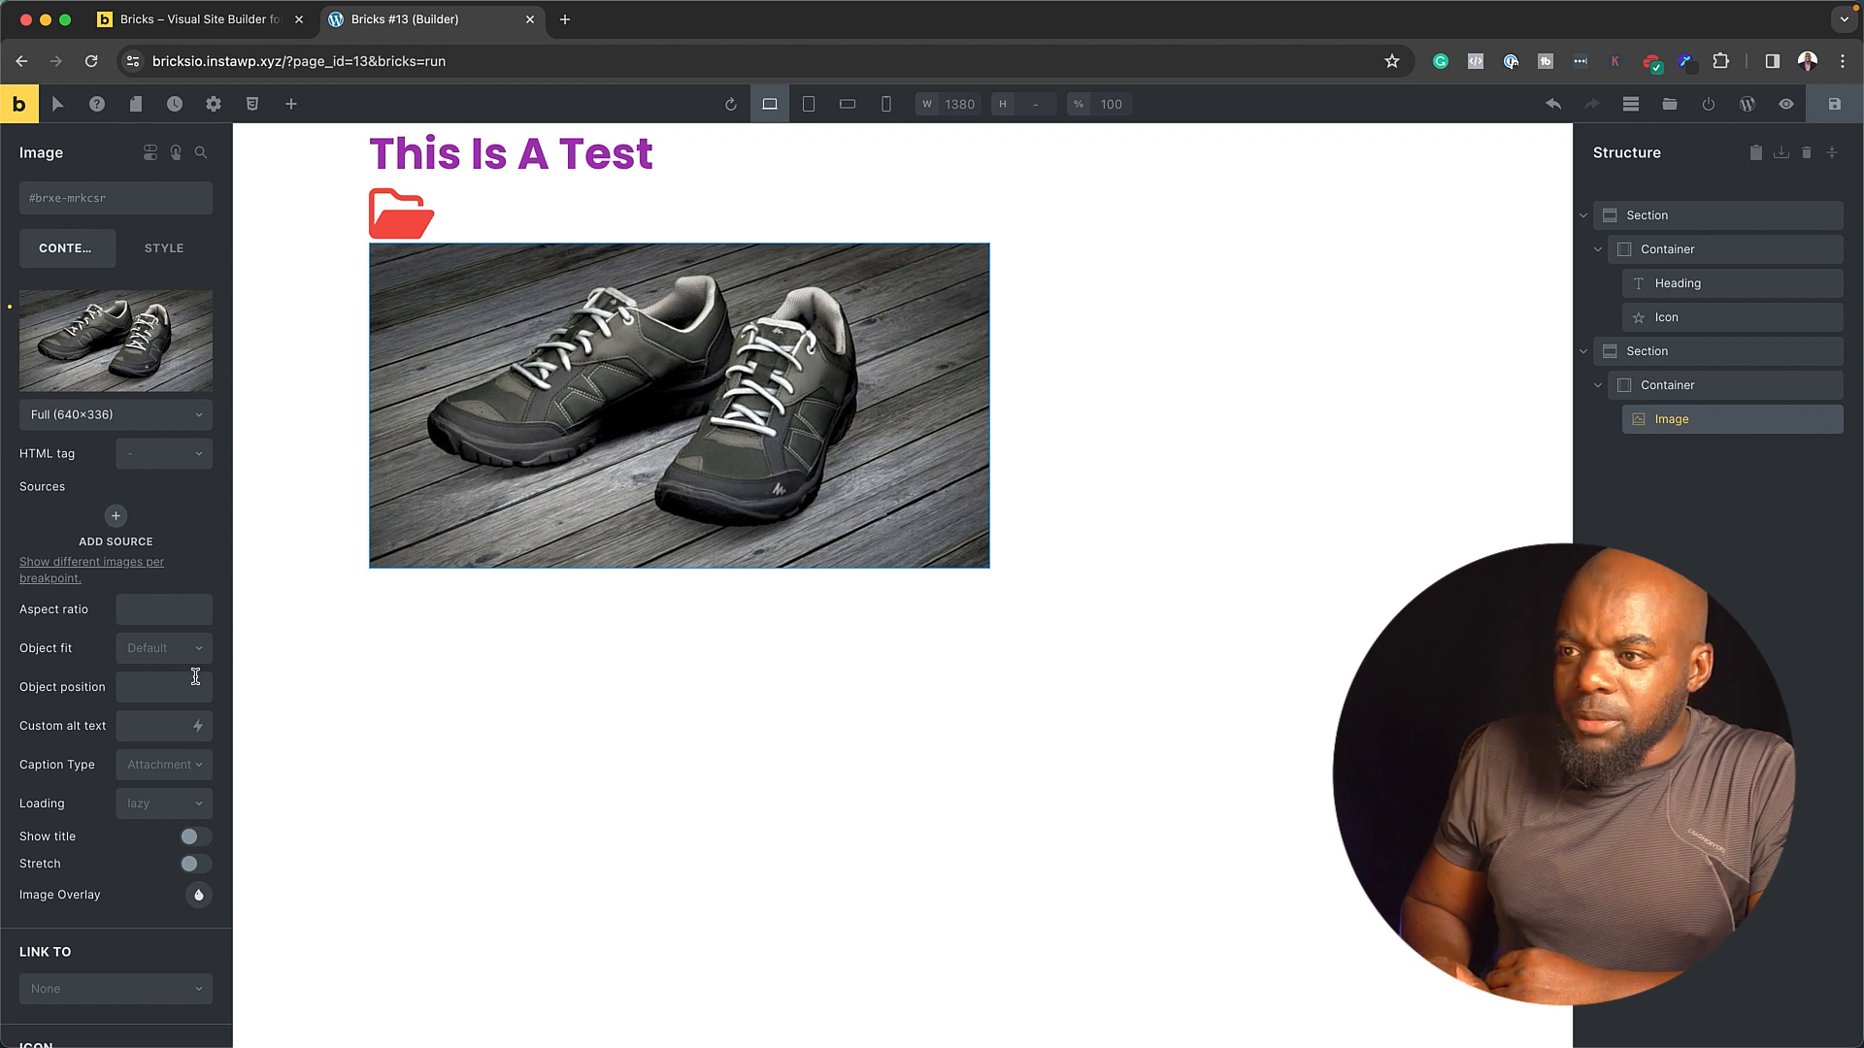
pyautogui.click(195, 836)
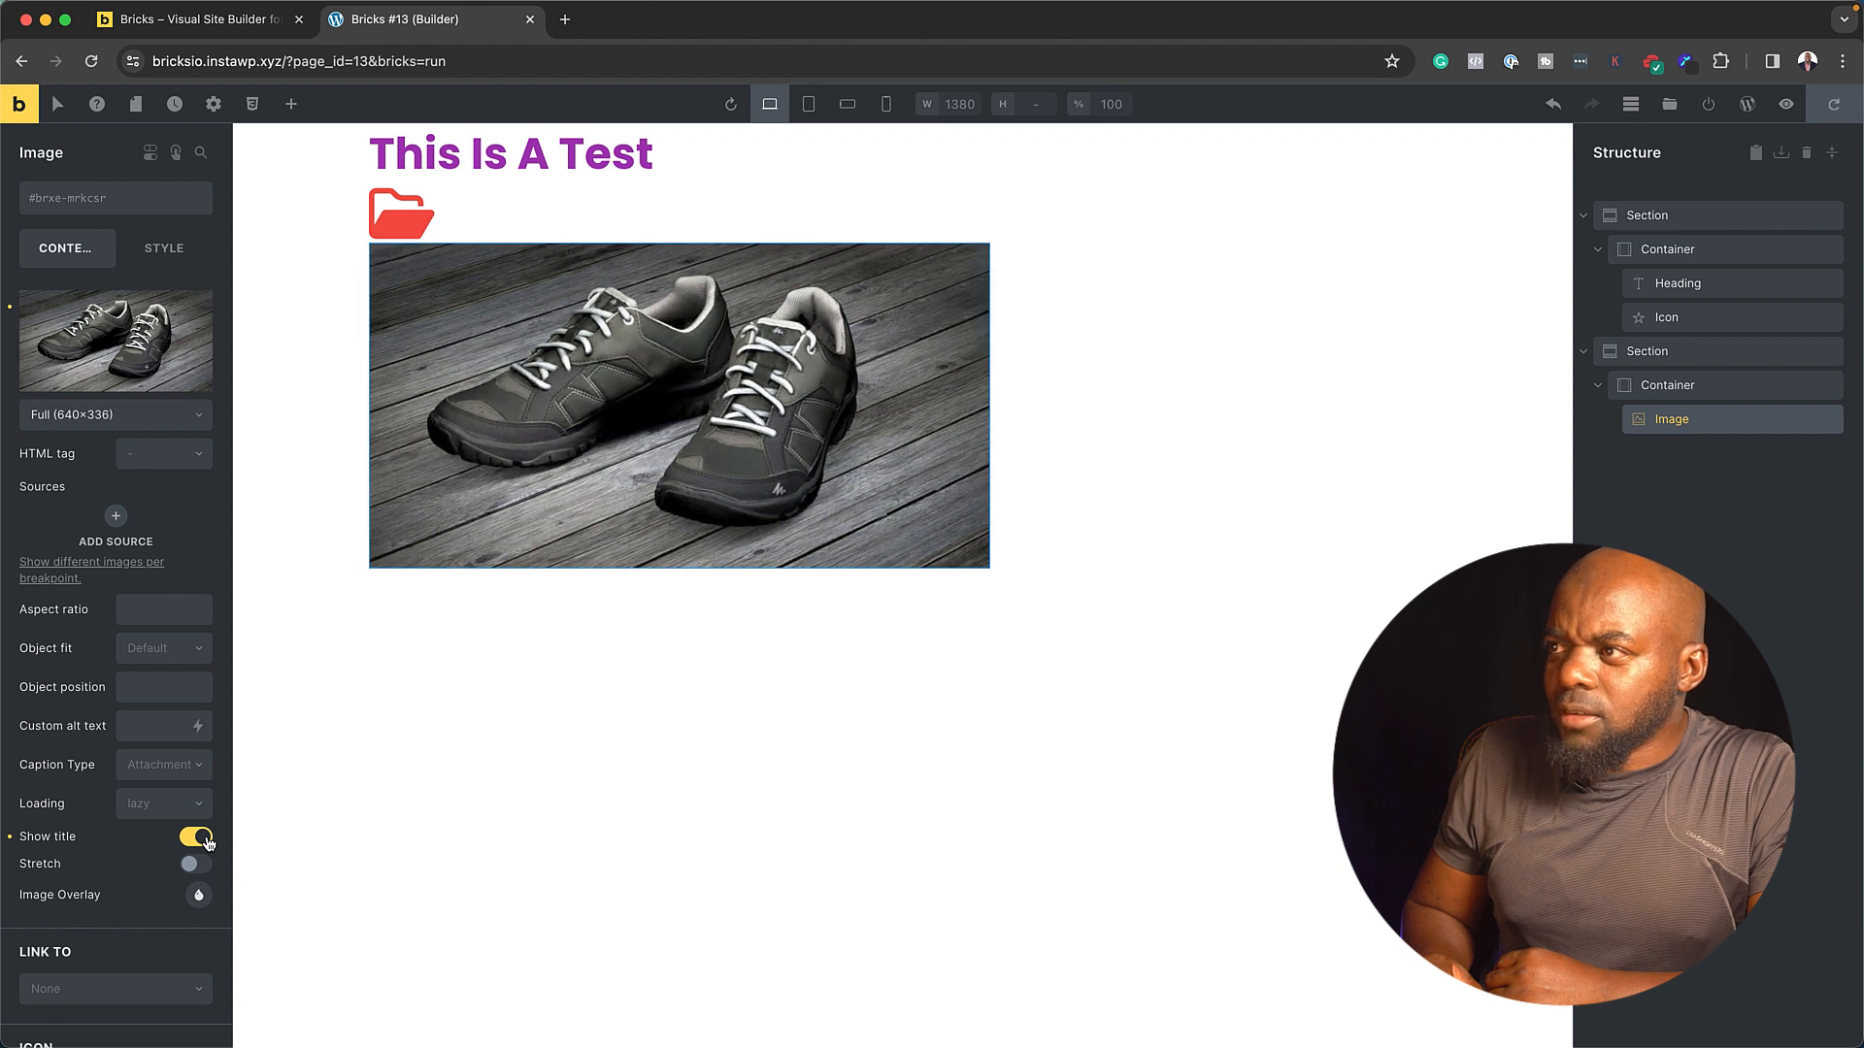
pyautogui.click(195, 837)
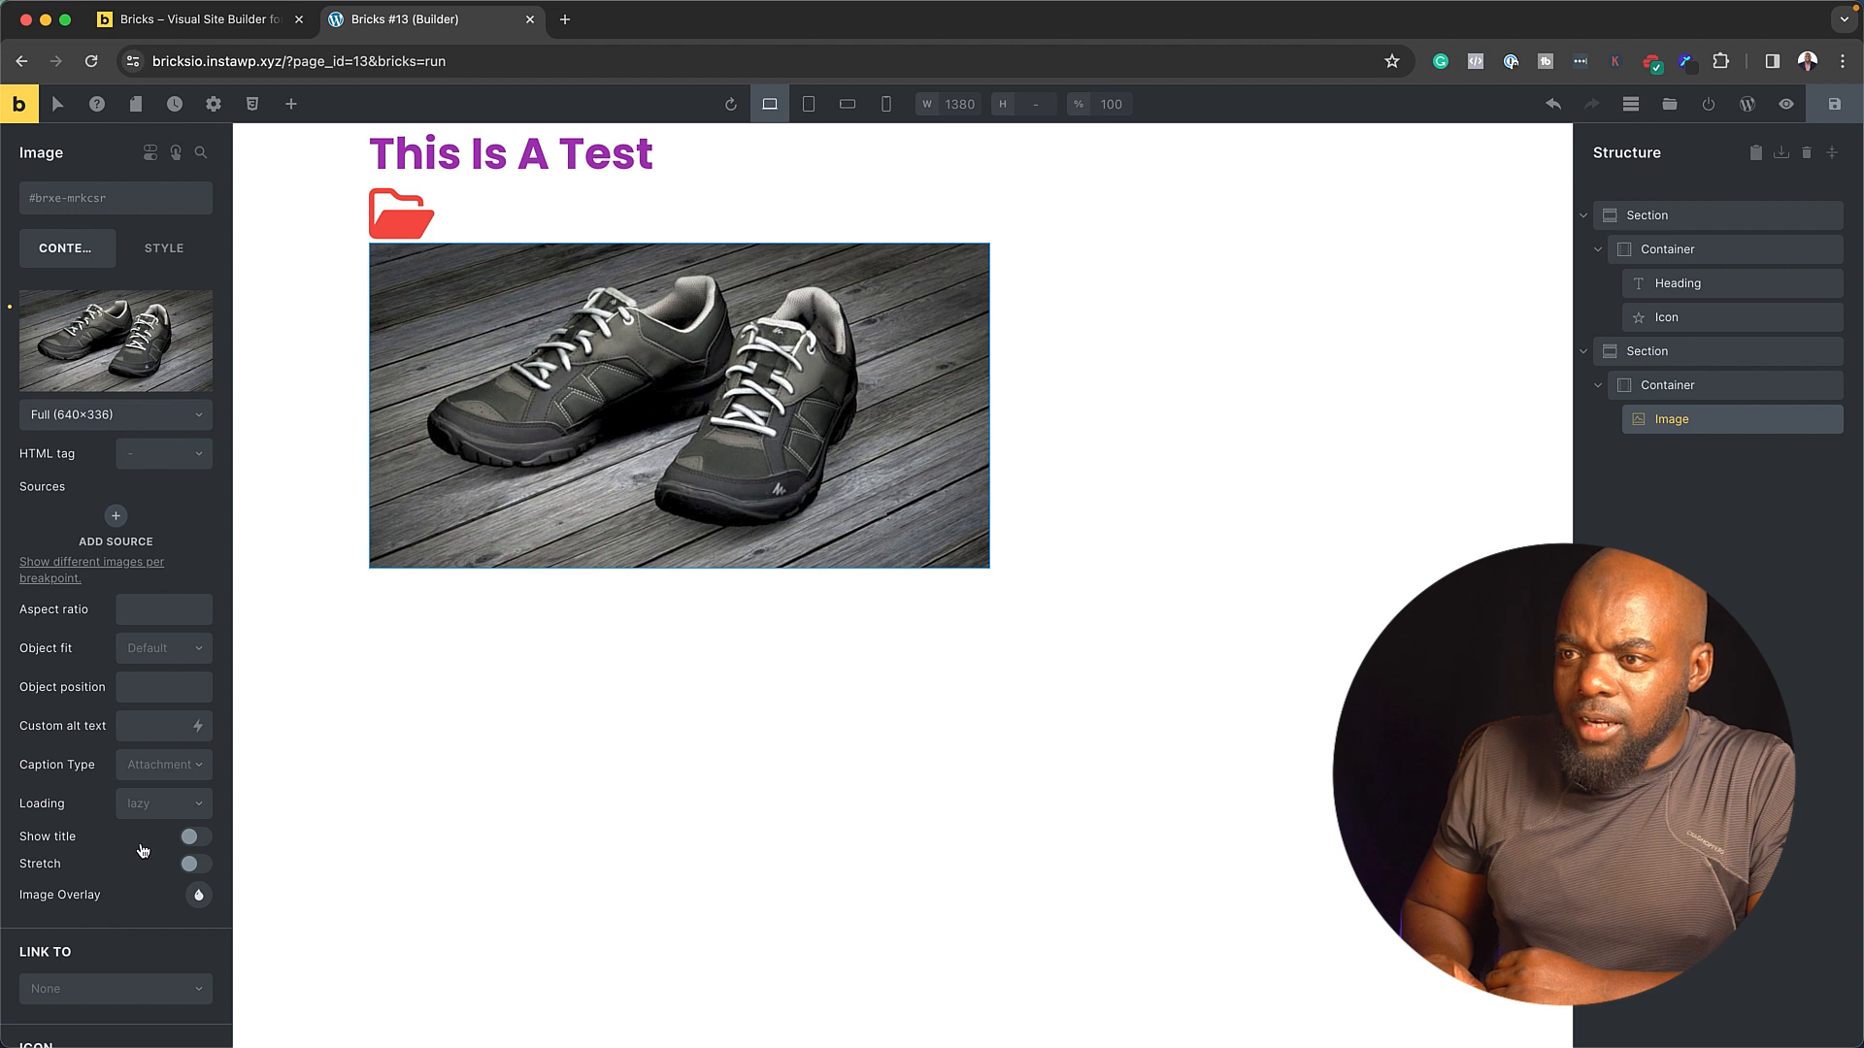
# - Try a dark #212121 overlay on the shoe image with its transparency set to about 0.55
pyautogui.click(198, 895)
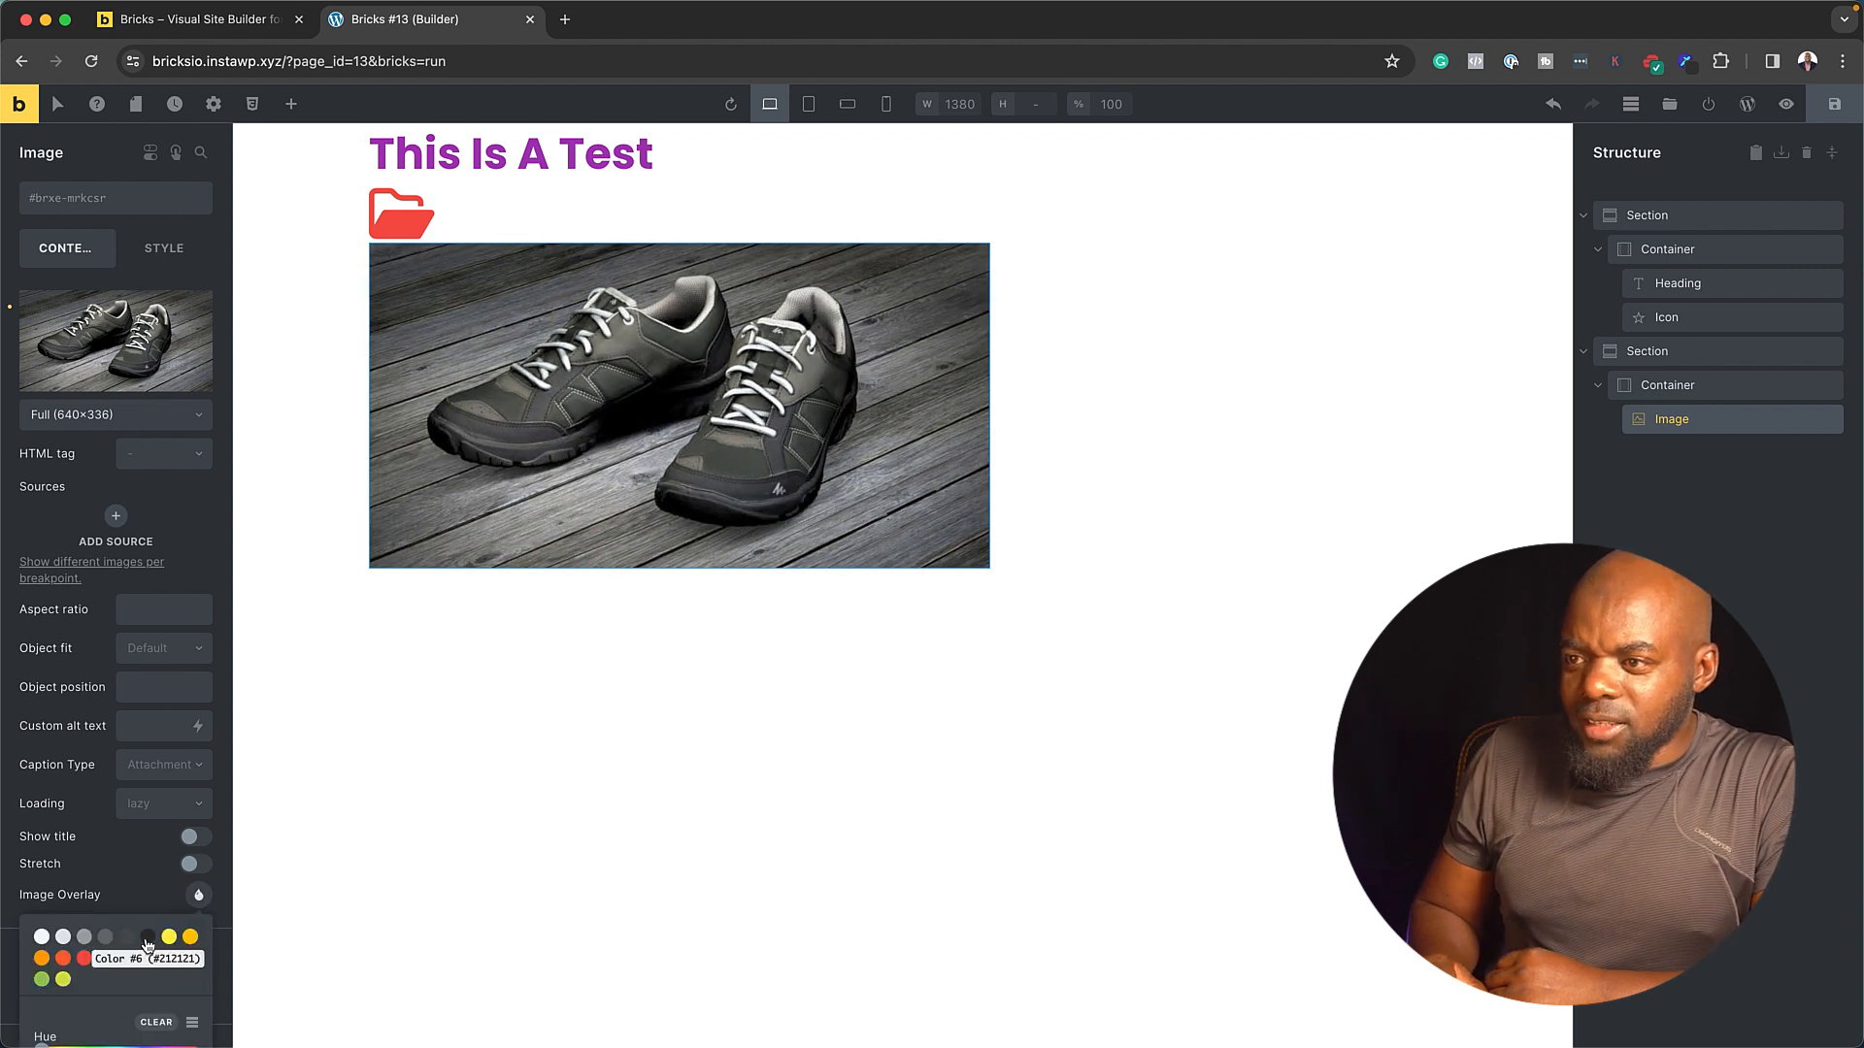
pyautogui.click(148, 940)
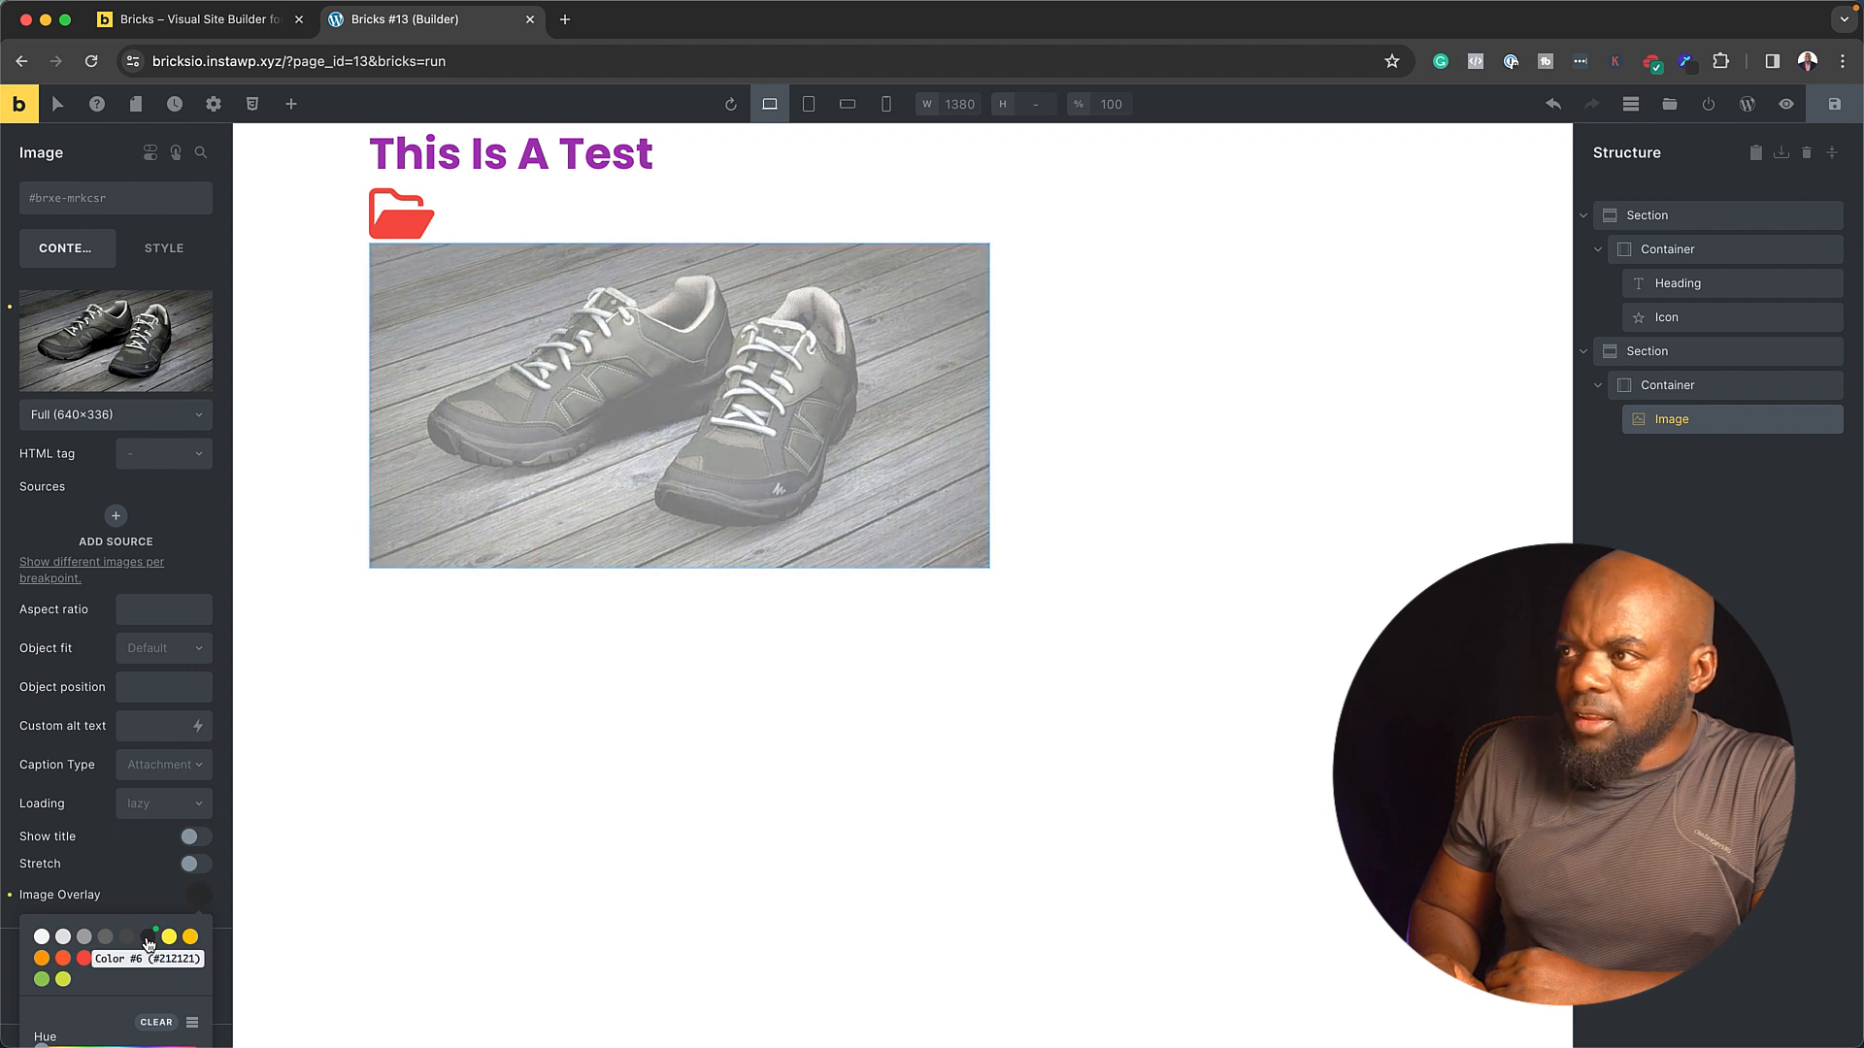
pyautogui.scroll(-3, 67, 867)
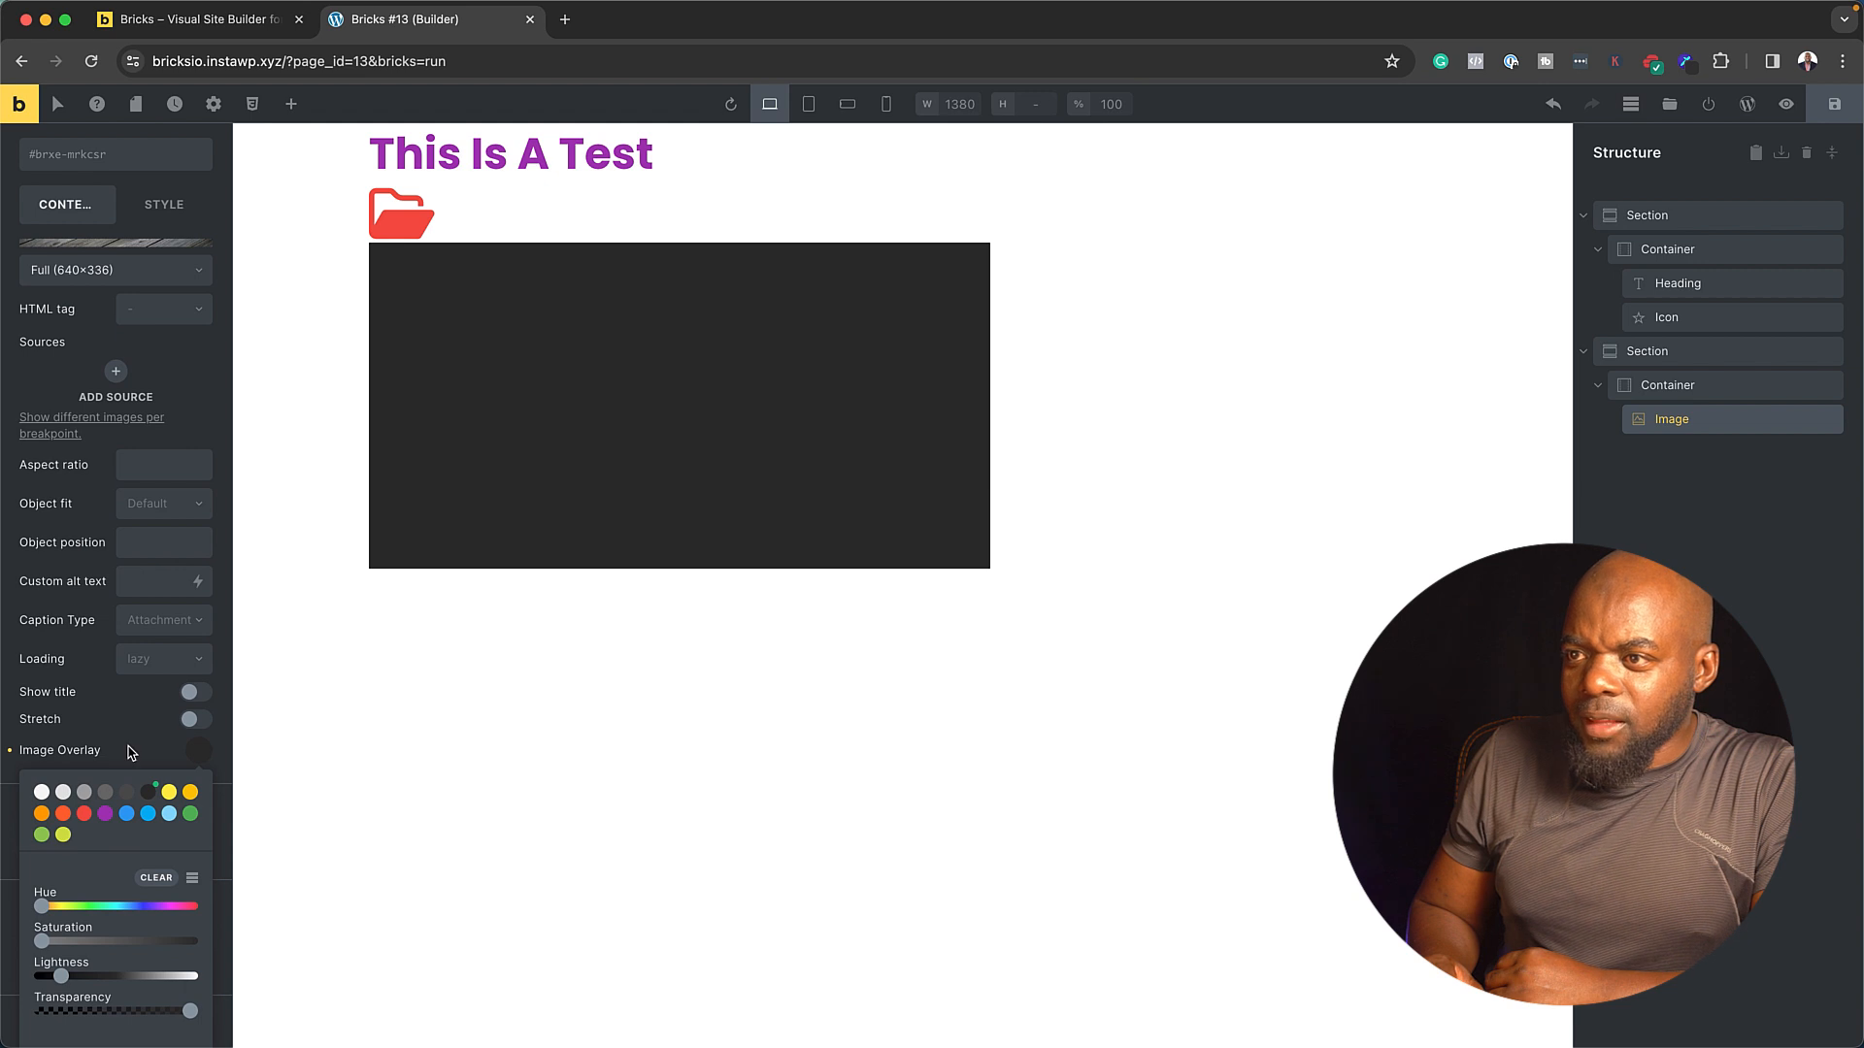
pyautogui.click(131, 752)
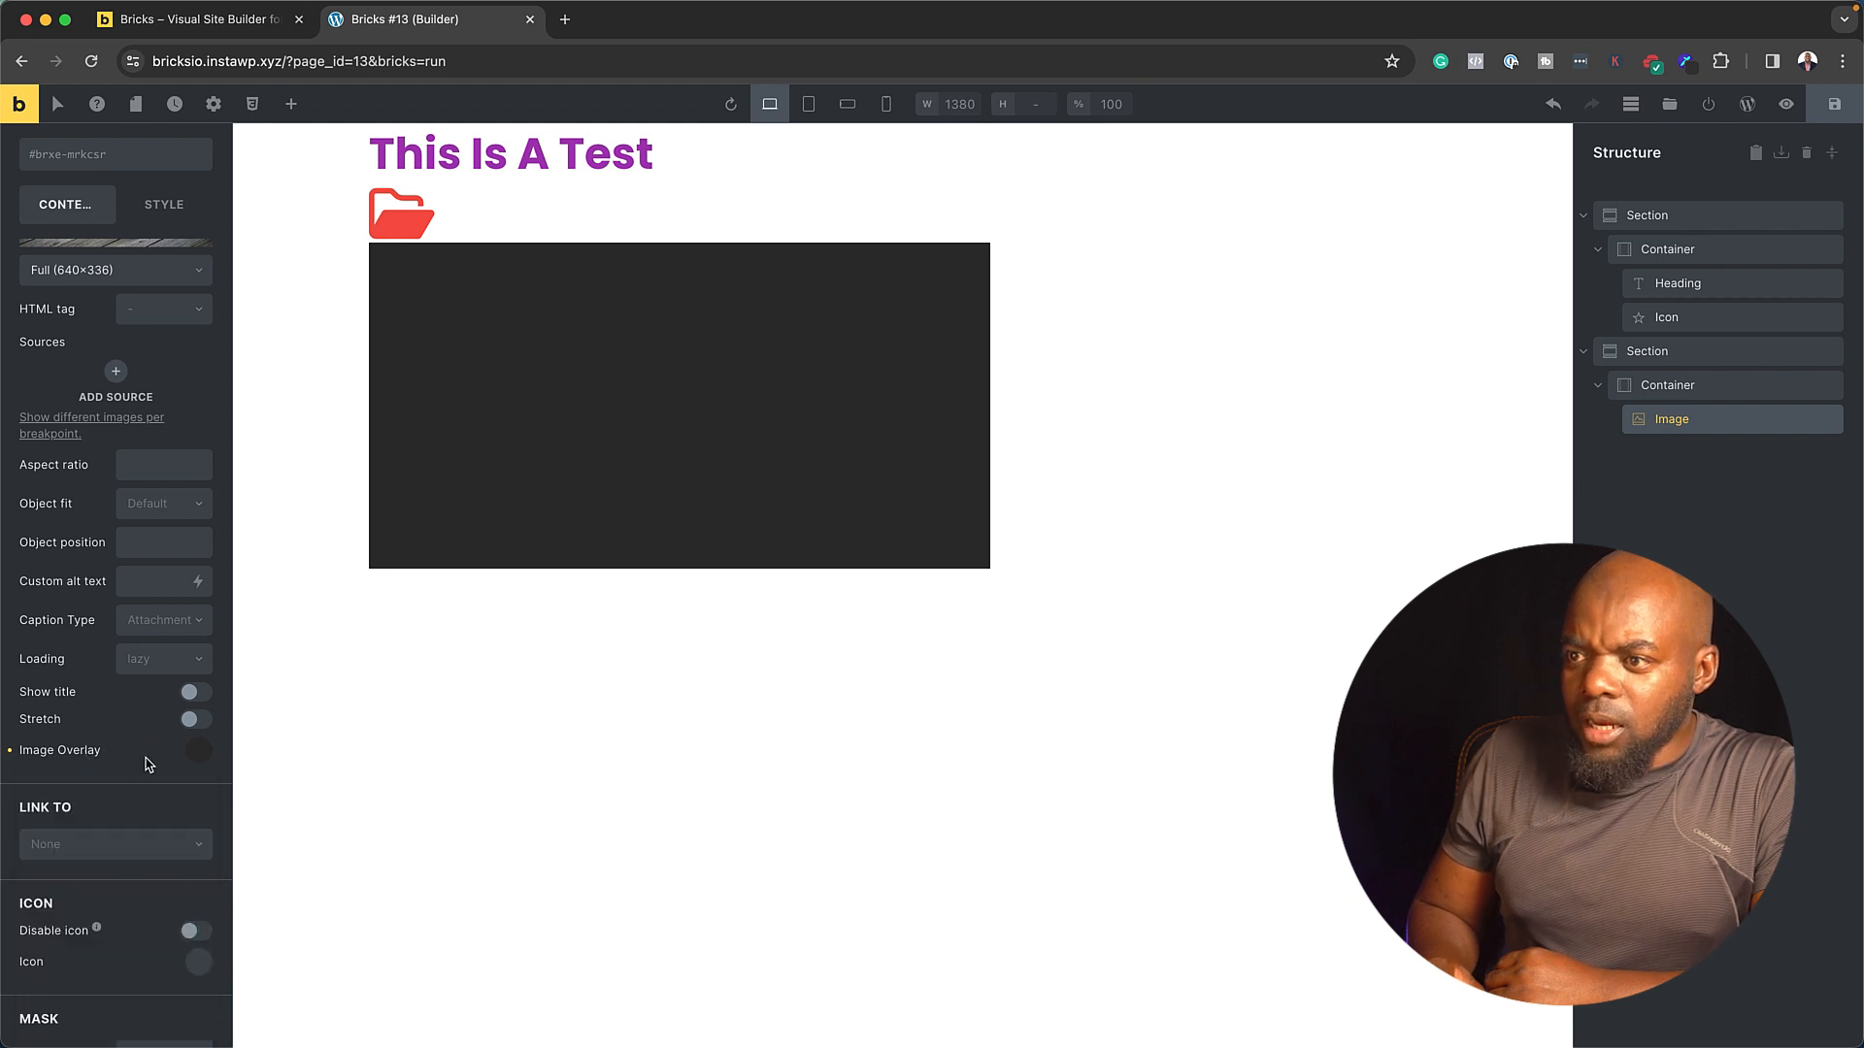
pyautogui.scroll(-1, 146, 764)
pyautogui.click(199, 711)
pyautogui.moveTo(193, 975); pyautogui.dragTo(126, 978)
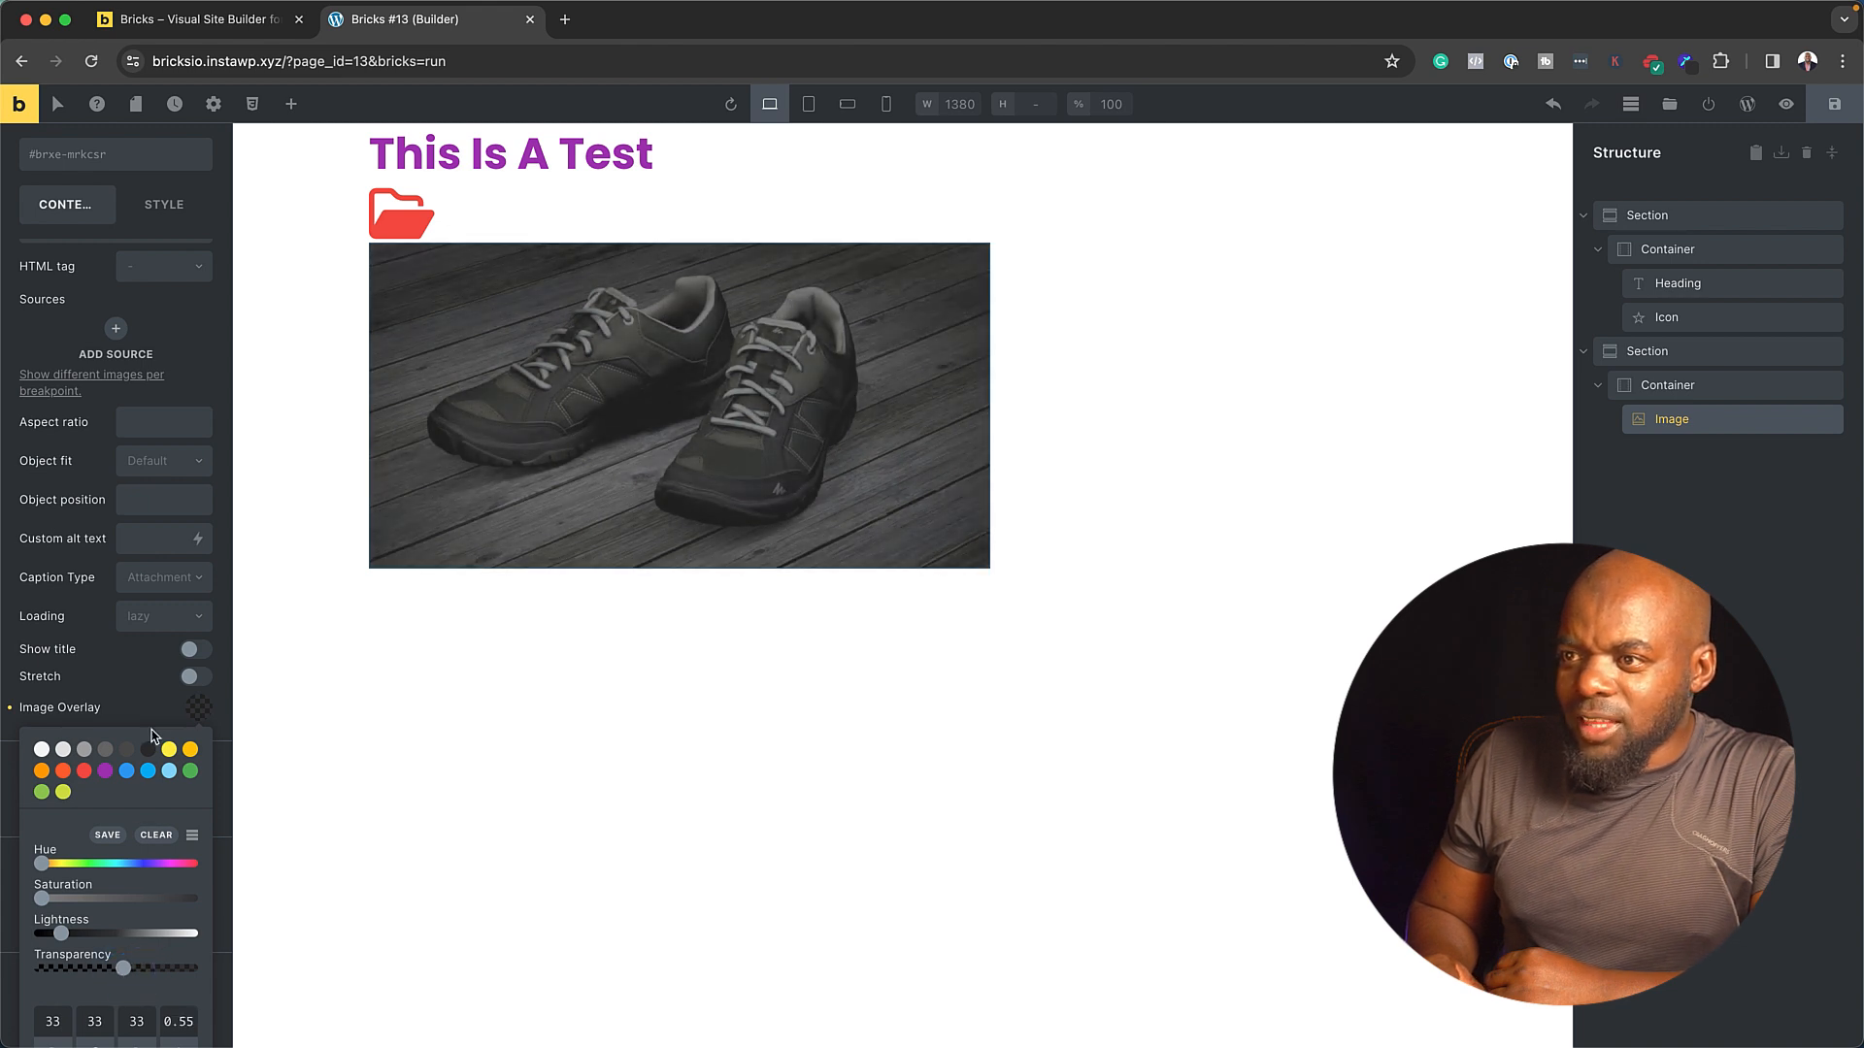
# - Set the shoe image's overlay to purple #9c27b0 with its transparency at about 0.54
pyautogui.click(106, 770)
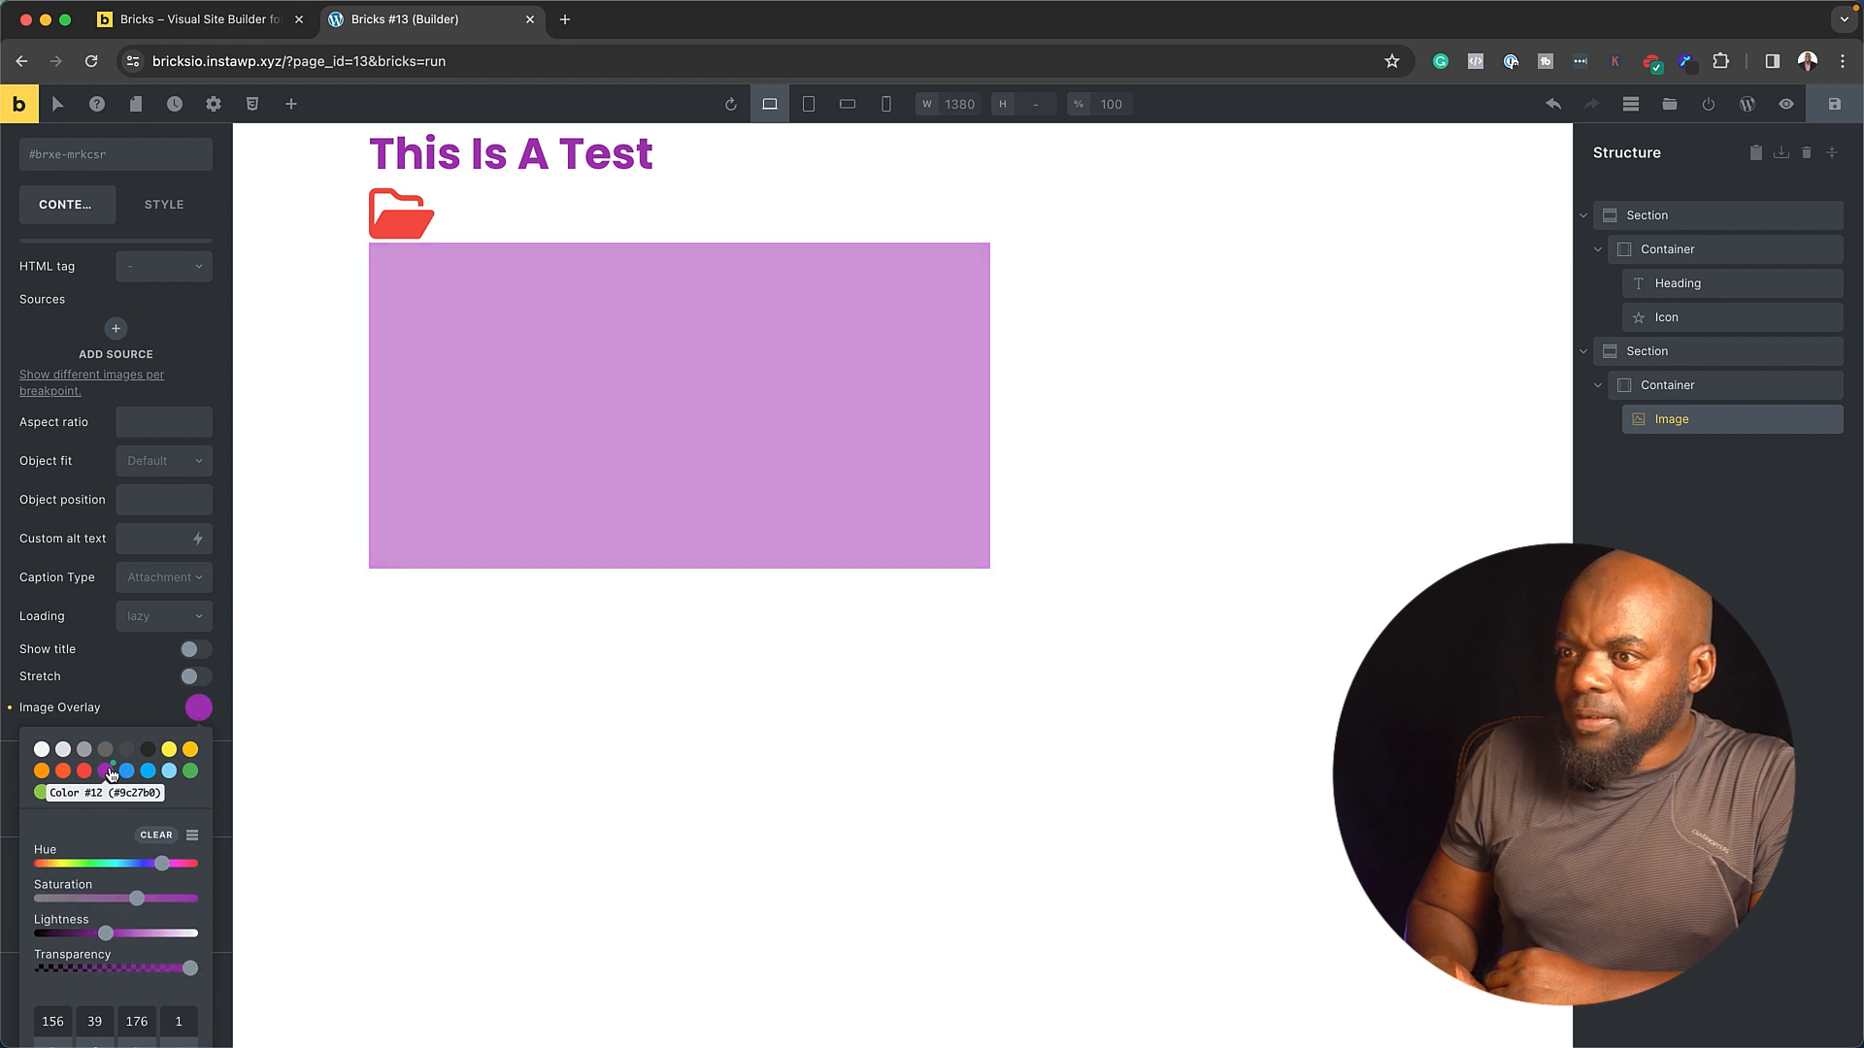
pyautogui.moveTo(187, 974); pyautogui.dragTo(122, 972)
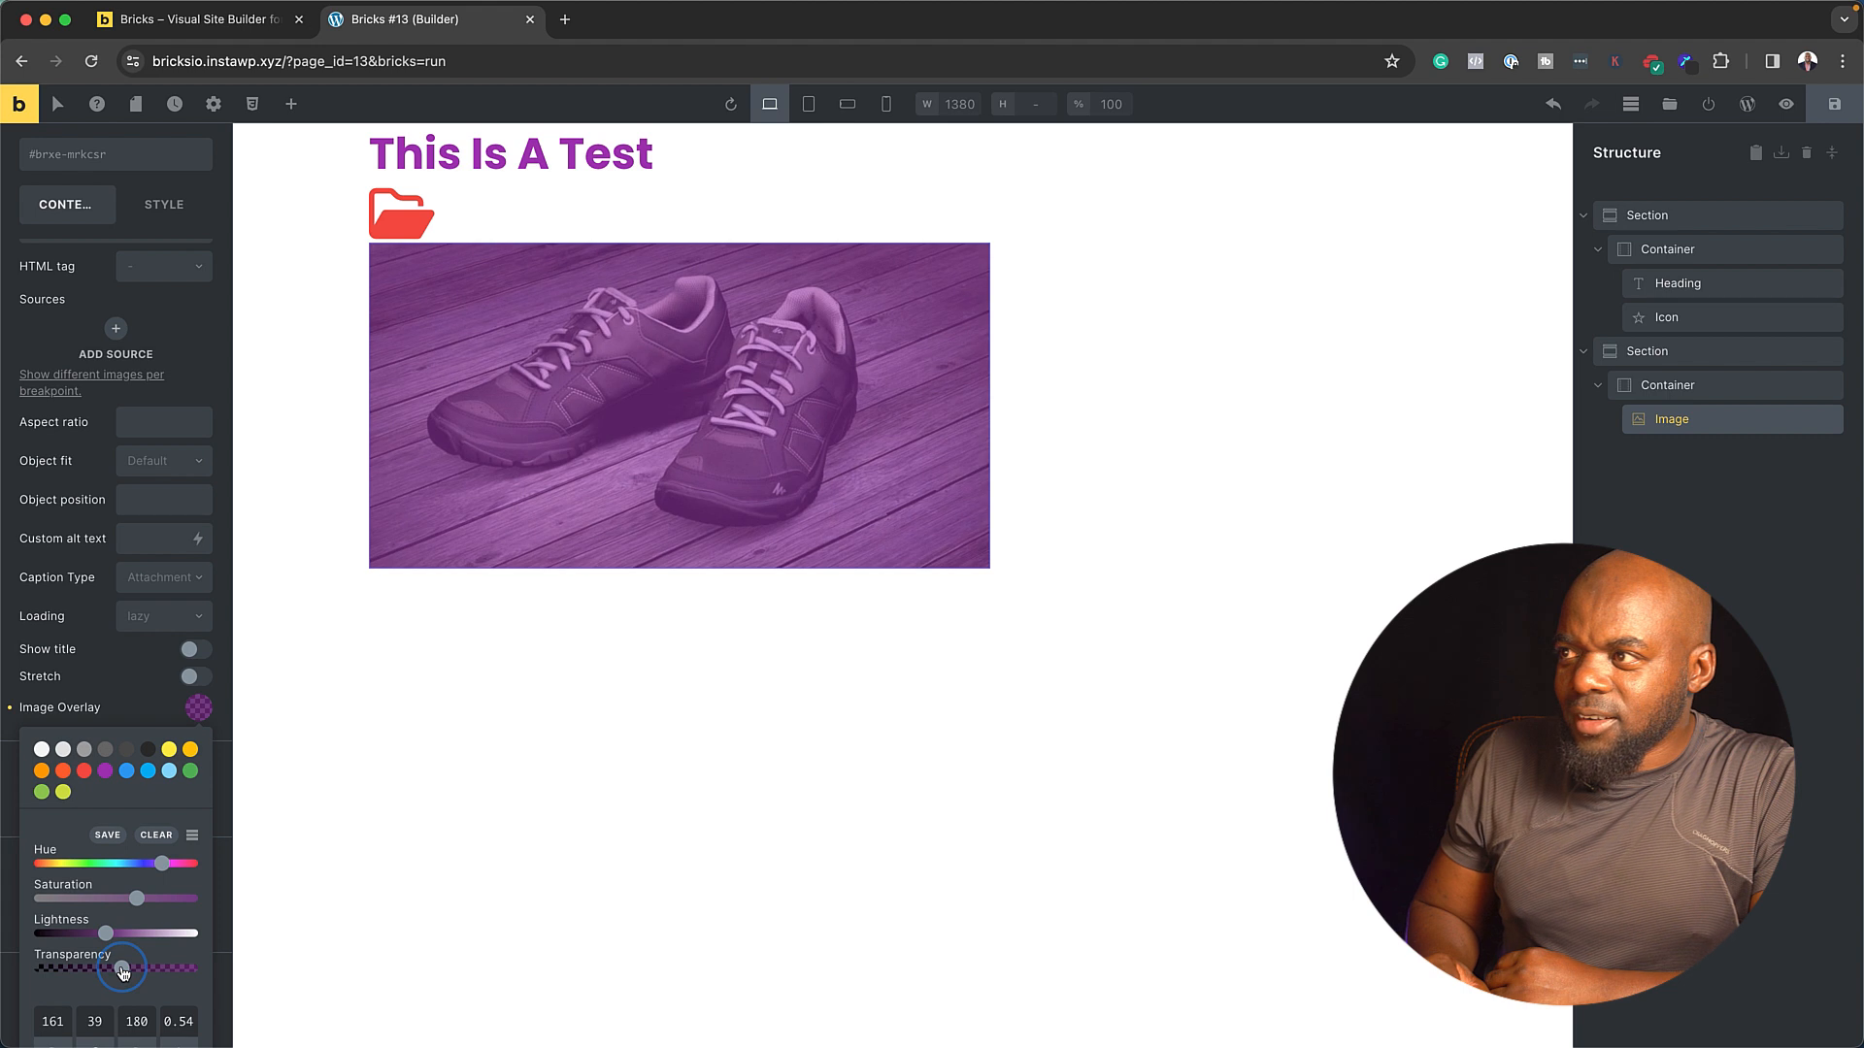
pyautogui.click(138, 719)
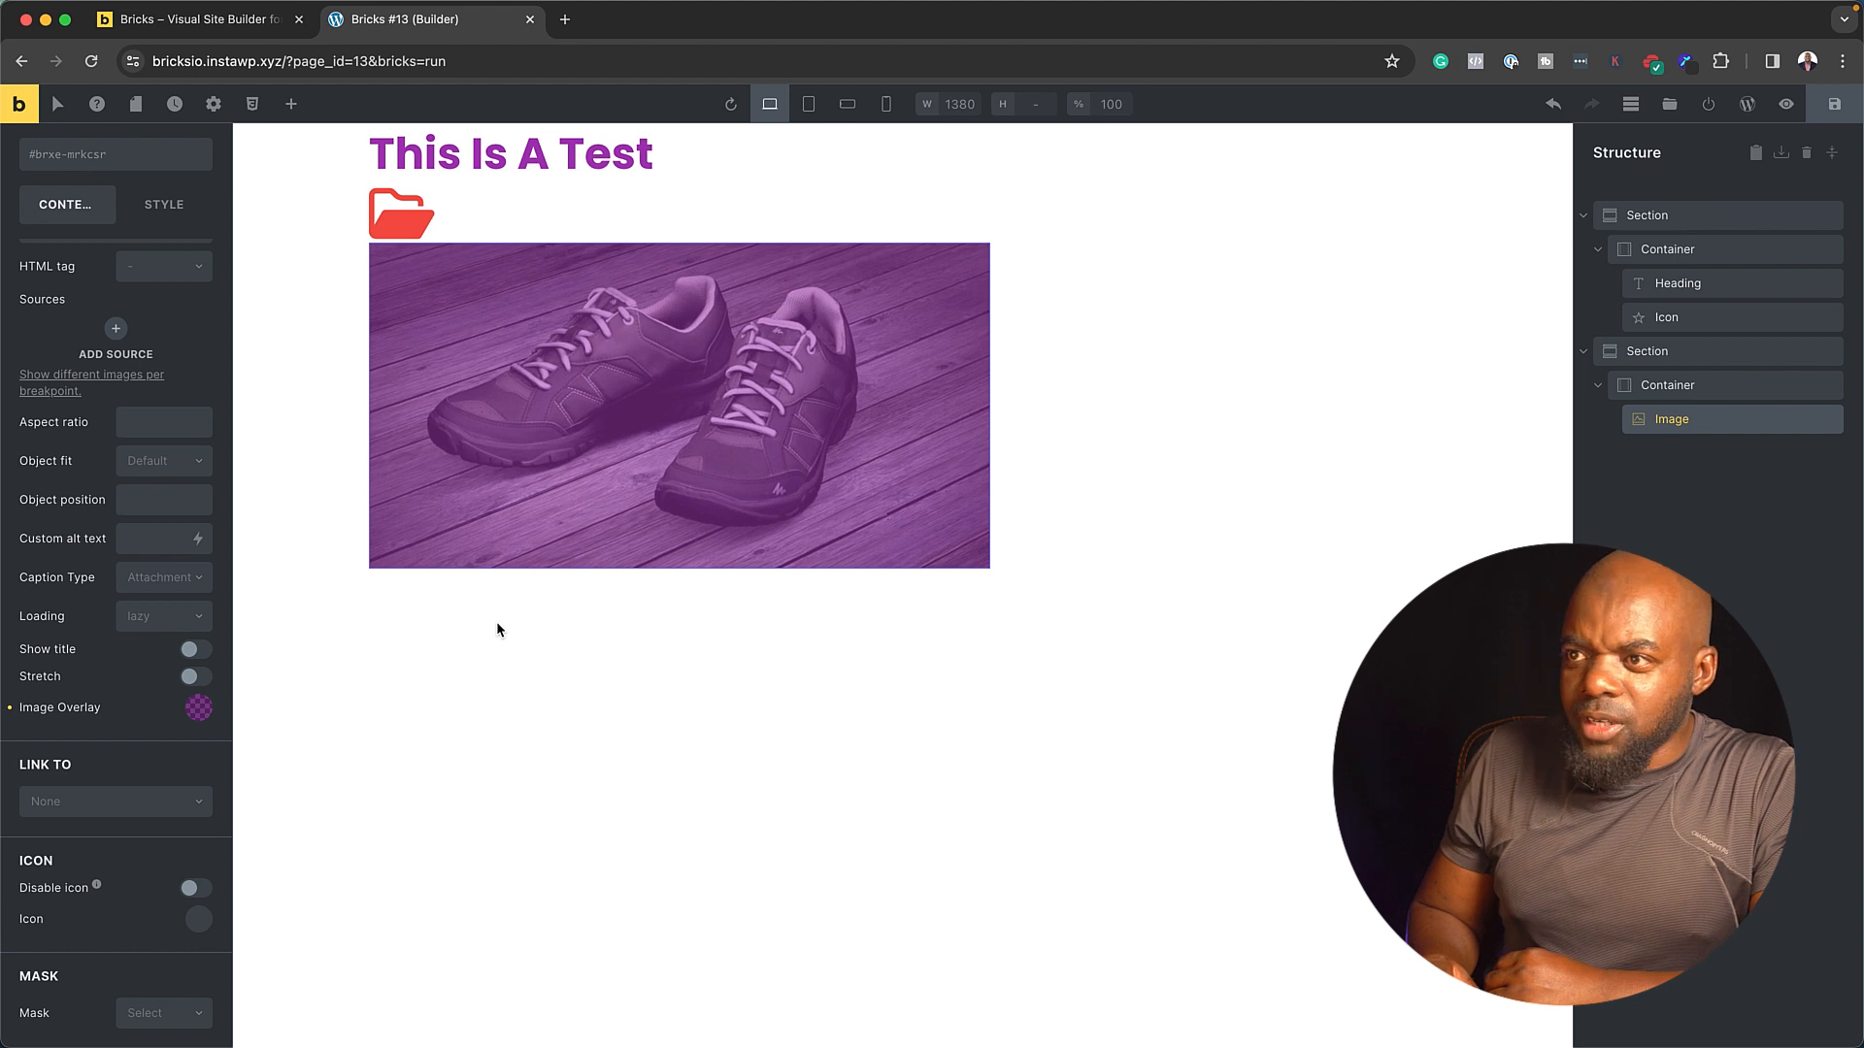
pyautogui.click(155, 498)
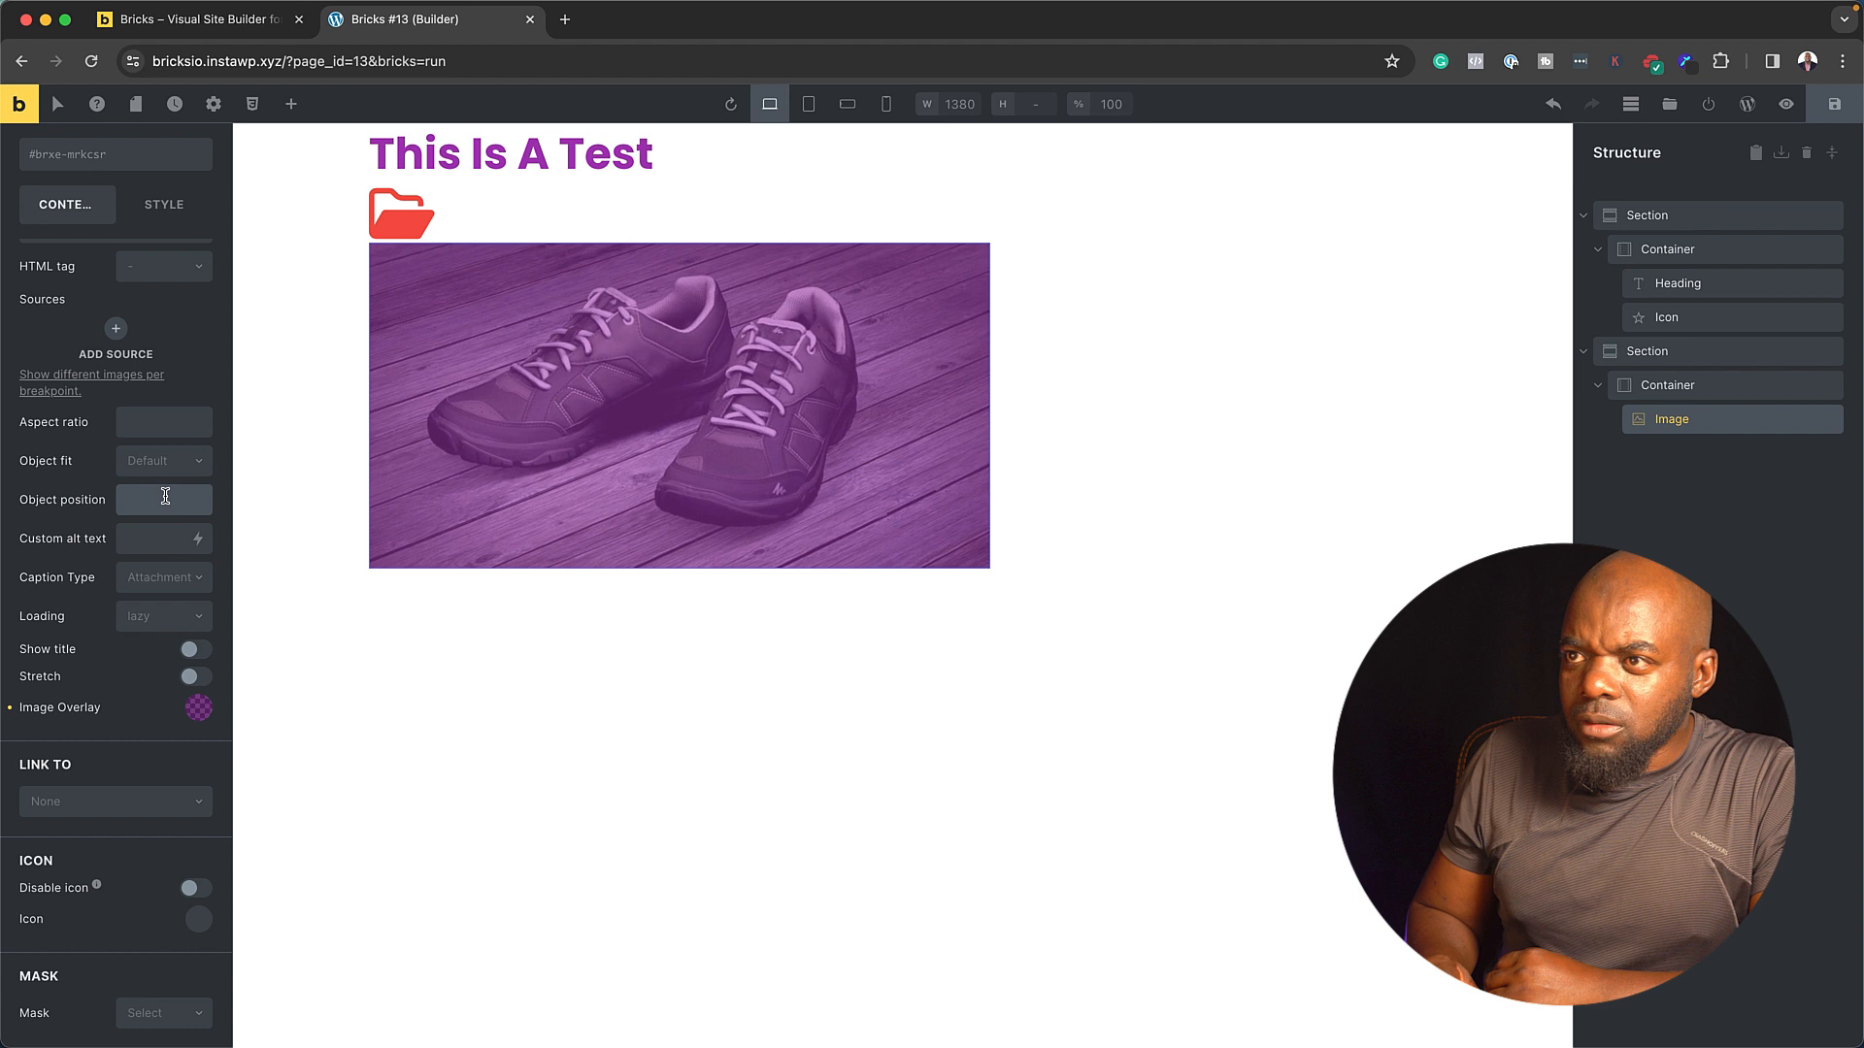
# - Try center text alignment in the shoe image's style settings and settle on left alignment
pyautogui.click(181, 207)
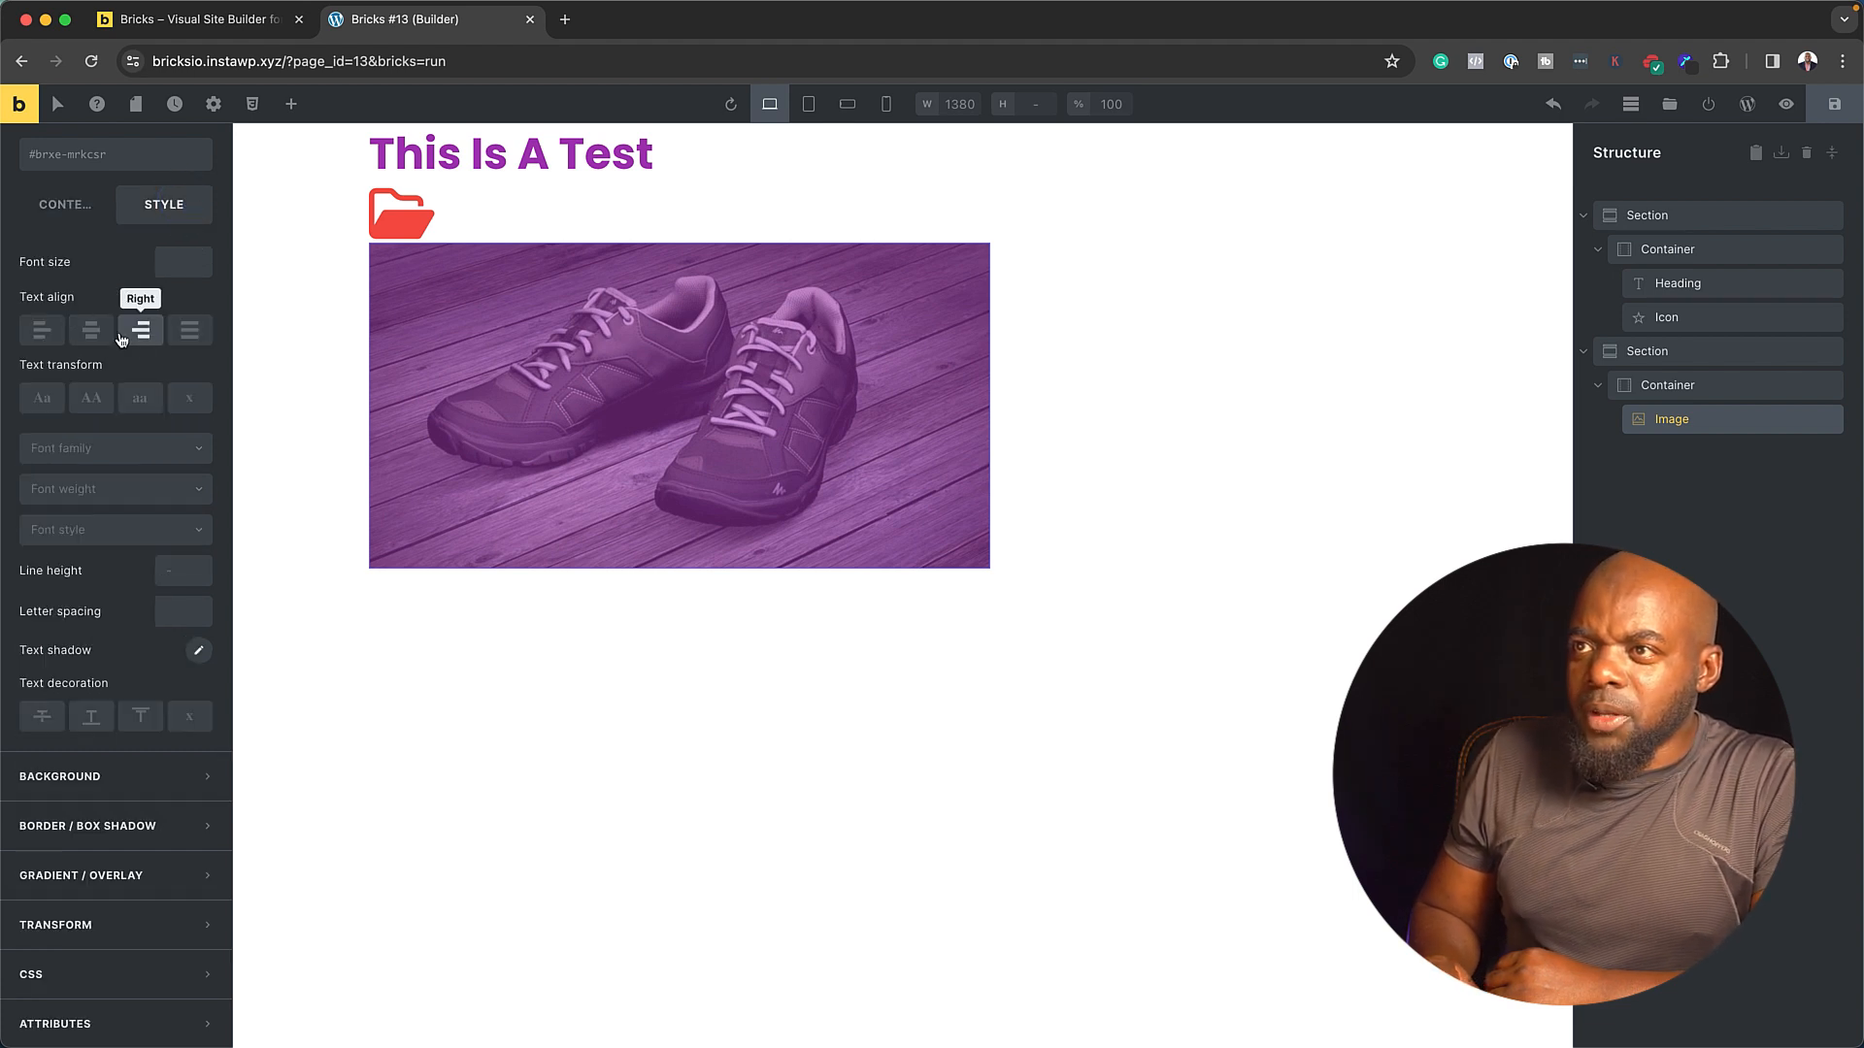
pyautogui.click(97, 338)
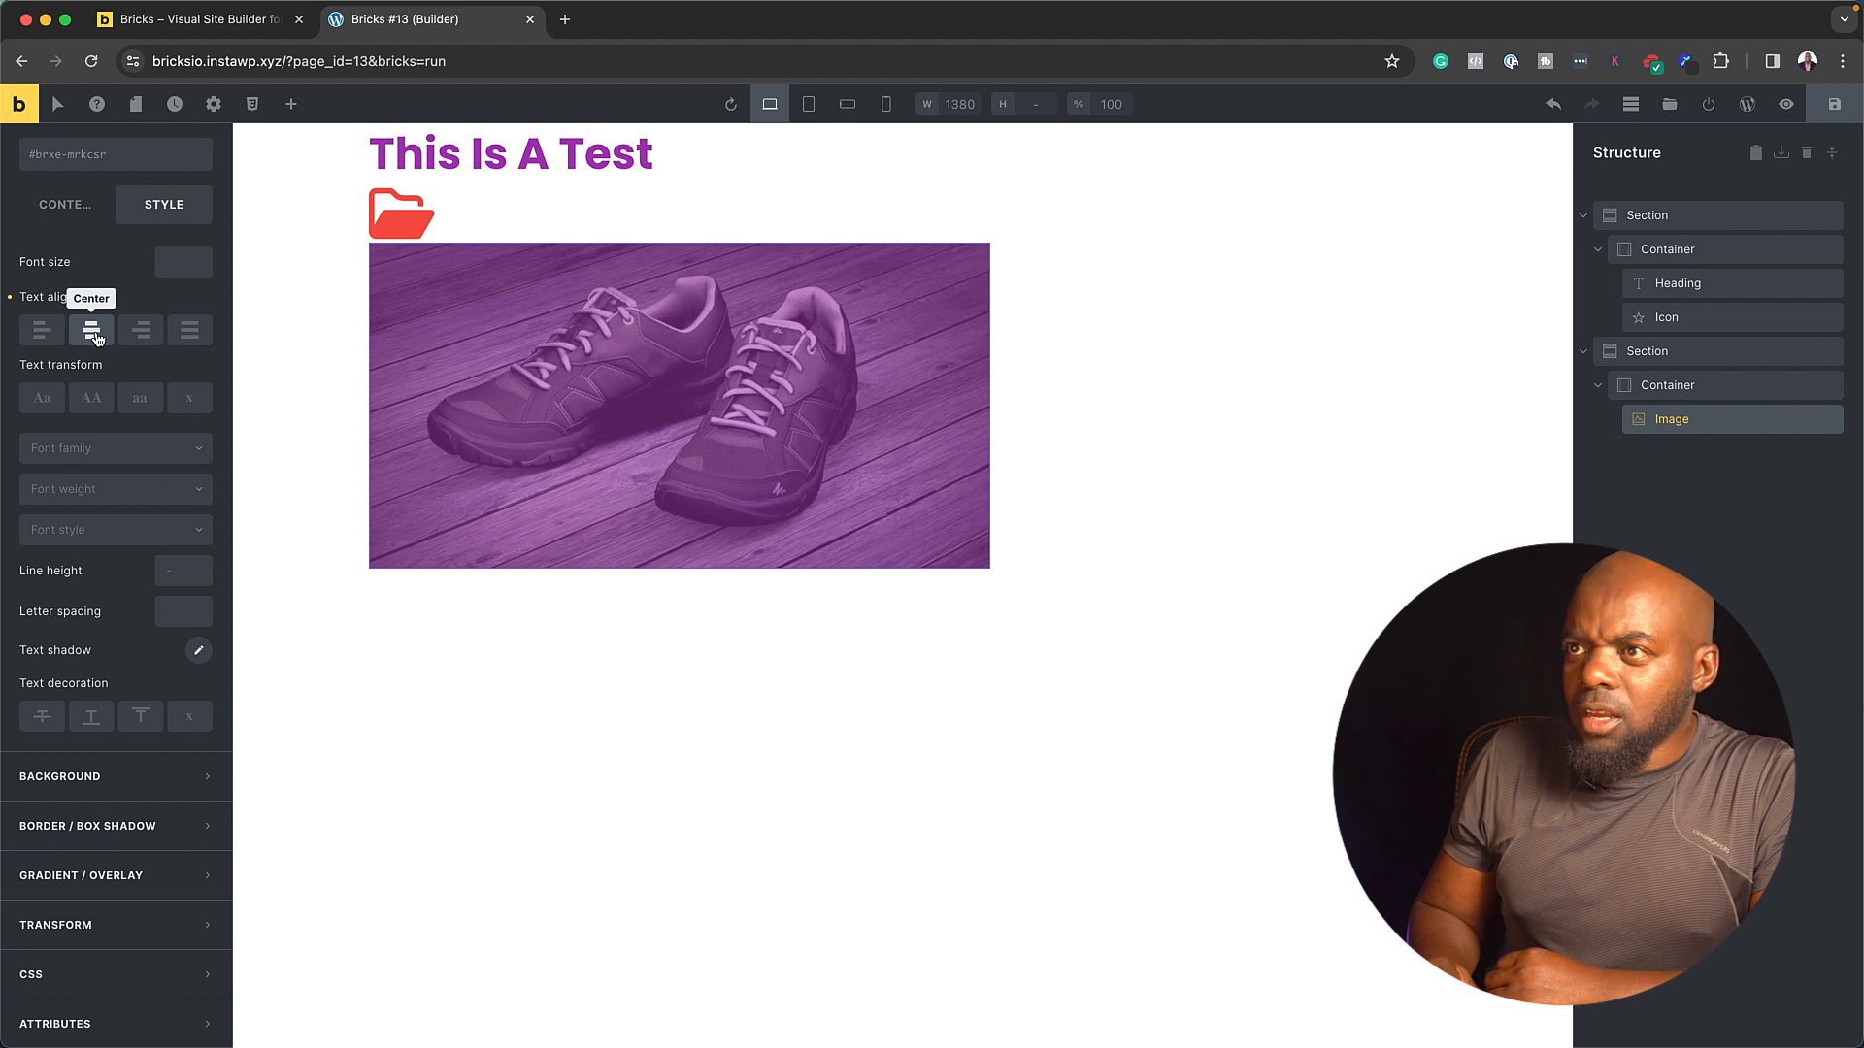
pyautogui.click(42, 333)
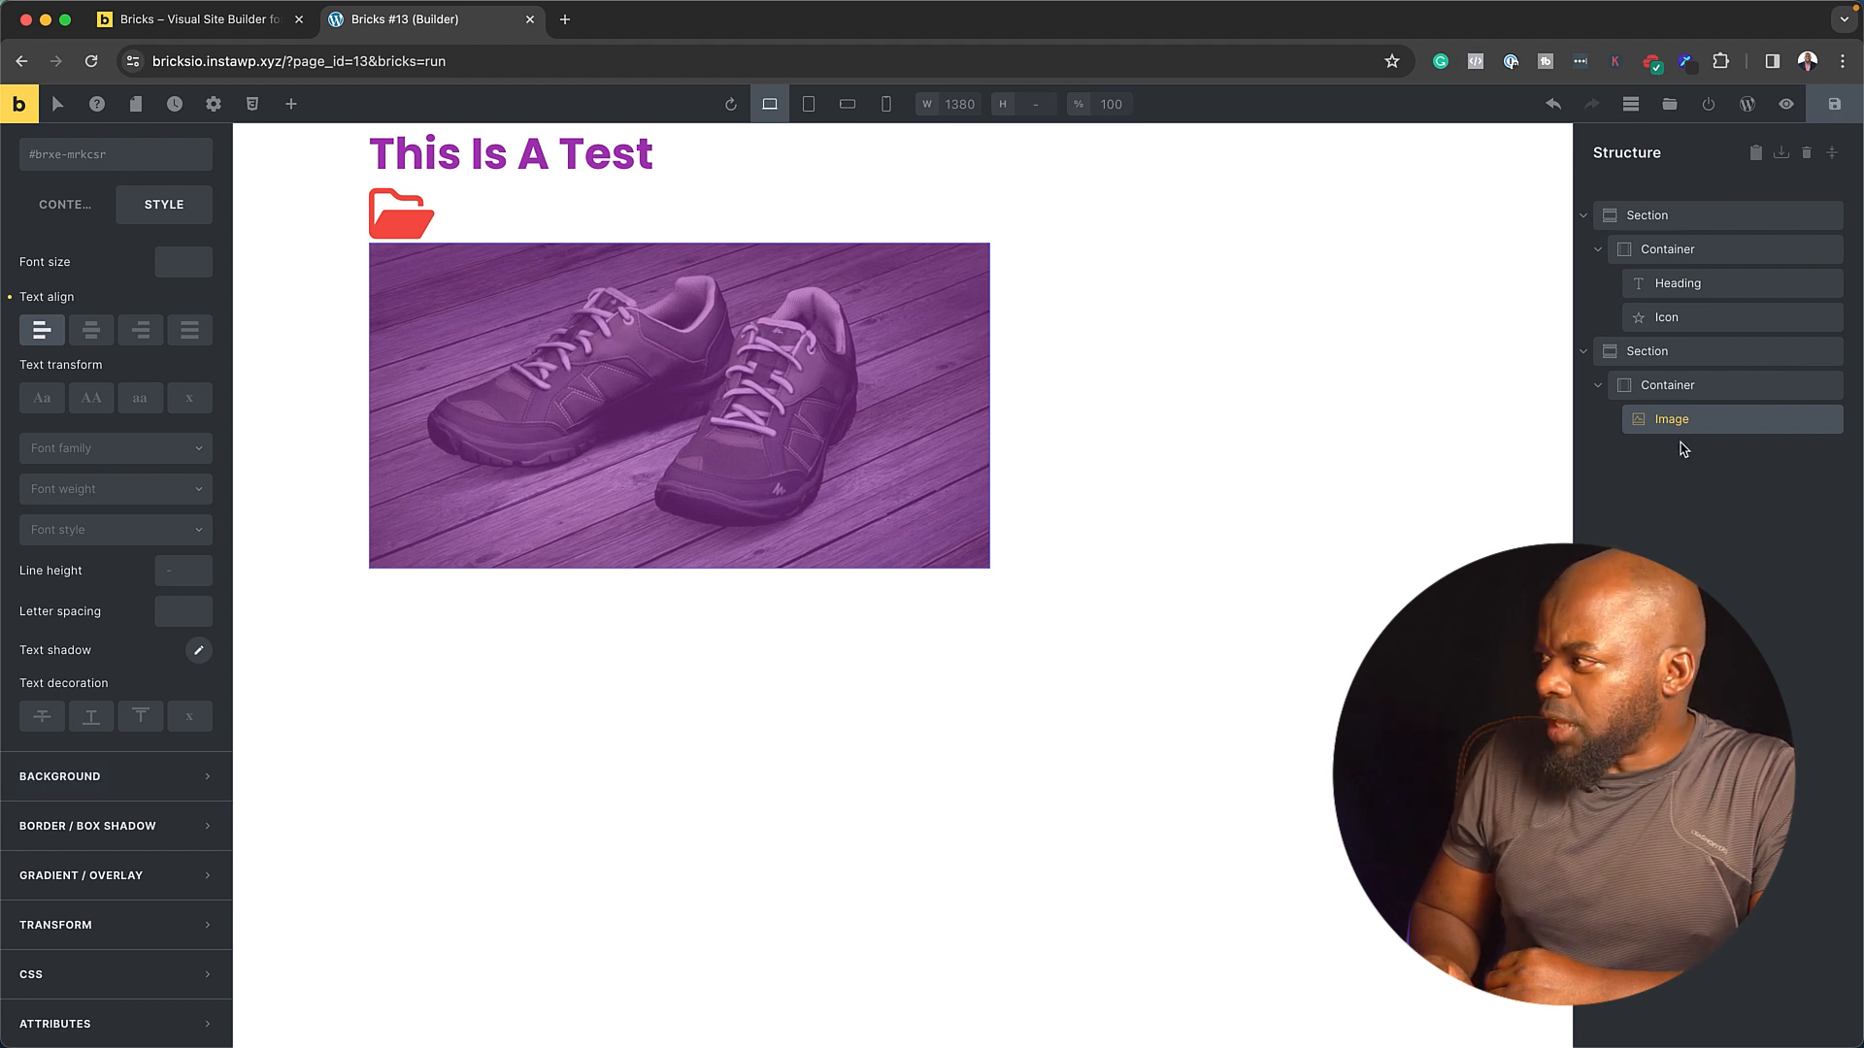
# - Set the typography color of the container holding the shoe image to #212121
pyautogui.click(1716, 387)
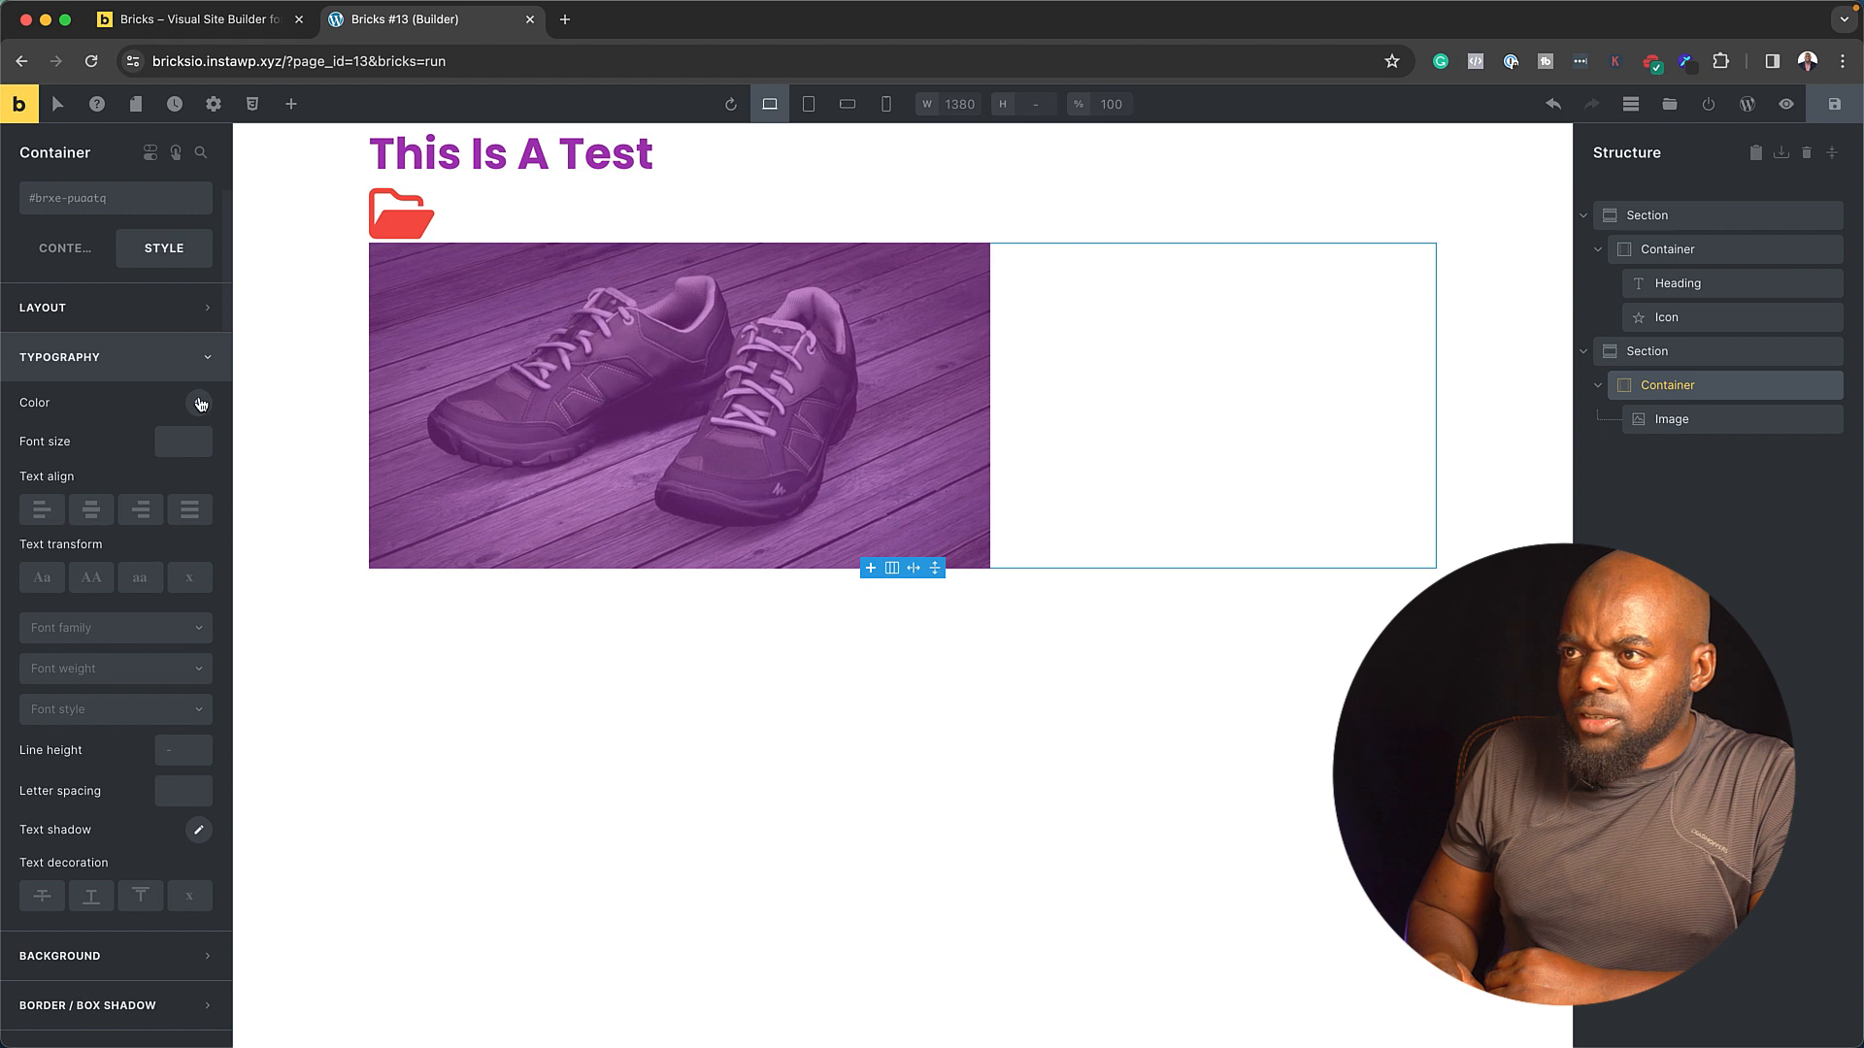
pyautogui.click(199, 403)
pyautogui.click(153, 445)
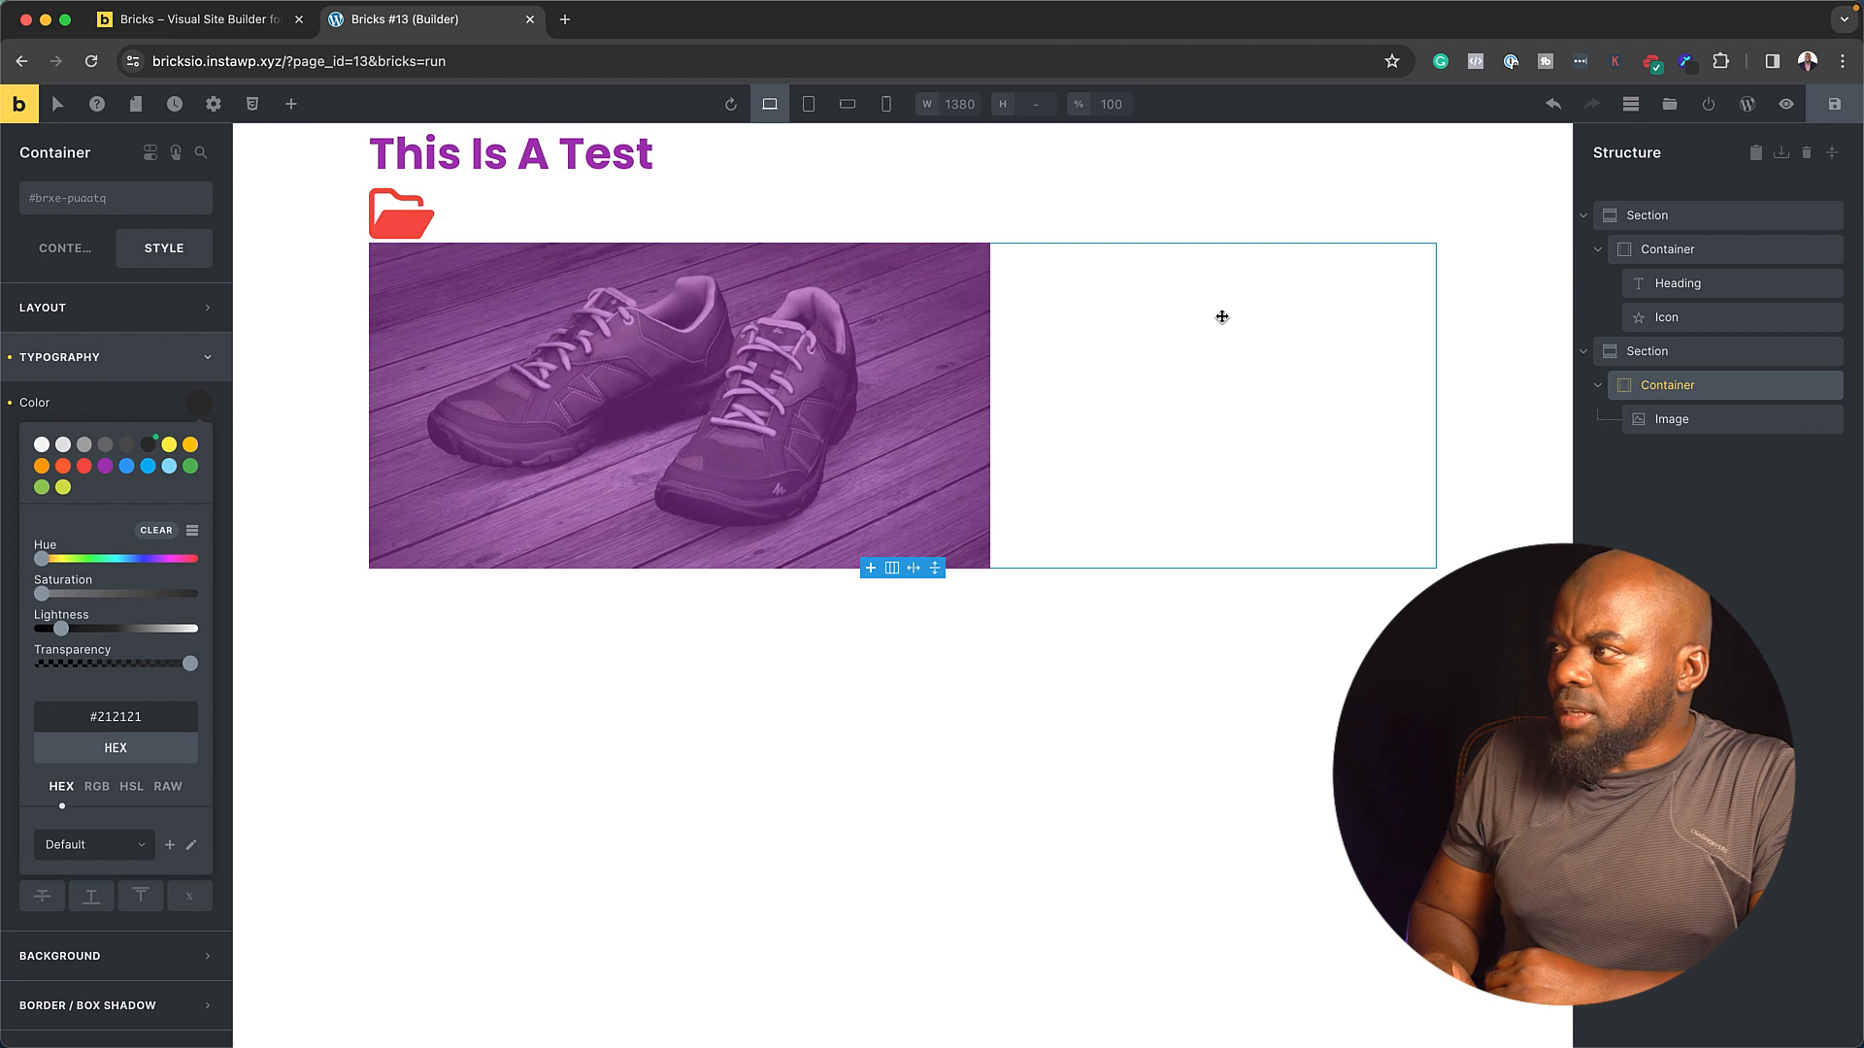
pyautogui.click(139, 409)
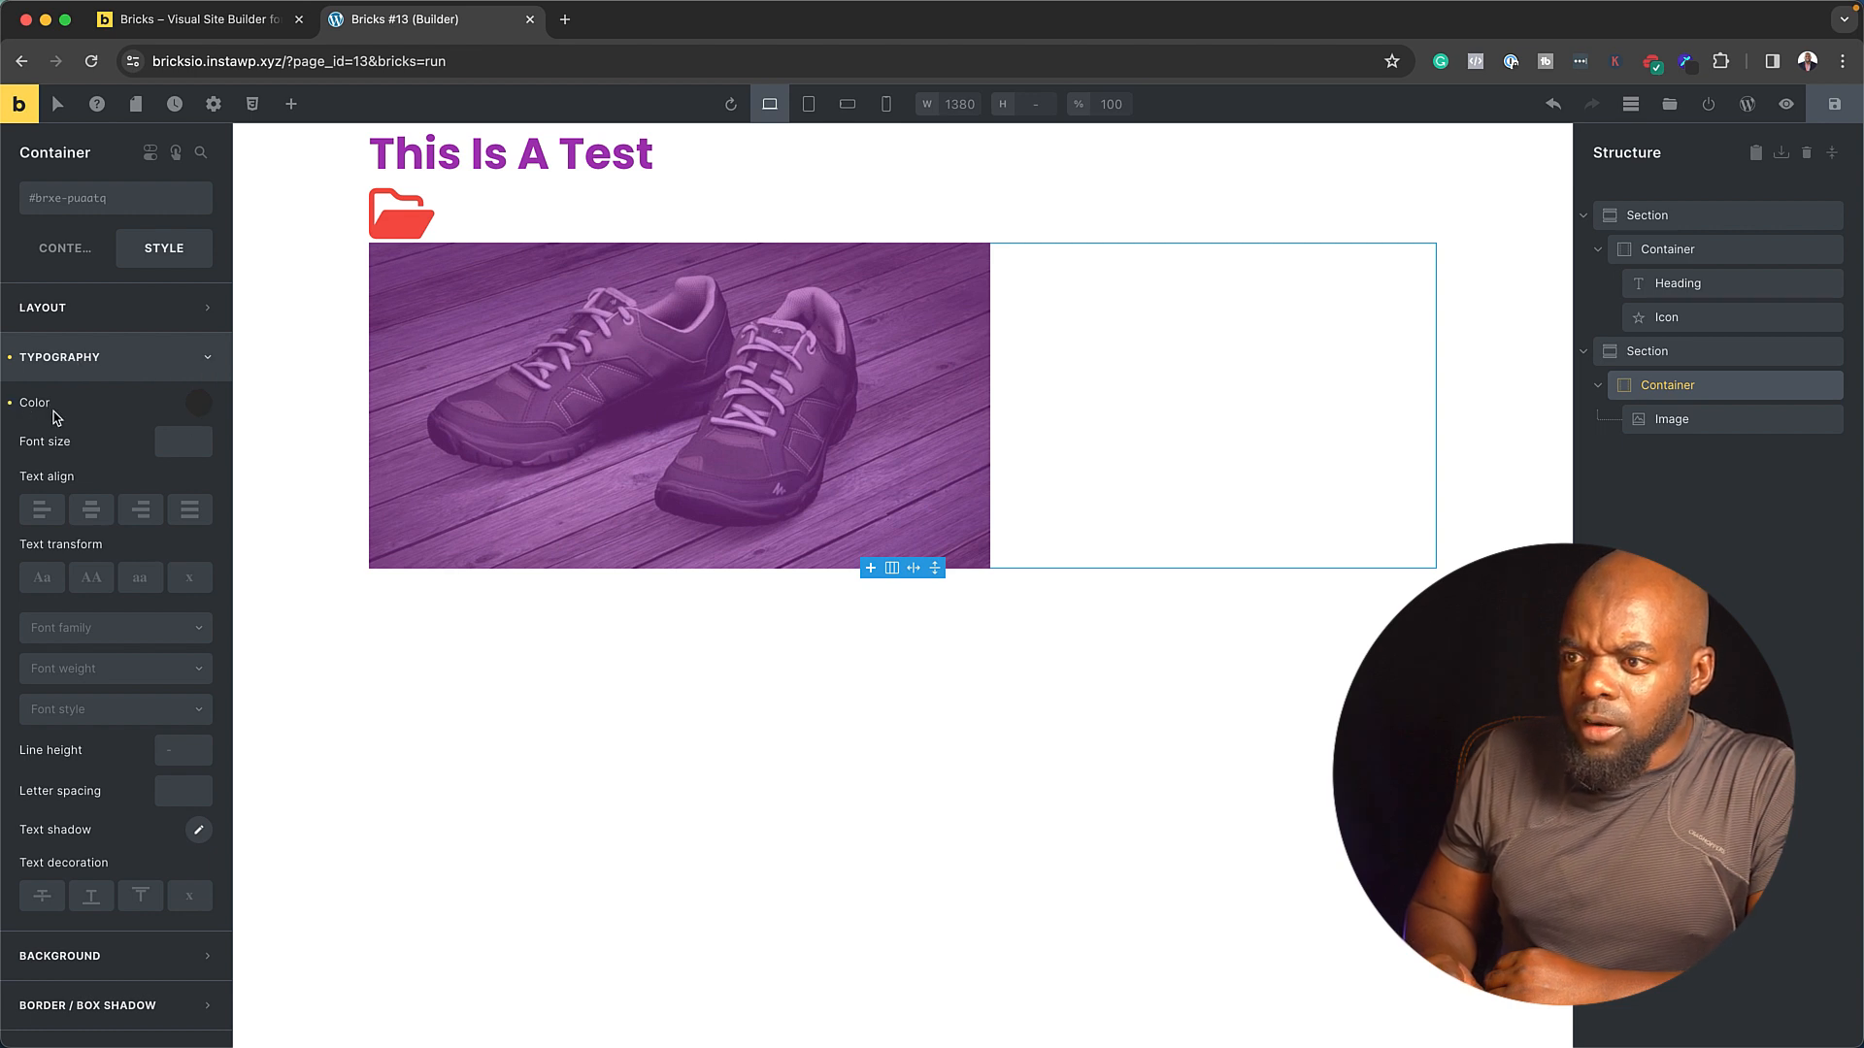
# - Set the background color of the container holding the shoe image to #212121
pyautogui.click(131, 968)
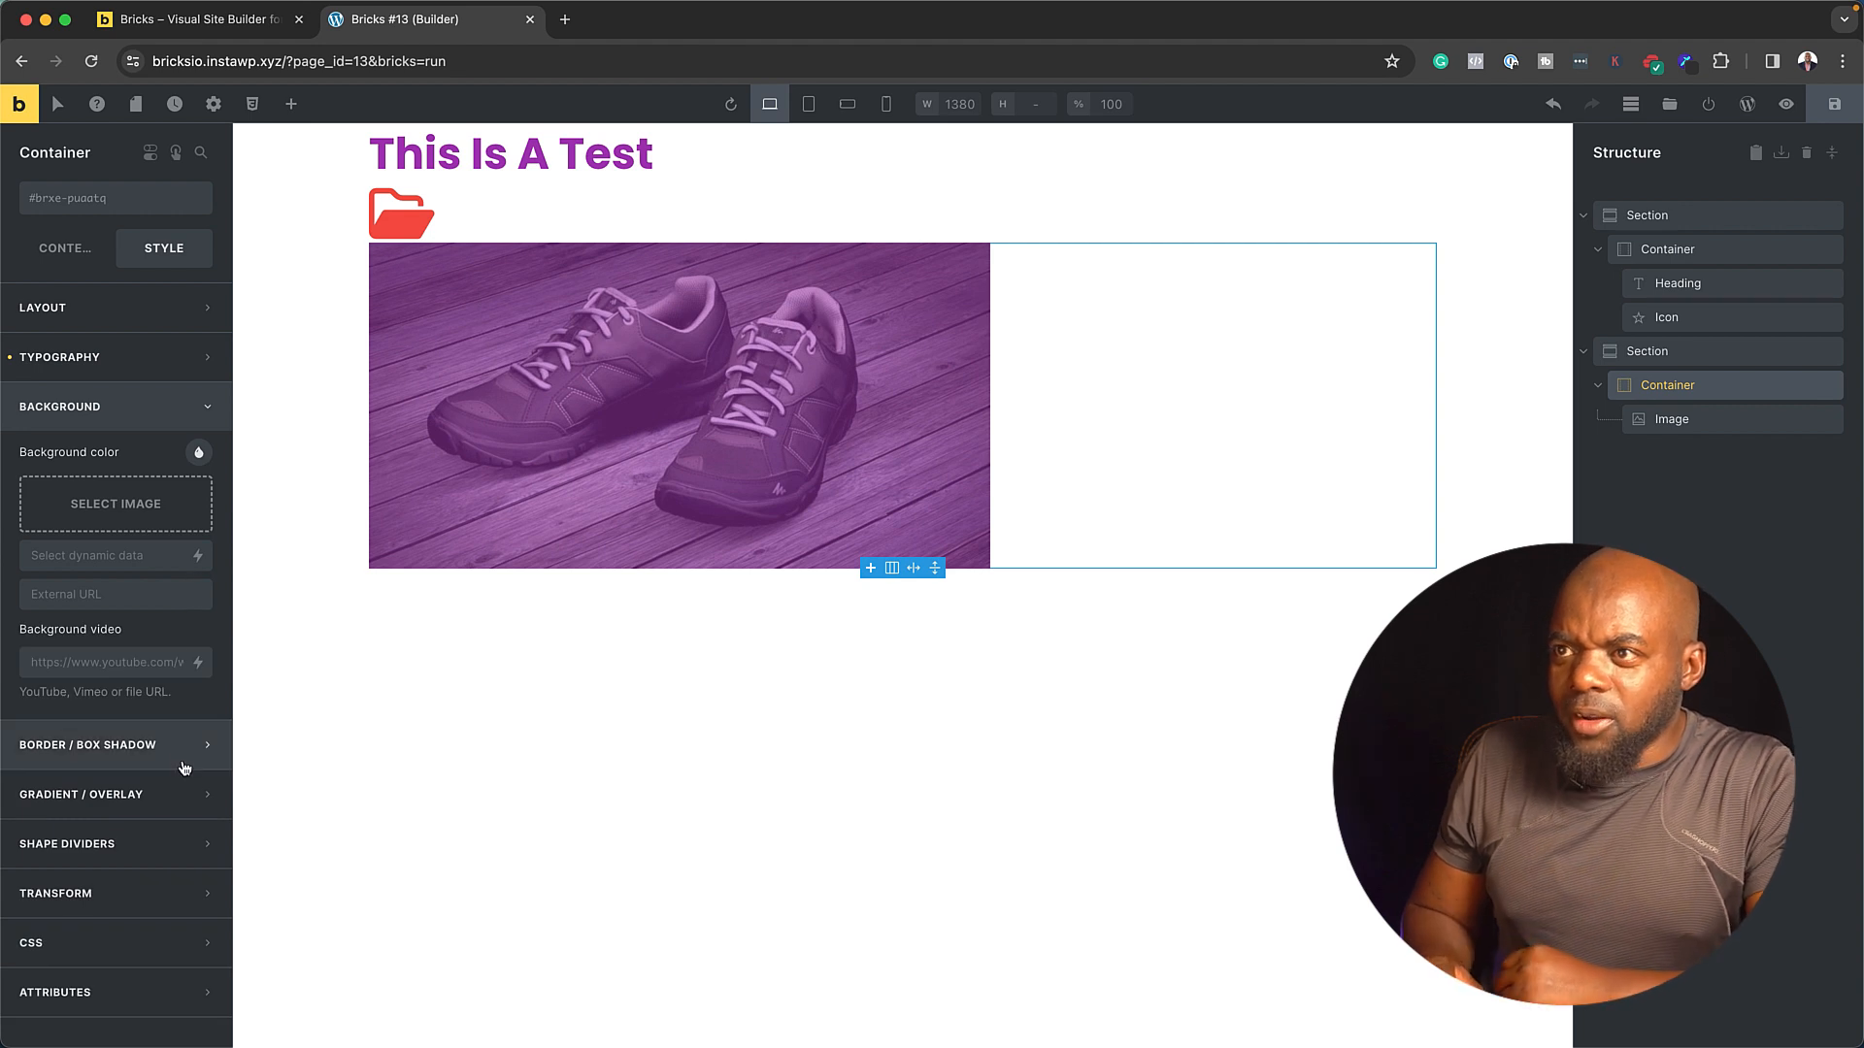
pyautogui.click(200, 453)
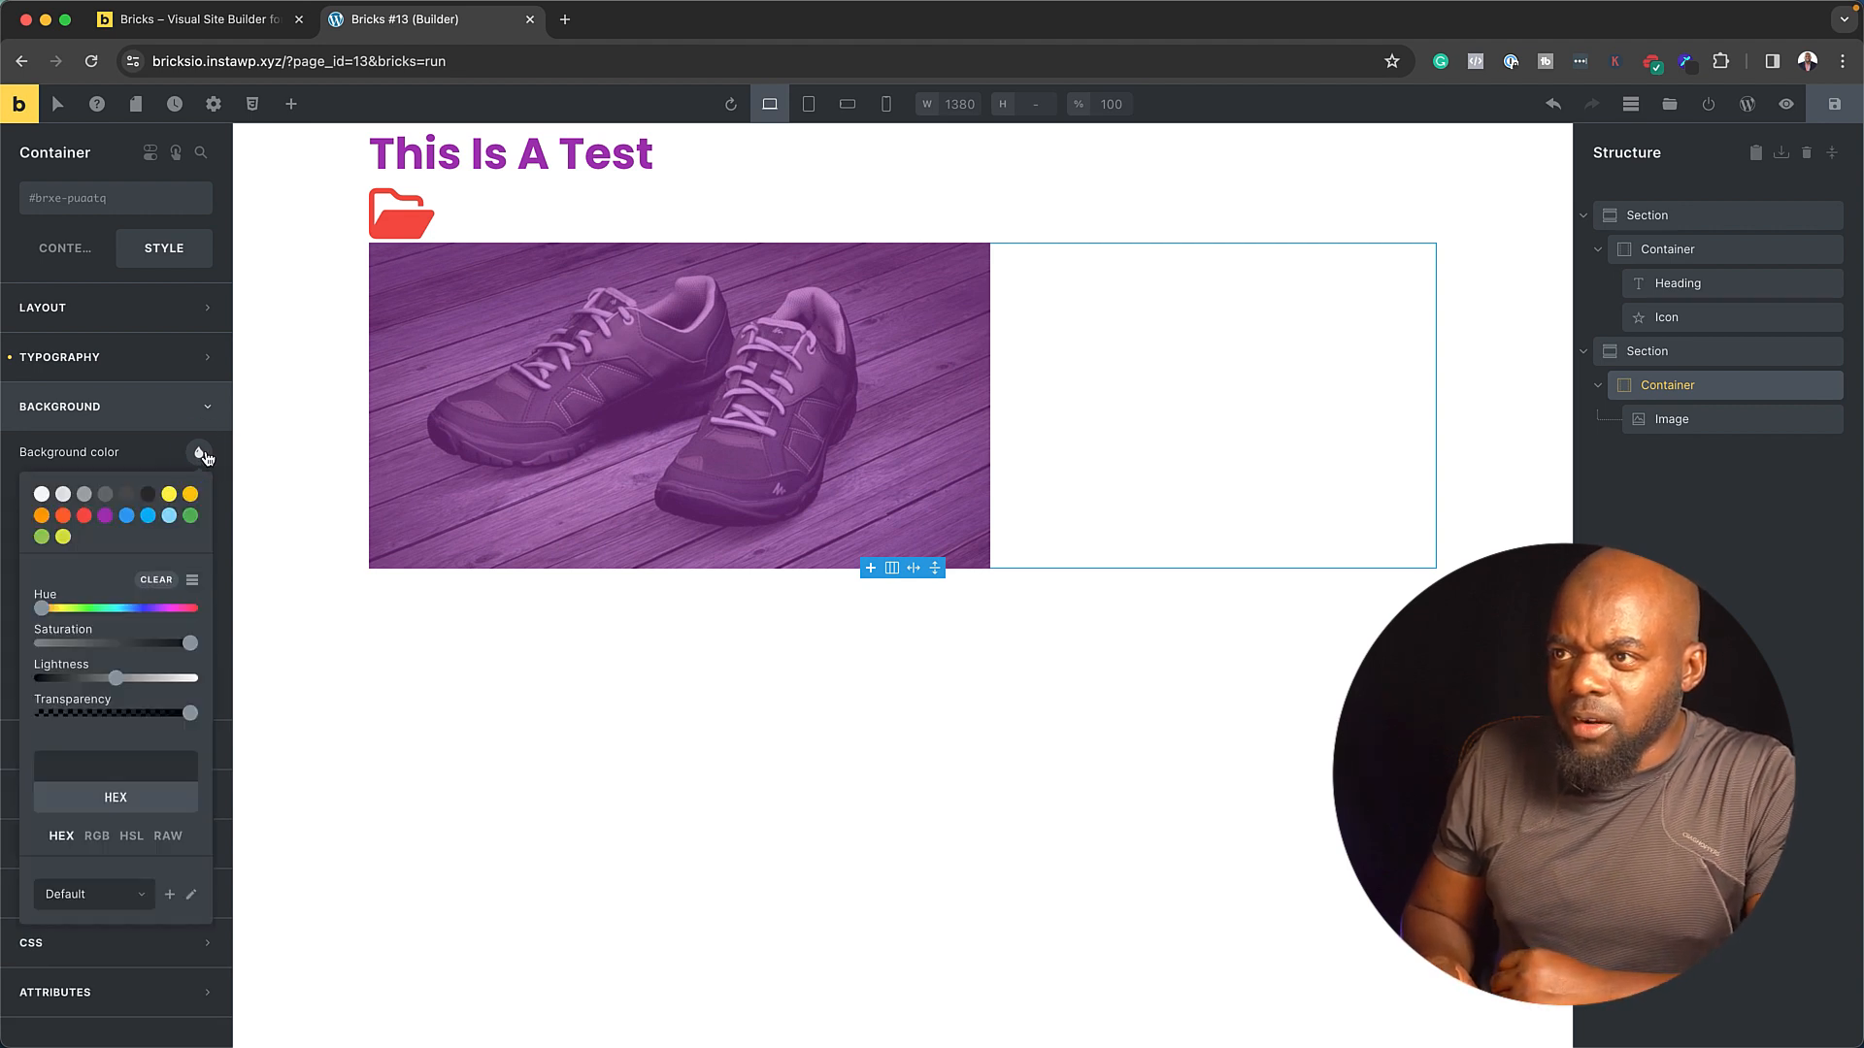
pyautogui.click(149, 497)
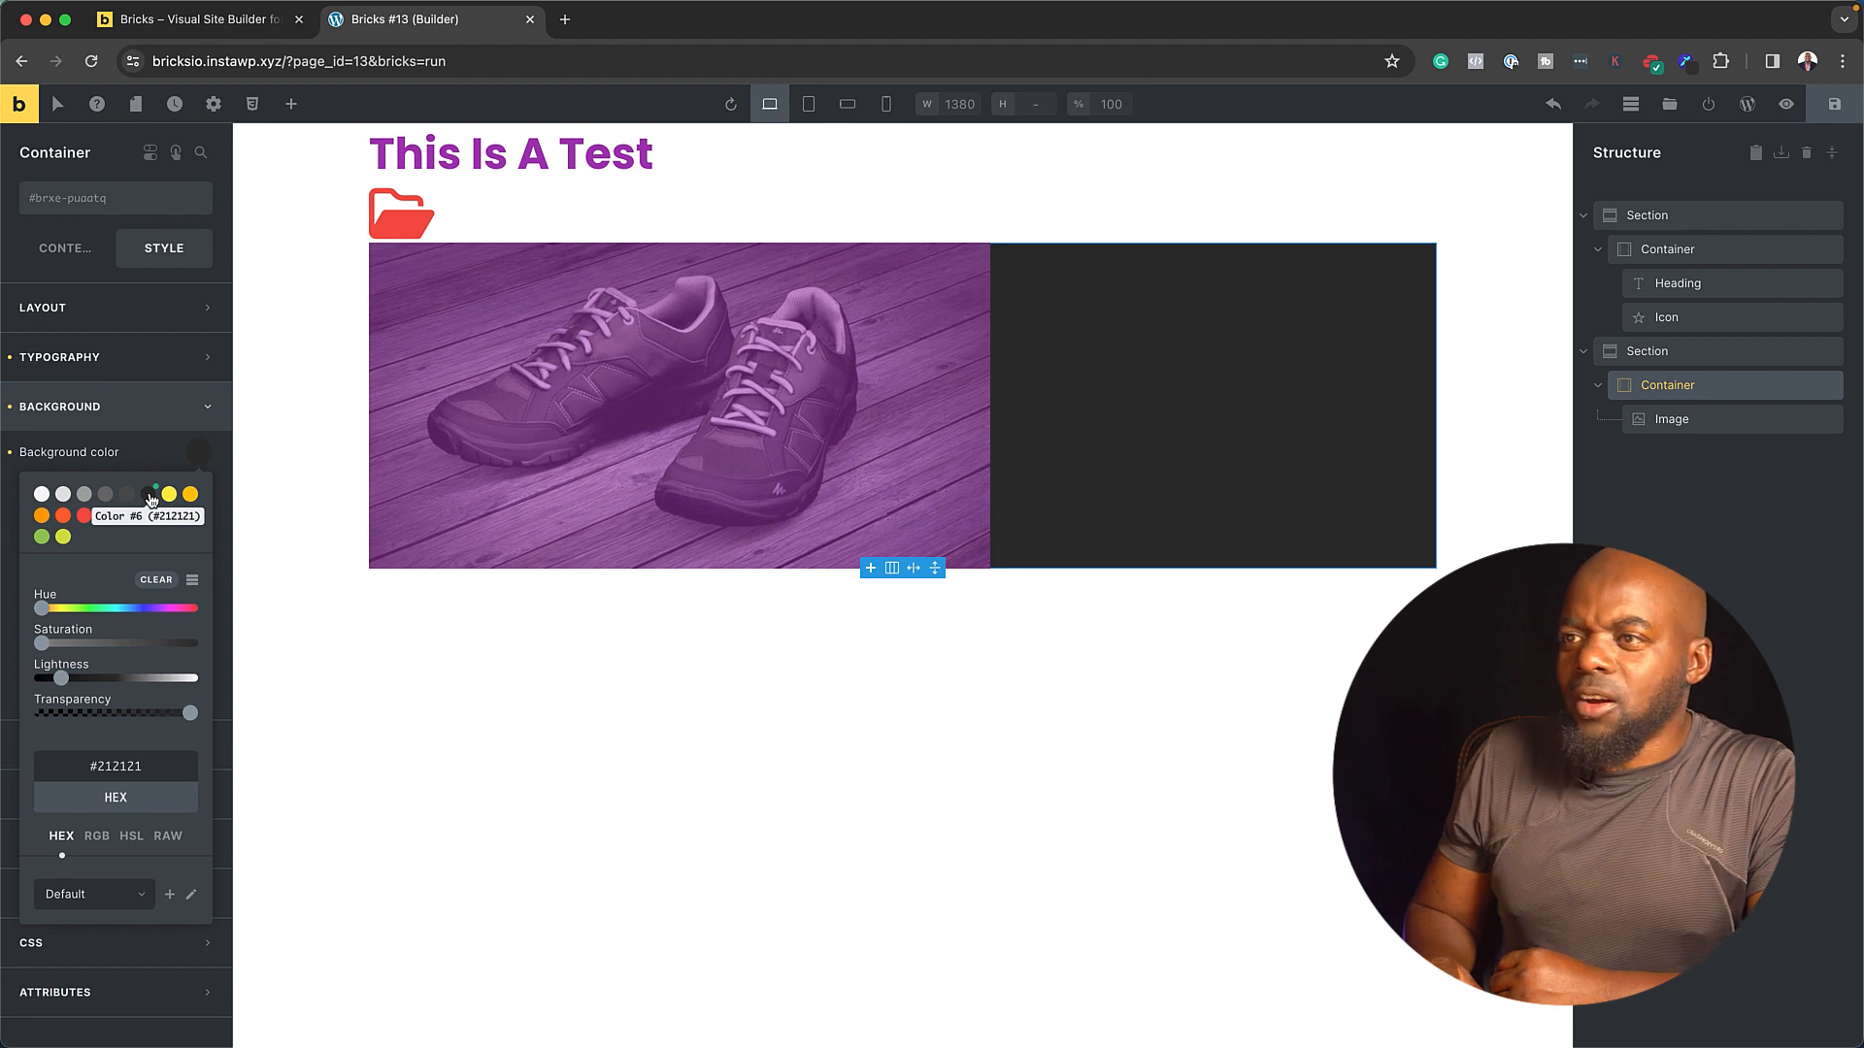
# - Turn on the Stretch option for the shoe image so it fills its container
pyautogui.click(782, 367)
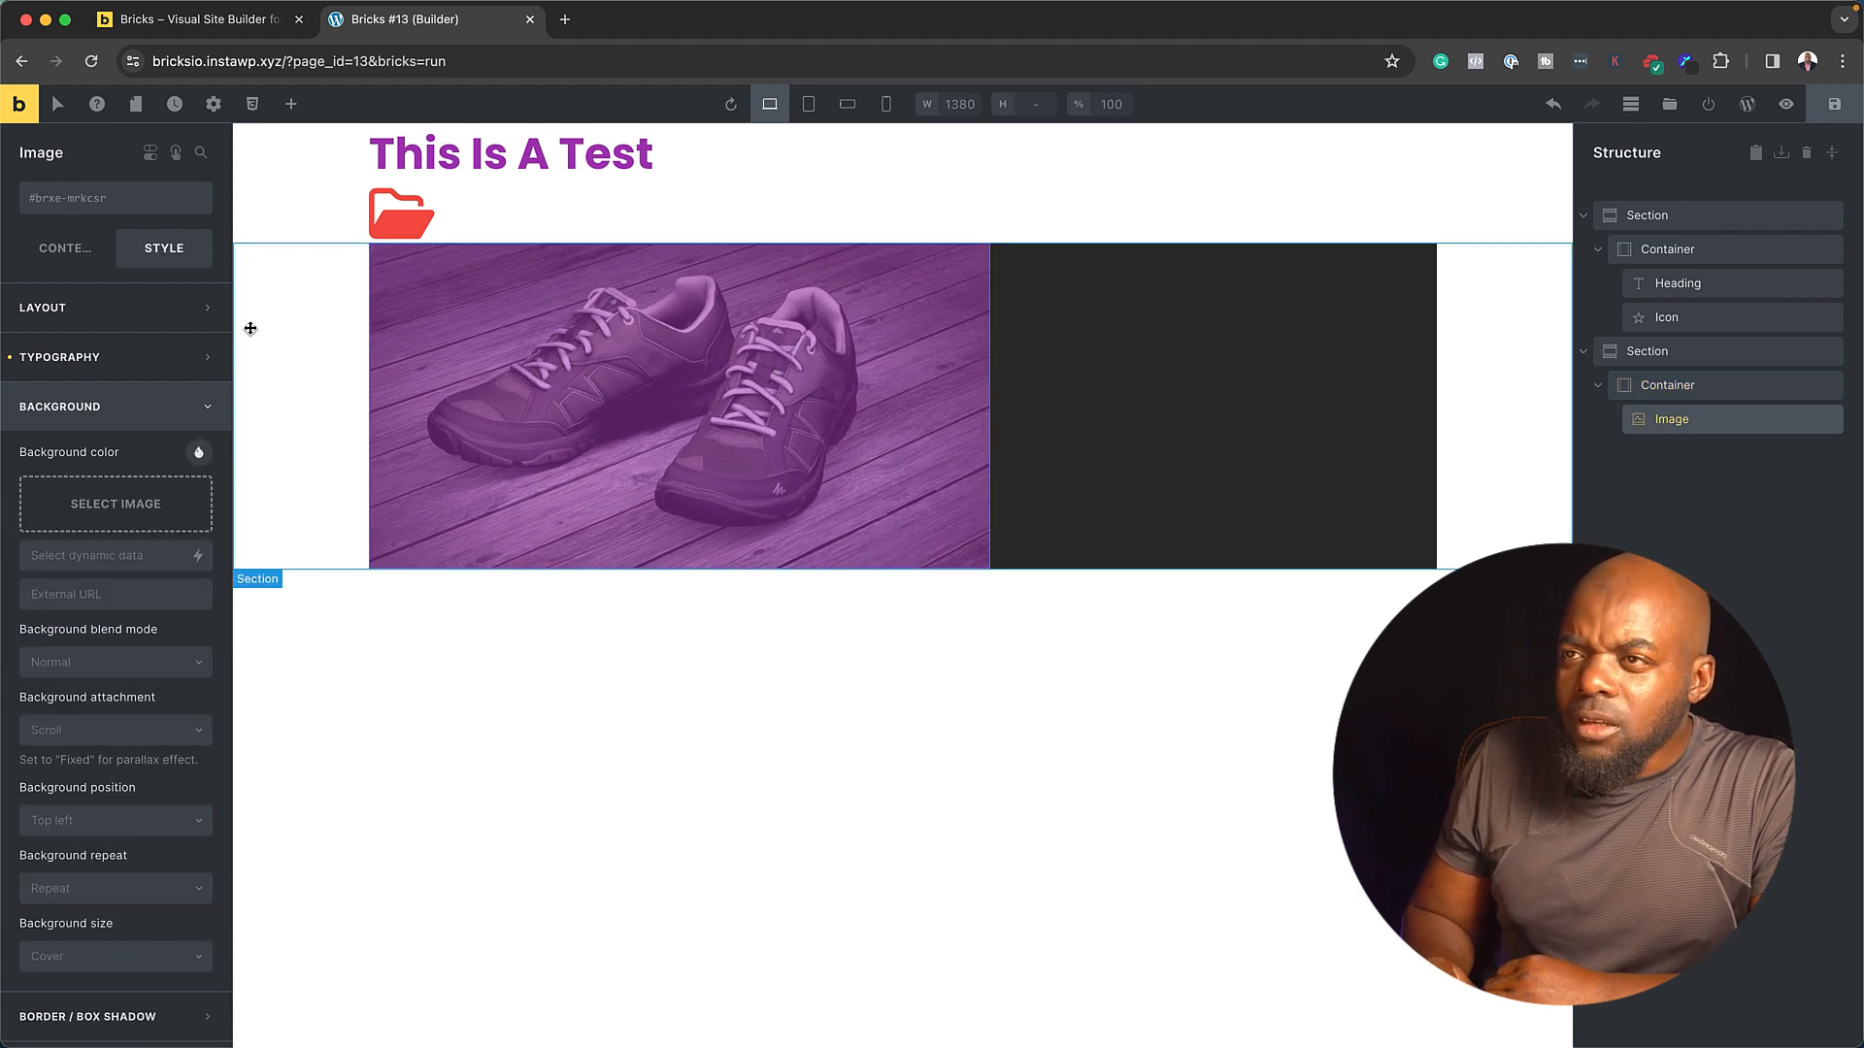
pyautogui.scroll(-1, 132, 718)
pyautogui.scroll(-4, 132, 719)
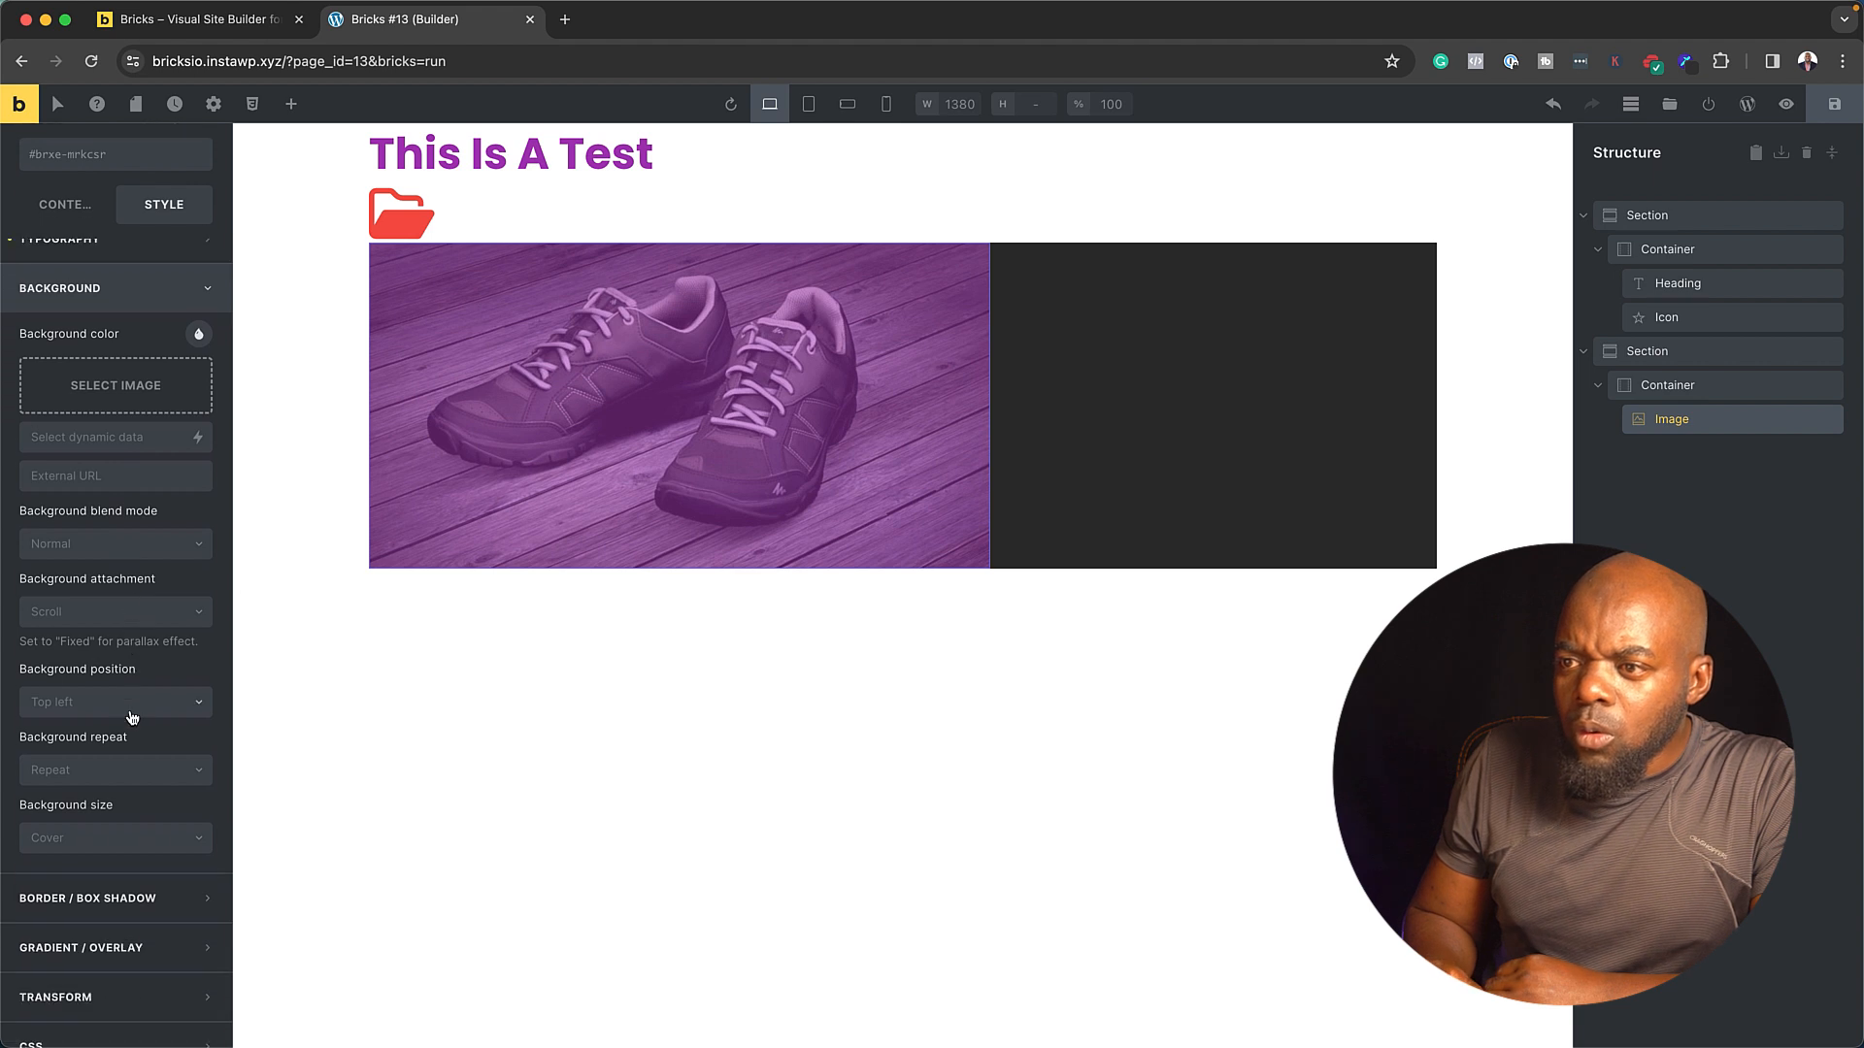
pyautogui.scroll(4, 133, 715)
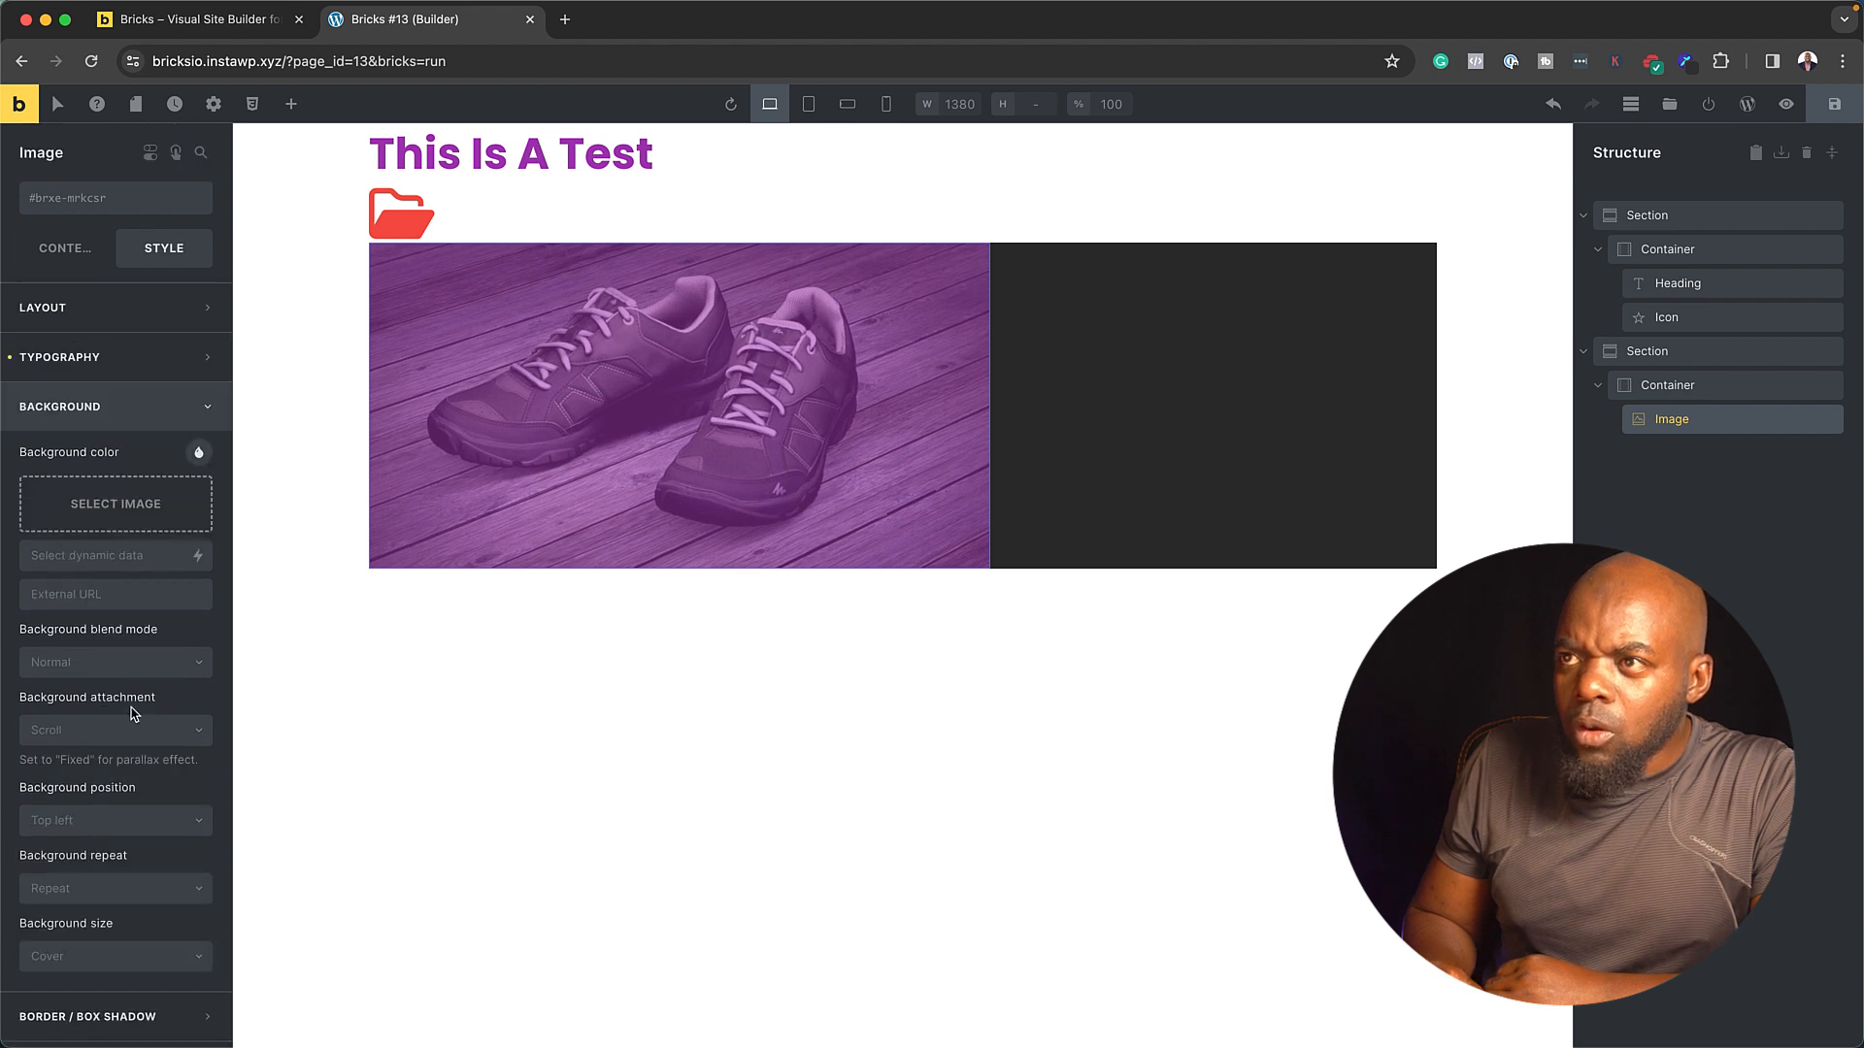
pyautogui.click(71, 249)
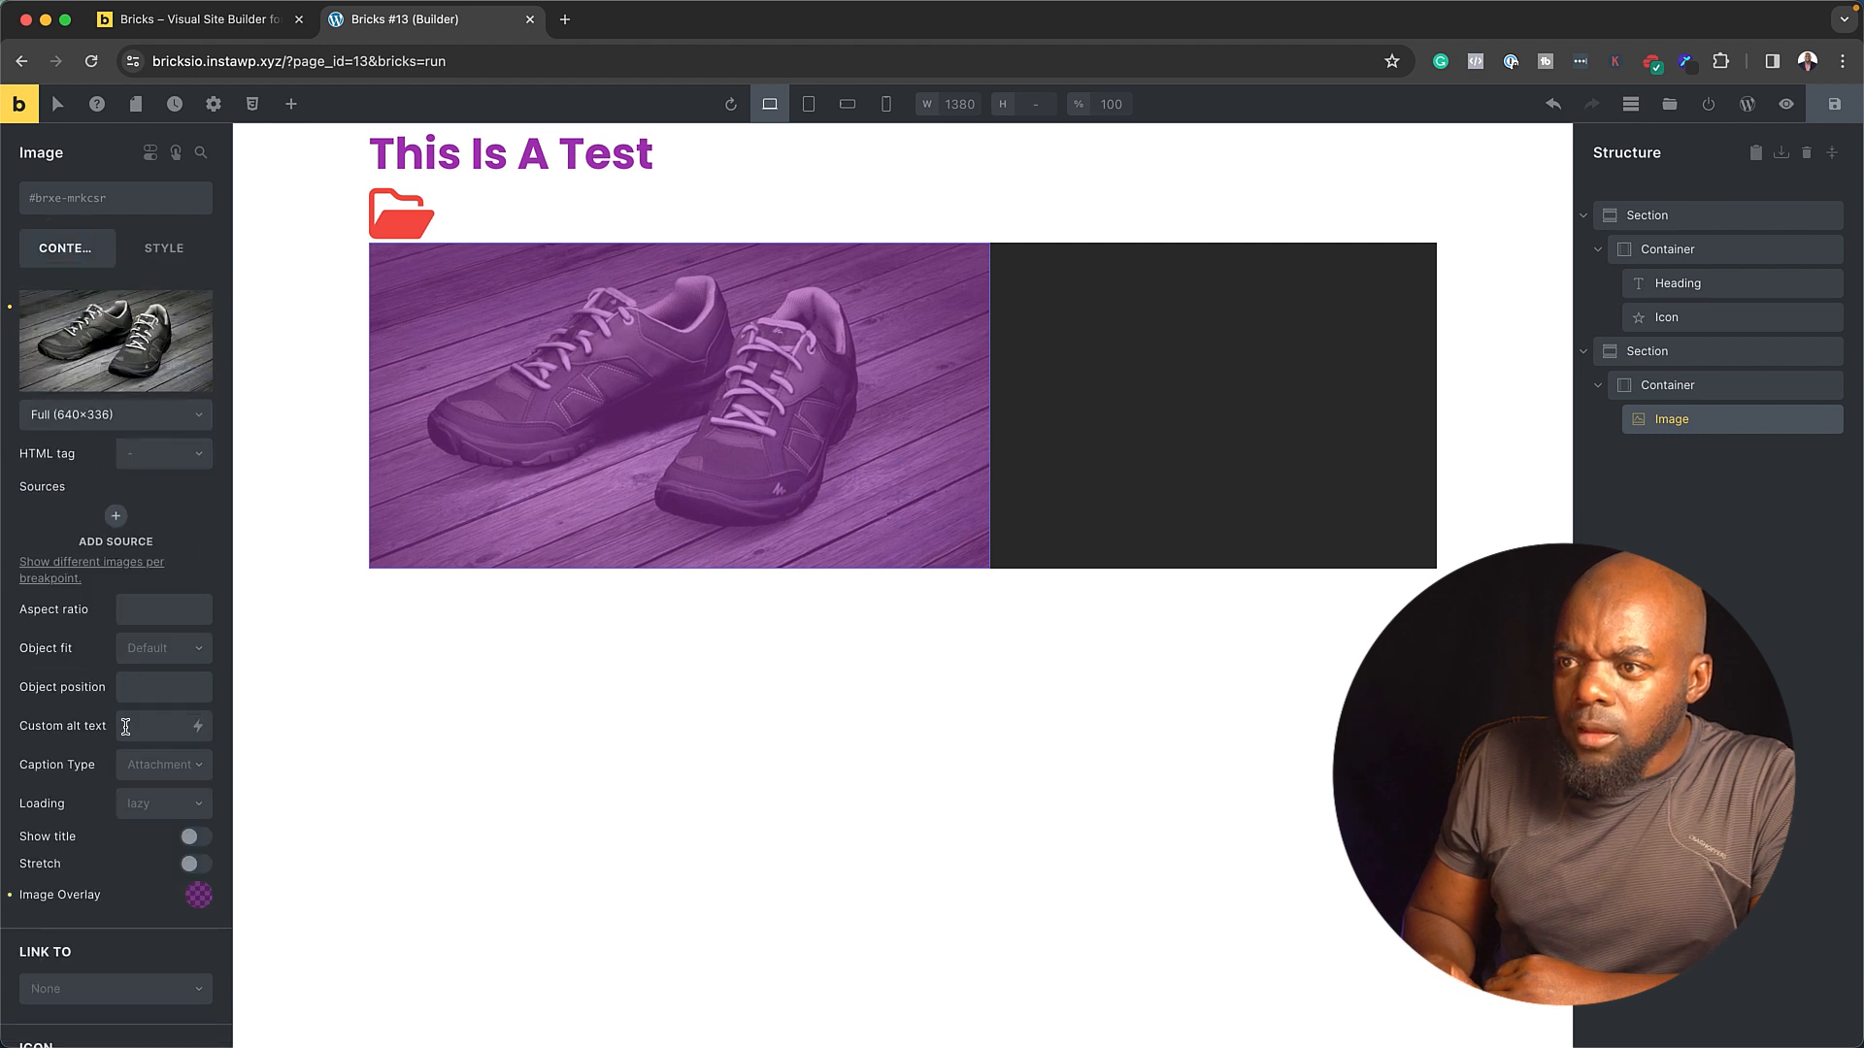
pyautogui.scroll(-2, 171, 861)
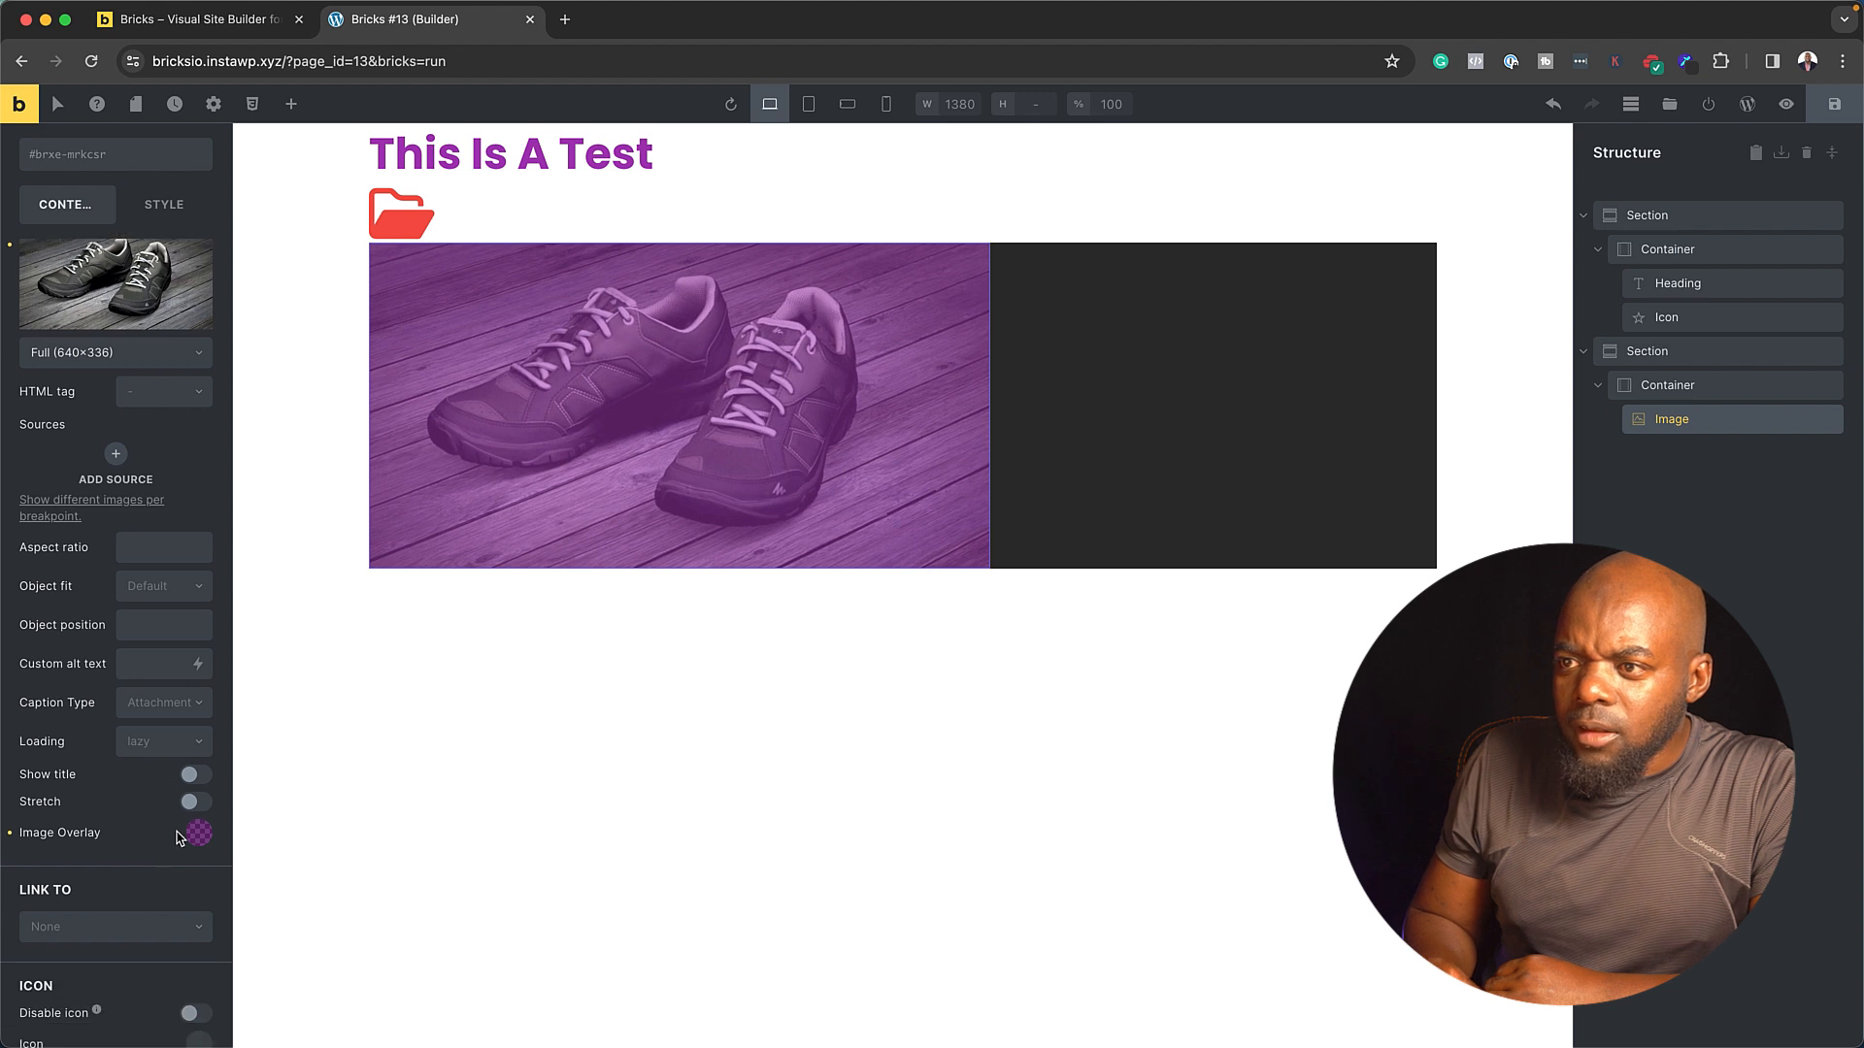
pyautogui.click(197, 803)
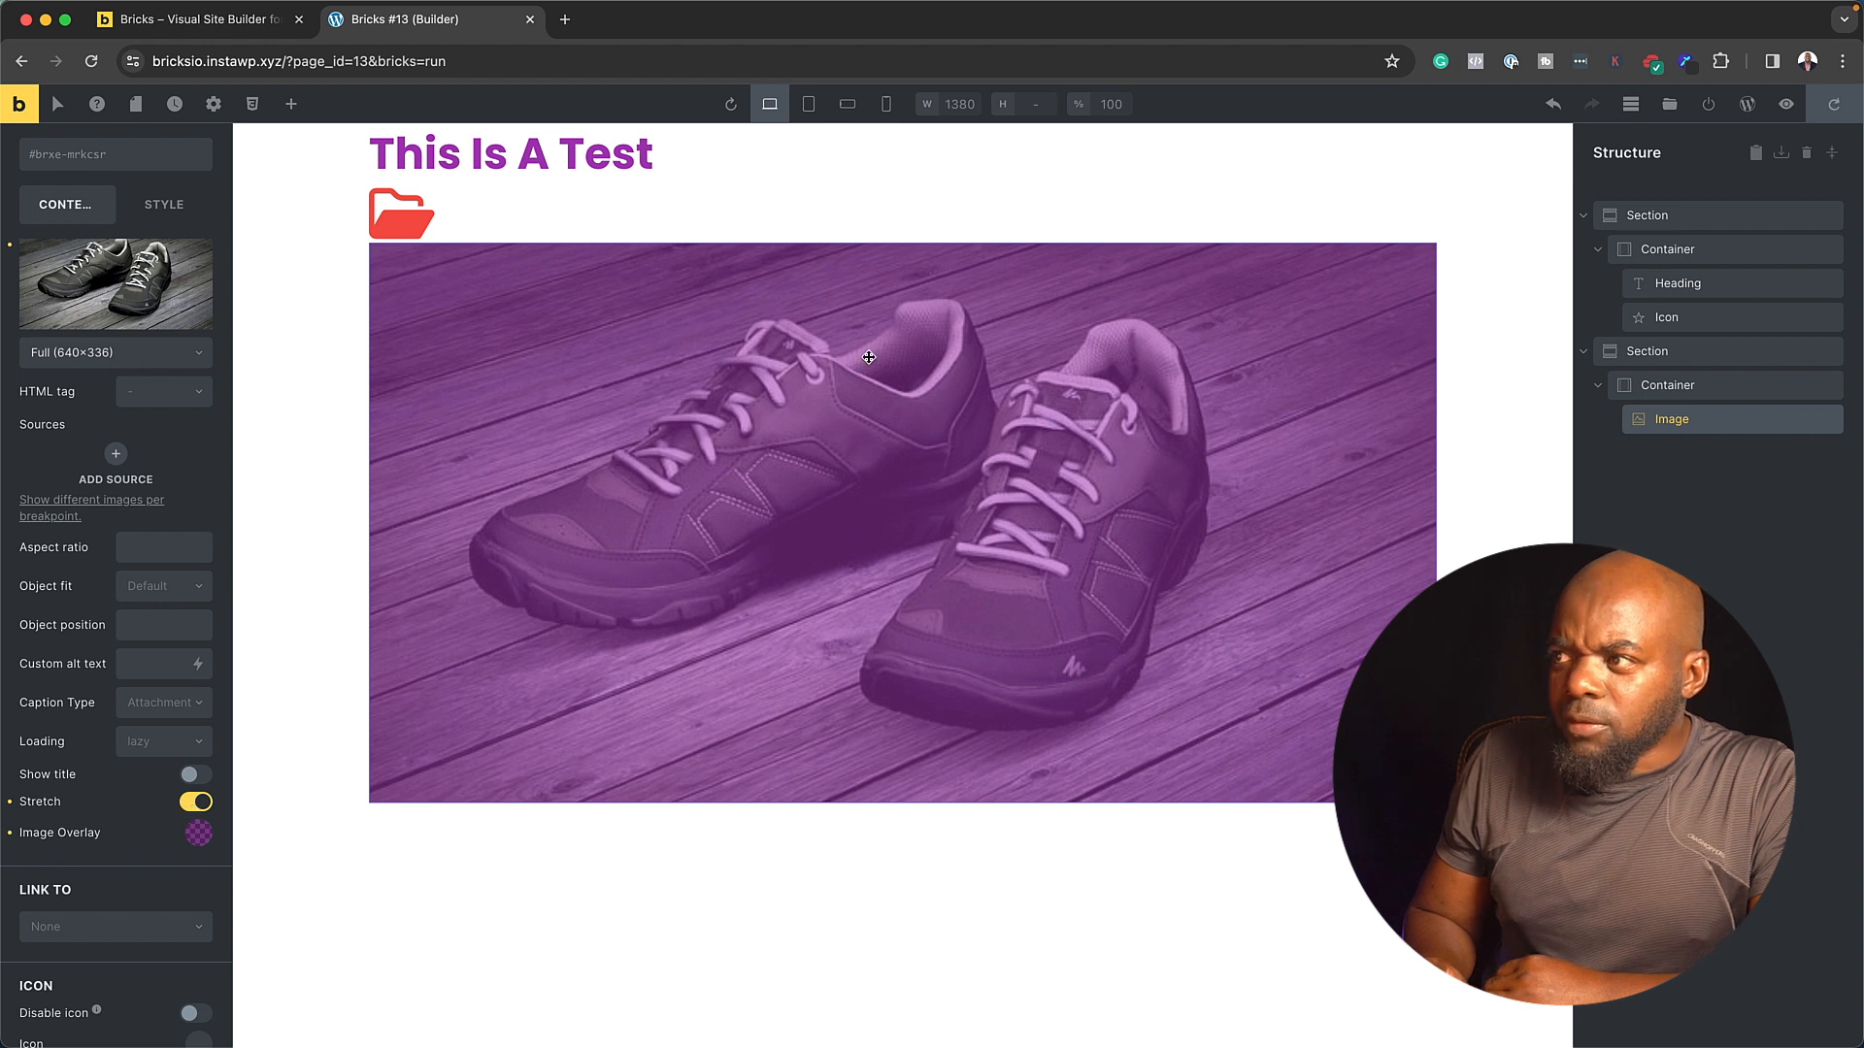
pyautogui.scroll(-3, 127, 804)
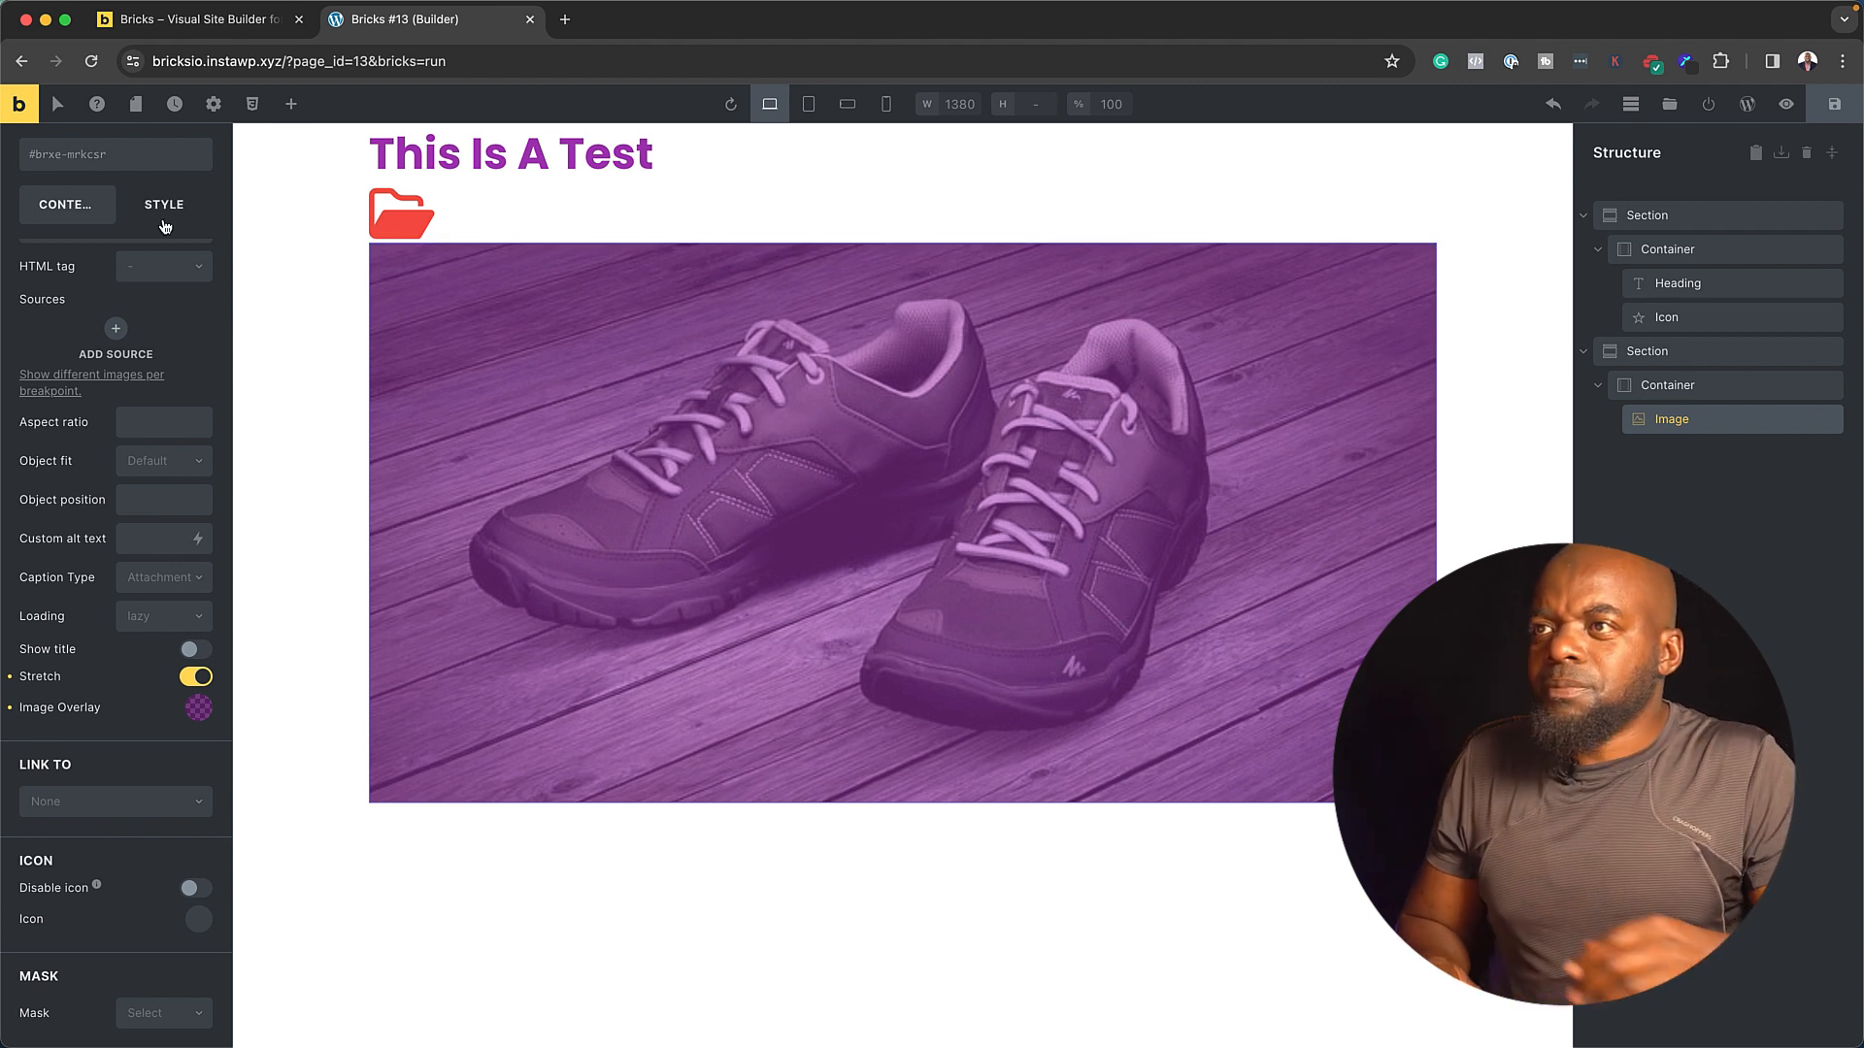
# - Search the elements for "butto" and add a Button below the shoe image in the same container
pyautogui.click(581, 906)
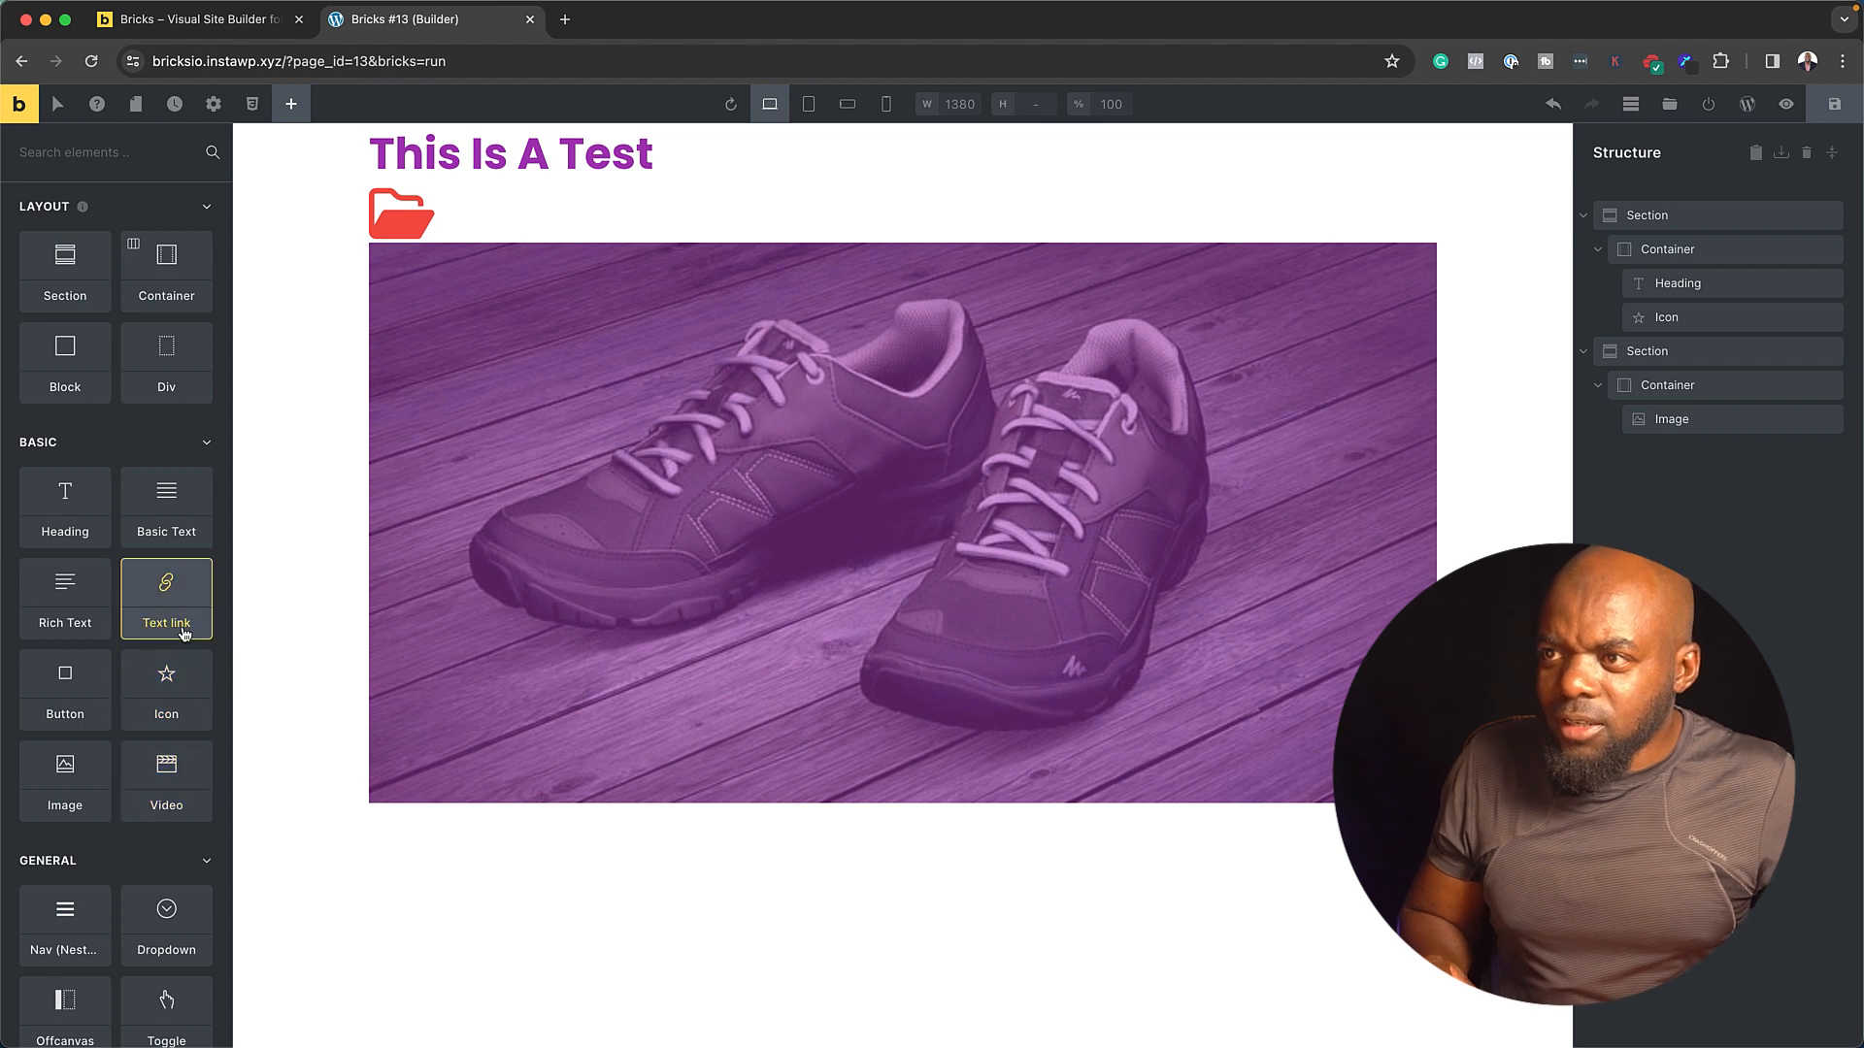
pyautogui.click(118, 158)
pyautogui.write('butto')
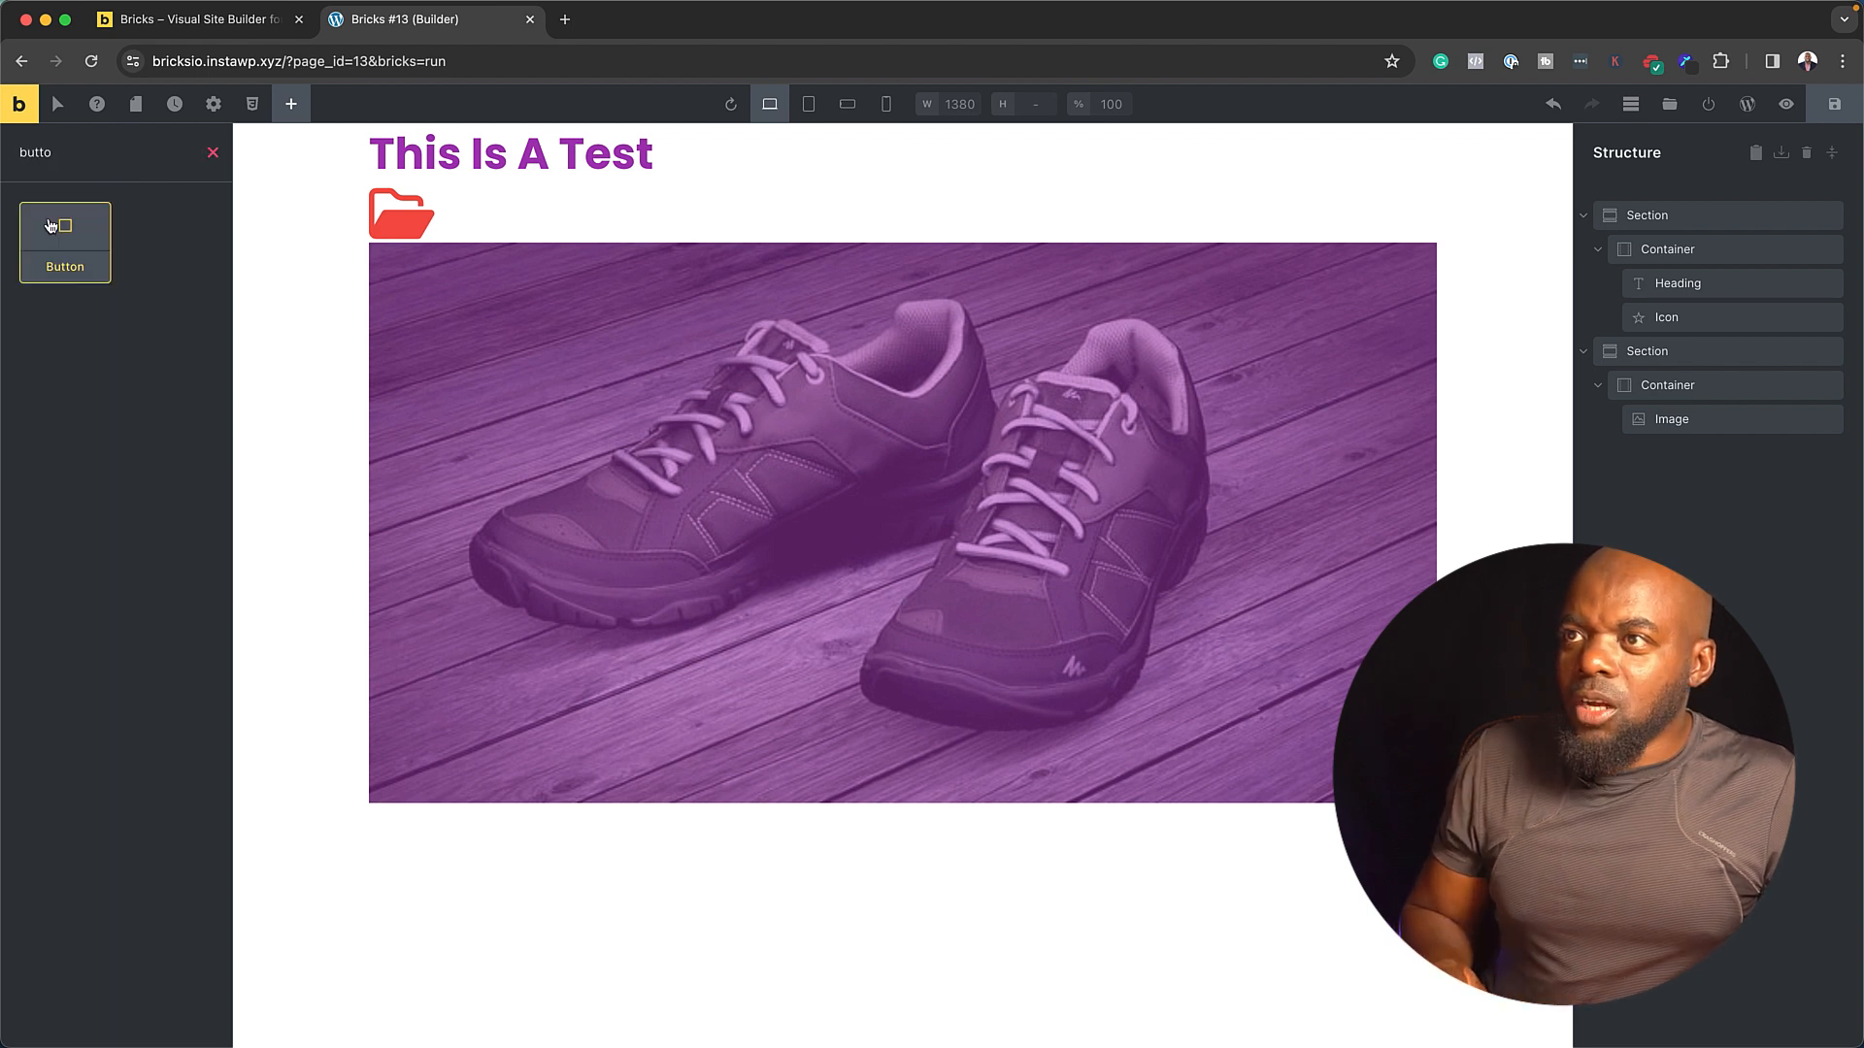
pyautogui.moveTo(68, 229); pyautogui.dragTo(916, 733)
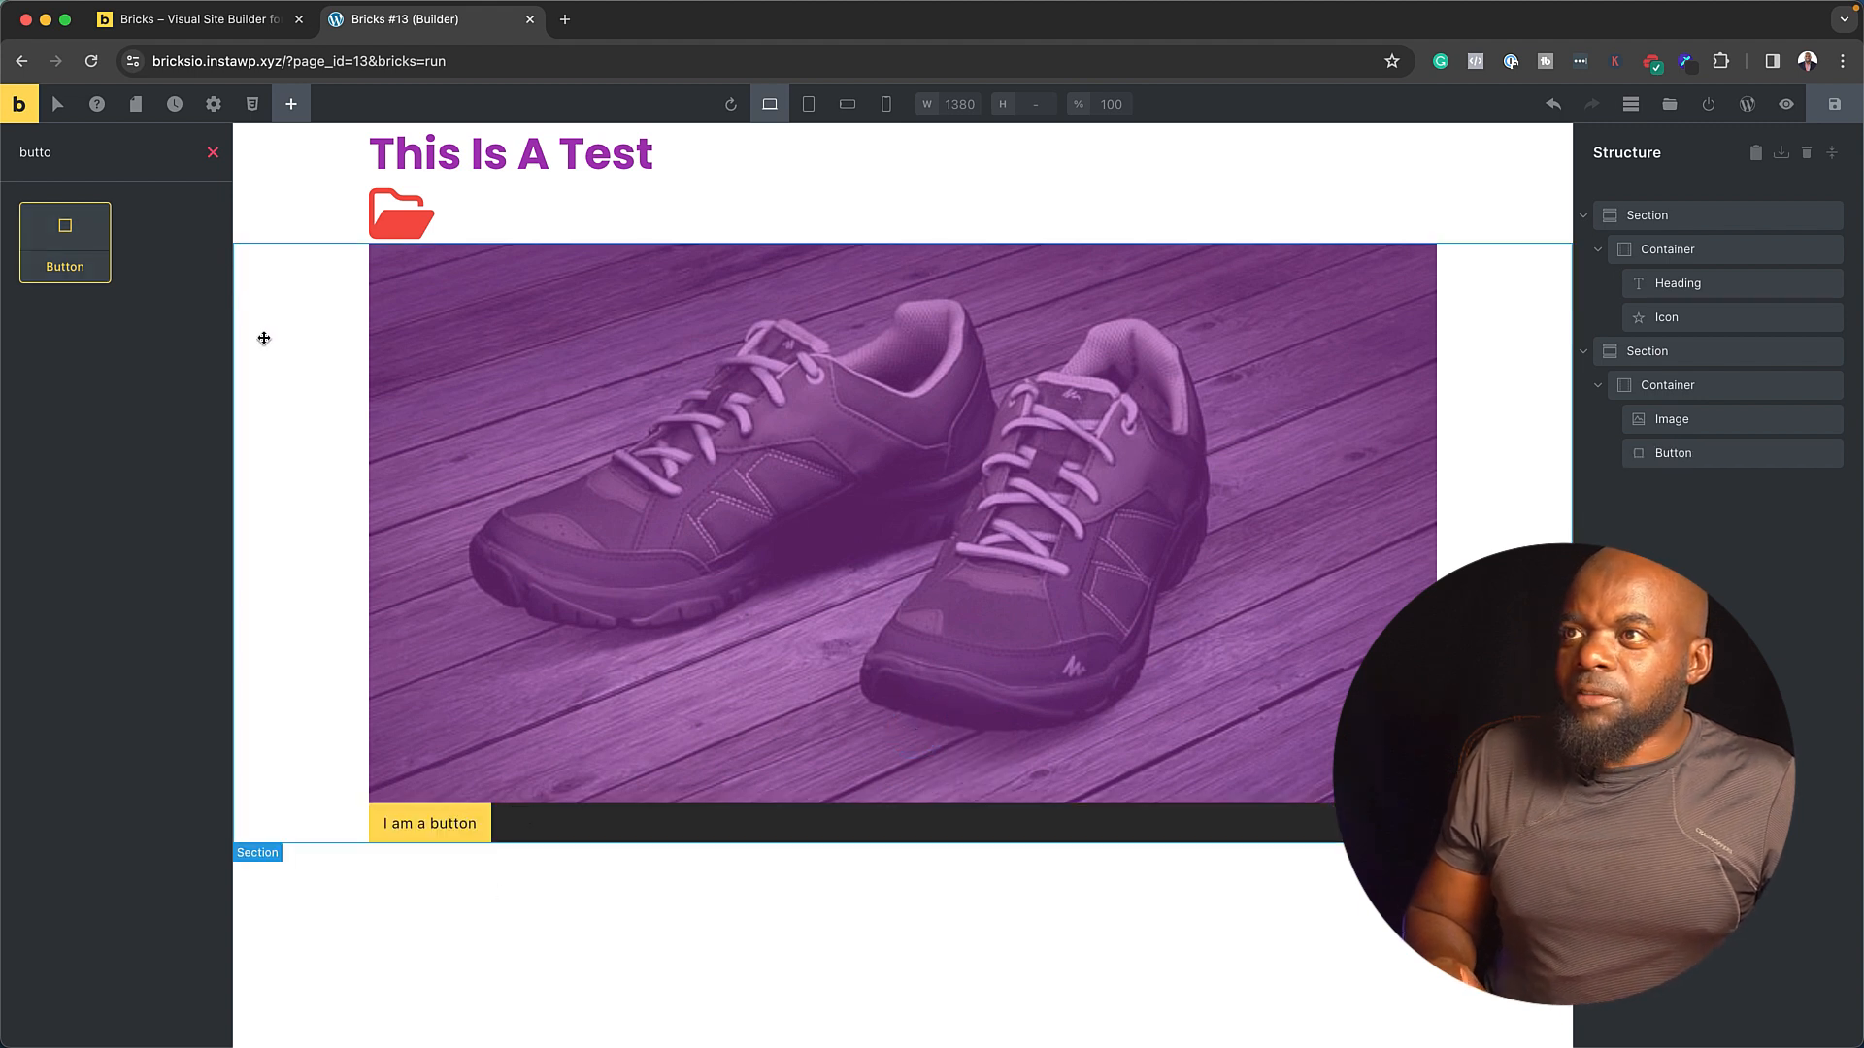
# - Try a top padding of 4% on the new button and undo it
pyautogui.click(480, 820)
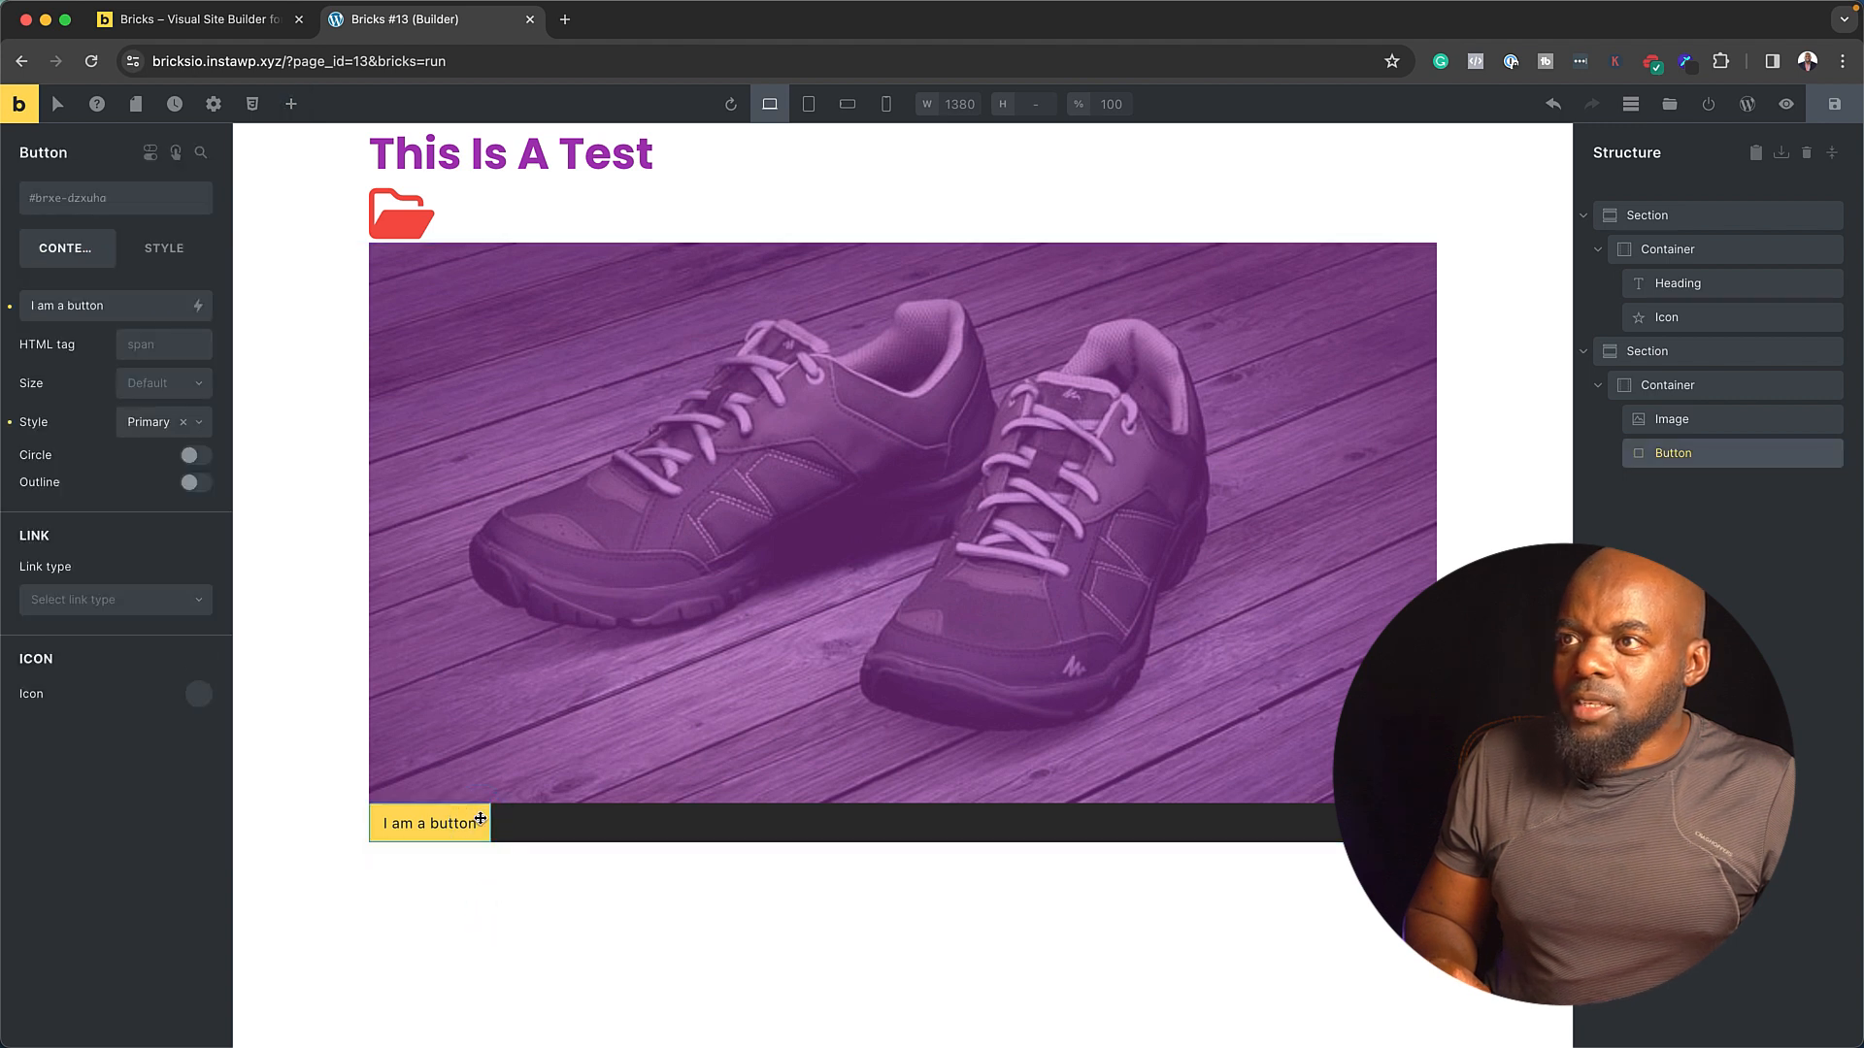
pyautogui.click(167, 248)
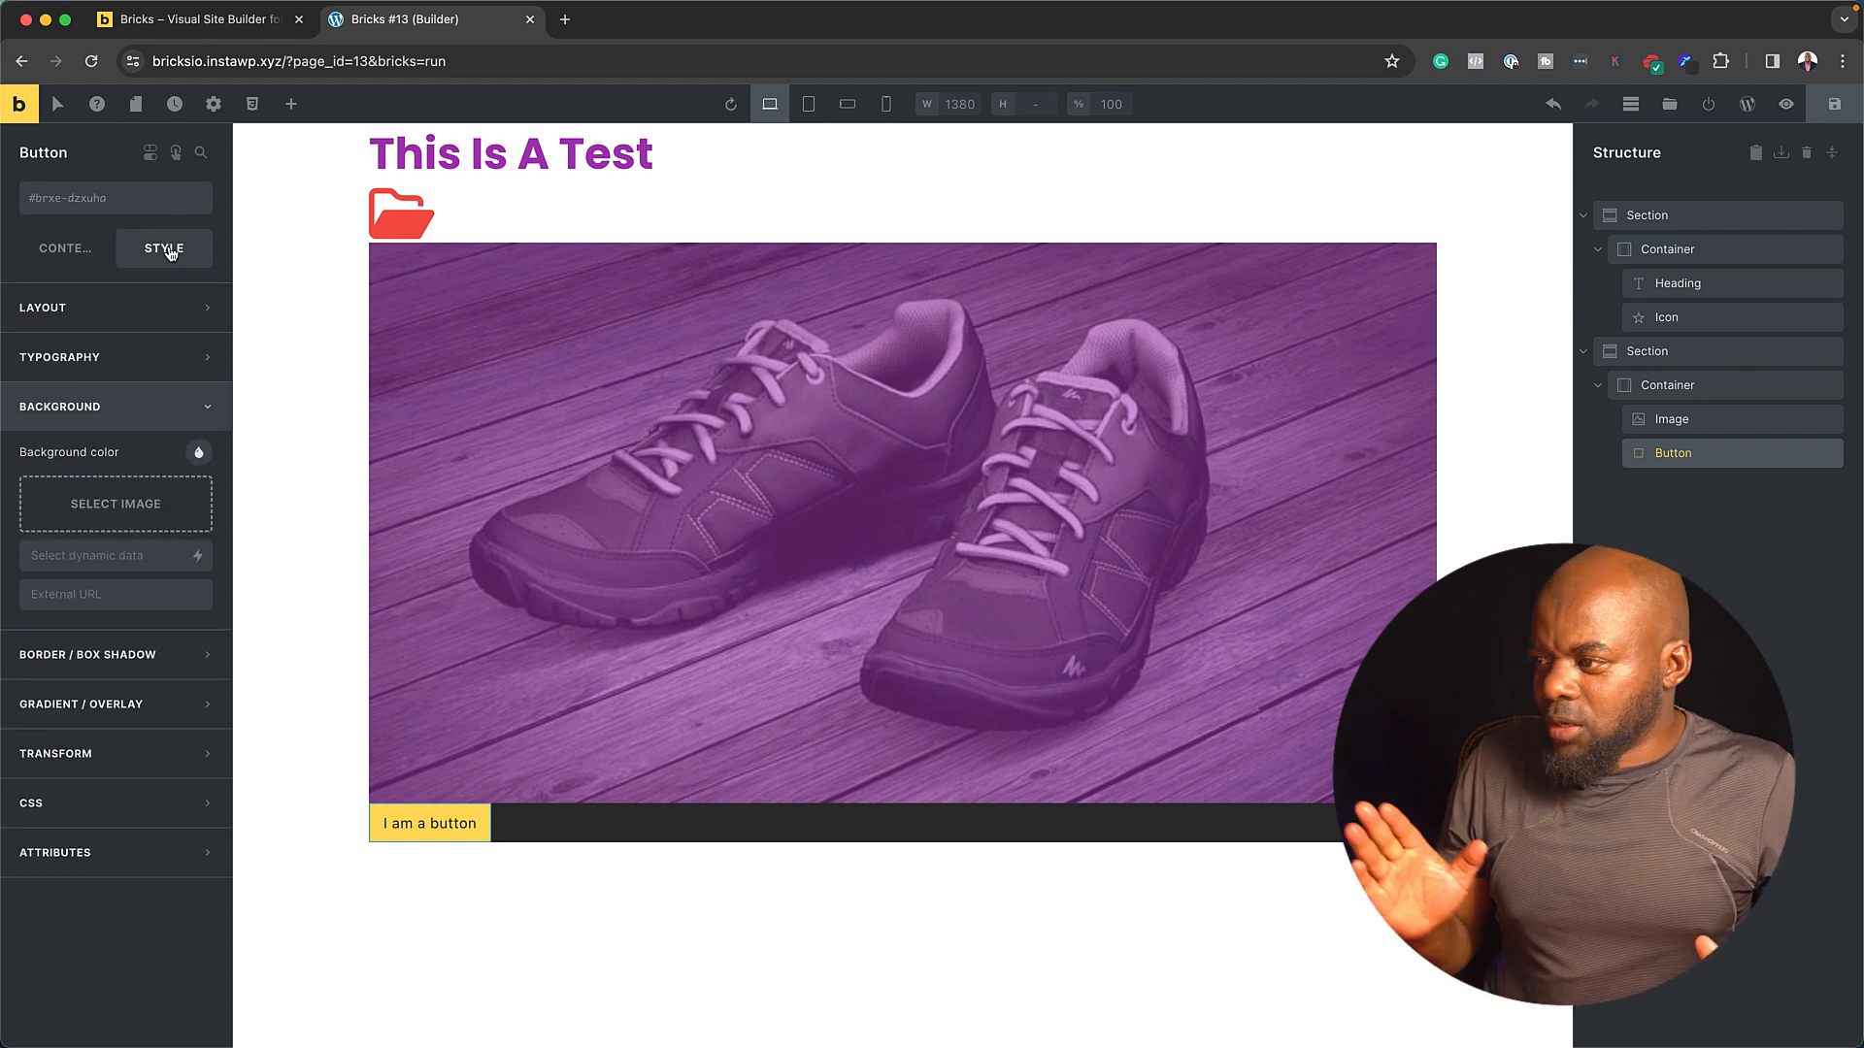
pyautogui.click(148, 318)
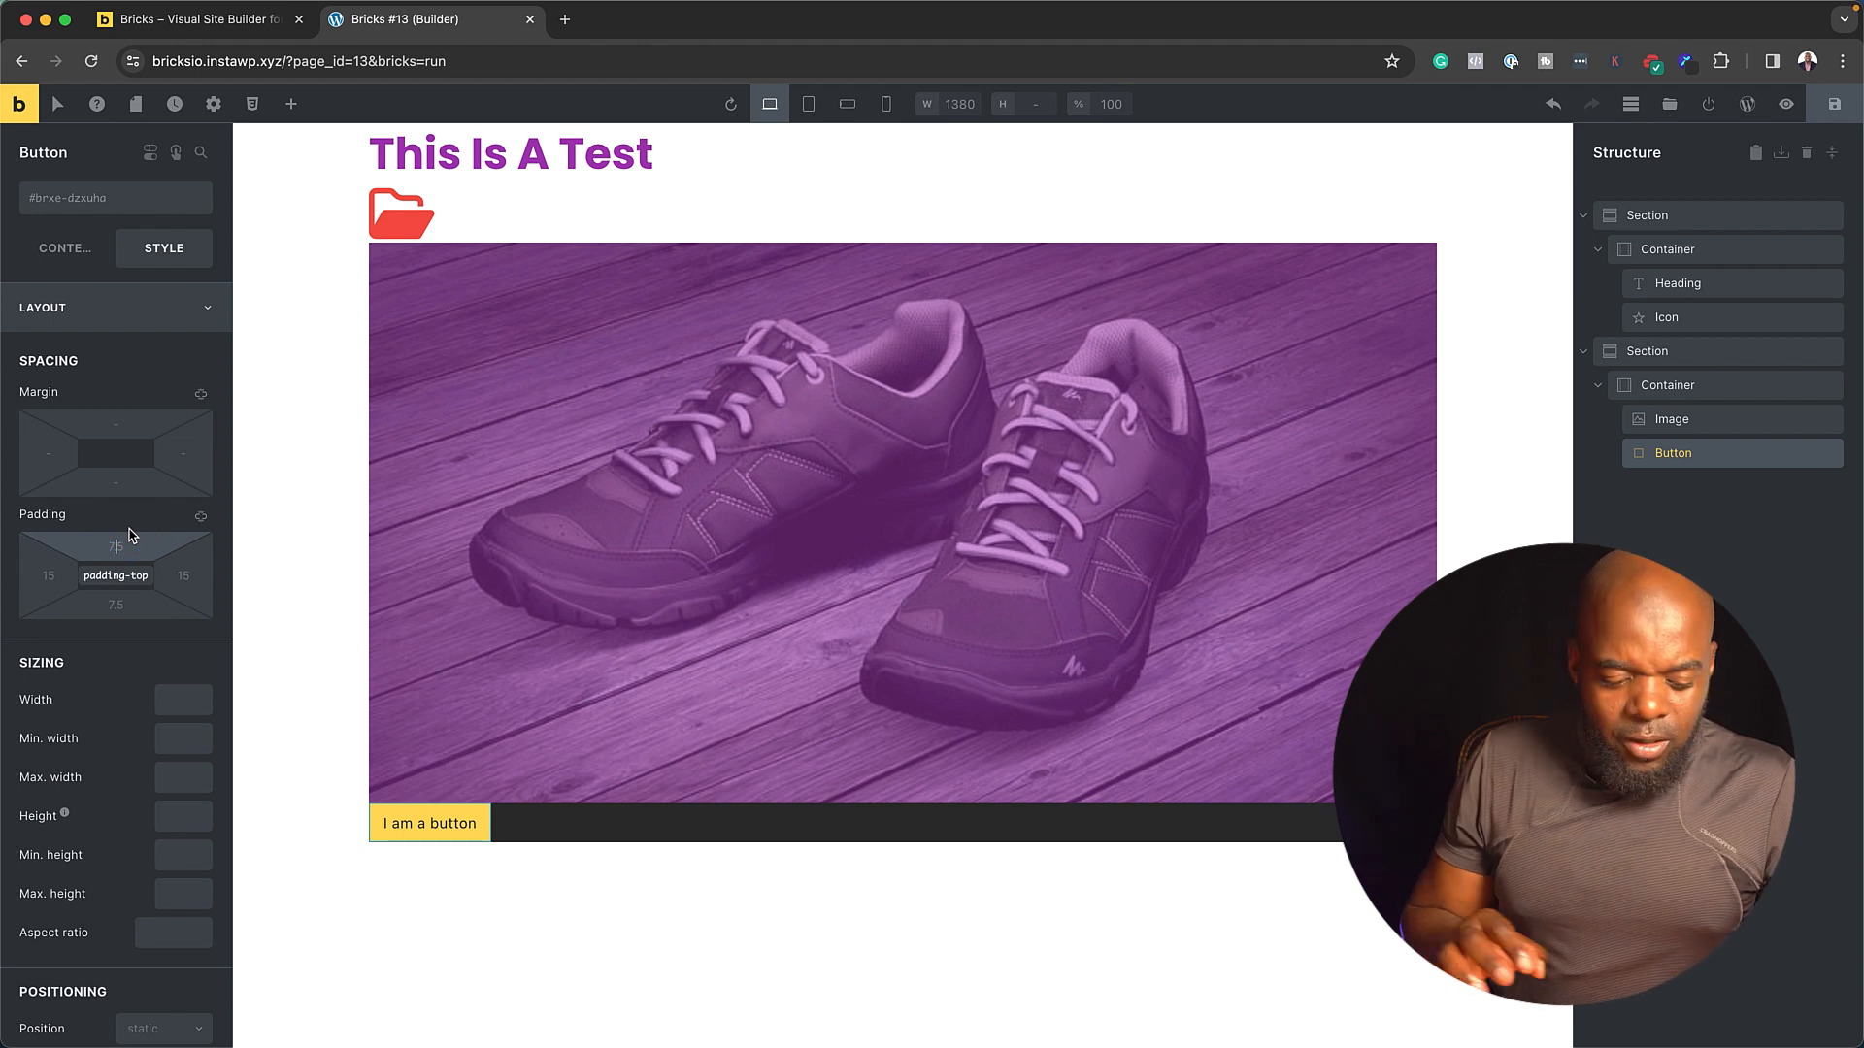
pyautogui.write('4%')
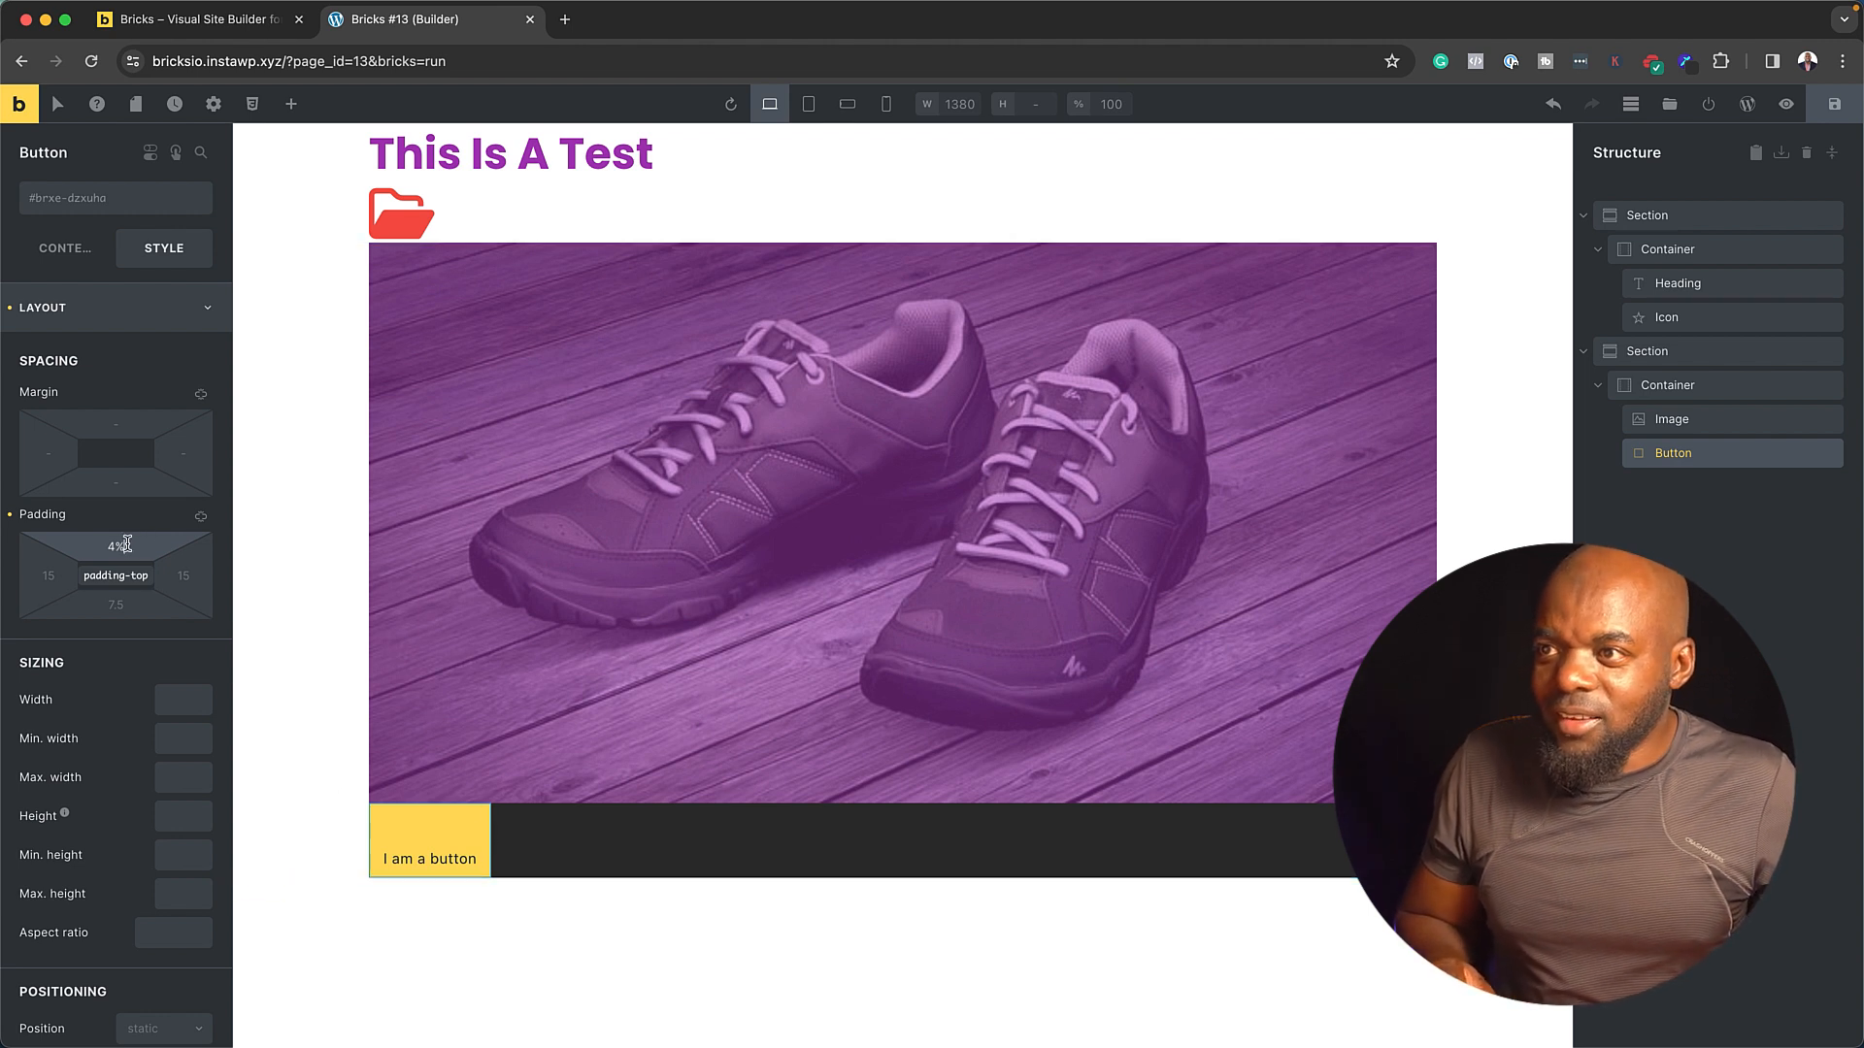
pyautogui.press('super+z')
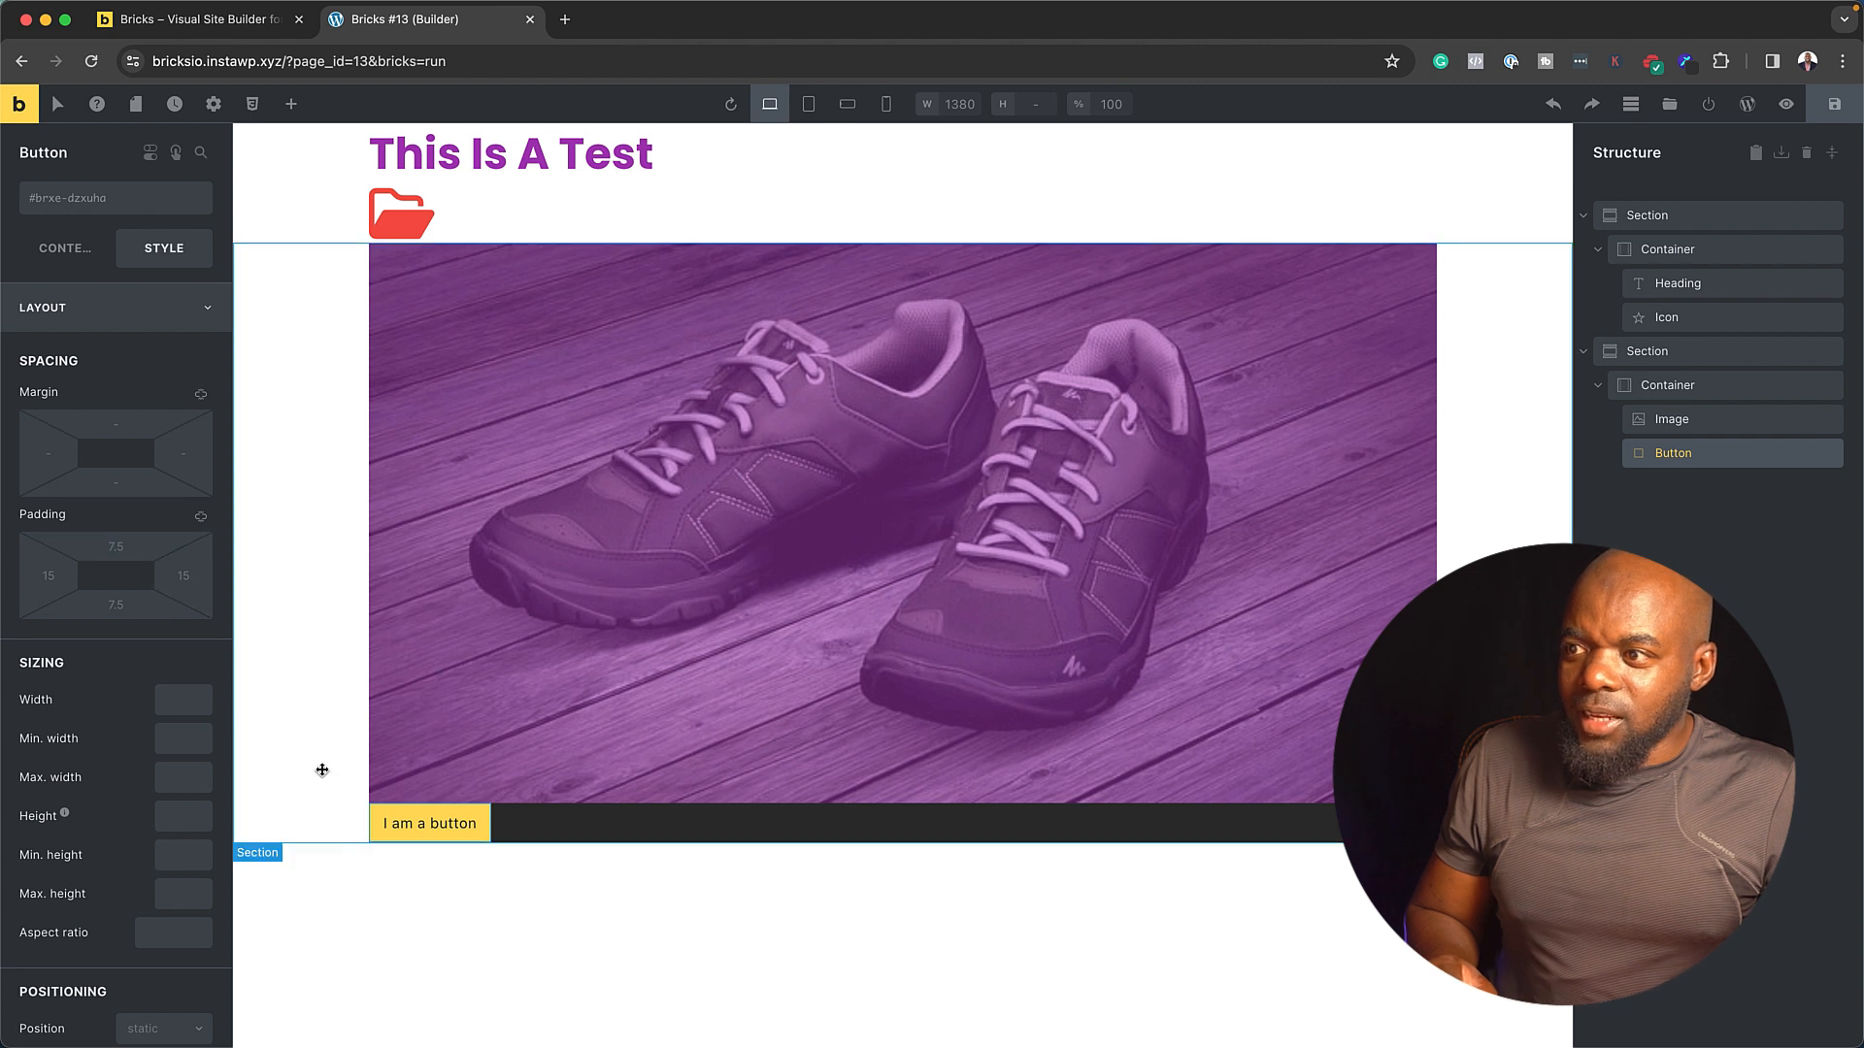
# - Set the button's top and bottom margins to 4% each
pyautogui.click(118, 423)
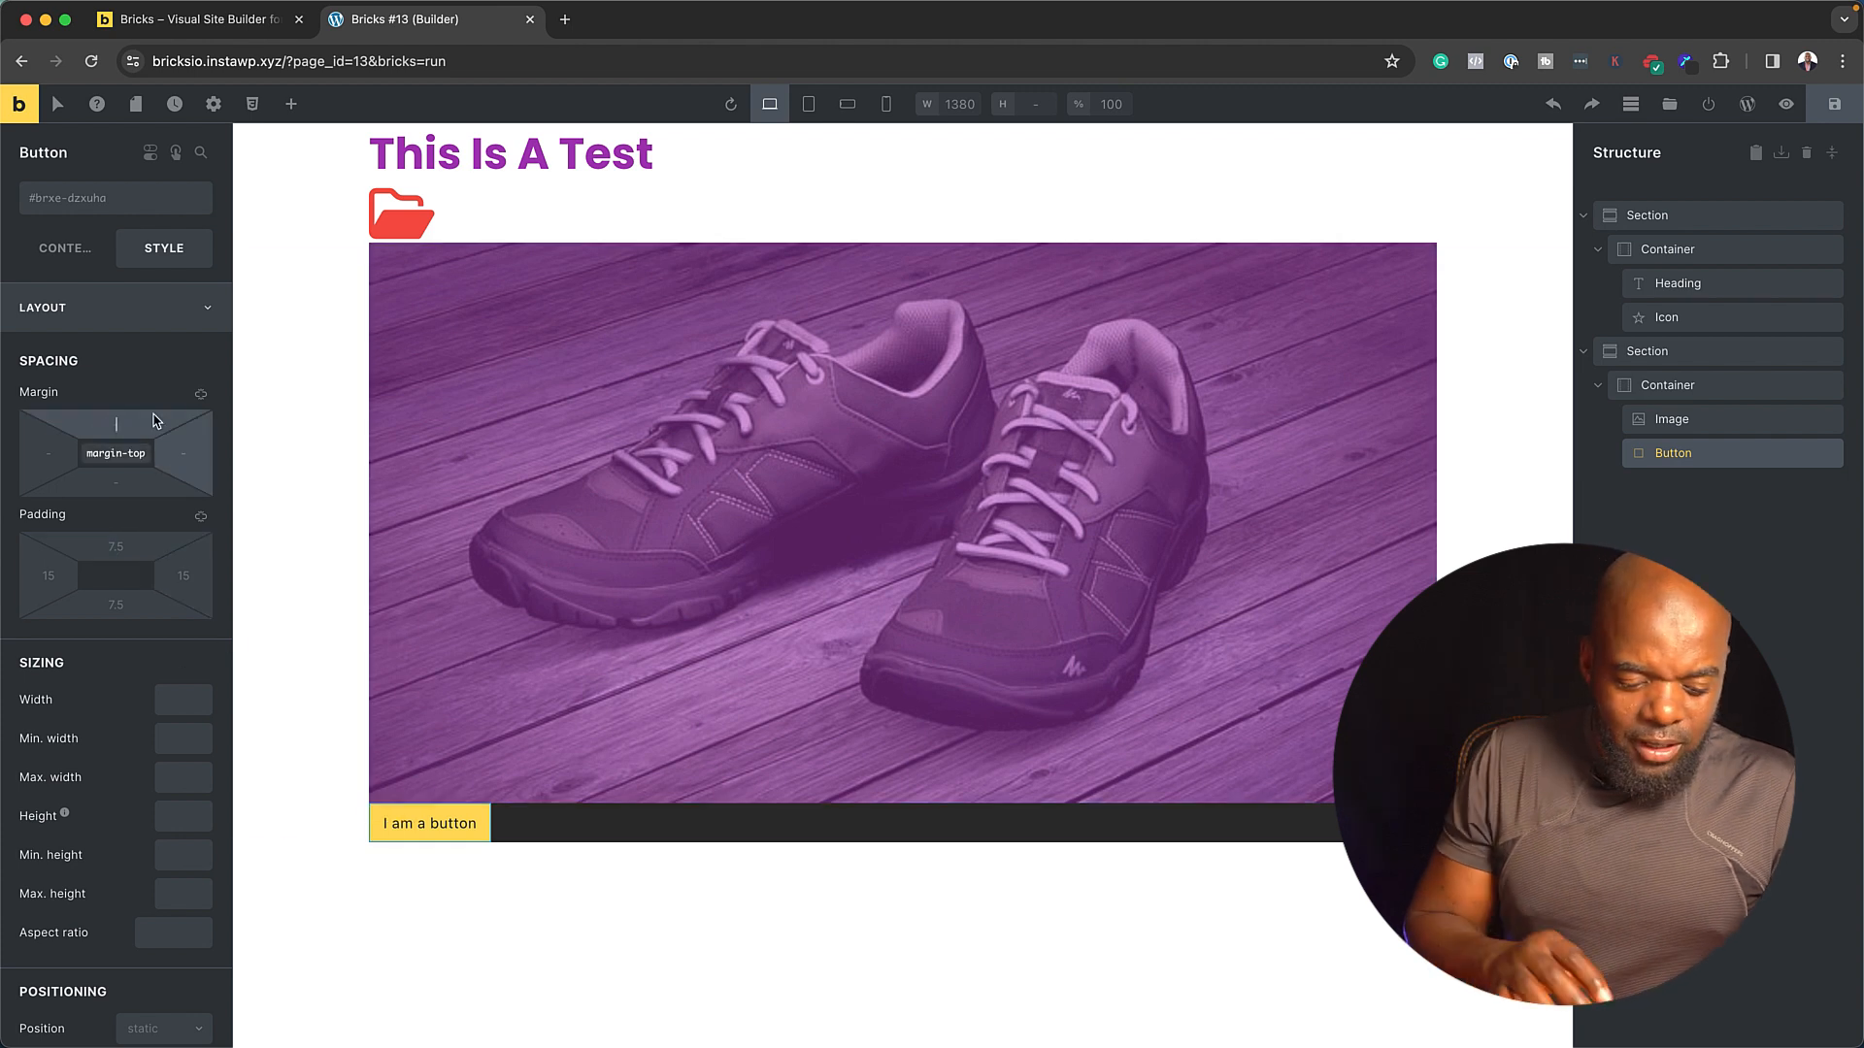
pyautogui.write('4%')
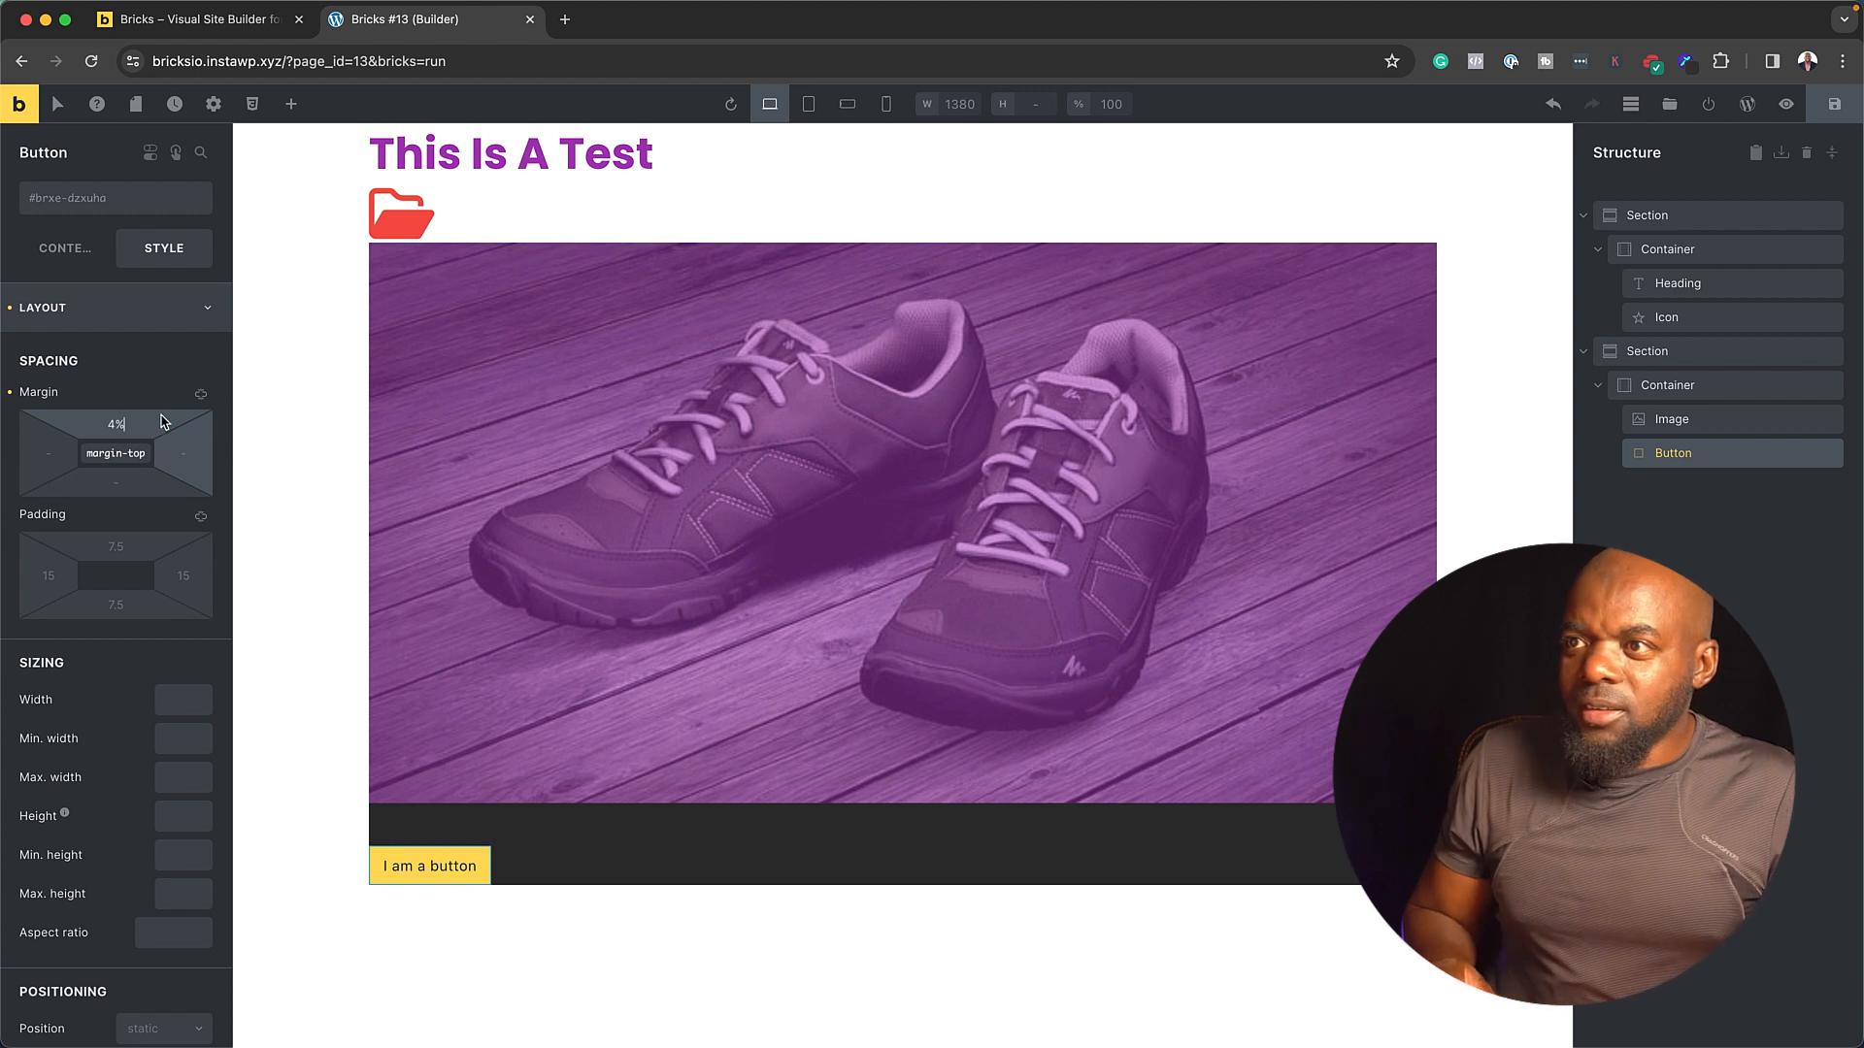
pyautogui.click(123, 479)
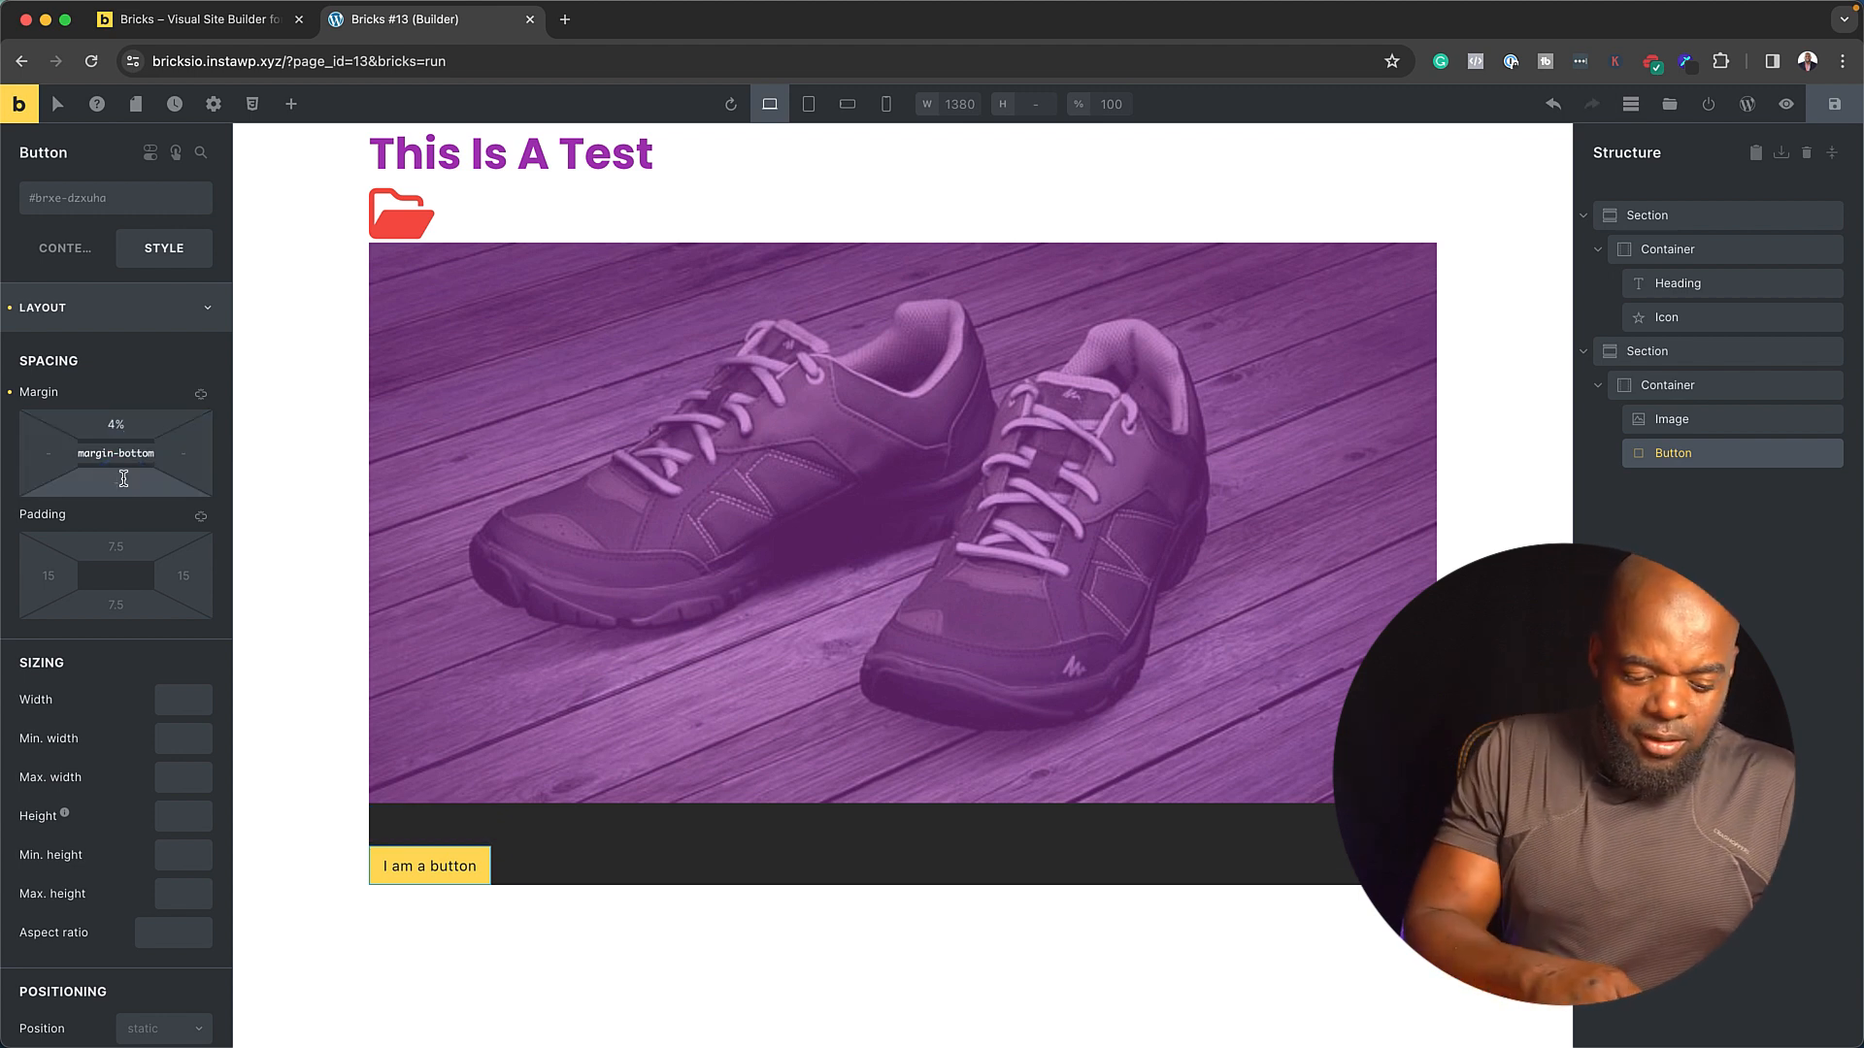
pyautogui.write('4%')
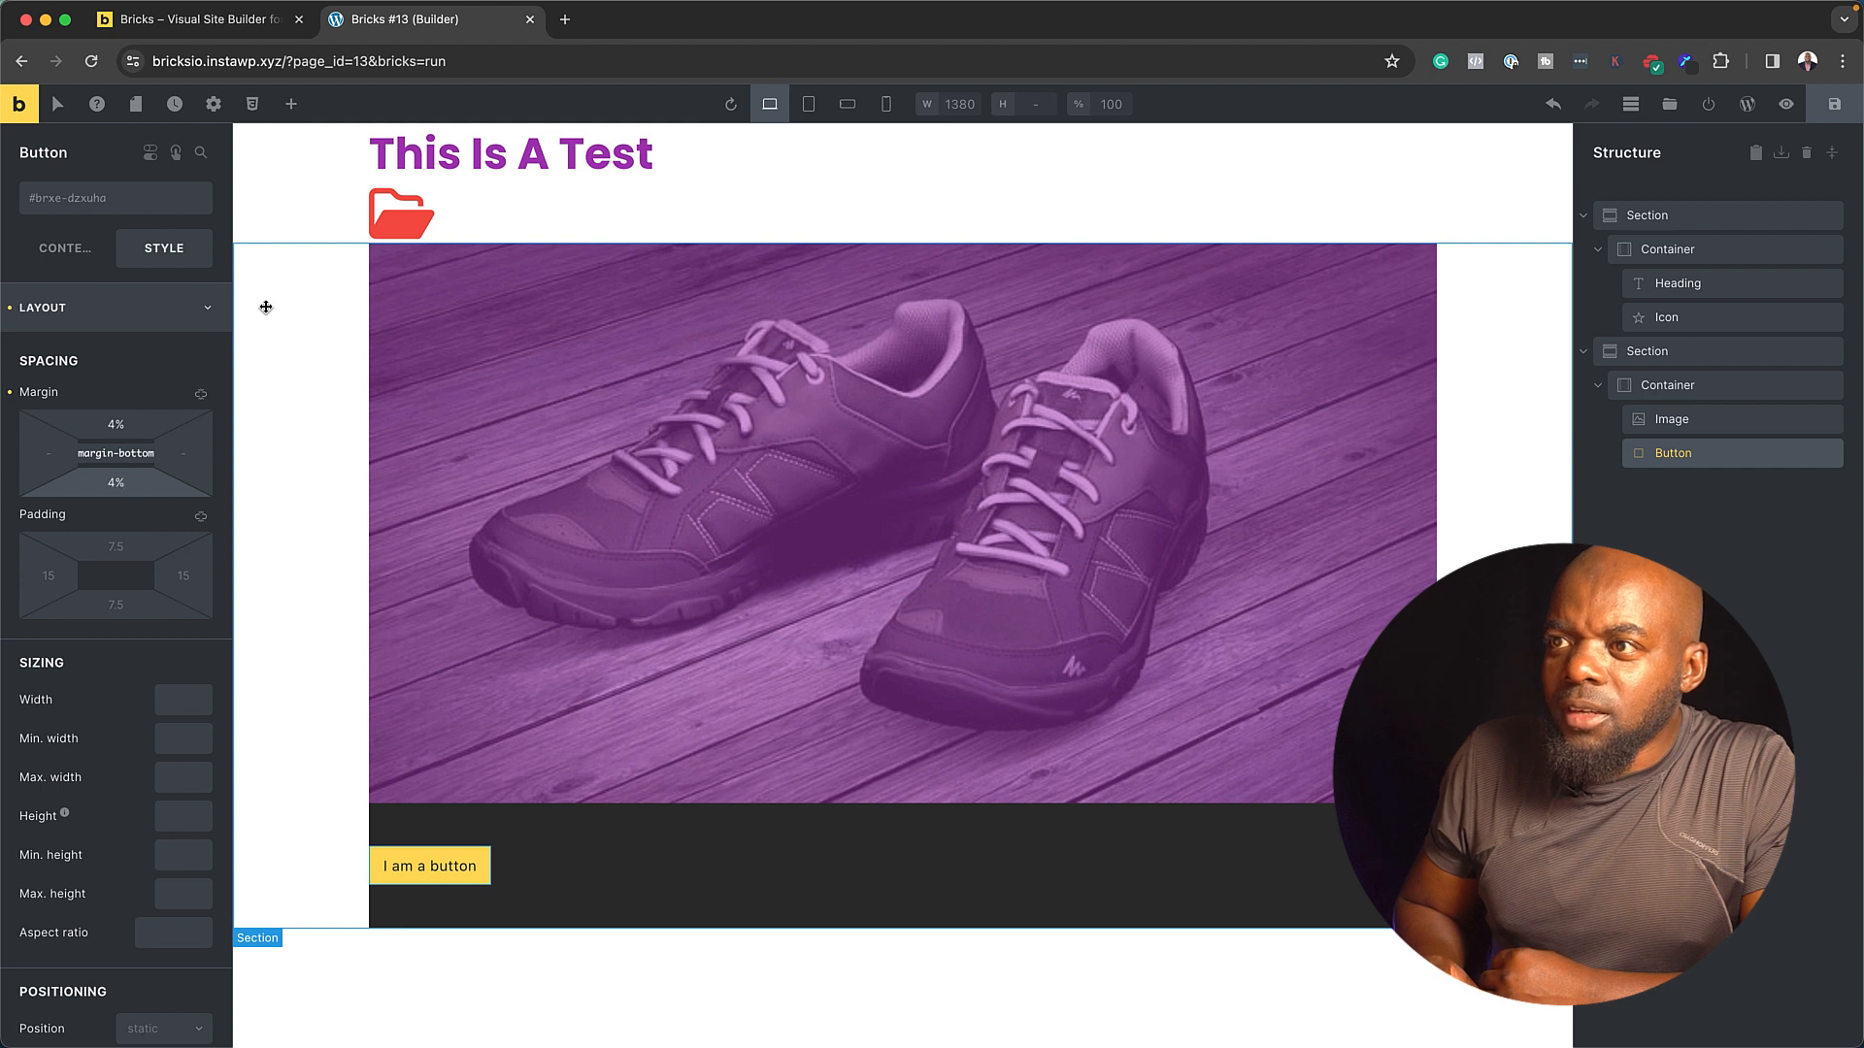
# - Center the button in its container by setting its flex Align self to Center
pyautogui.scroll(-4, 155, 579)
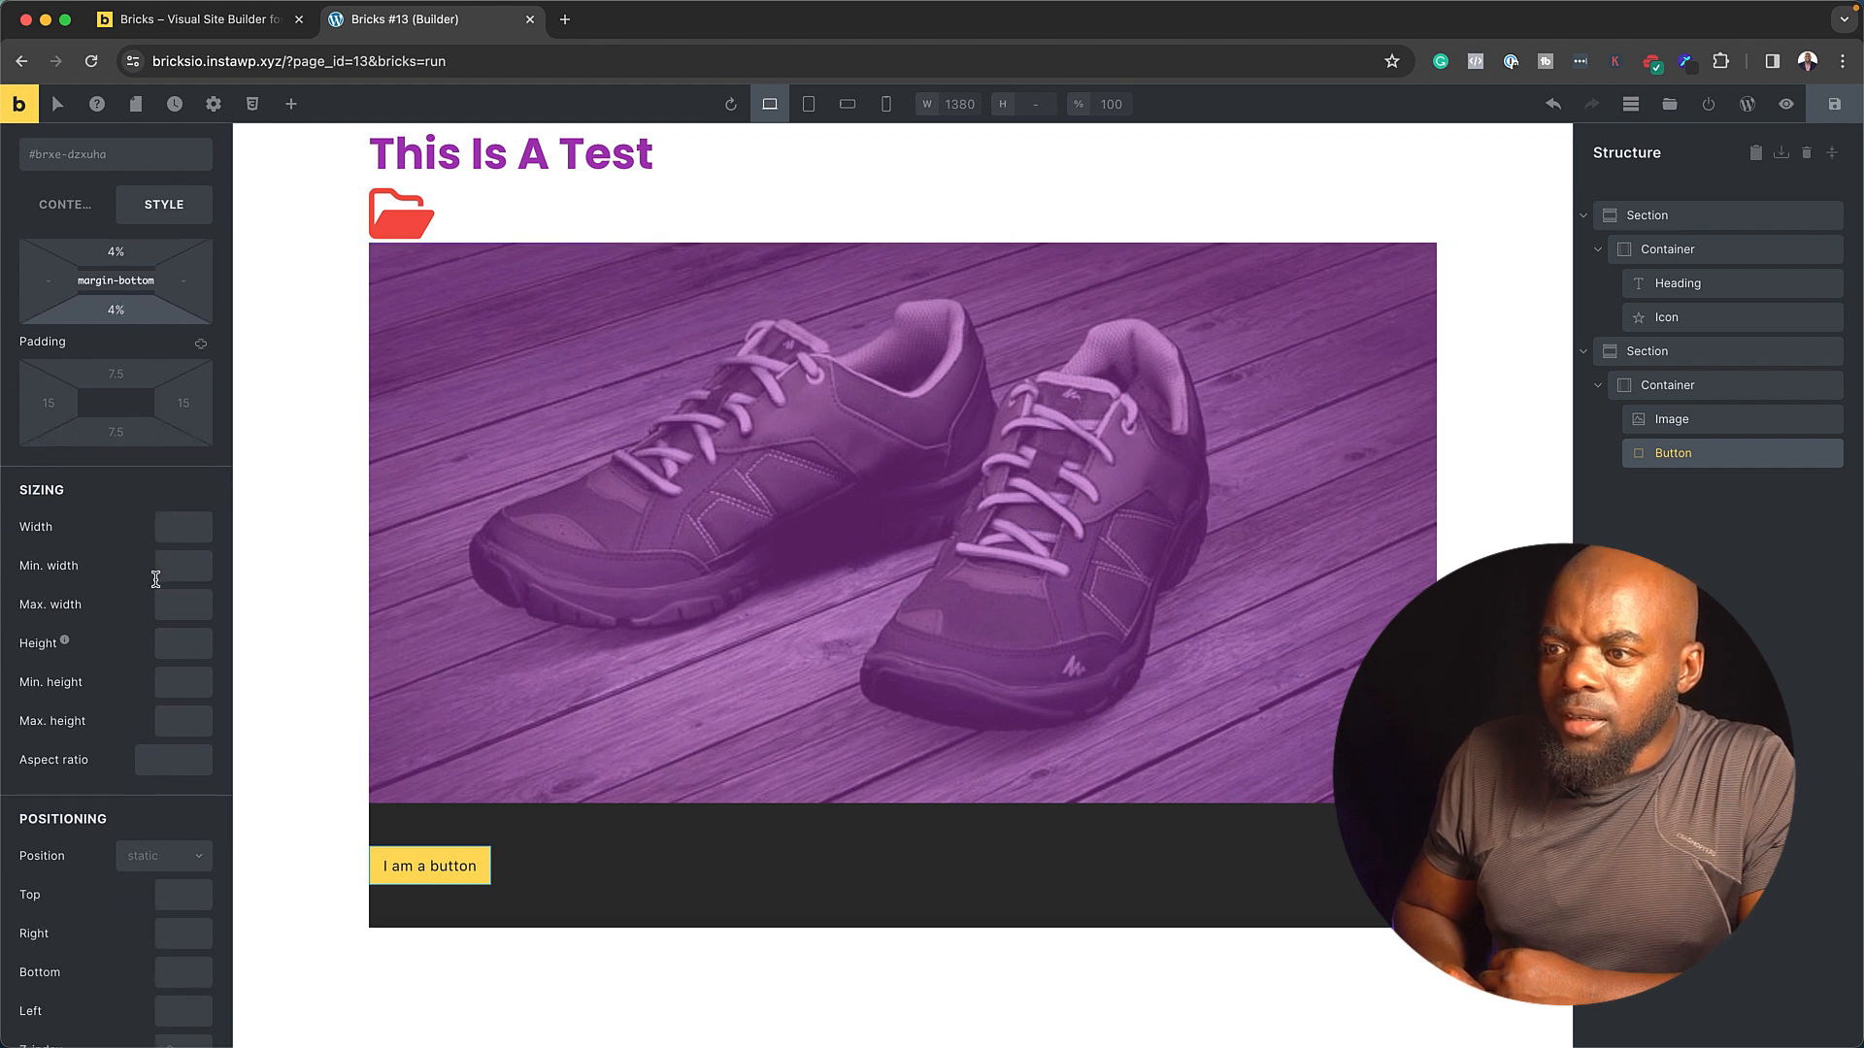
pyautogui.scroll(-3, 156, 580)
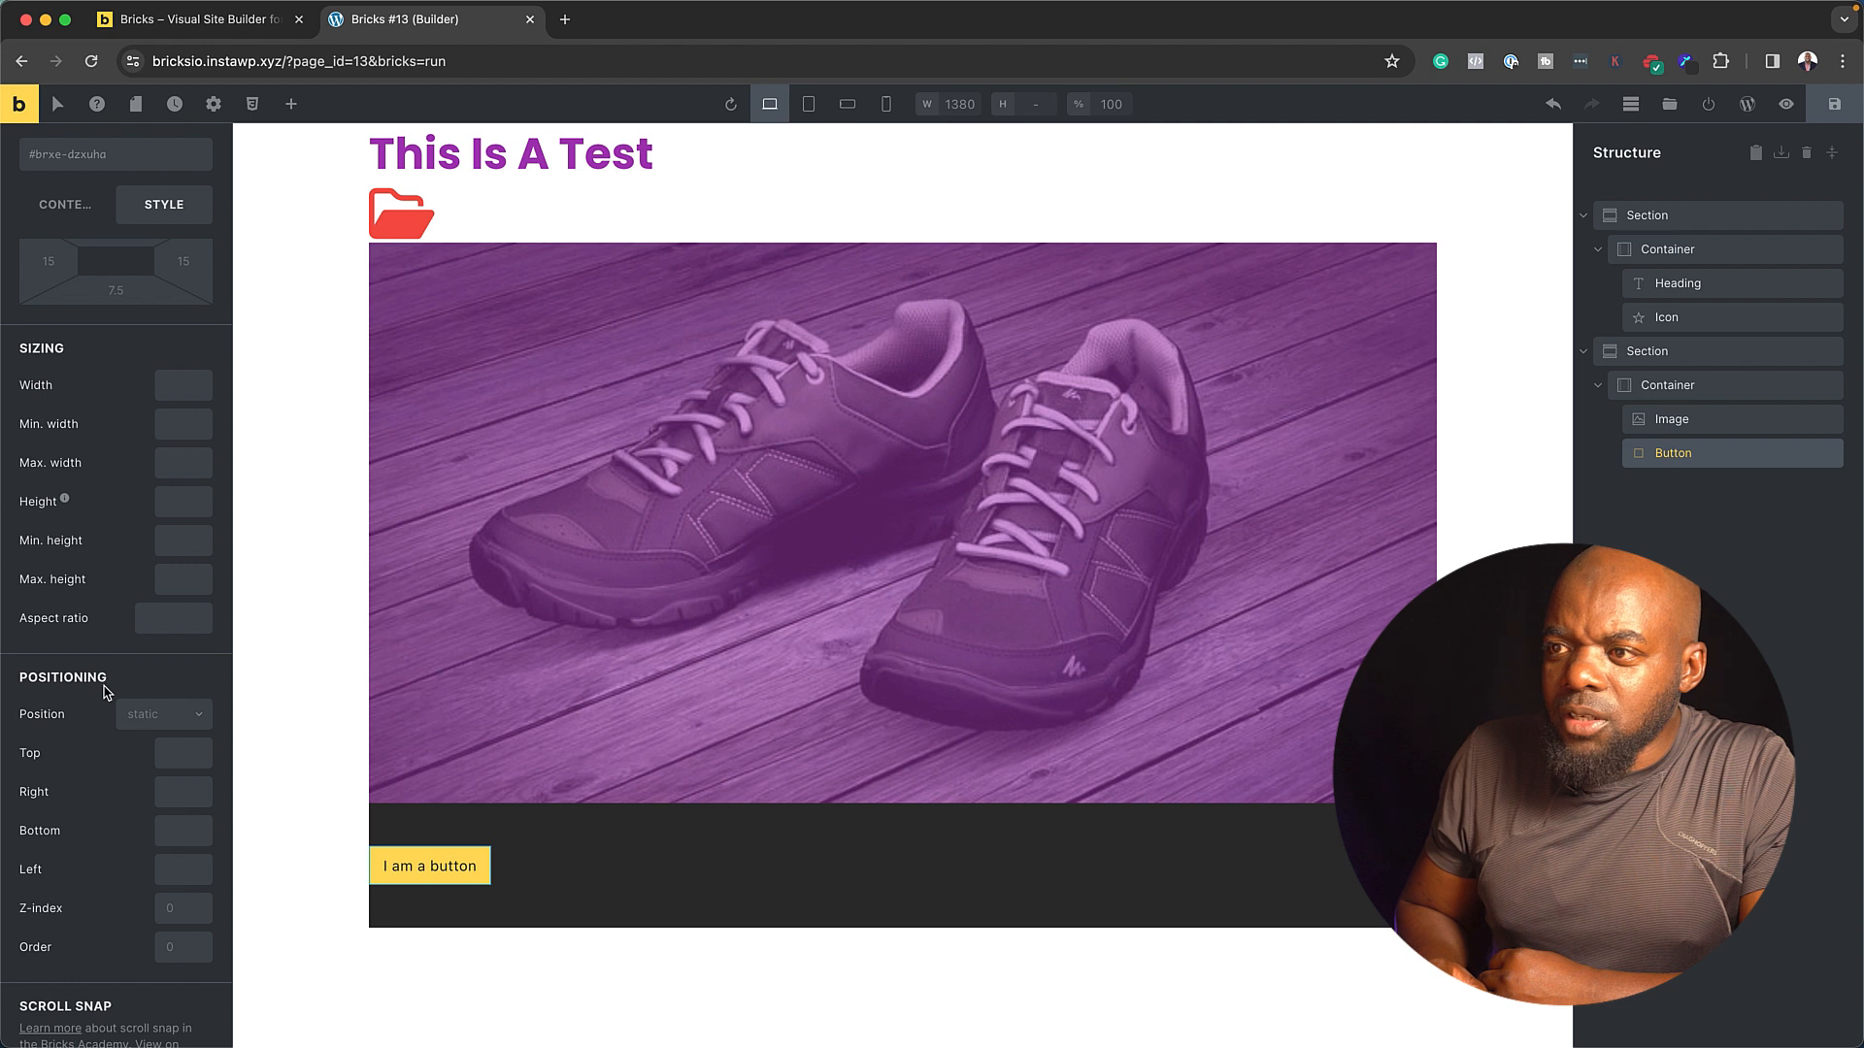
pyautogui.click(153, 723)
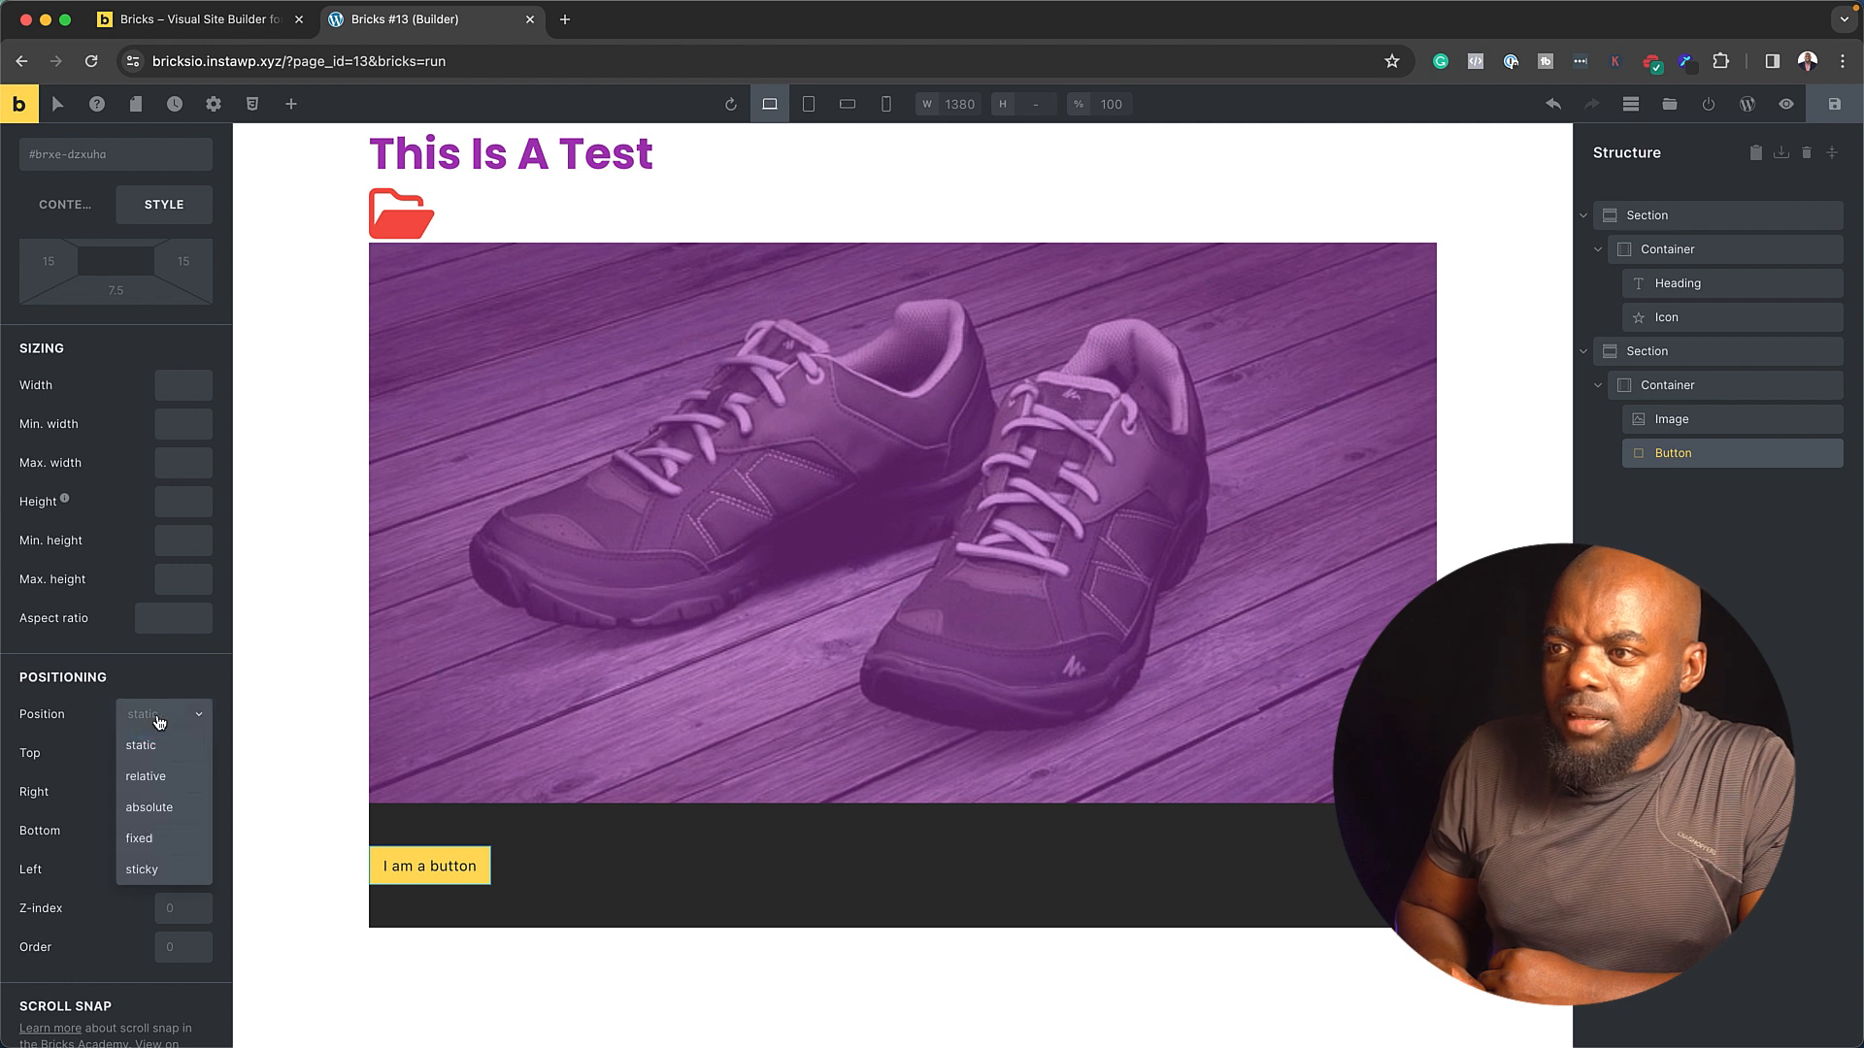
pyautogui.click(215, 686)
pyautogui.scroll(-8, 170, 752)
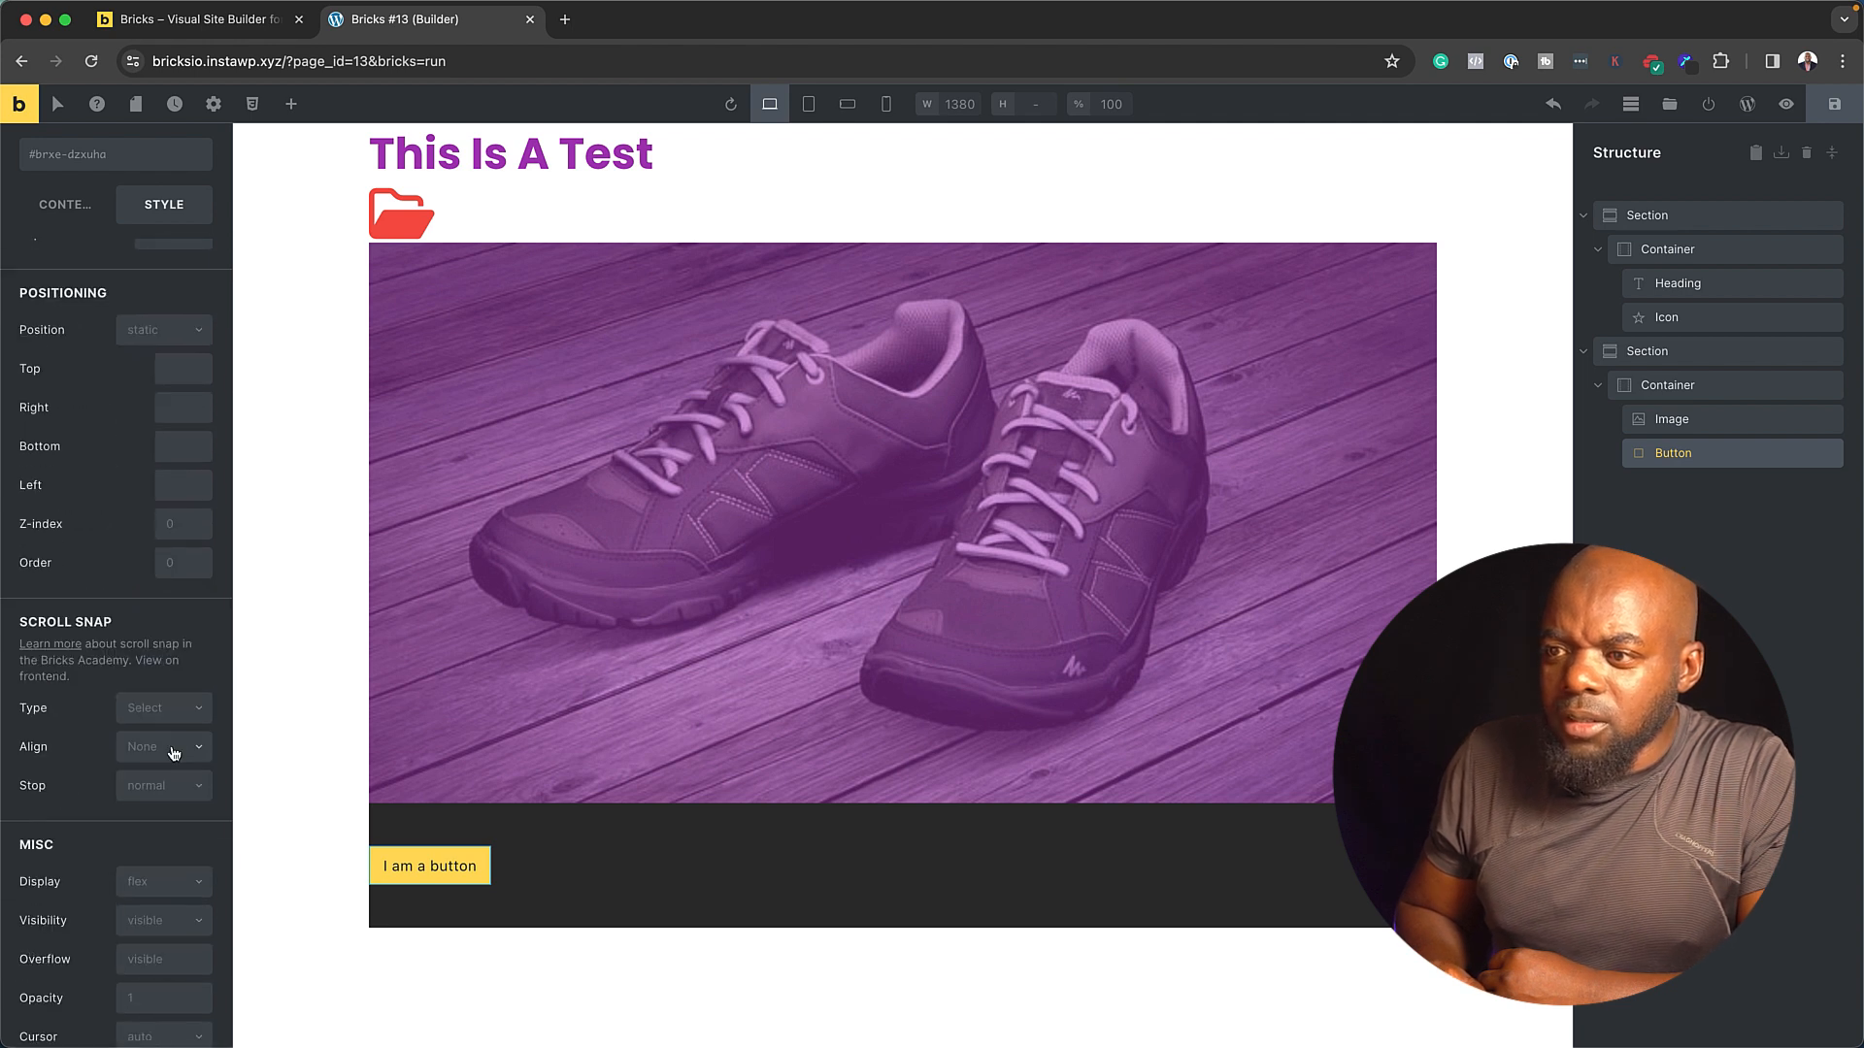
pyautogui.scroll(-1, 172, 753)
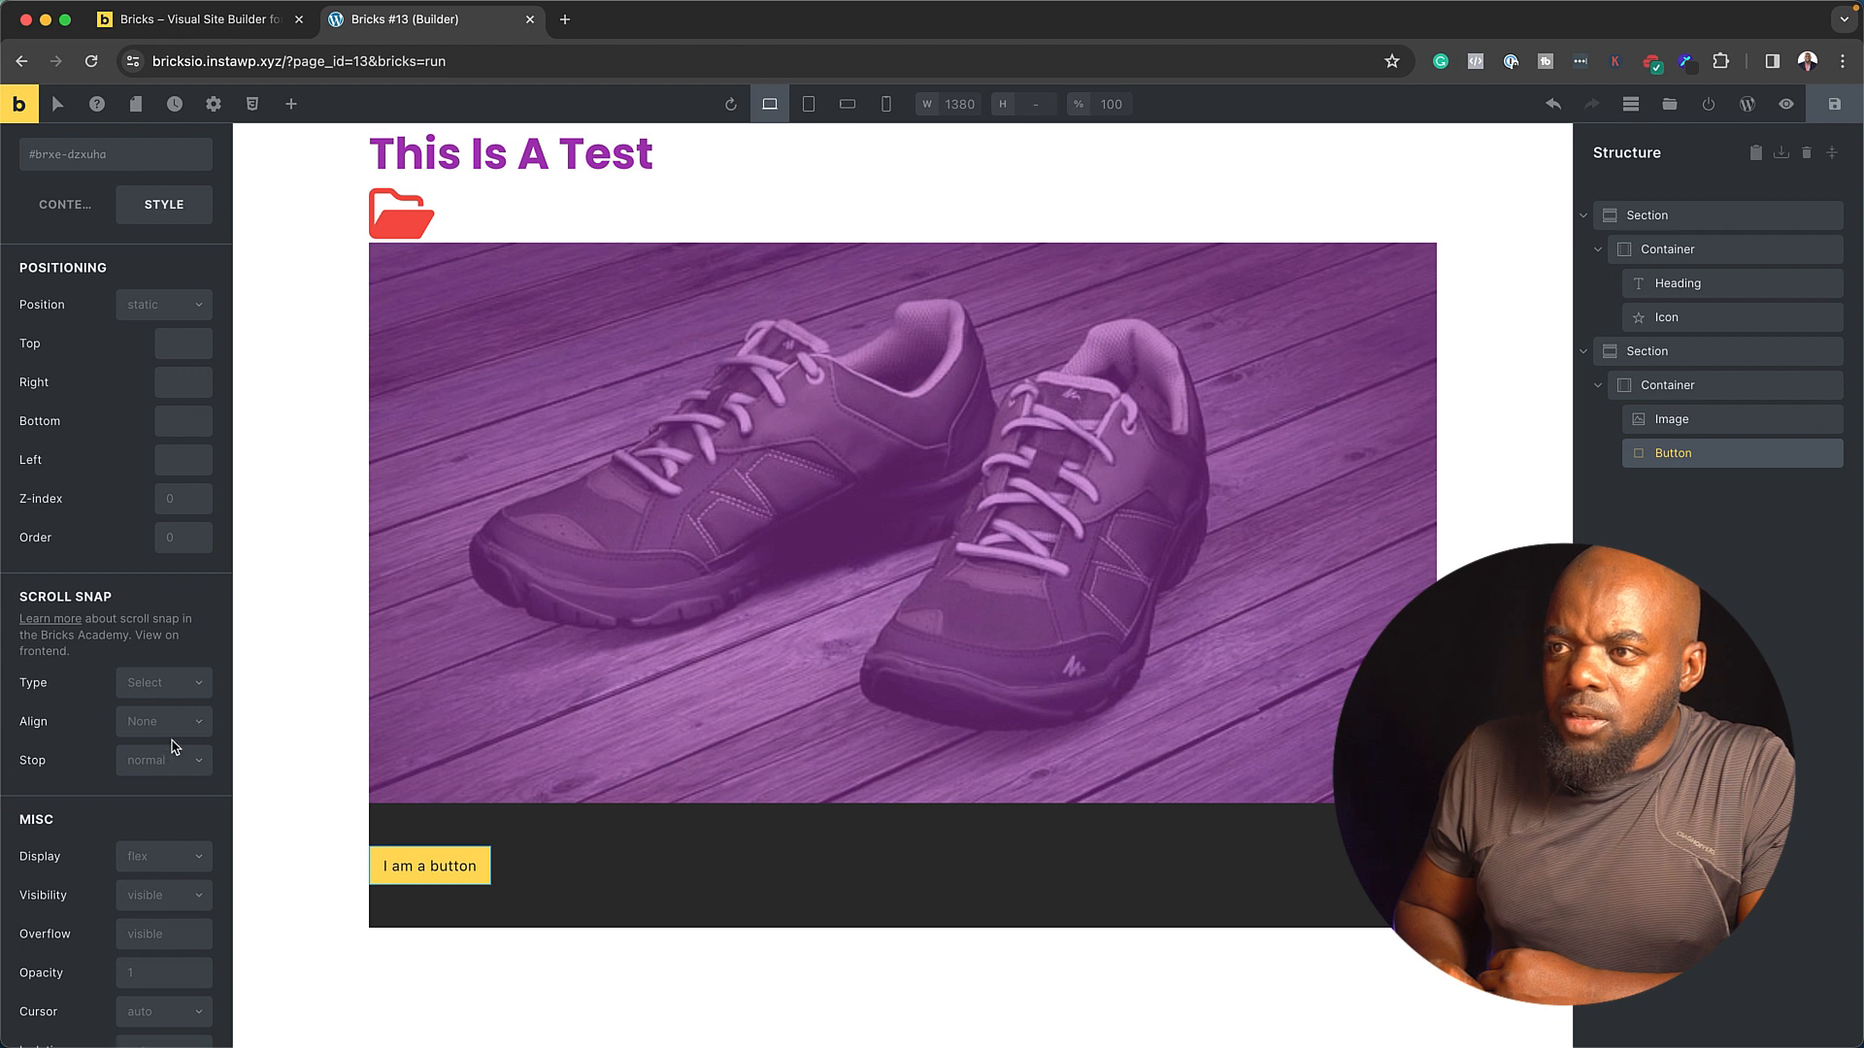
pyautogui.scroll(-7, 150, 709)
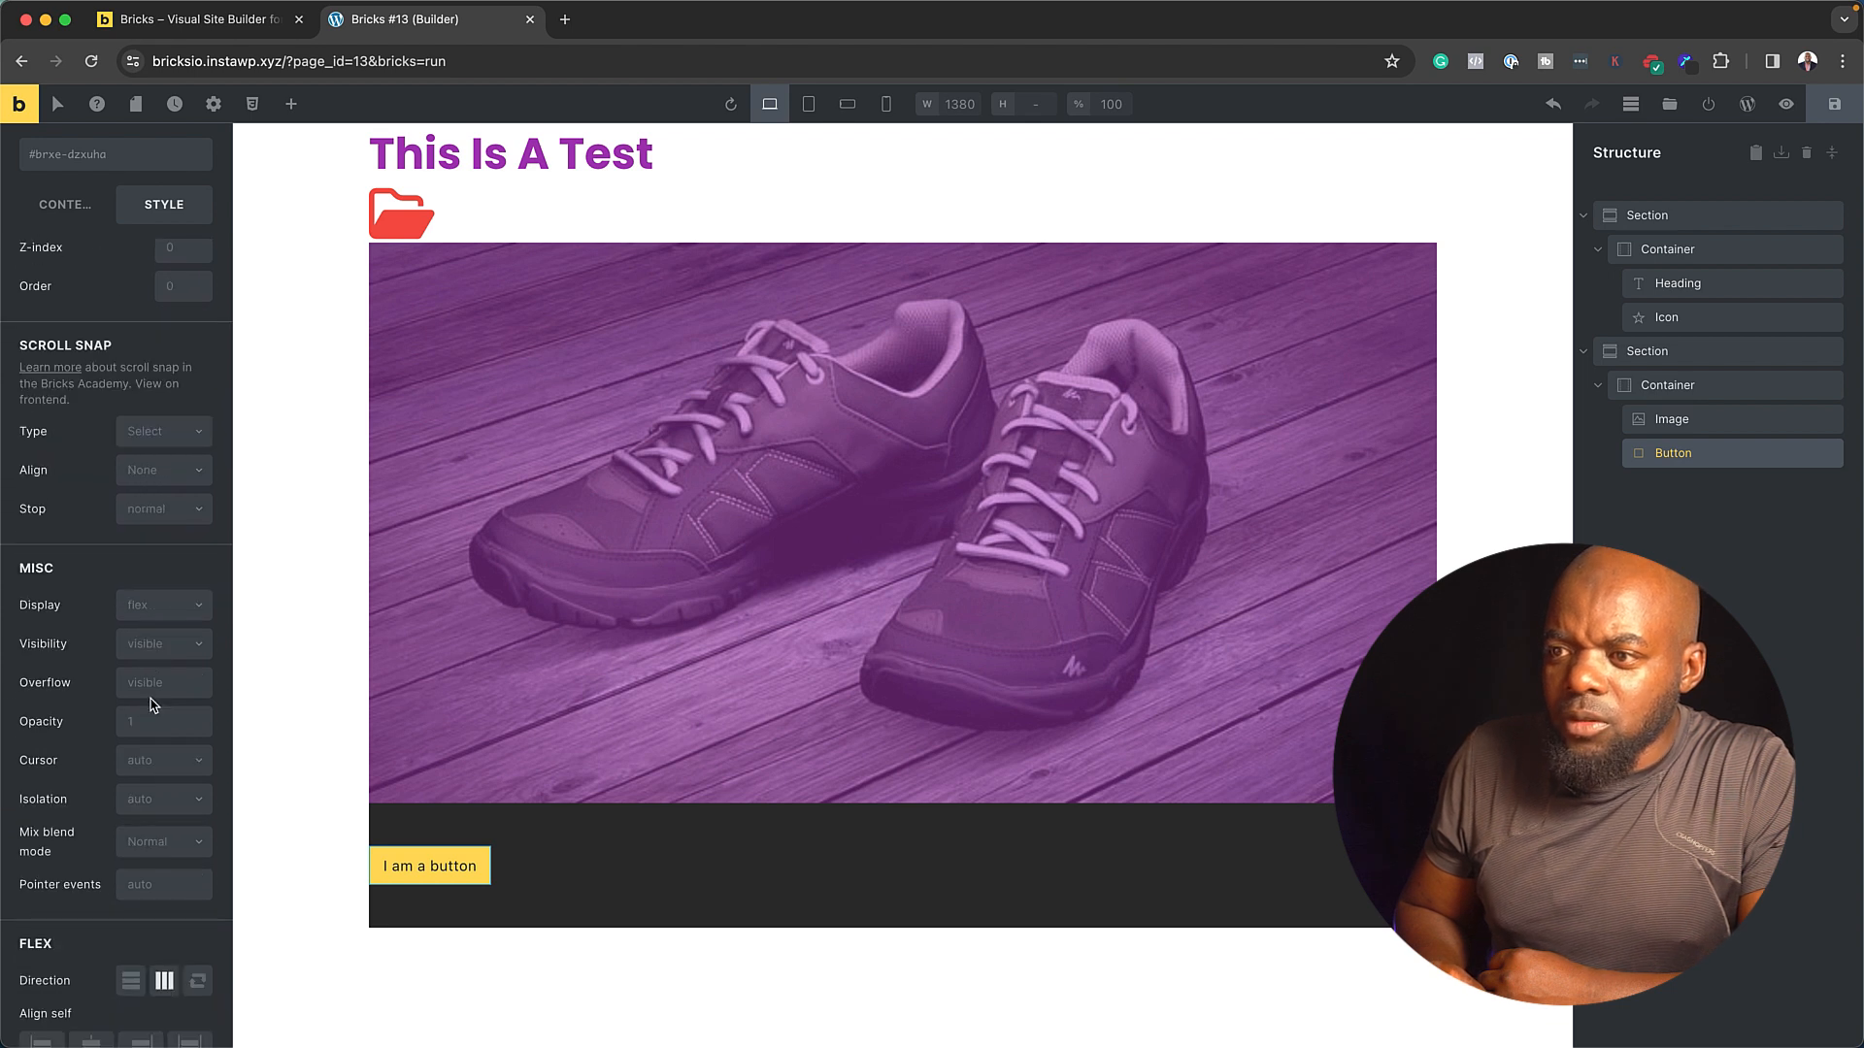
pyautogui.scroll(-4, 153, 704)
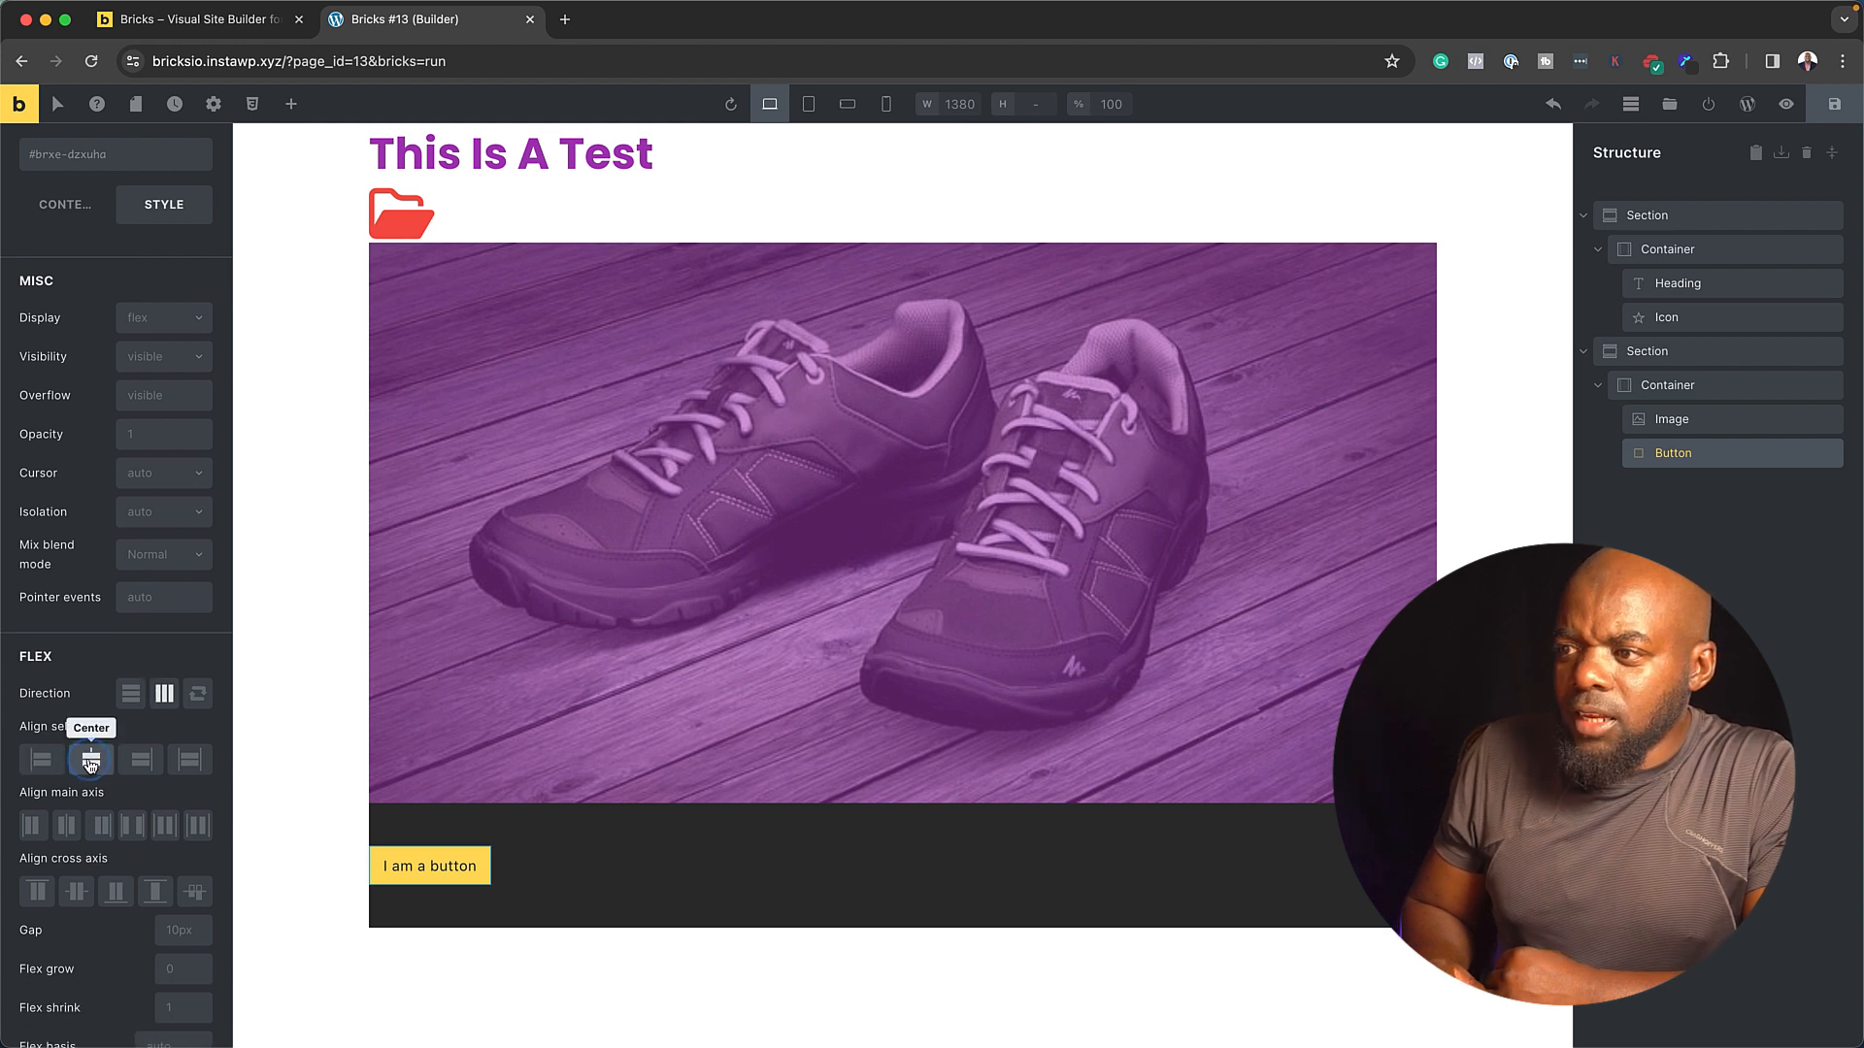
pyautogui.click(91, 762)
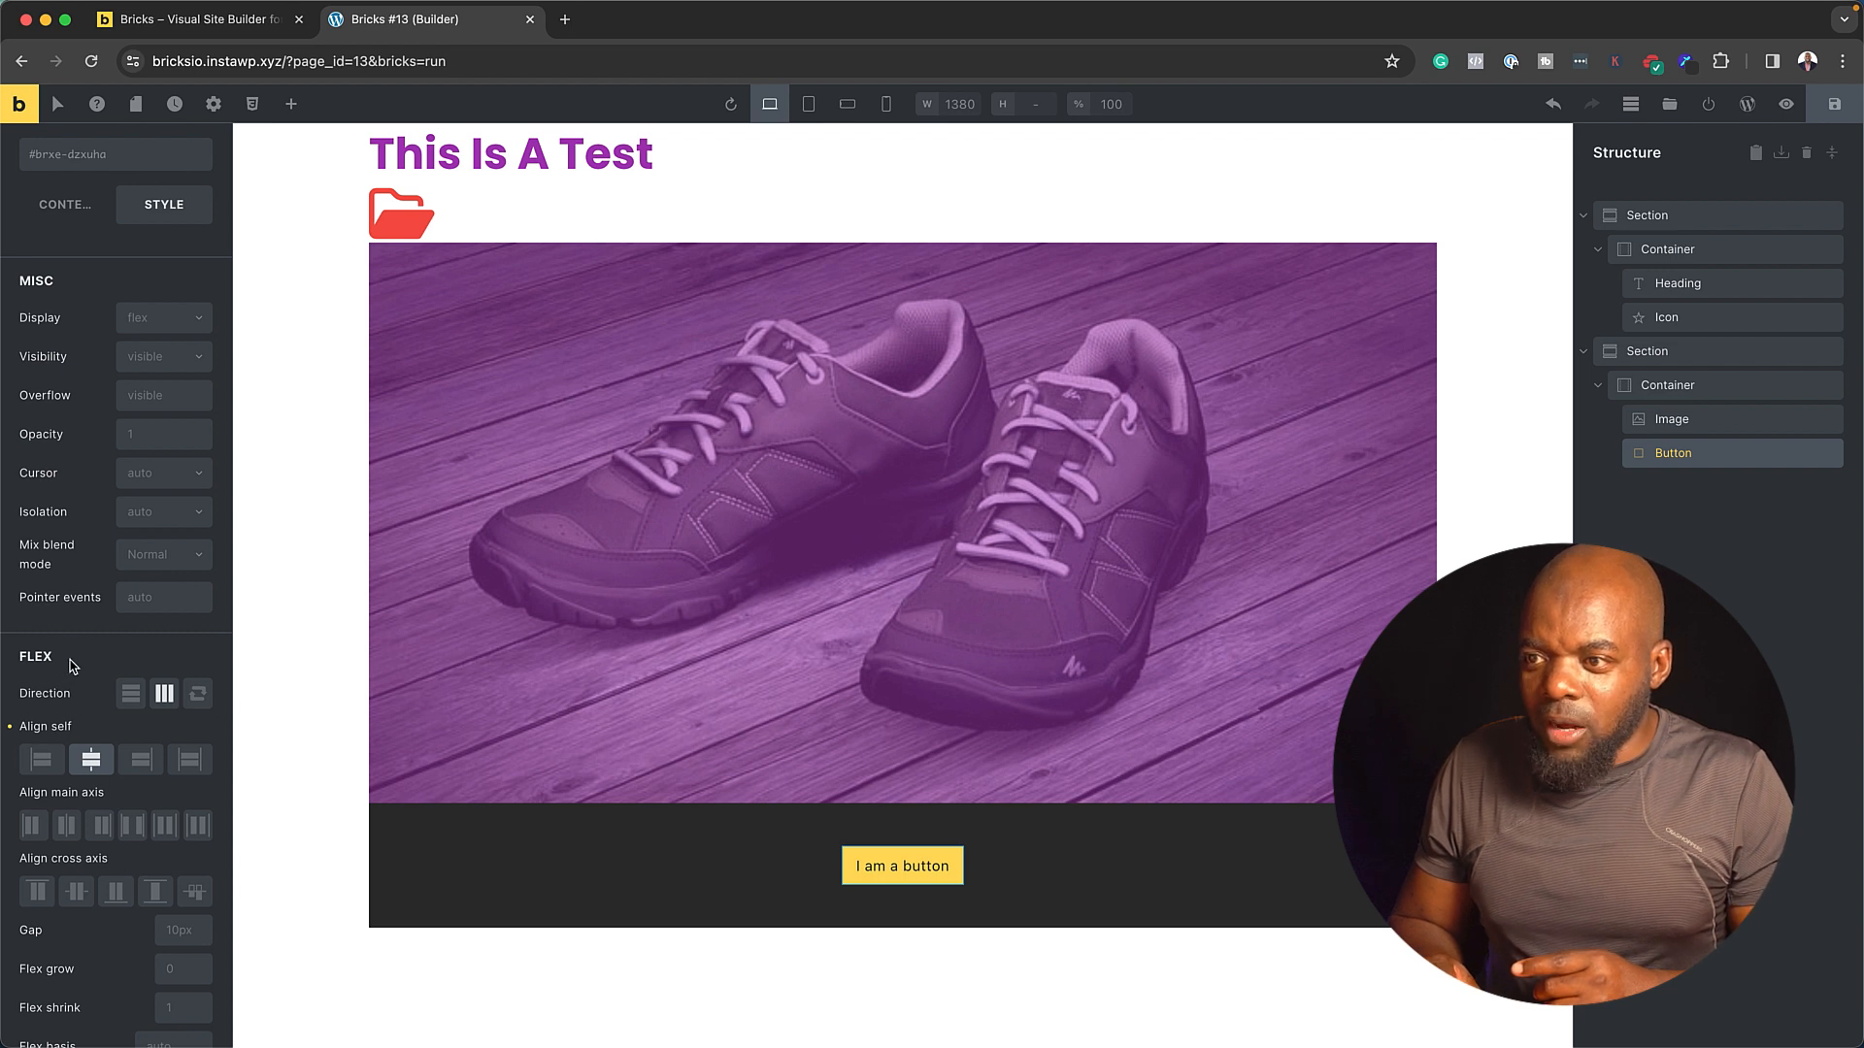
# - Set the flex Align self of the "This Is A Test" heading to Center
pyautogui.click(623, 147)
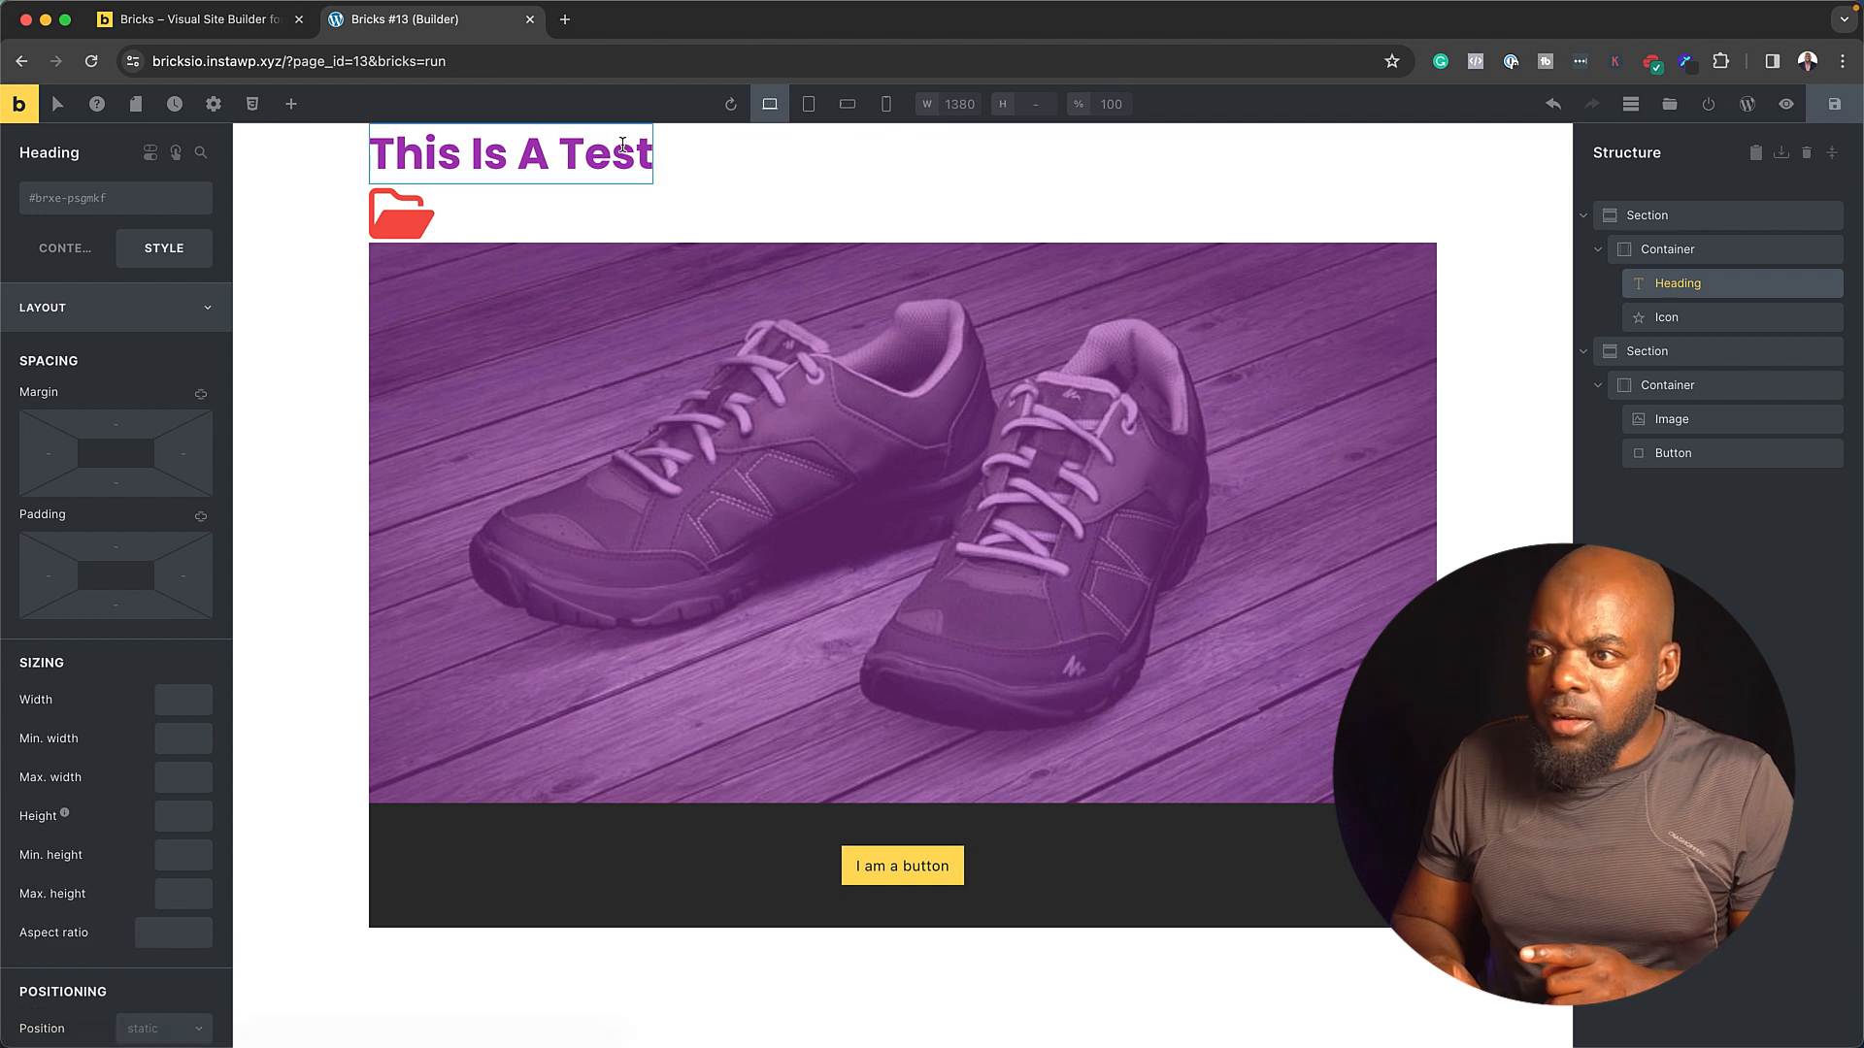
pyautogui.scroll(-10, 139, 755)
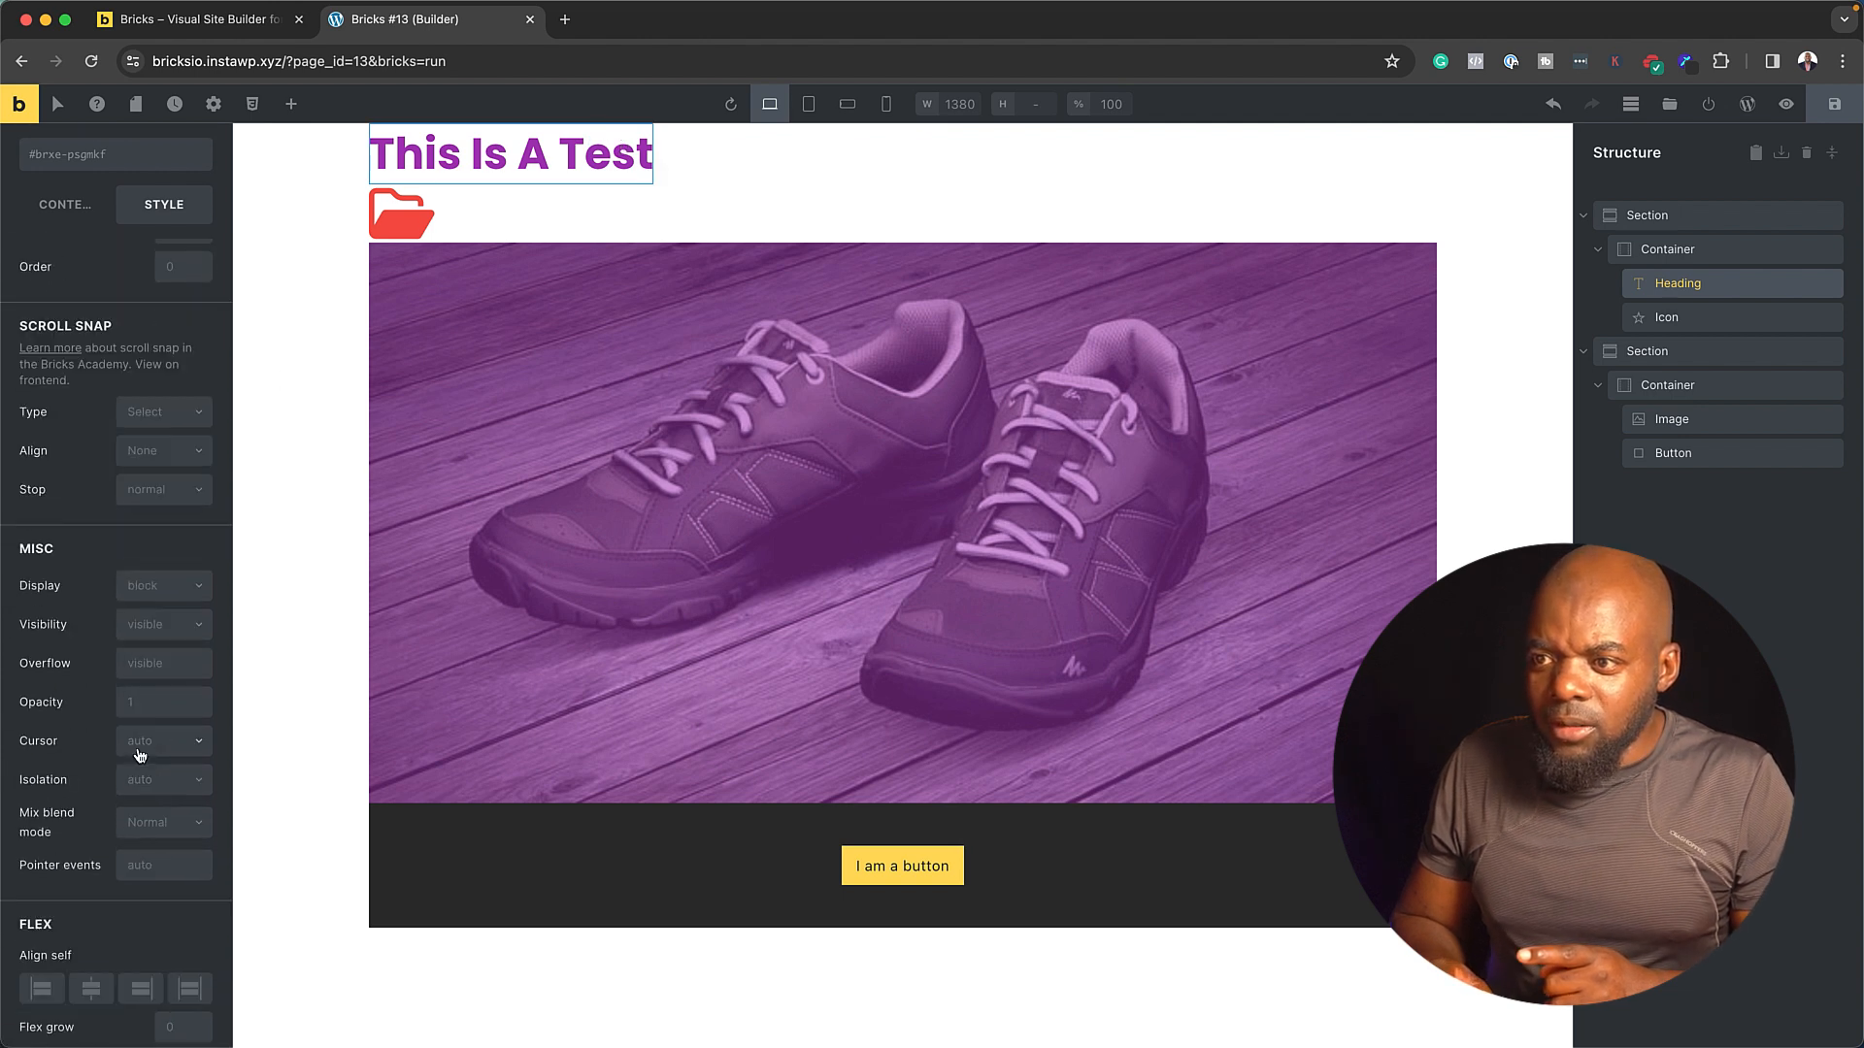
pyautogui.scroll(-3, 139, 755)
pyautogui.click(93, 709)
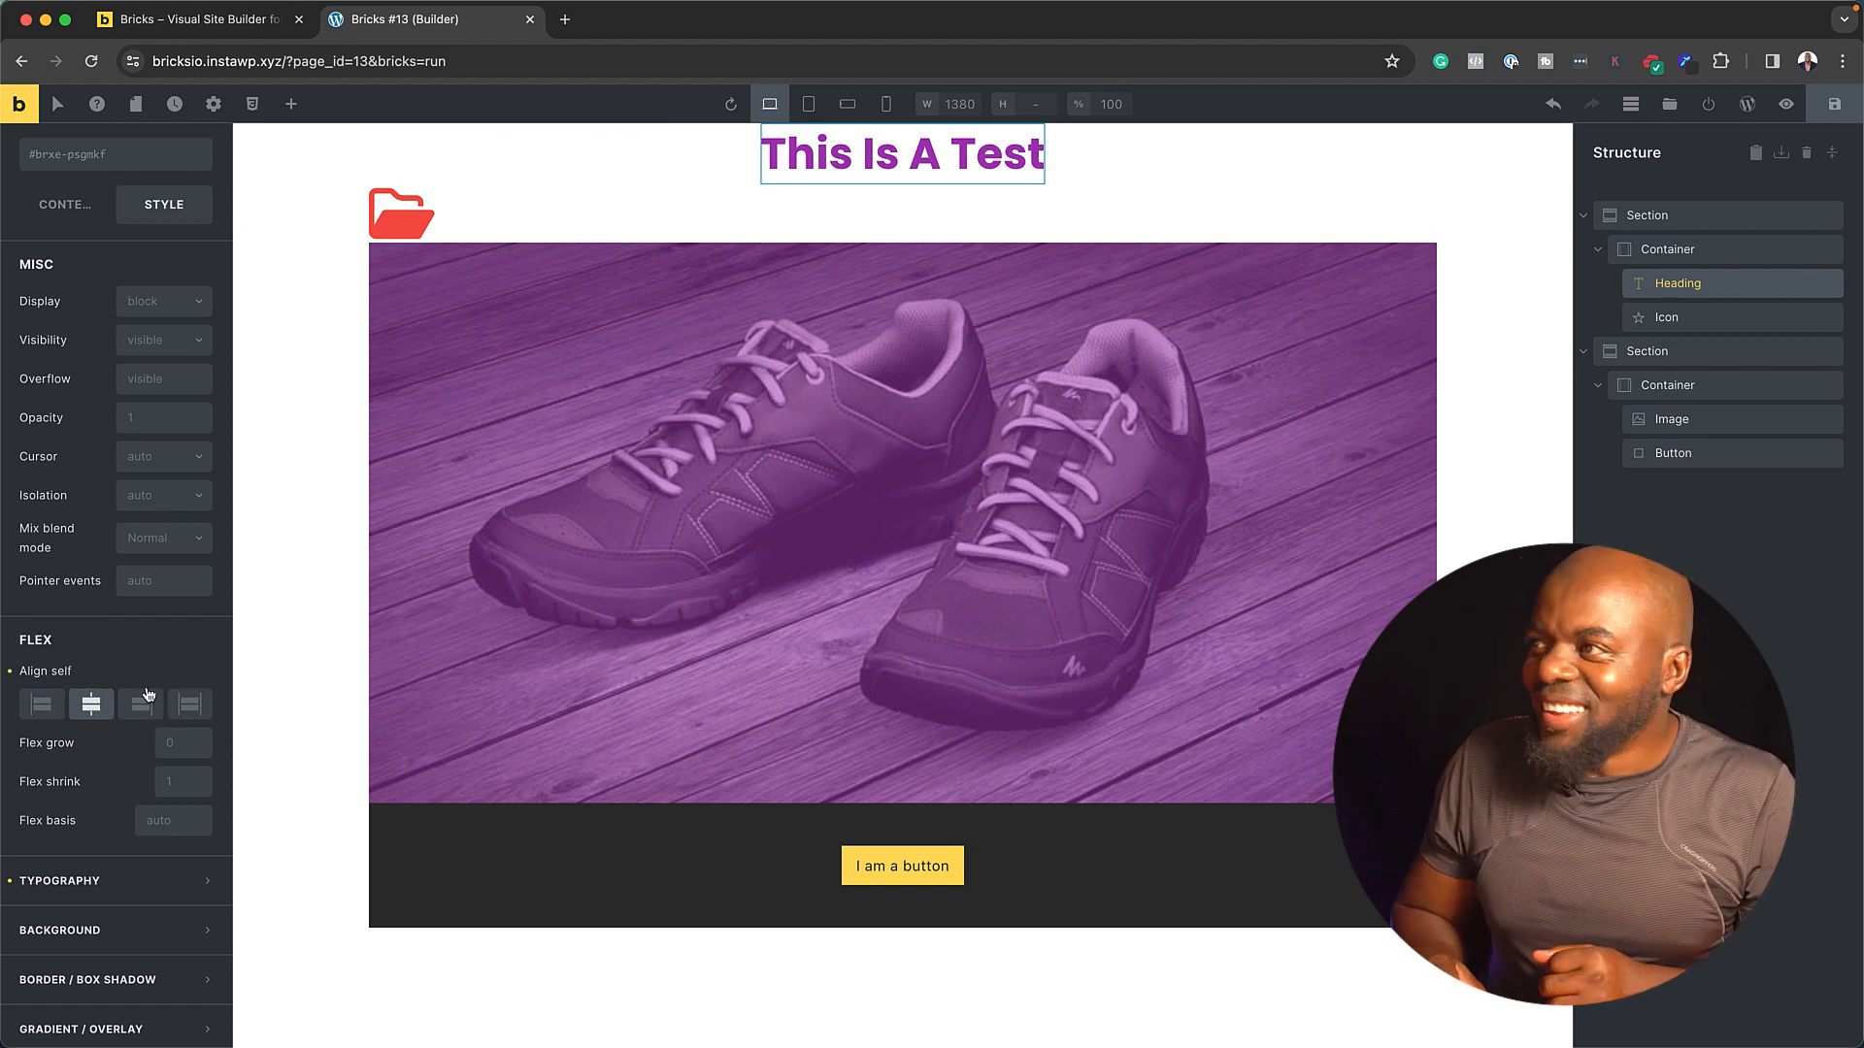
# - Set the flex Align self of the red folder icon to Center
pyautogui.click(415, 218)
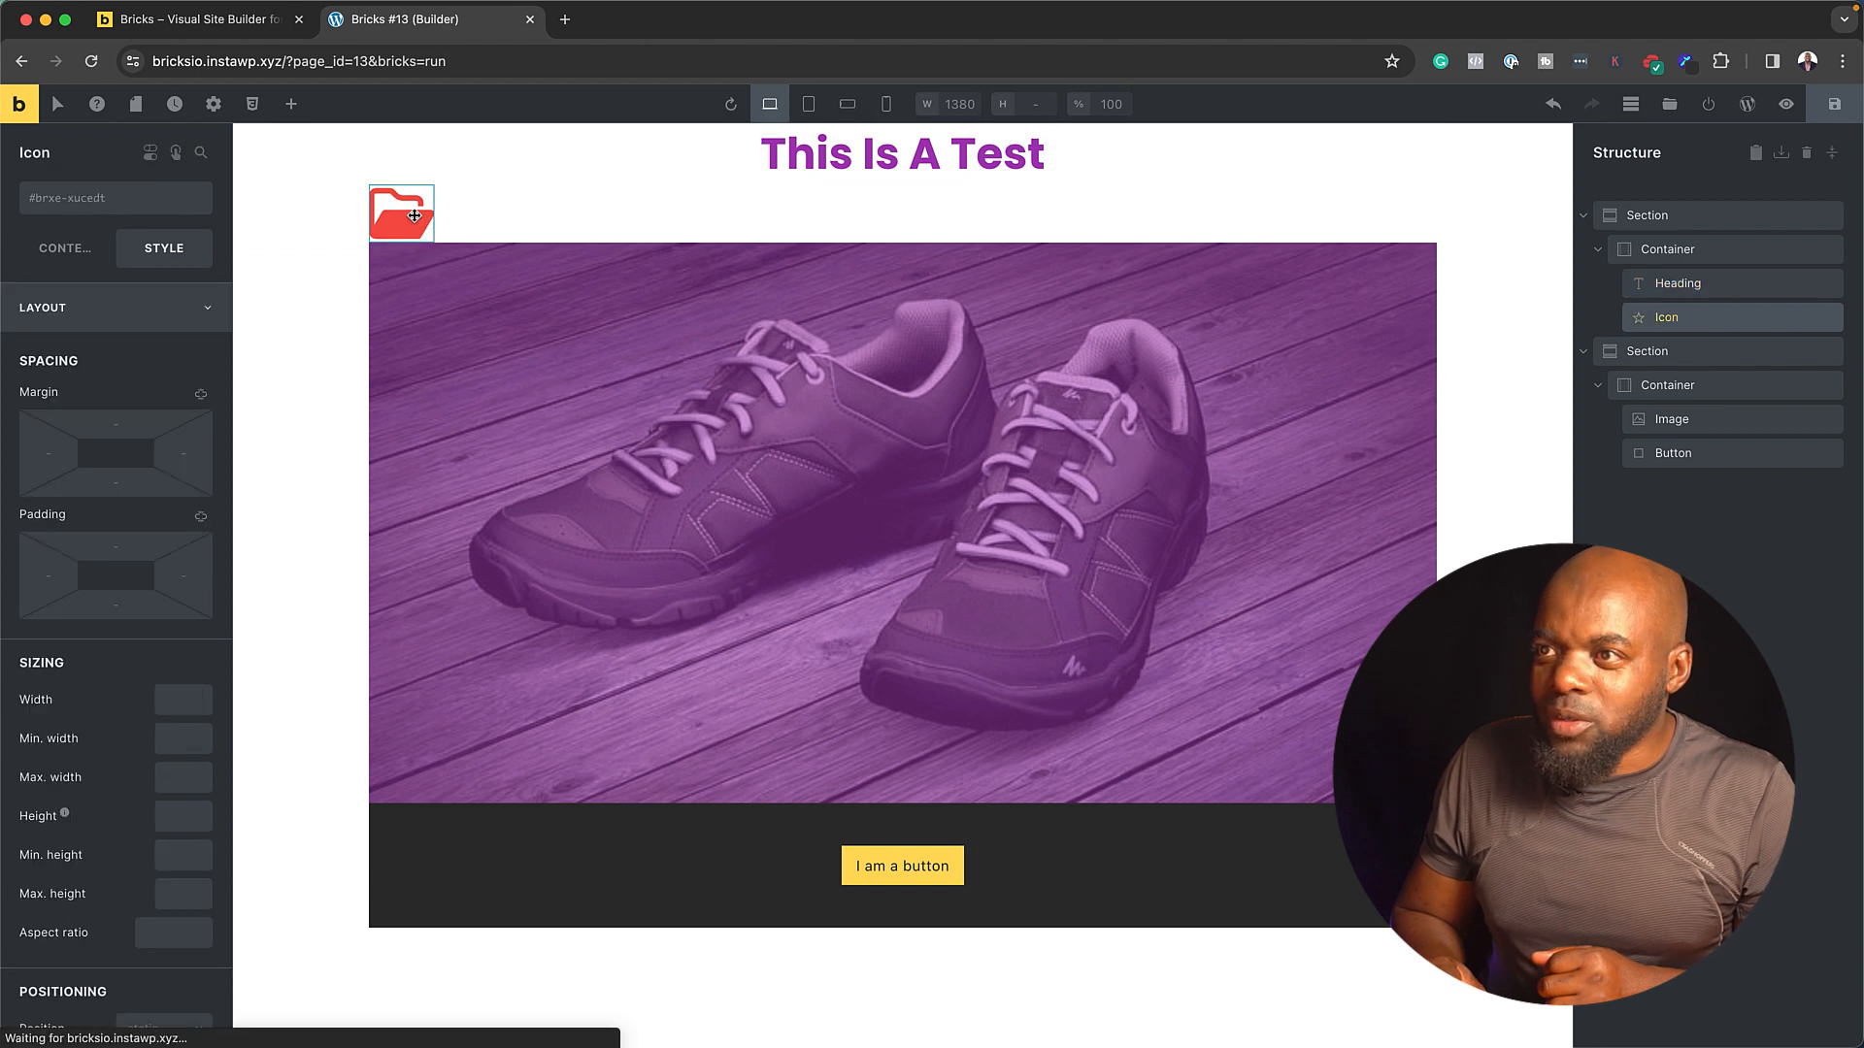
pyautogui.scroll(-10, 158, 728)
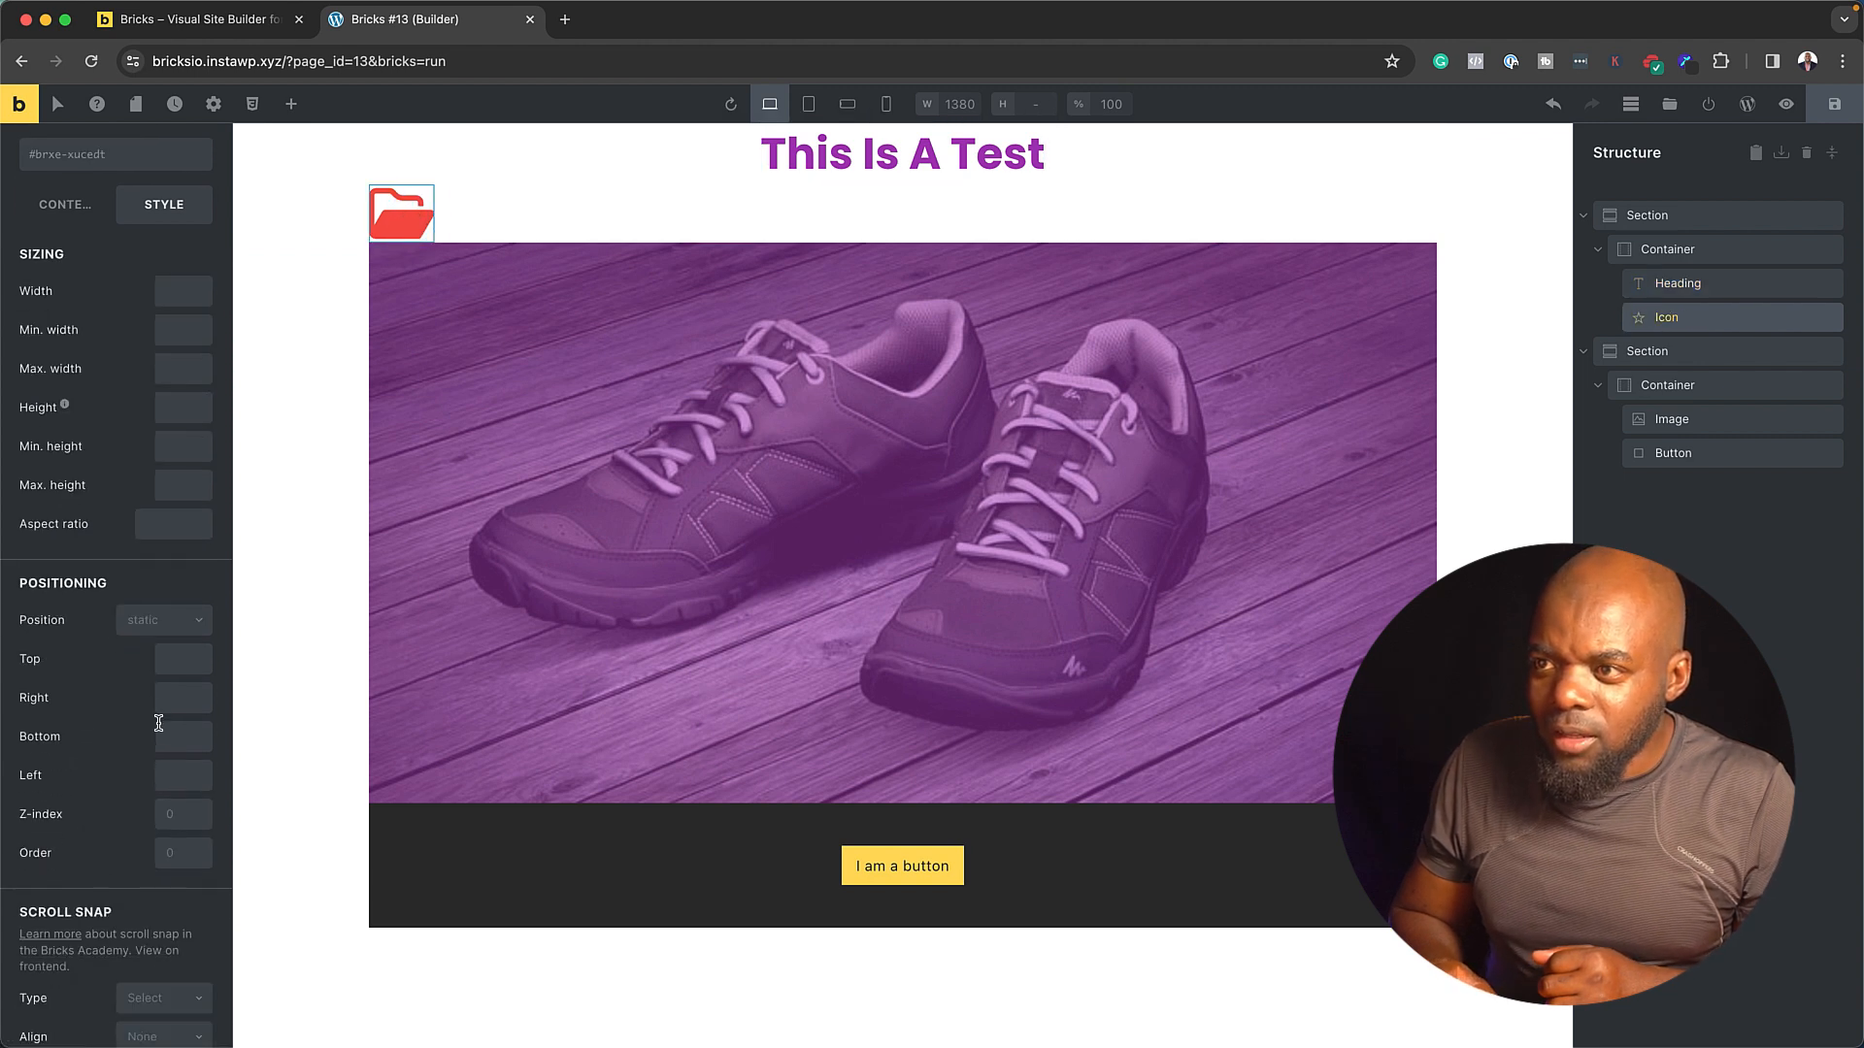
pyautogui.scroll(-9, 161, 728)
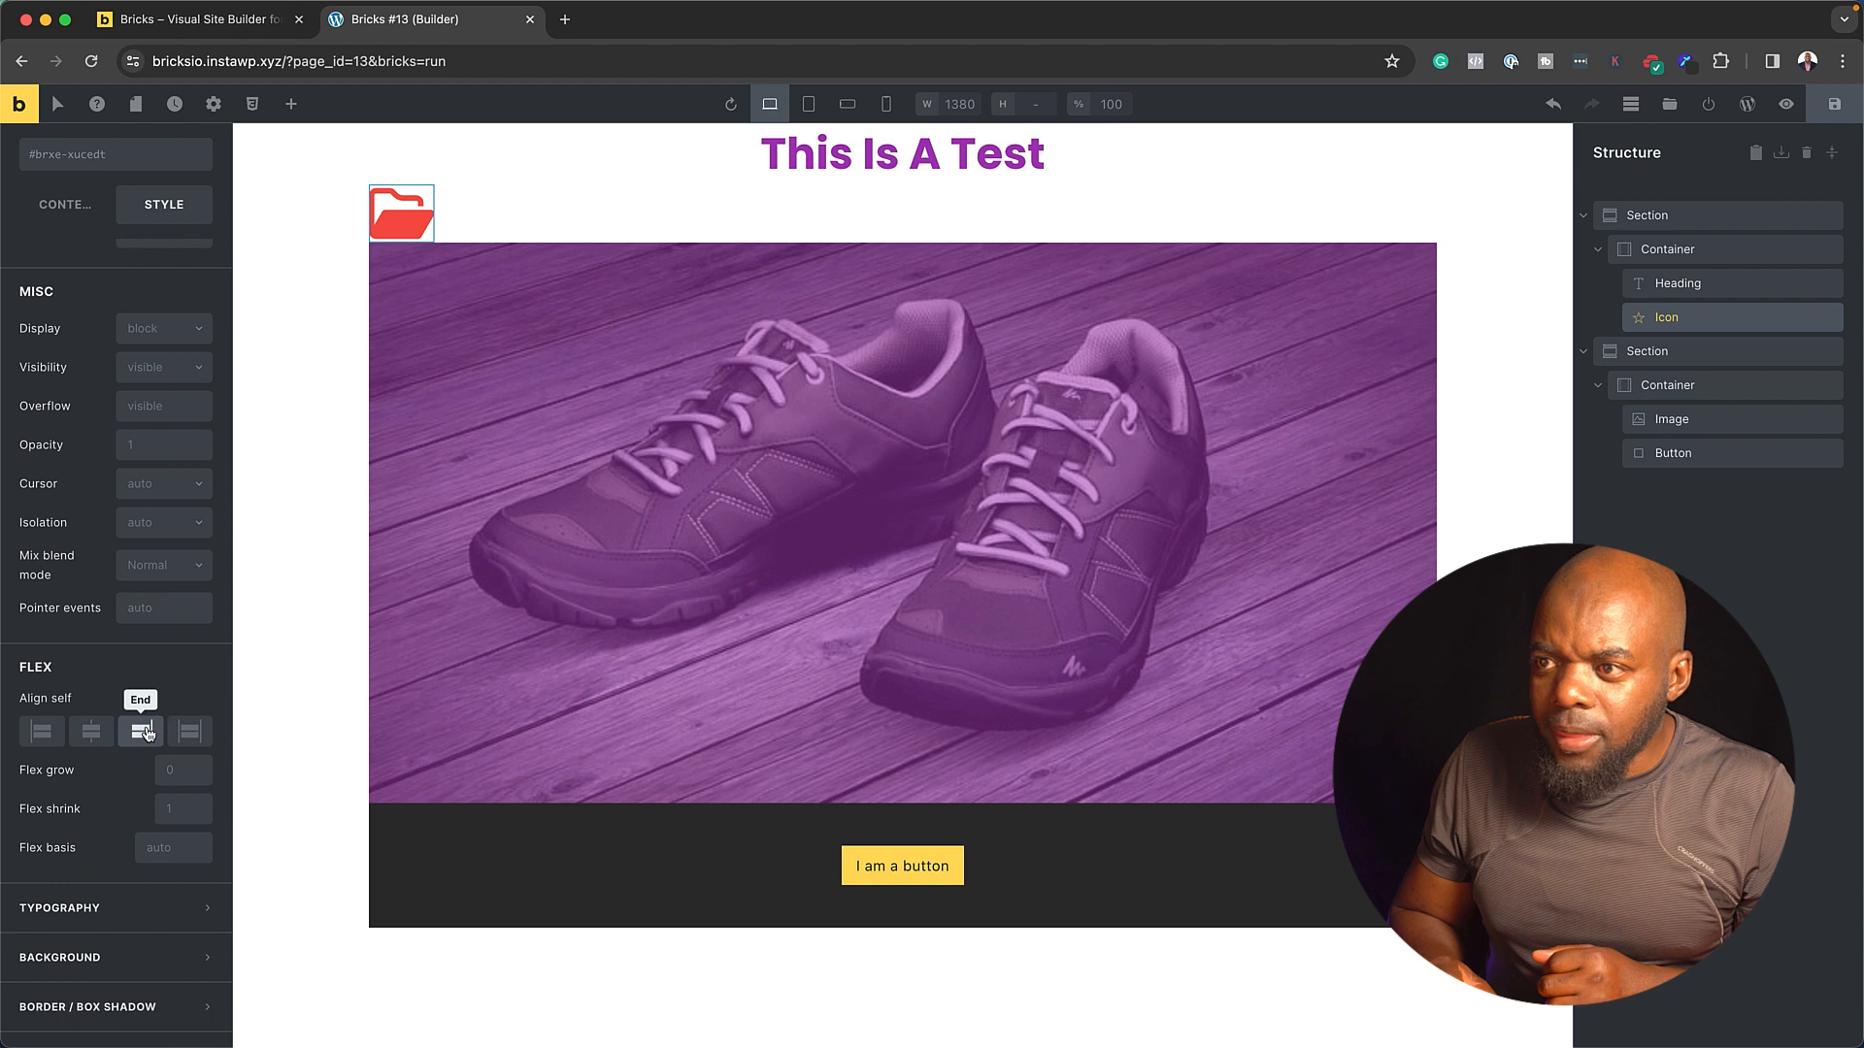
pyautogui.click(93, 733)
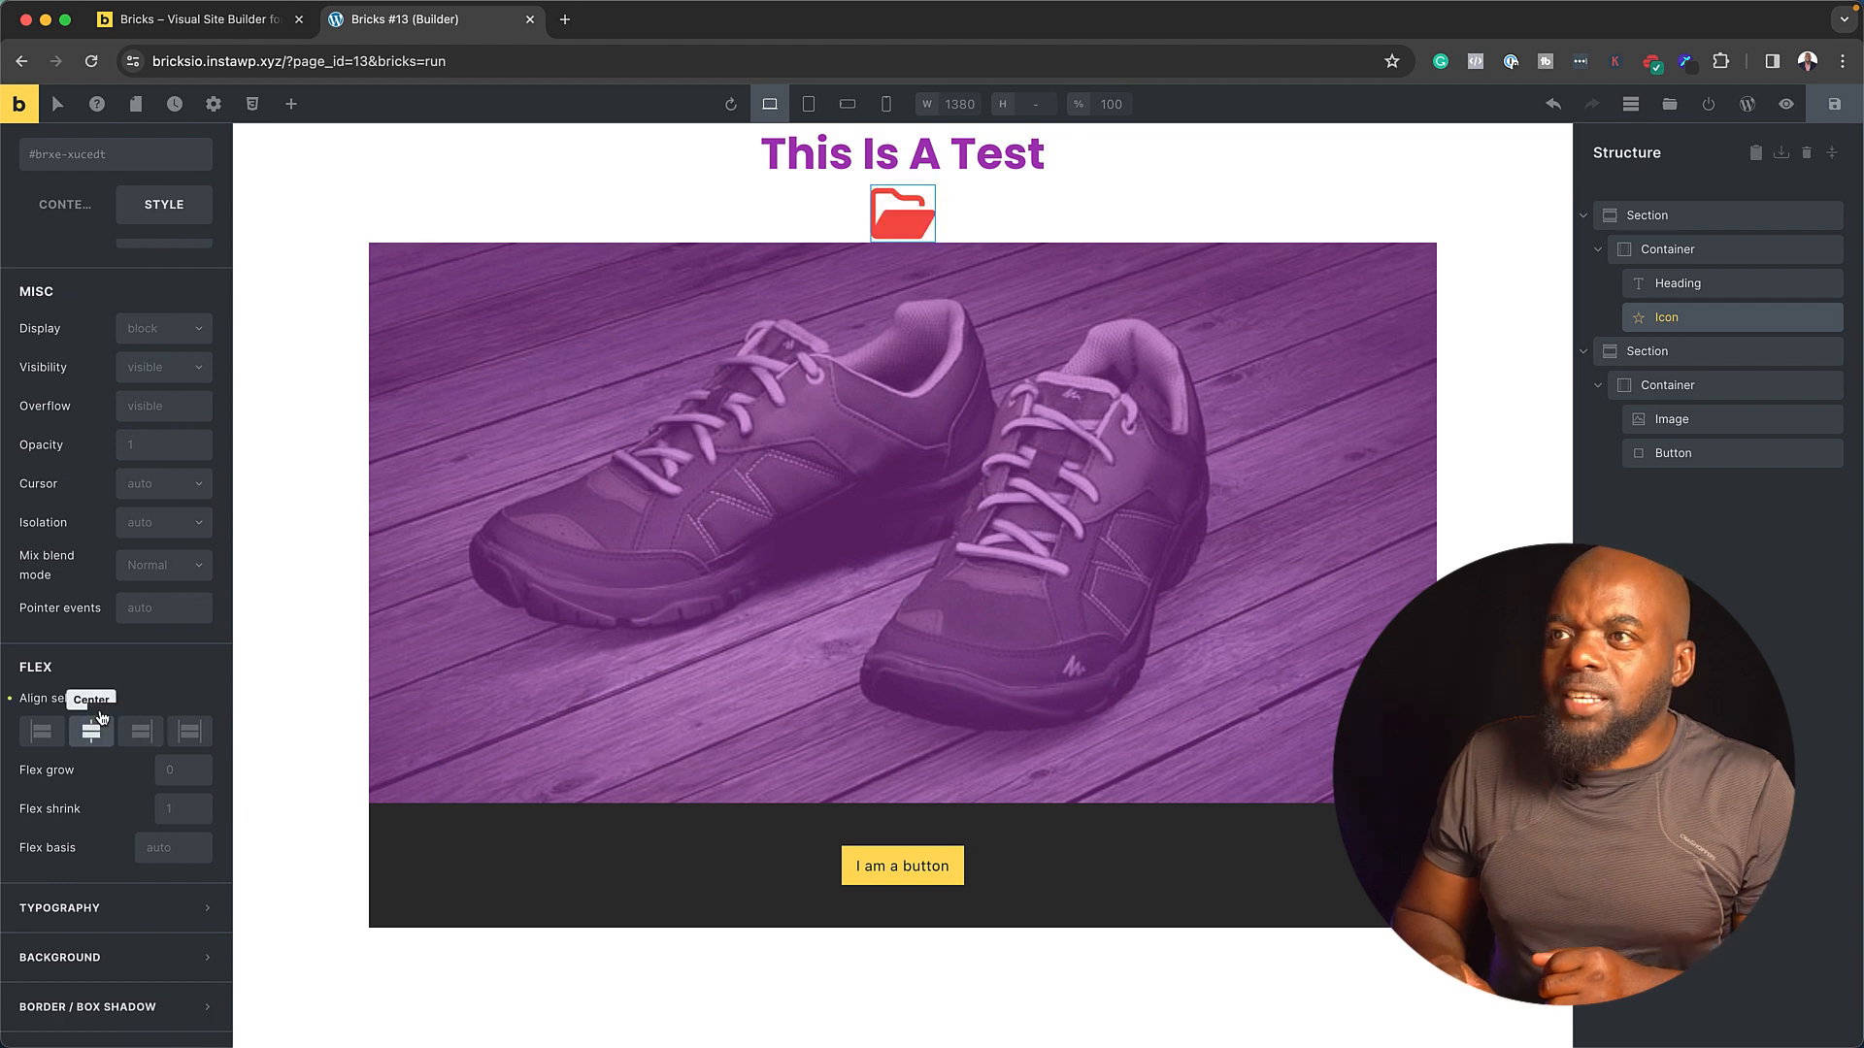
# - Delete the folder icon element from the first section's container
pyautogui.rightClick(1713, 313)
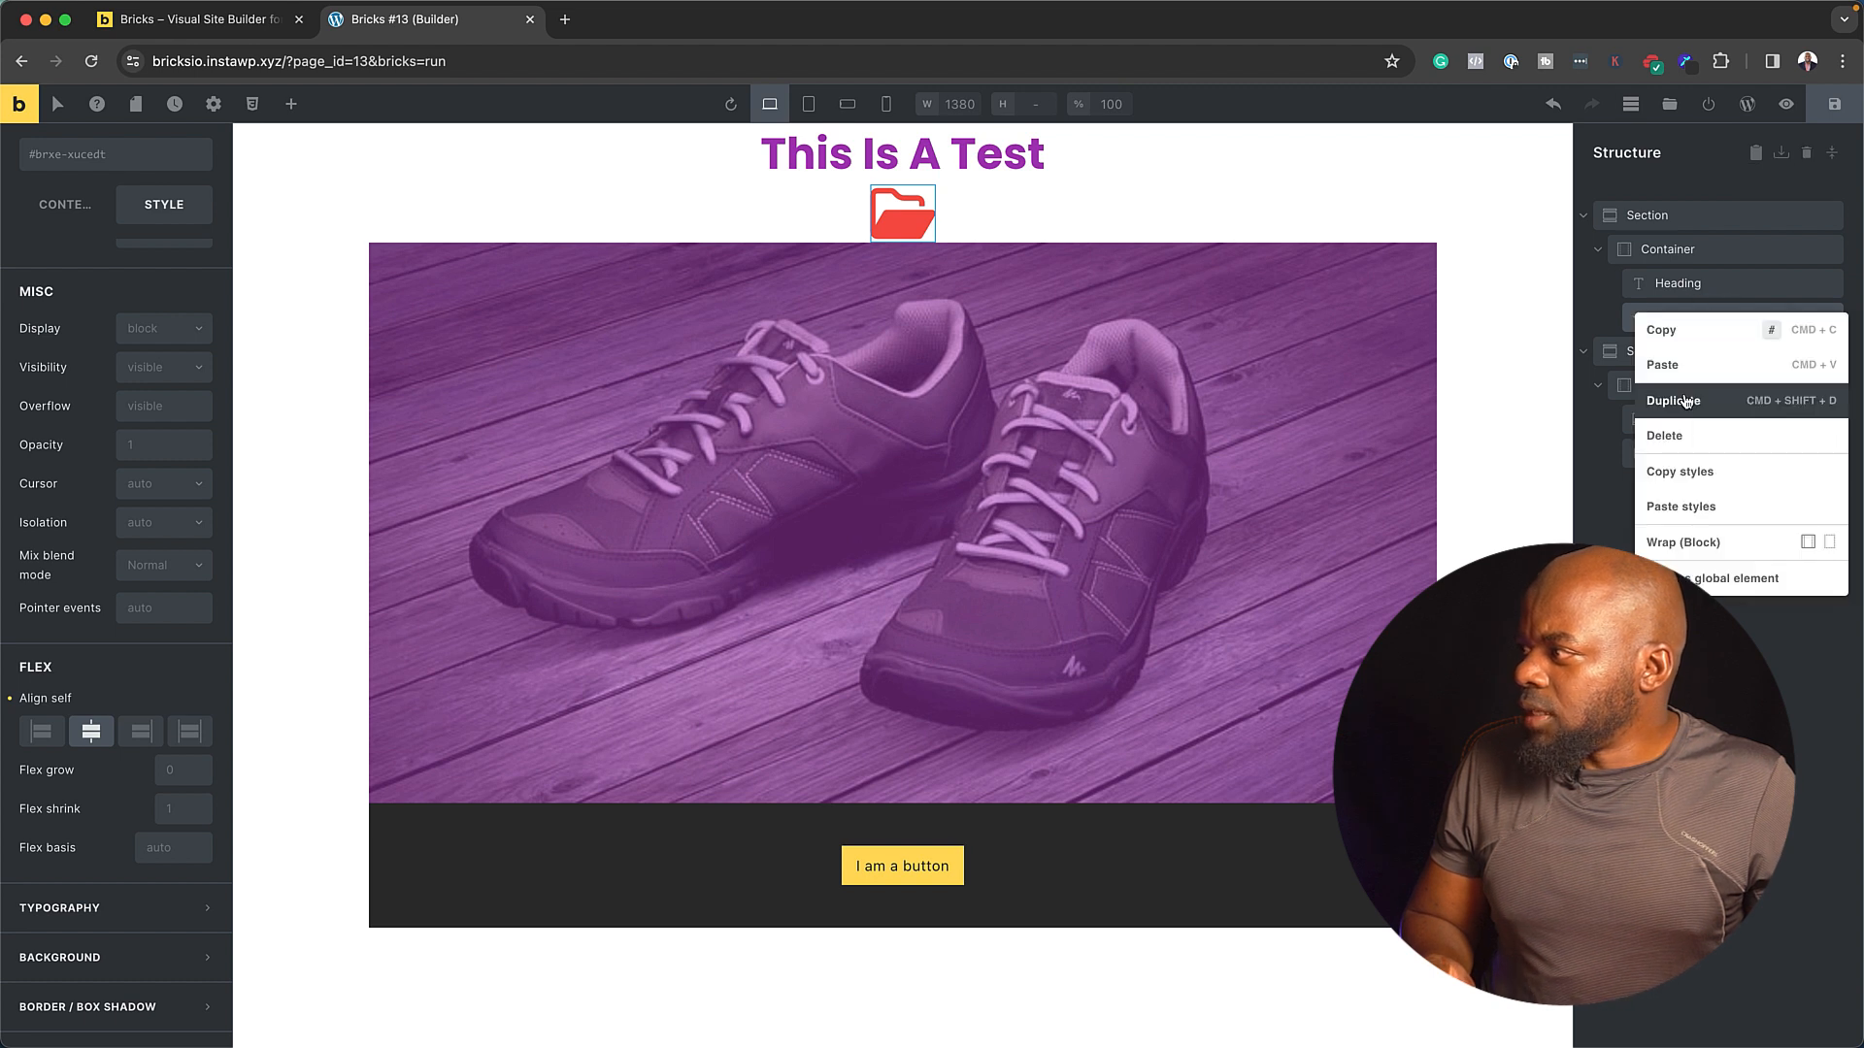
pyautogui.click(1666, 435)
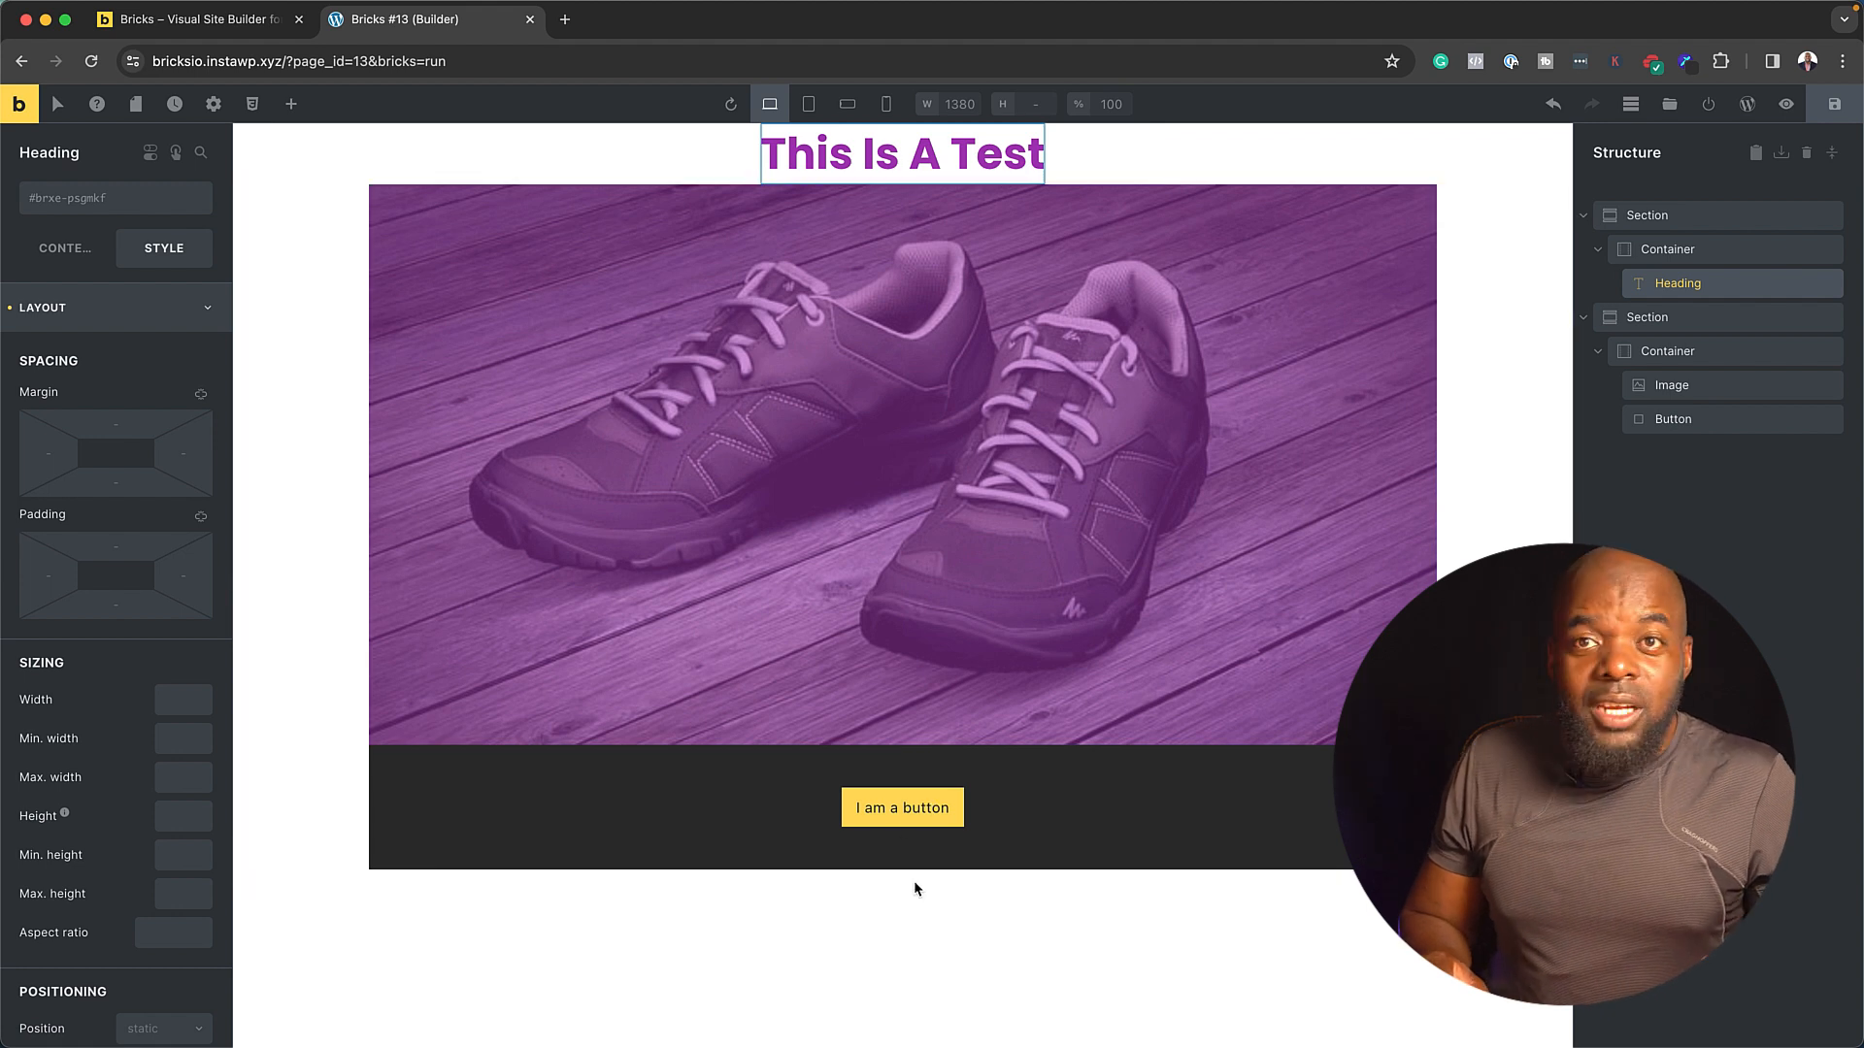
pyautogui.scroll(-3, 129, 781)
pyautogui.scroll(-14, 129, 780)
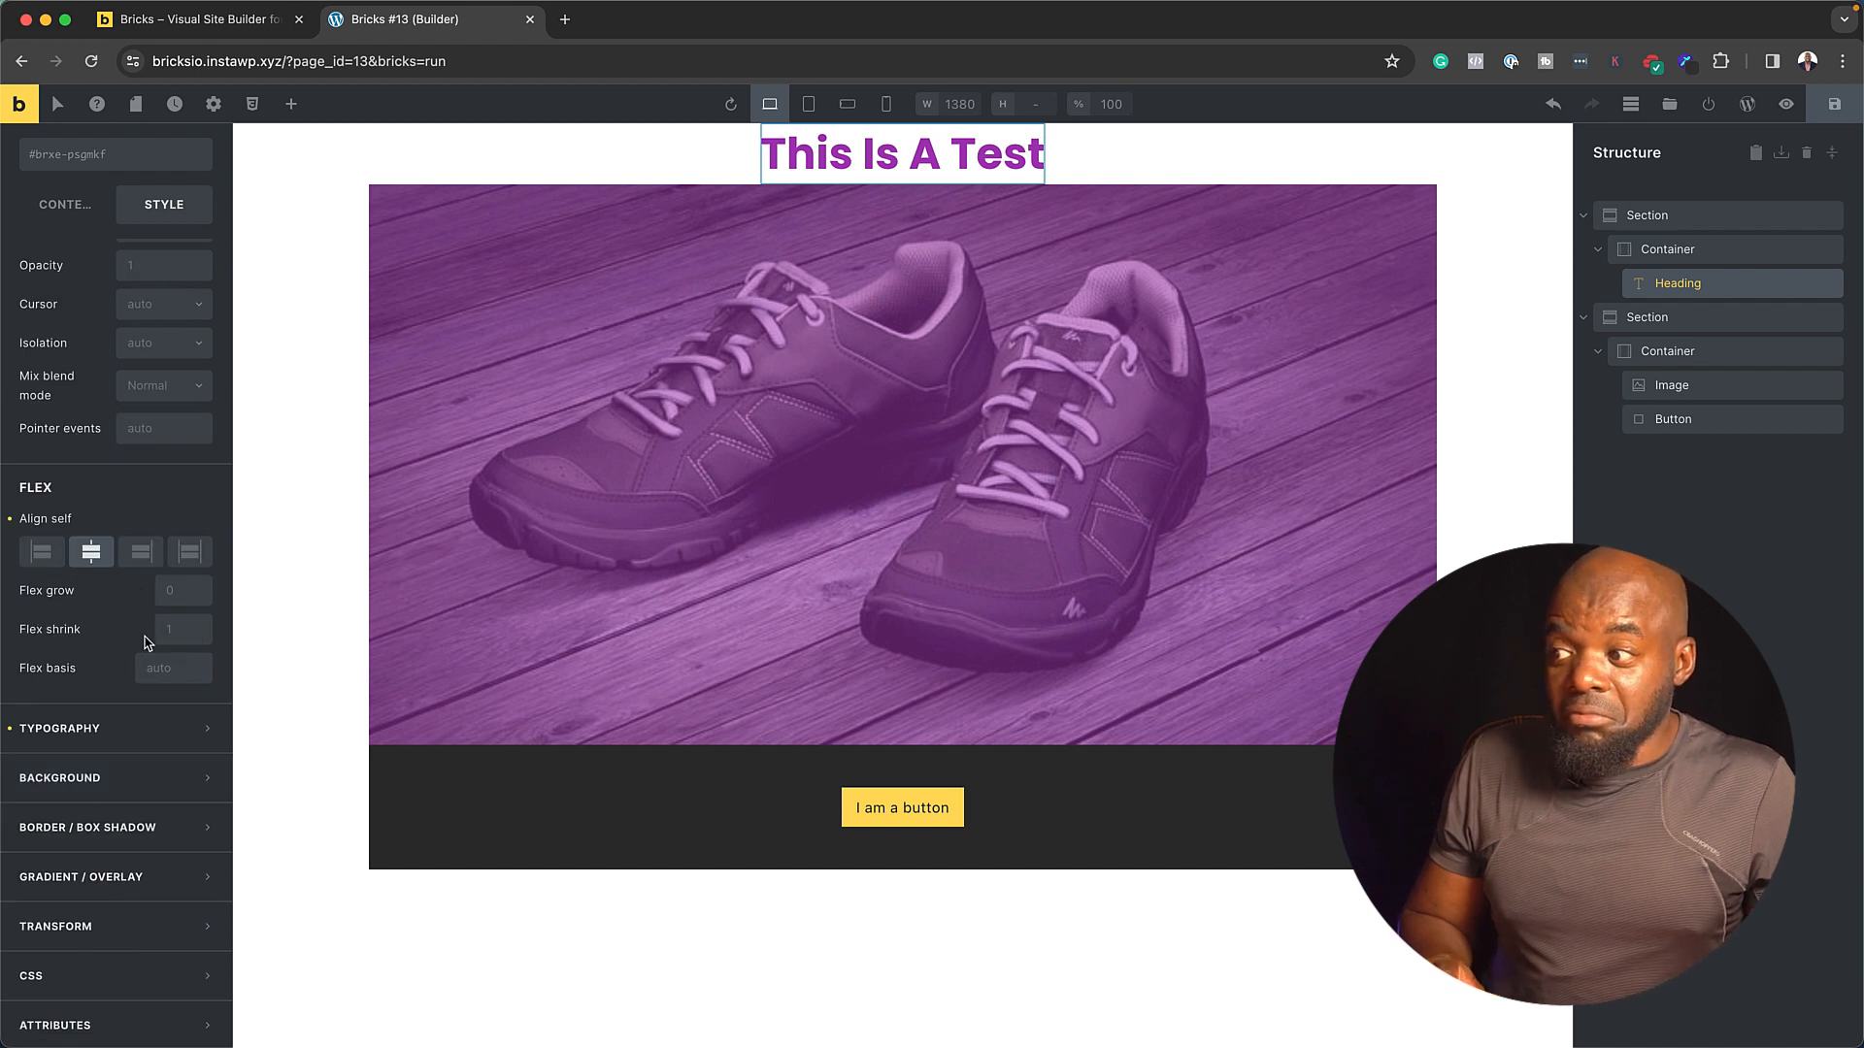
# - Set the button's font family to Poppins in its typography style
pyautogui.click(937, 814)
pyautogui.scroll(-10, 107, 755)
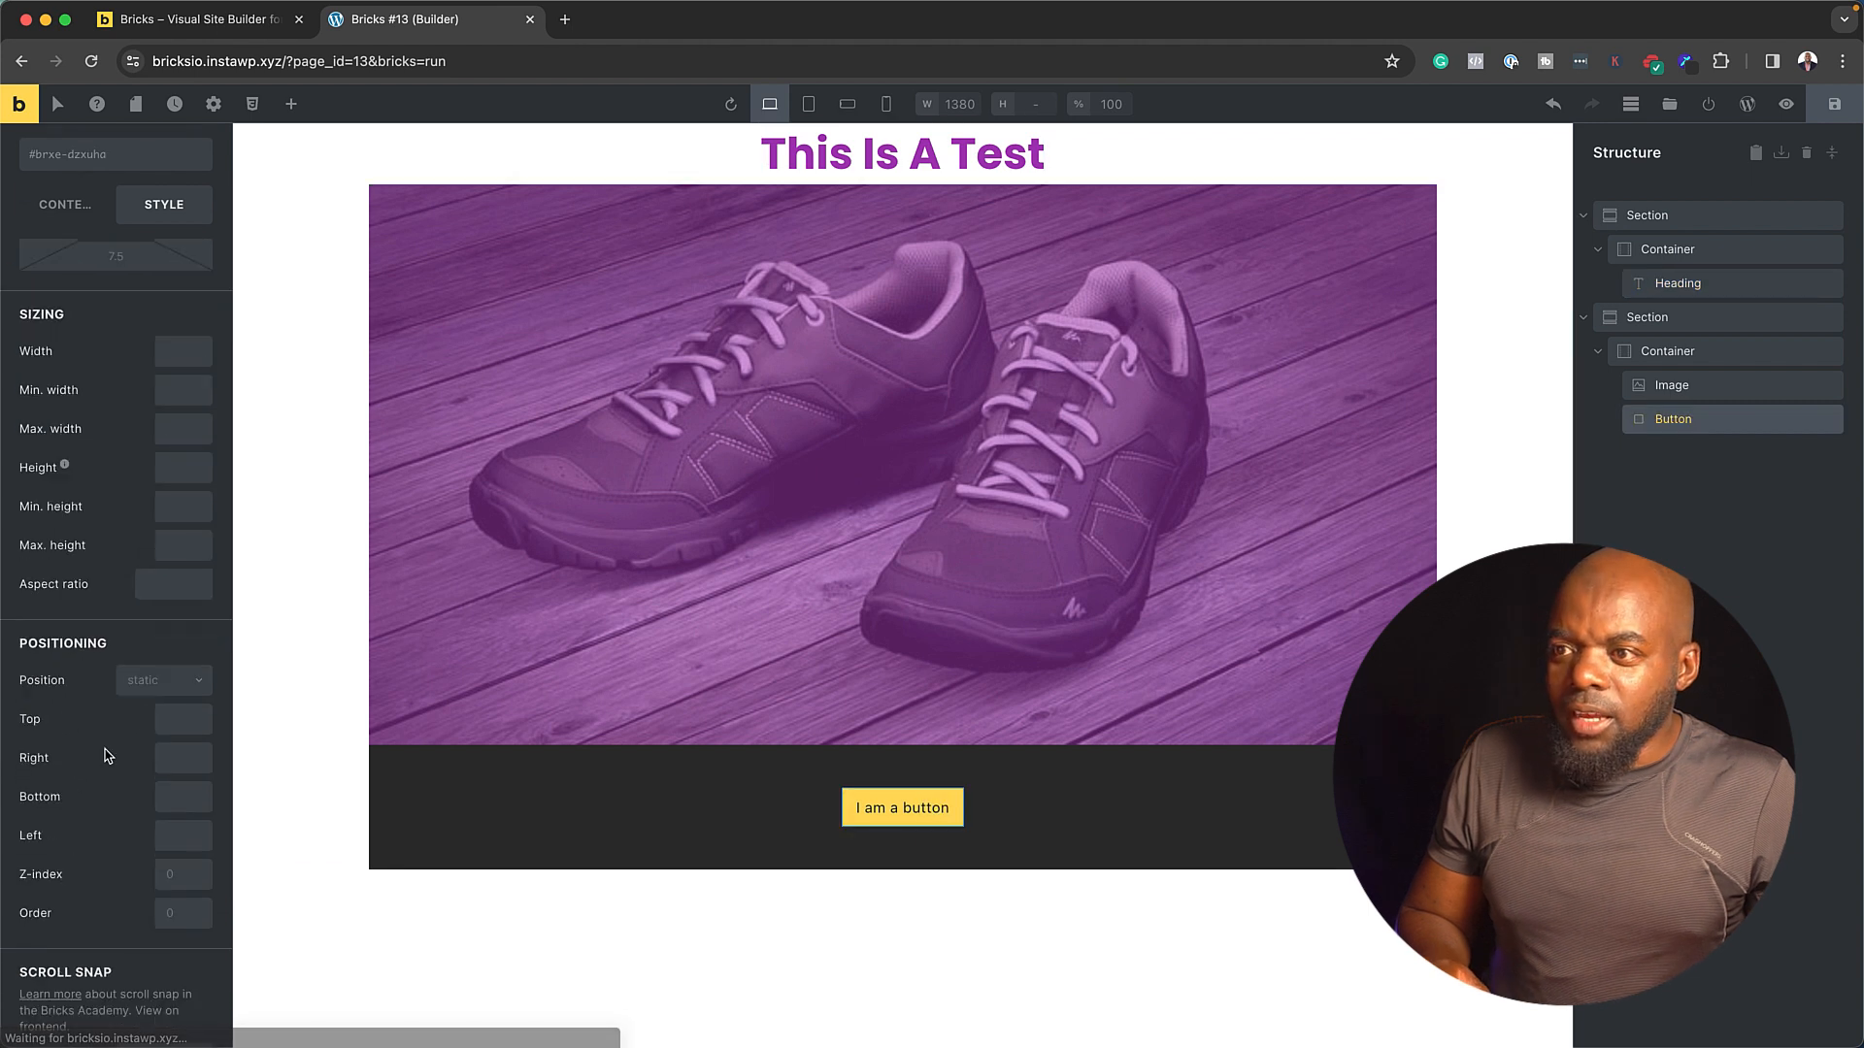
pyautogui.scroll(-5, 107, 755)
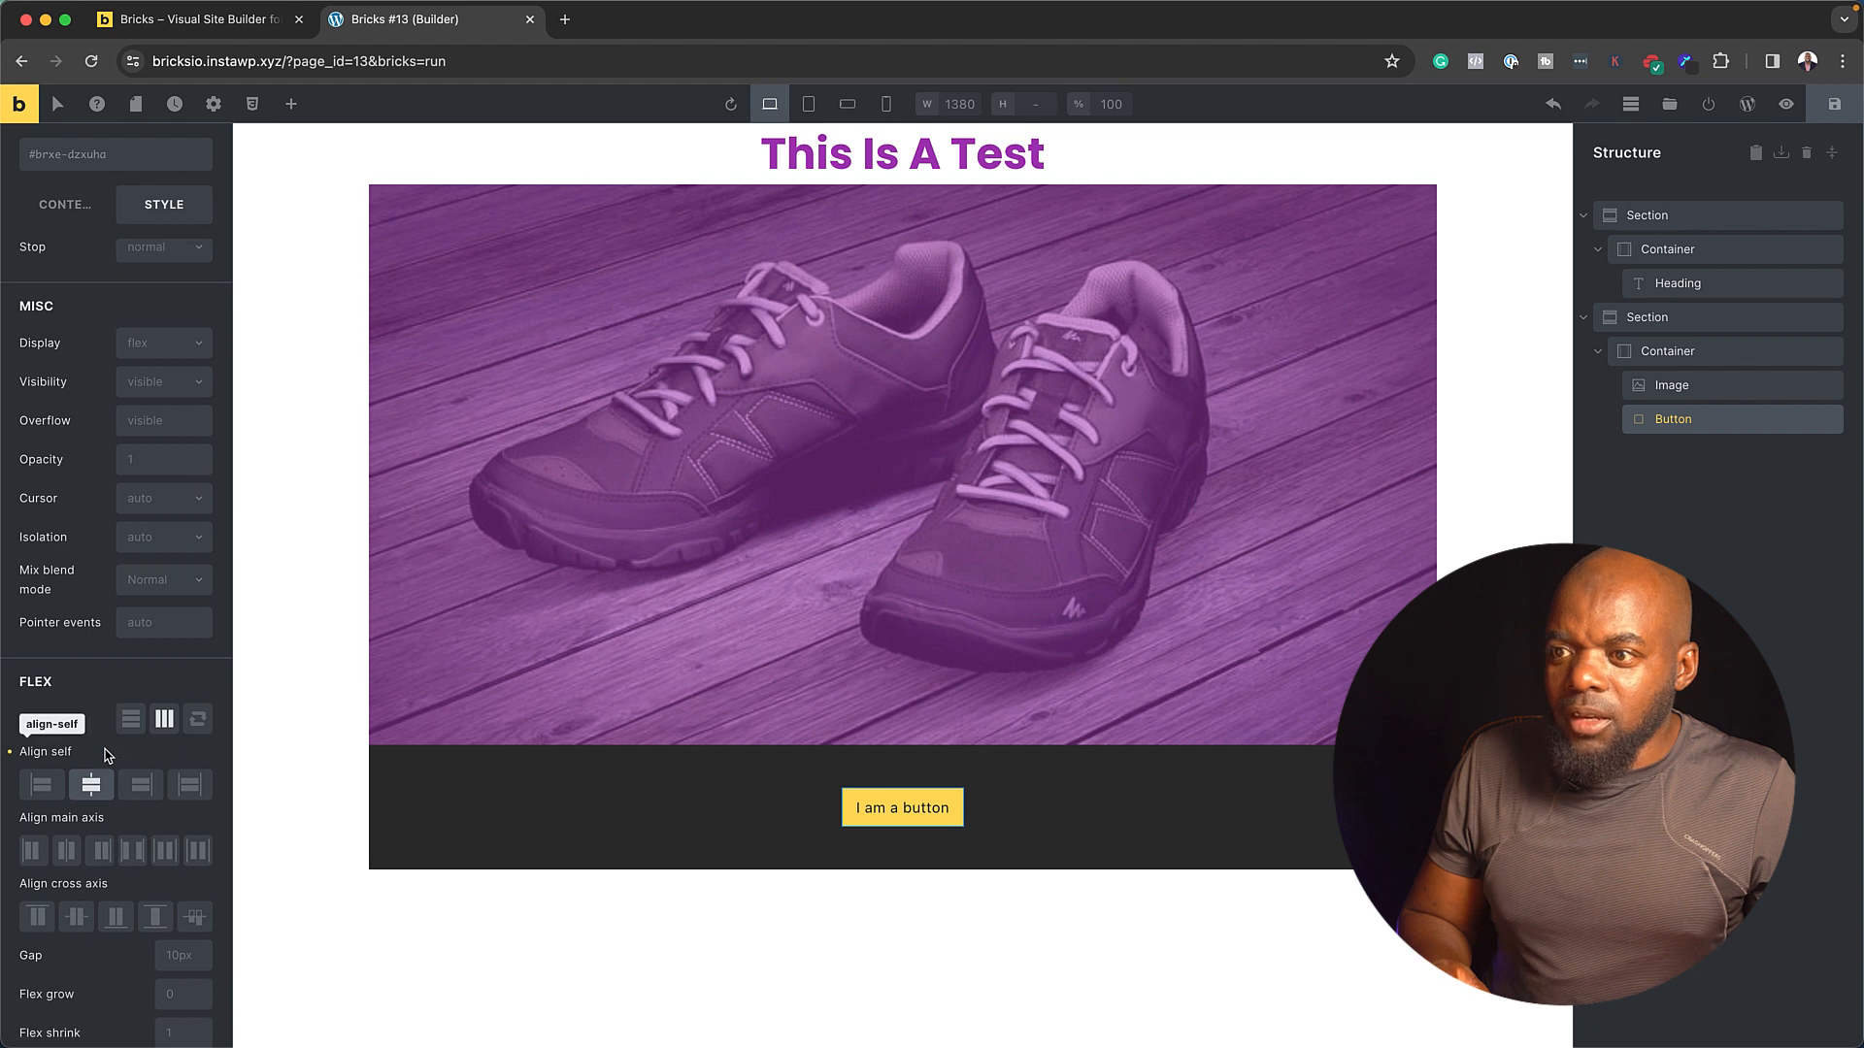
pyautogui.scroll(-5, 106, 755)
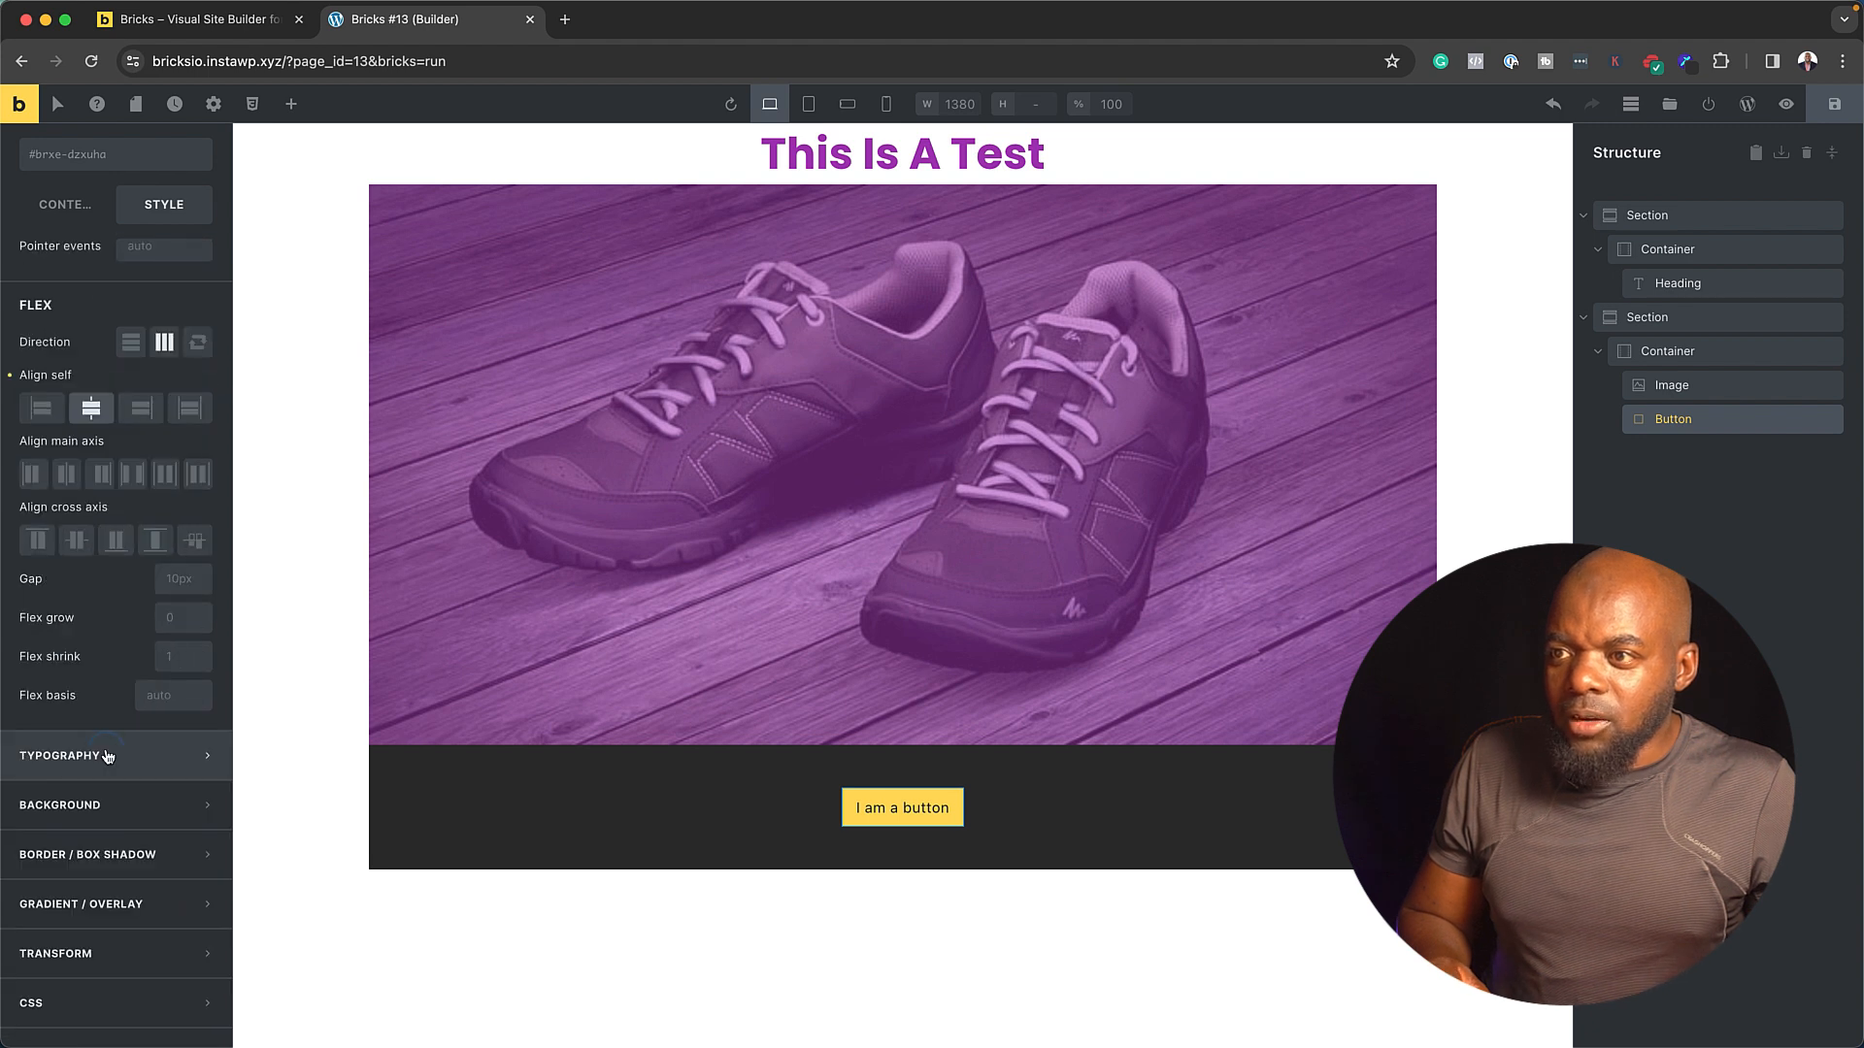
pyautogui.click(107, 757)
pyautogui.click(128, 627)
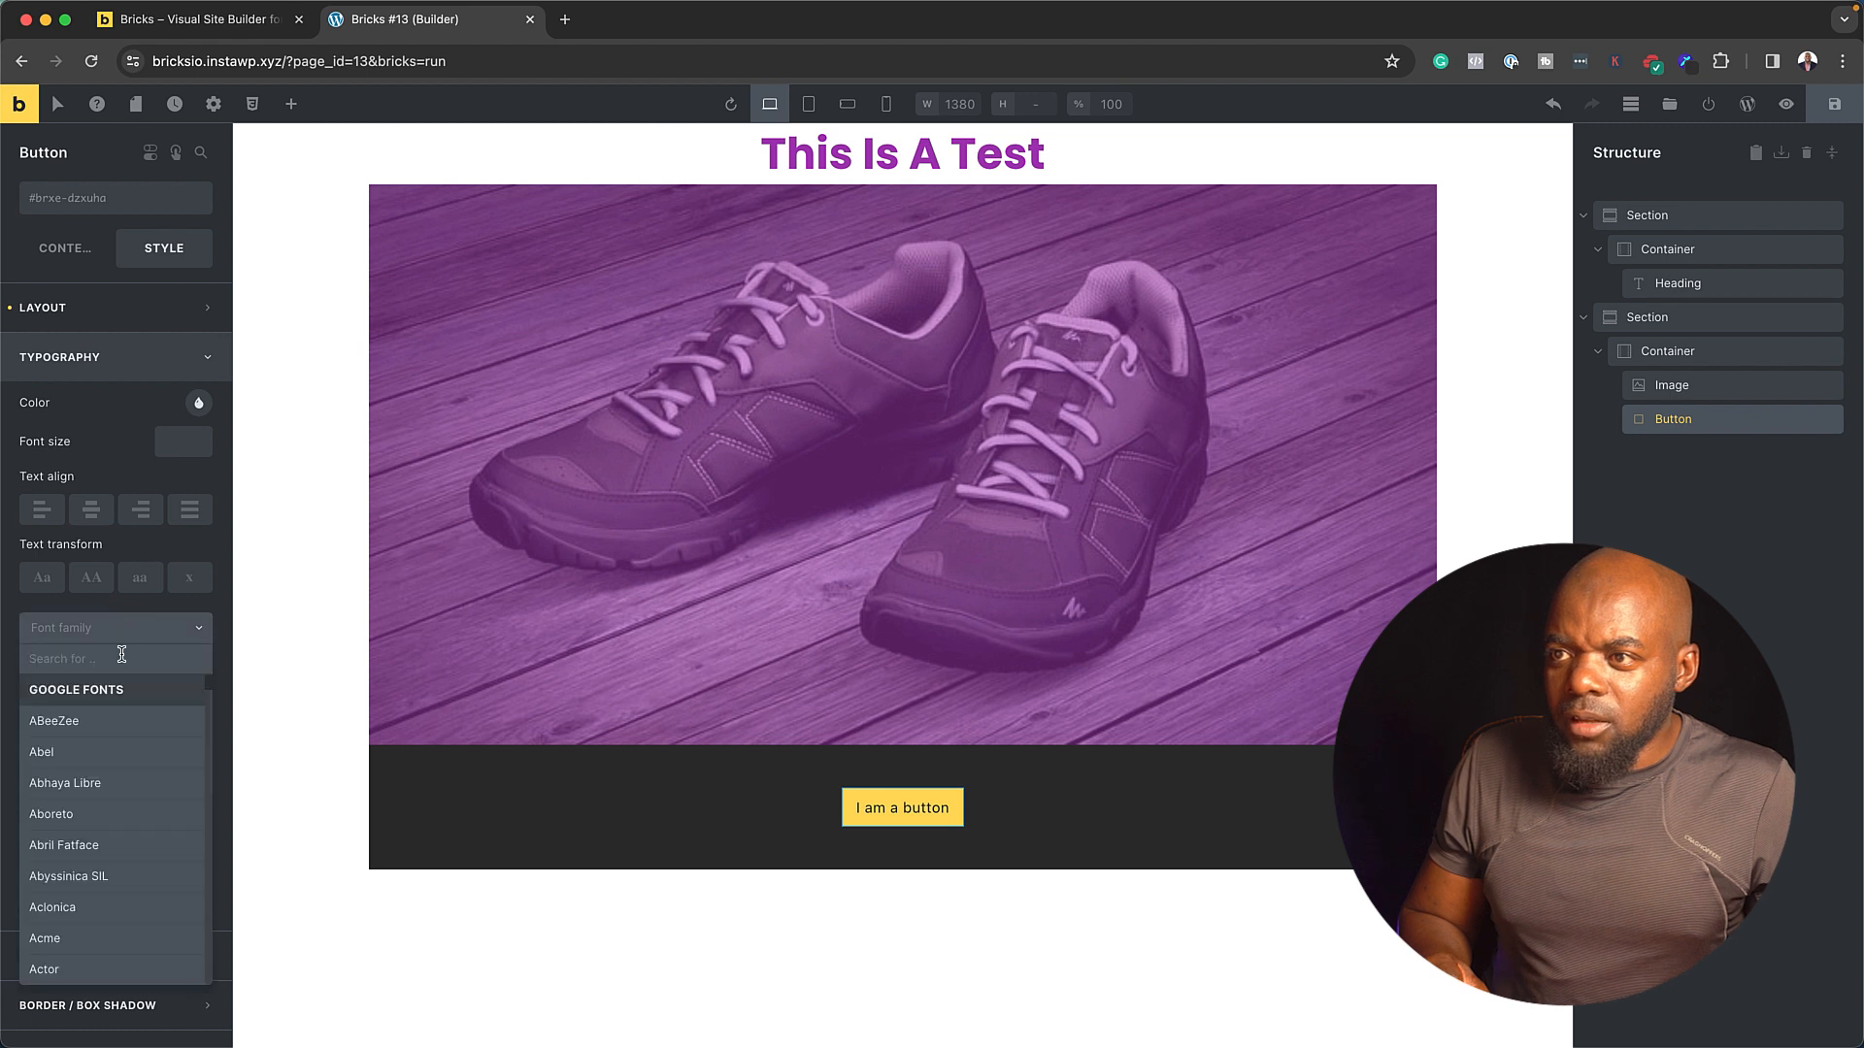
pyautogui.write('poppin')
pyautogui.click(67, 693)
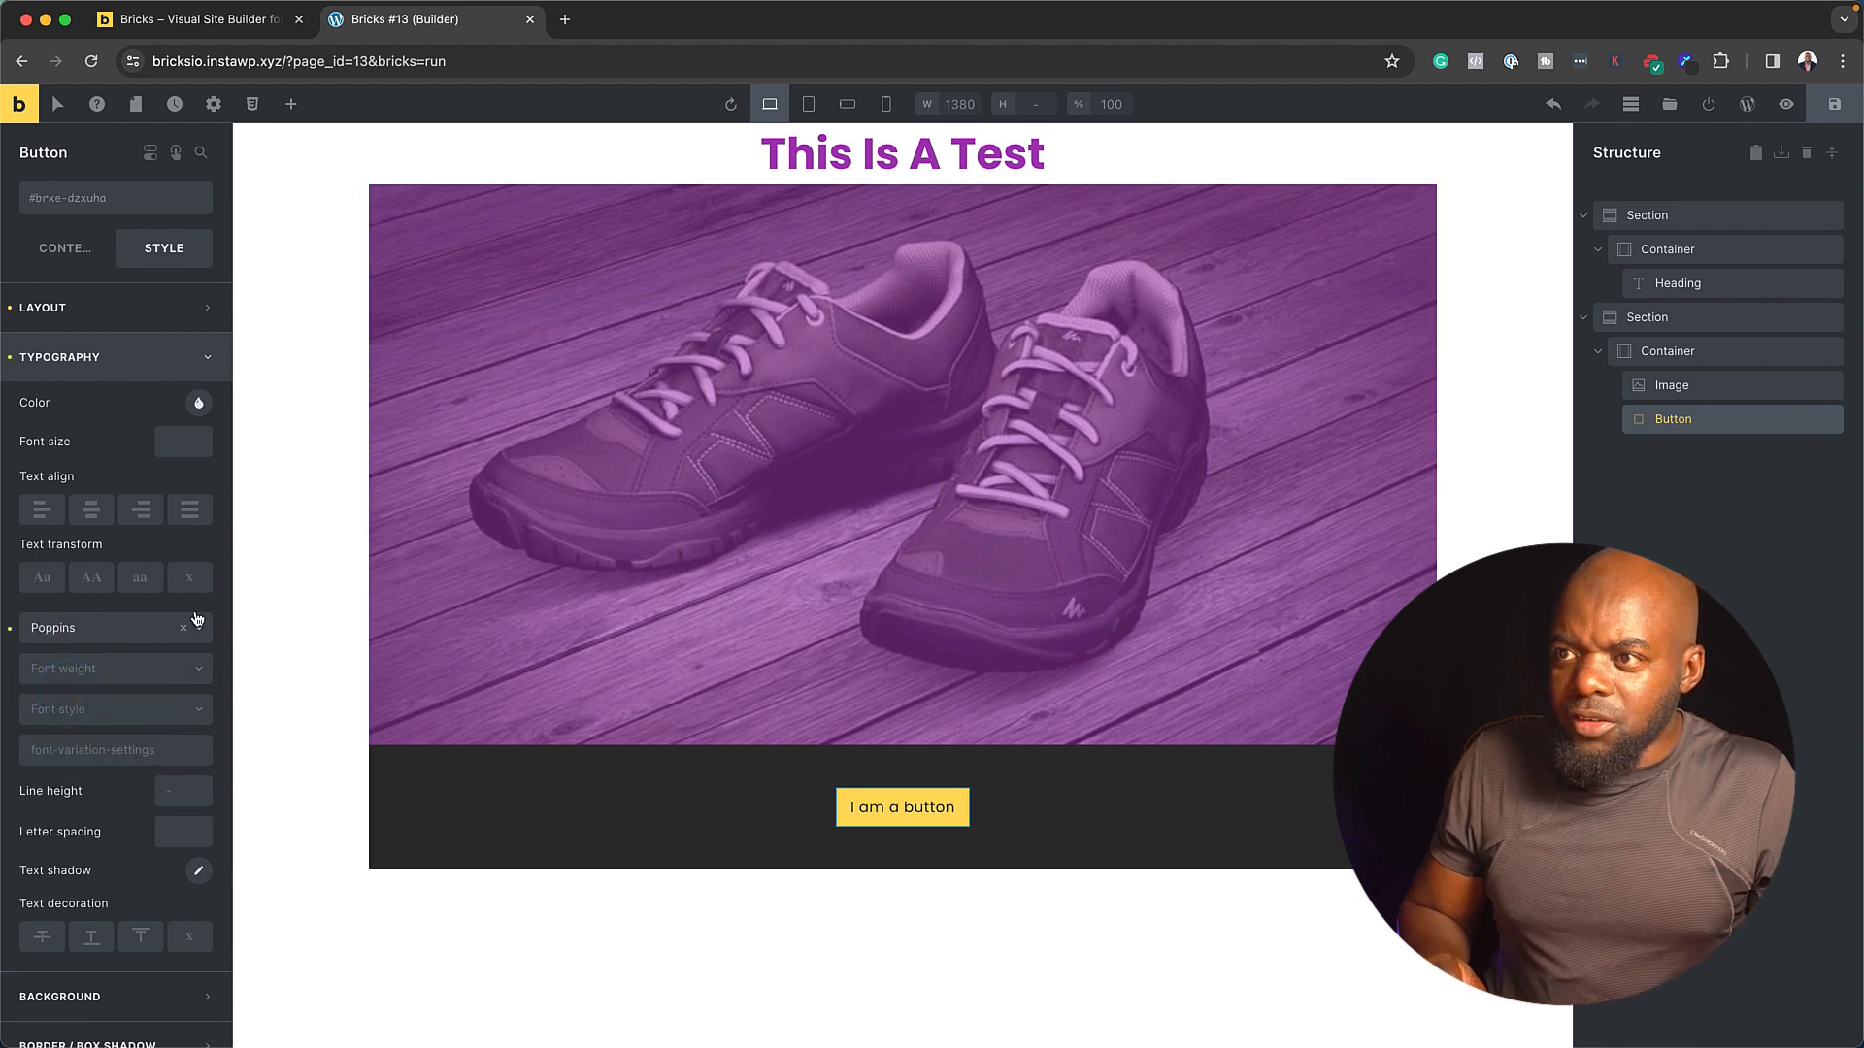
# - Transform the button text to uppercase and set its font weight to 700
pyautogui.click(101, 581)
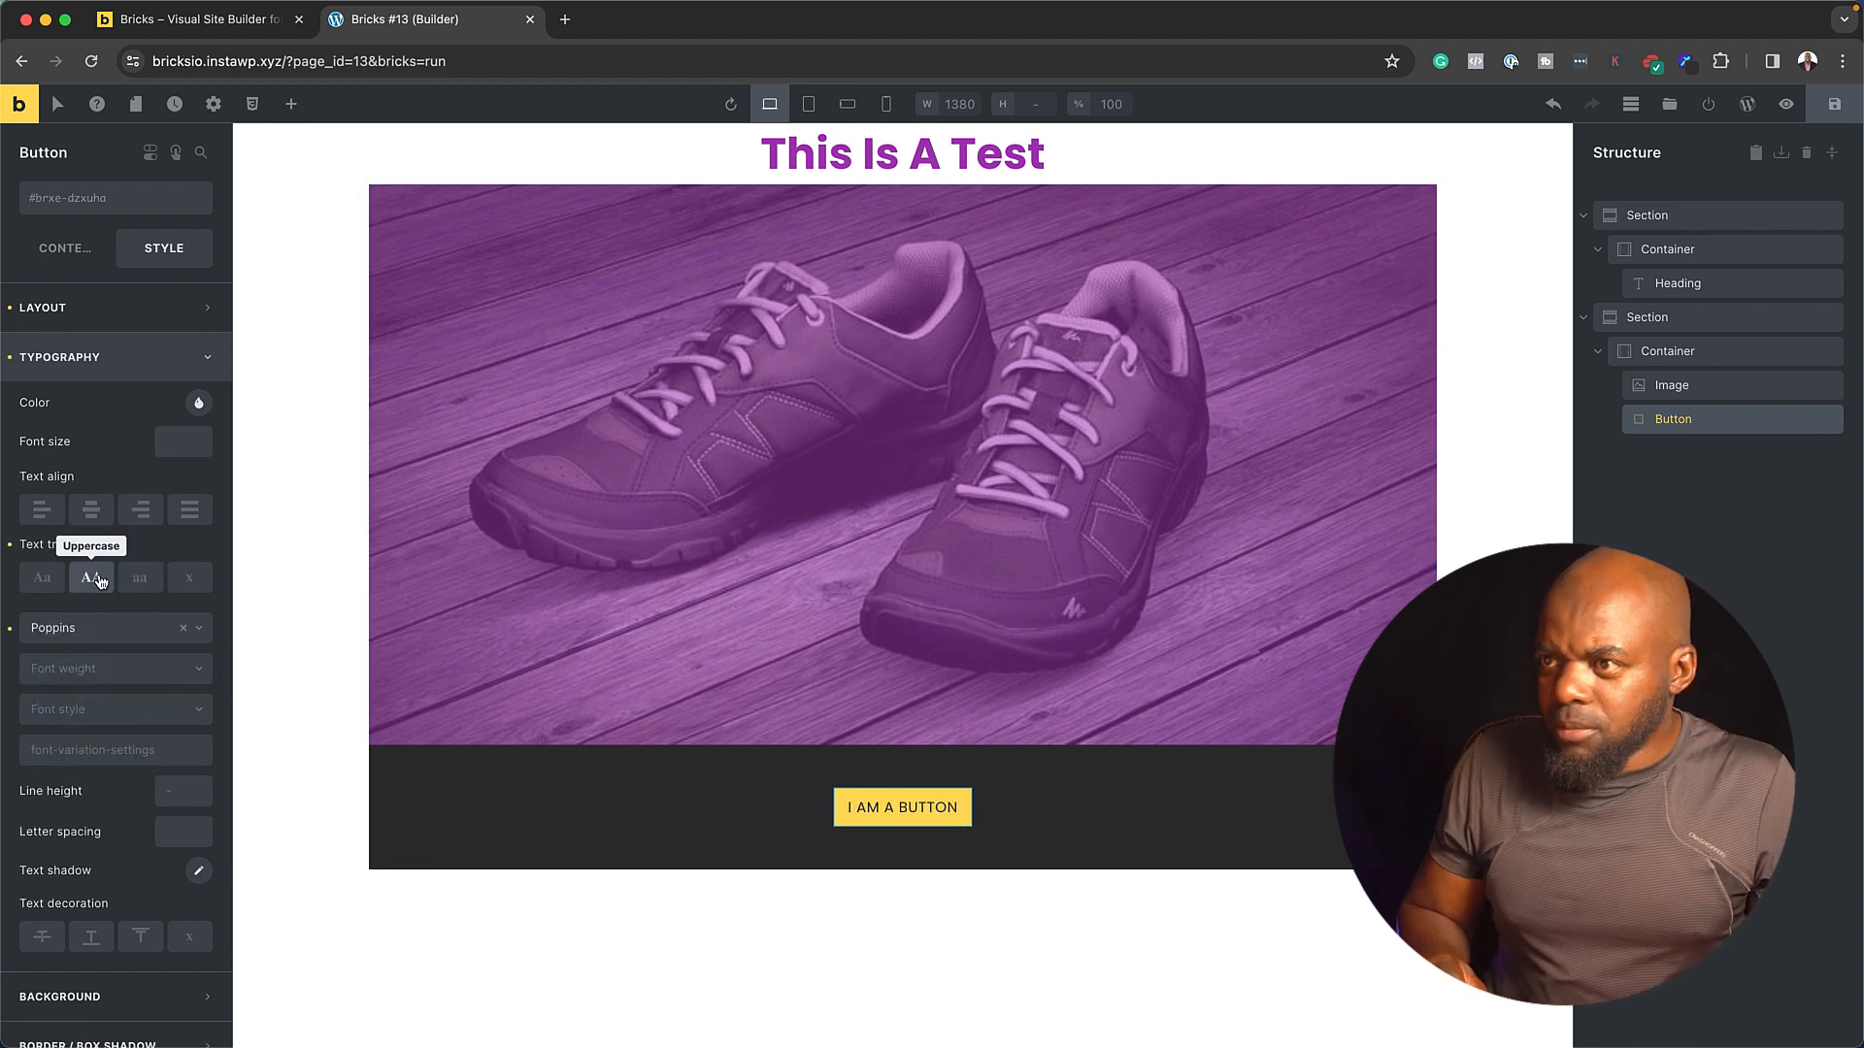
pyautogui.click(101, 678)
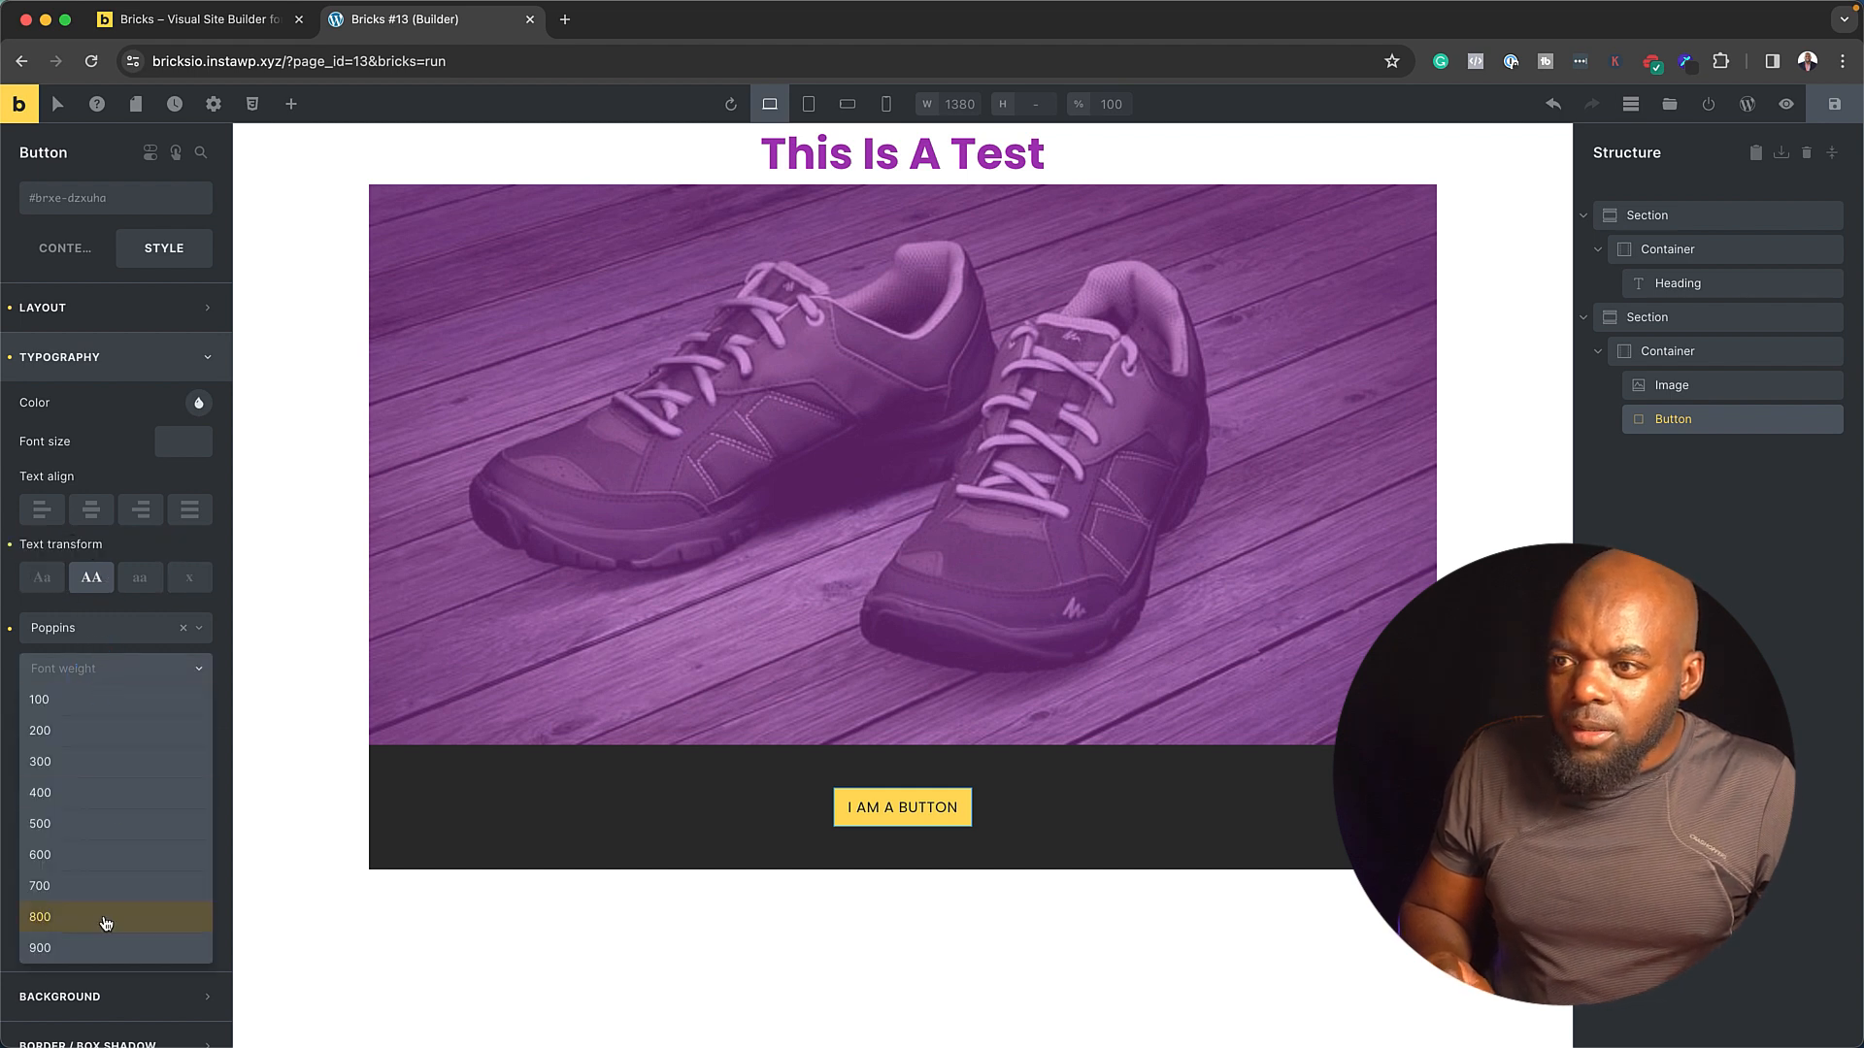
pyautogui.click(108, 886)
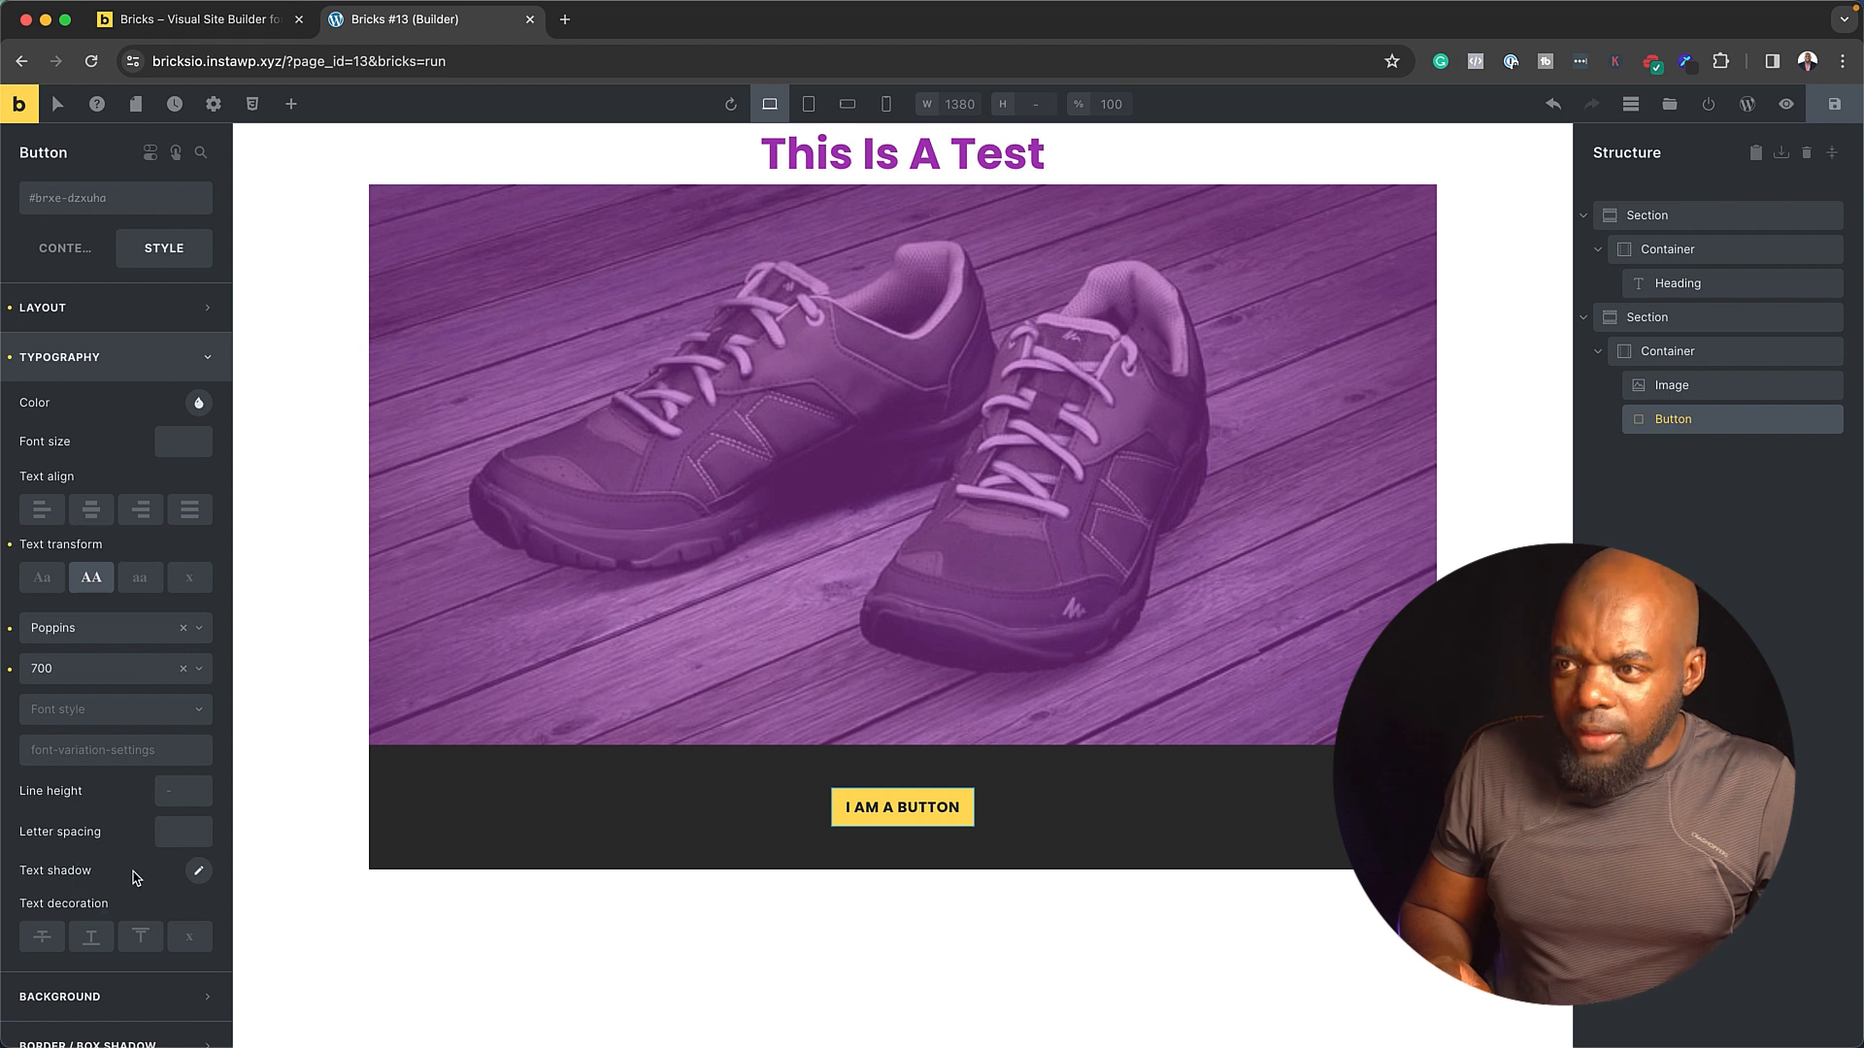
pyautogui.scroll(-1, 137, 874)
pyautogui.scroll(1, 137, 873)
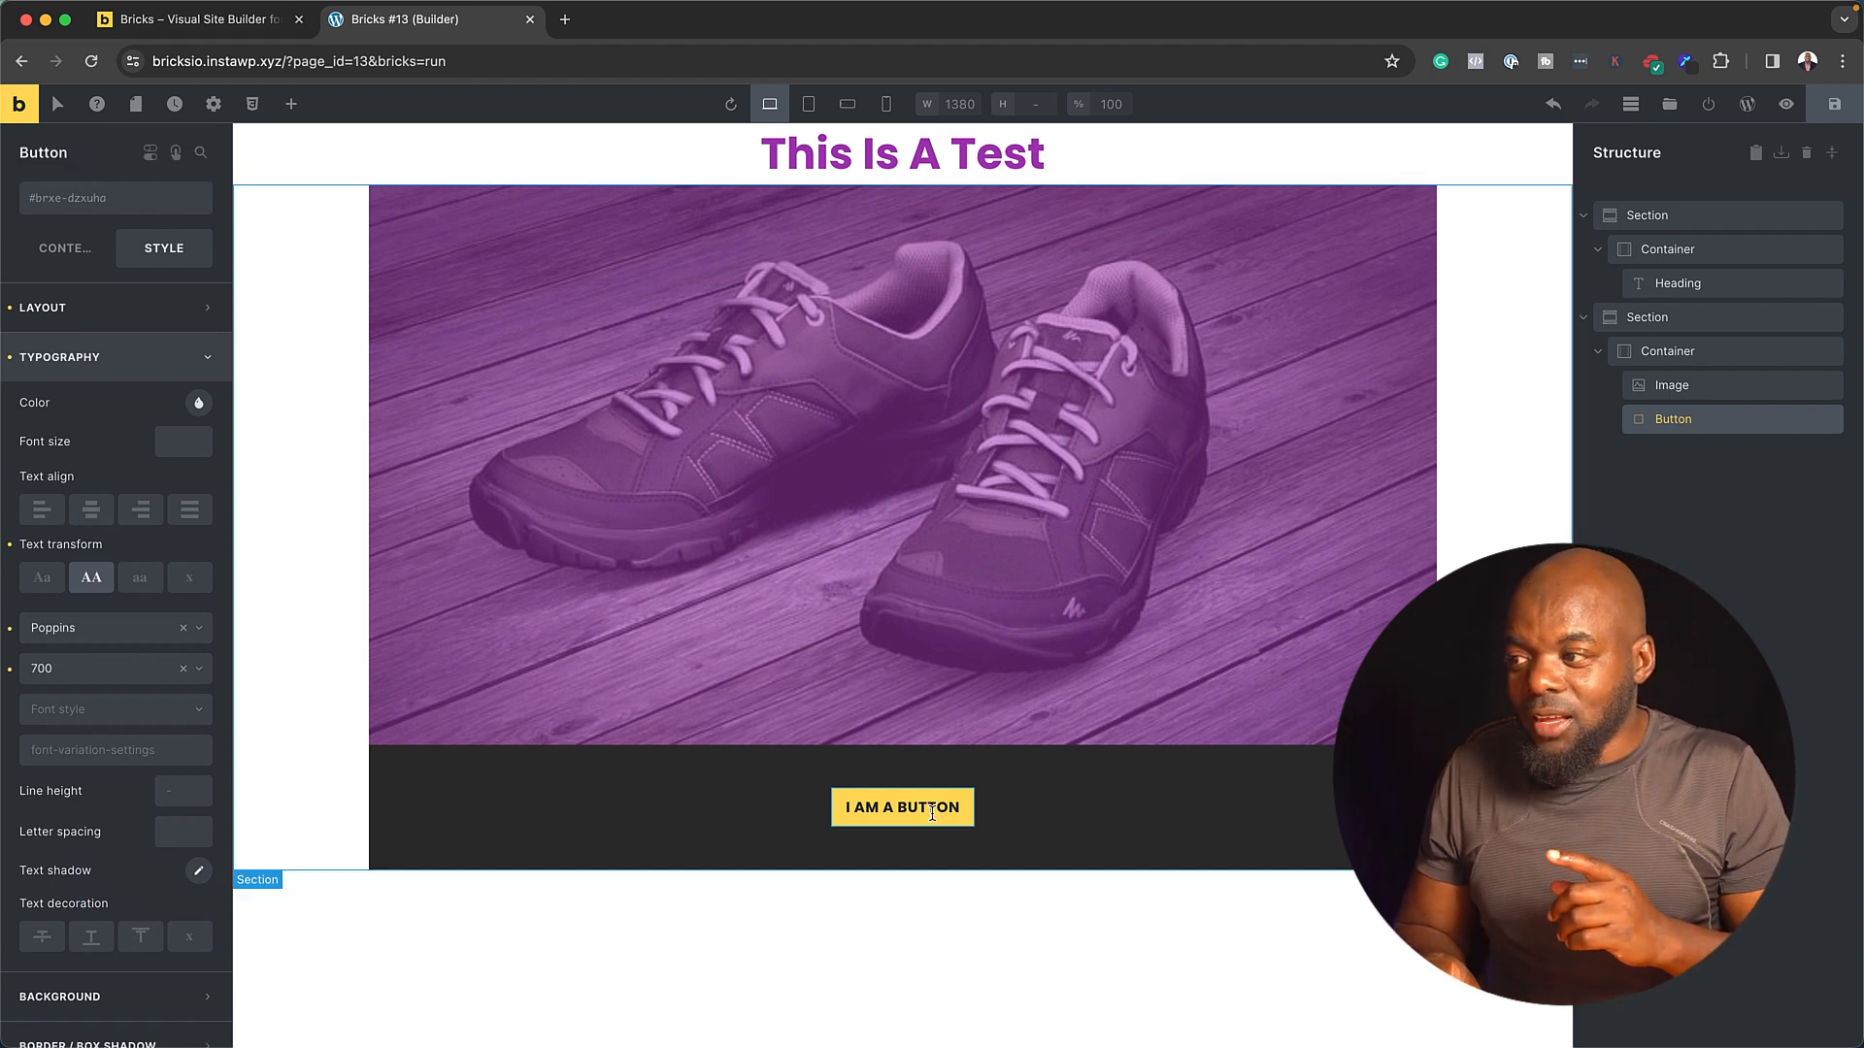
# - Try blue #2196f3 as the button's background color, choose the amber palette color instead, and save the page
pyautogui.scroll(-3, 78, 893)
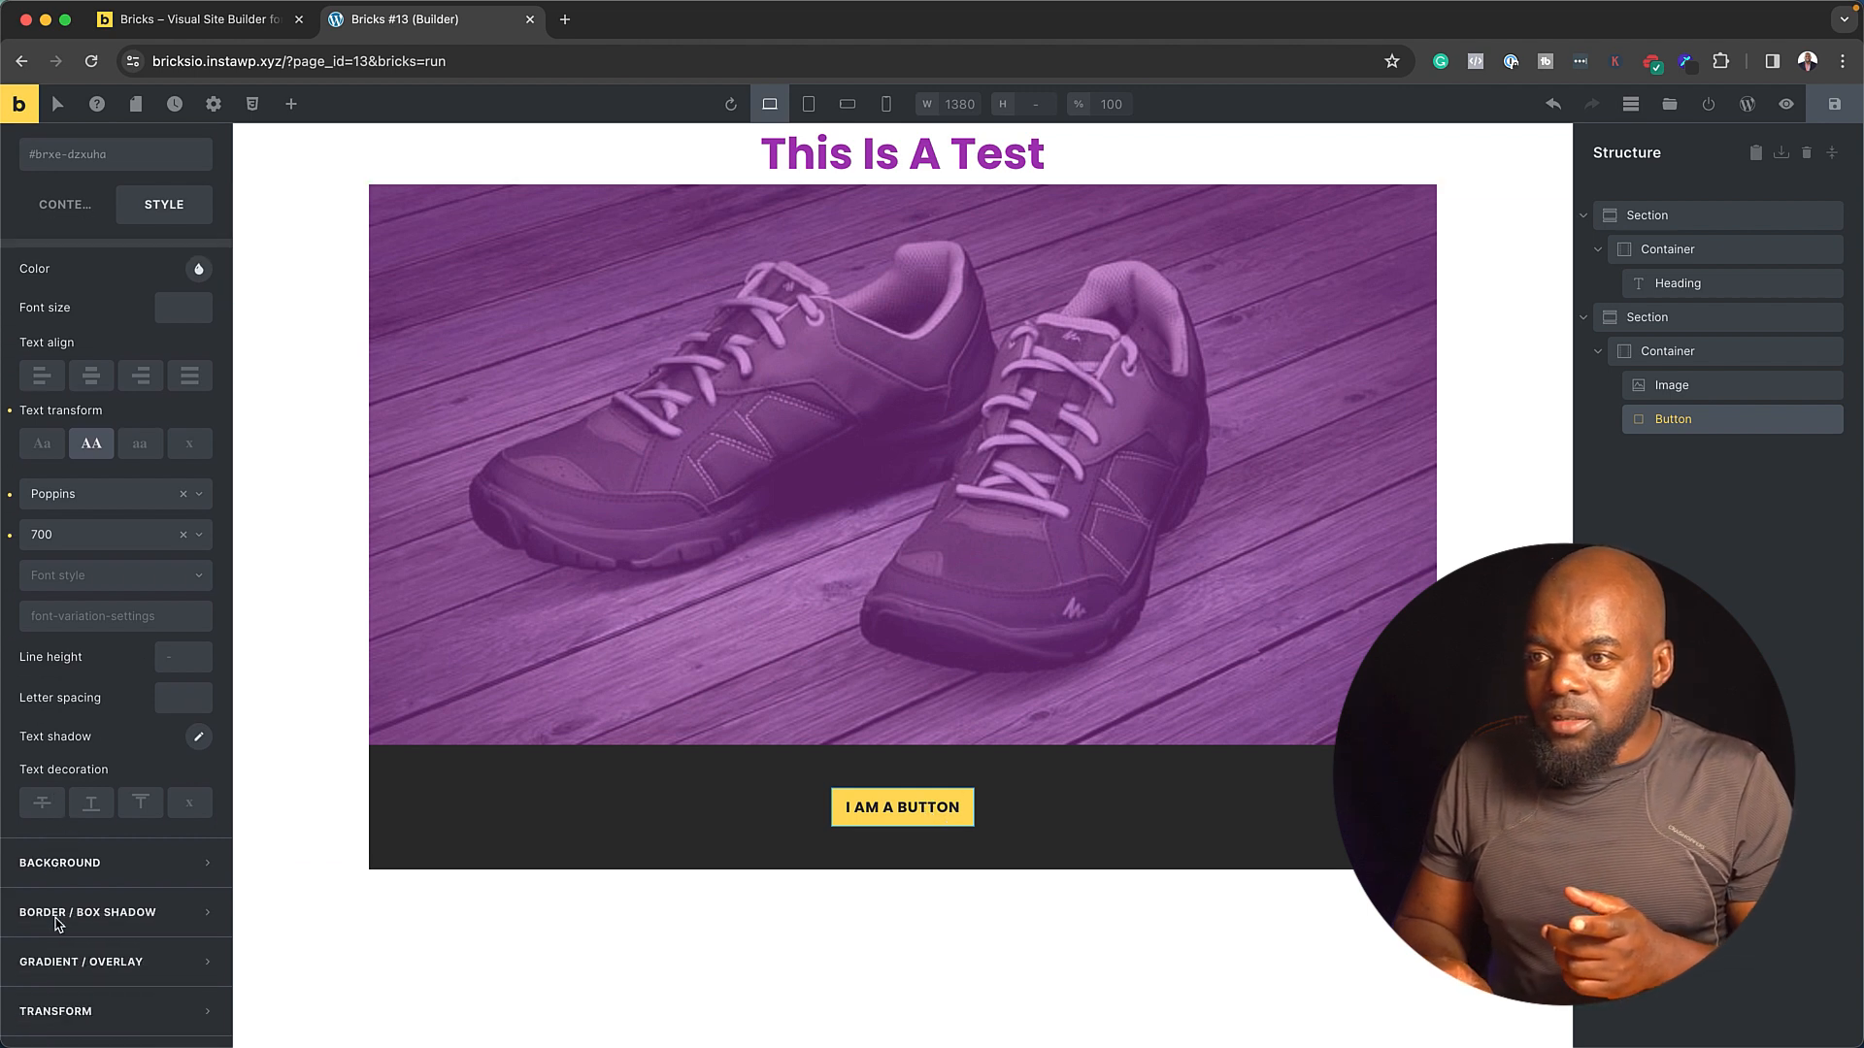
pyautogui.click(65, 863)
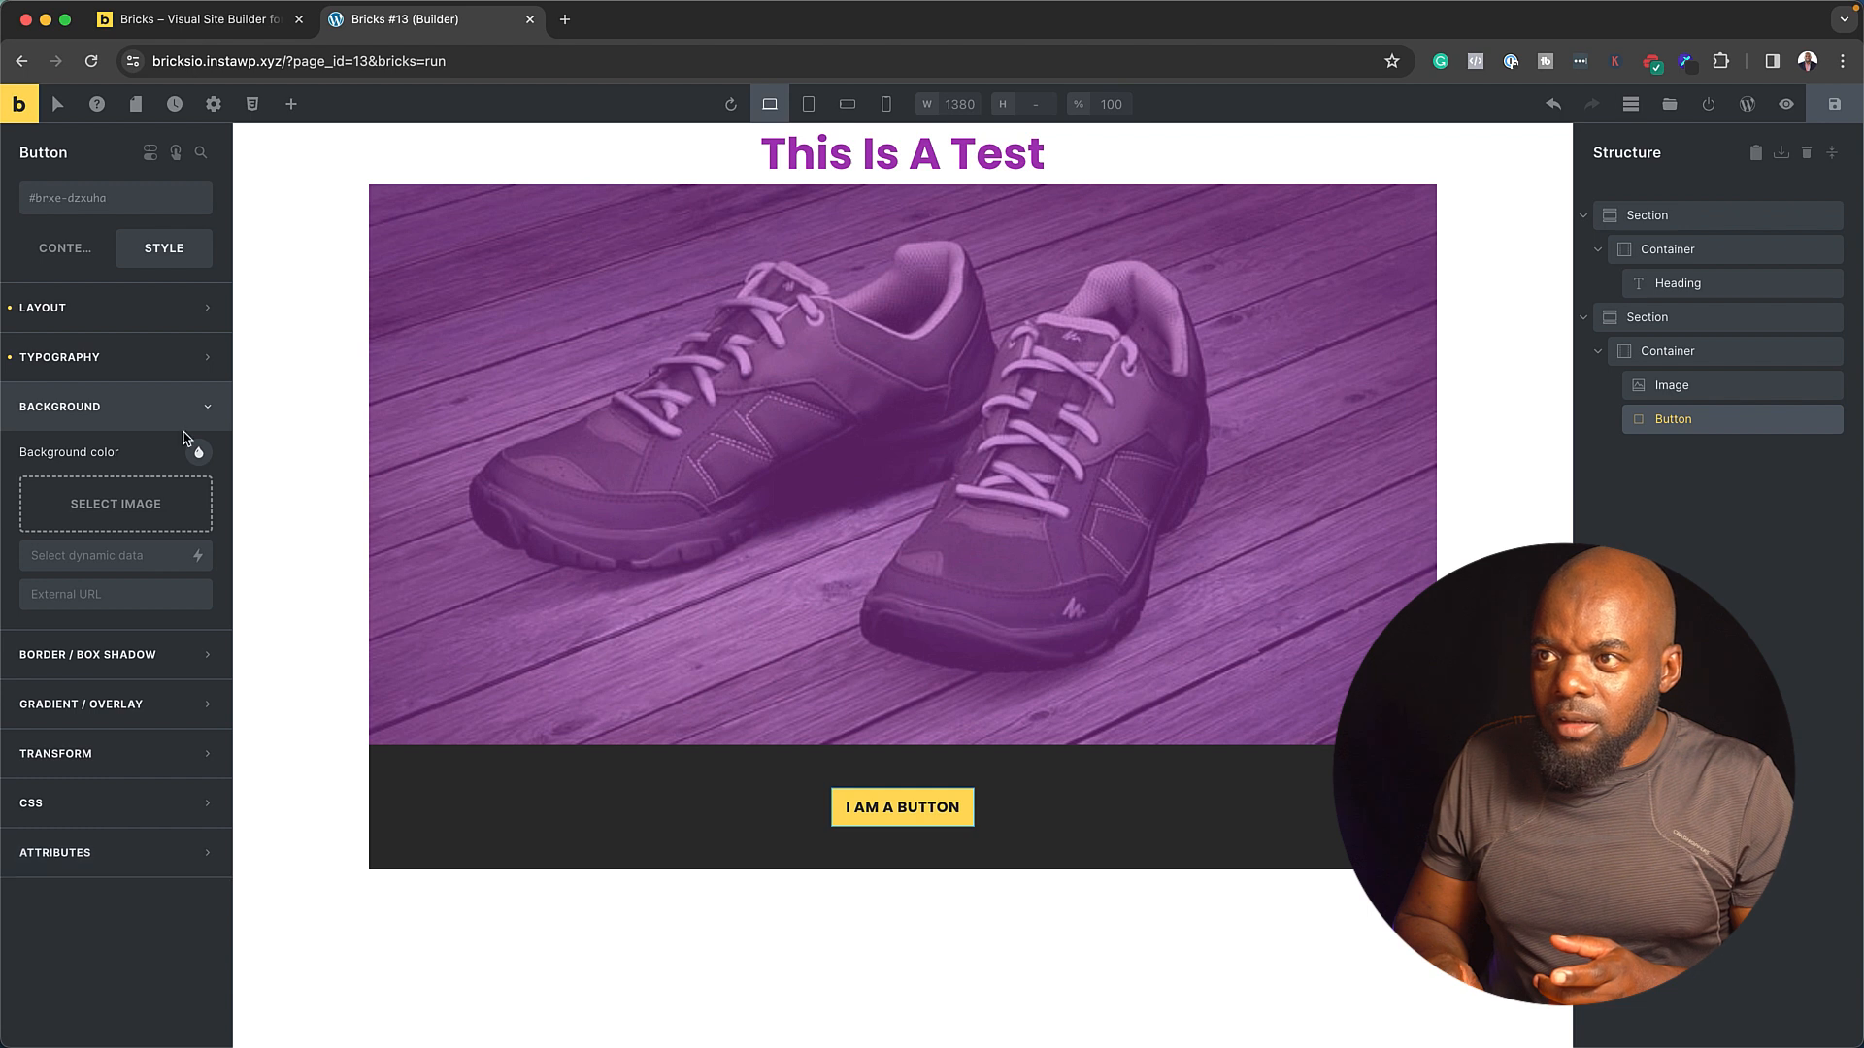
pyautogui.click(199, 453)
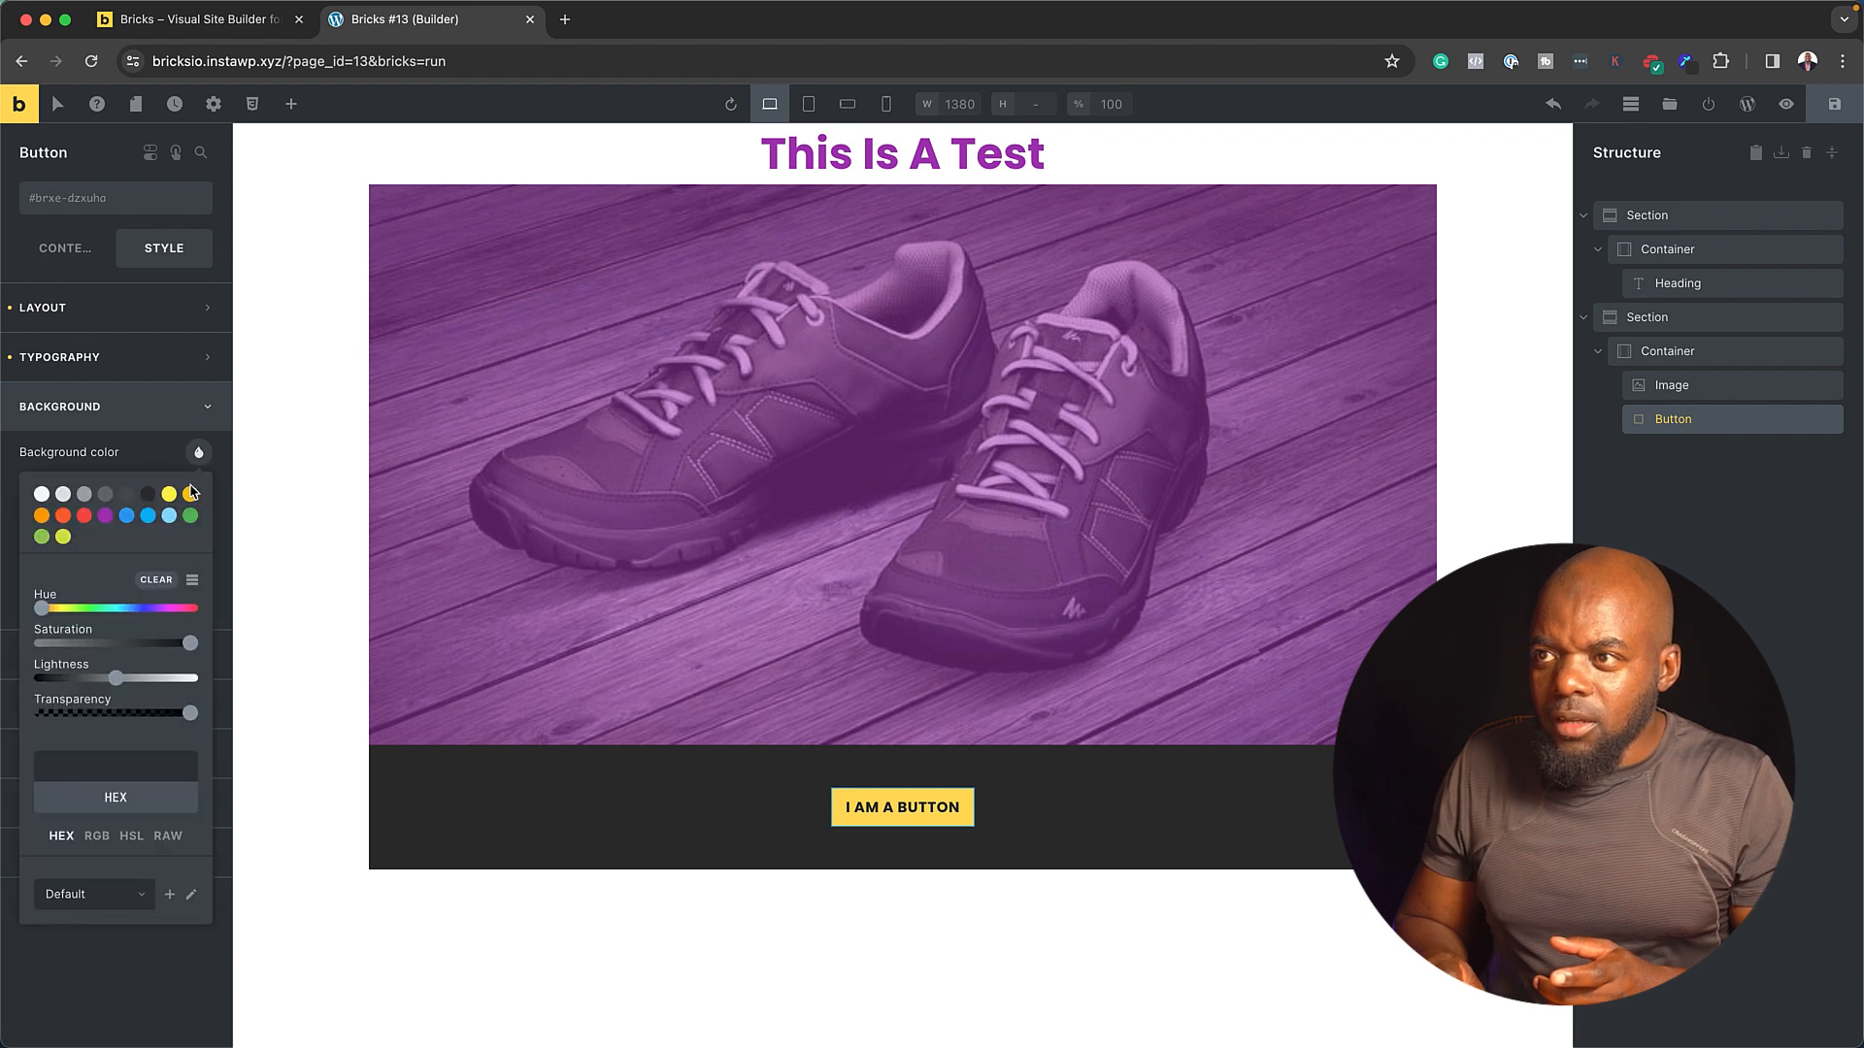
pyautogui.click(126, 518)
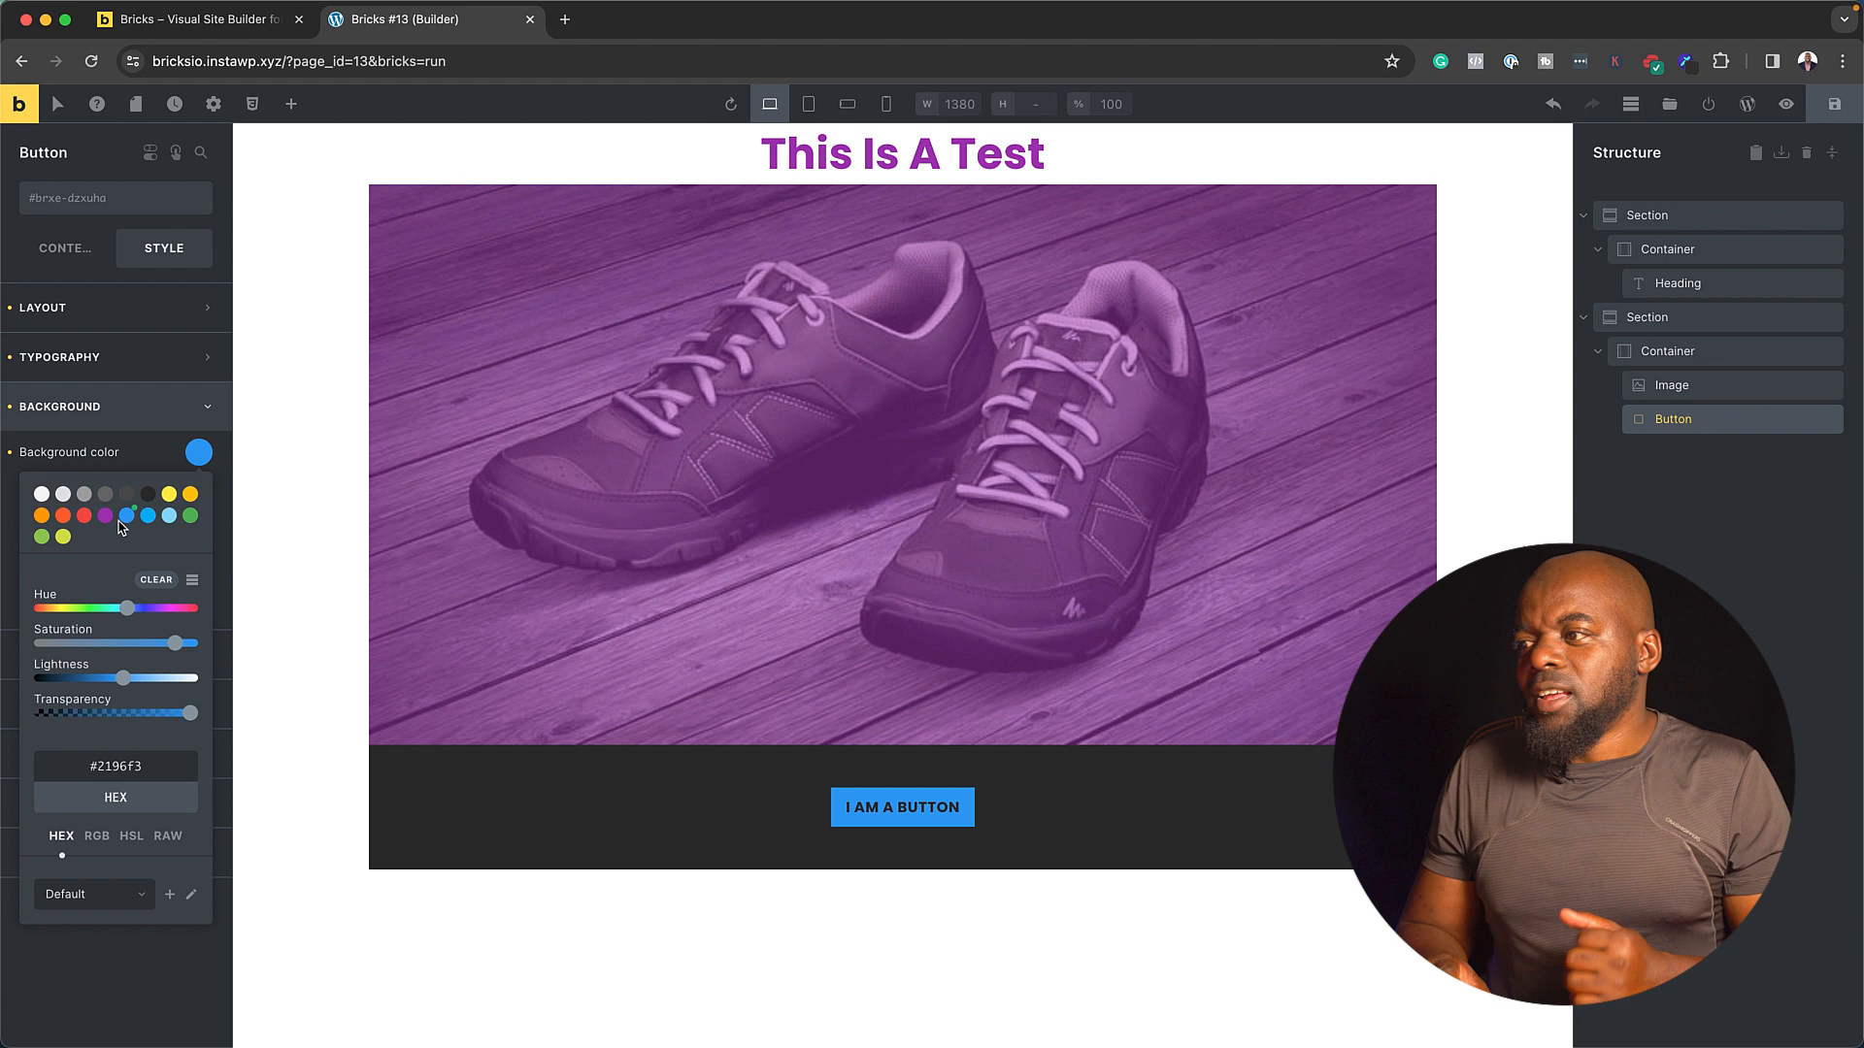
pyautogui.click(191, 495)
pyautogui.click(579, 941)
pyautogui.hotkey('ctrl', 's')
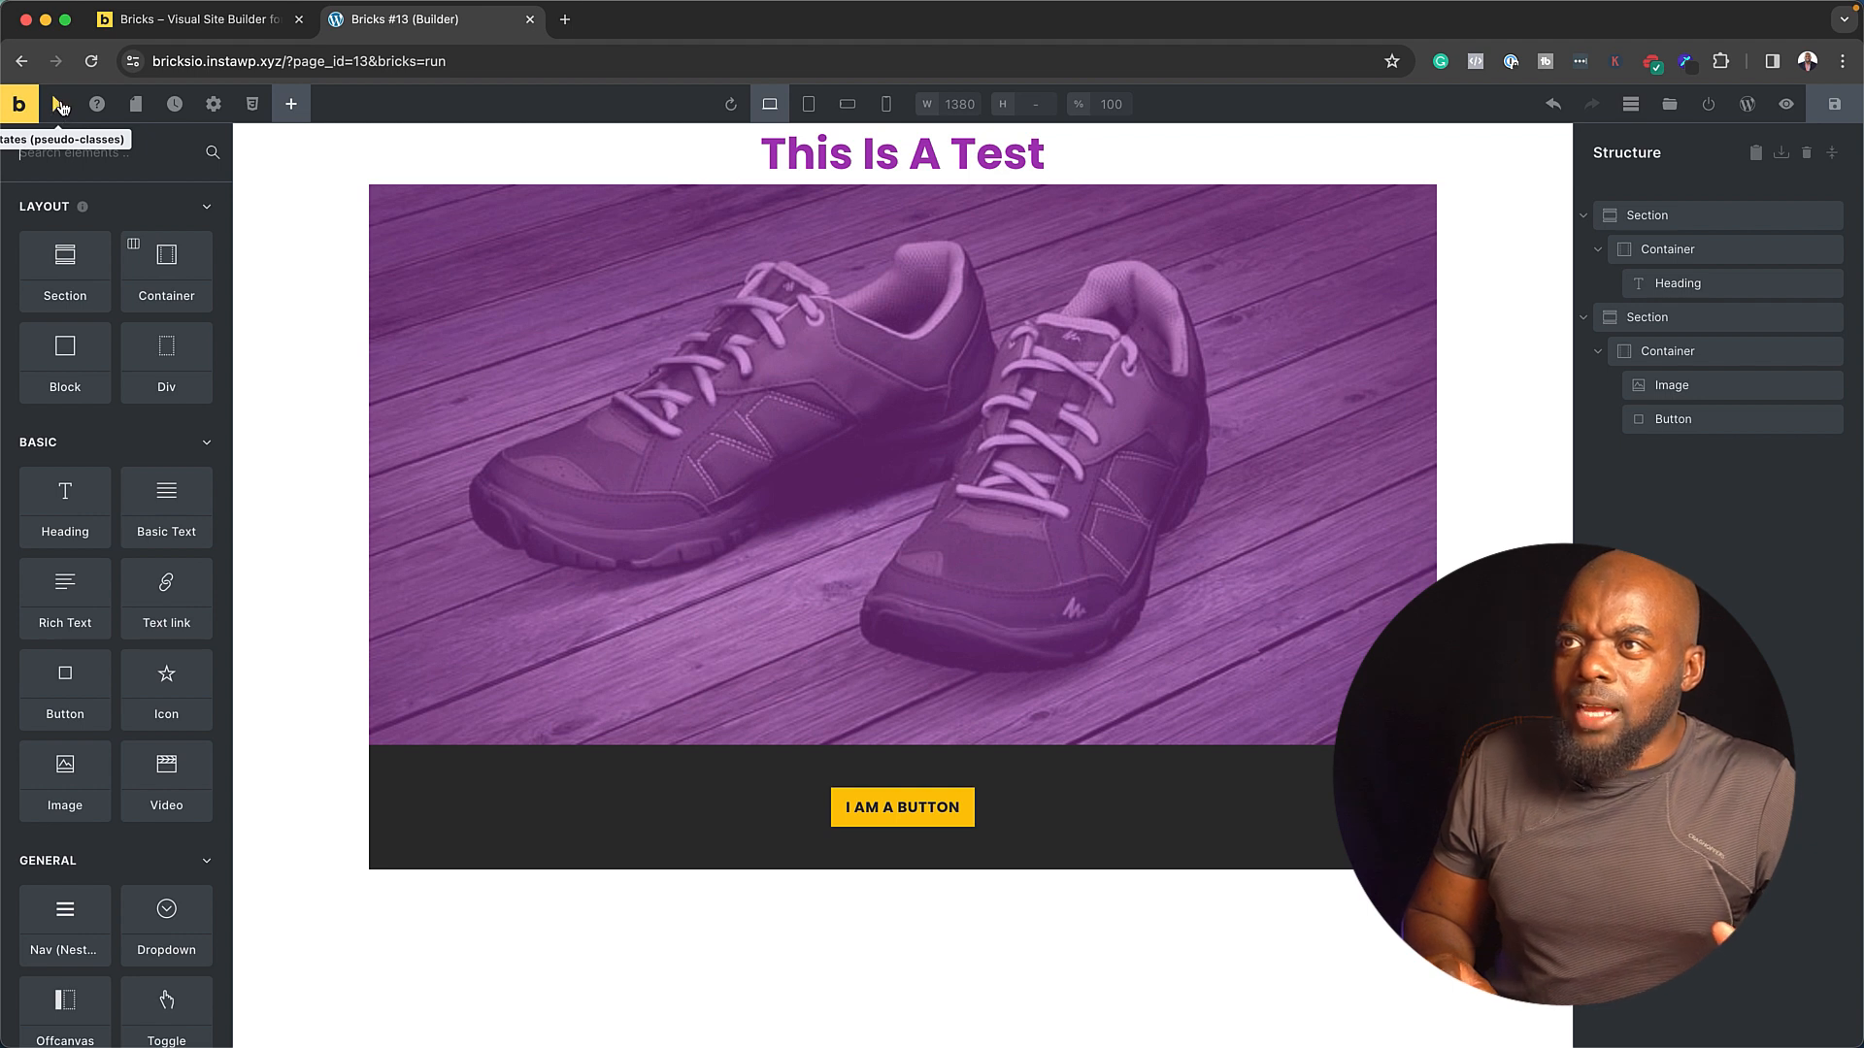
# - Review the page's edit history and the theme styles settings
pyautogui.click(177, 106)
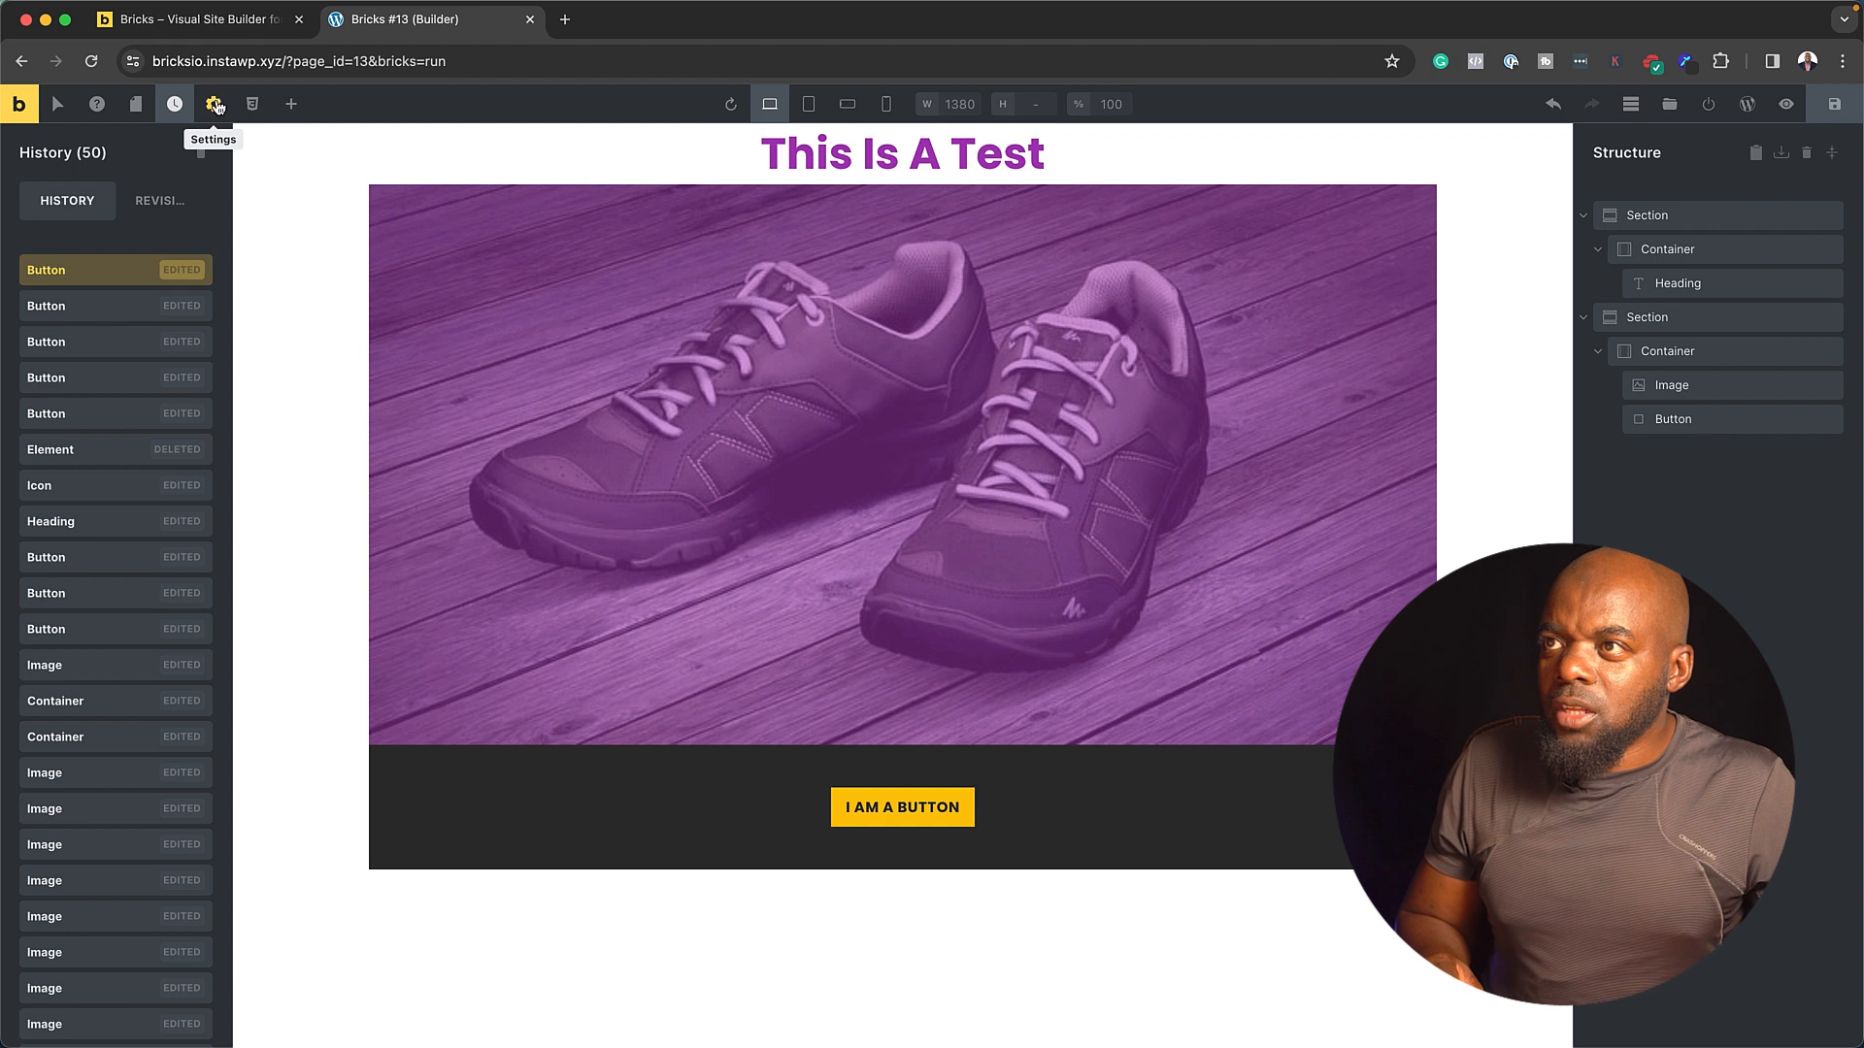
pyautogui.click(215, 106)
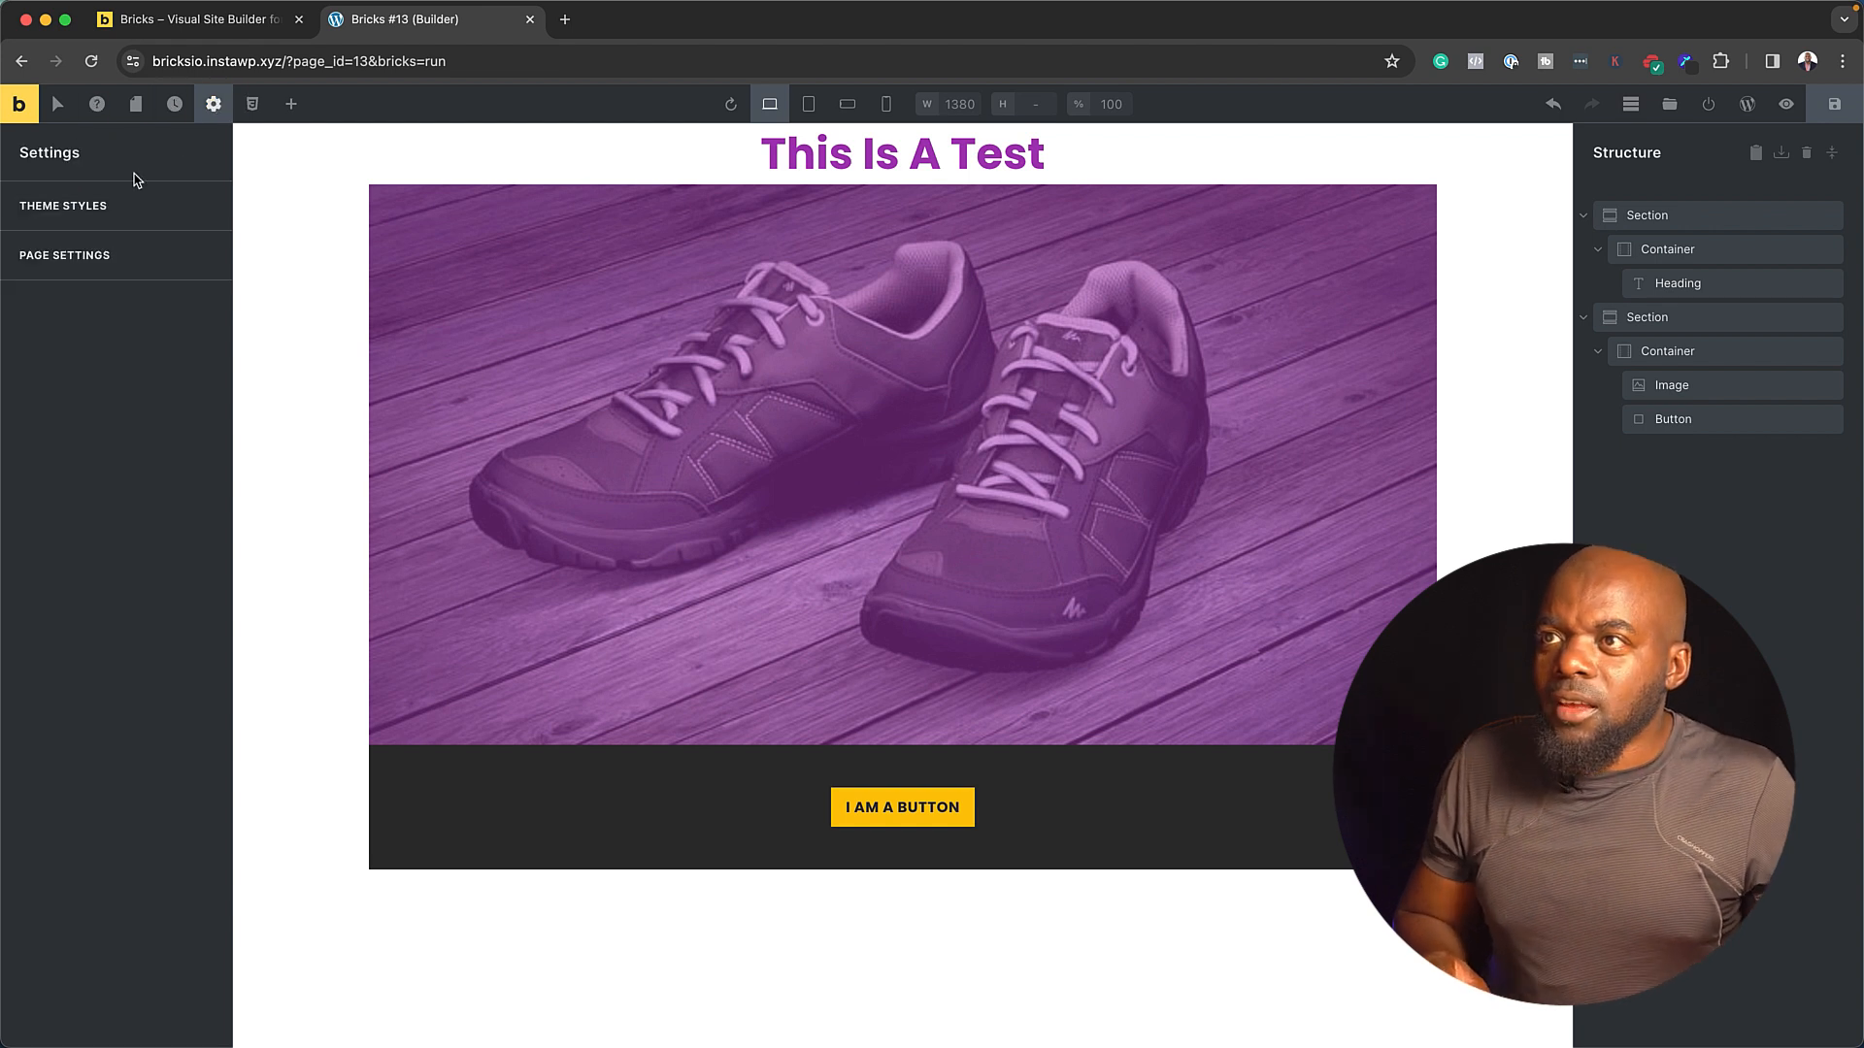
pyautogui.click(64, 212)
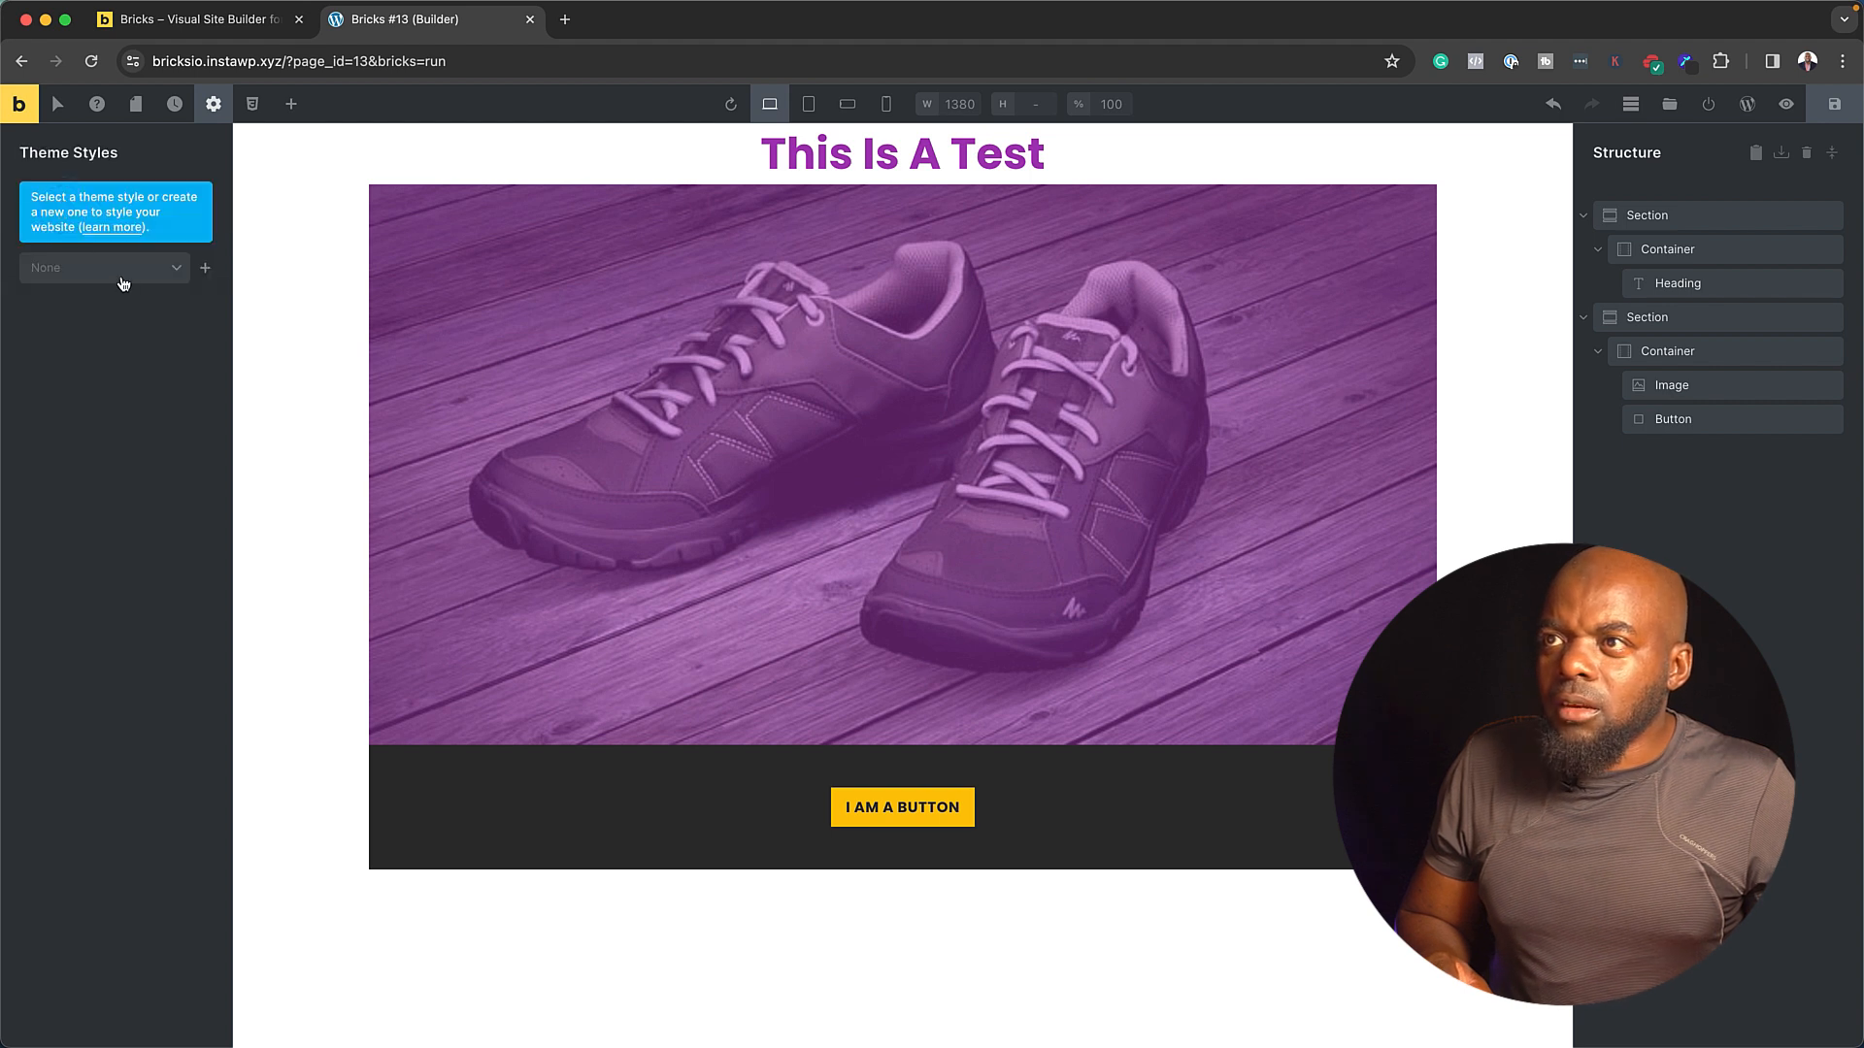
pyautogui.click(213, 104)
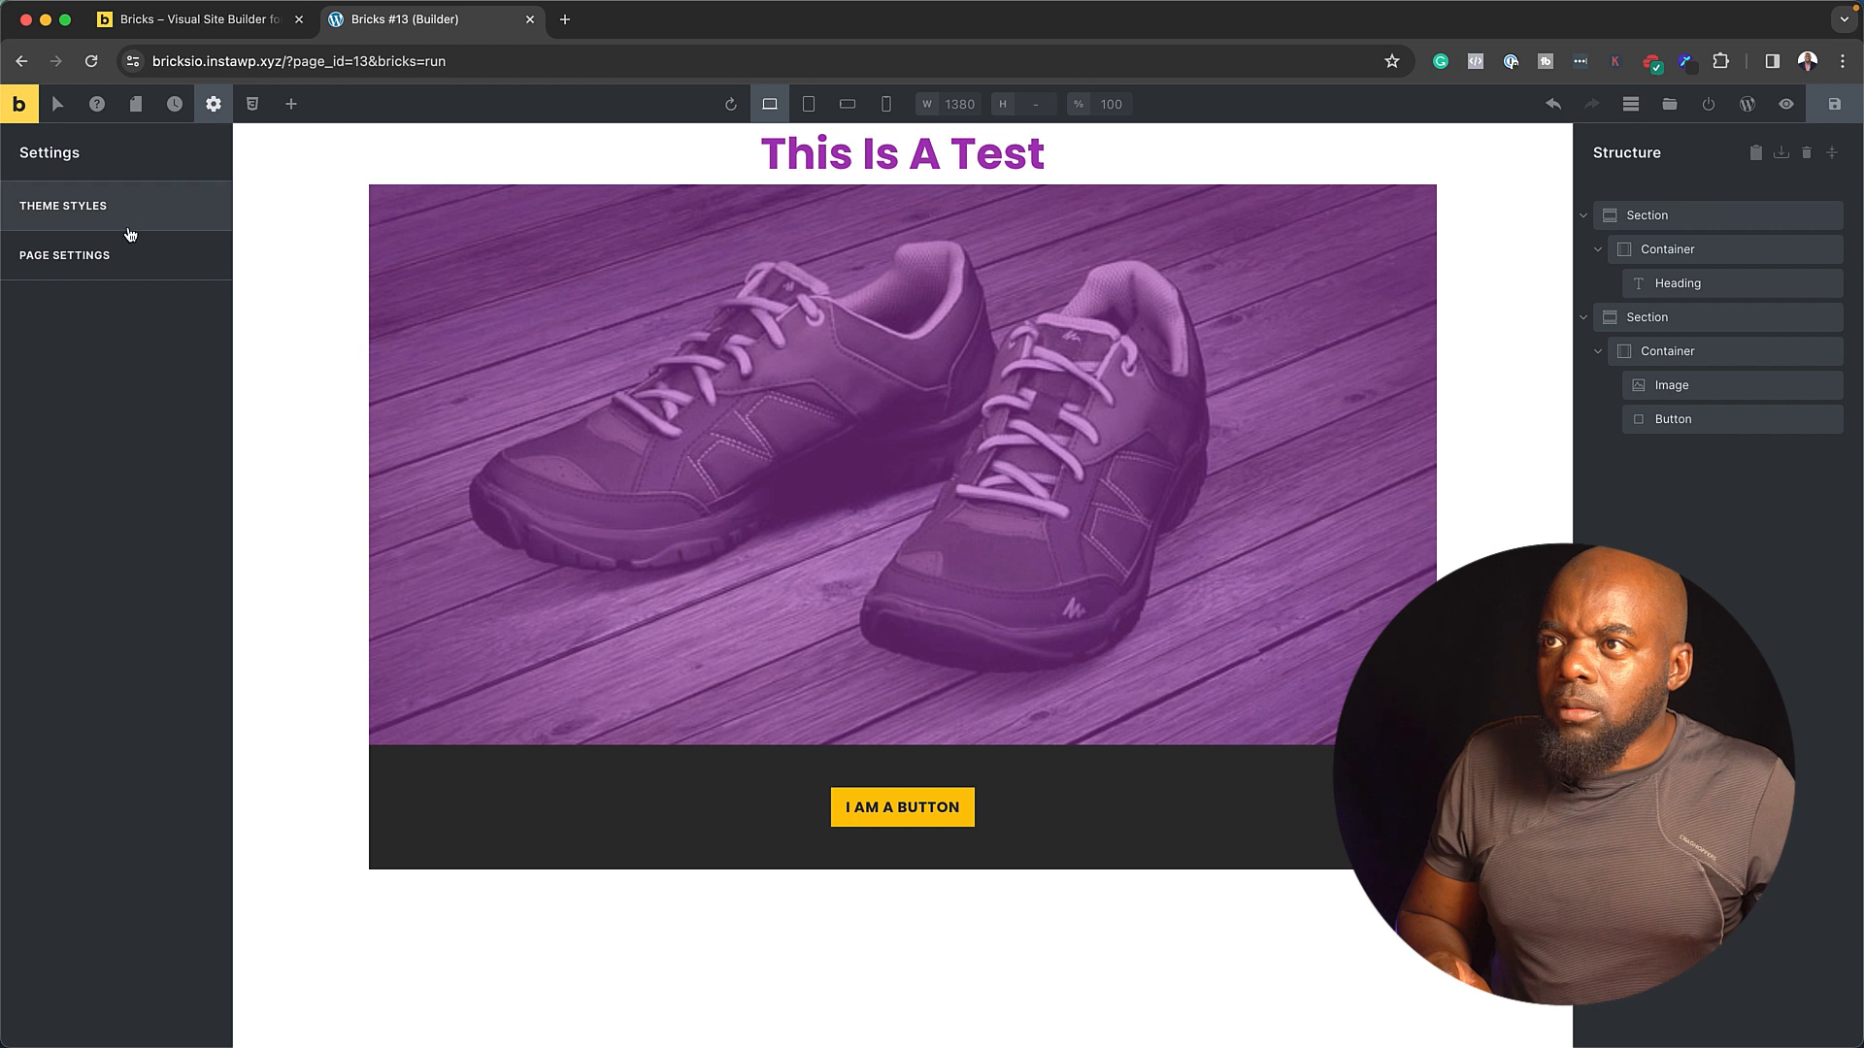
# - Examine the SEO options in the page settings, from permalink and title to meta description, keywords and robots
pyautogui.click(98, 258)
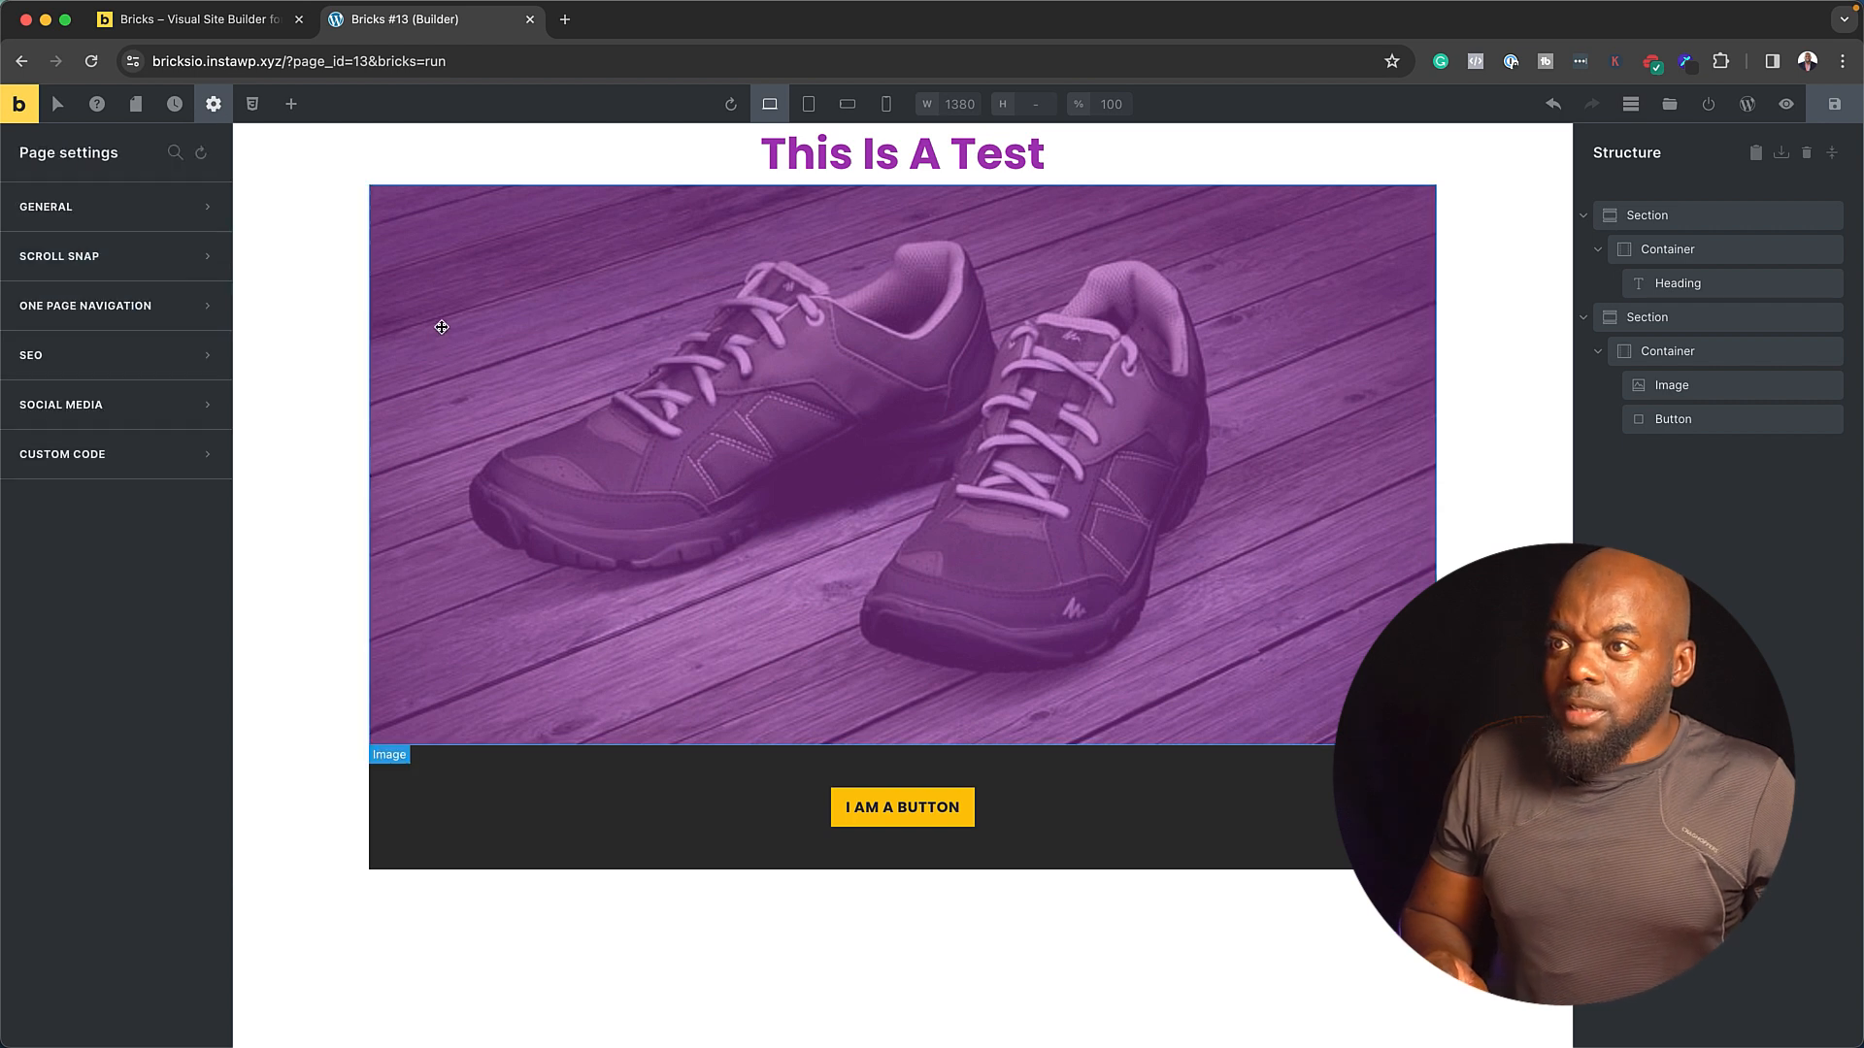
pyautogui.click(187, 359)
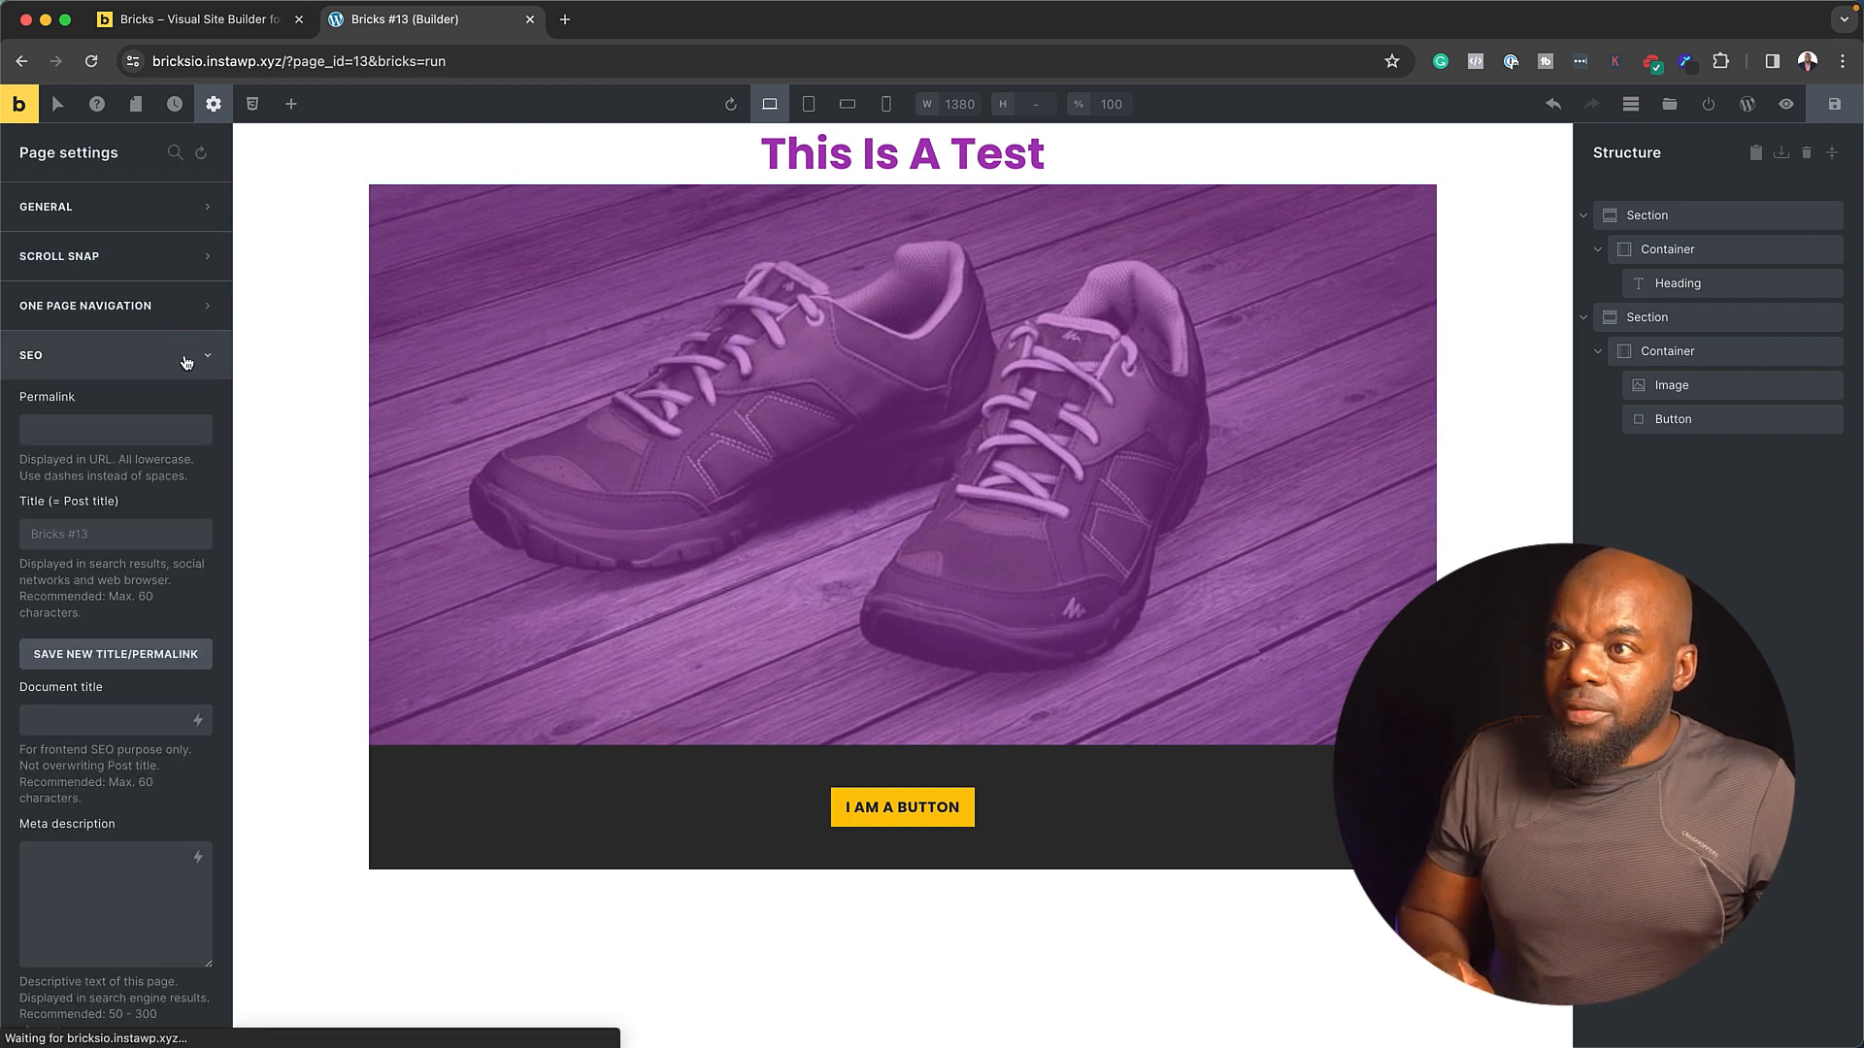
pyautogui.scroll(-5, 133, 628)
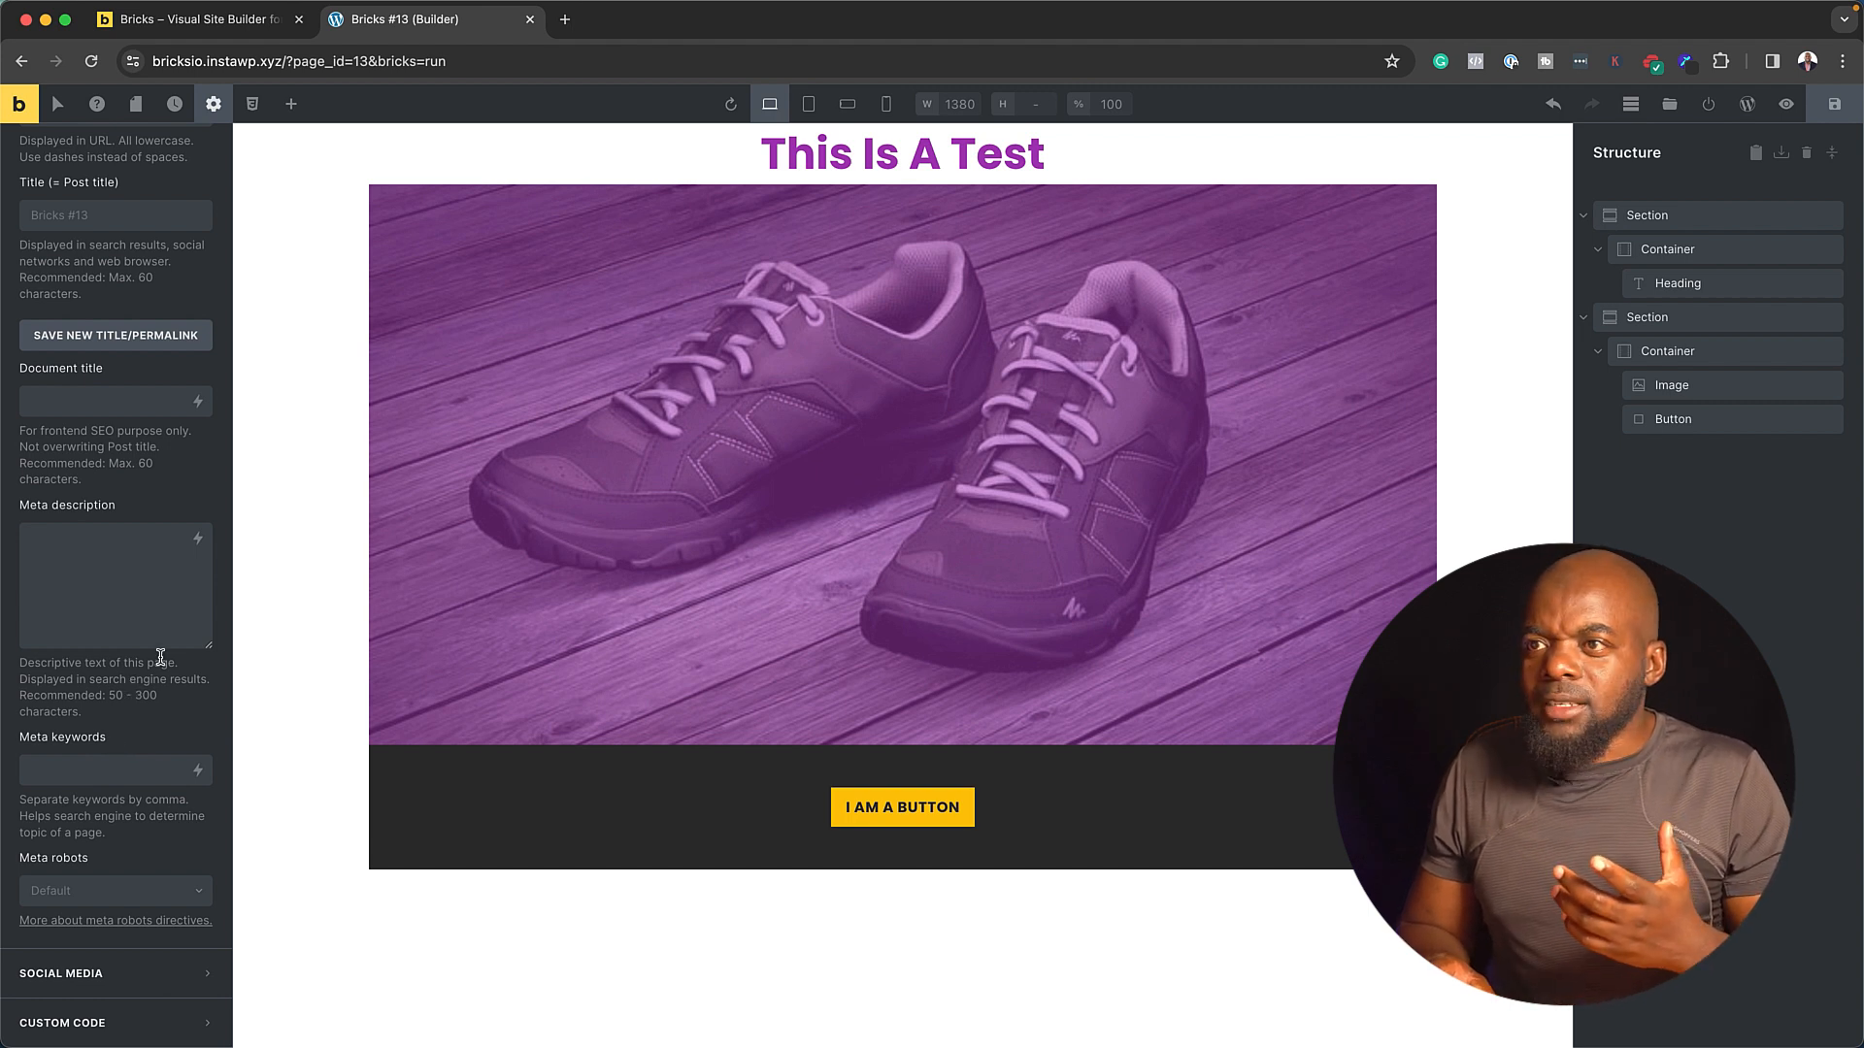
pyautogui.scroll(4, 158, 654)
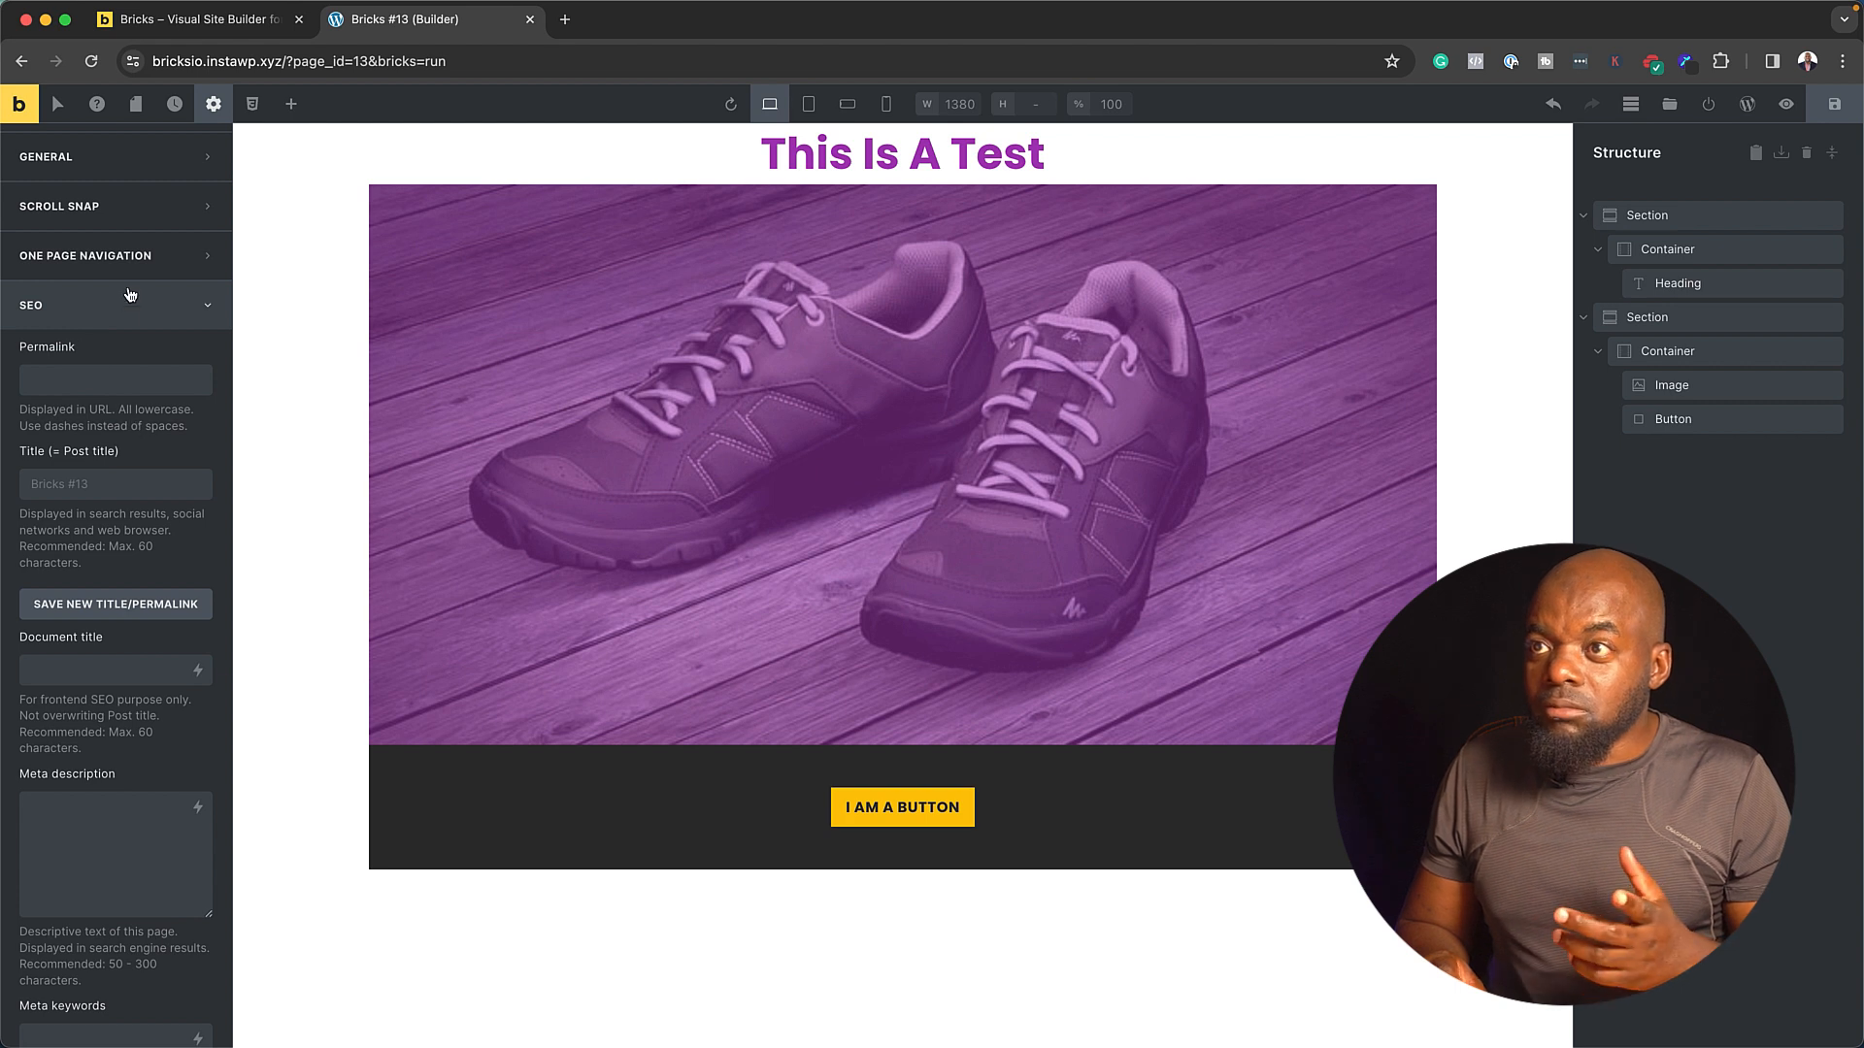
# - Try a scroll snap padding of 4% in the page settings and clear it again
pyautogui.click(107, 200)
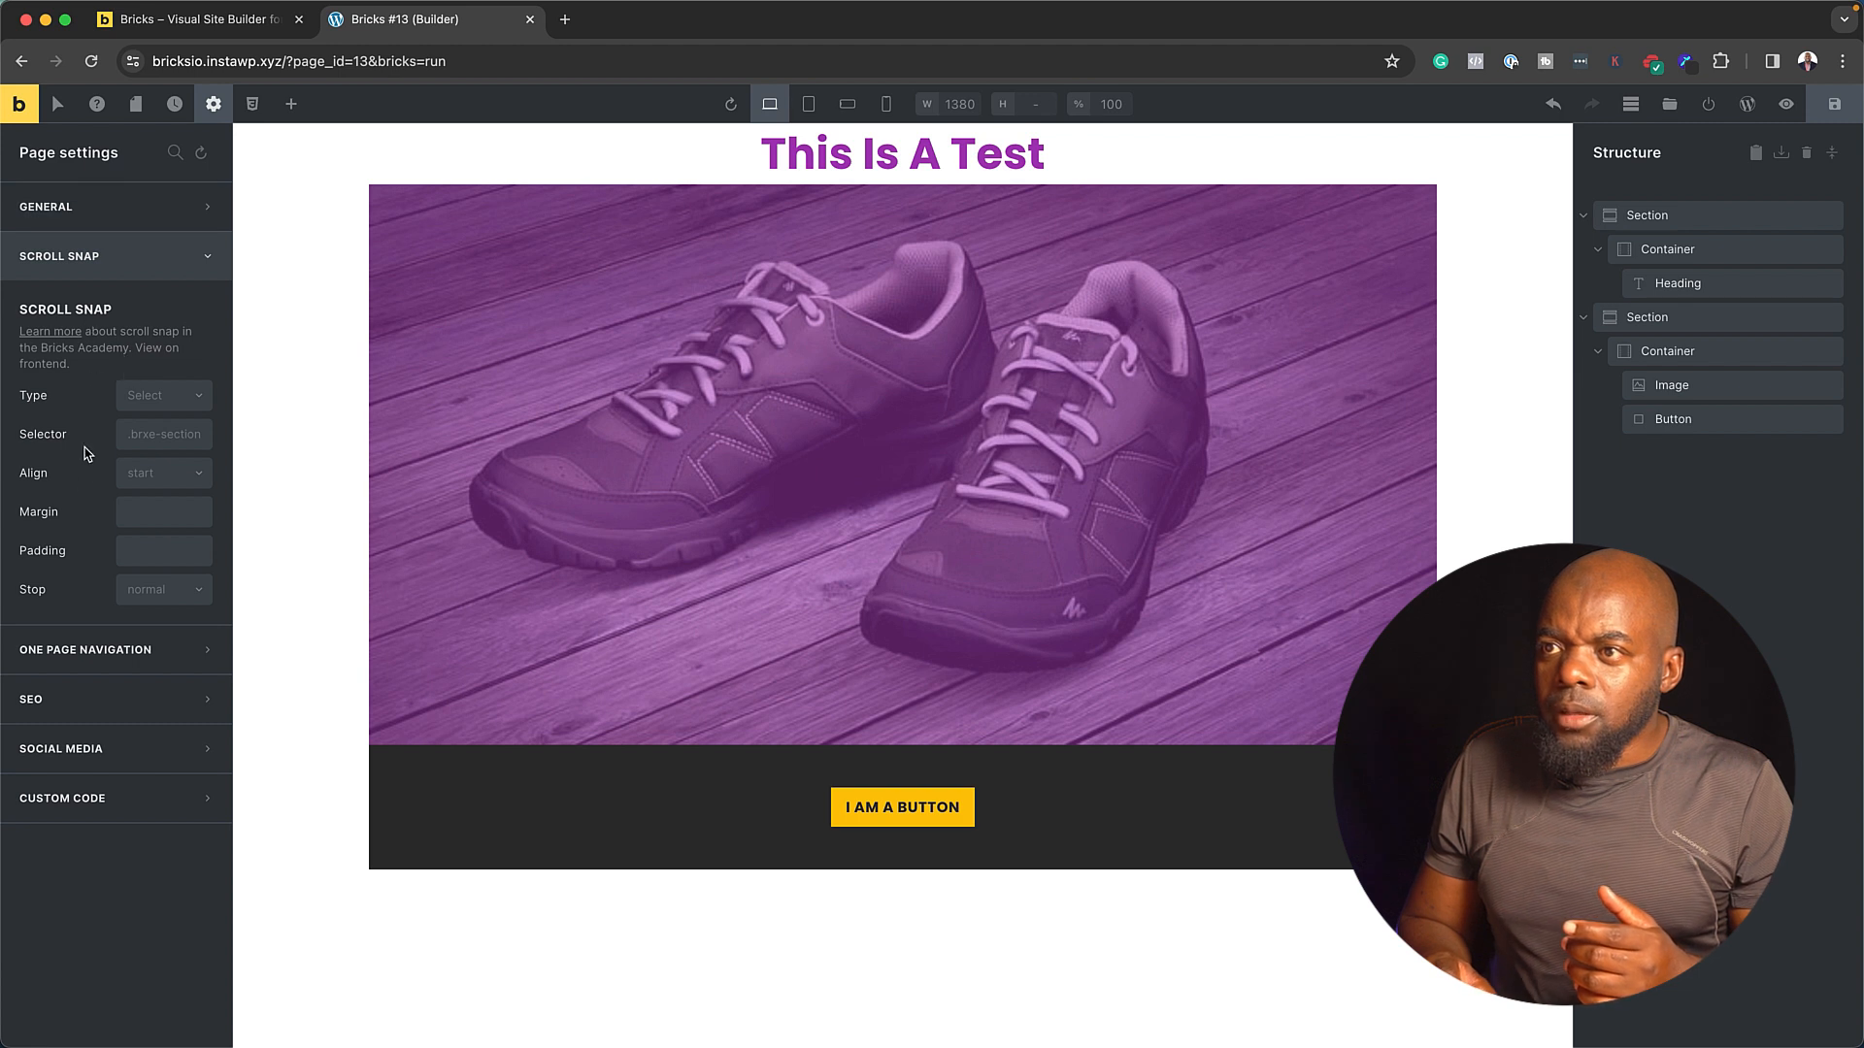
pyautogui.click(177, 548)
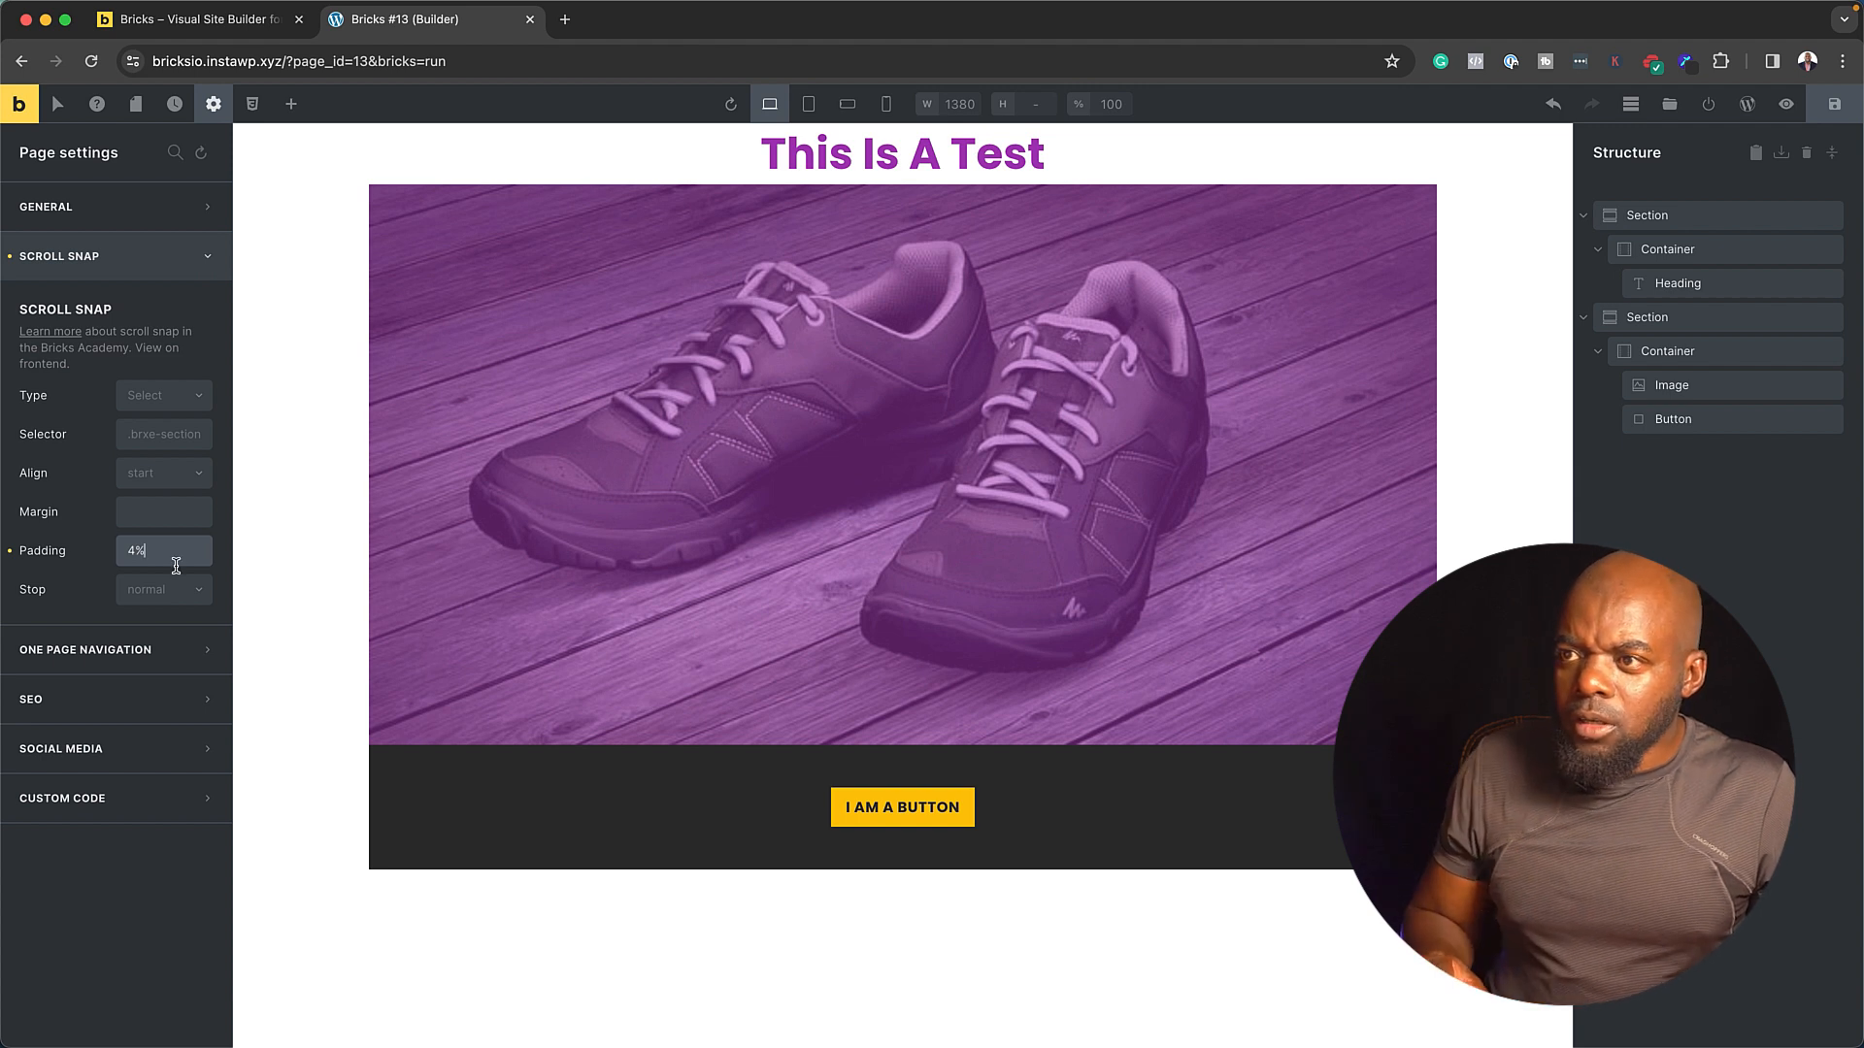
pyautogui.press('BackSpace')
pyautogui.press('BackSpace')
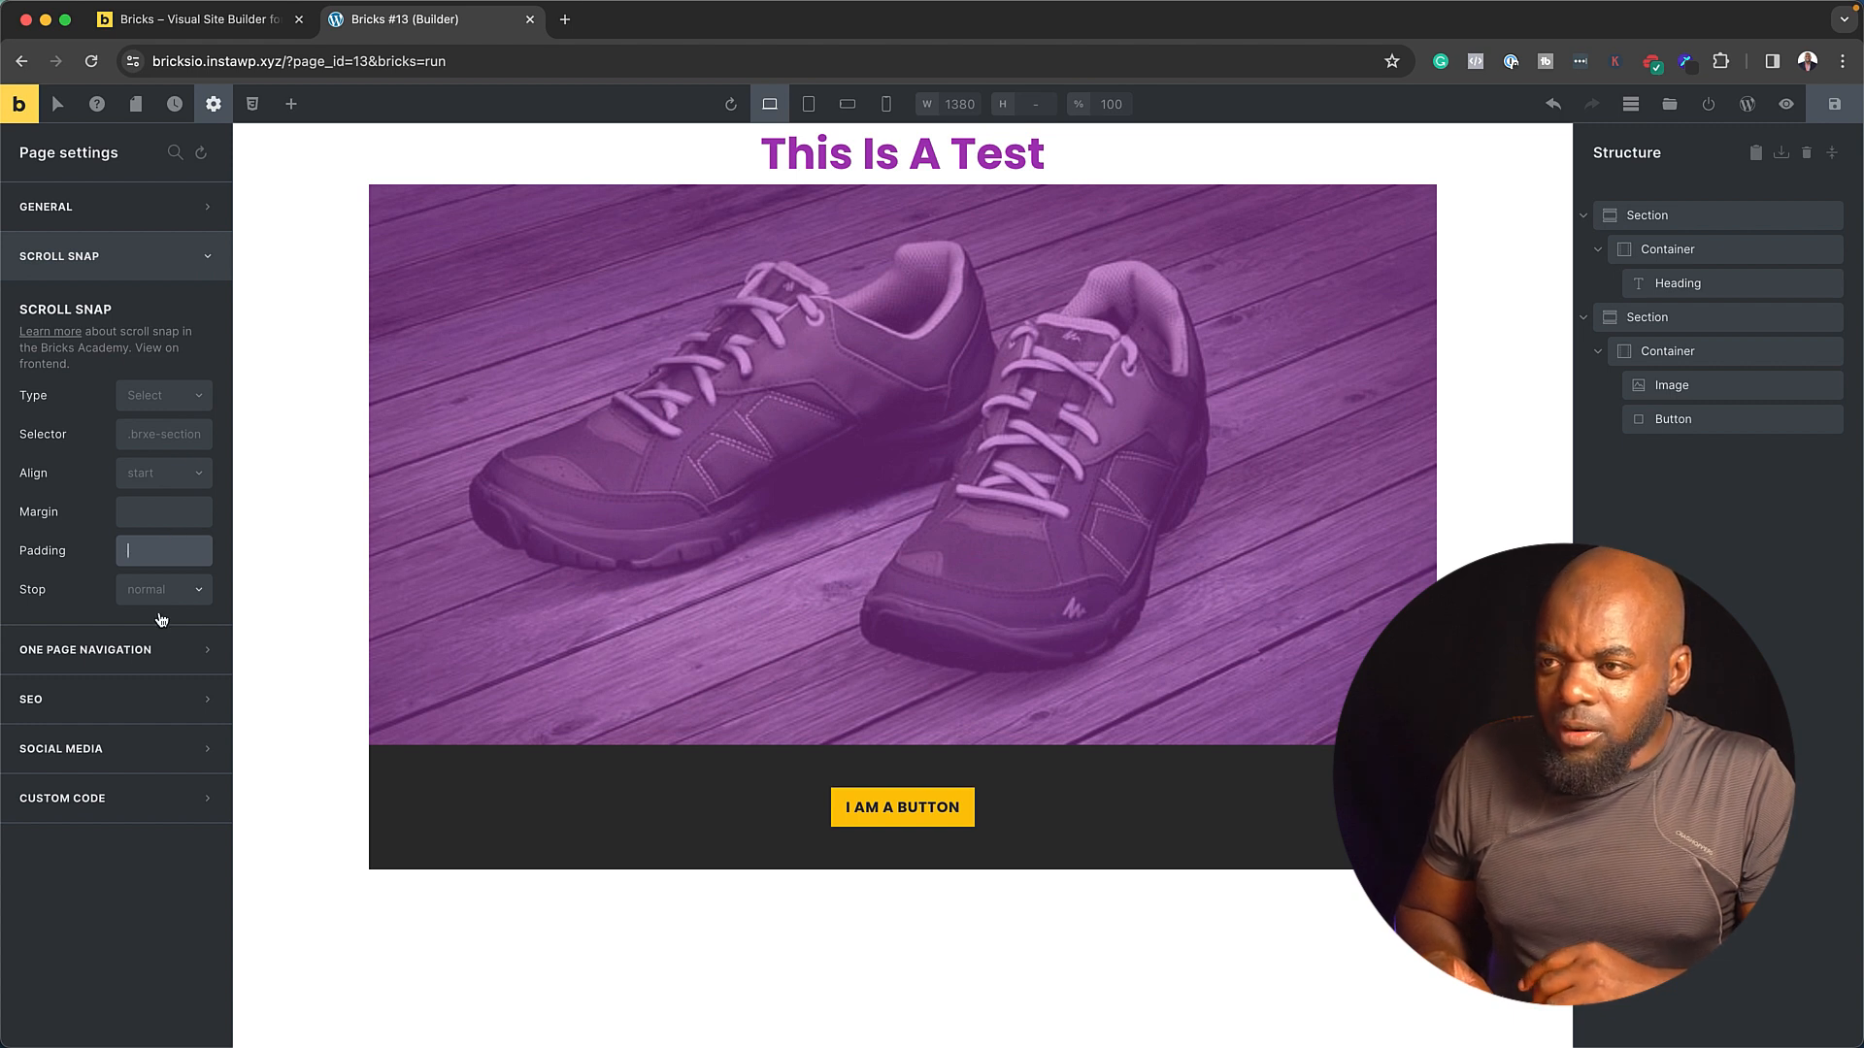
# - Review the page's custom code and social media settings, and open the global class manager
pyautogui.click(142, 798)
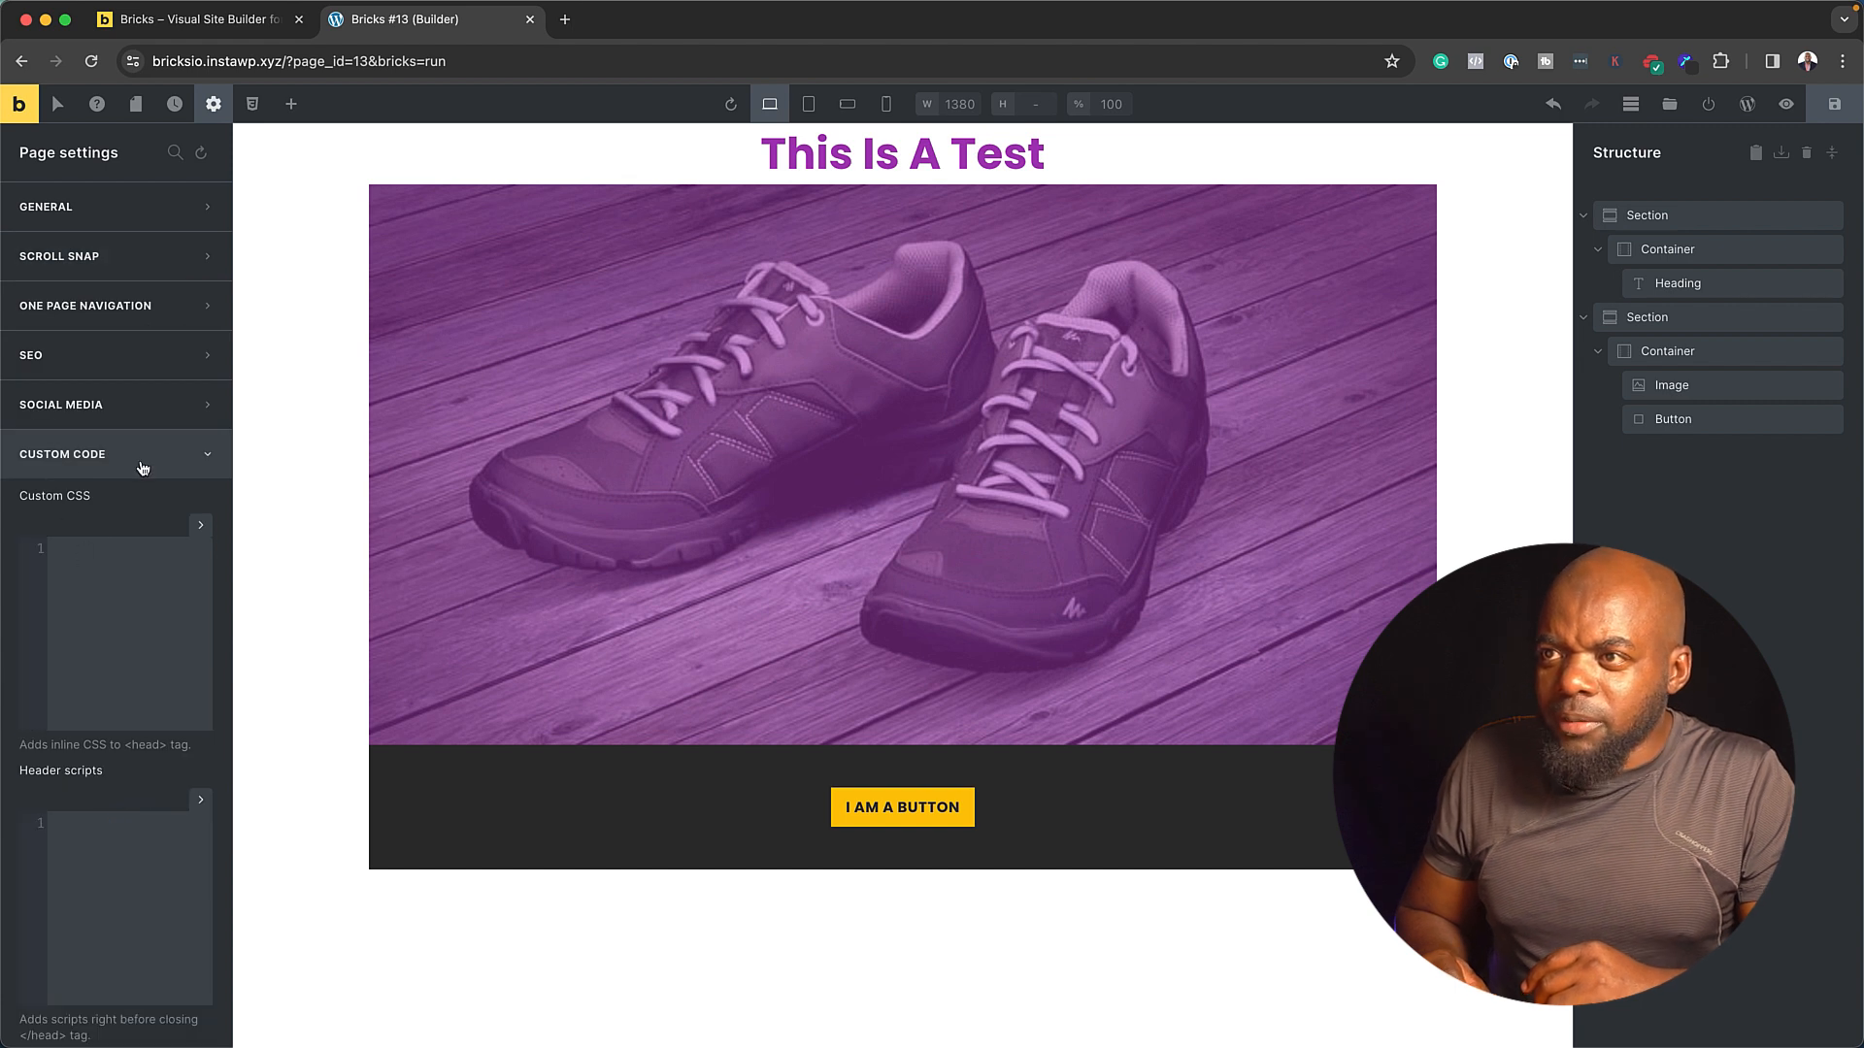
pyautogui.click(97, 408)
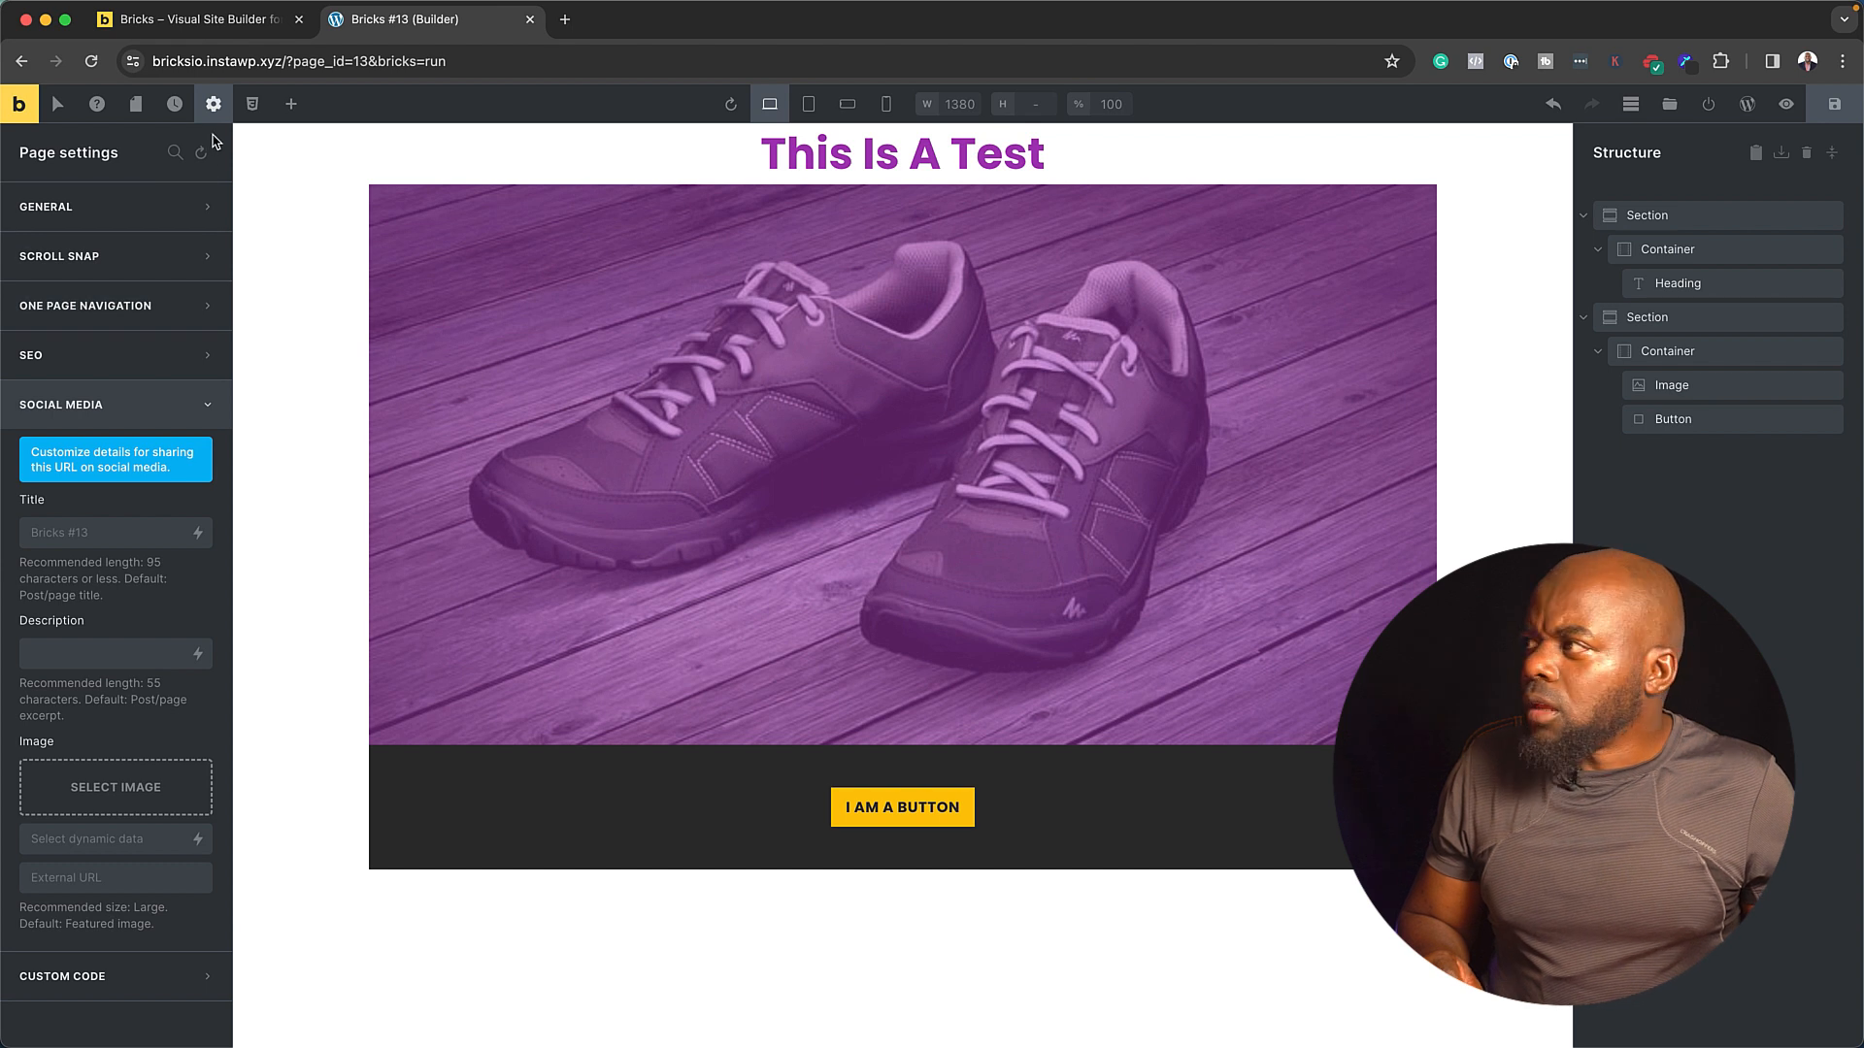
pyautogui.click(253, 105)
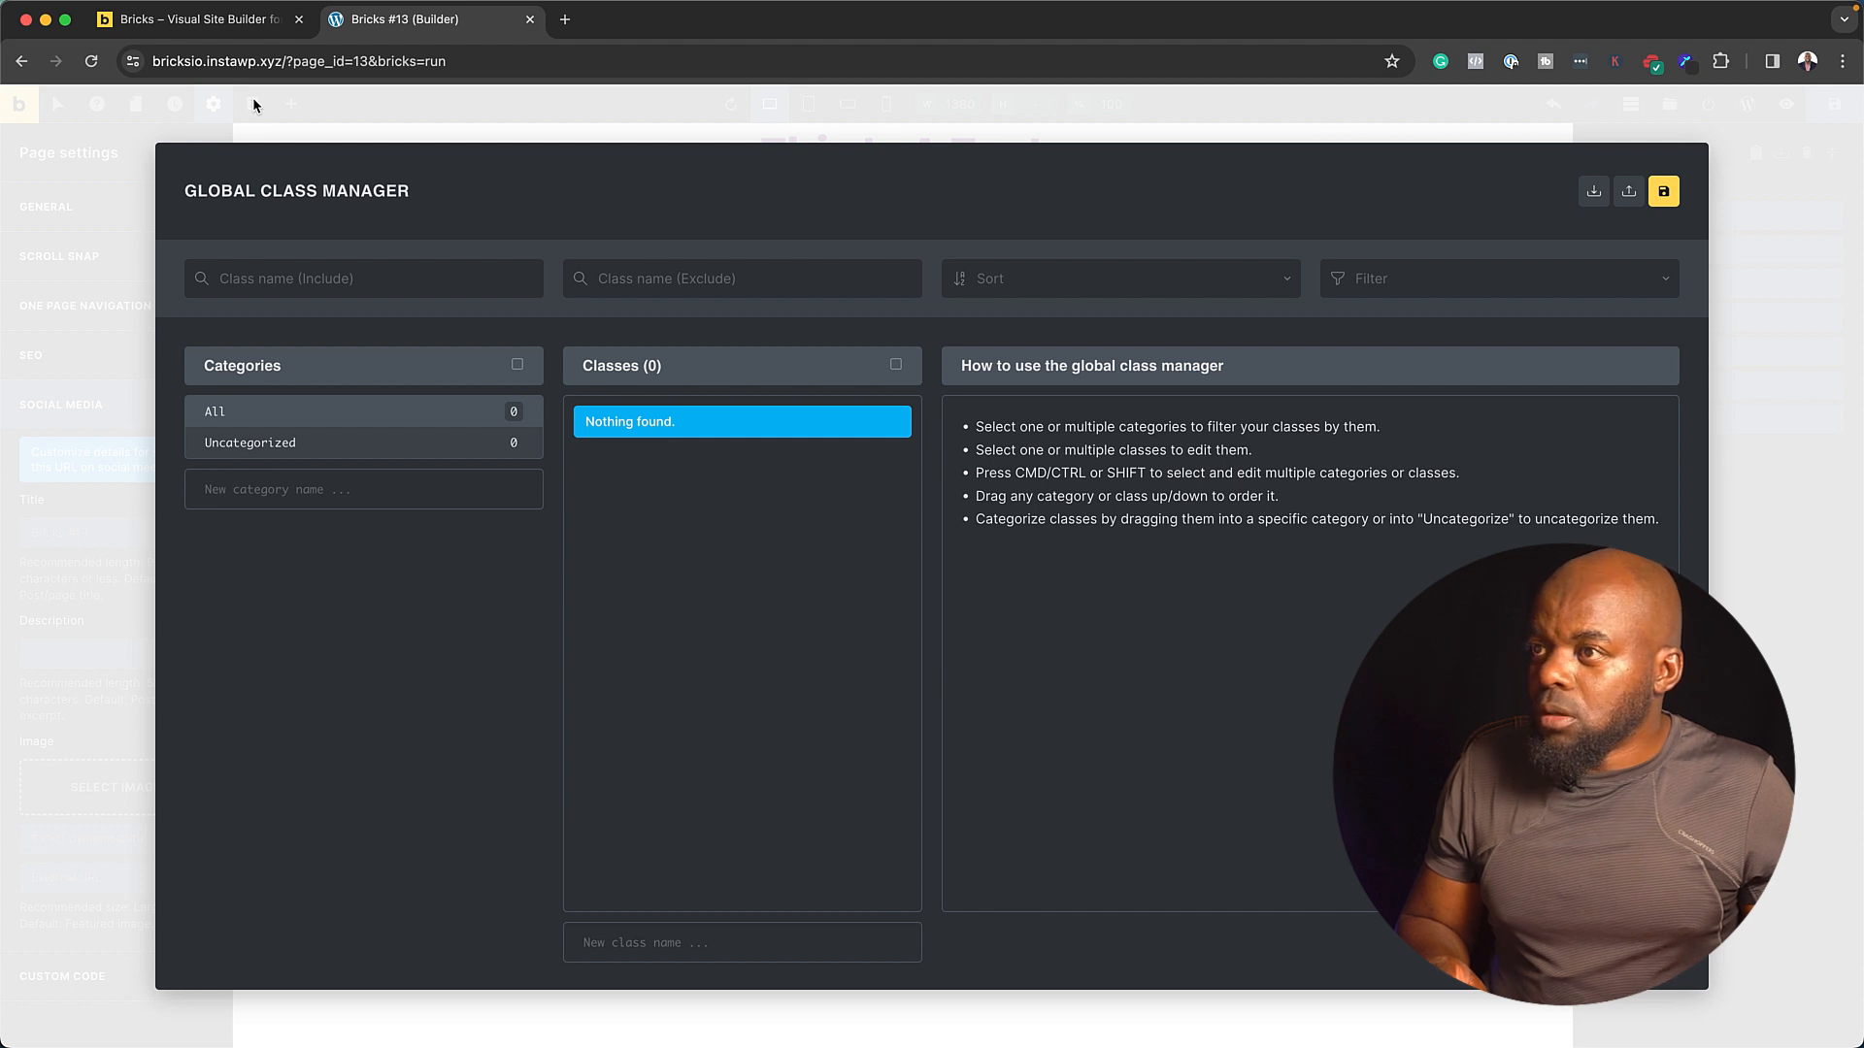
# - Close the global class manager, then try adding an Icon element to the page and delete it again
pyautogui.click(377, 115)
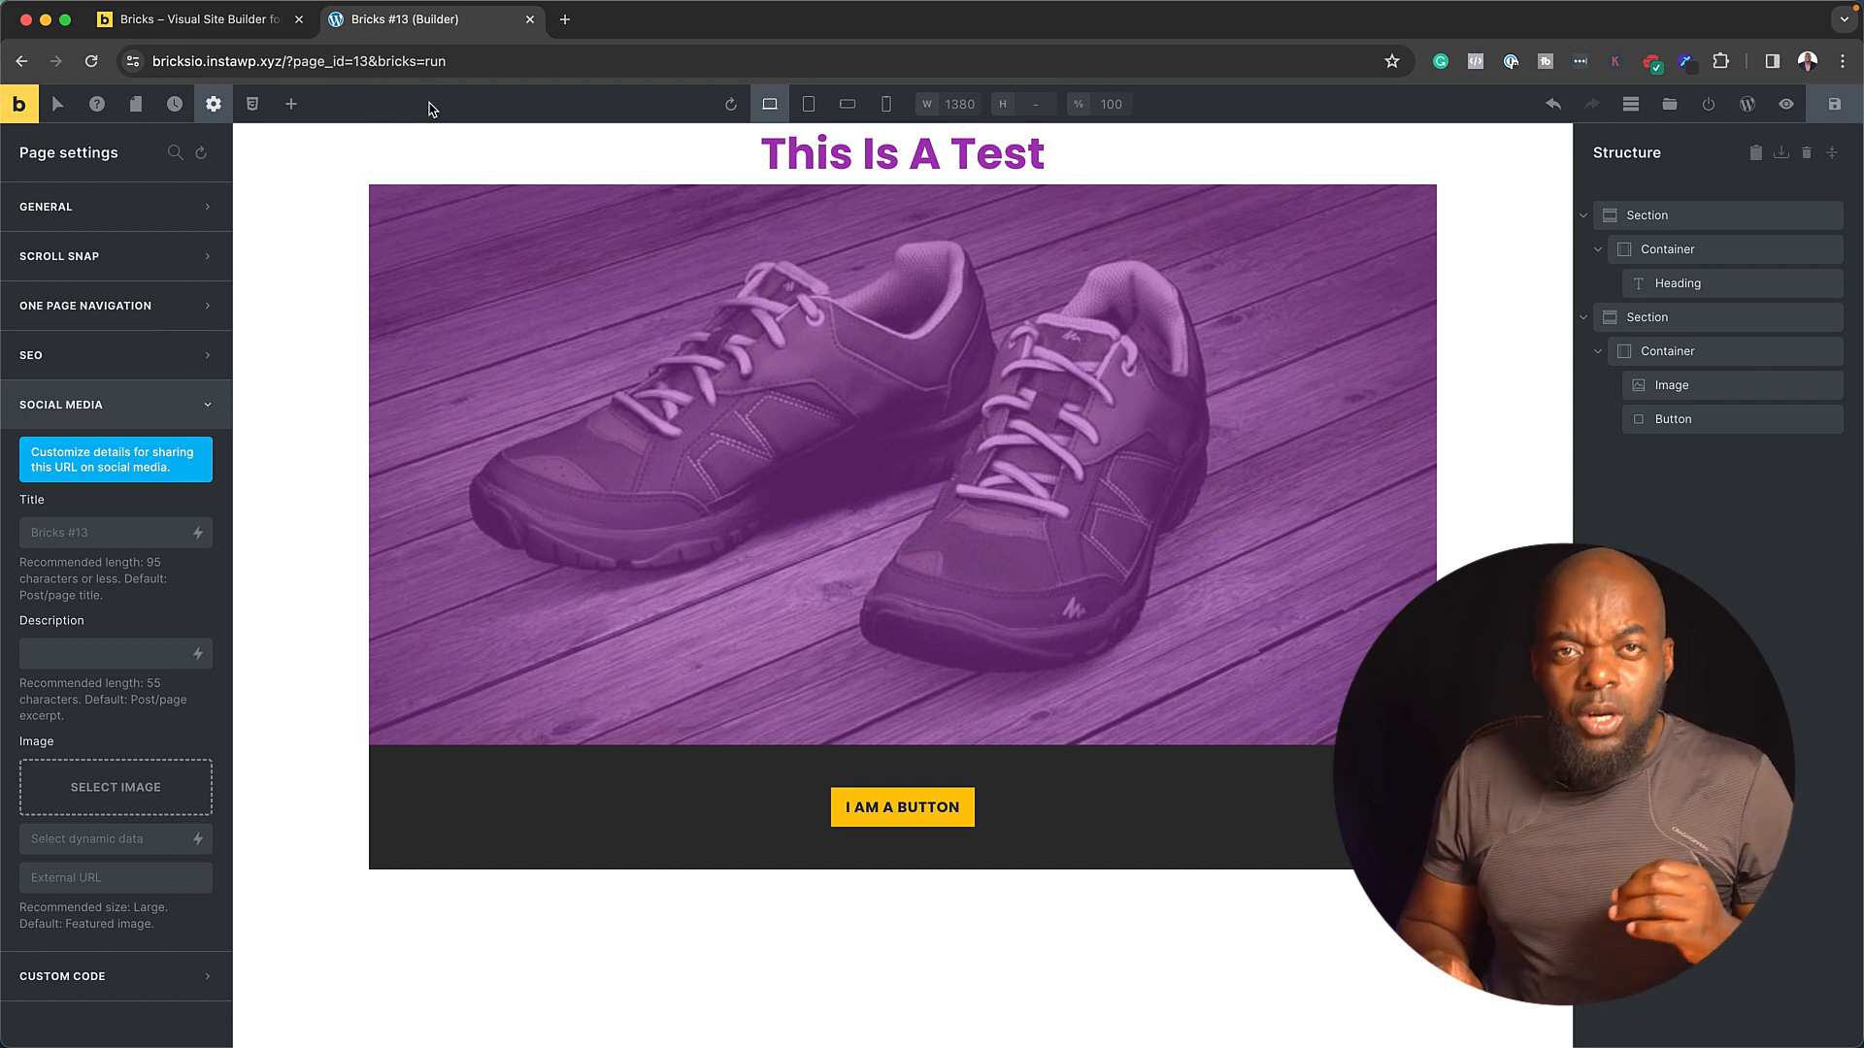
pyautogui.click(292, 107)
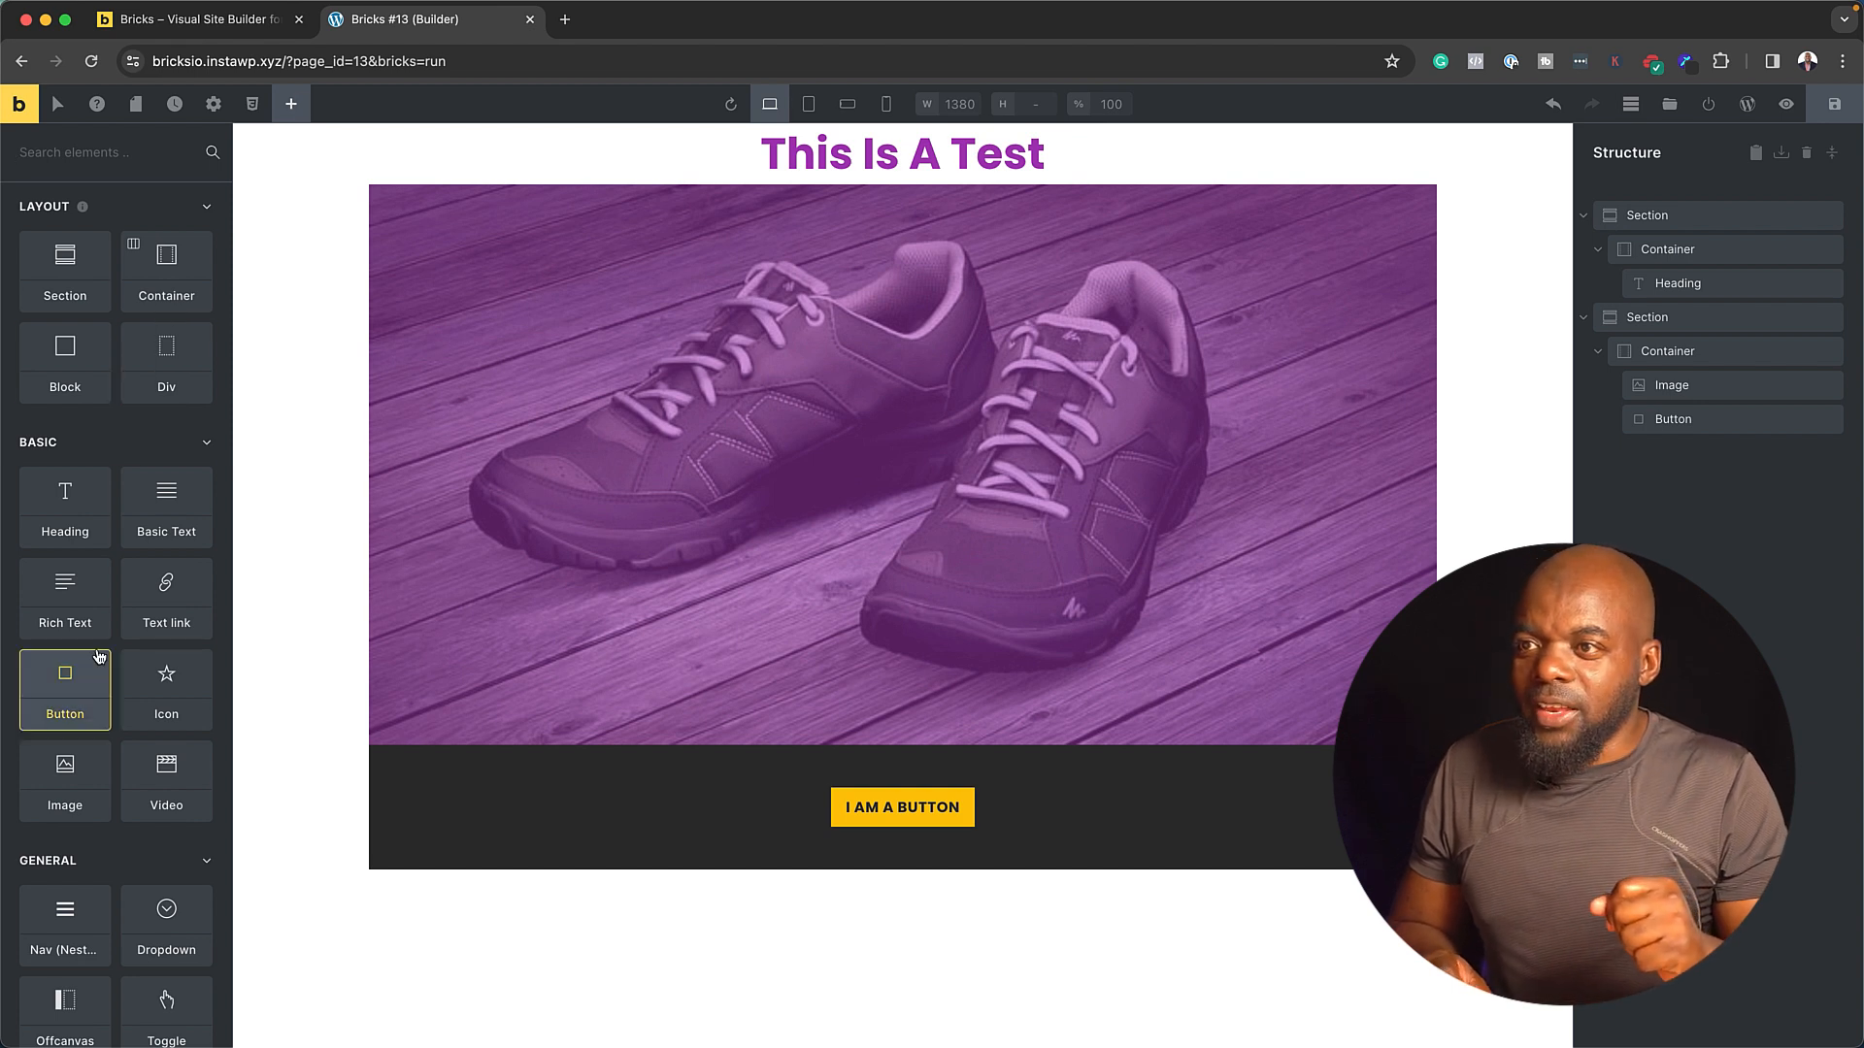
pyautogui.moveTo(189, 485)
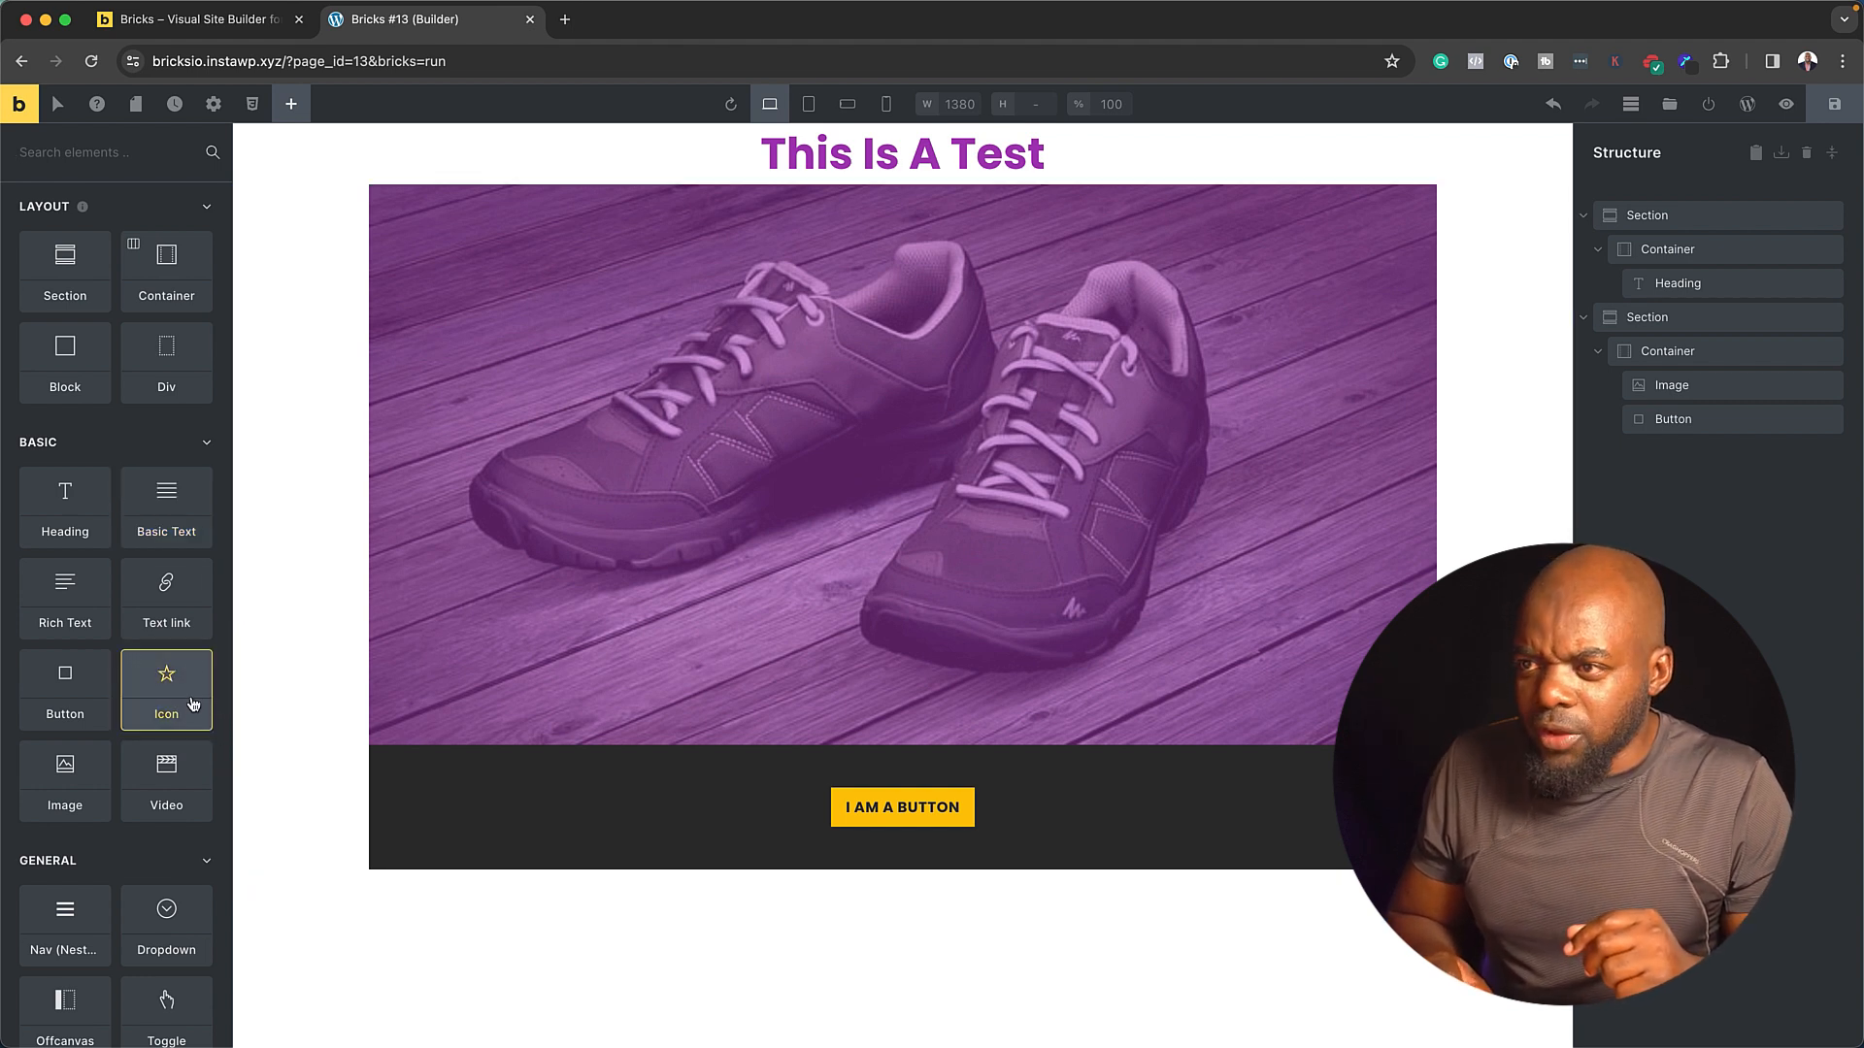
pyautogui.click(167, 678)
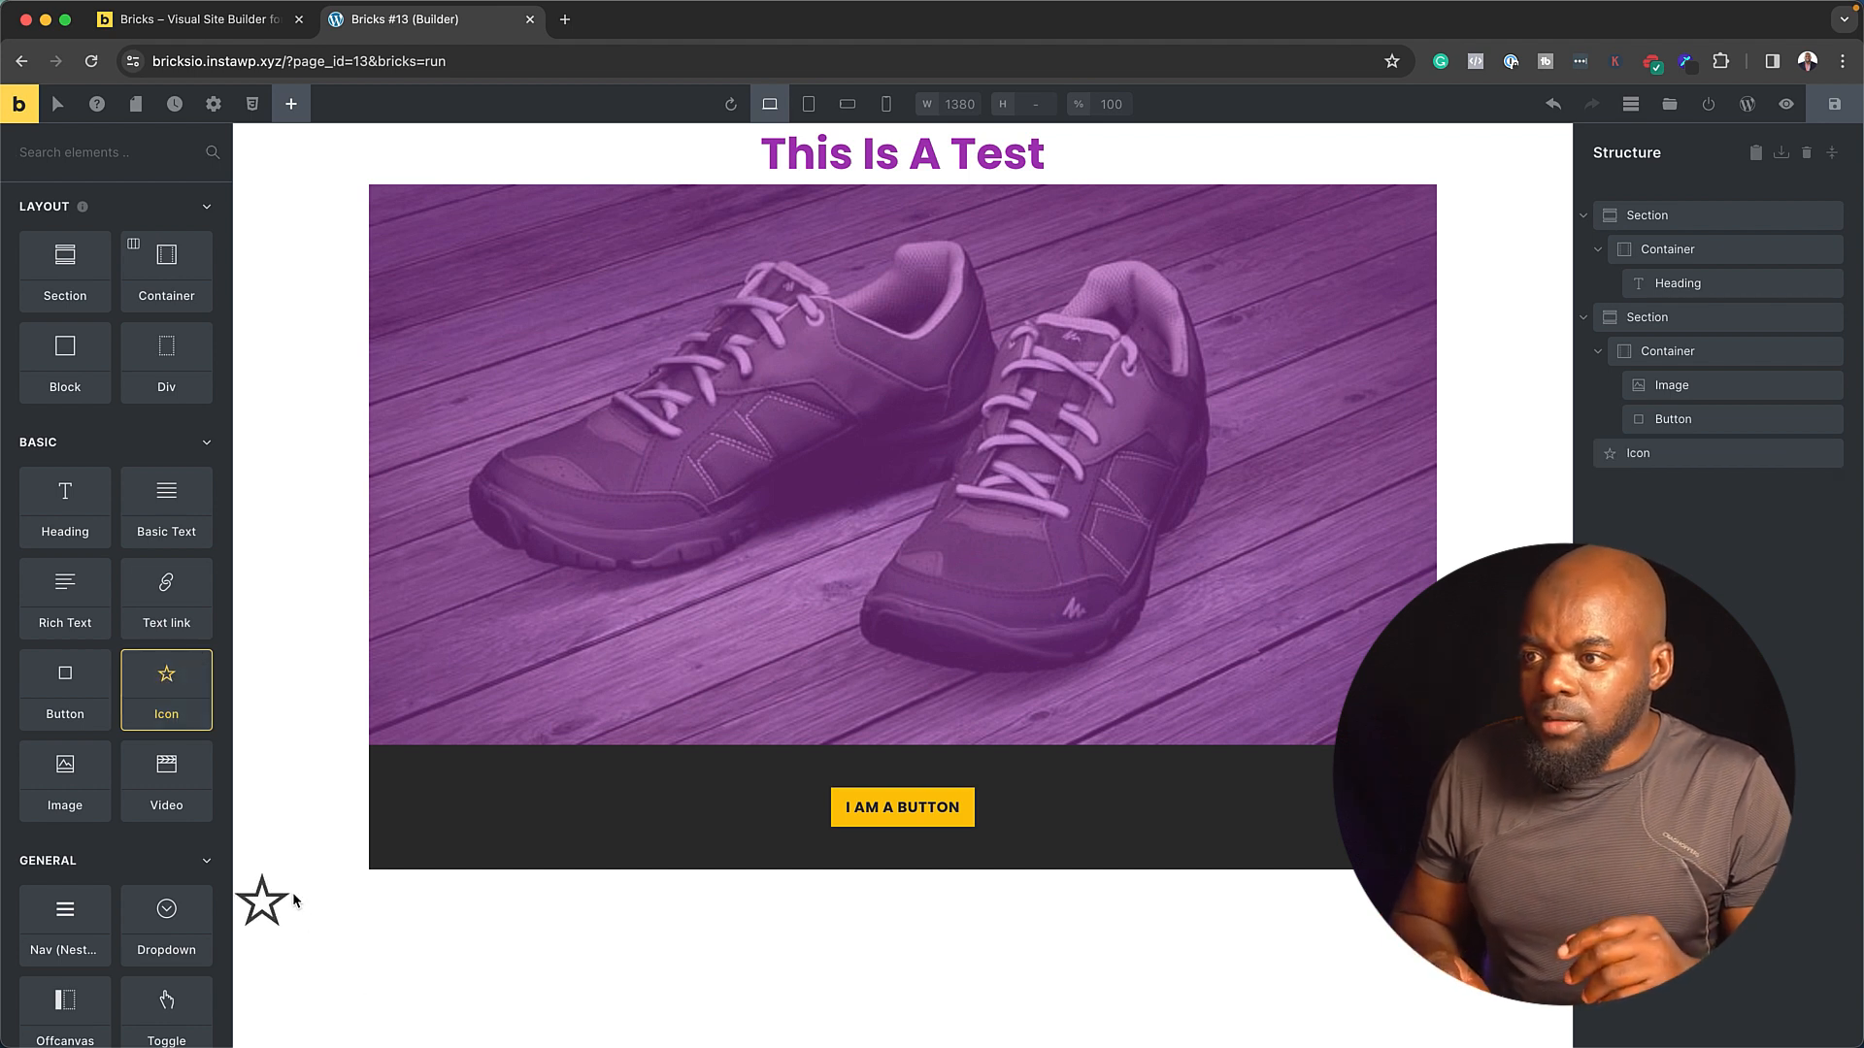
pyautogui.rightClick(254, 903)
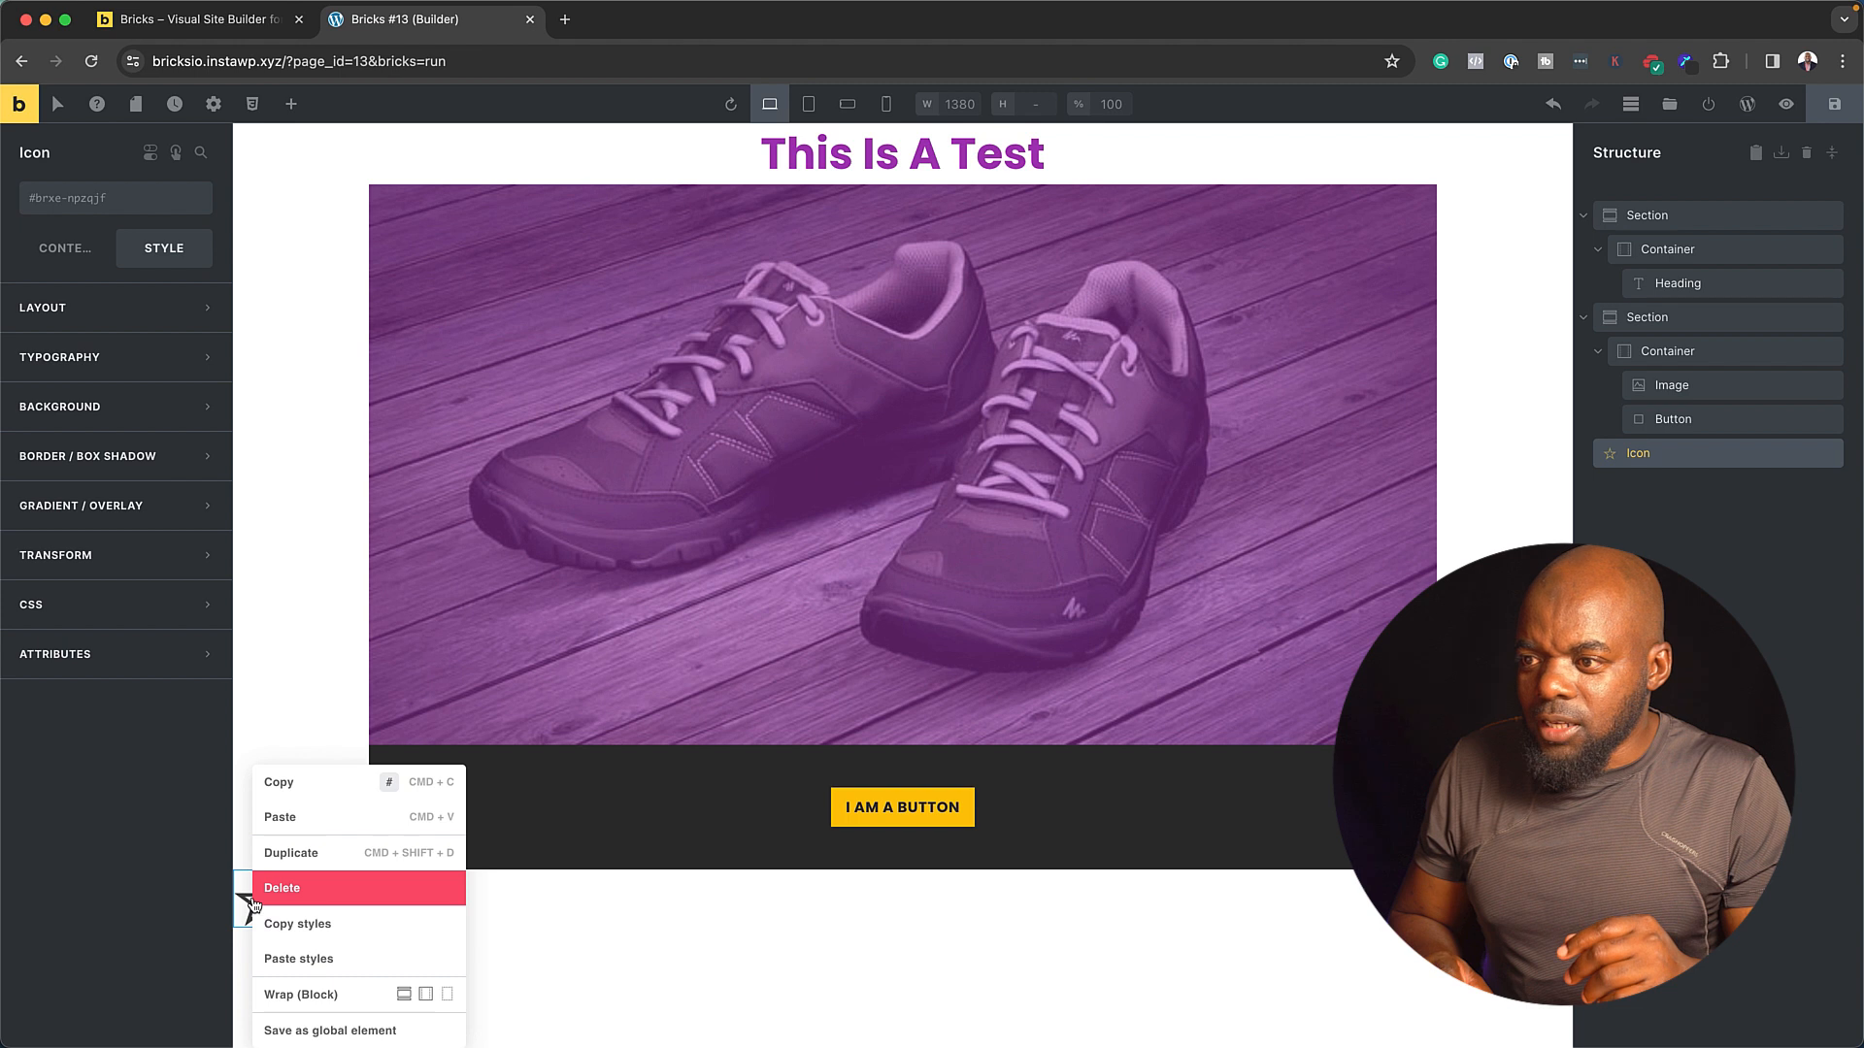
pyautogui.click(323, 891)
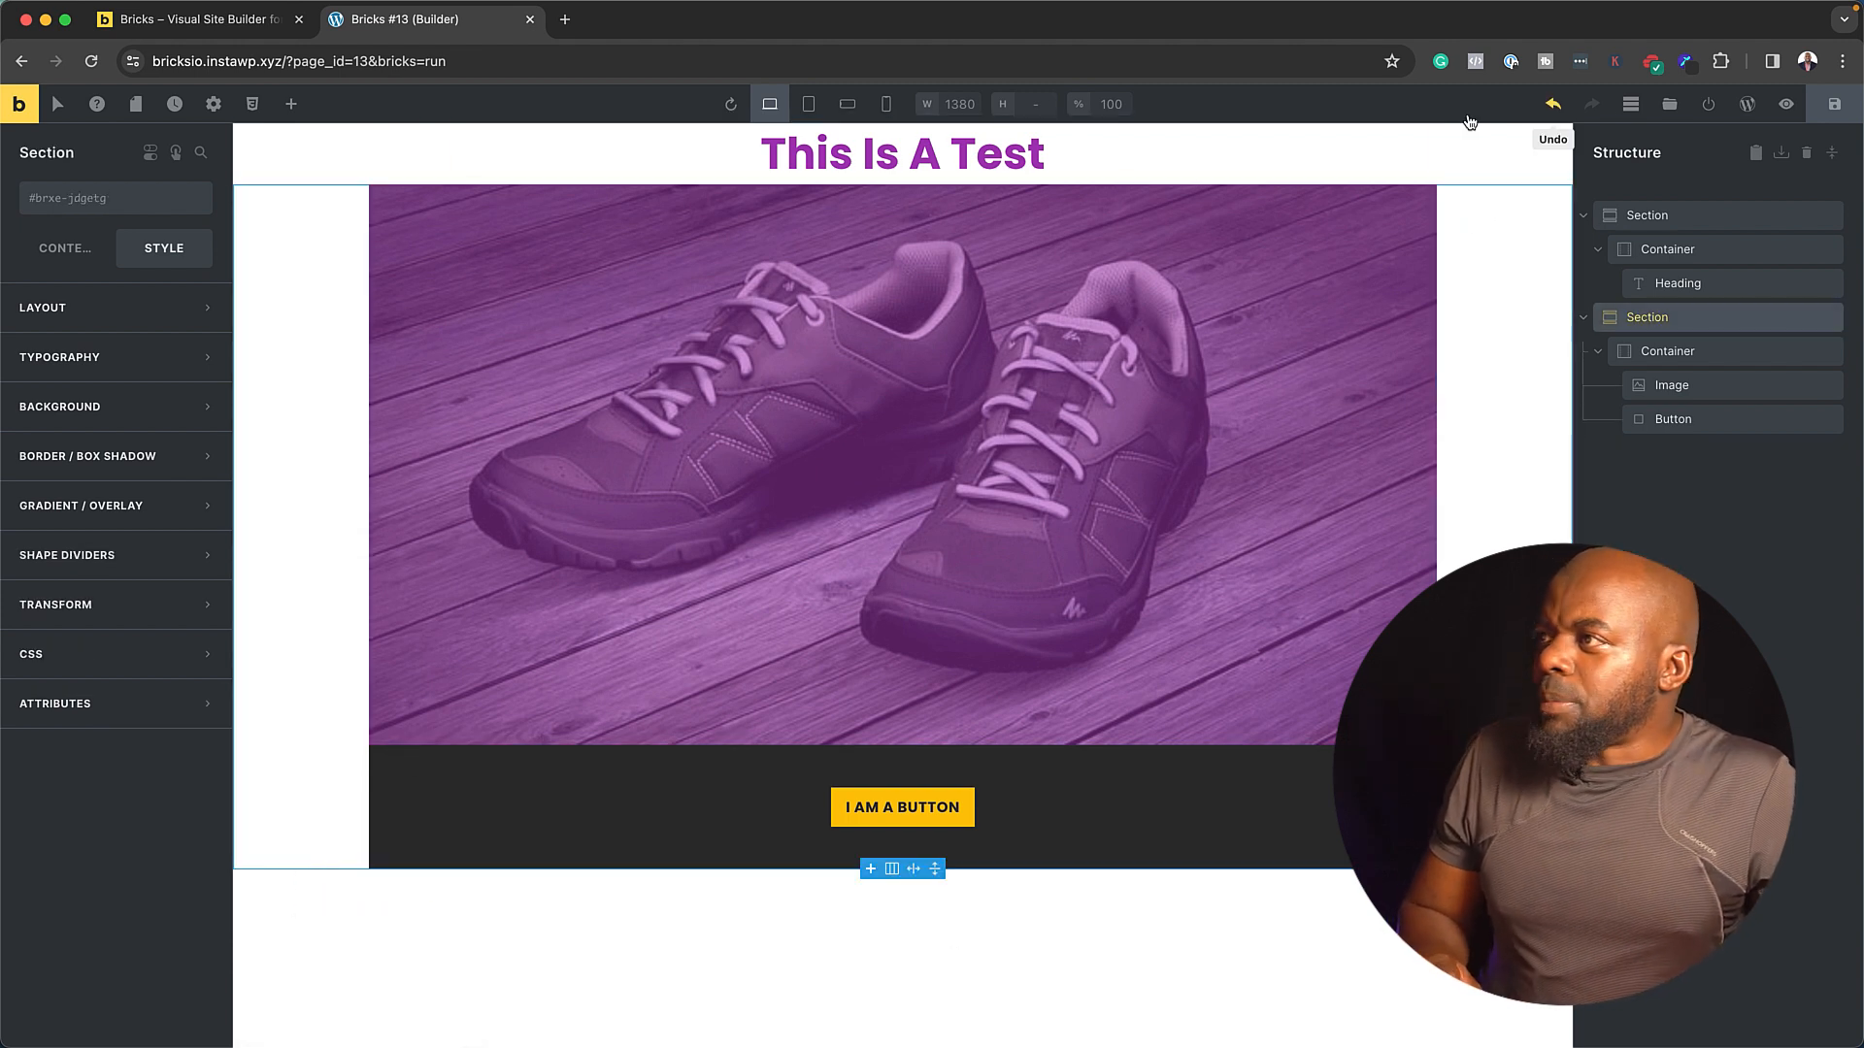
# - Preview the page at the tablet portrait, mobile landscape, mobile portrait and desktop breakpoints, and toggle the structure view off and on
pyautogui.click(810, 107)
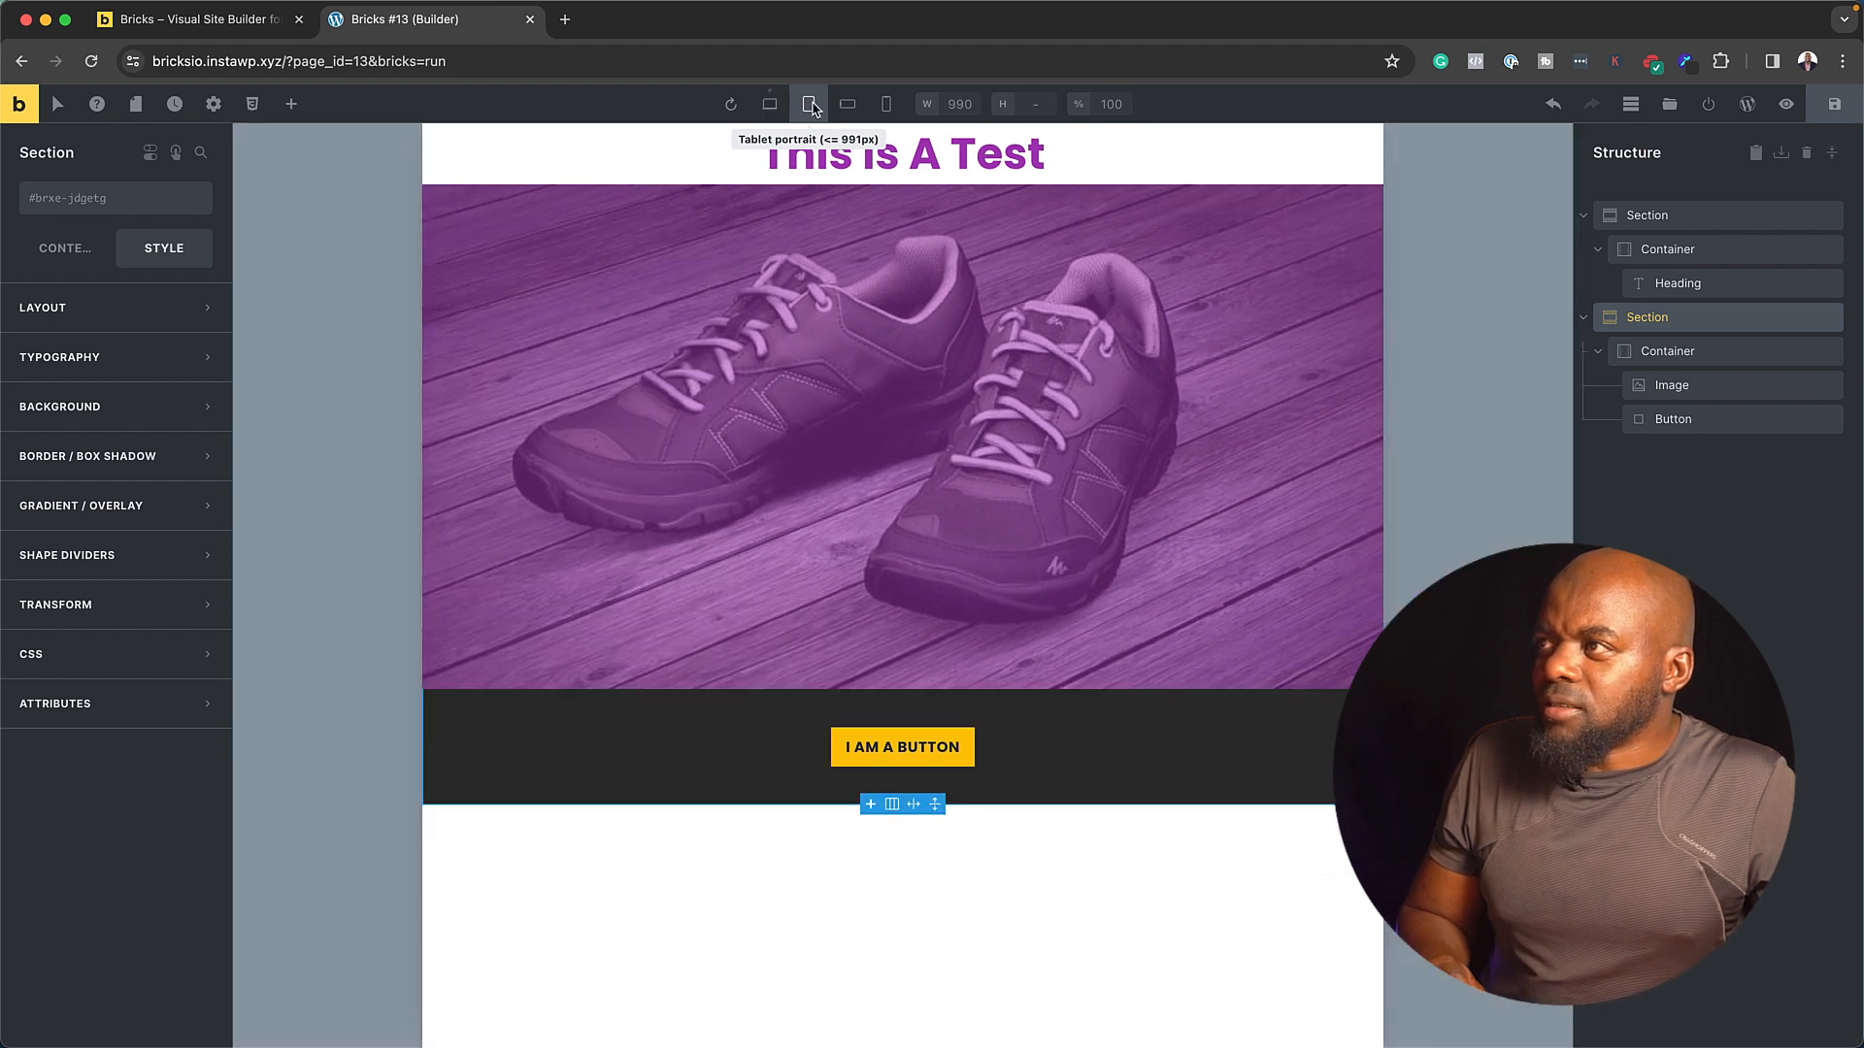
pyautogui.click(847, 107)
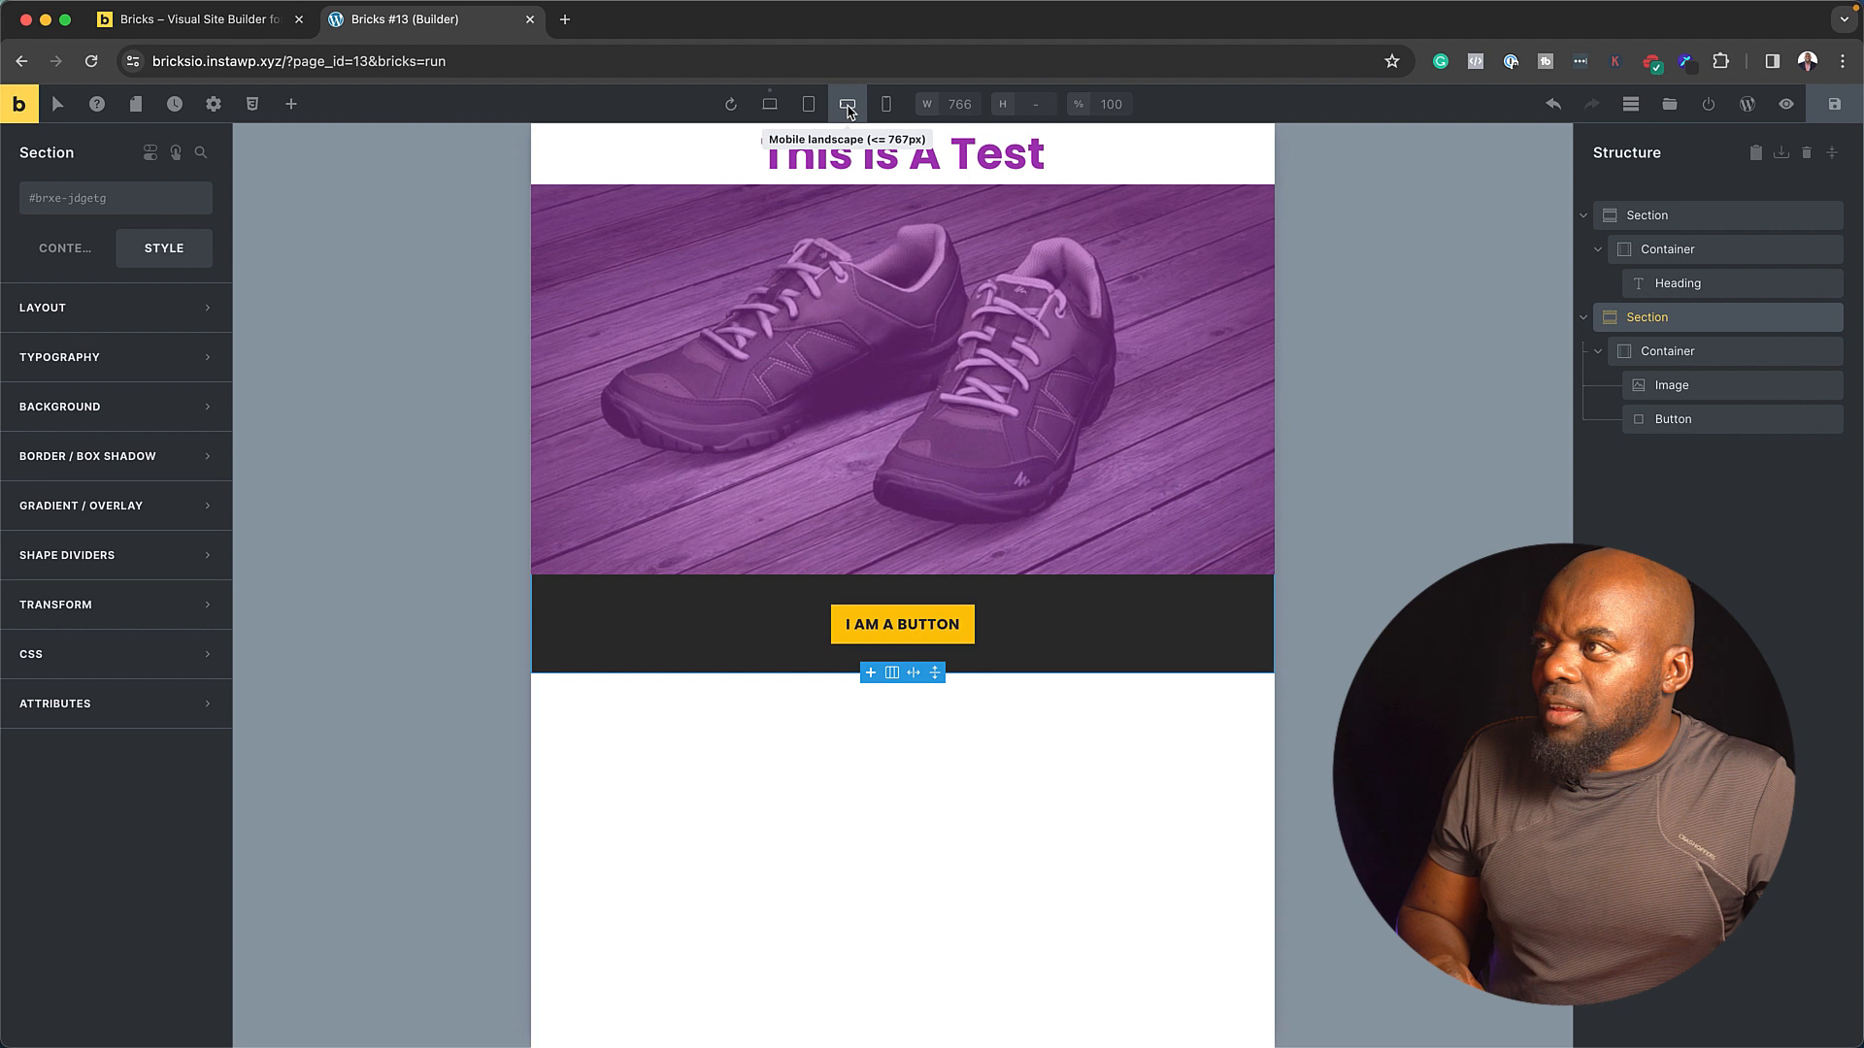
pyautogui.click(899, 103)
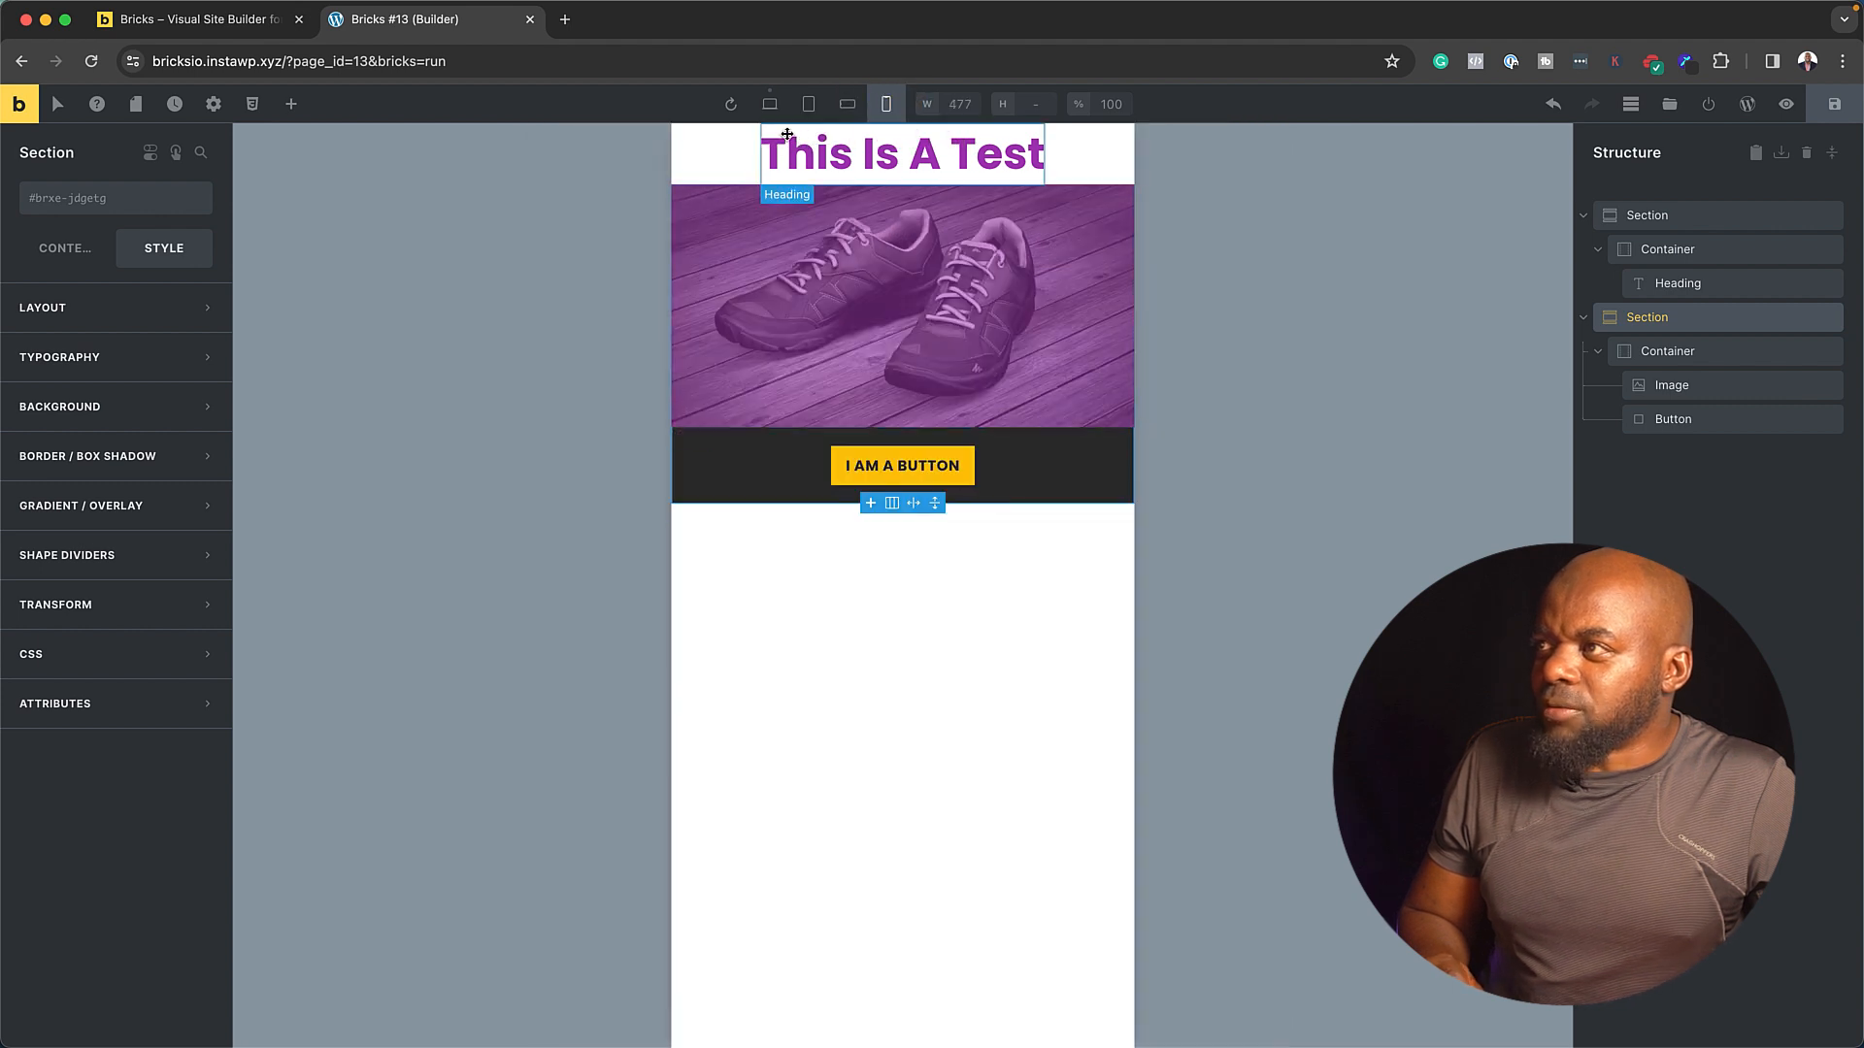
pyautogui.click(770, 105)
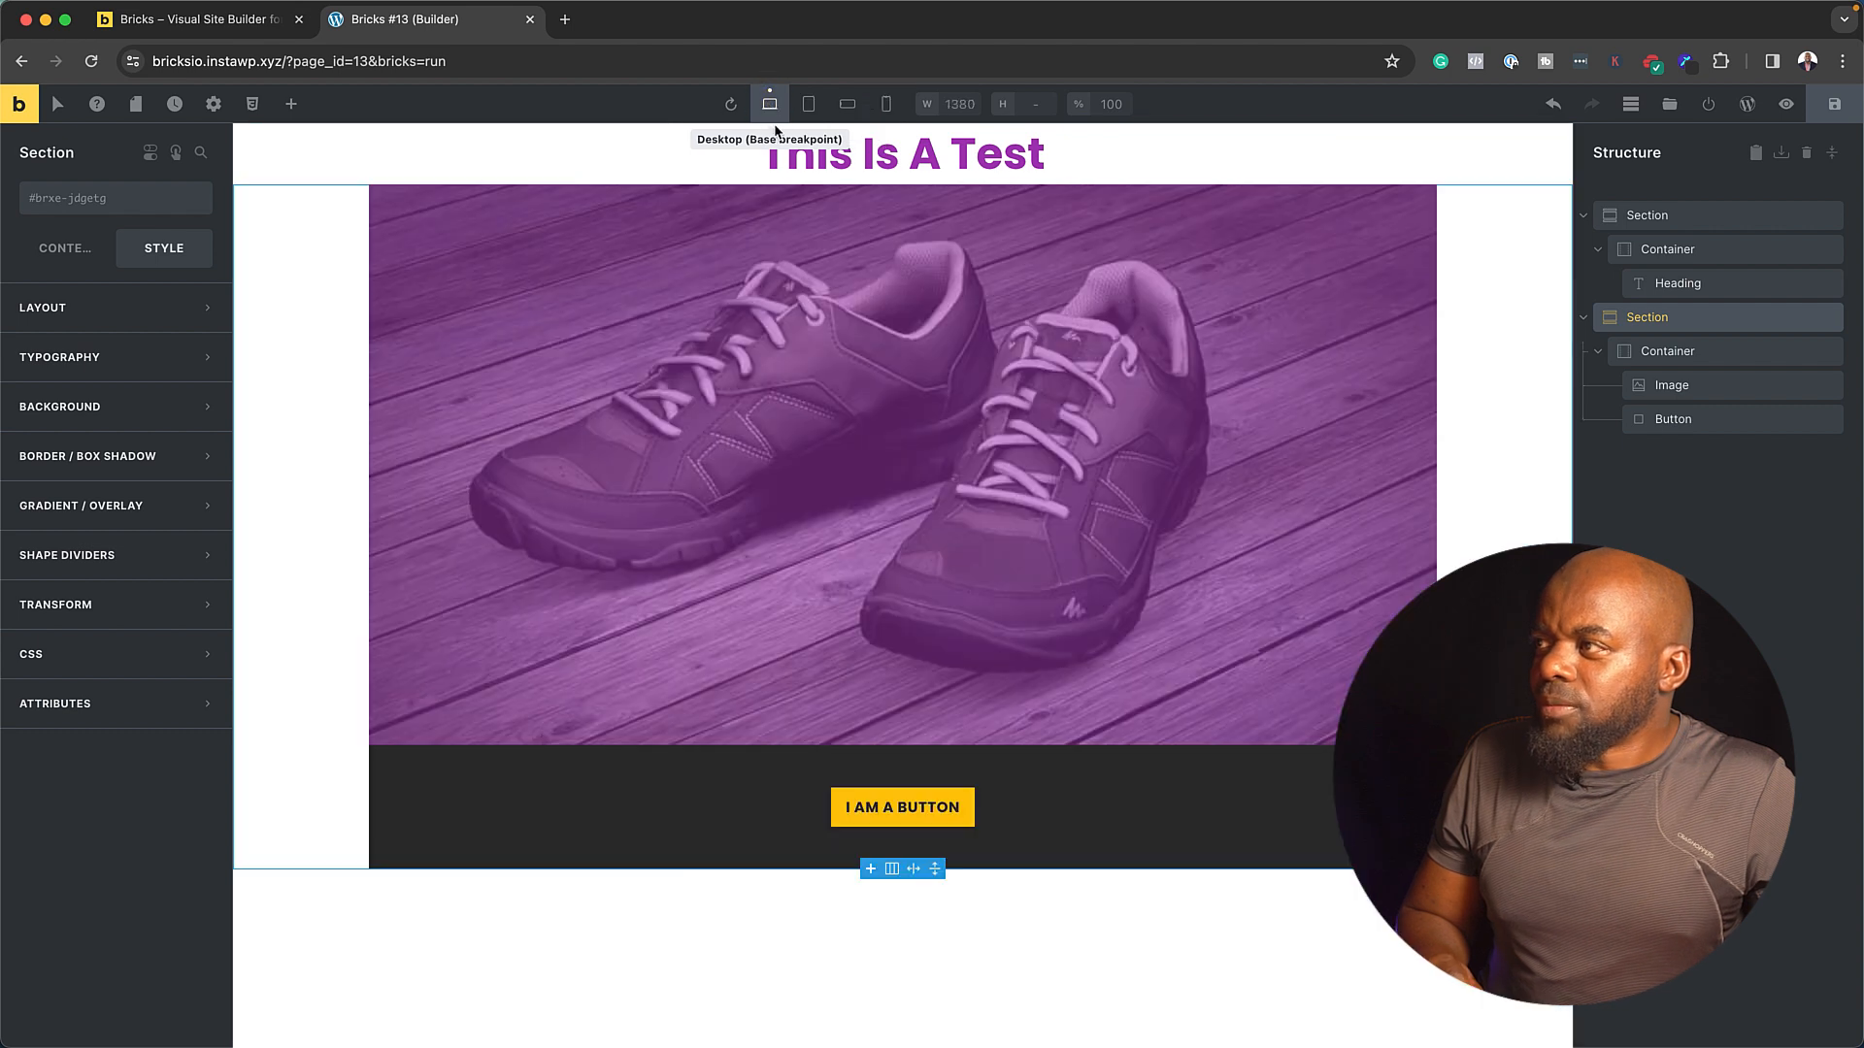
pyautogui.click(1632, 106)
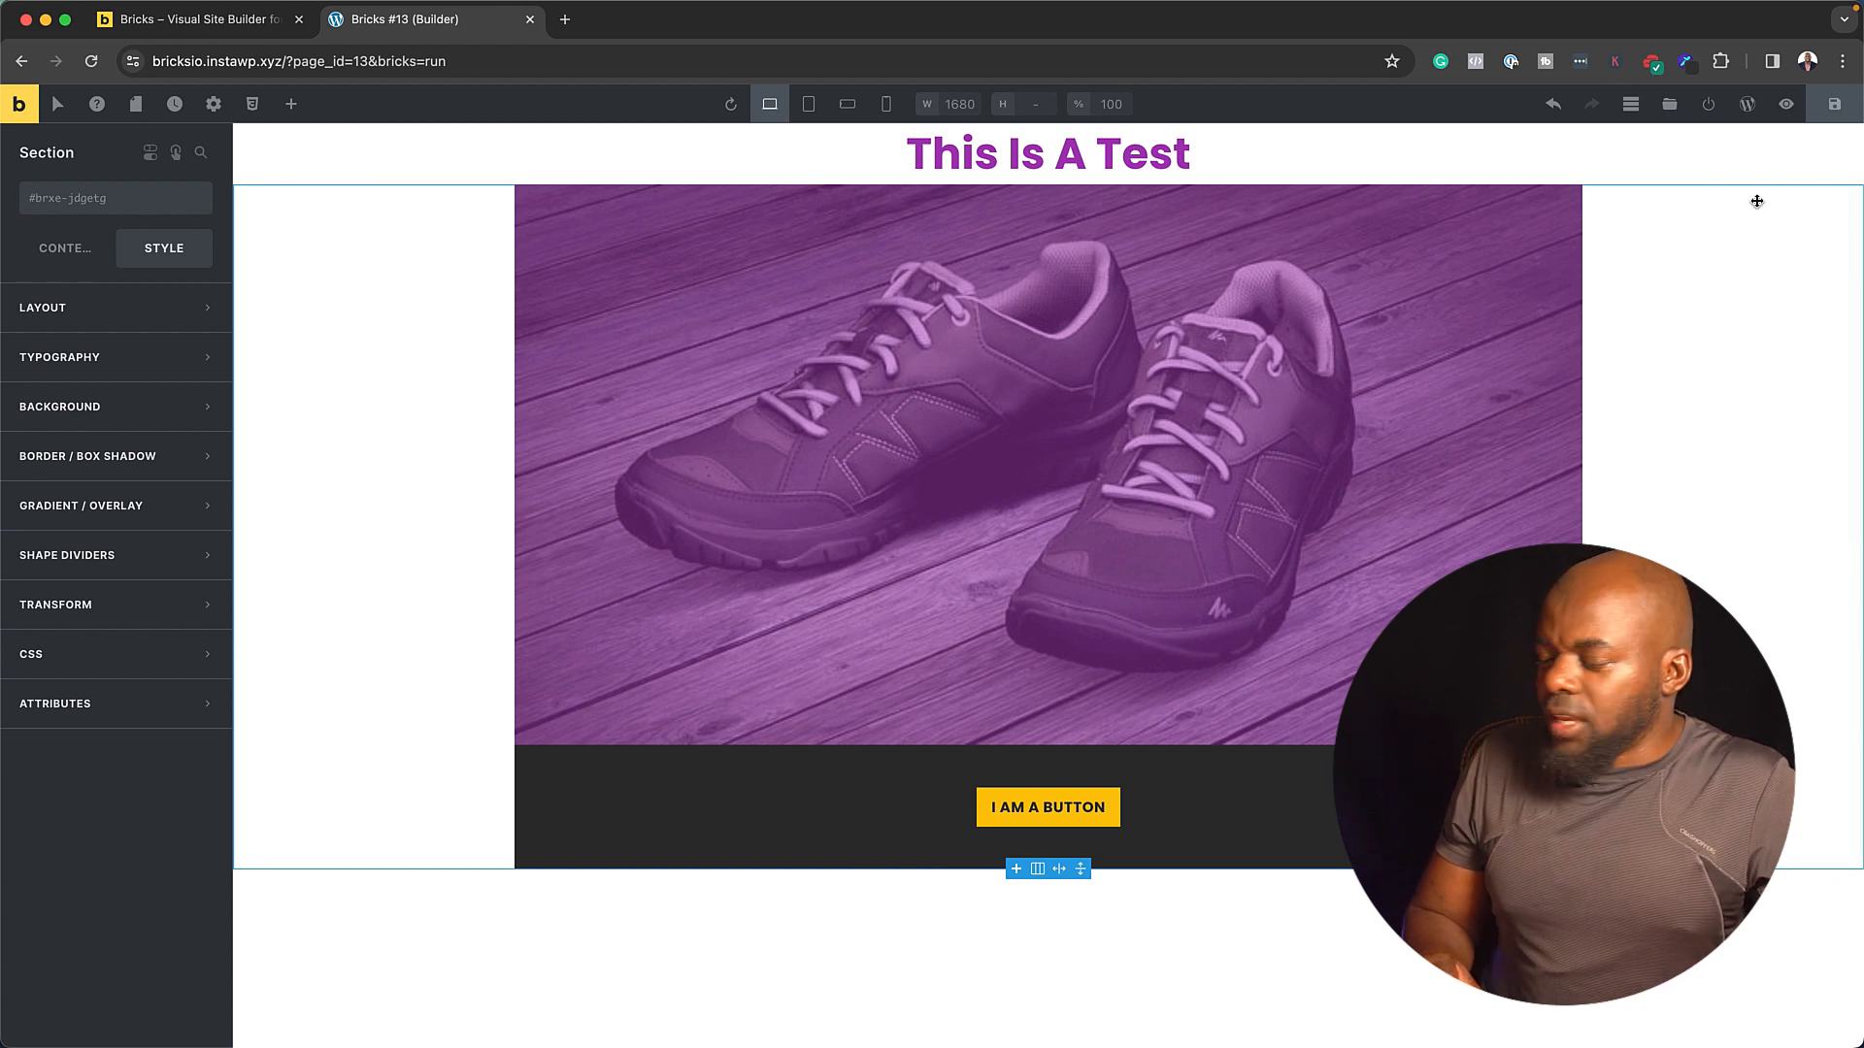
pyautogui.click(1632, 107)
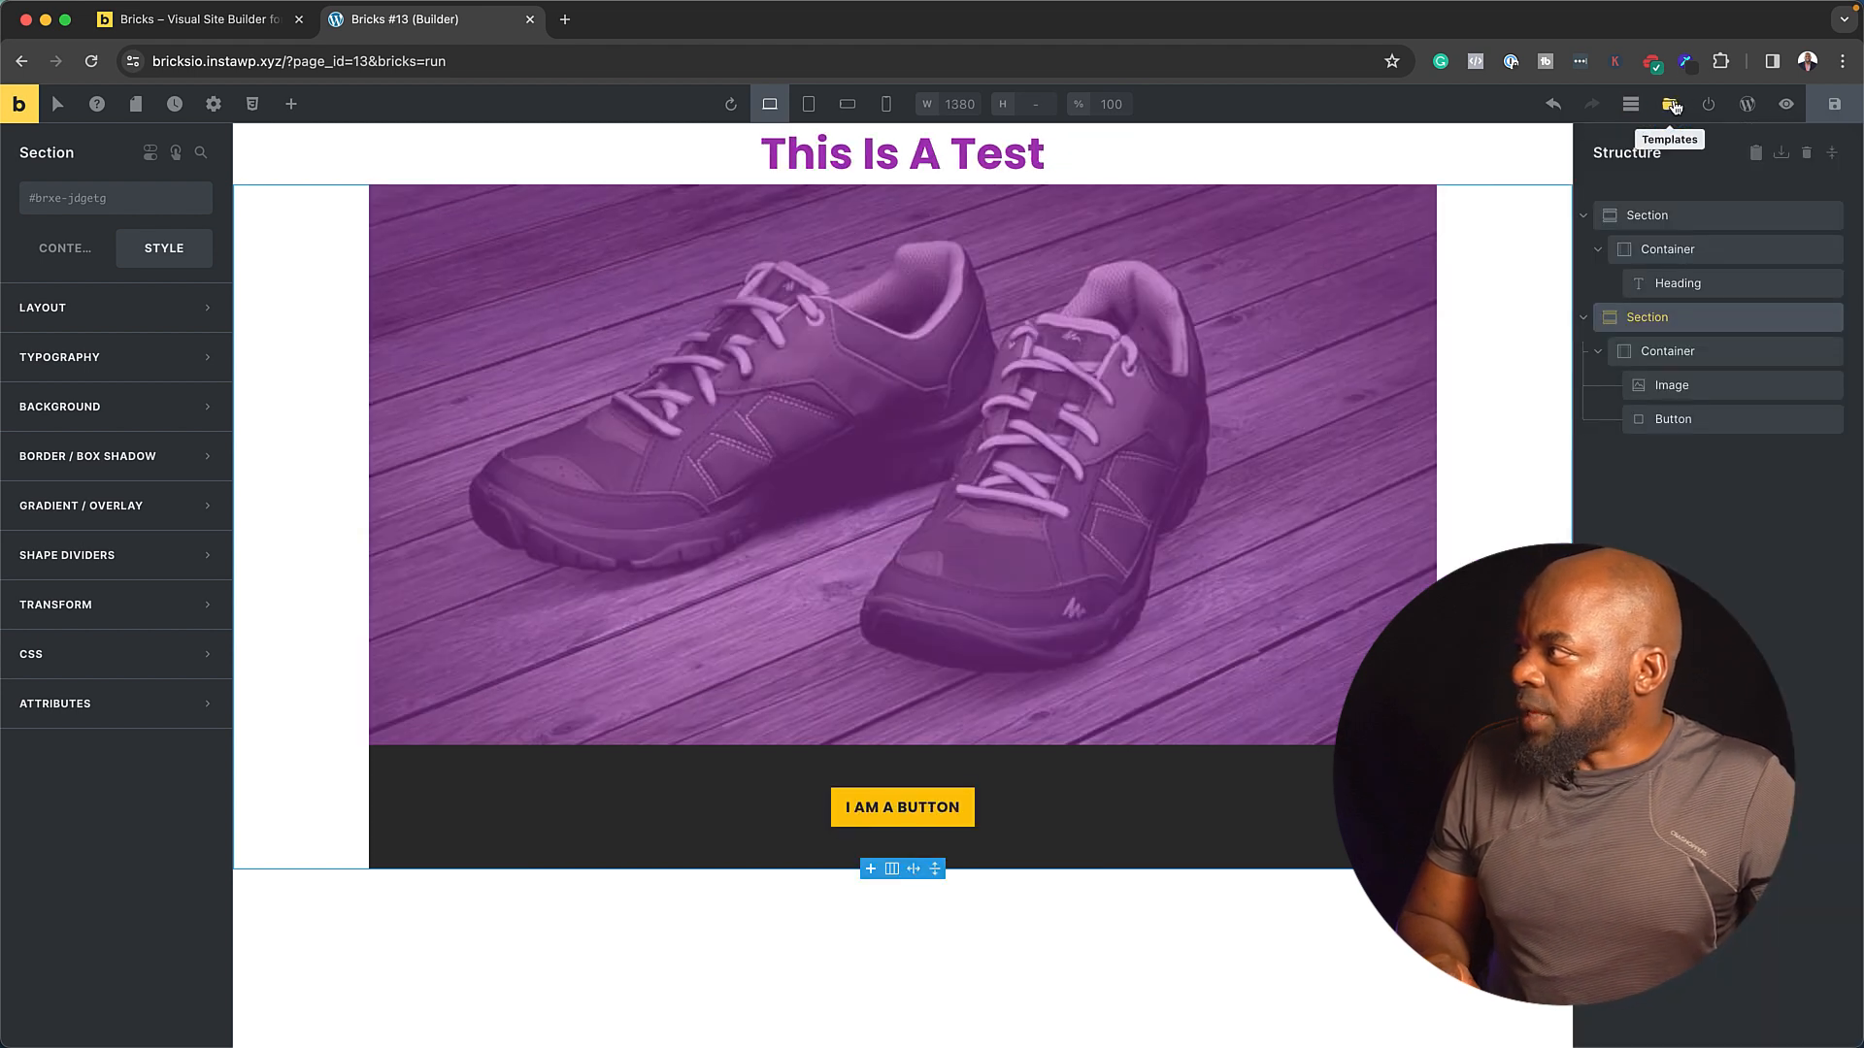
# - Open the template library and set its source to Community templates
pyautogui.click(1671, 105)
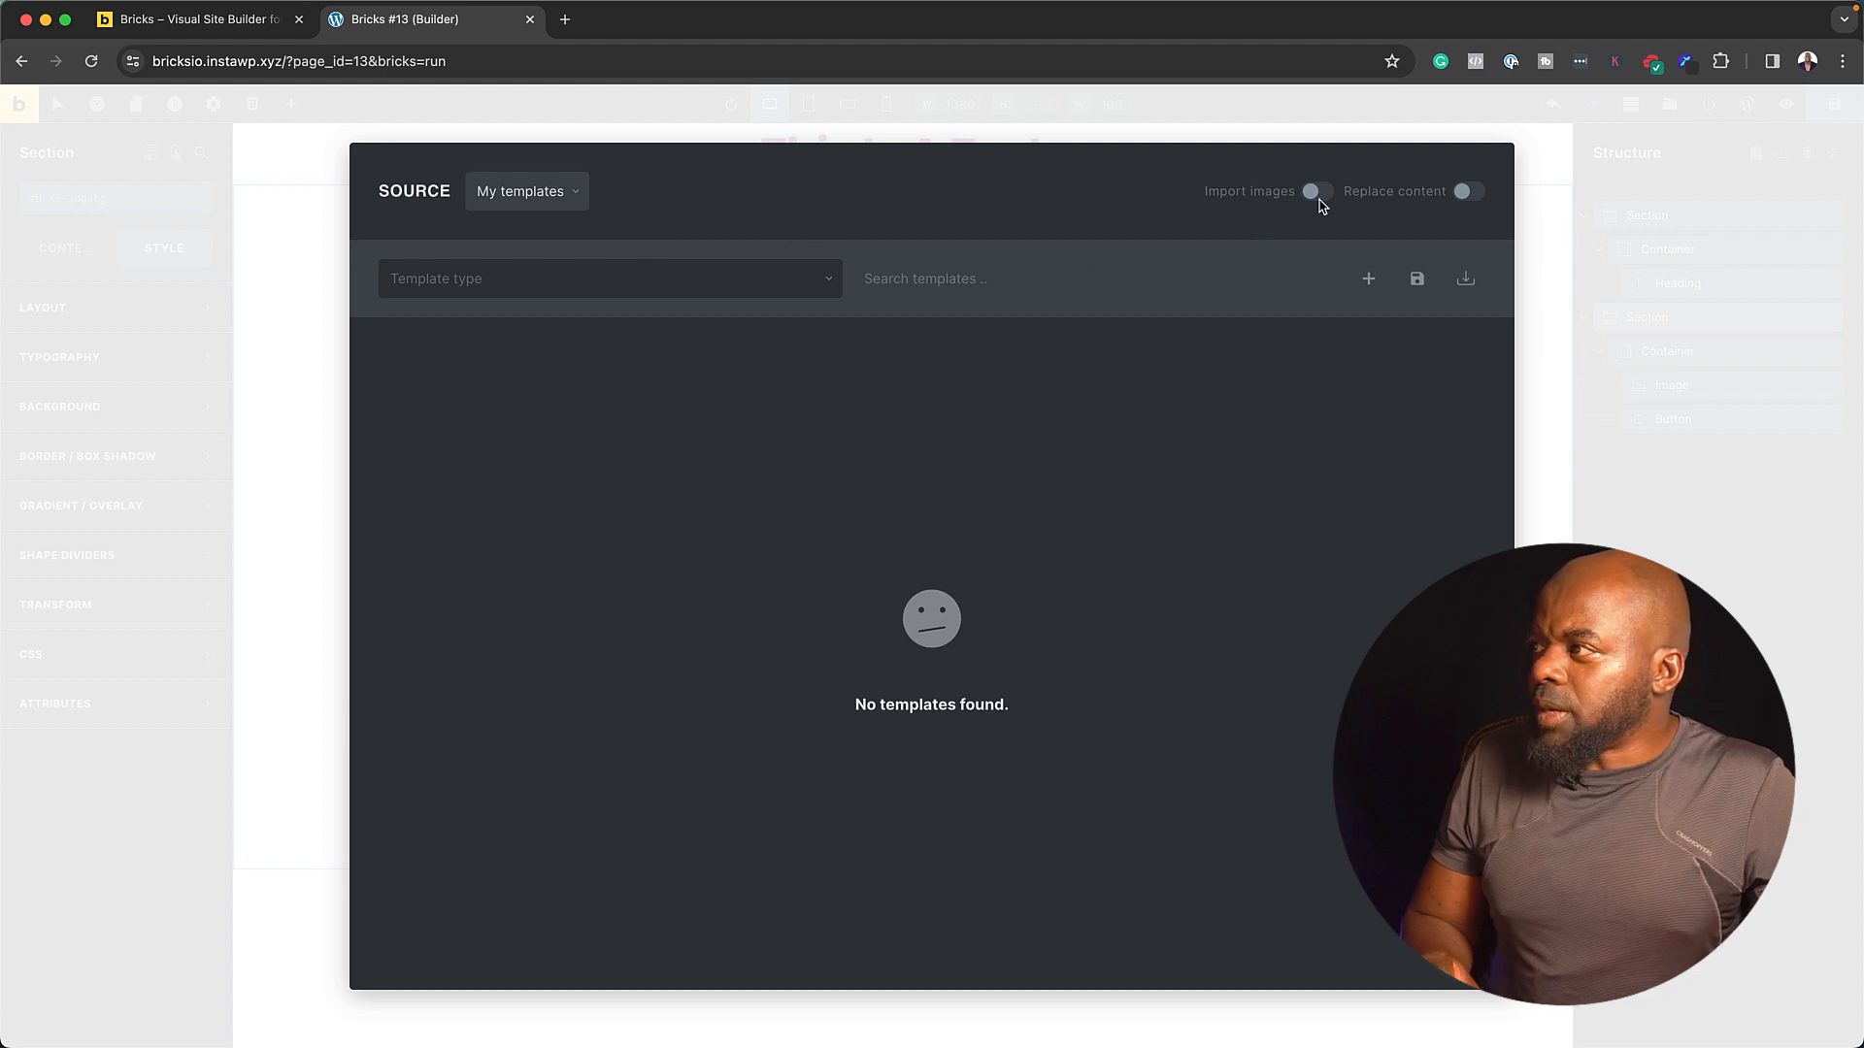
pyautogui.click(570, 193)
pyautogui.click(576, 275)
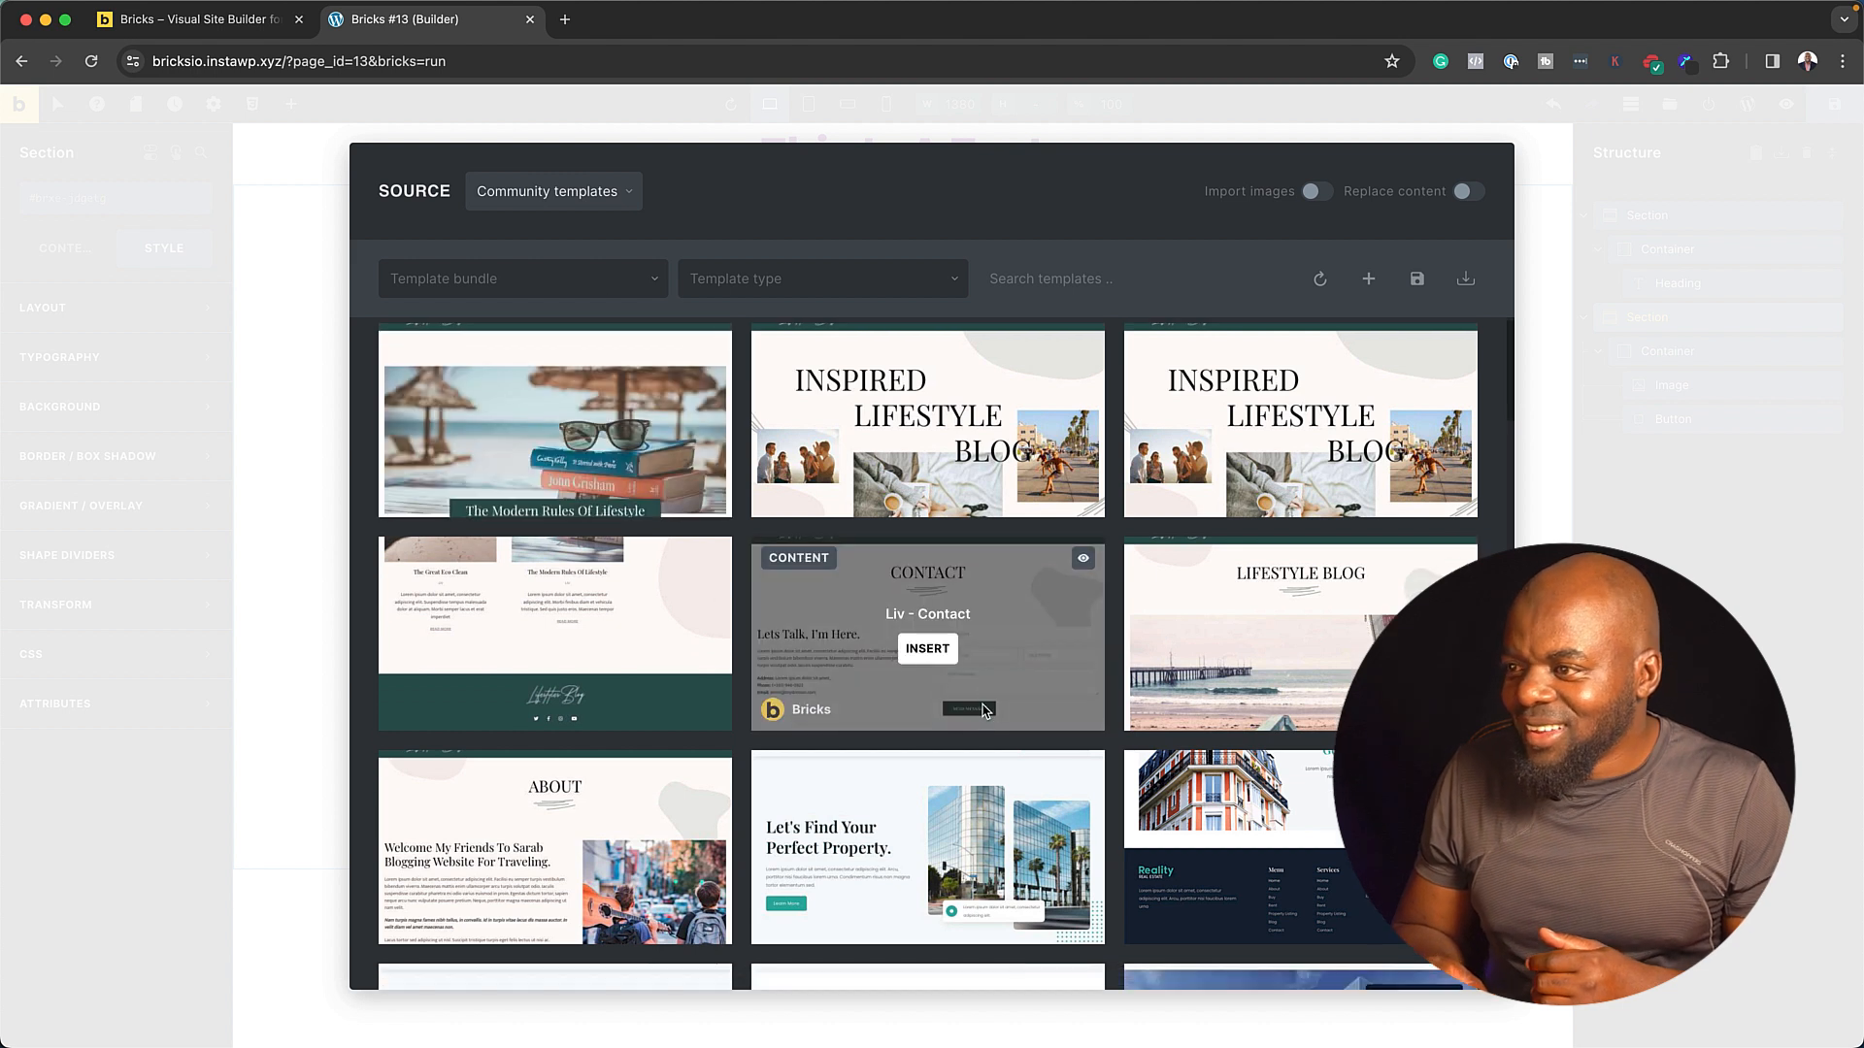
# - Insert the community template "Reality - Property Listing" without importing its theme style or color palette
pyautogui.scroll(-3, 984, 709)
pyautogui.scroll(-5, 984, 709)
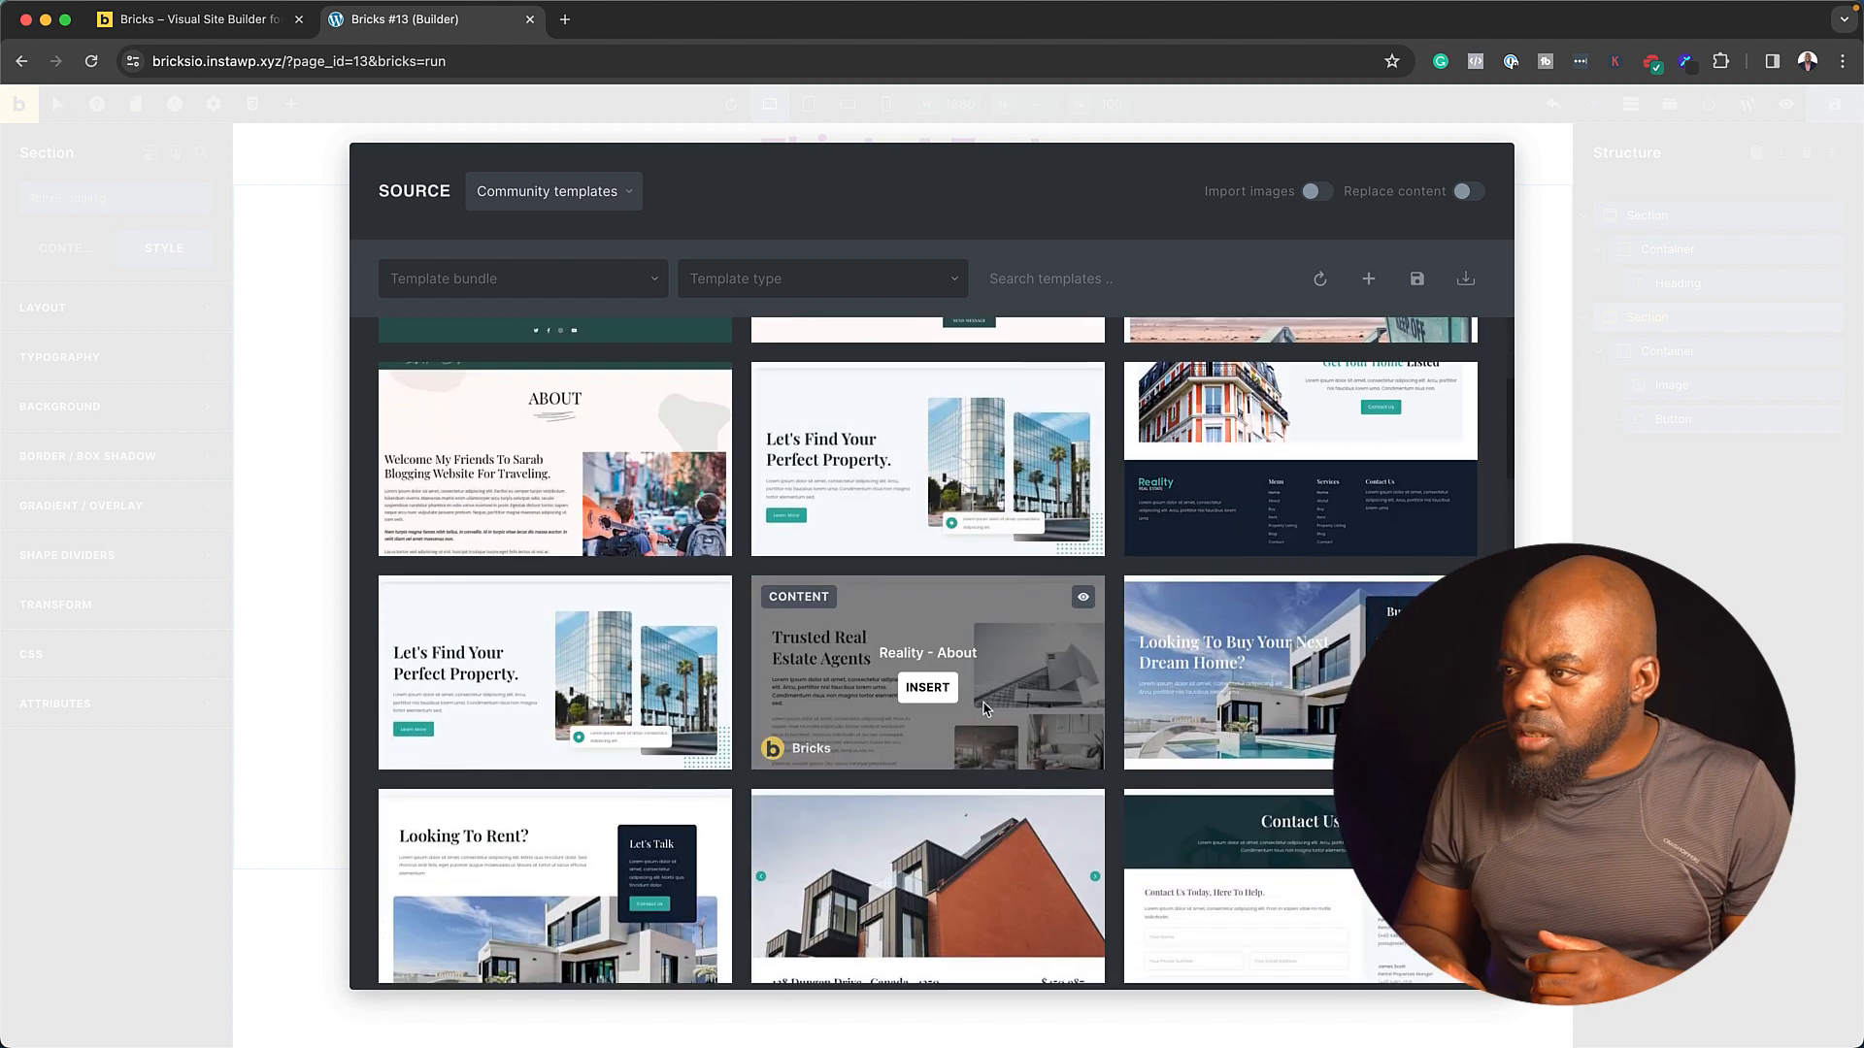
pyautogui.scroll(-1, 984, 710)
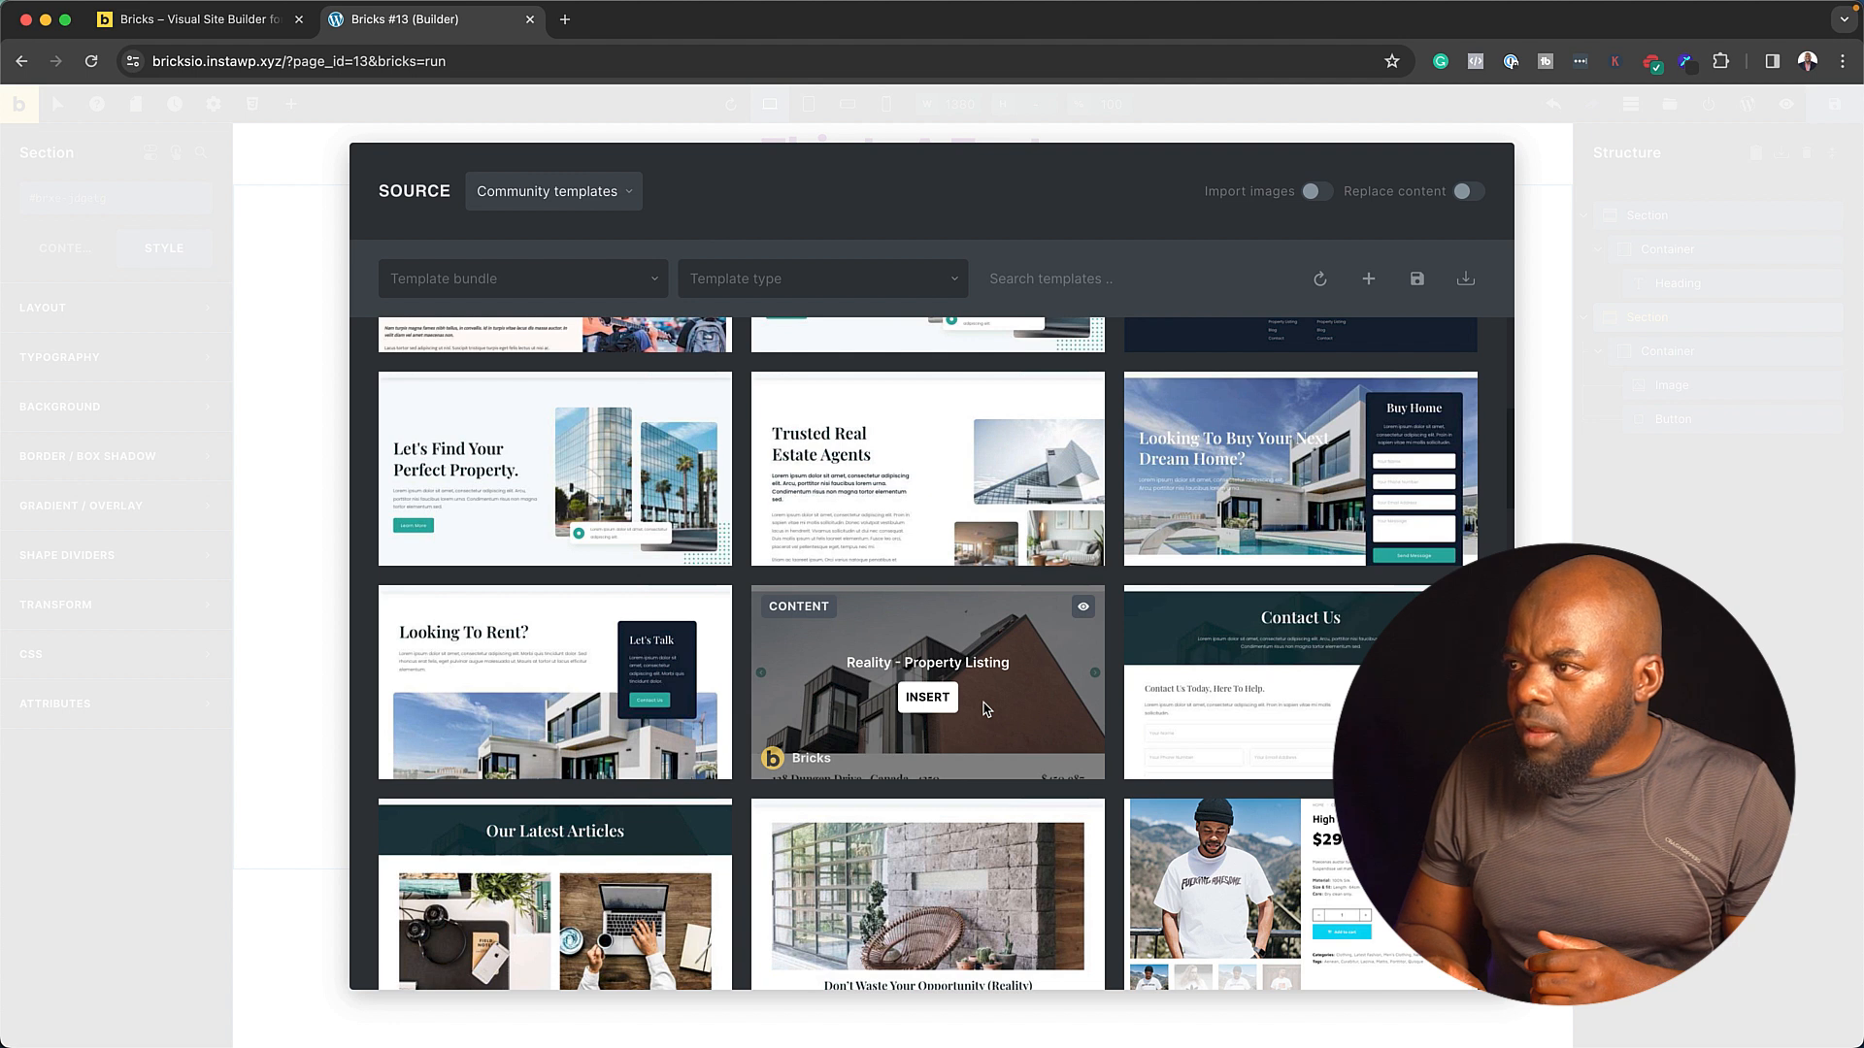
pyautogui.scroll(-2, 984, 710)
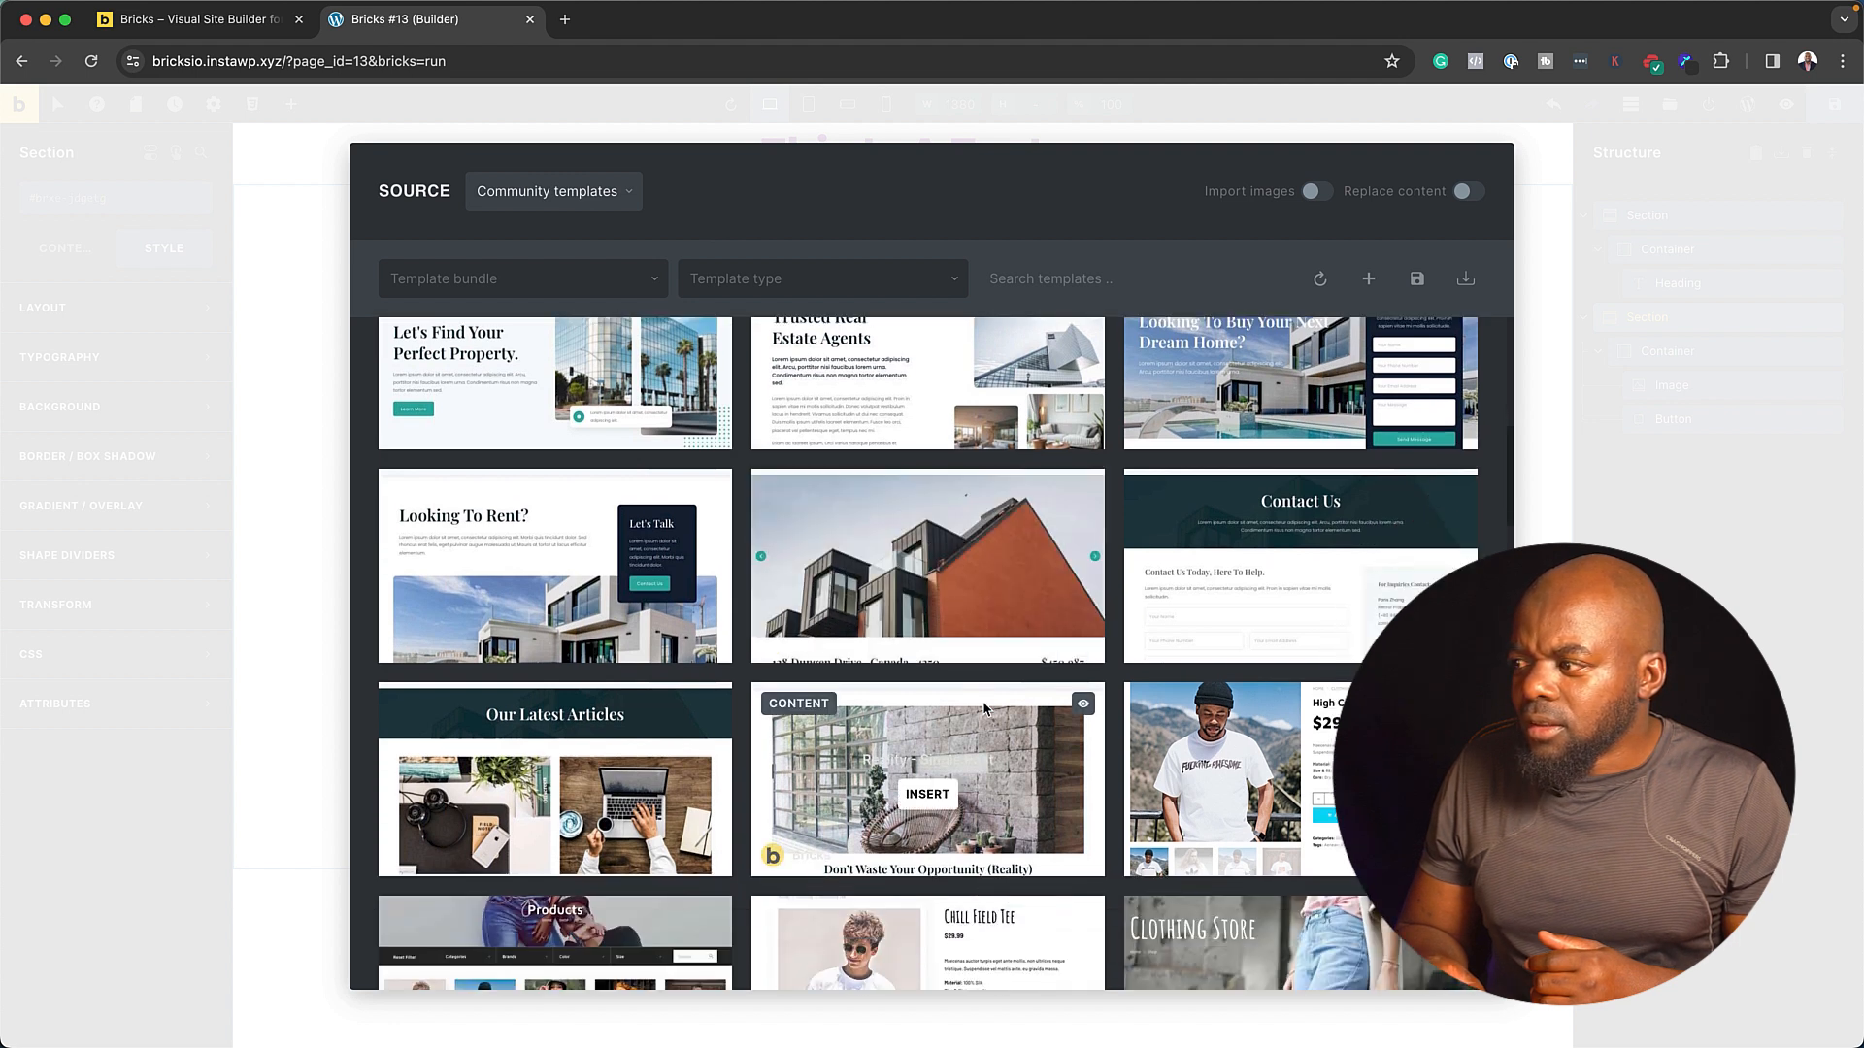
pyautogui.scroll(1, 984, 709)
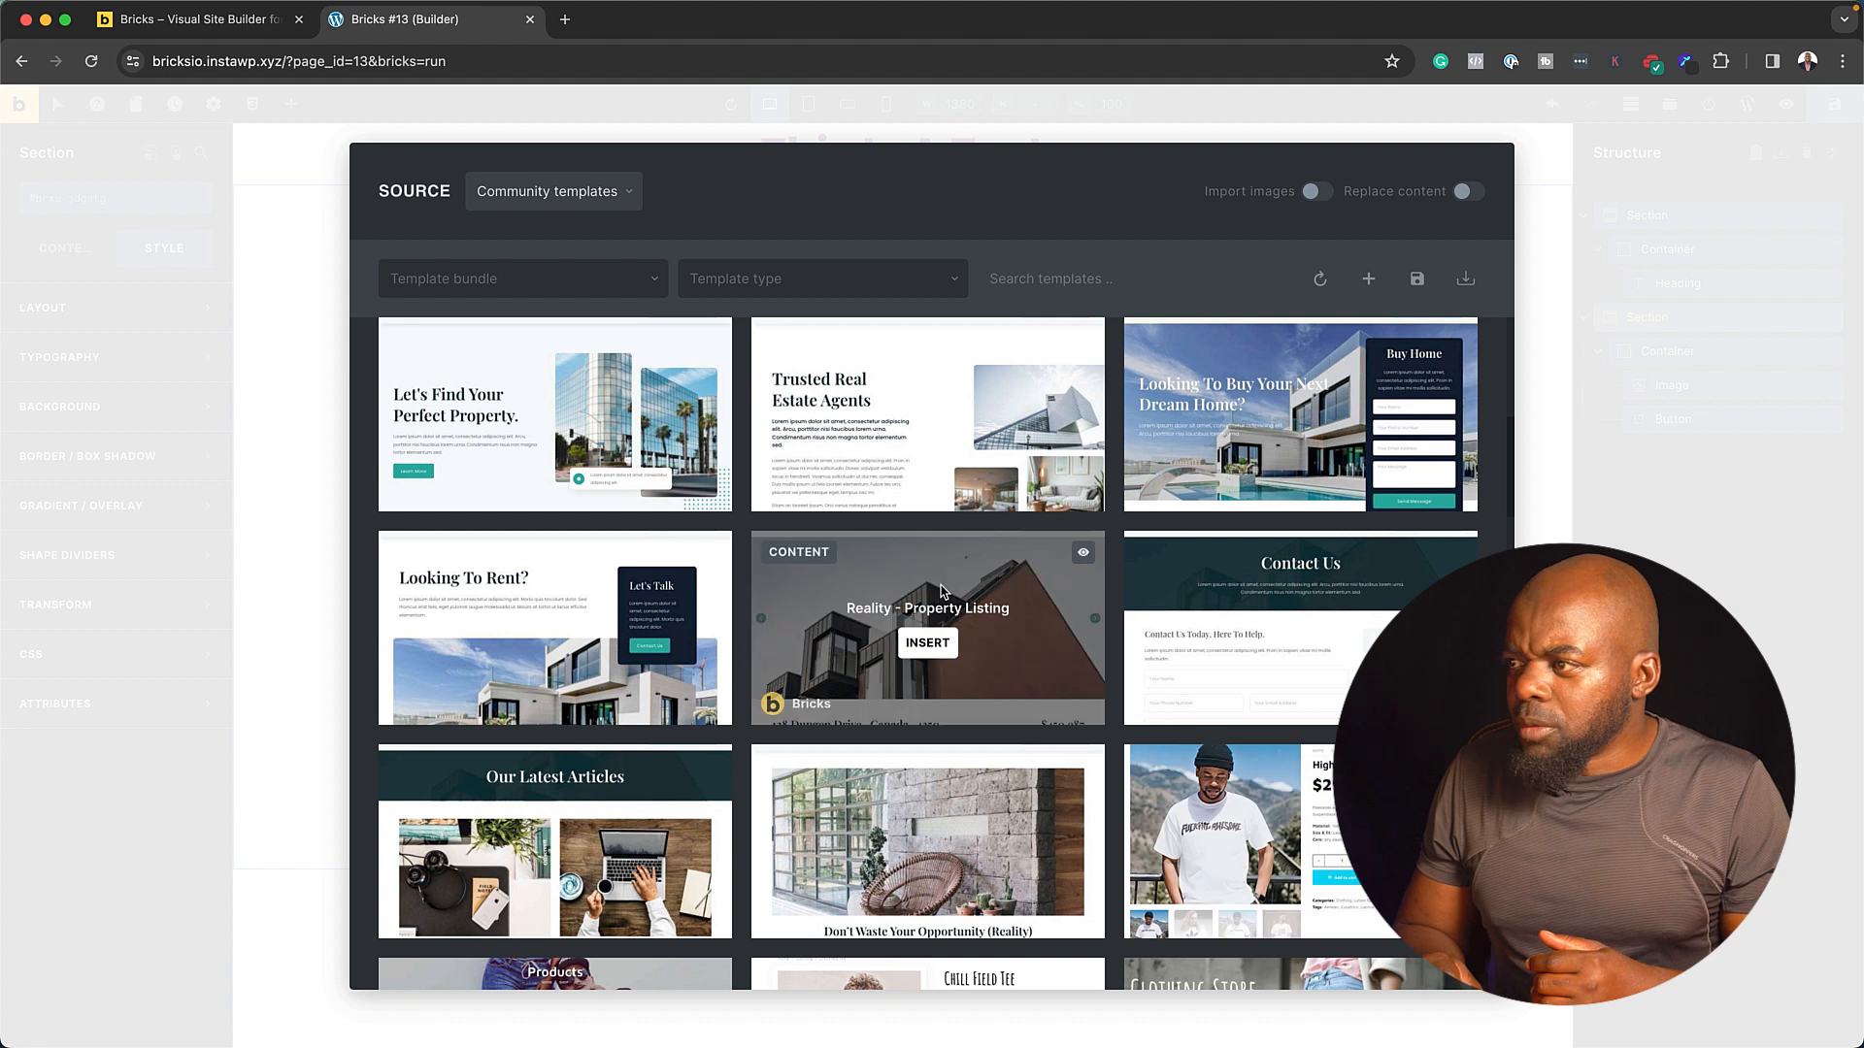
pyautogui.click(935, 642)
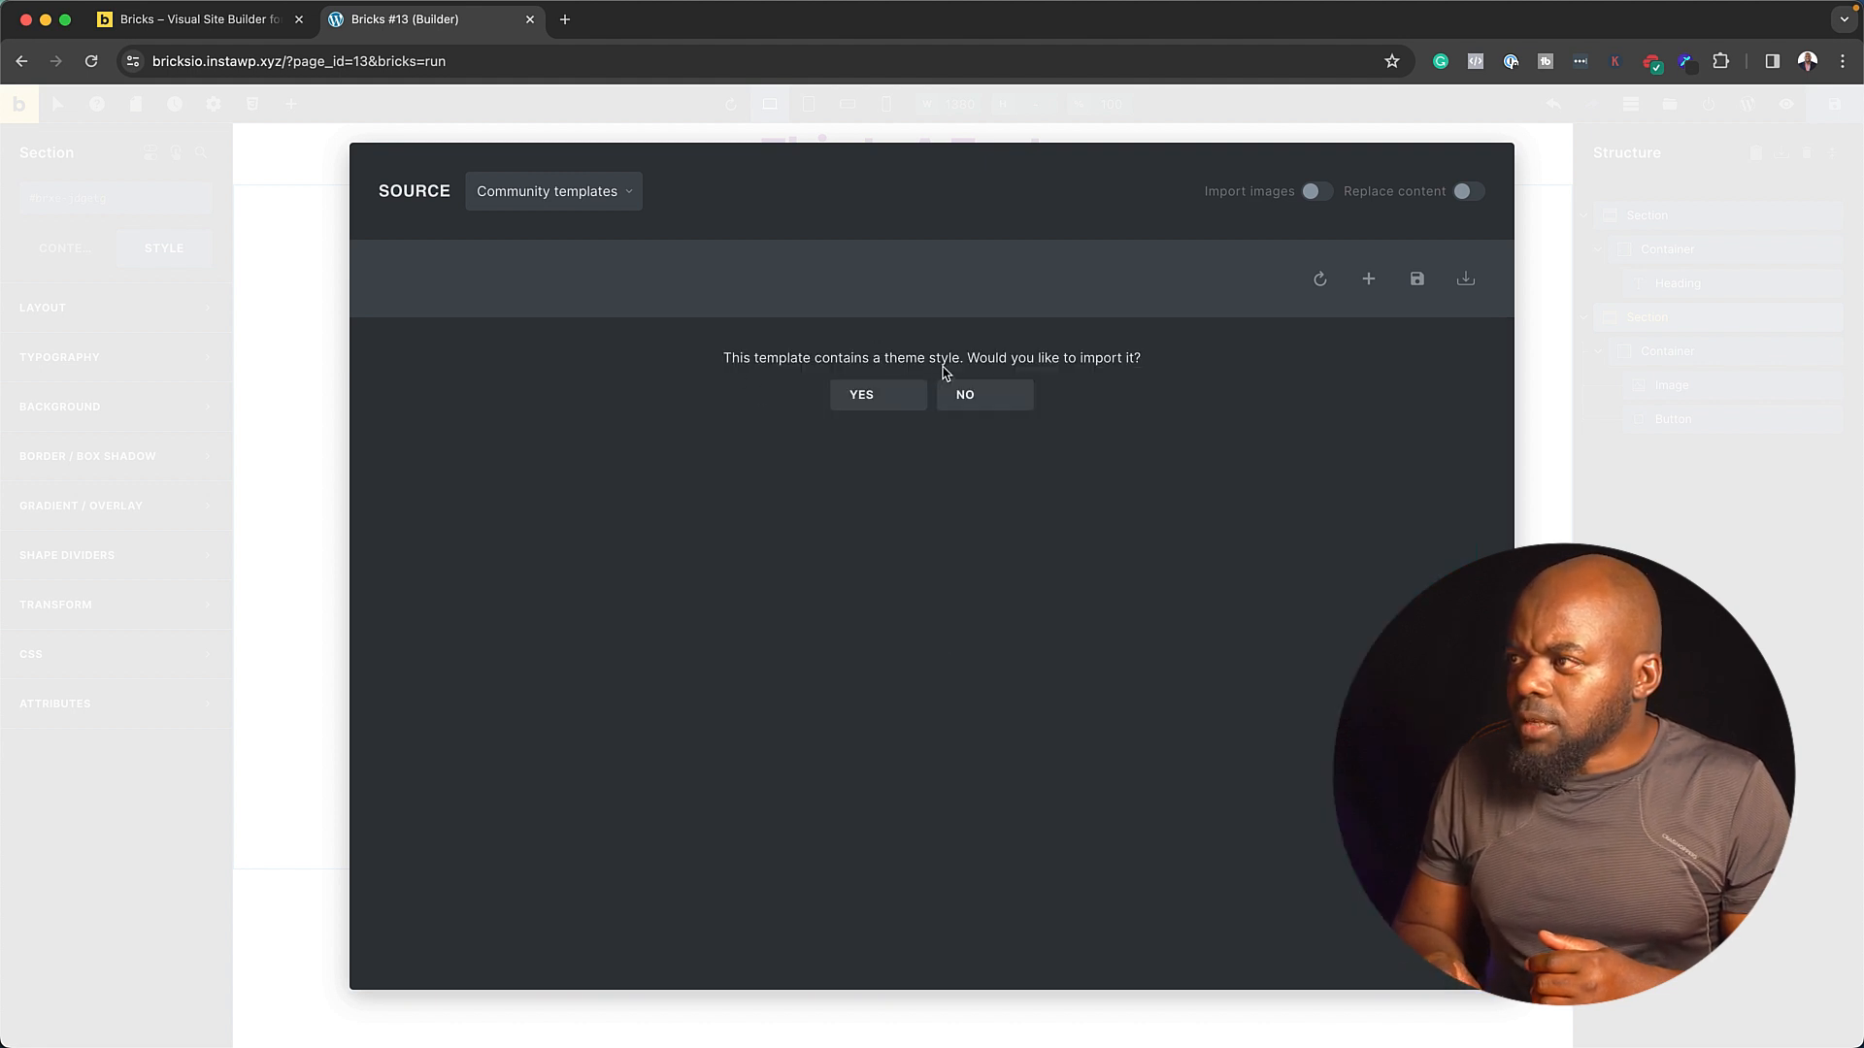
pyautogui.click(971, 397)
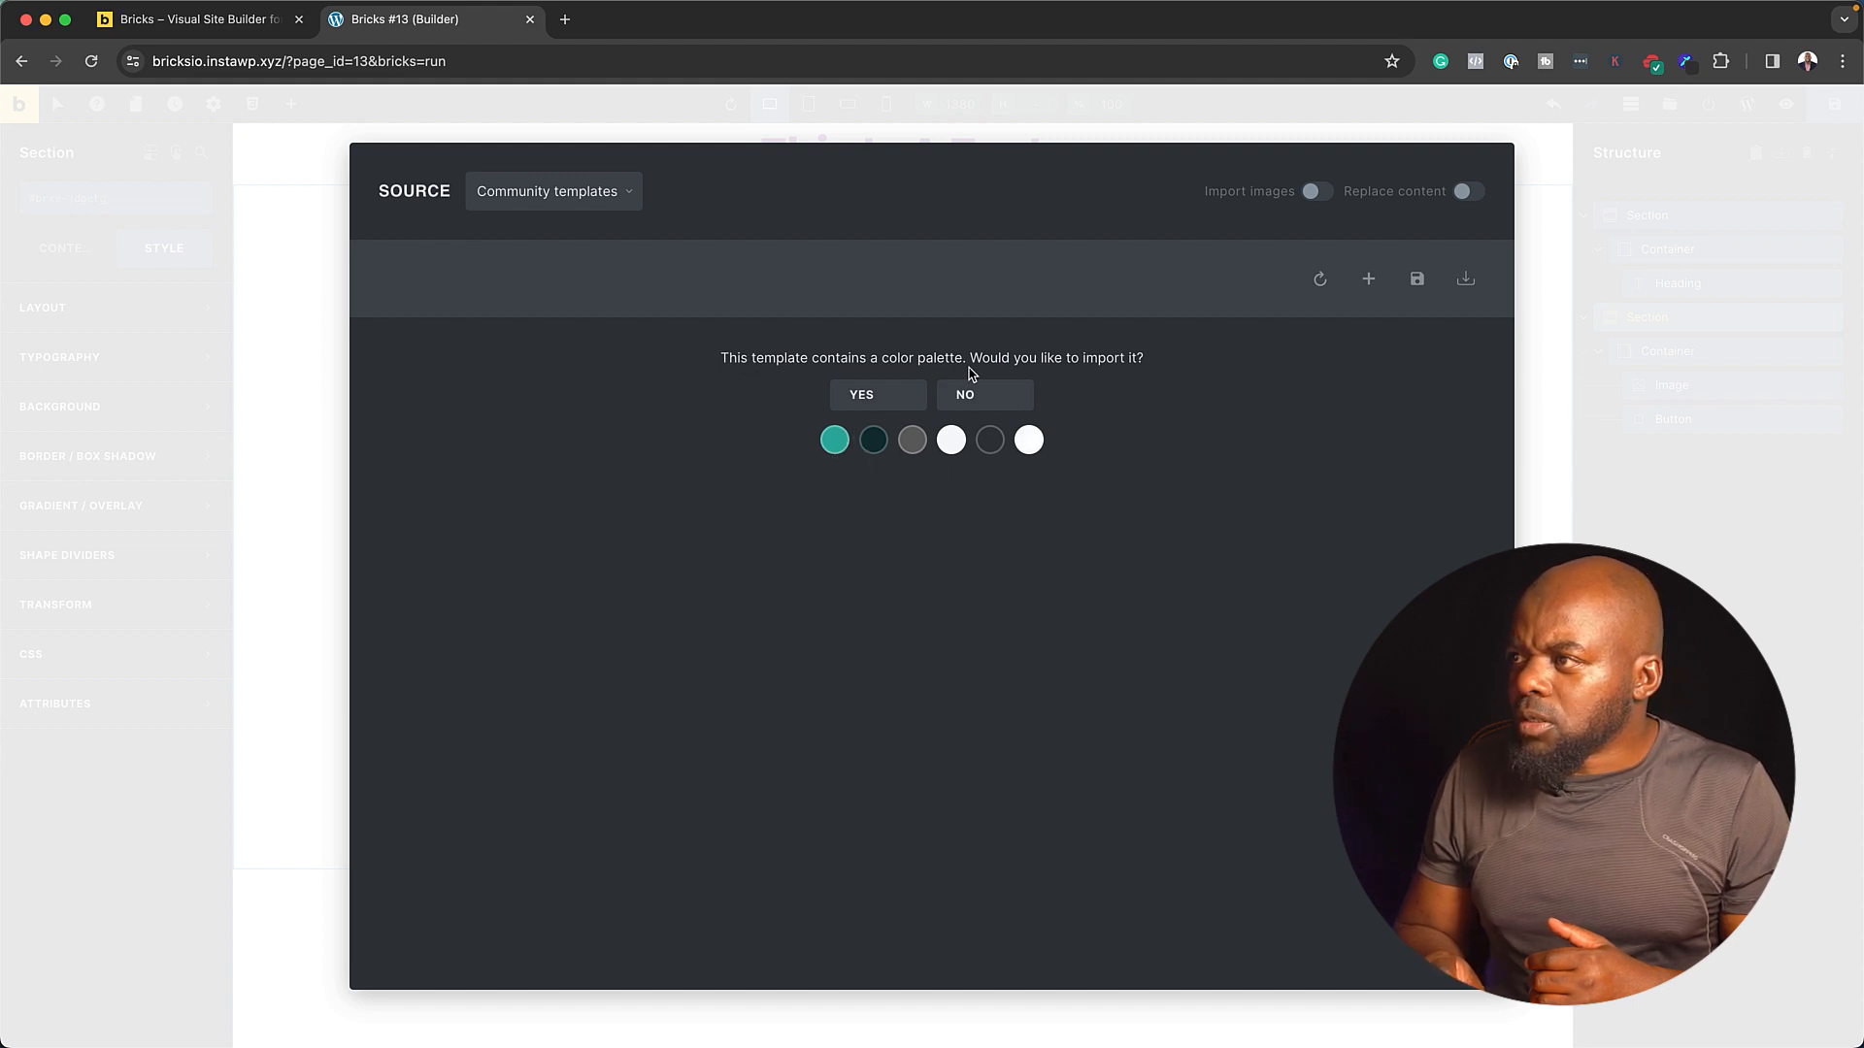
pyautogui.click(1012, 396)
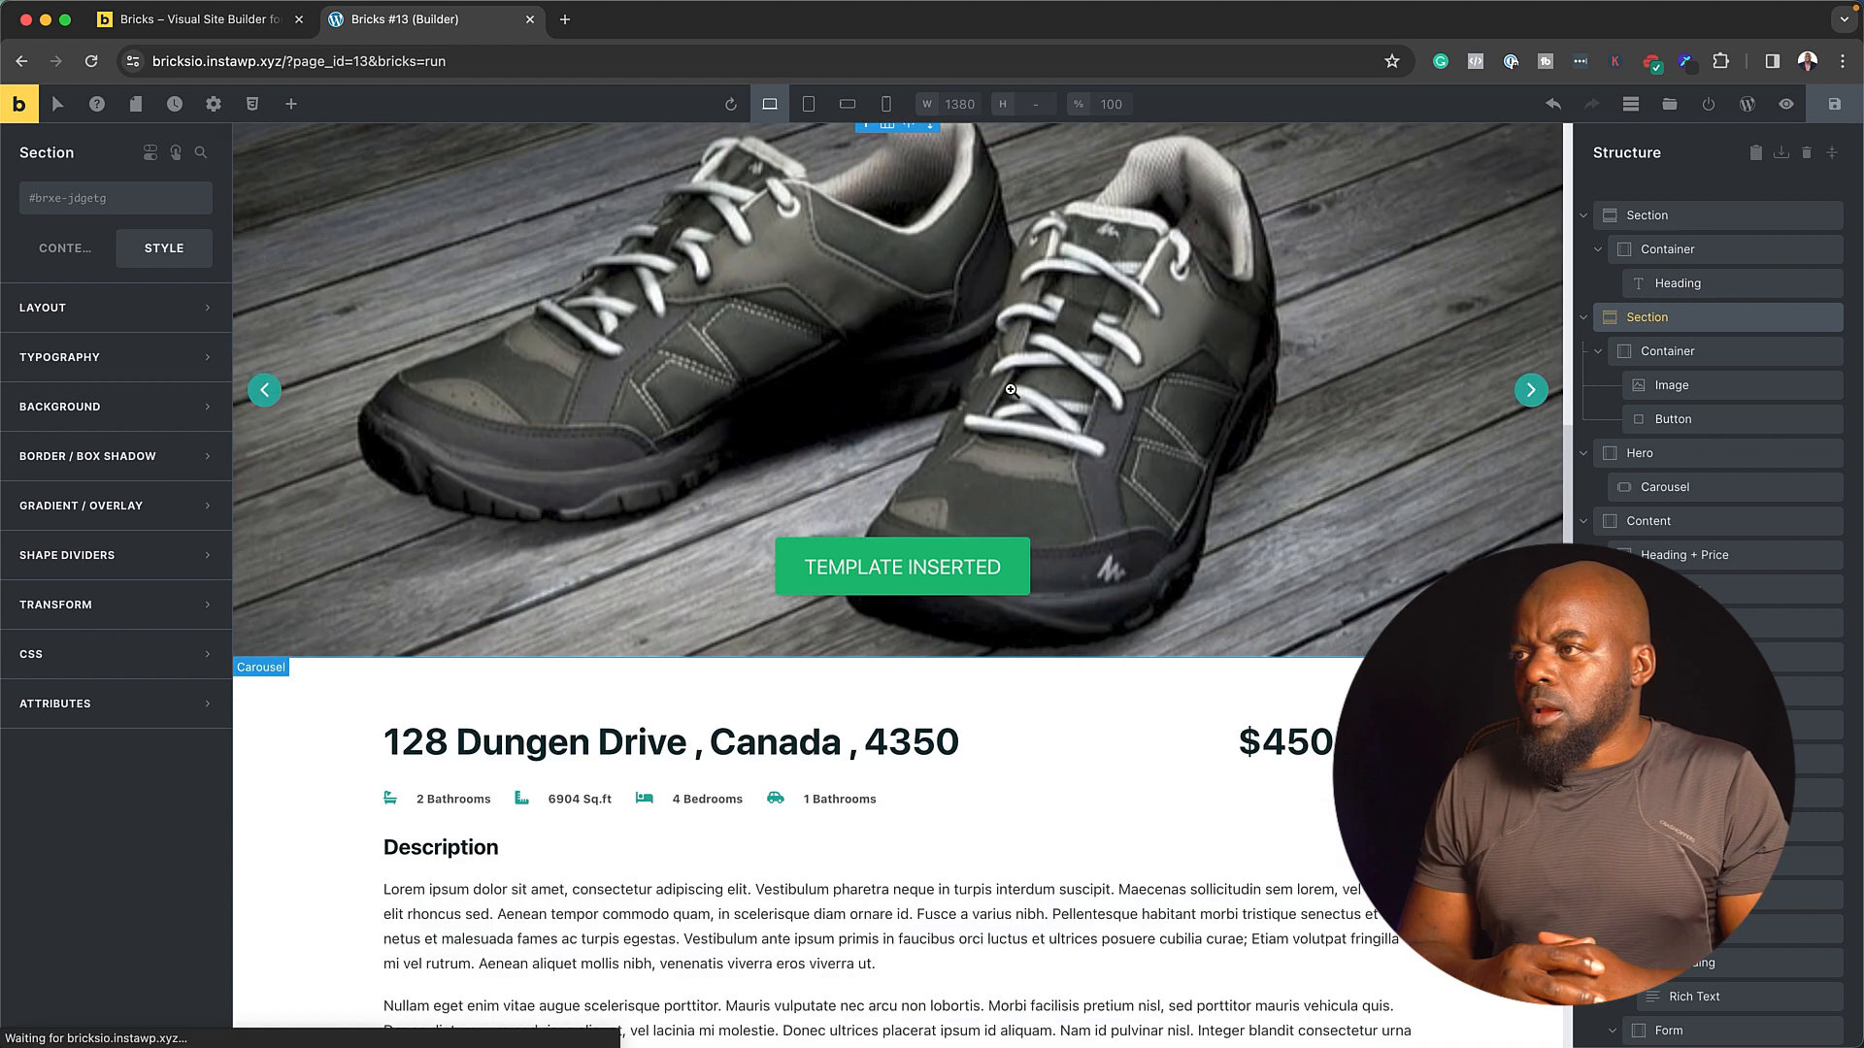
# - Delete the section above the inserted template that holds the purple shoe image and the button
pyautogui.scroll(5, 1089, 512)
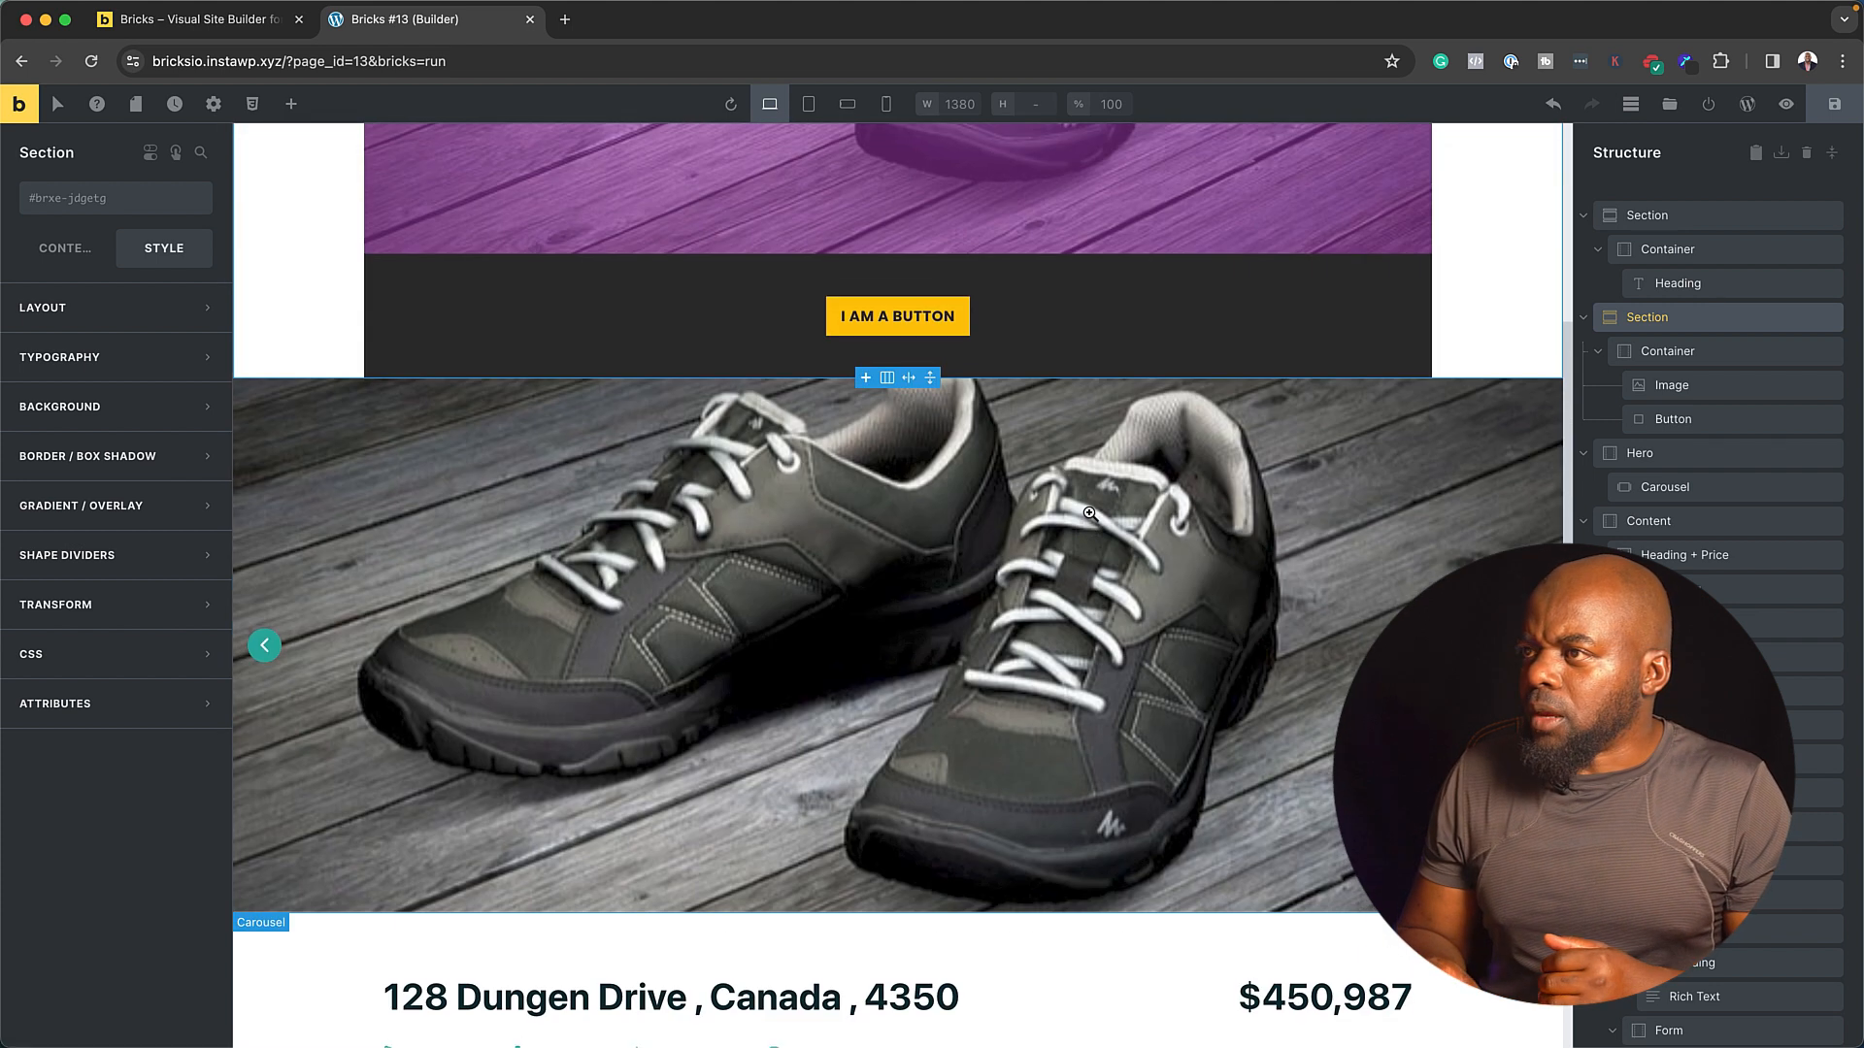
pyautogui.scroll(7, 1089, 512)
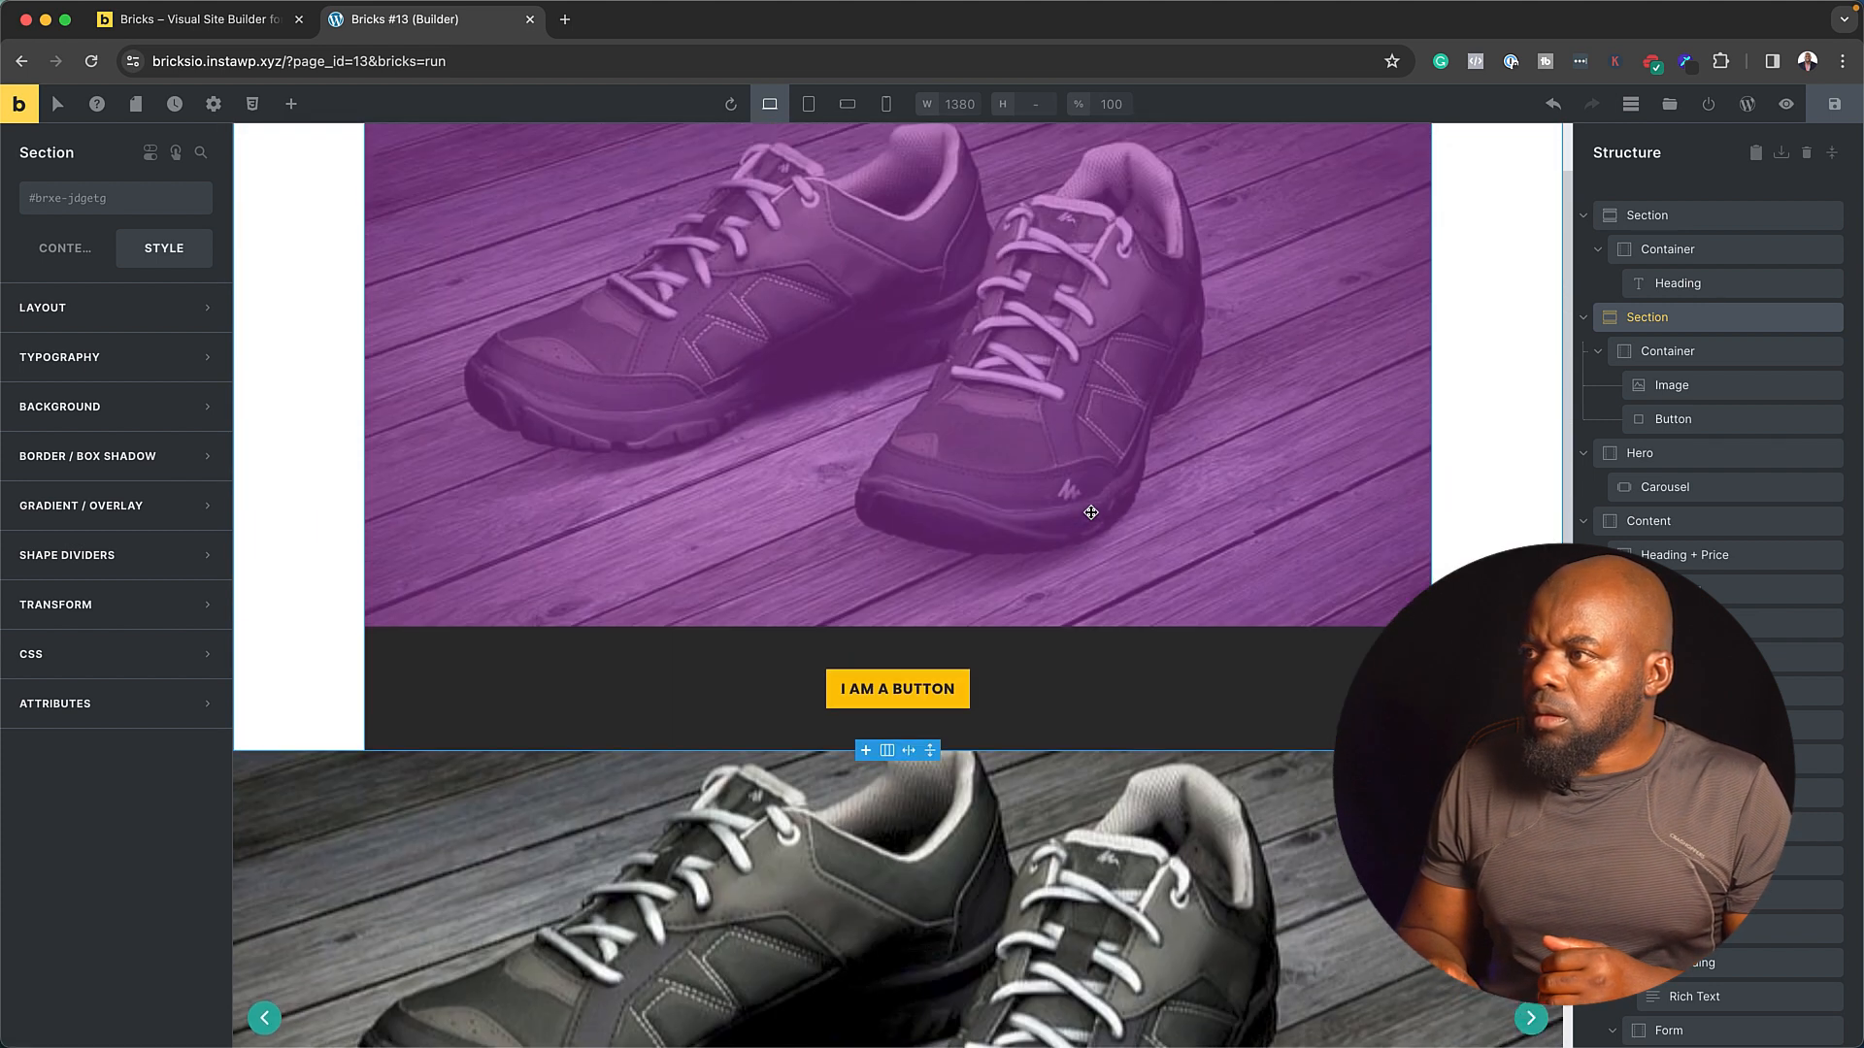
pyautogui.scroll(-13, 1091, 512)
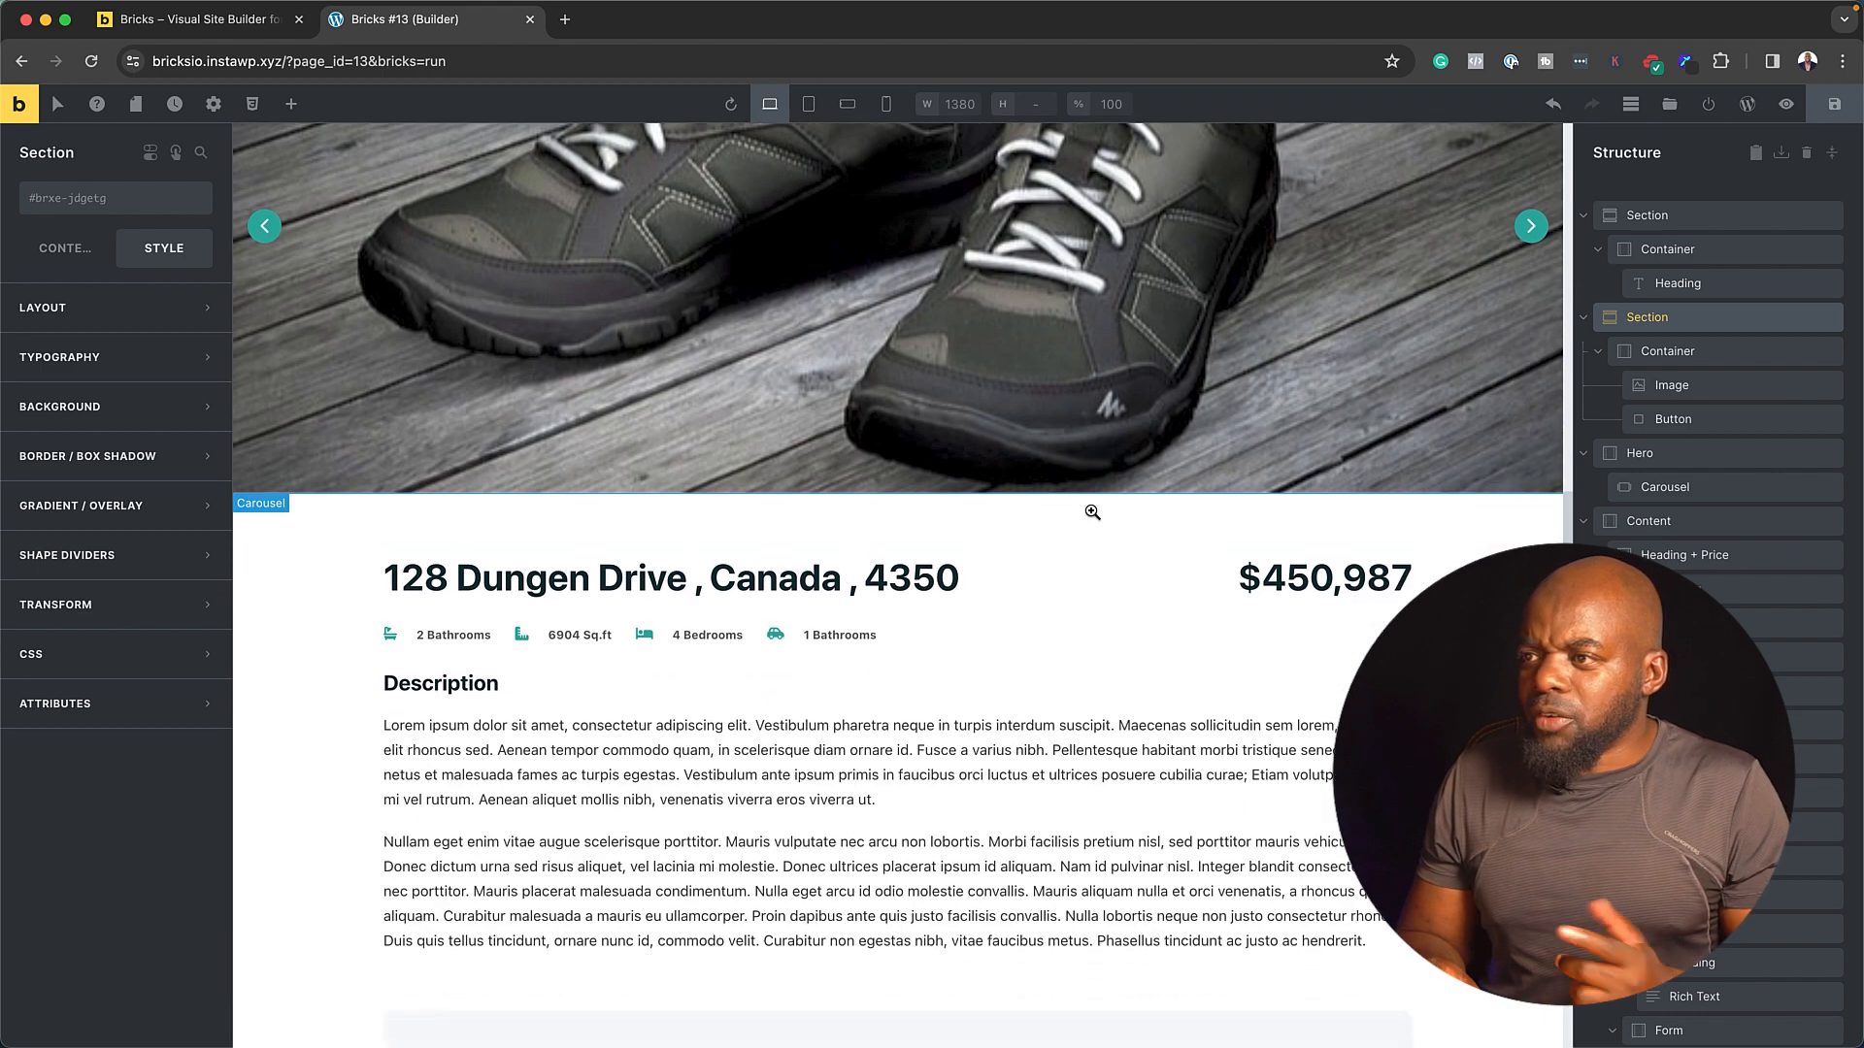
pyautogui.scroll(-8, 1092, 511)
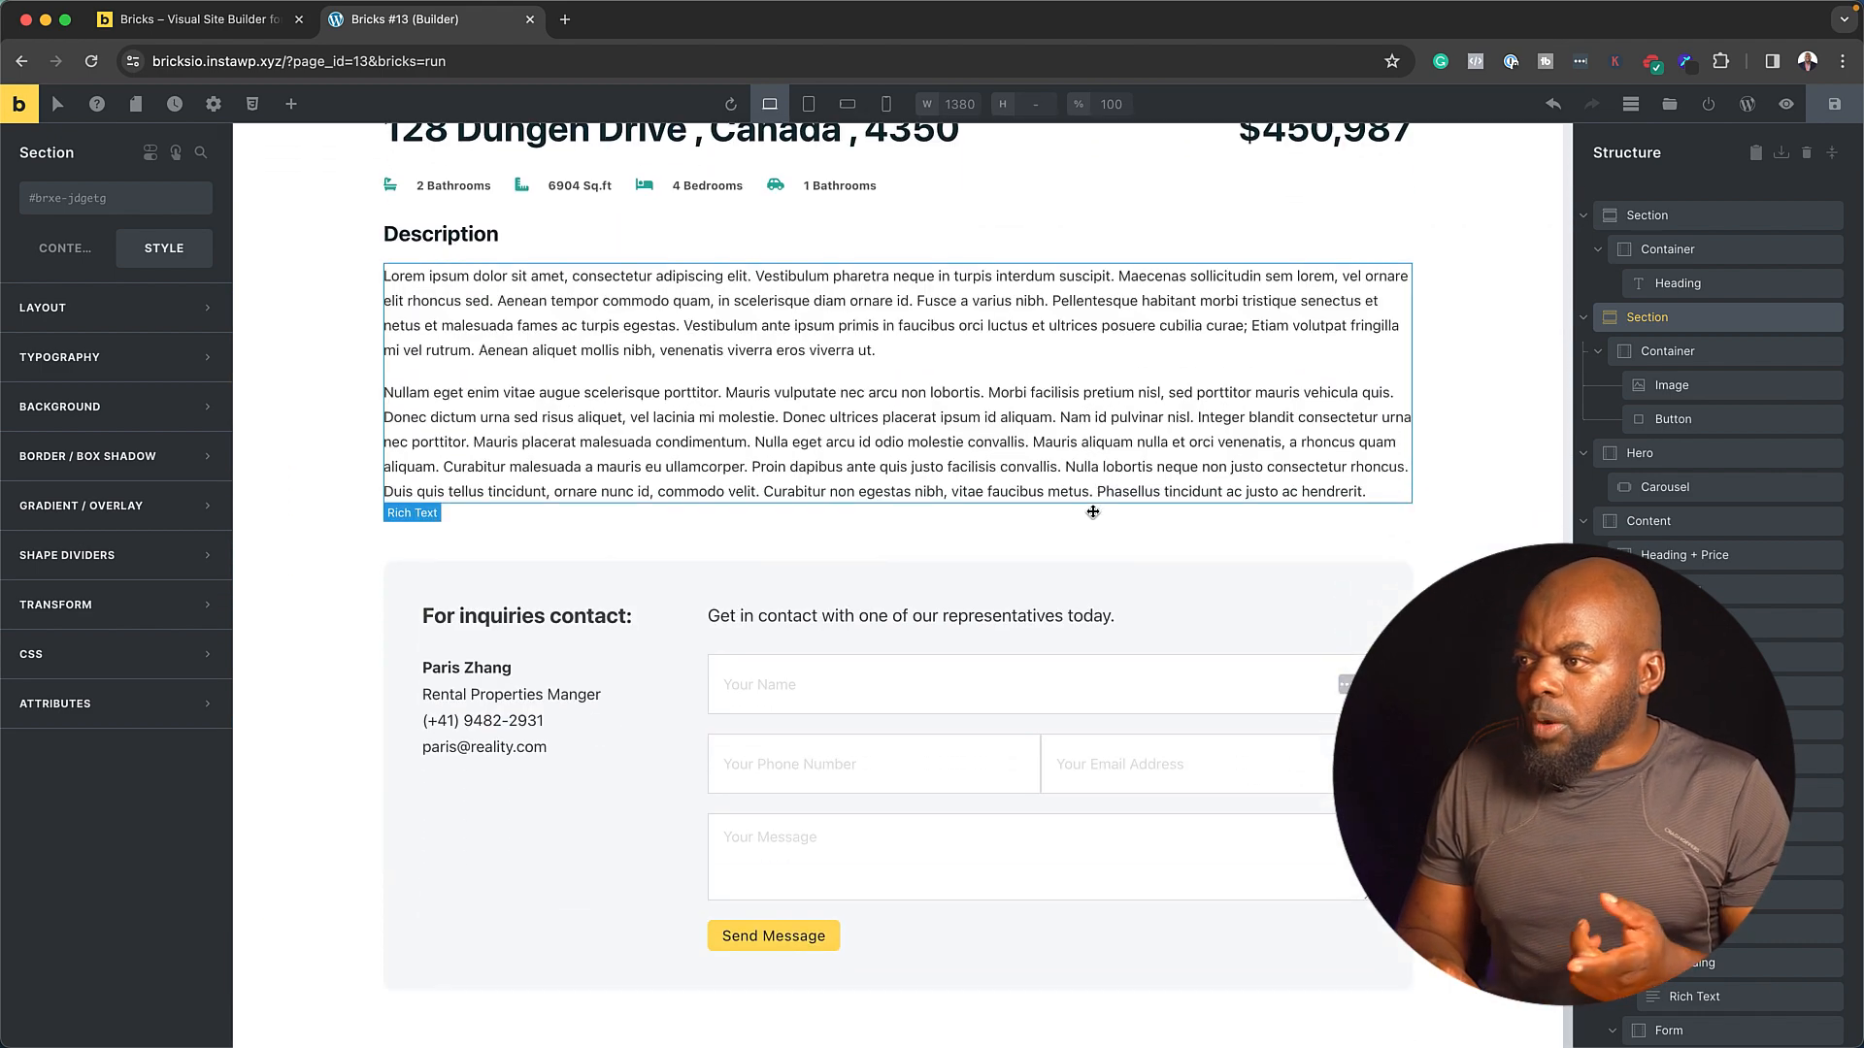
pyautogui.scroll(16, 1092, 511)
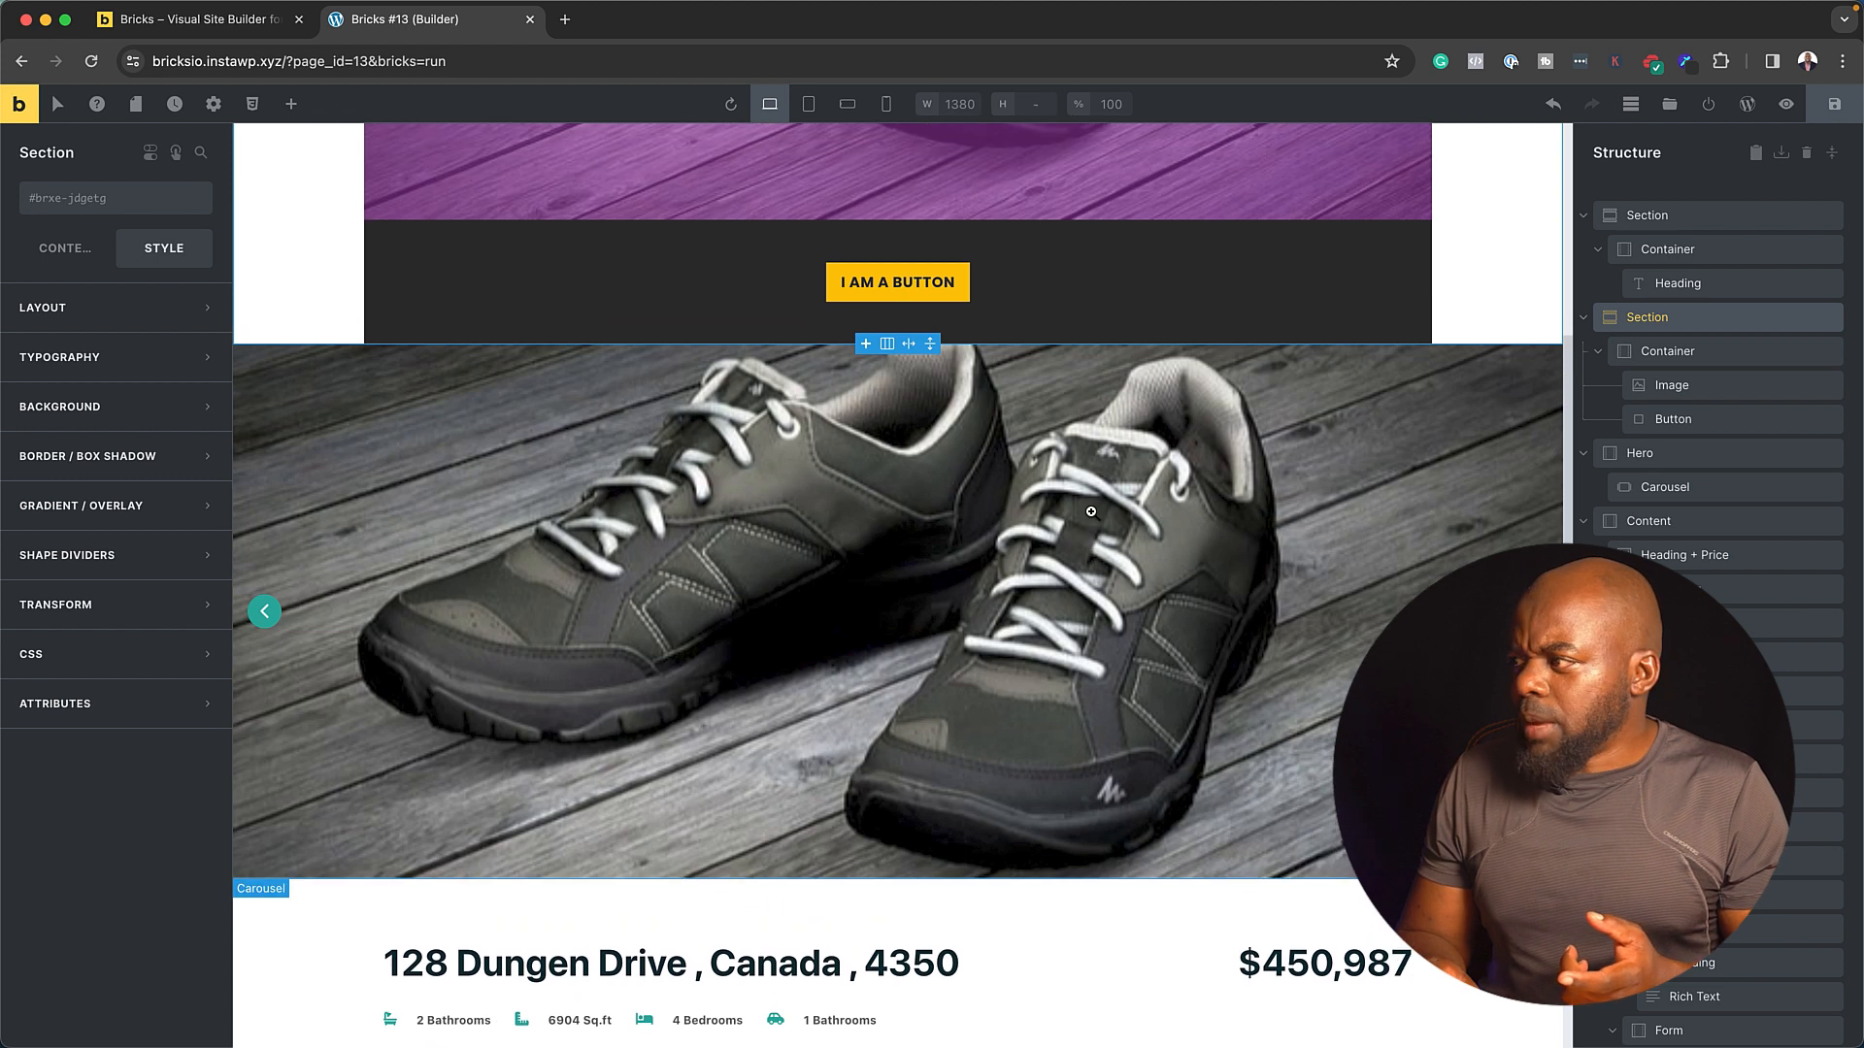
pyautogui.scroll(10, 1025, 480)
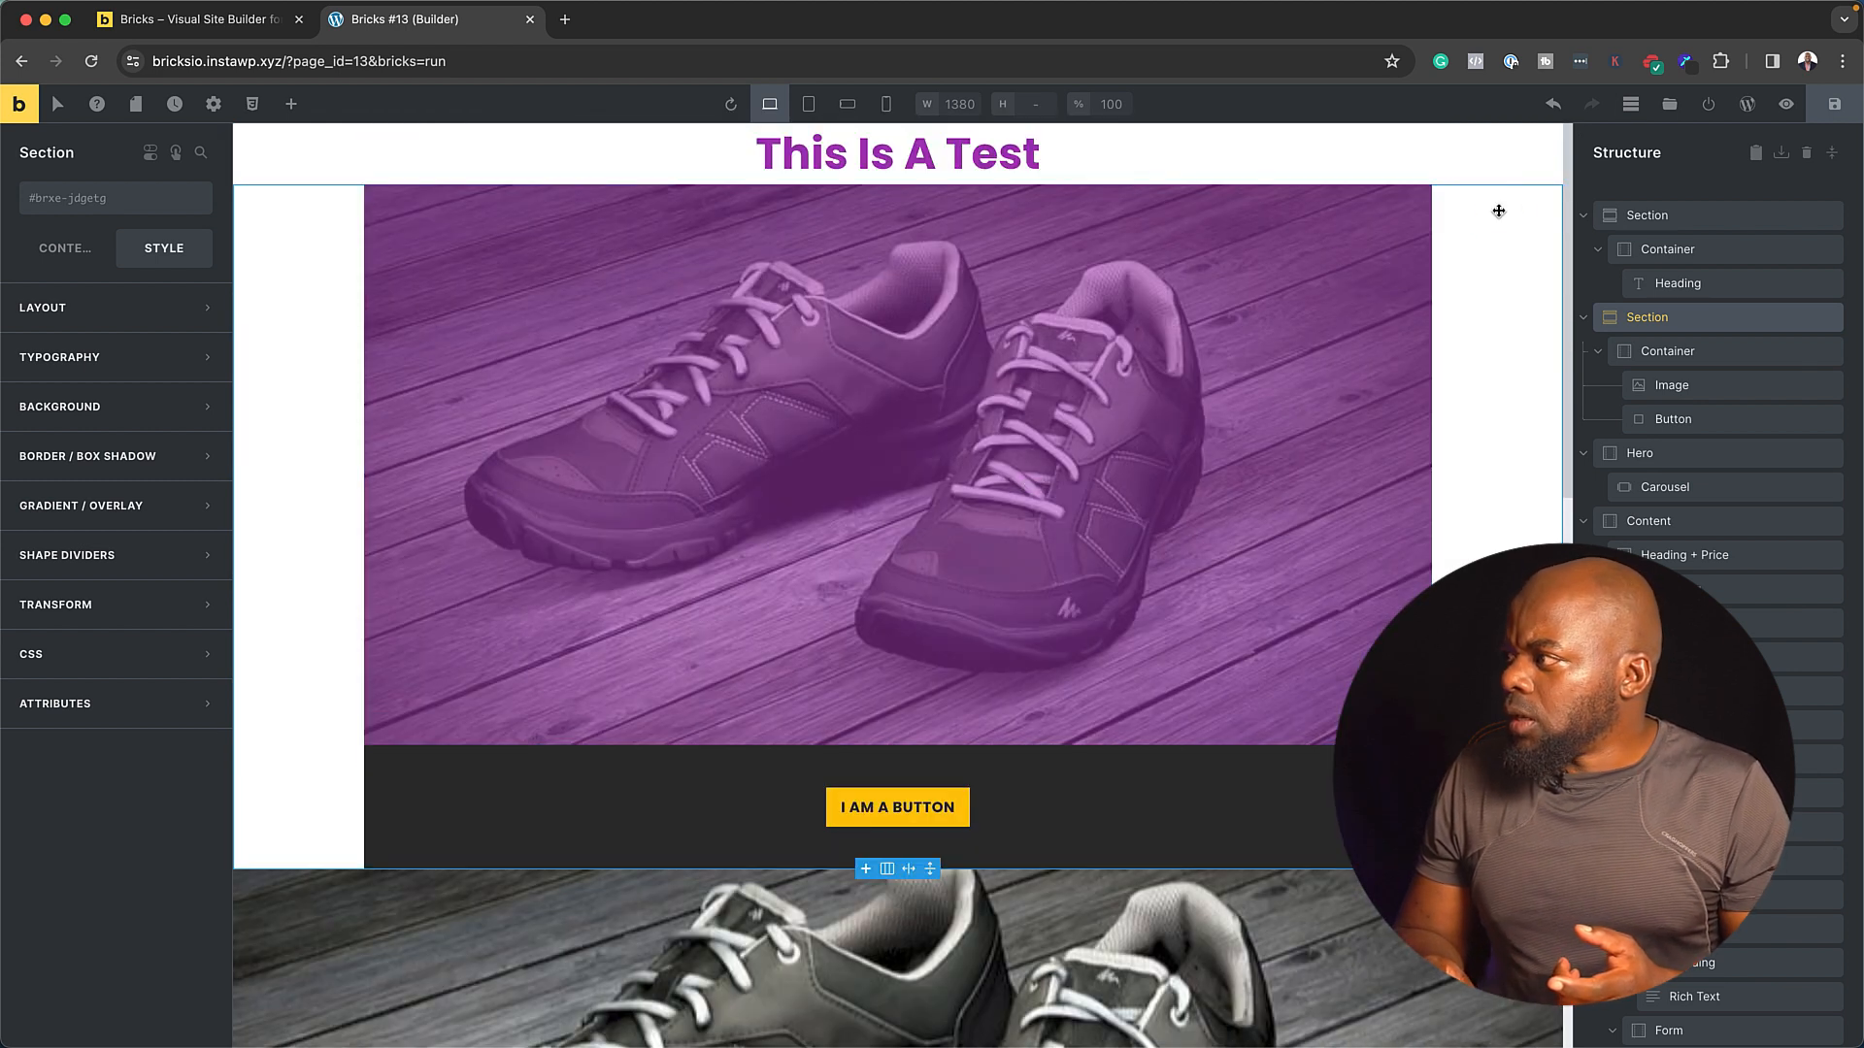
pyautogui.rightClick(1766, 316)
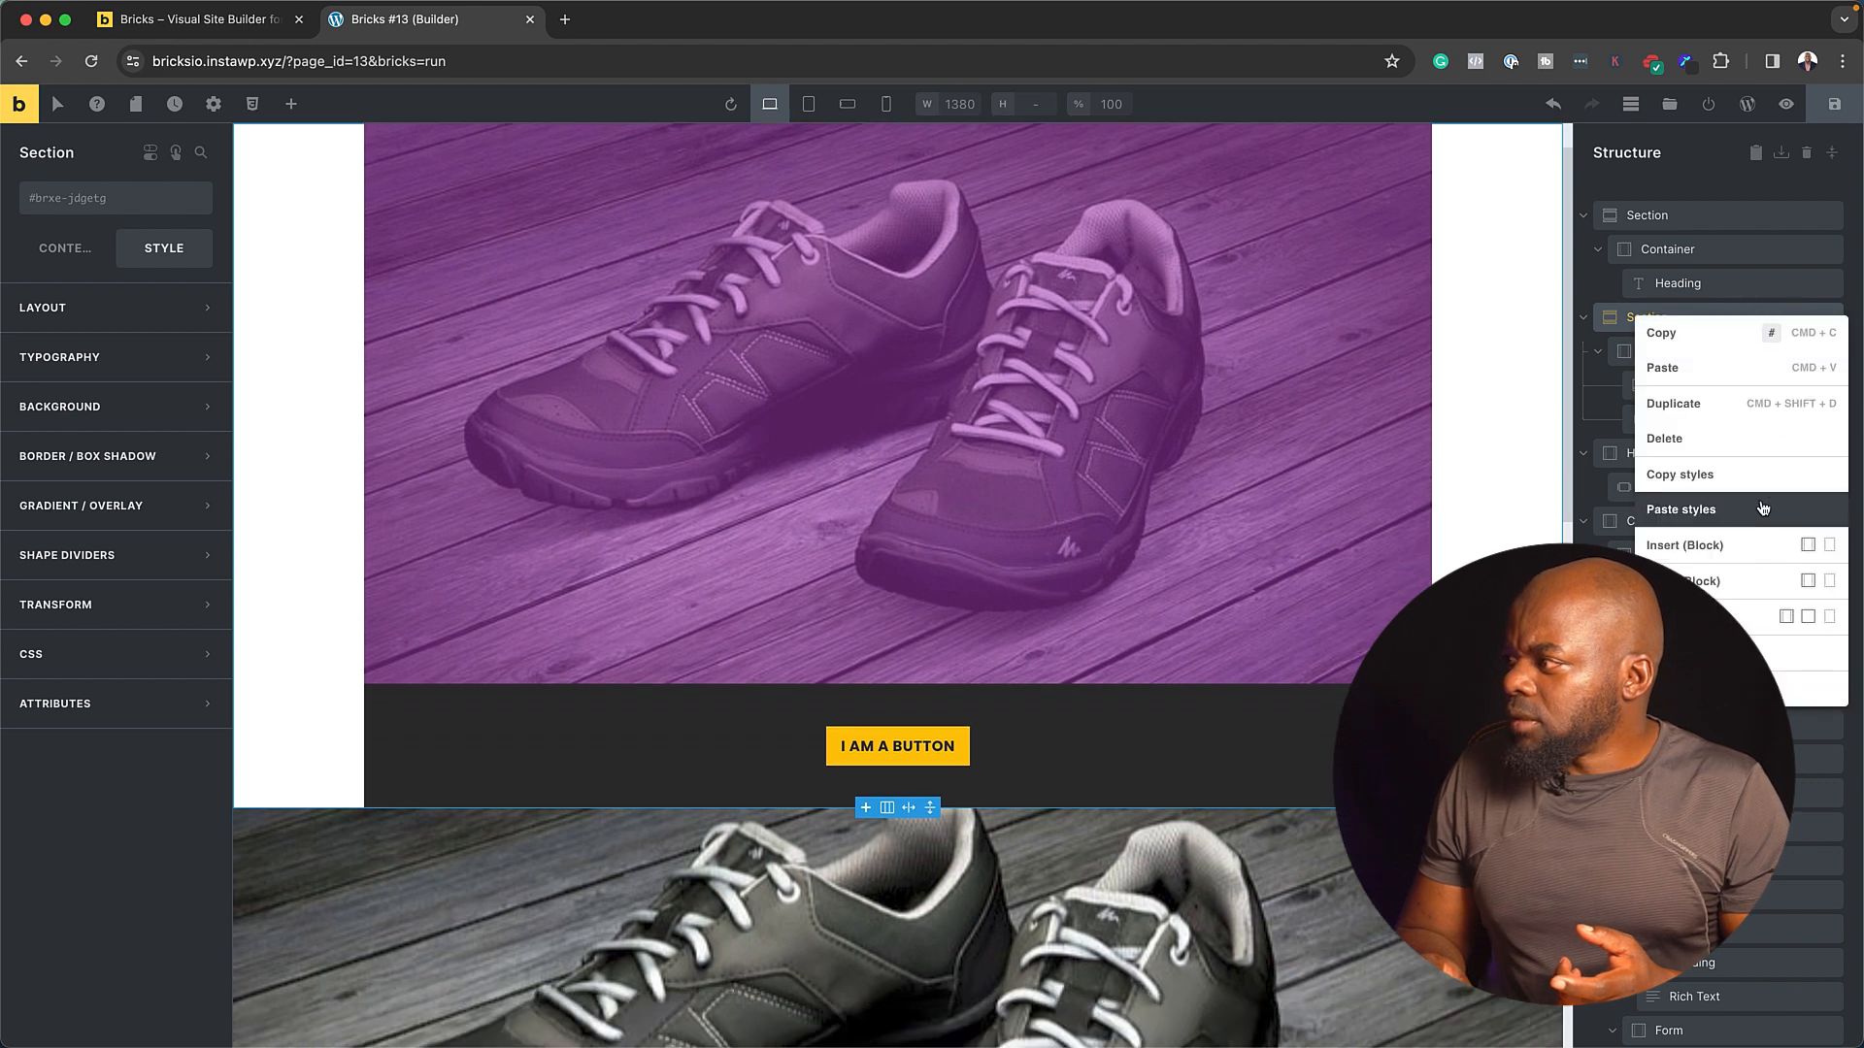
pyautogui.click(1752, 445)
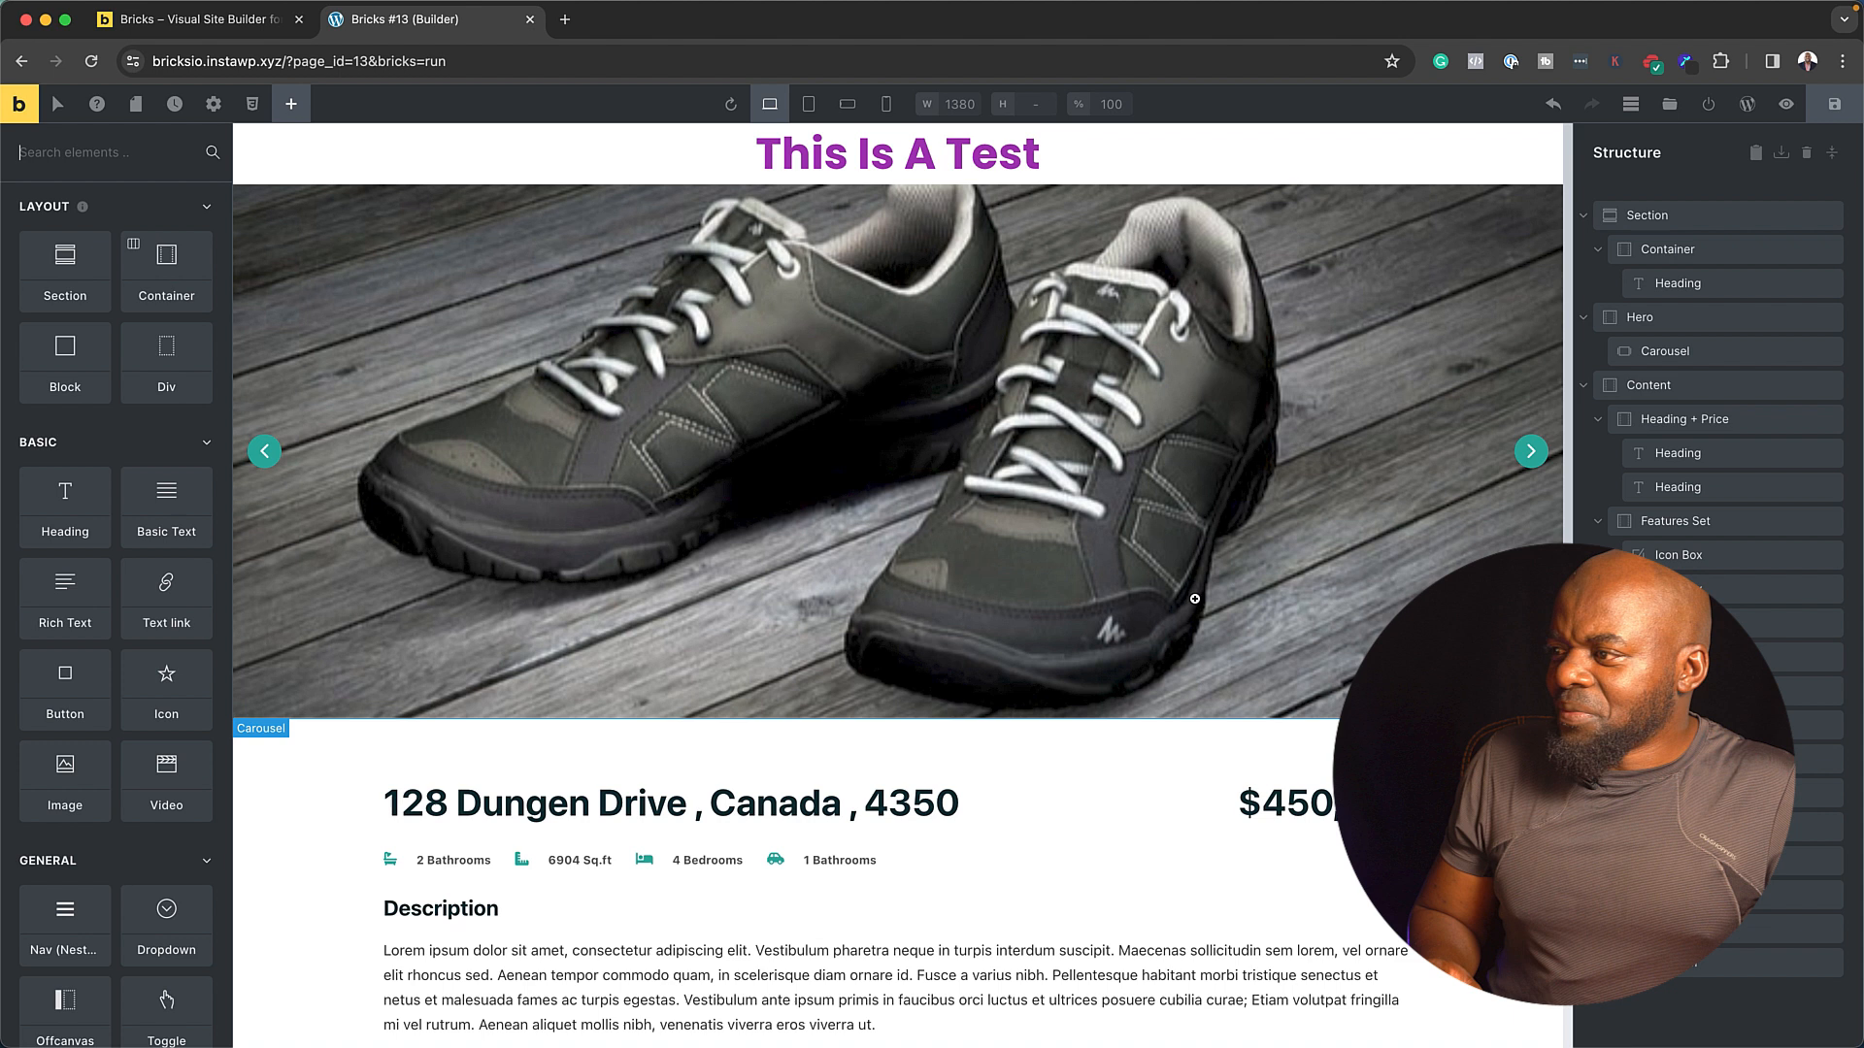
# - Delete the container holding the "This Is A Test" heading and look over the remaining template content
pyautogui.scroll(-1, 727, 738)
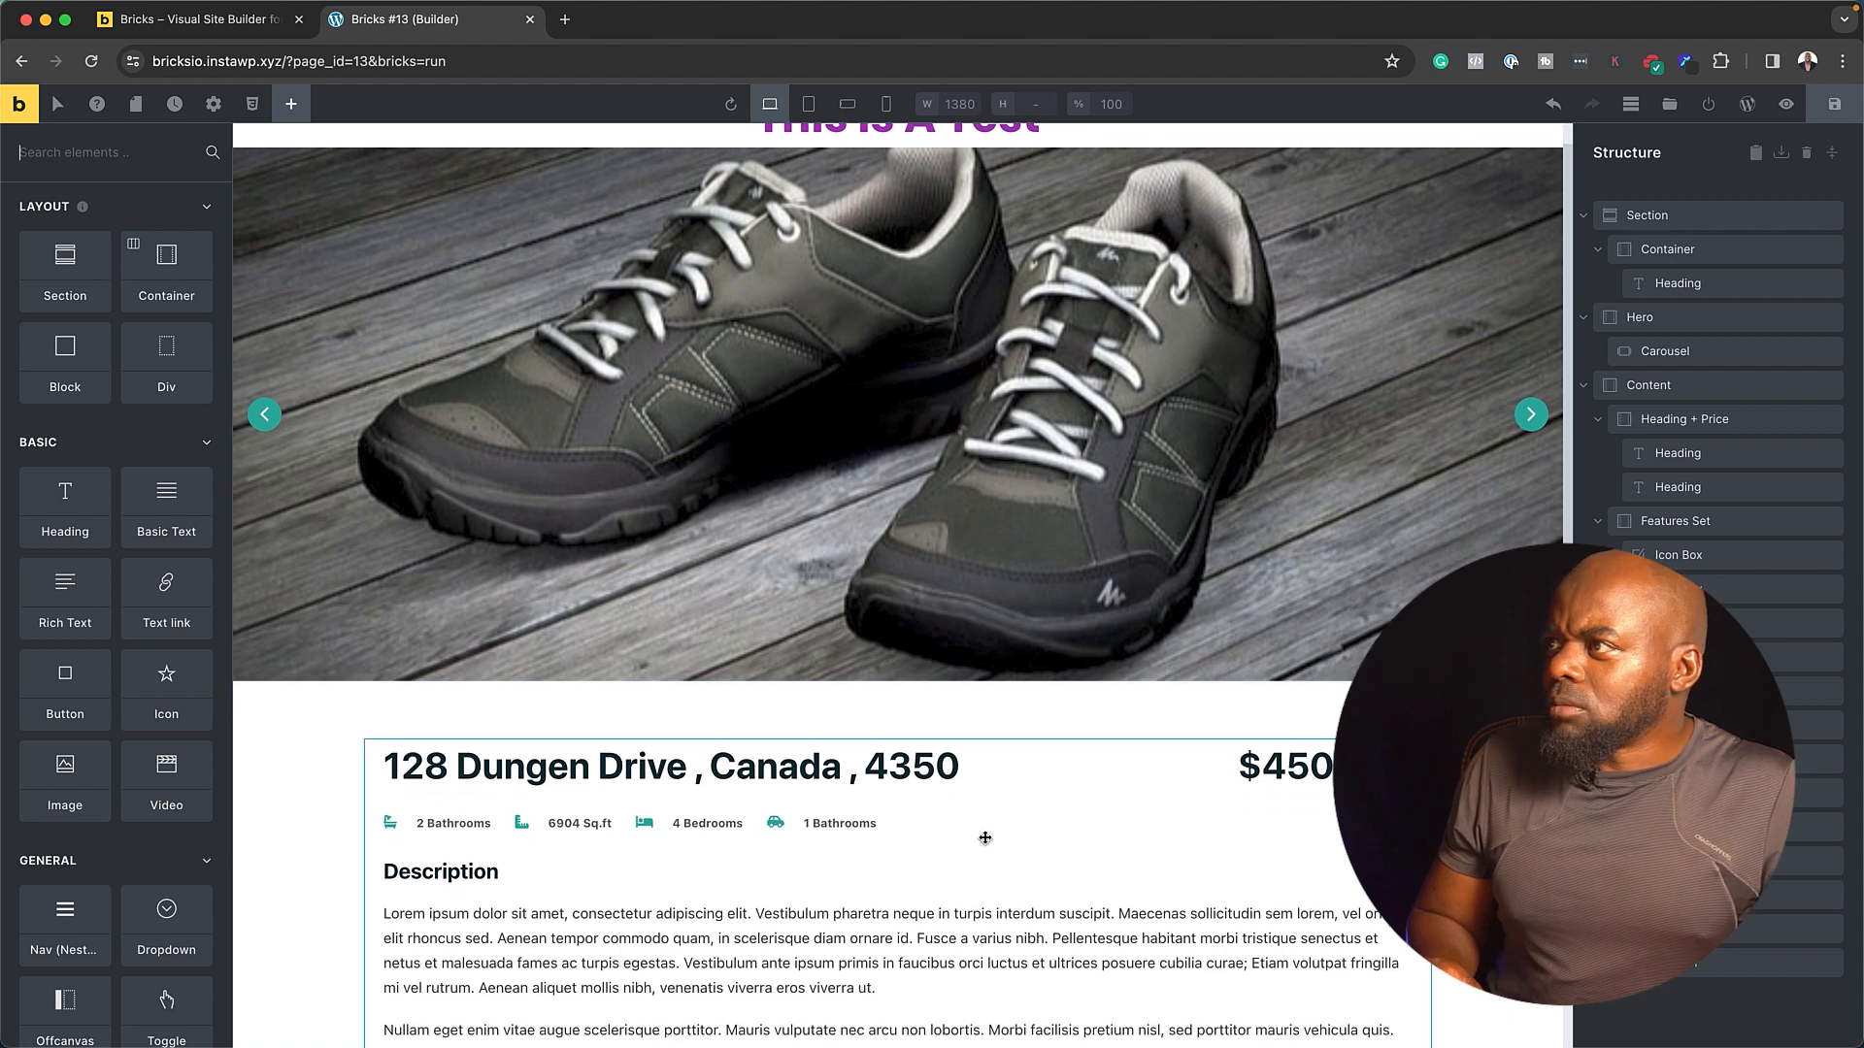
pyautogui.scroll(1, 985, 838)
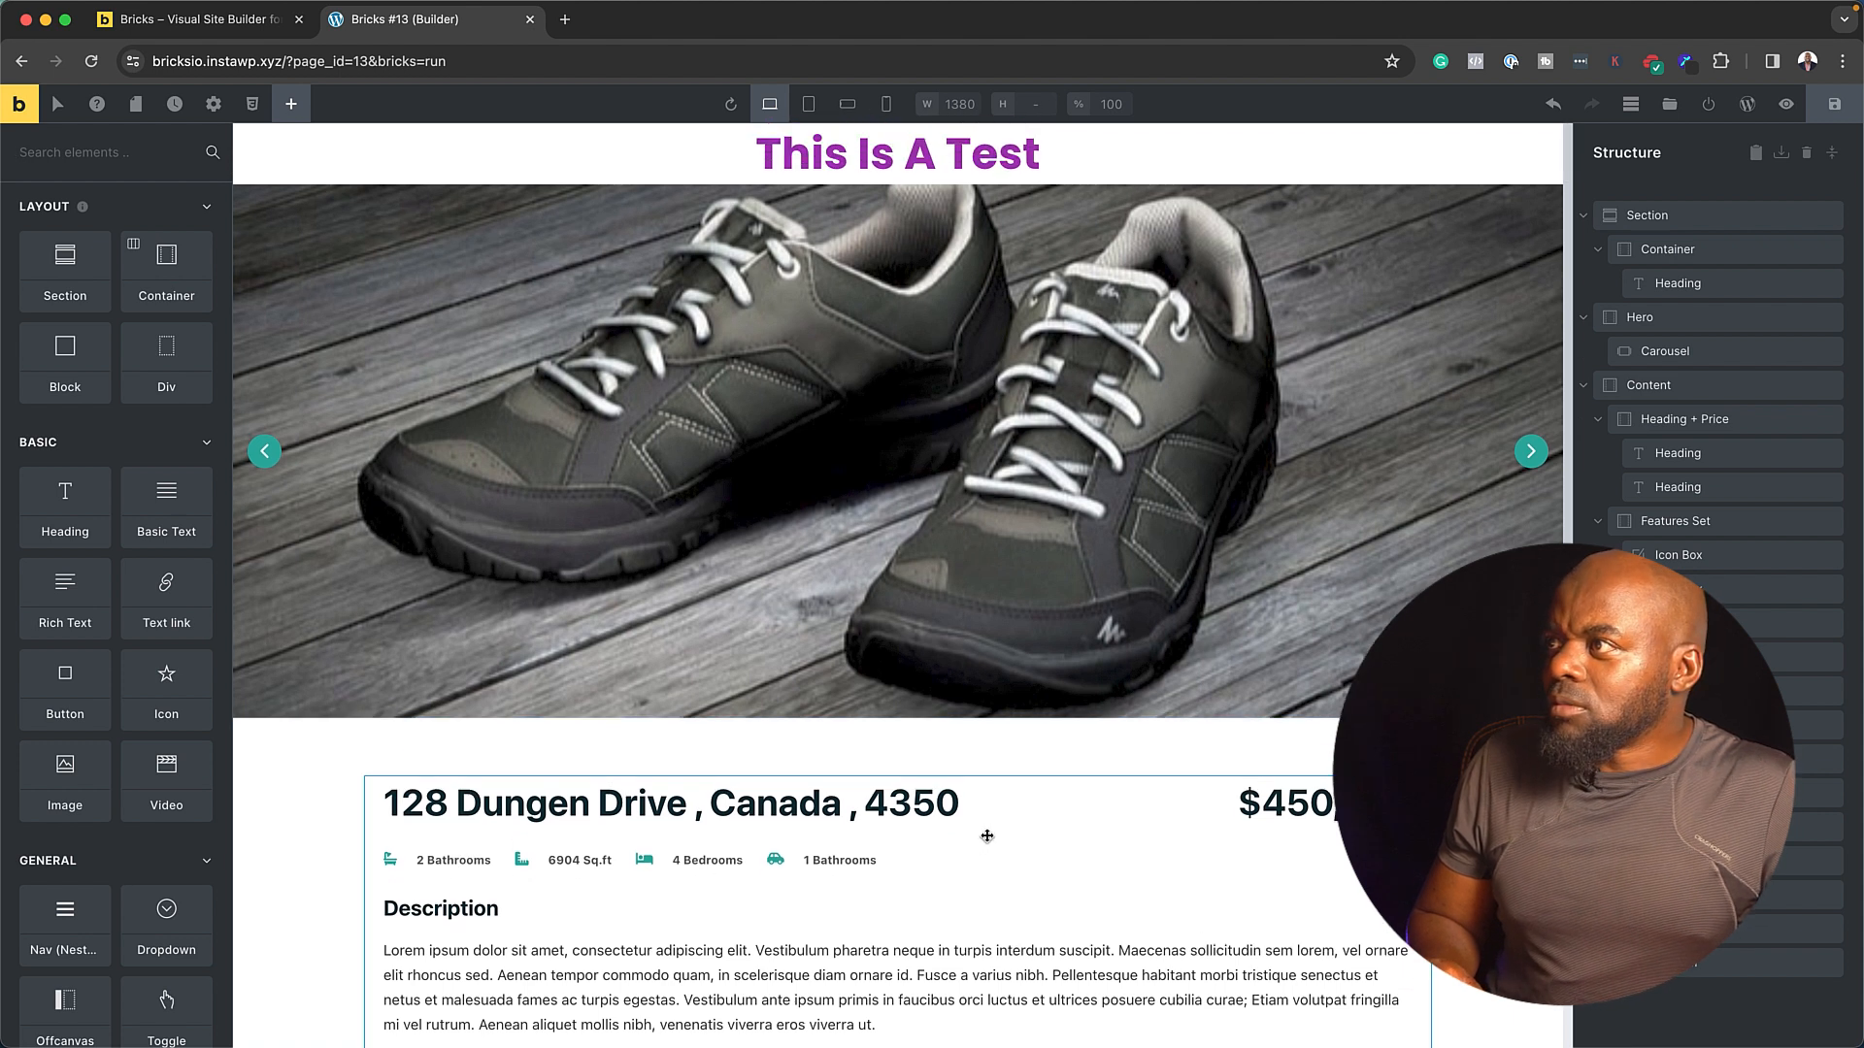
pyautogui.click(1299, 150)
pyautogui.rightClick(1300, 150)
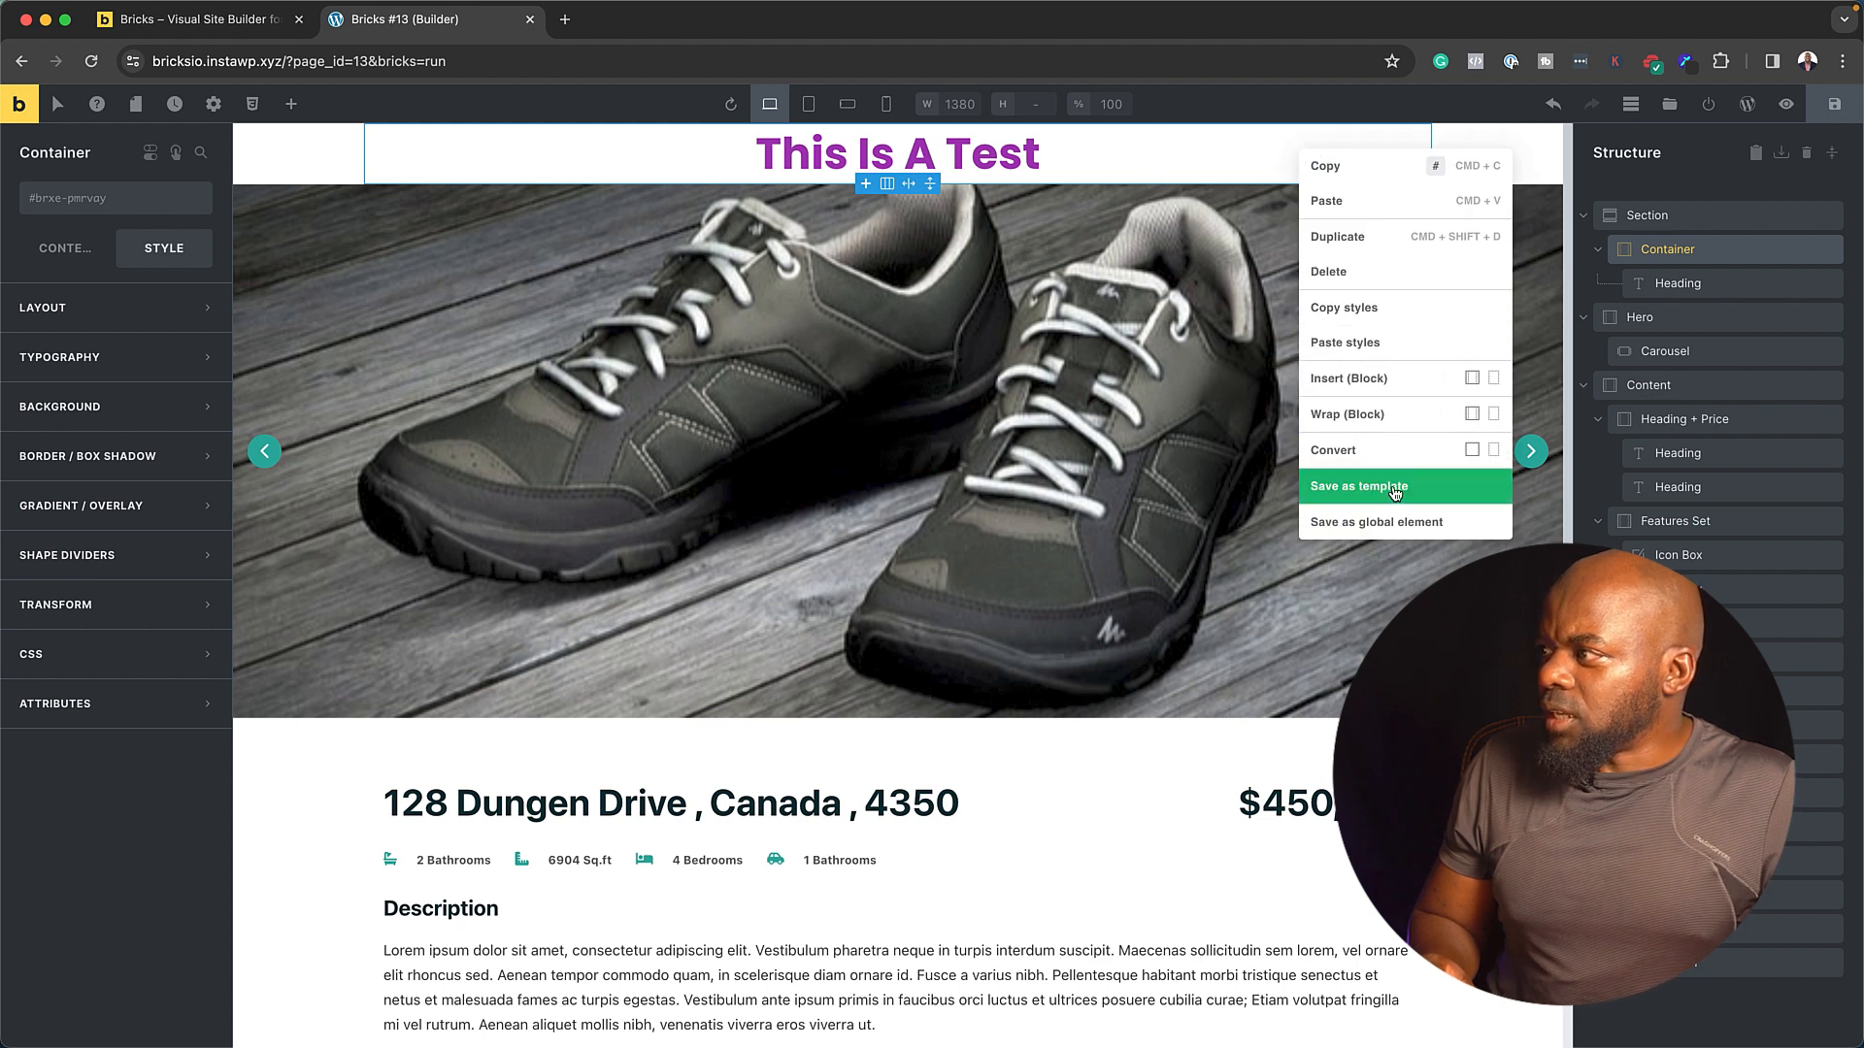
pyautogui.click(1393, 283)
pyautogui.scroll(-5, 992, 591)
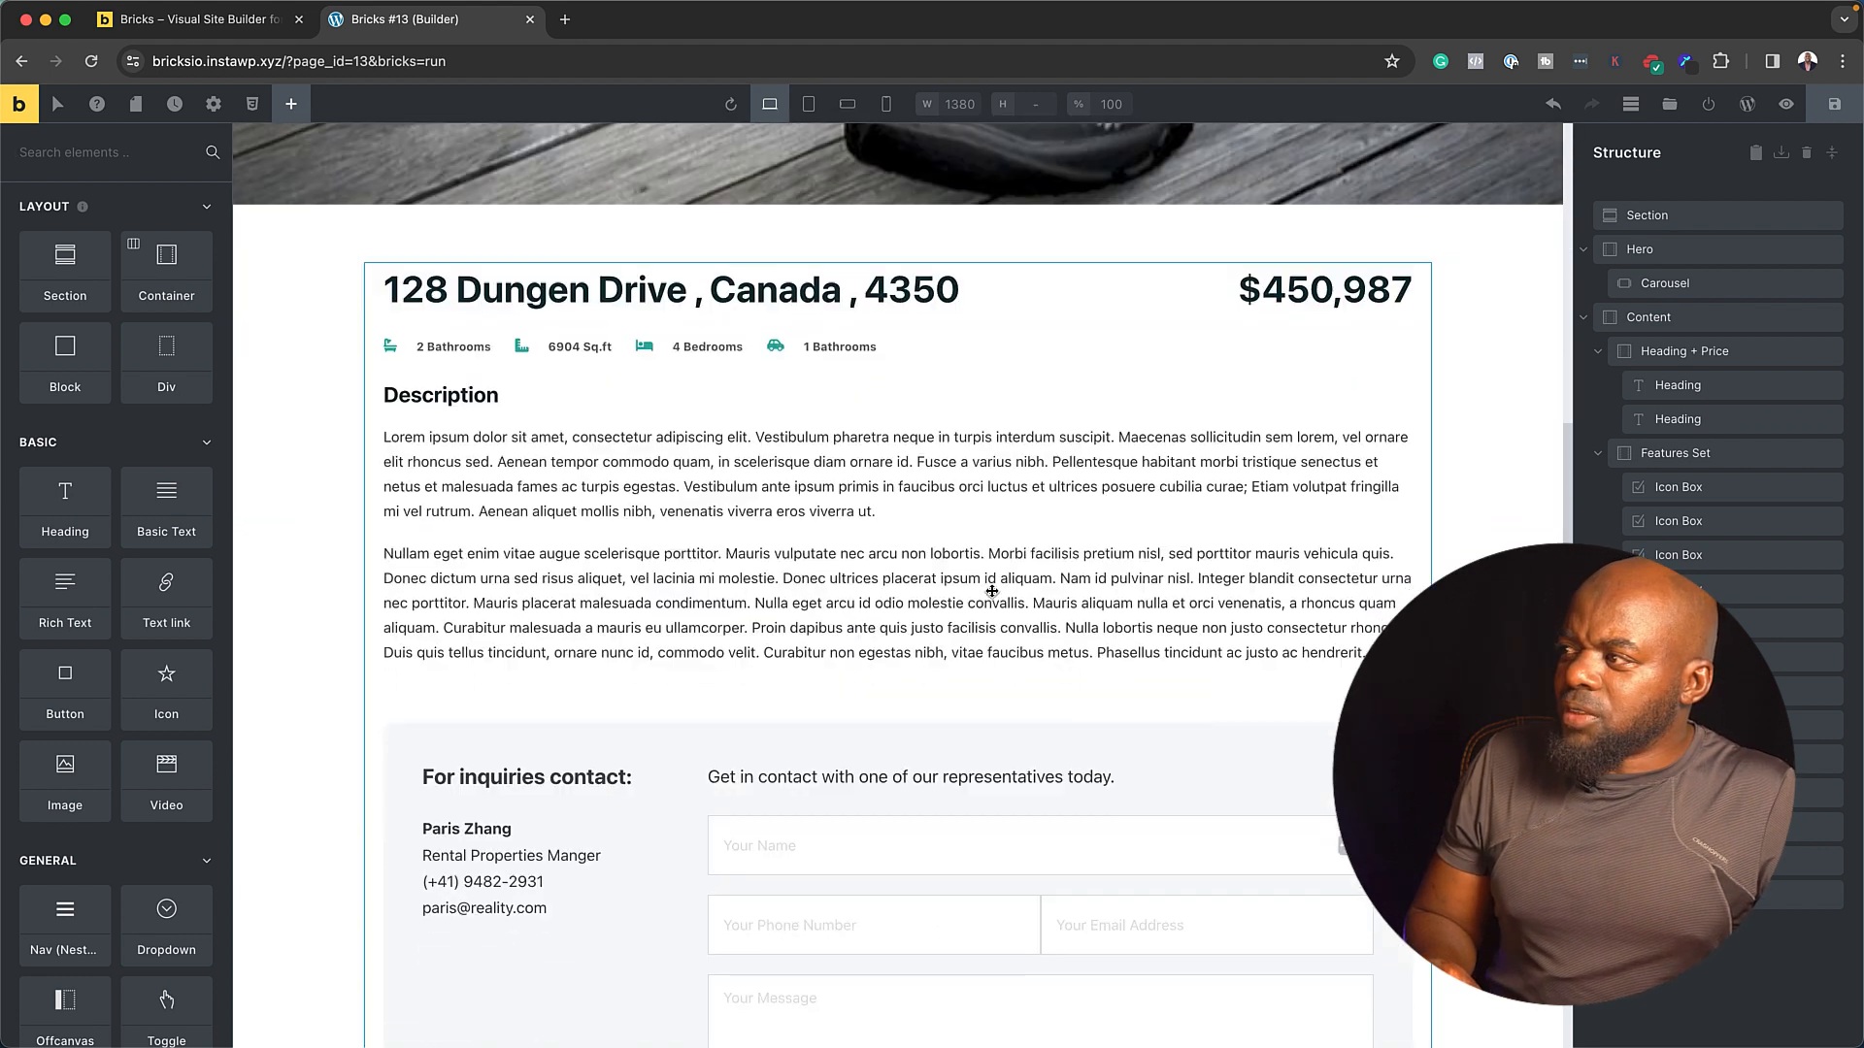
pyautogui.scroll(-2, 992, 591)
pyautogui.scroll(1, 992, 591)
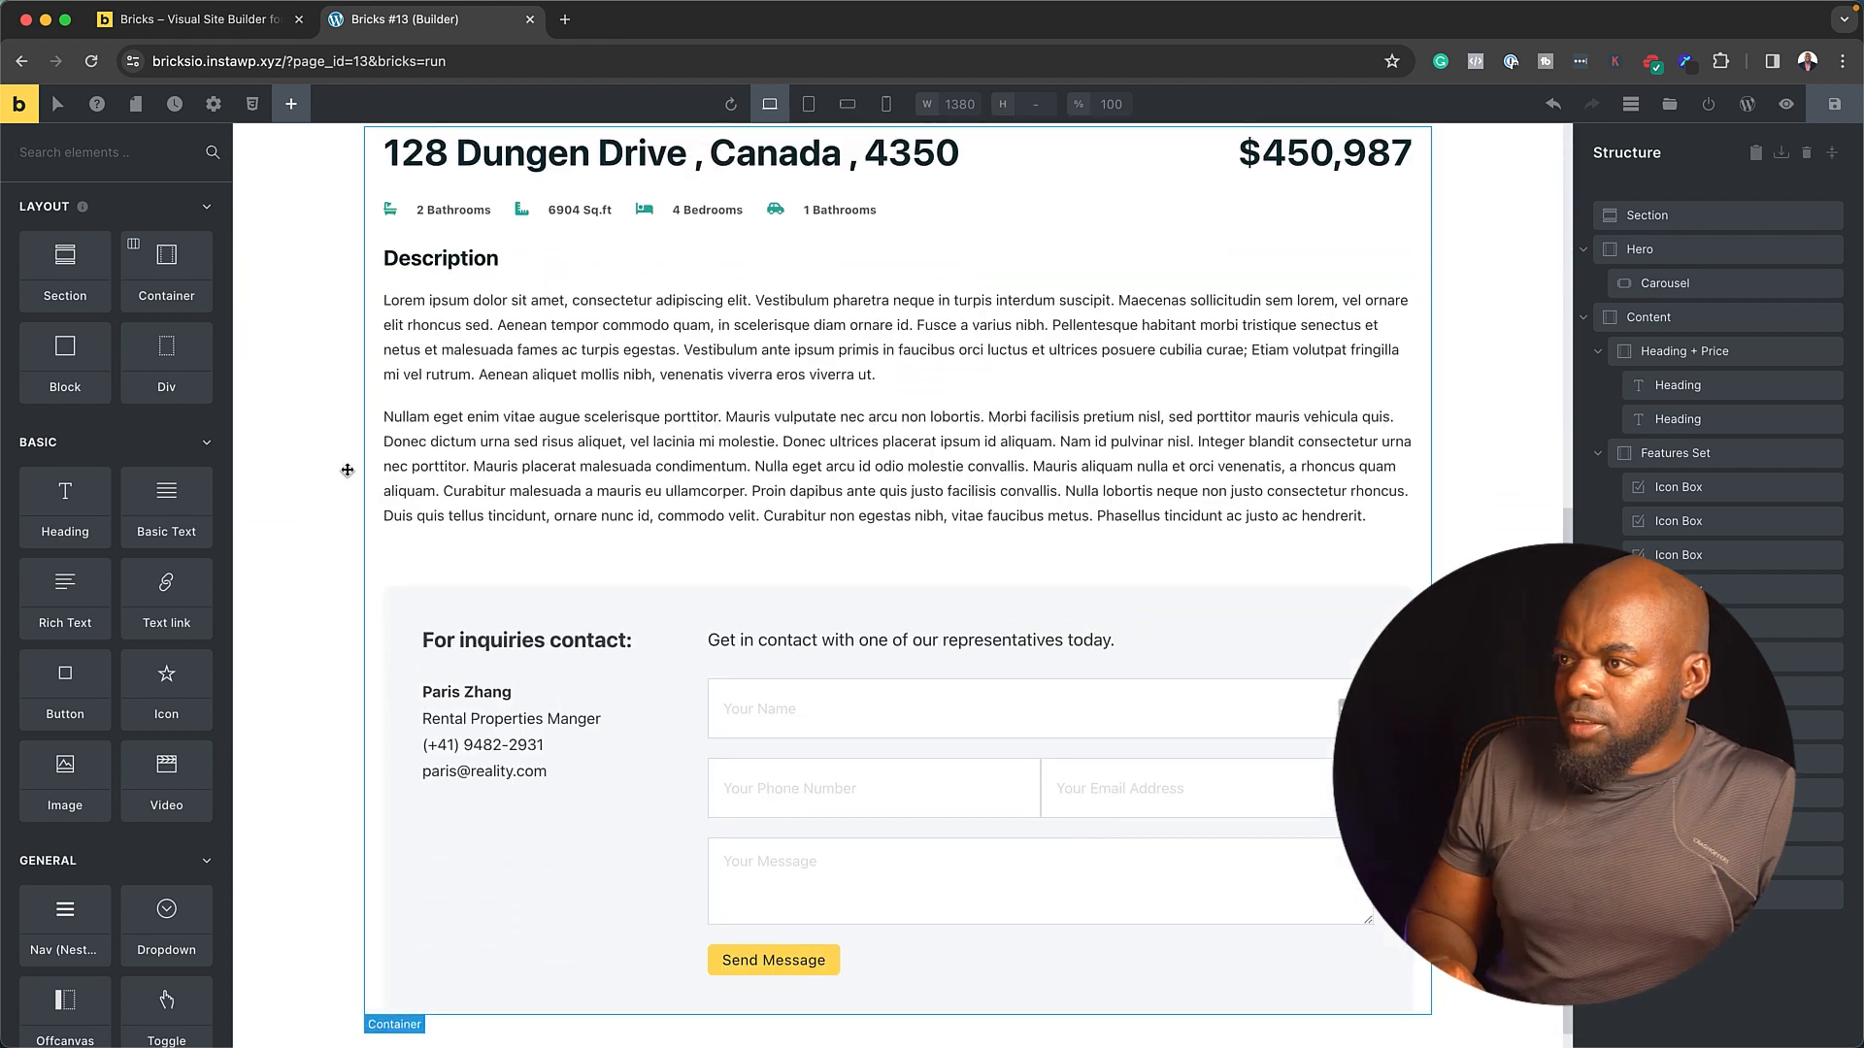
pyautogui.scroll(7, 1204, 408)
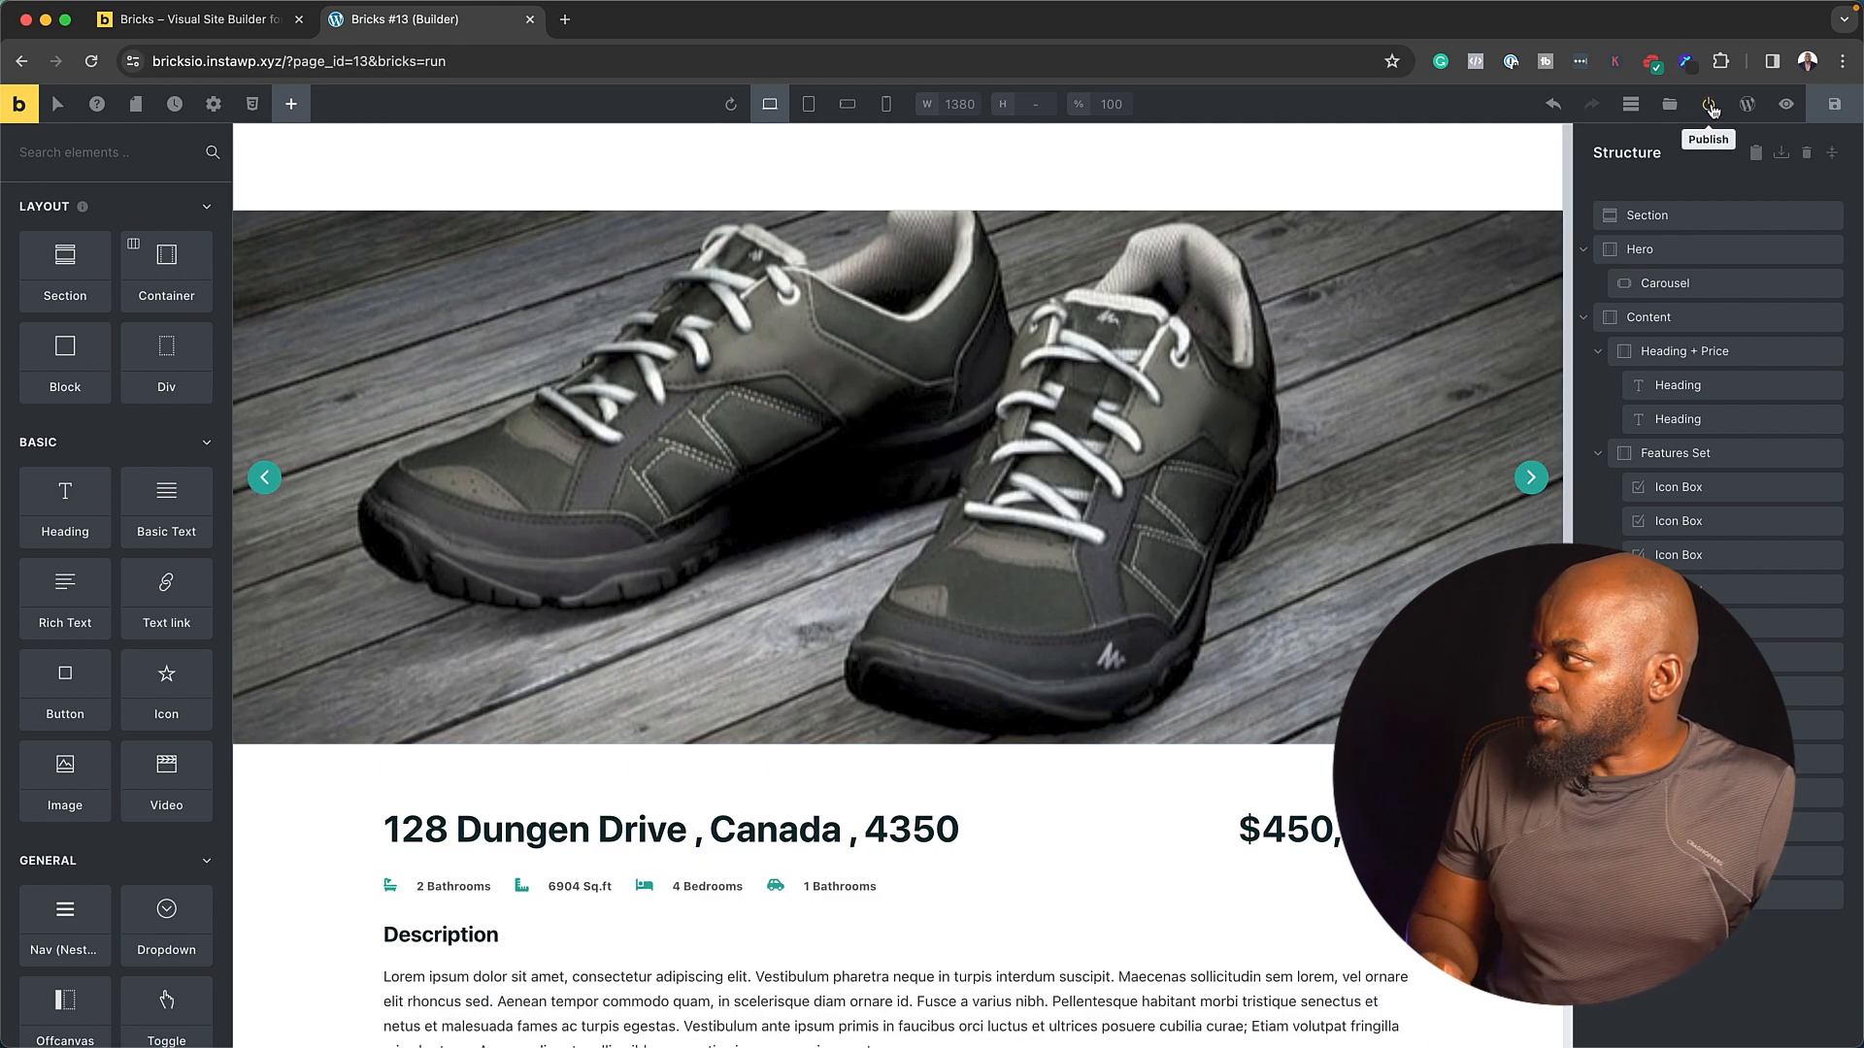
# - Preview the property listing page, look through its content and try the carousel's next arrow, and return to the builder
pyautogui.click(1787, 105)
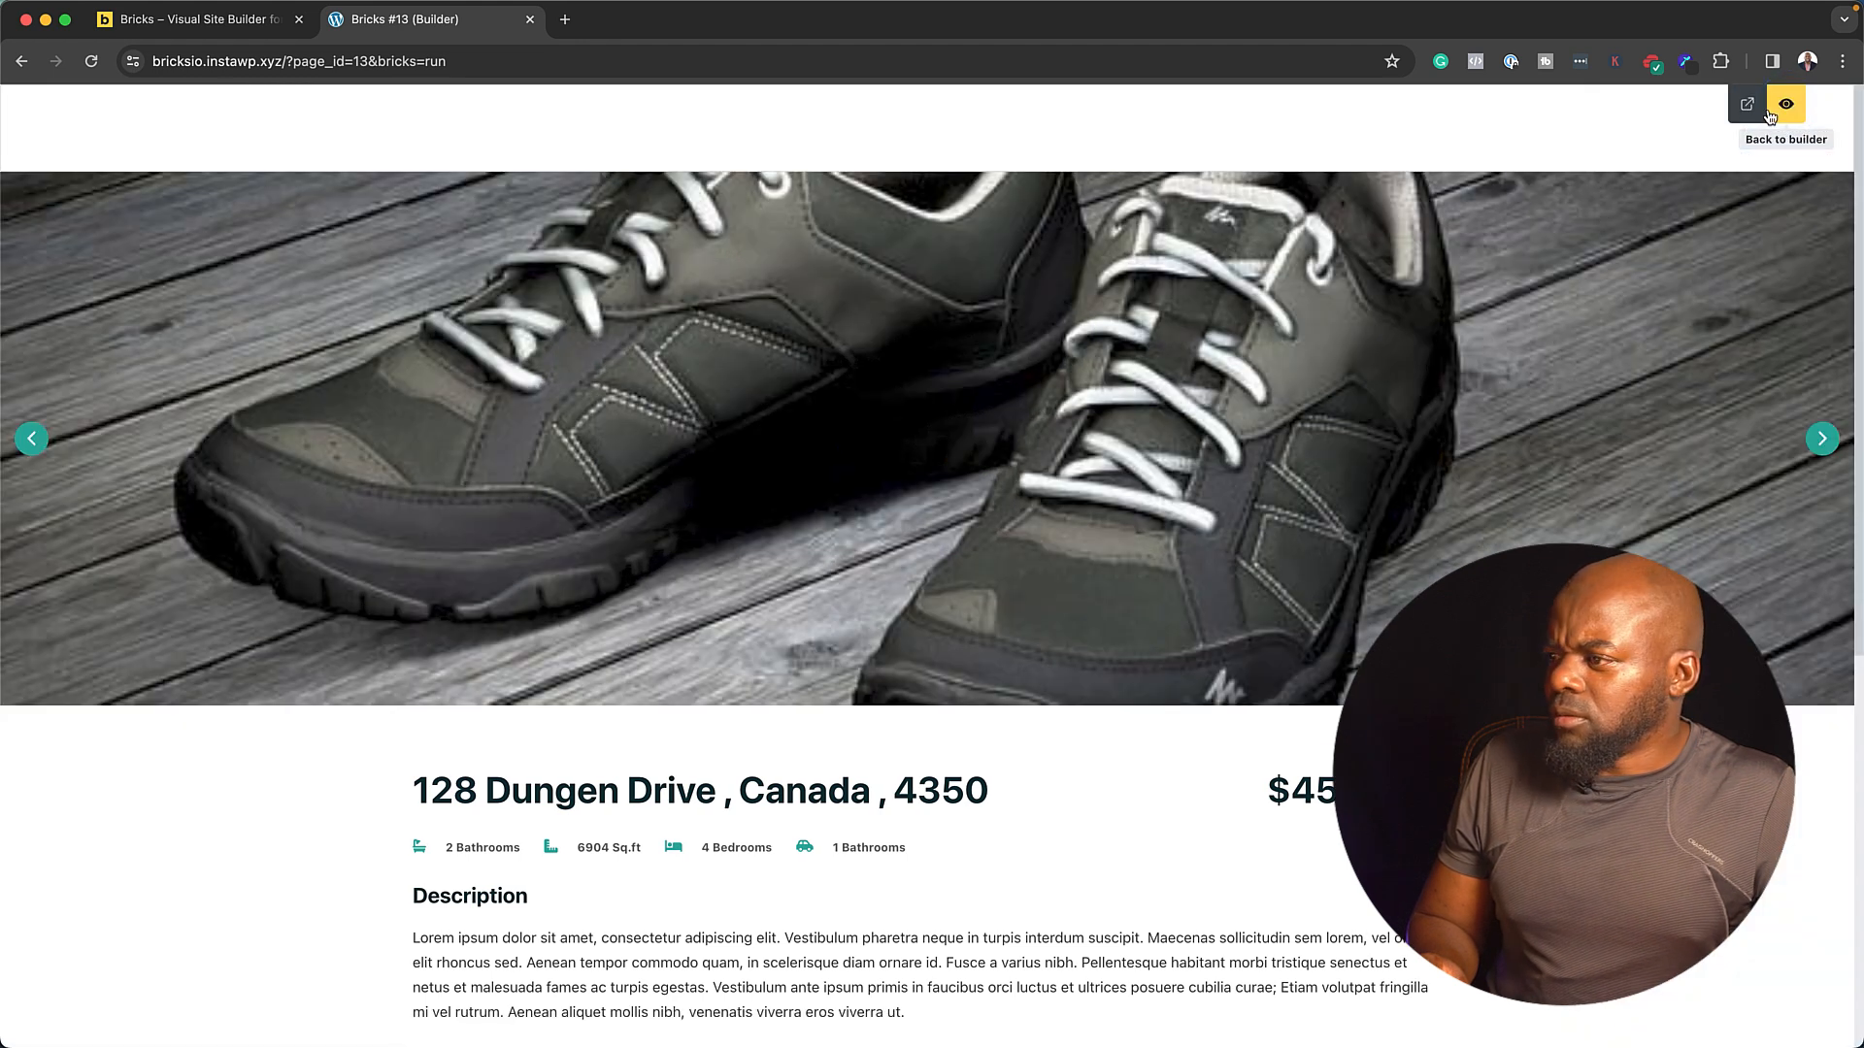
pyautogui.scroll(-5, 1170, 521)
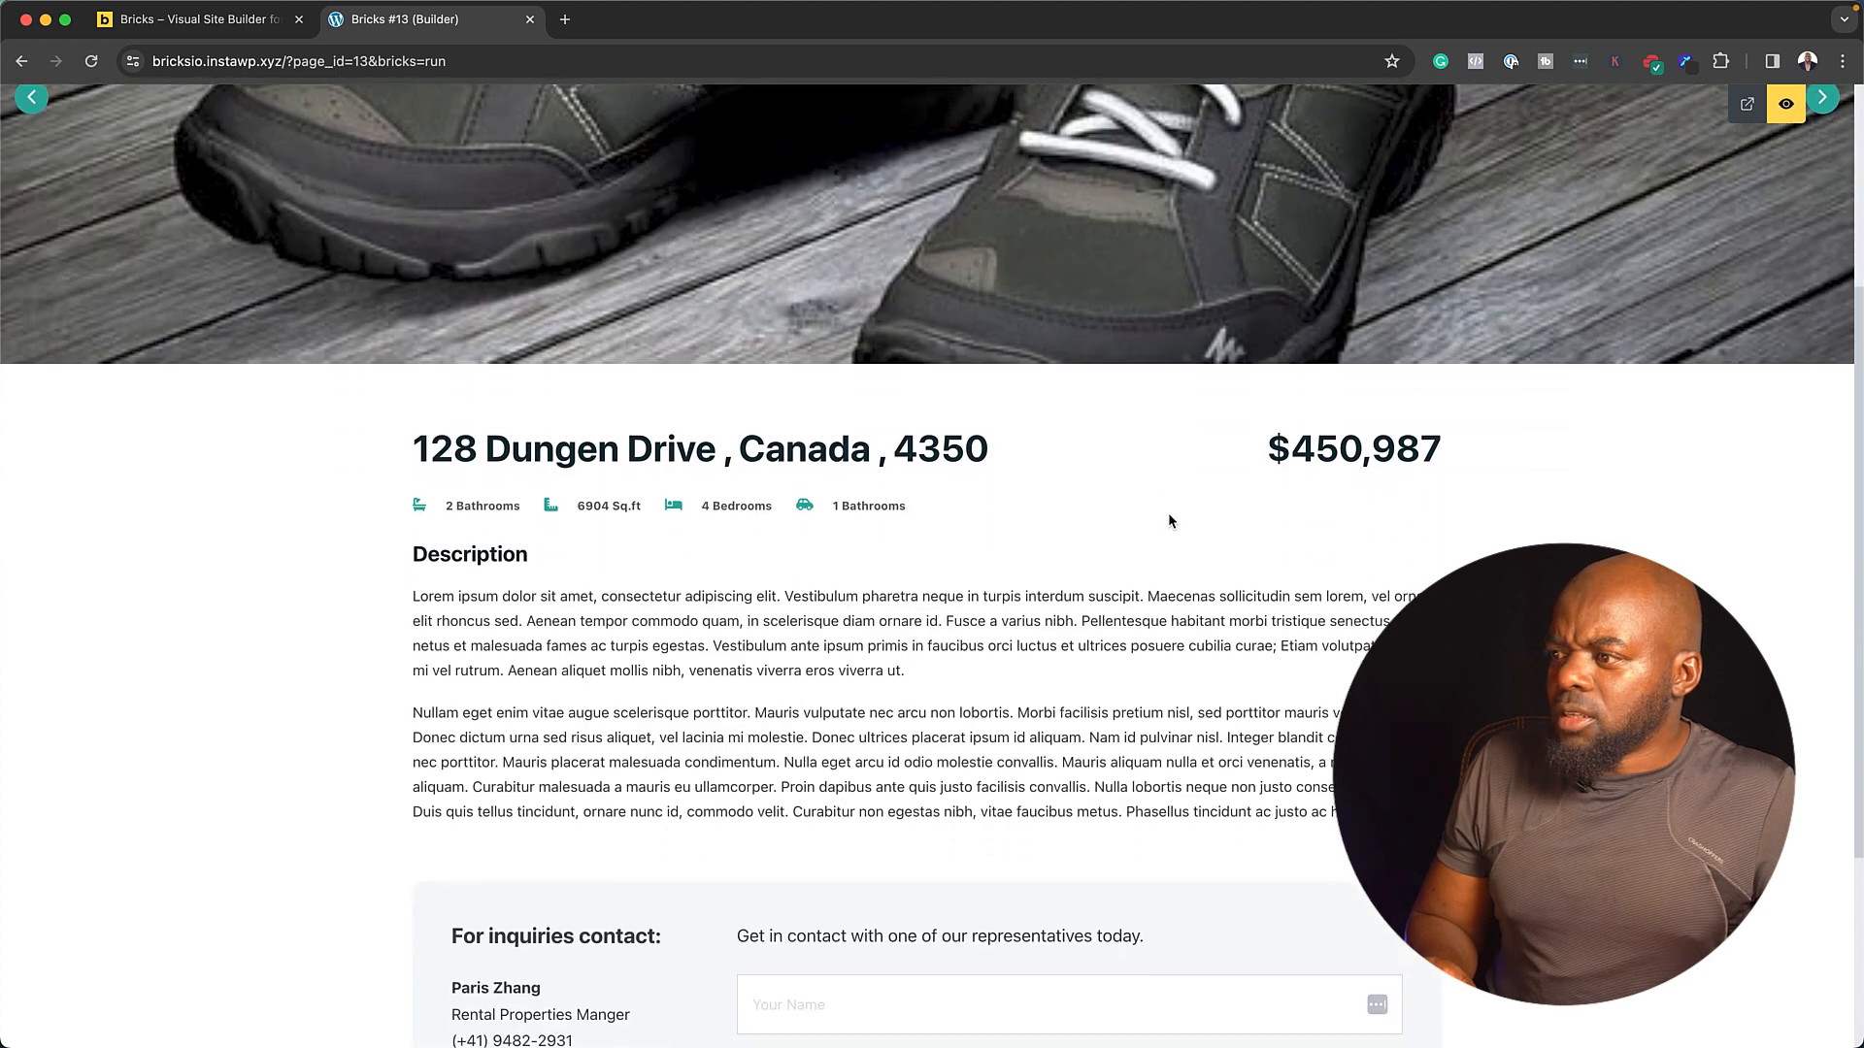
pyautogui.scroll(-4, 1170, 522)
pyautogui.scroll(8, 1170, 521)
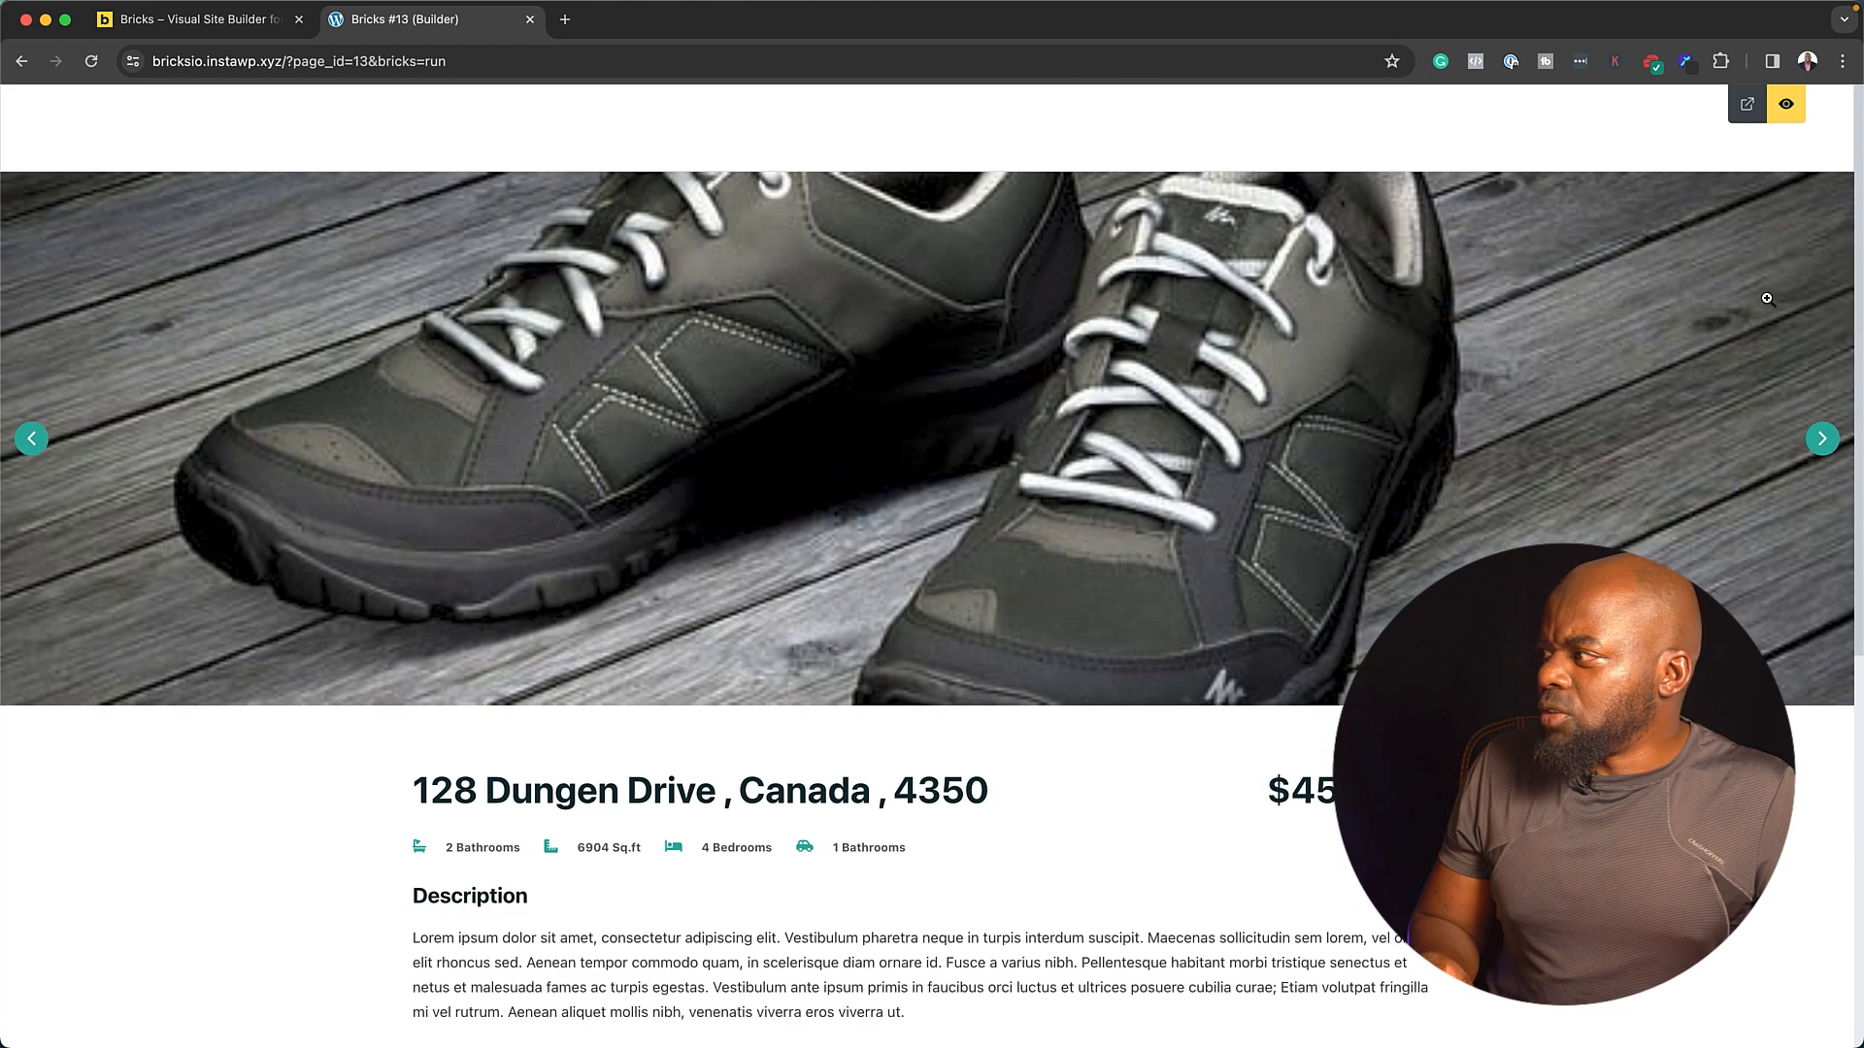
pyautogui.click(1821, 439)
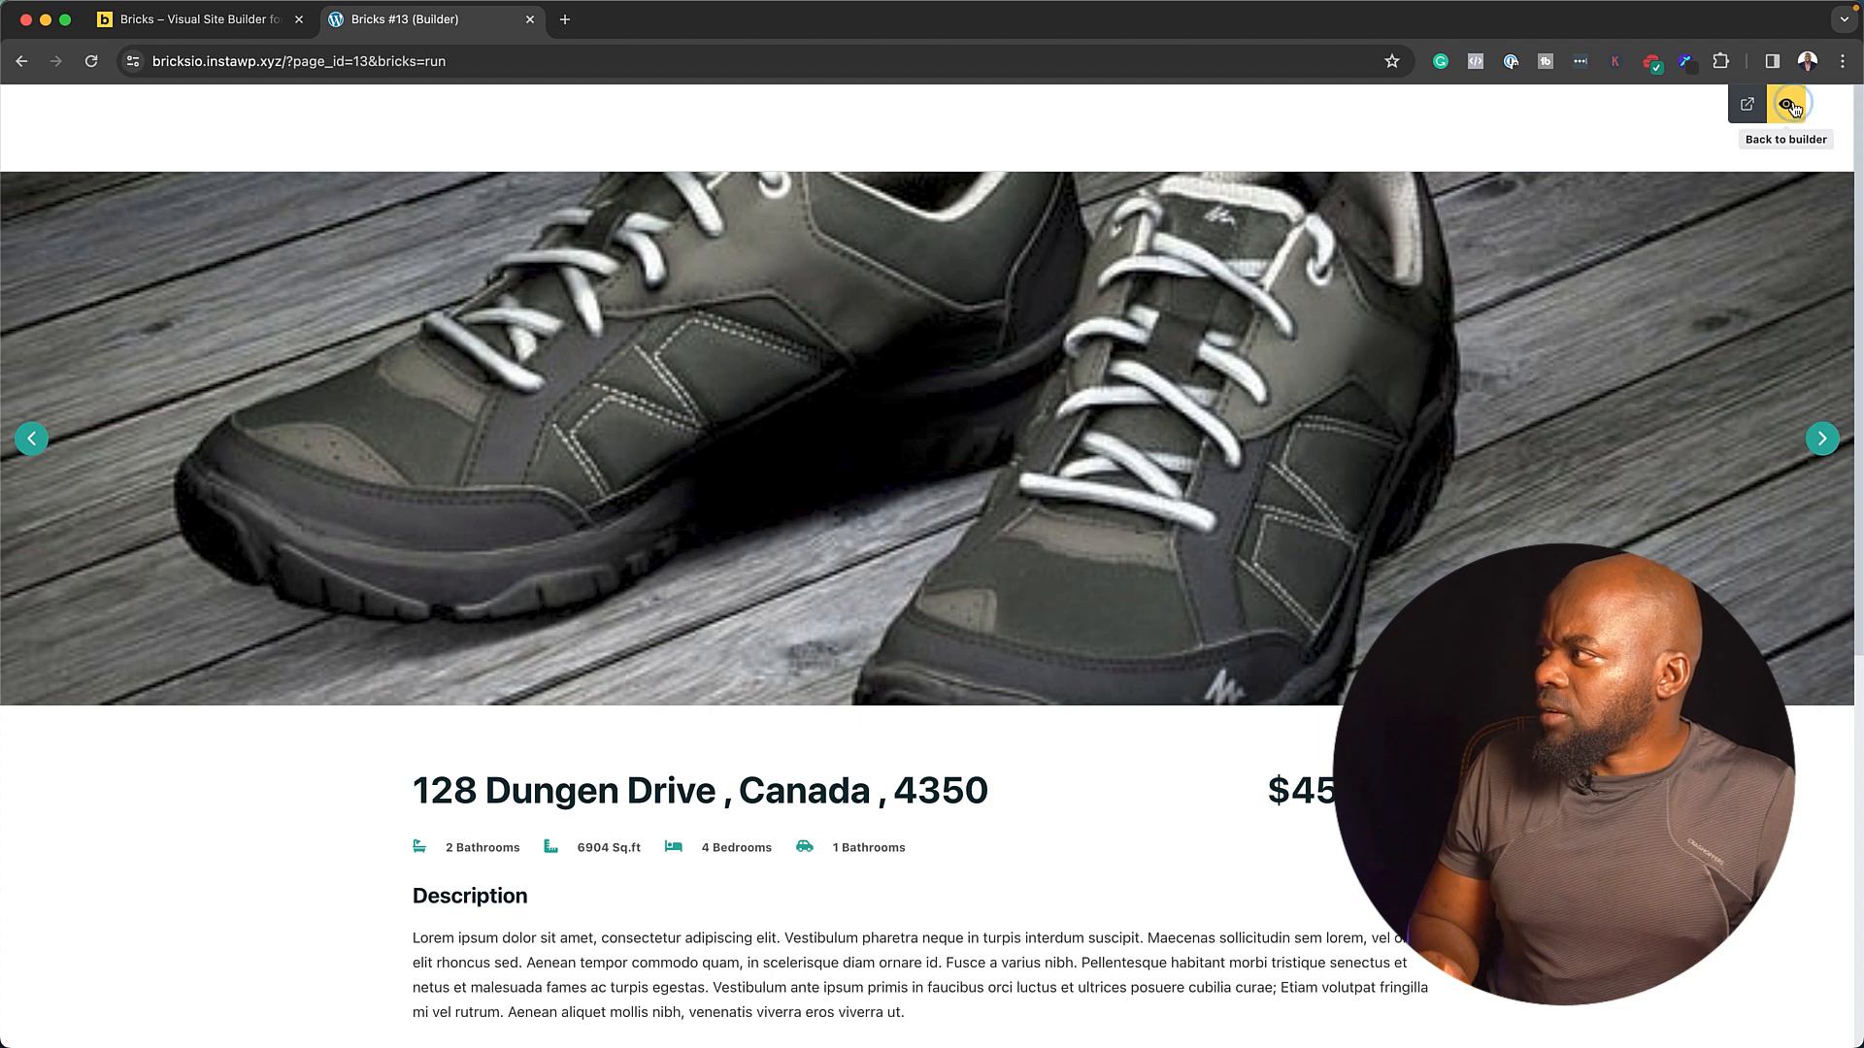
pyautogui.click(1790, 105)
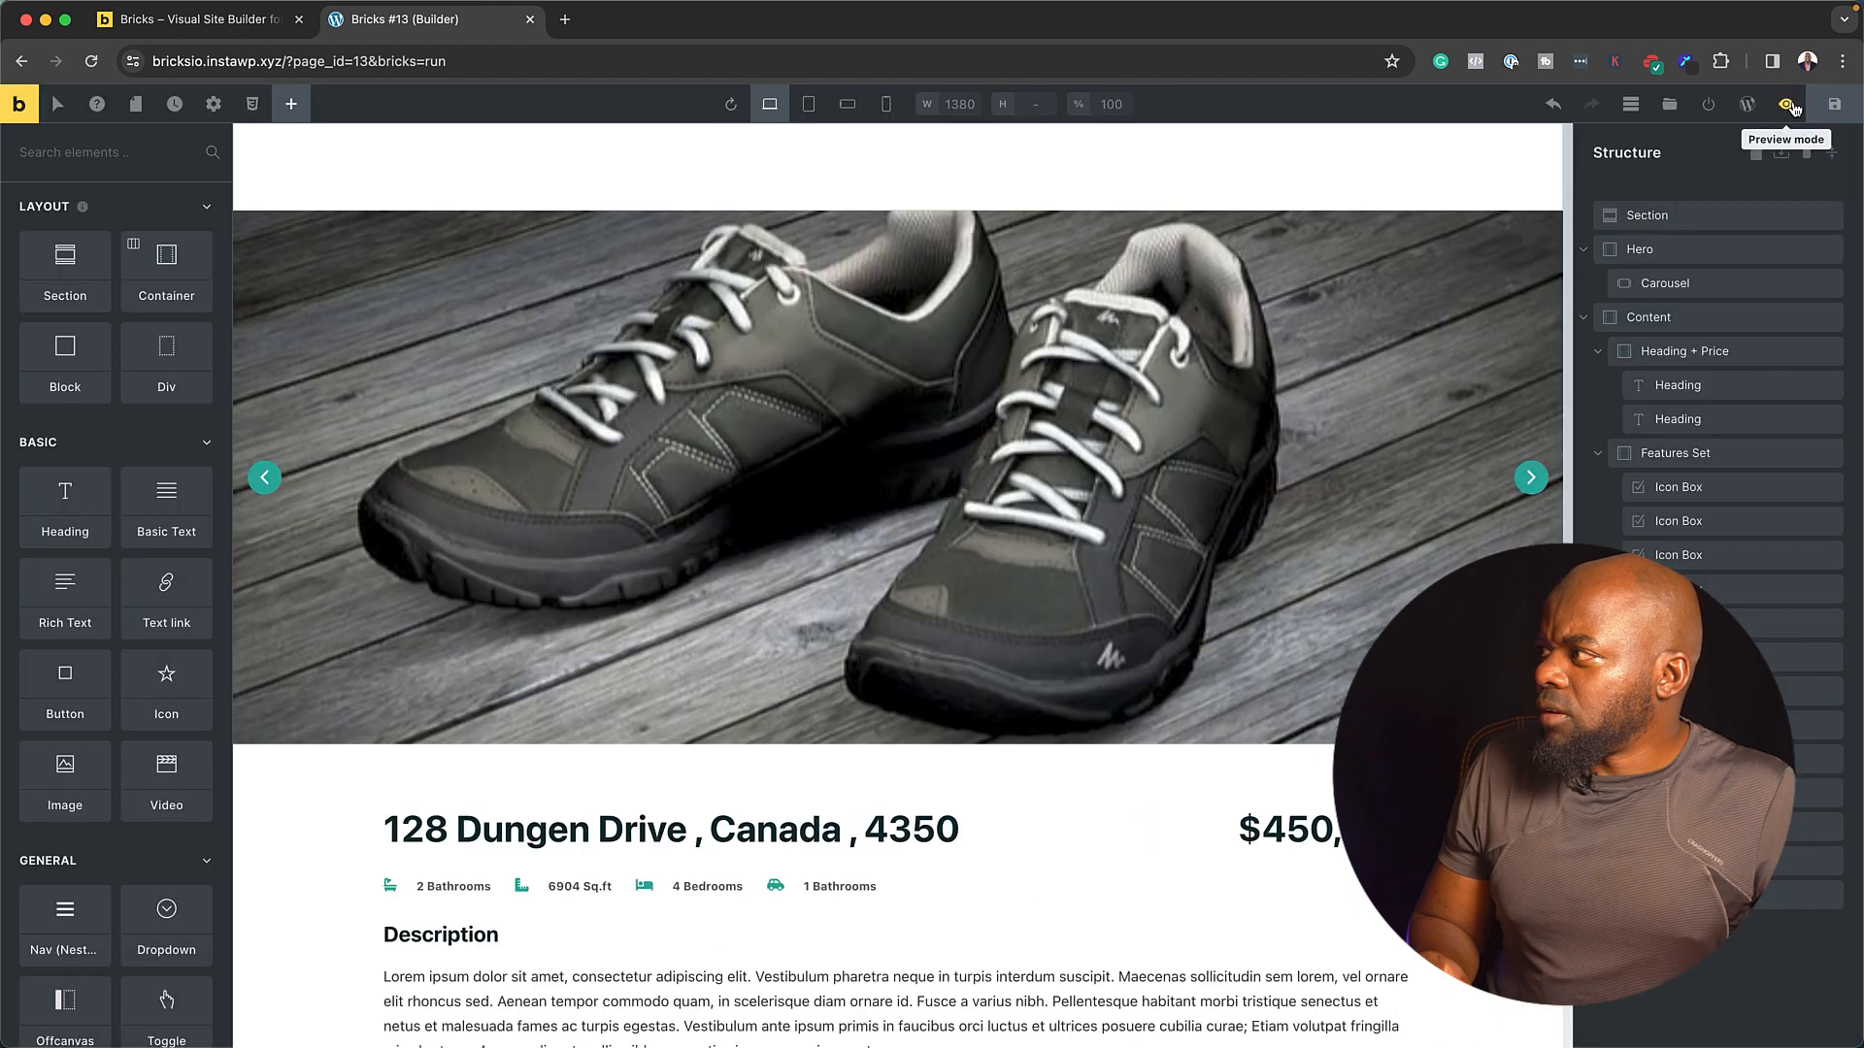
# - Open the content settings of the Hero section's carousel and set its height to 50vh
pyautogui.click(1064, 368)
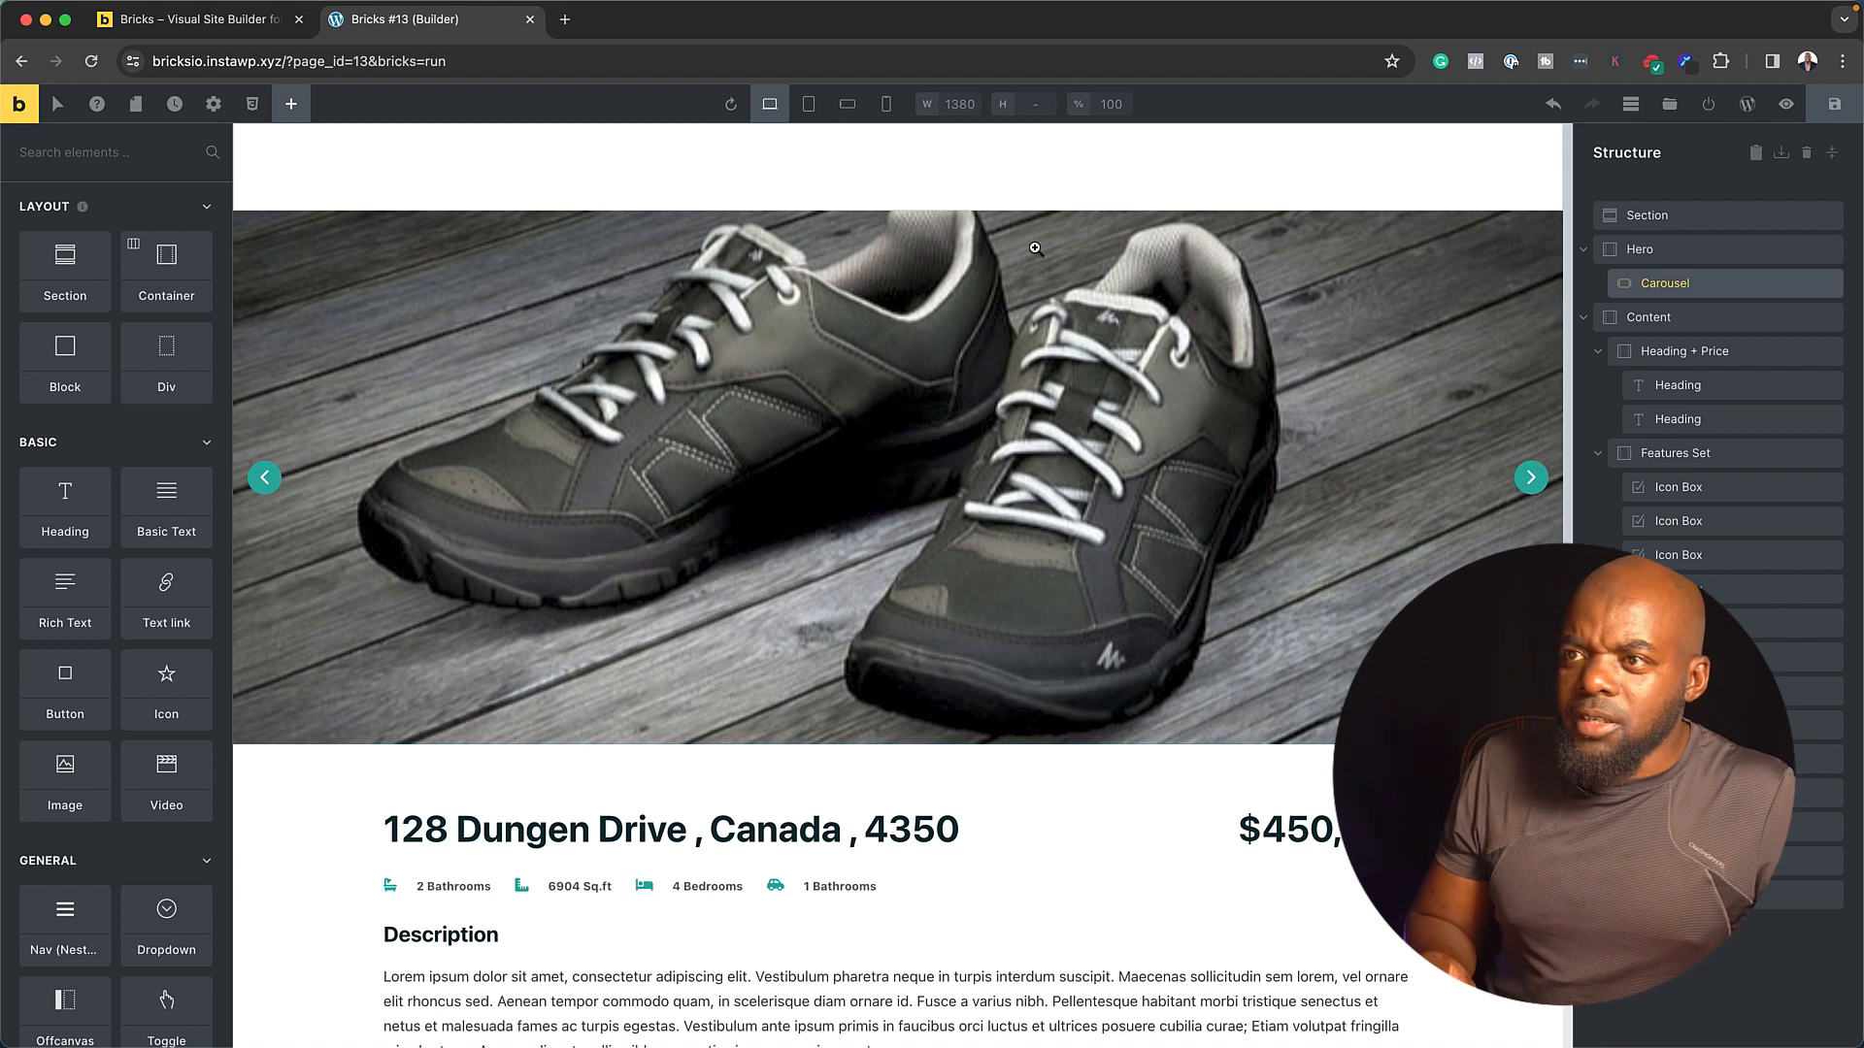
pyautogui.click(1714, 284)
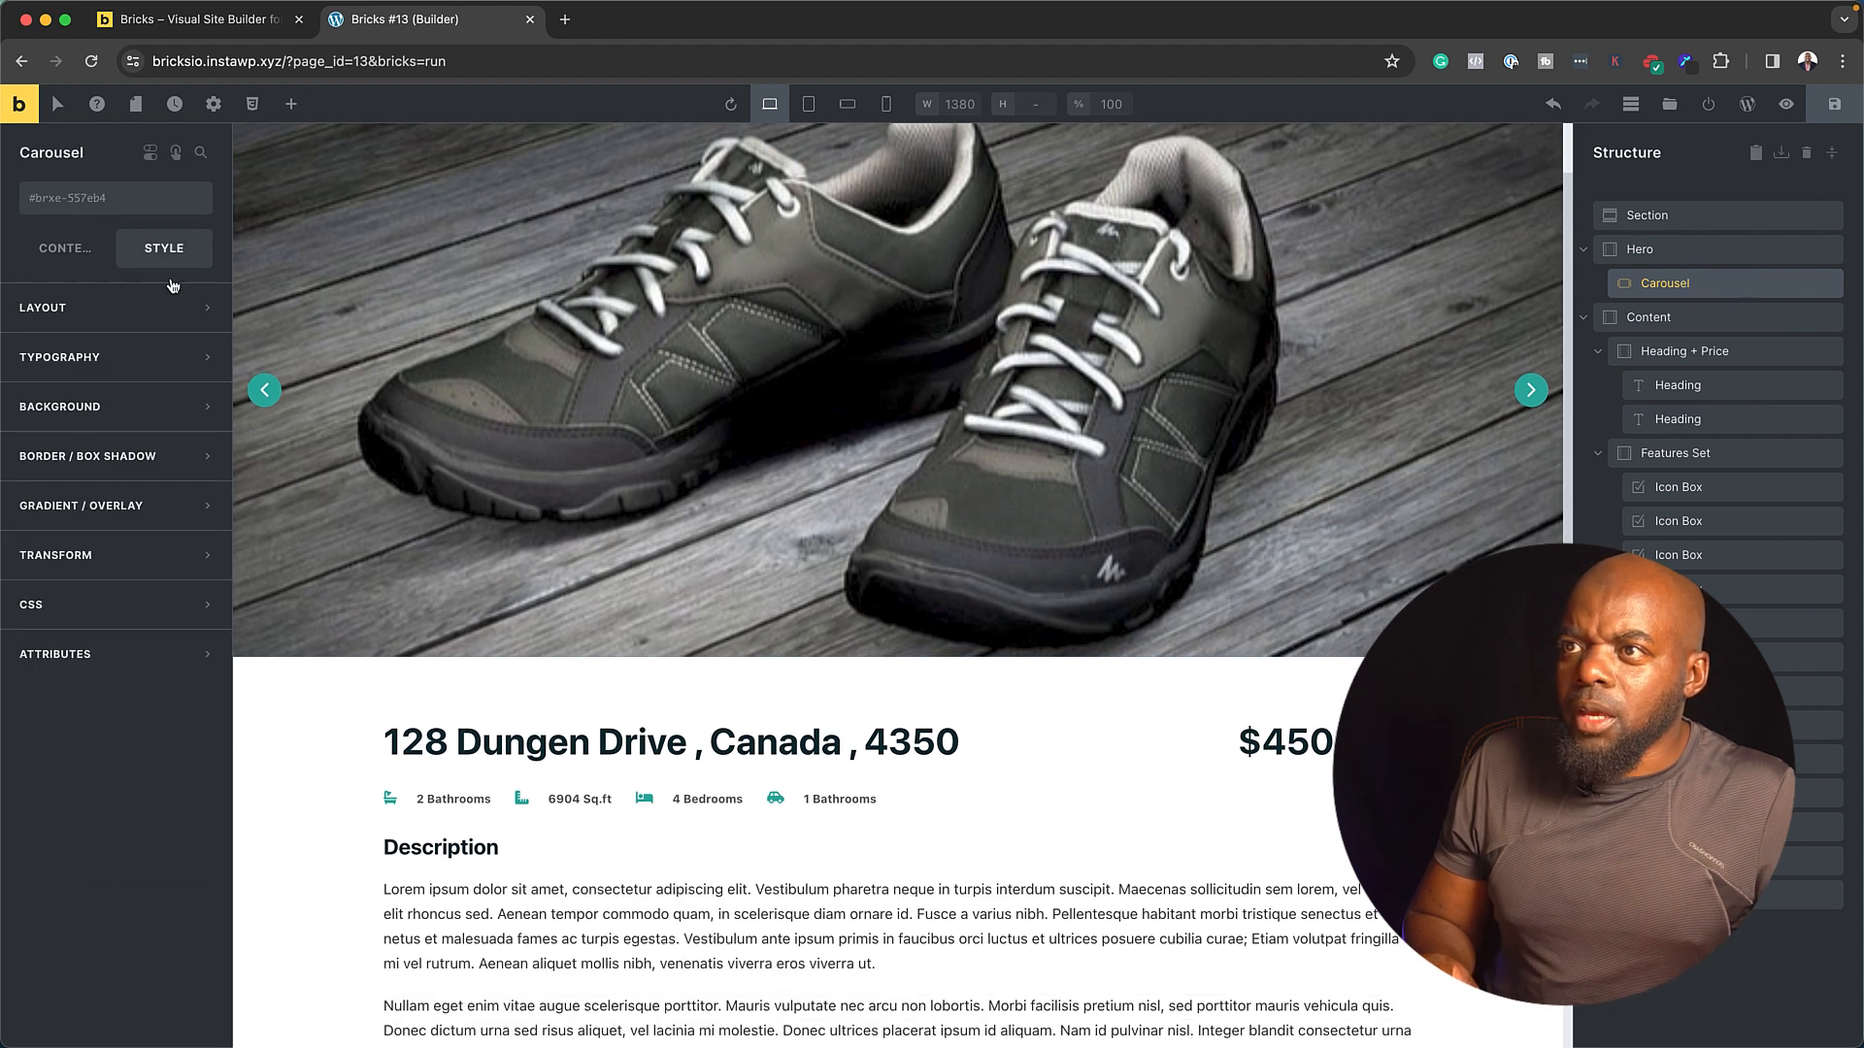
pyautogui.click(70, 260)
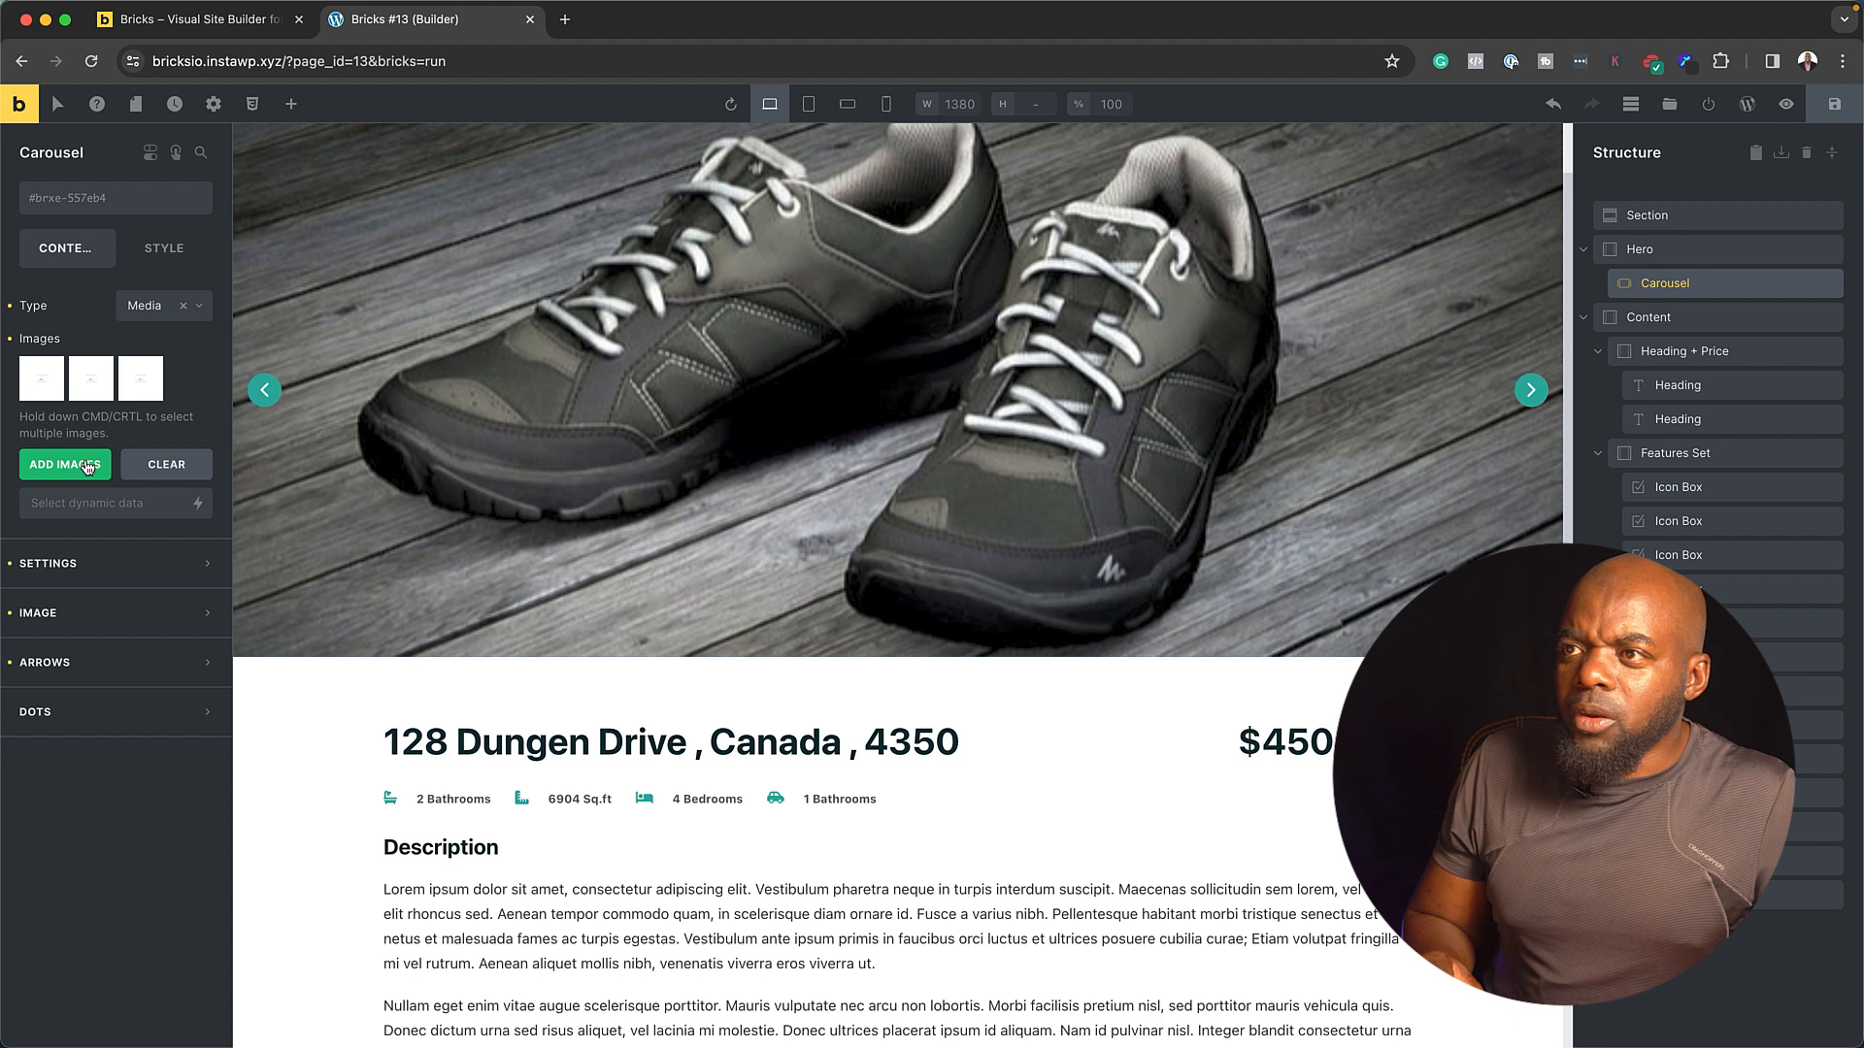
pyautogui.click(85, 562)
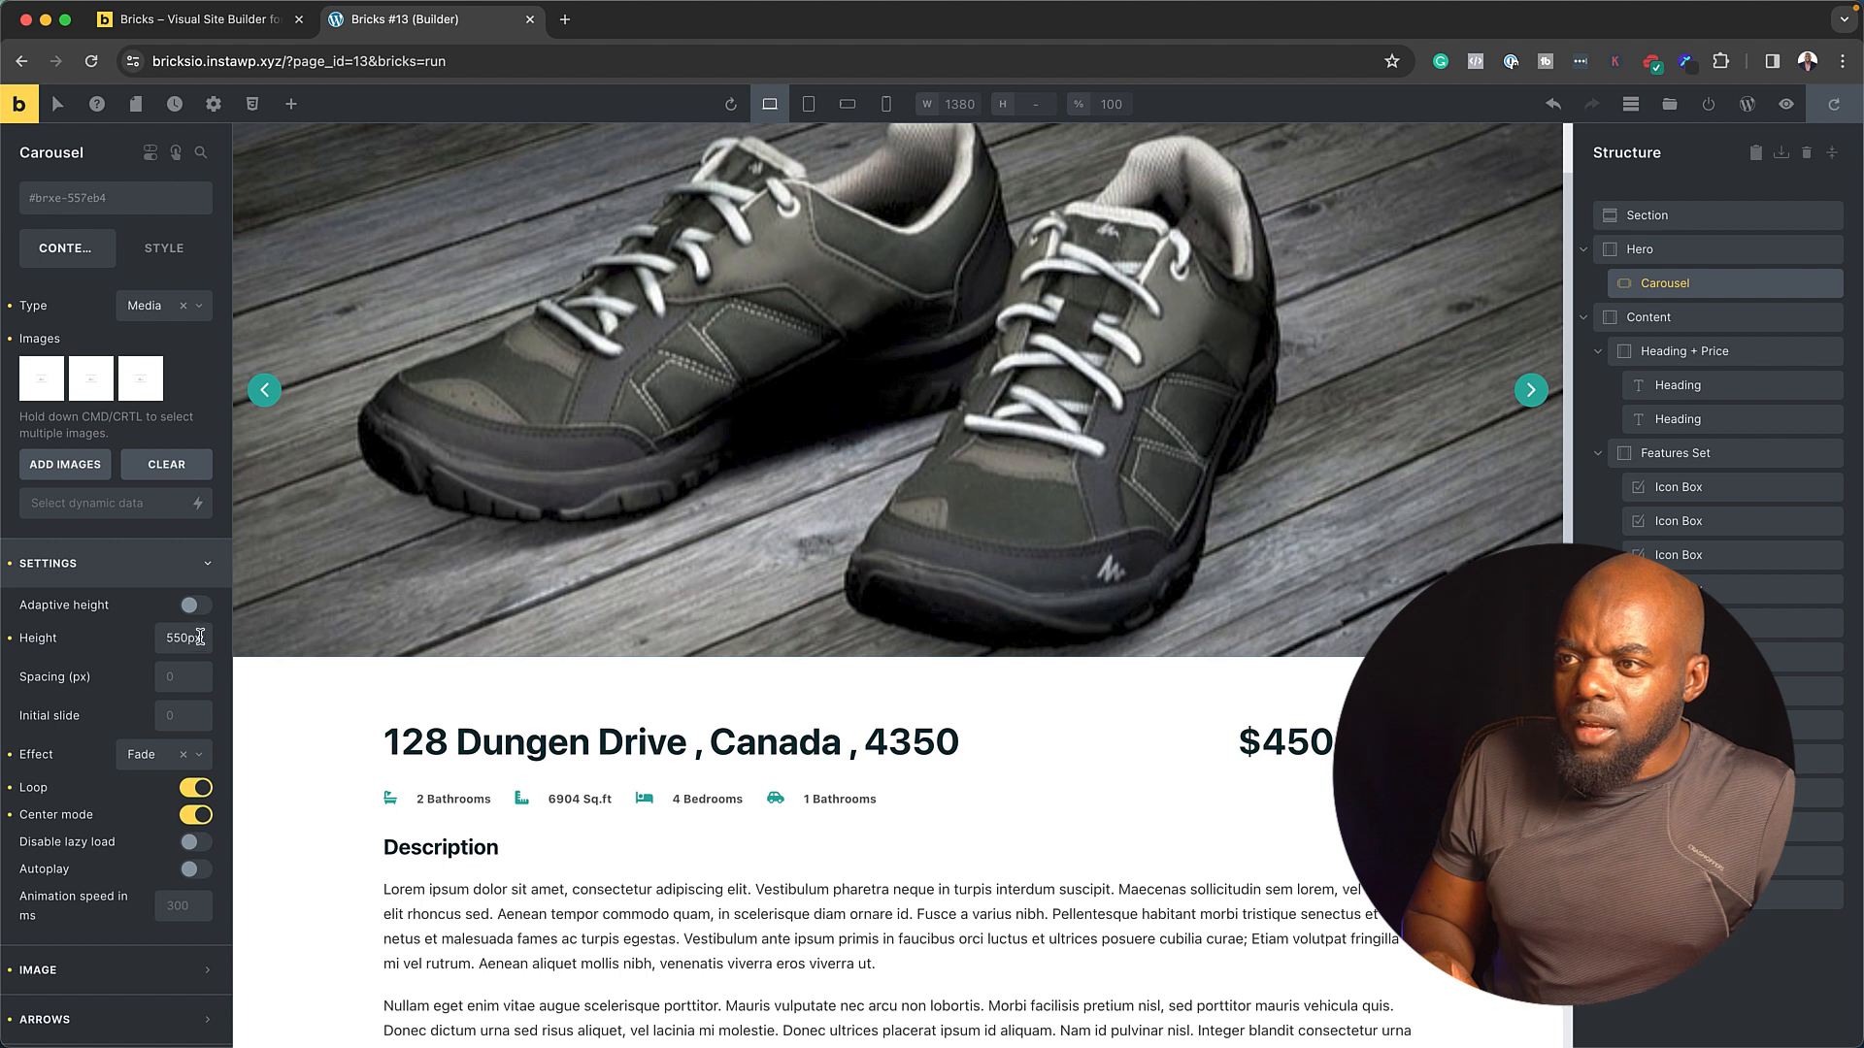
pyautogui.doubleClick(200, 637)
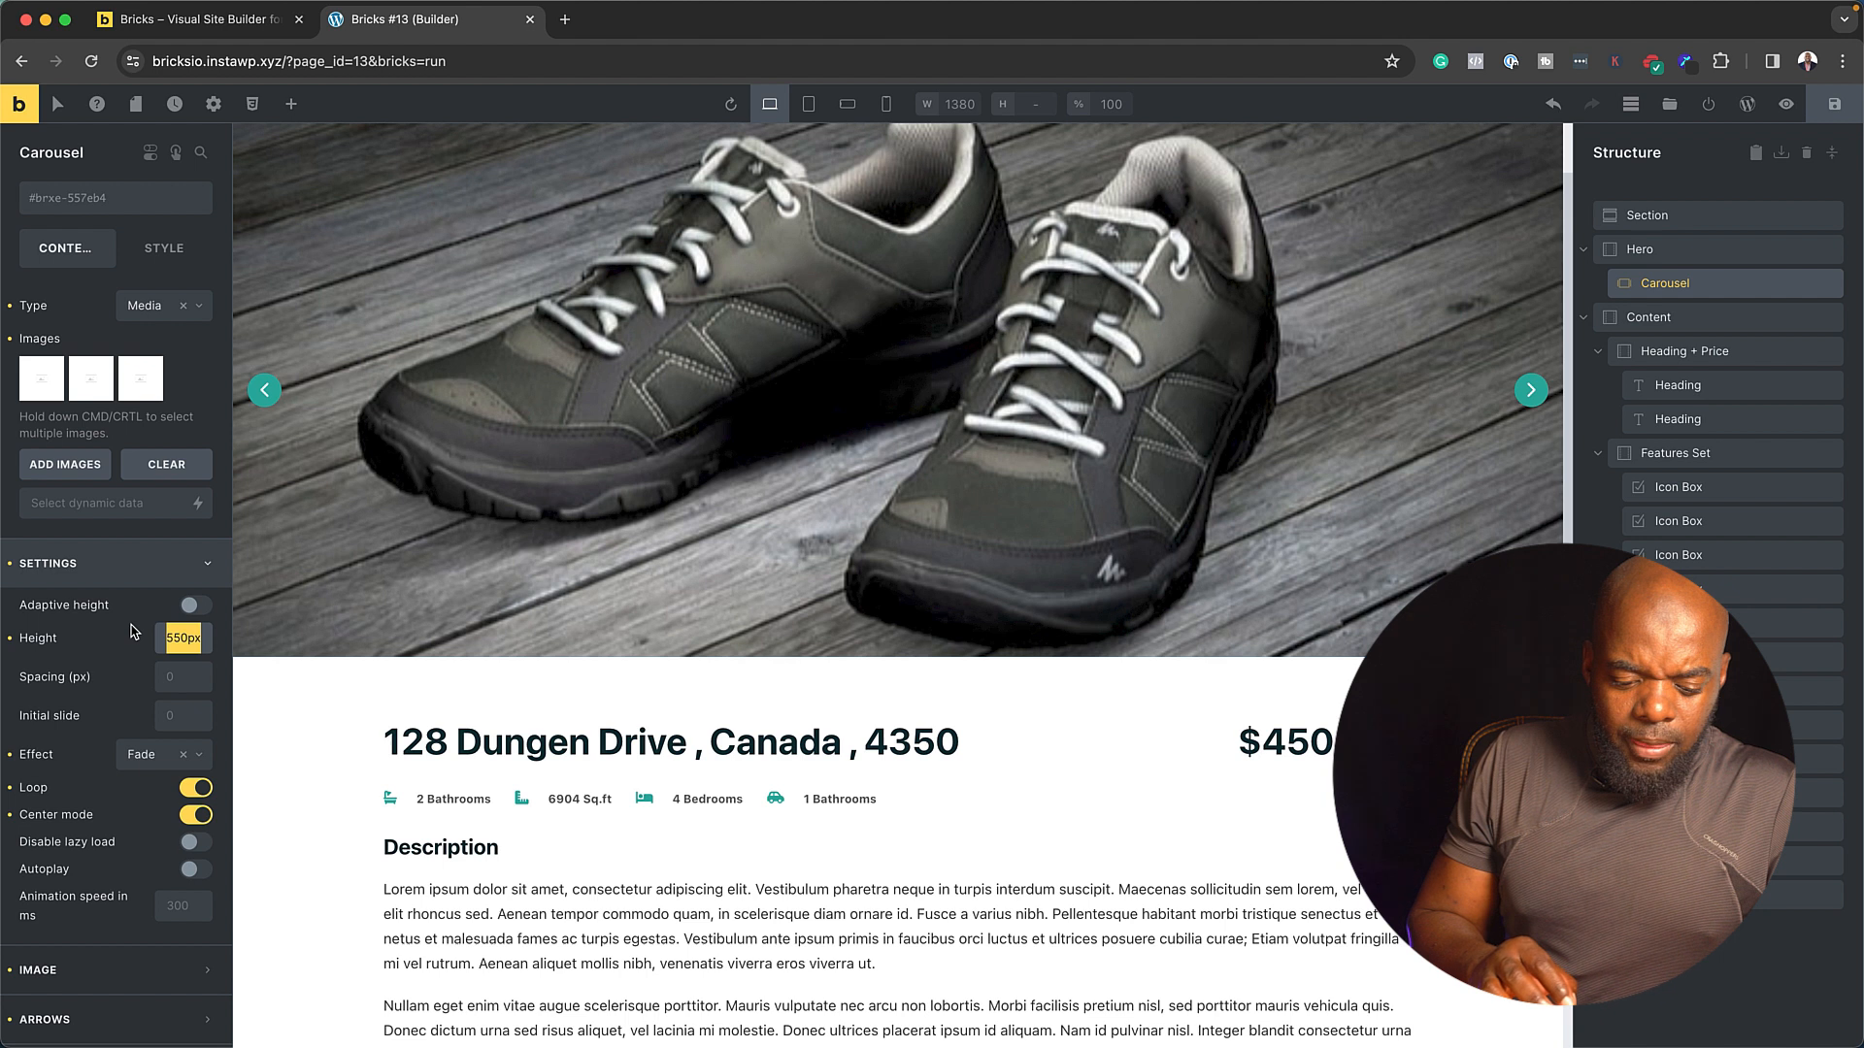
pyautogui.write('50vh')
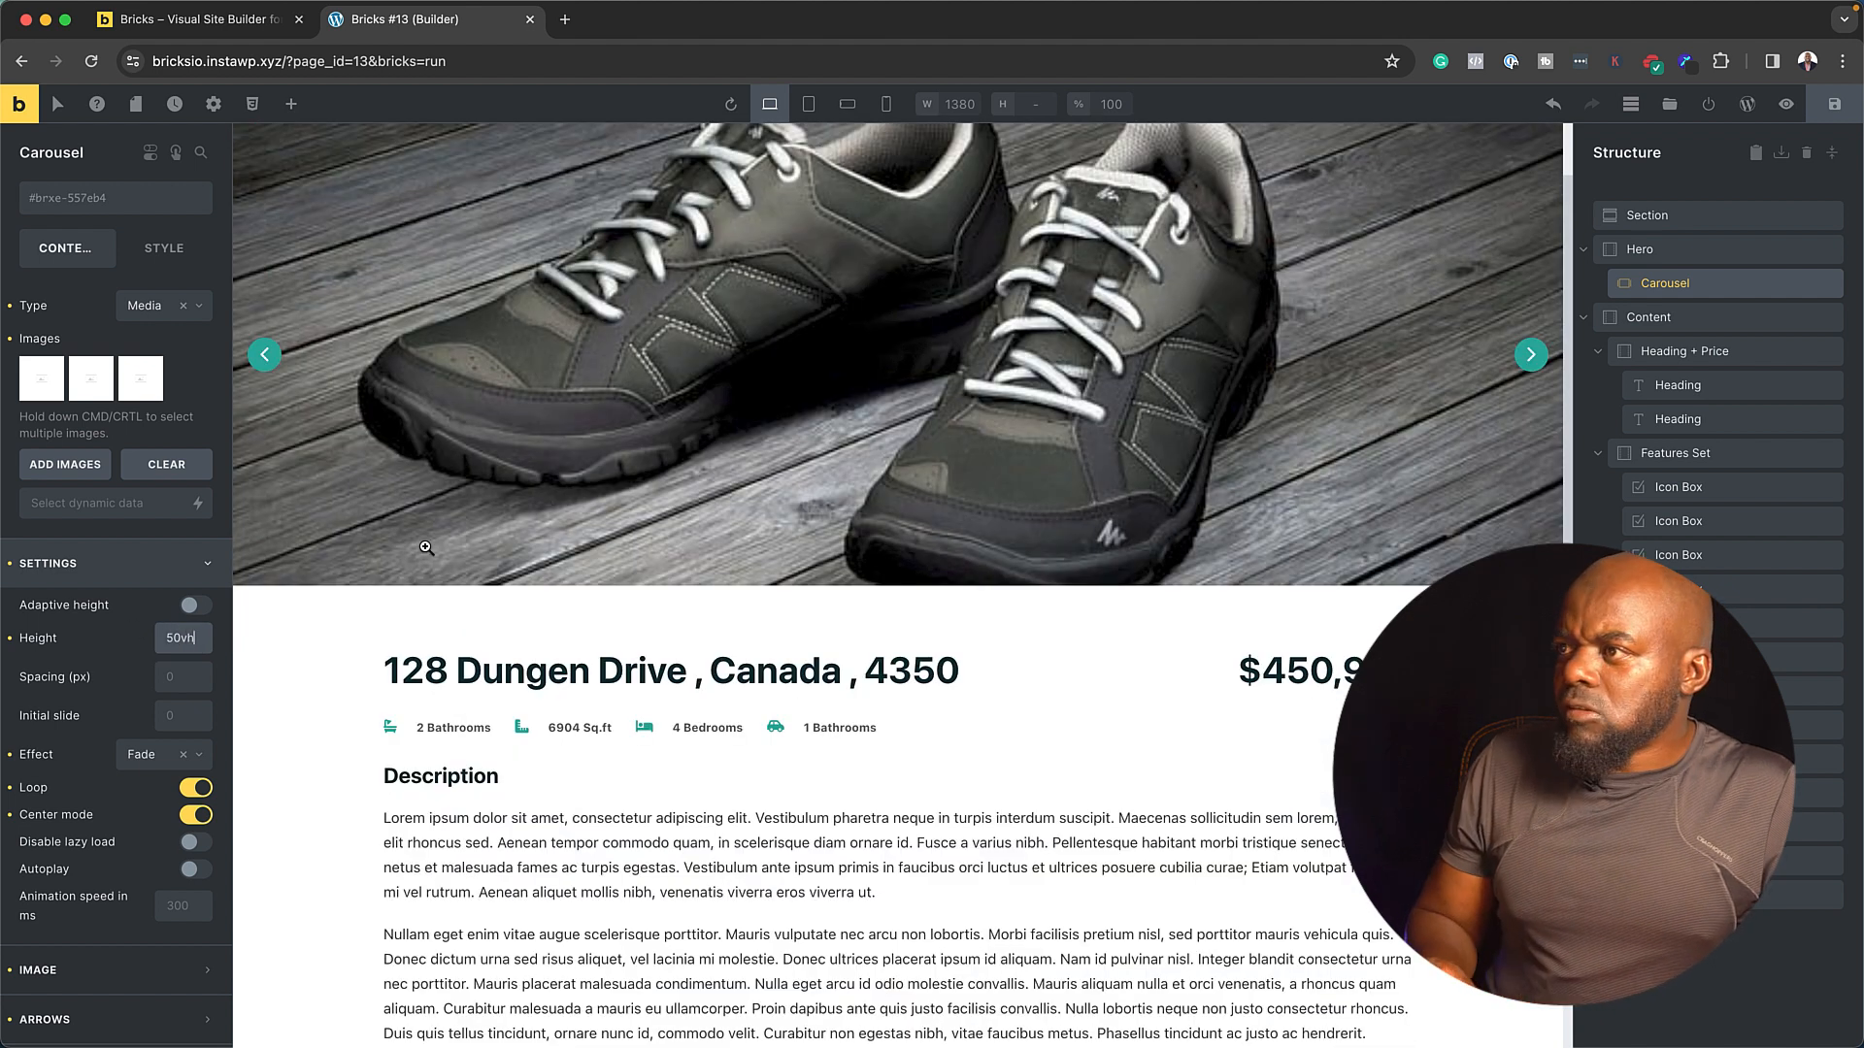
# - Set the hero carousel's height to 100vh and check how much of the page it fills
pyautogui.scroll(2, 425, 549)
pyautogui.moveTo(173, 636); pyautogui.dragTo(151, 640)
pyautogui.write('10')
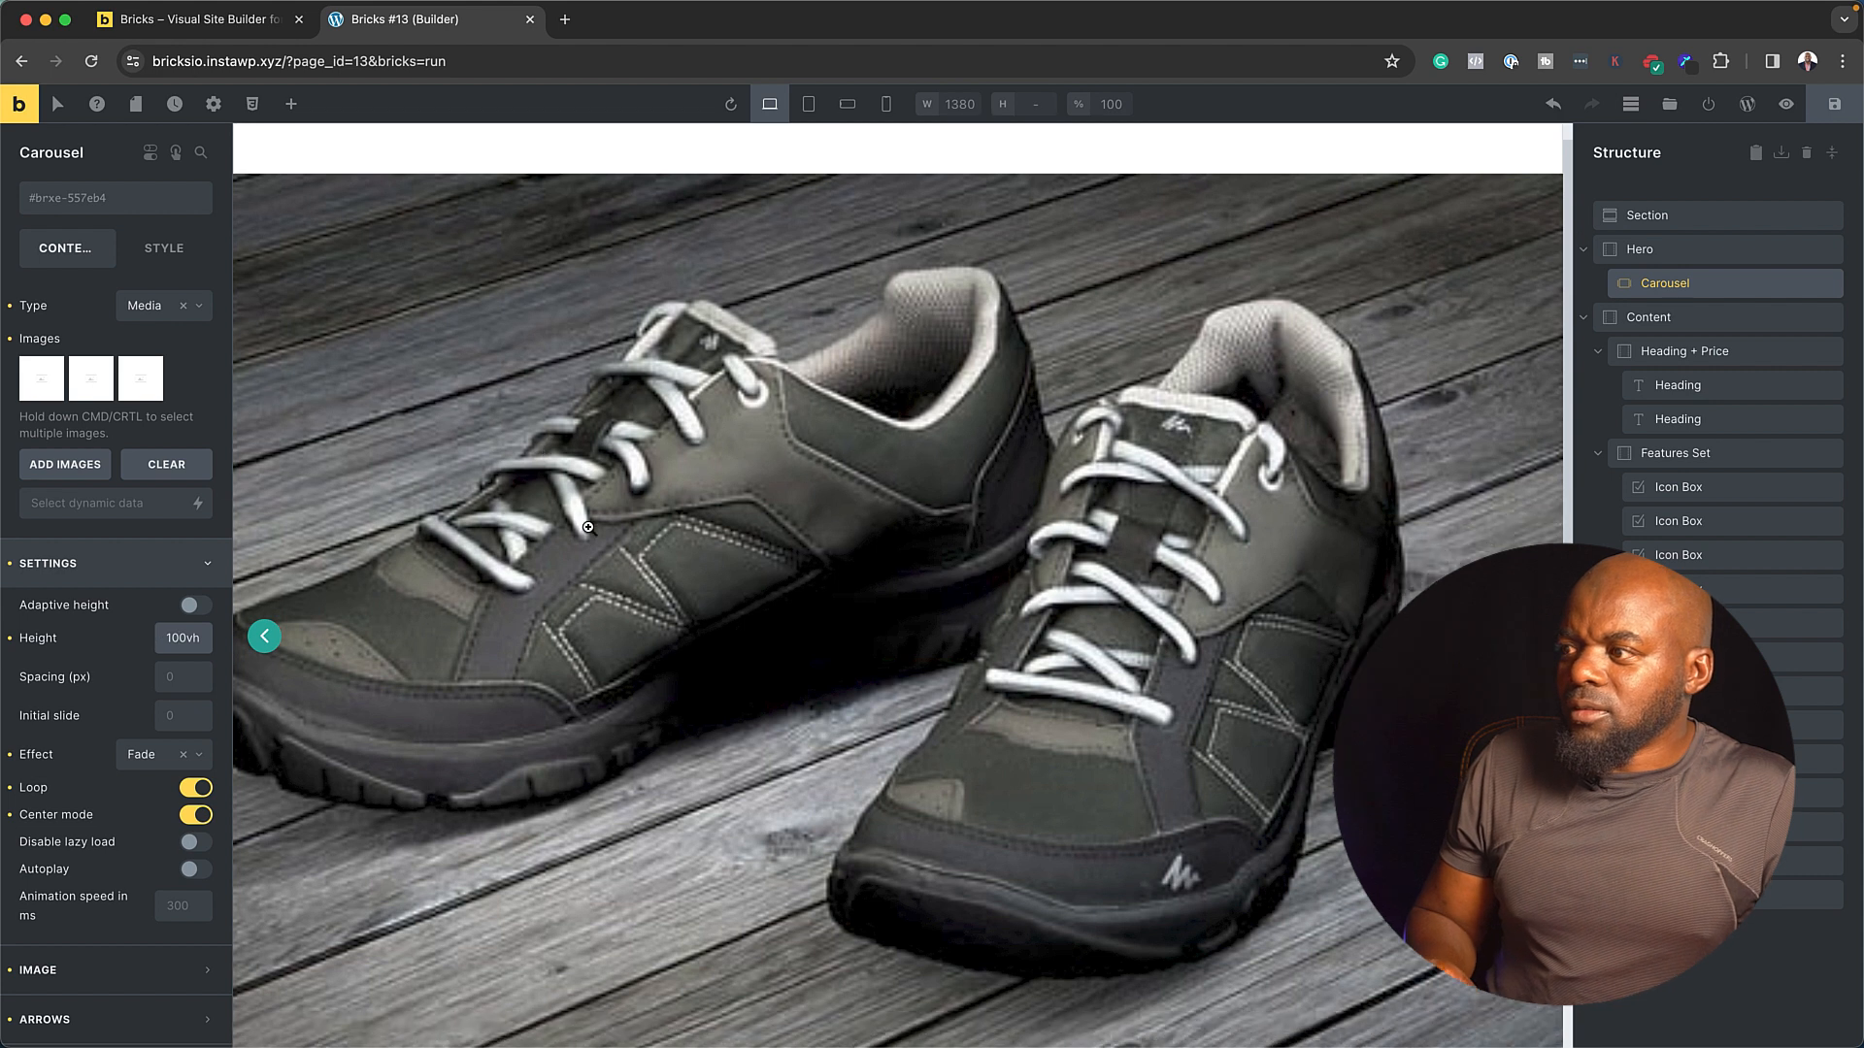
pyautogui.scroll(-5, 590, 527)
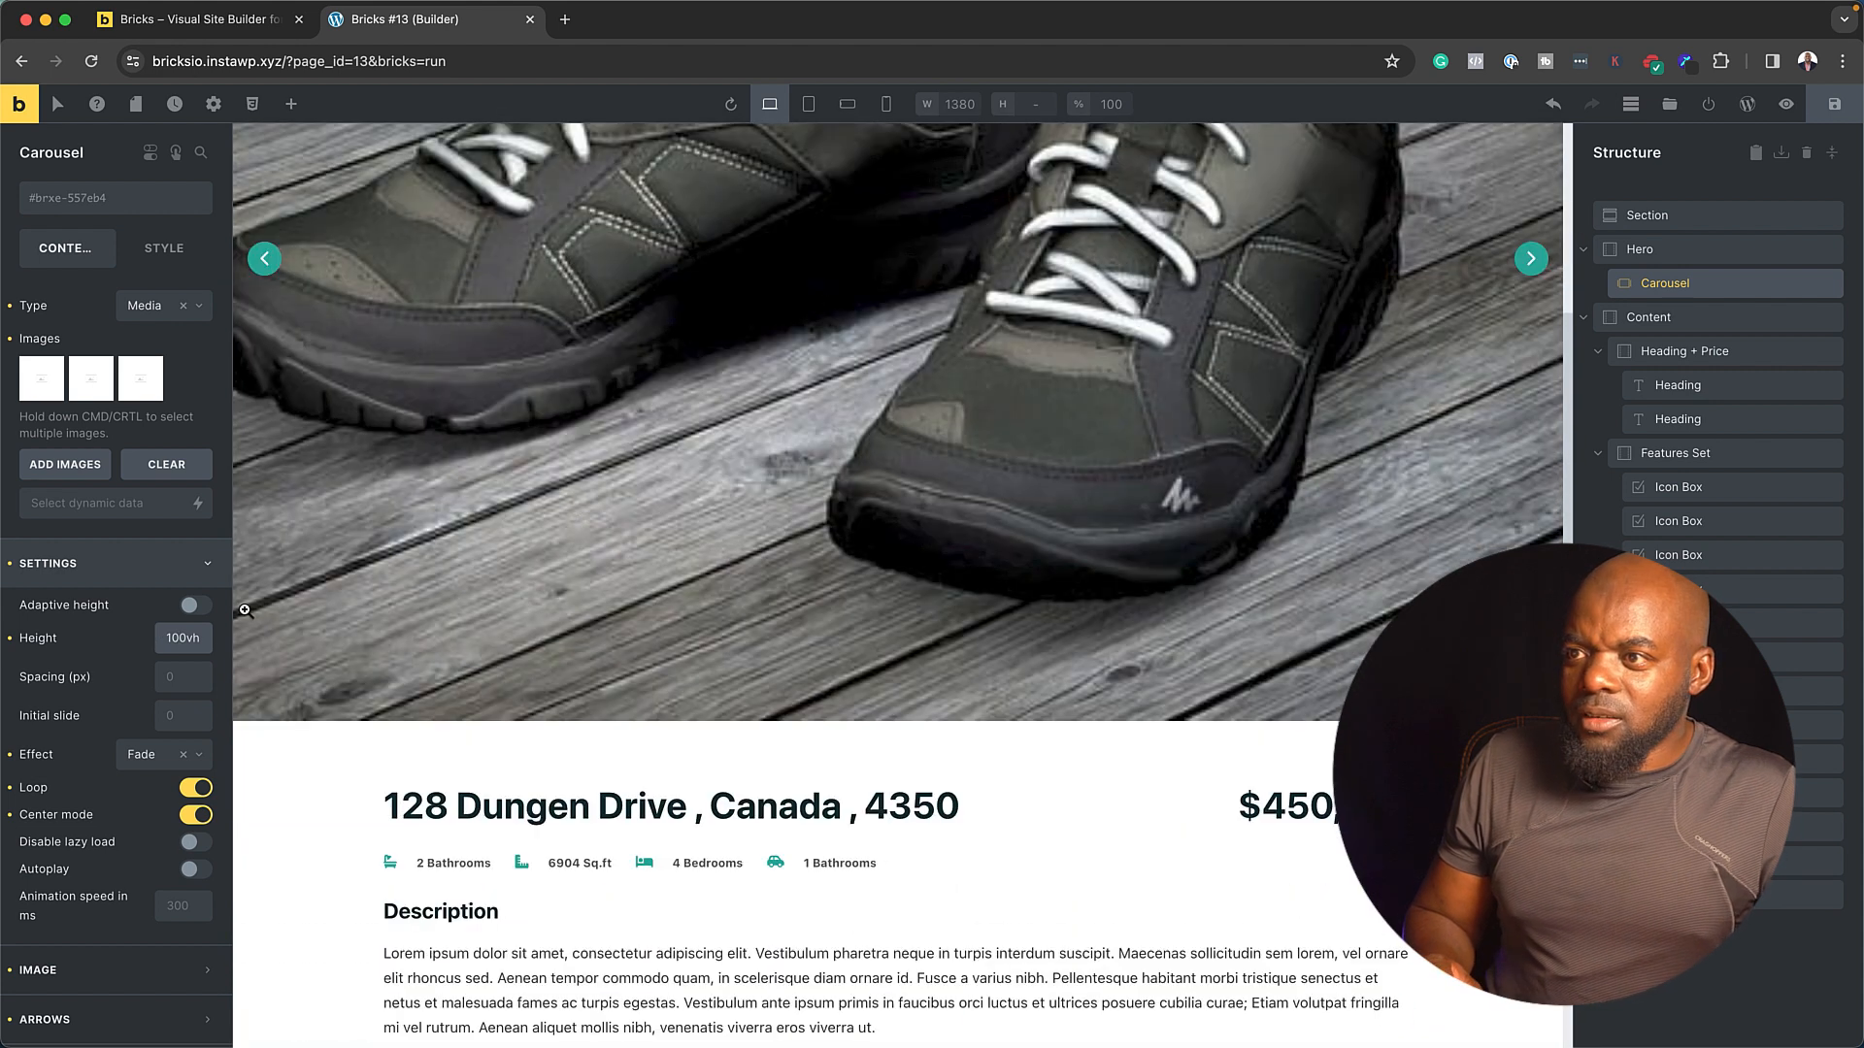
# - Set the hero carousel's height to 80vh
pyautogui.moveTo(180, 639); pyautogui.dragTo(155, 640)
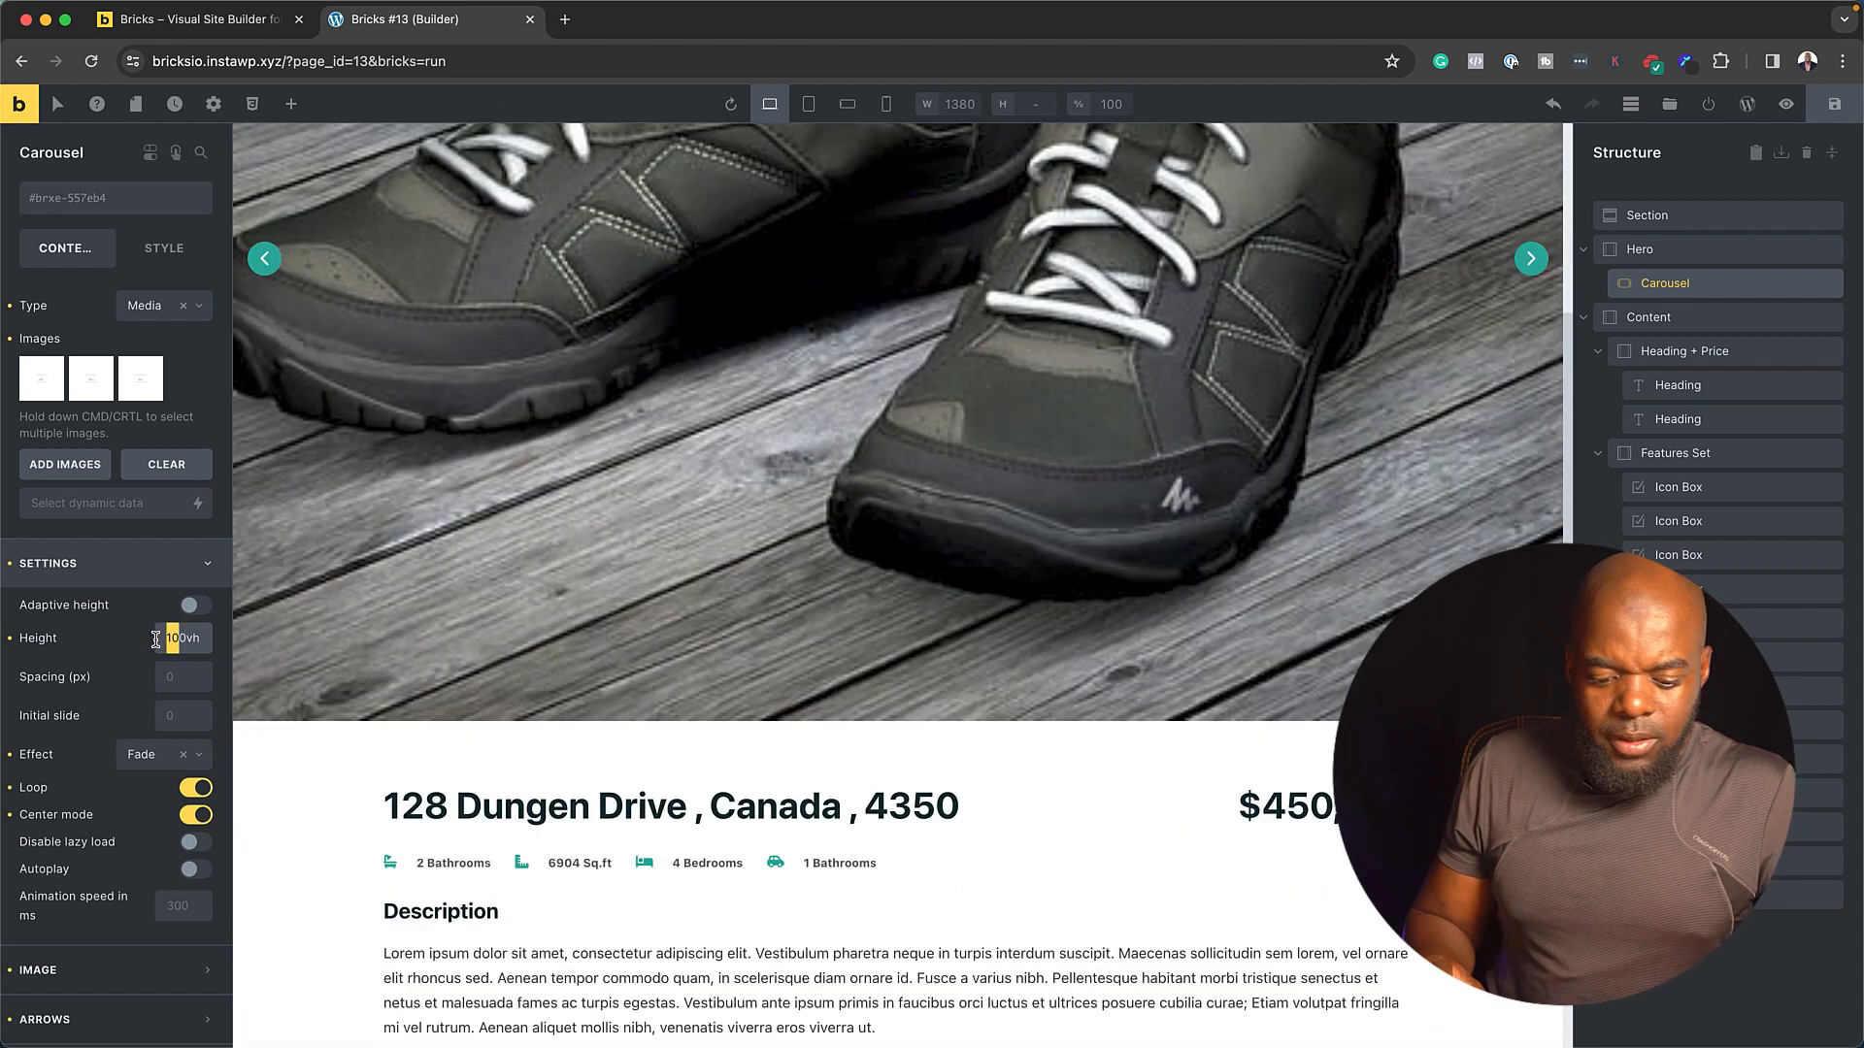
pyautogui.write('8')
pyautogui.scroll(4, 860, 638)
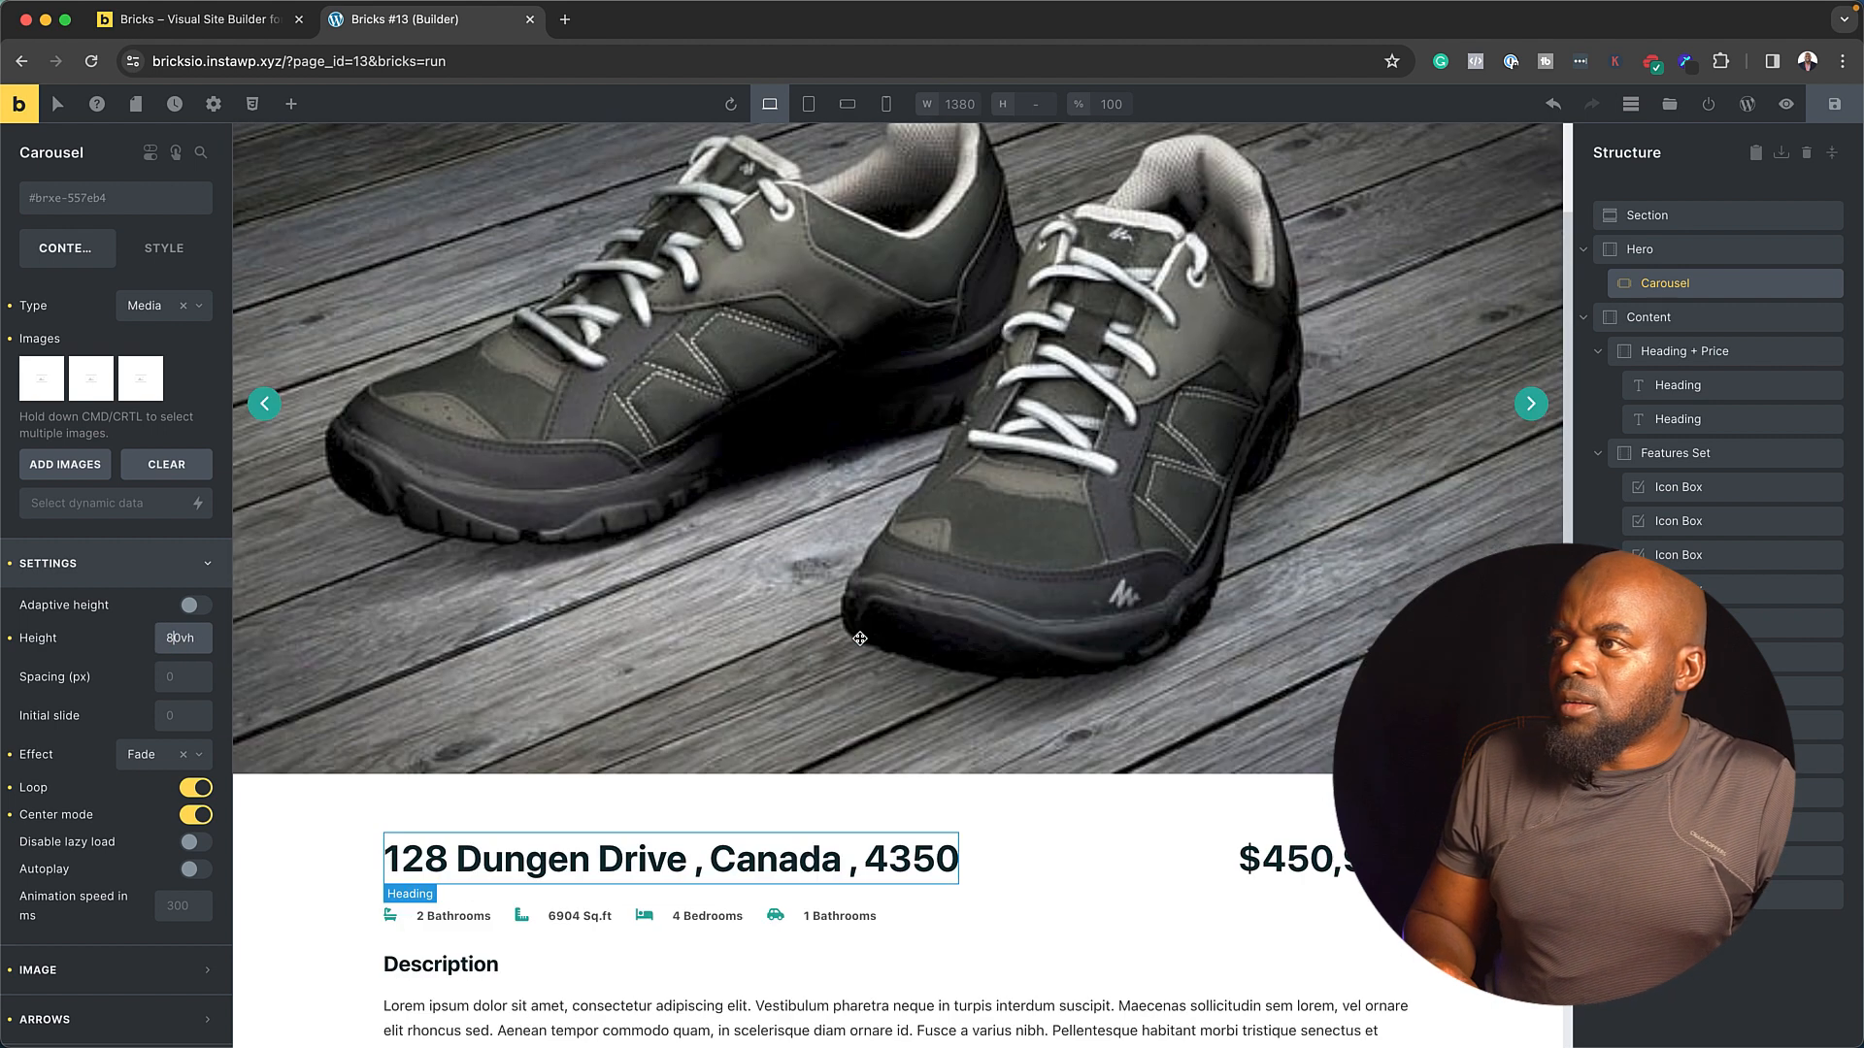
# - Preview the page with the resized carousel and return to the builder
pyautogui.click(1786, 104)
pyautogui.scroll(-4, 1453, 420)
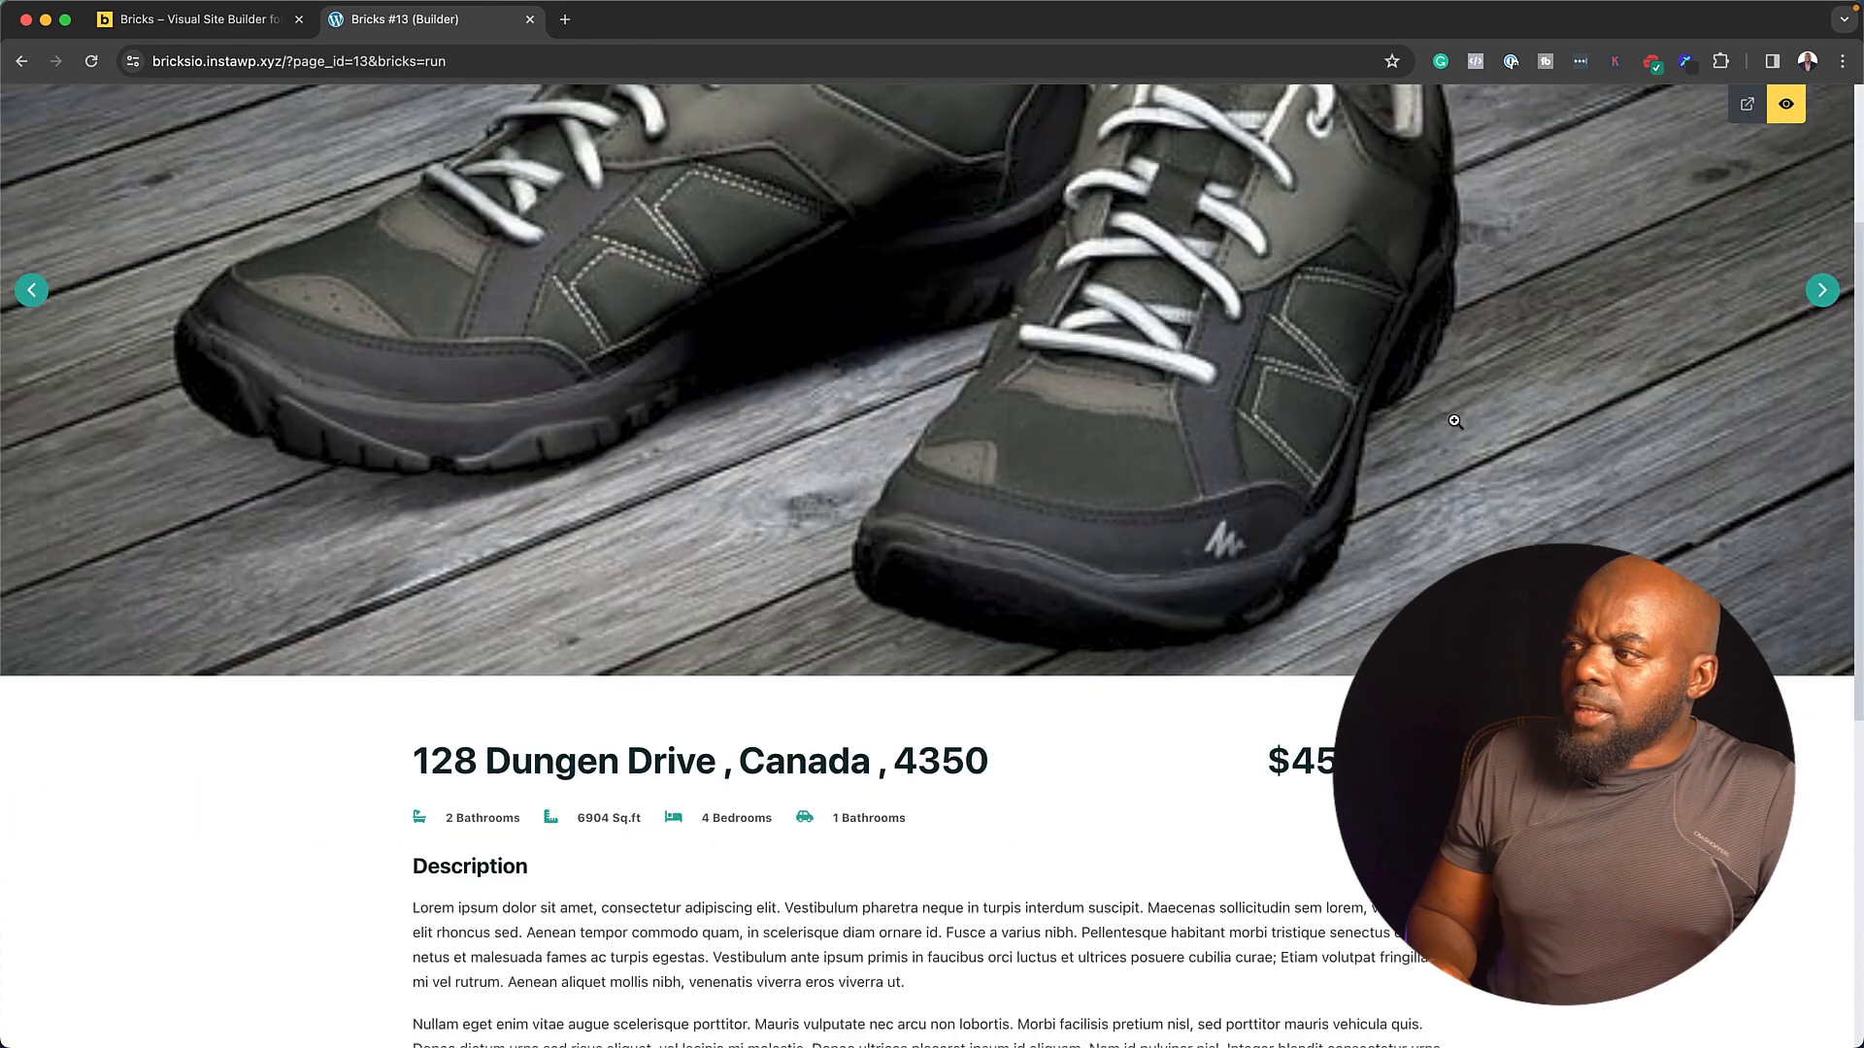
pyautogui.scroll(4, 1453, 420)
pyautogui.scroll(1, 1453, 420)
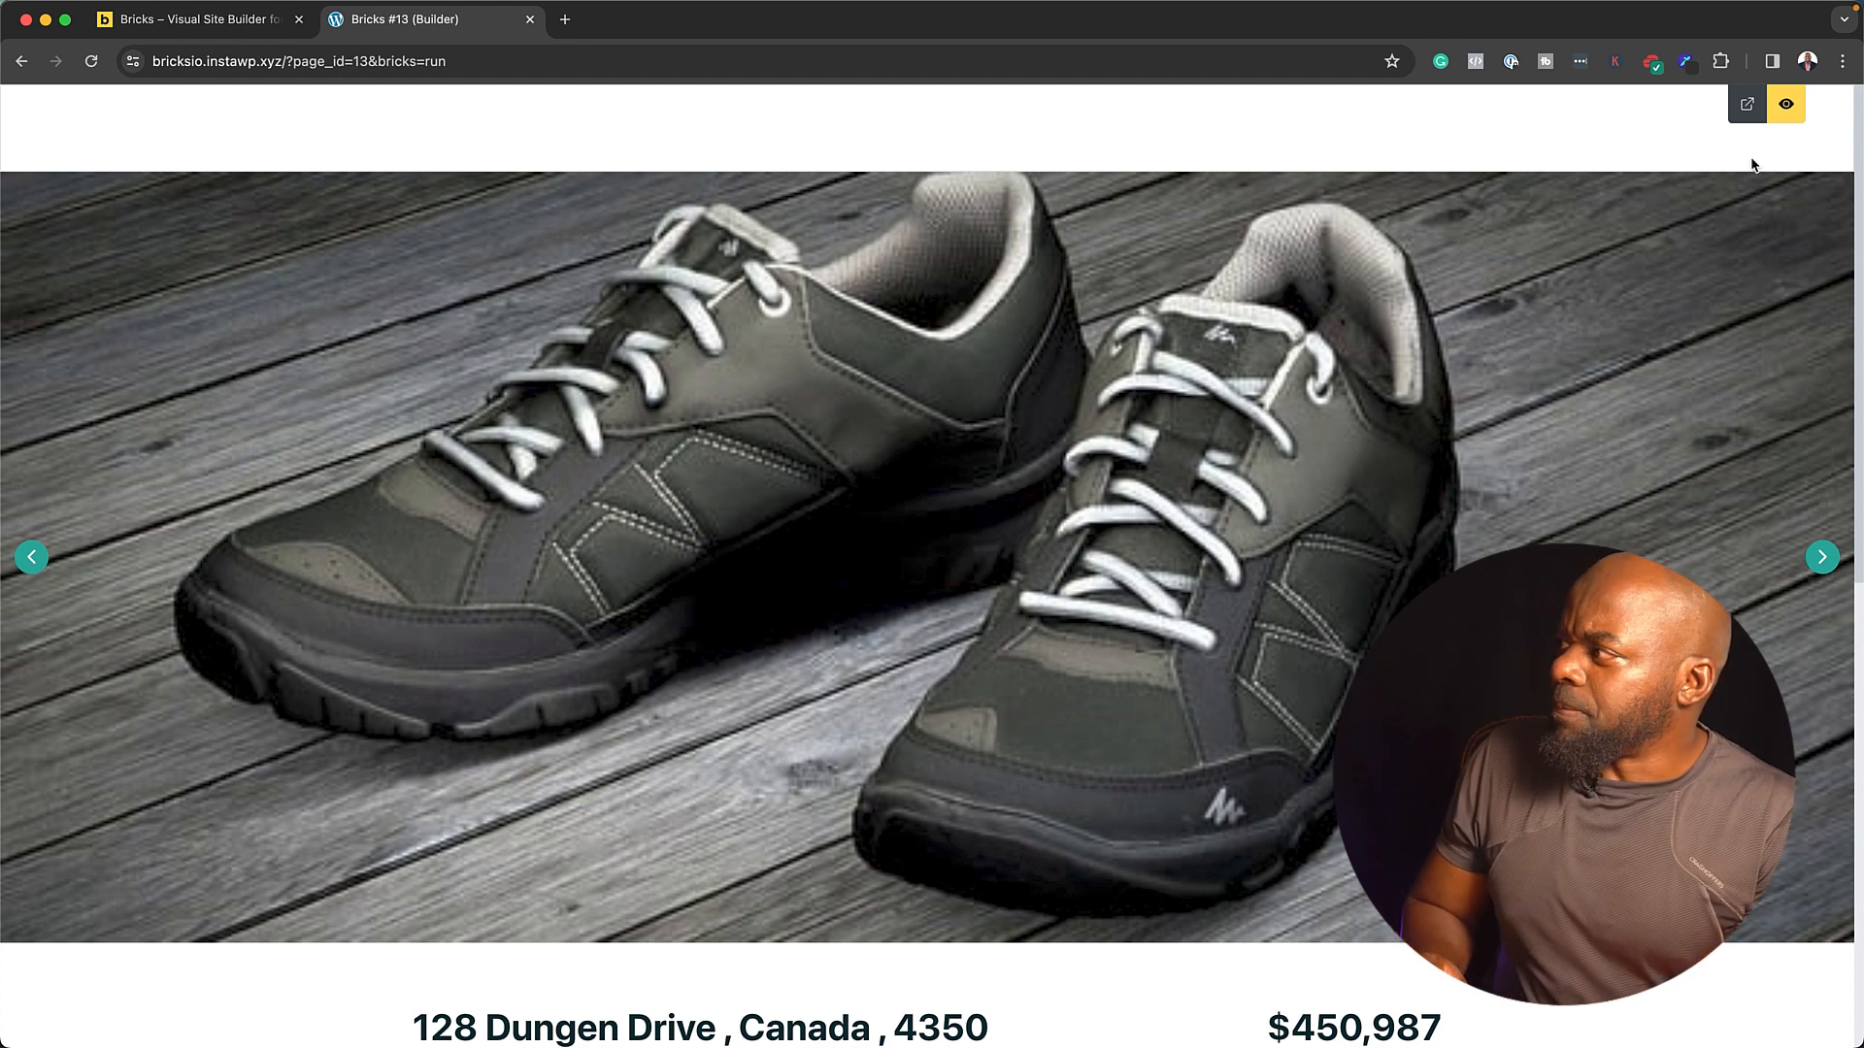
pyautogui.click(1782, 111)
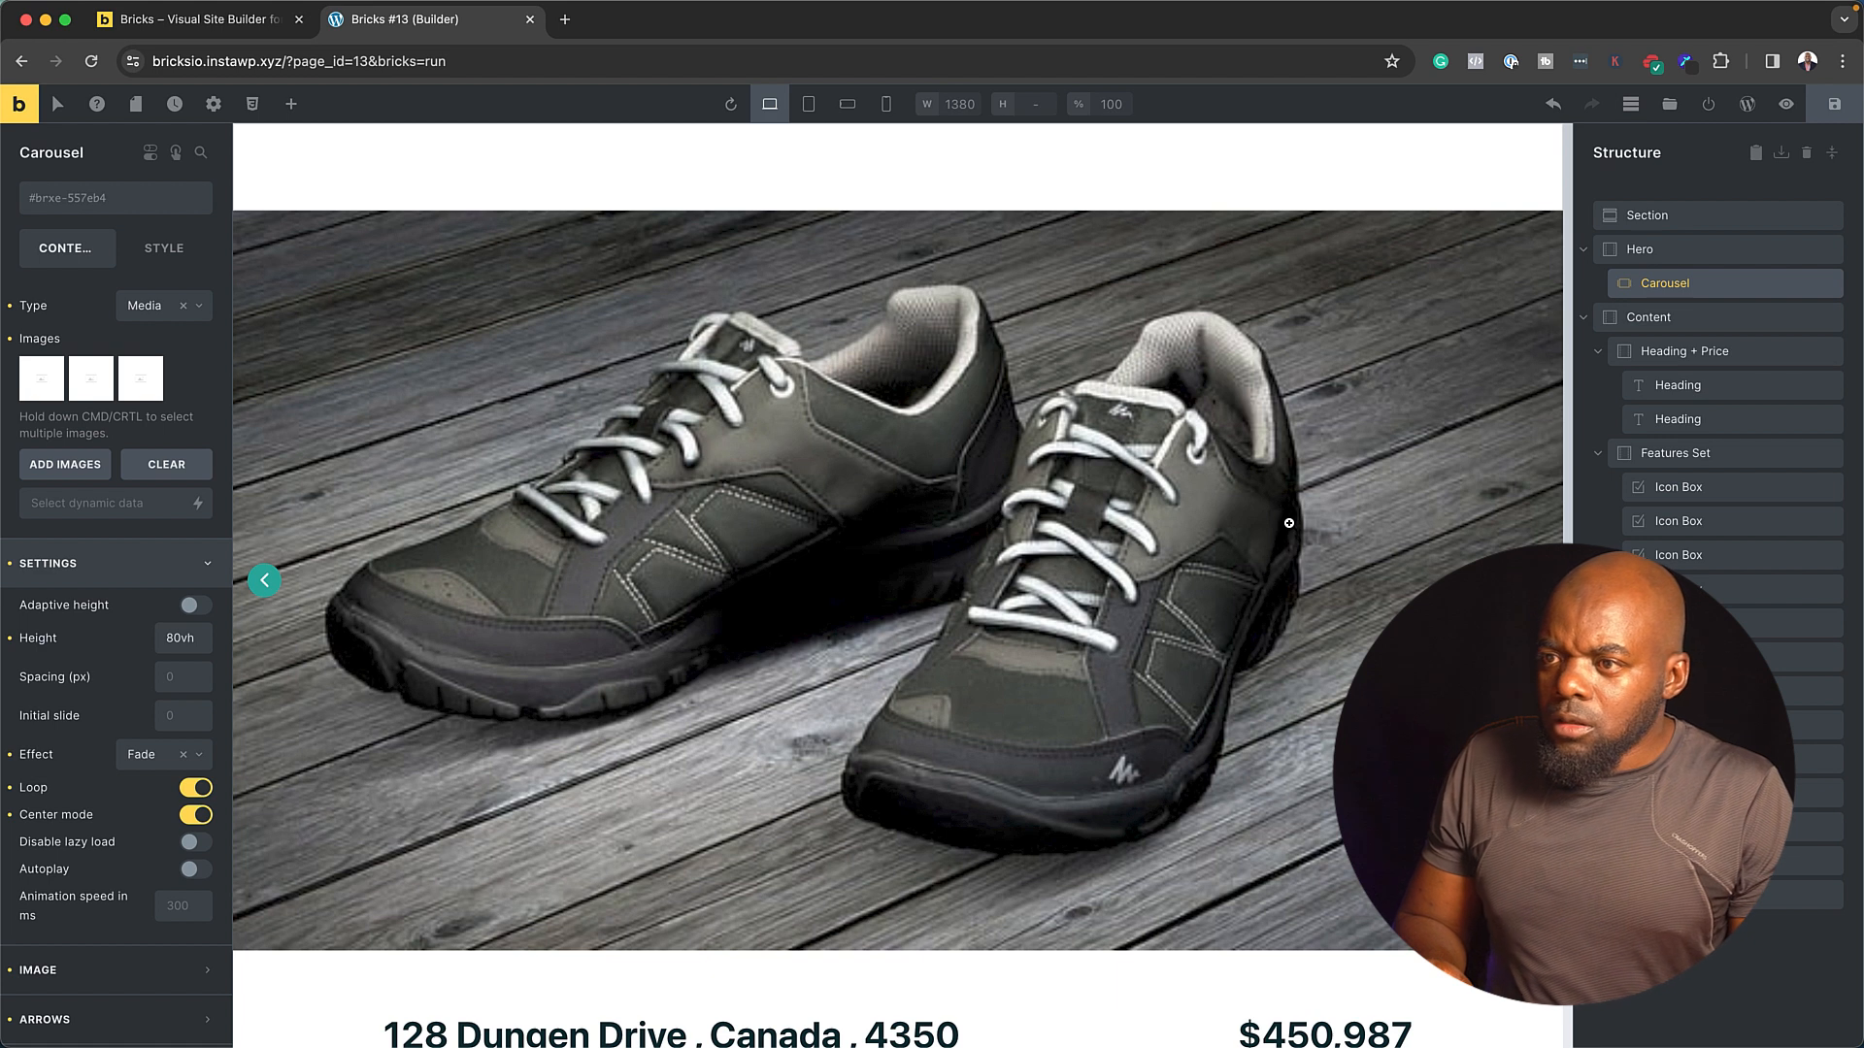
# - Examine the resized carousel on the canvas and the content settings of the Description heading
pyautogui.scroll(-1, 812, 788)
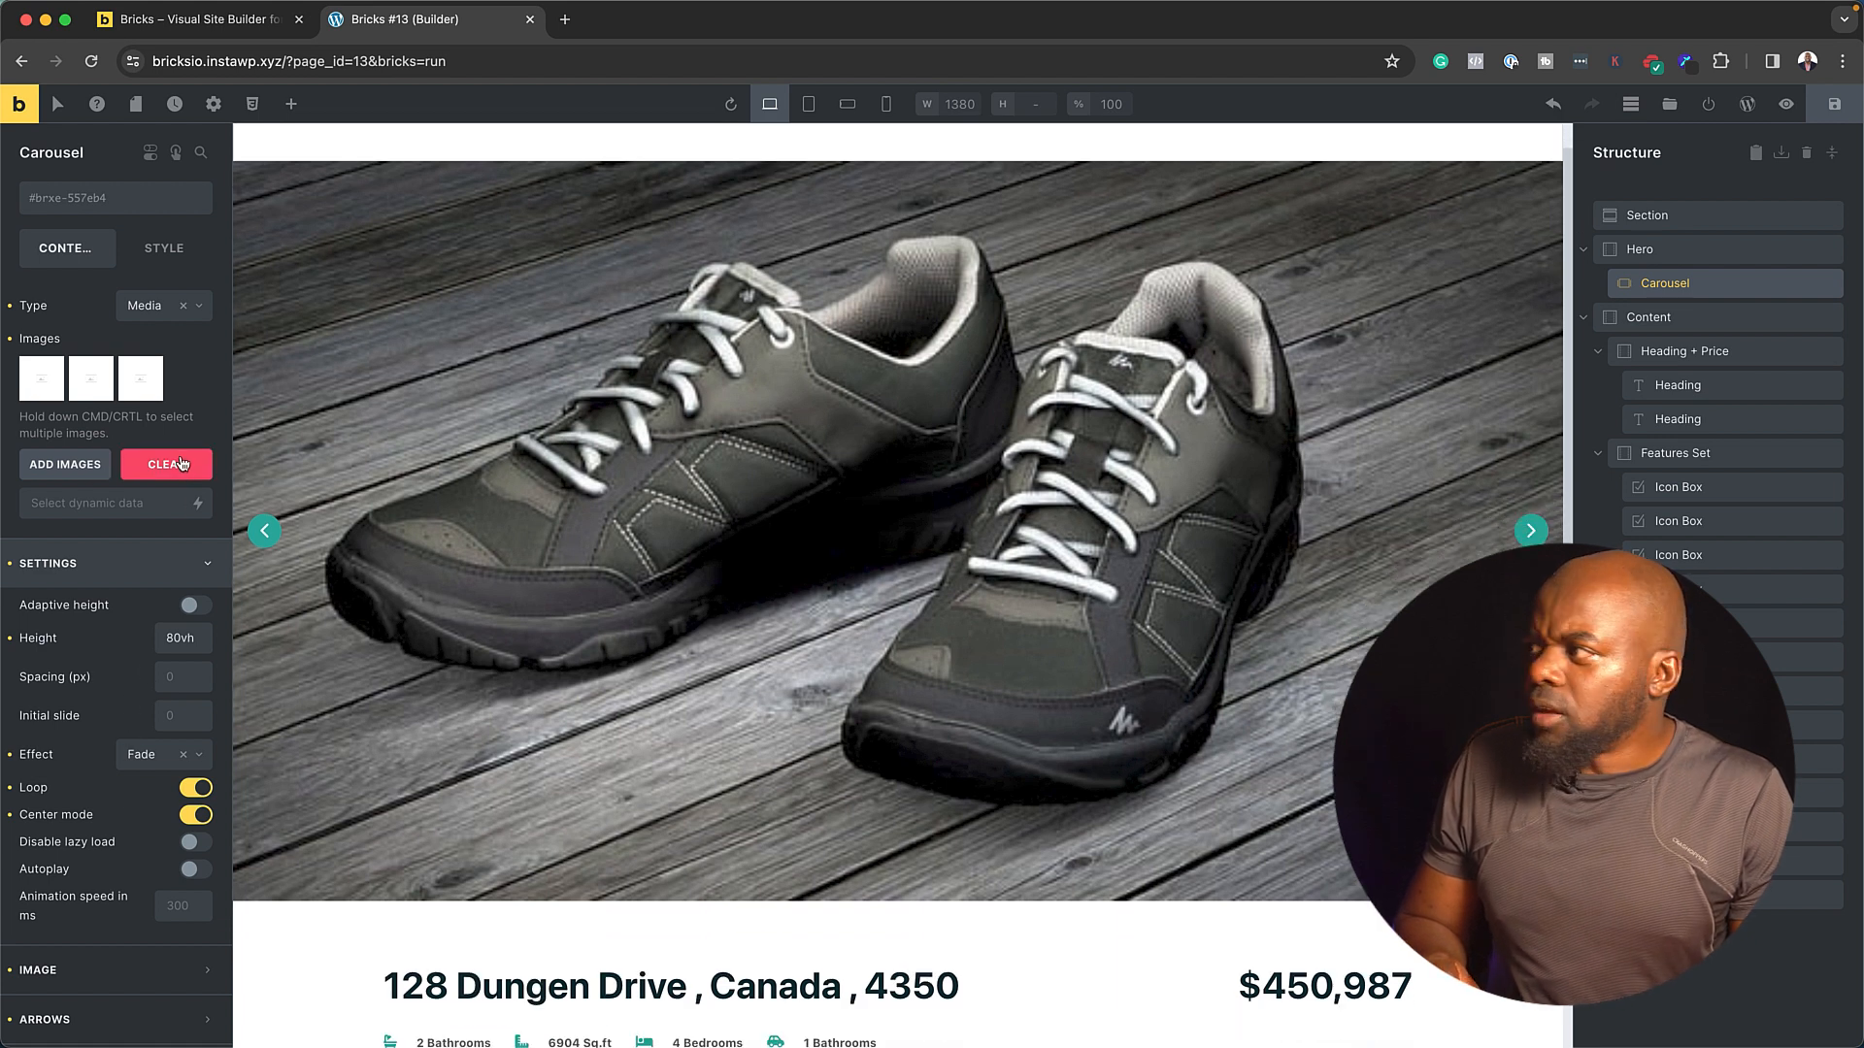
pyautogui.scroll(1, 1157, 651)
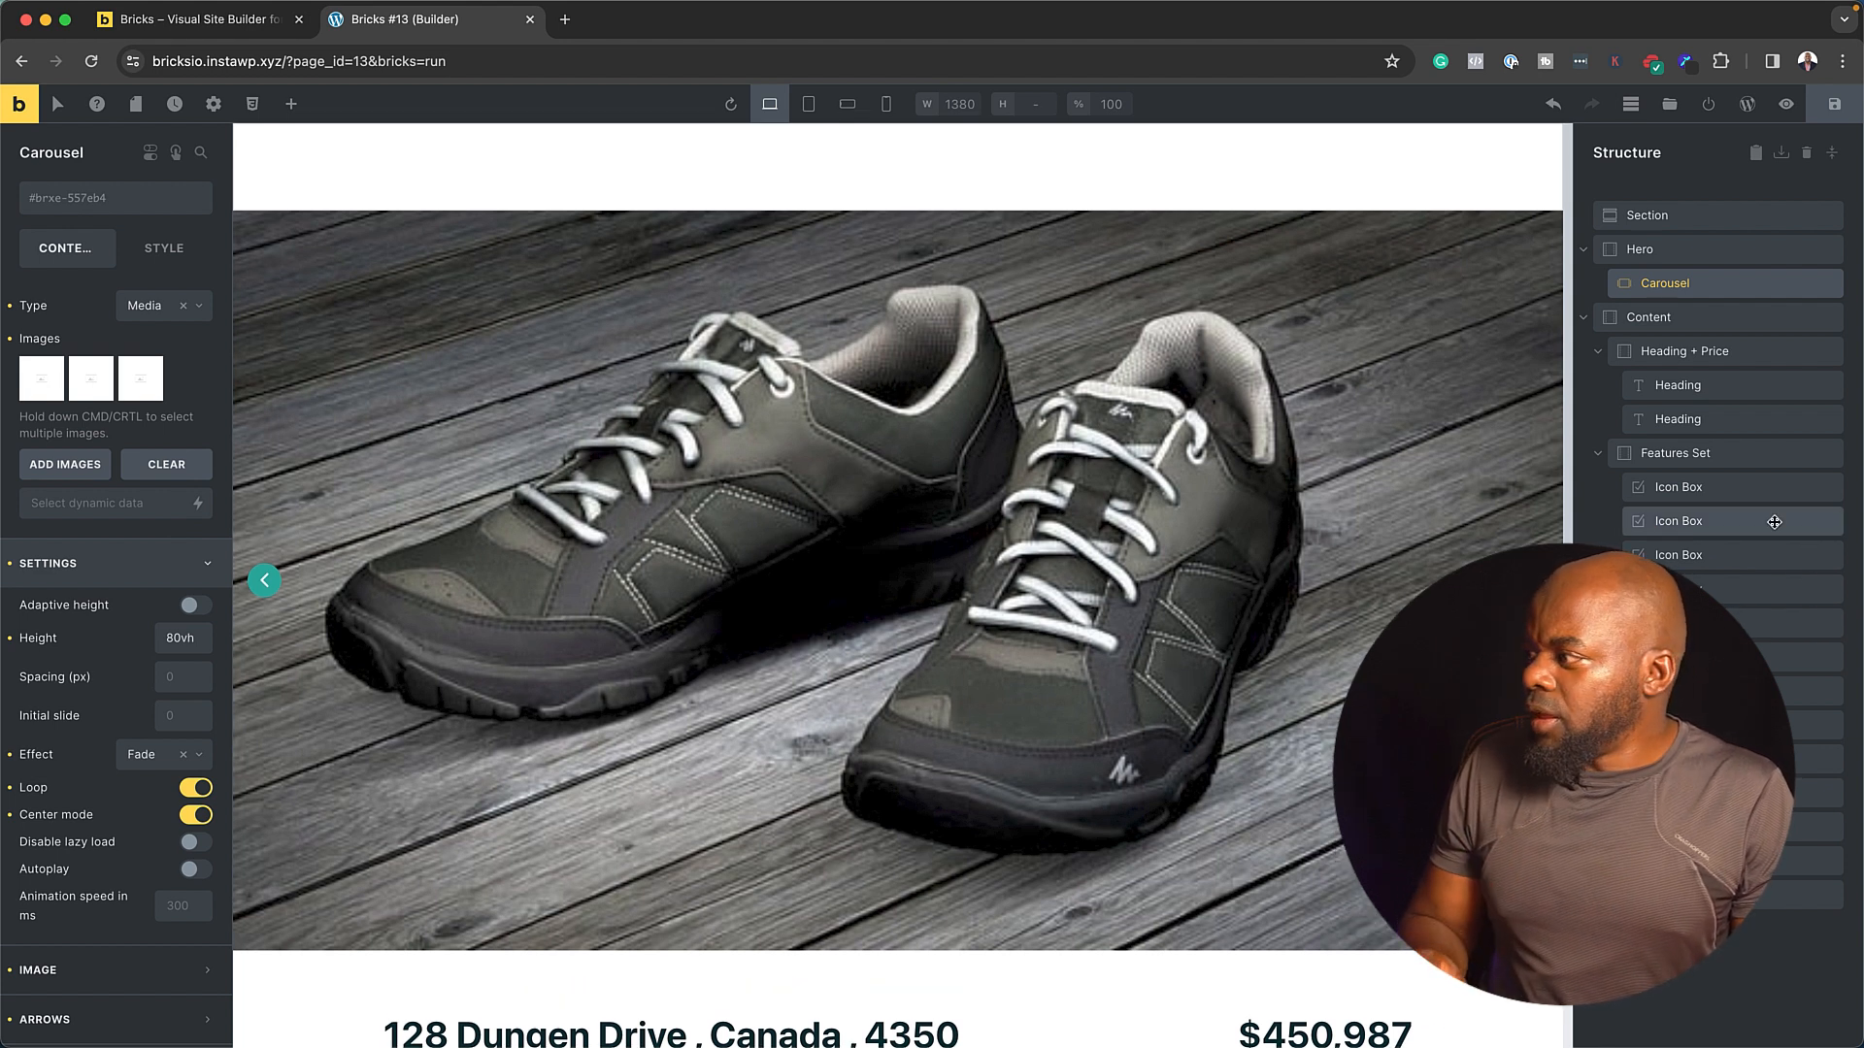
pyautogui.click(1728, 624)
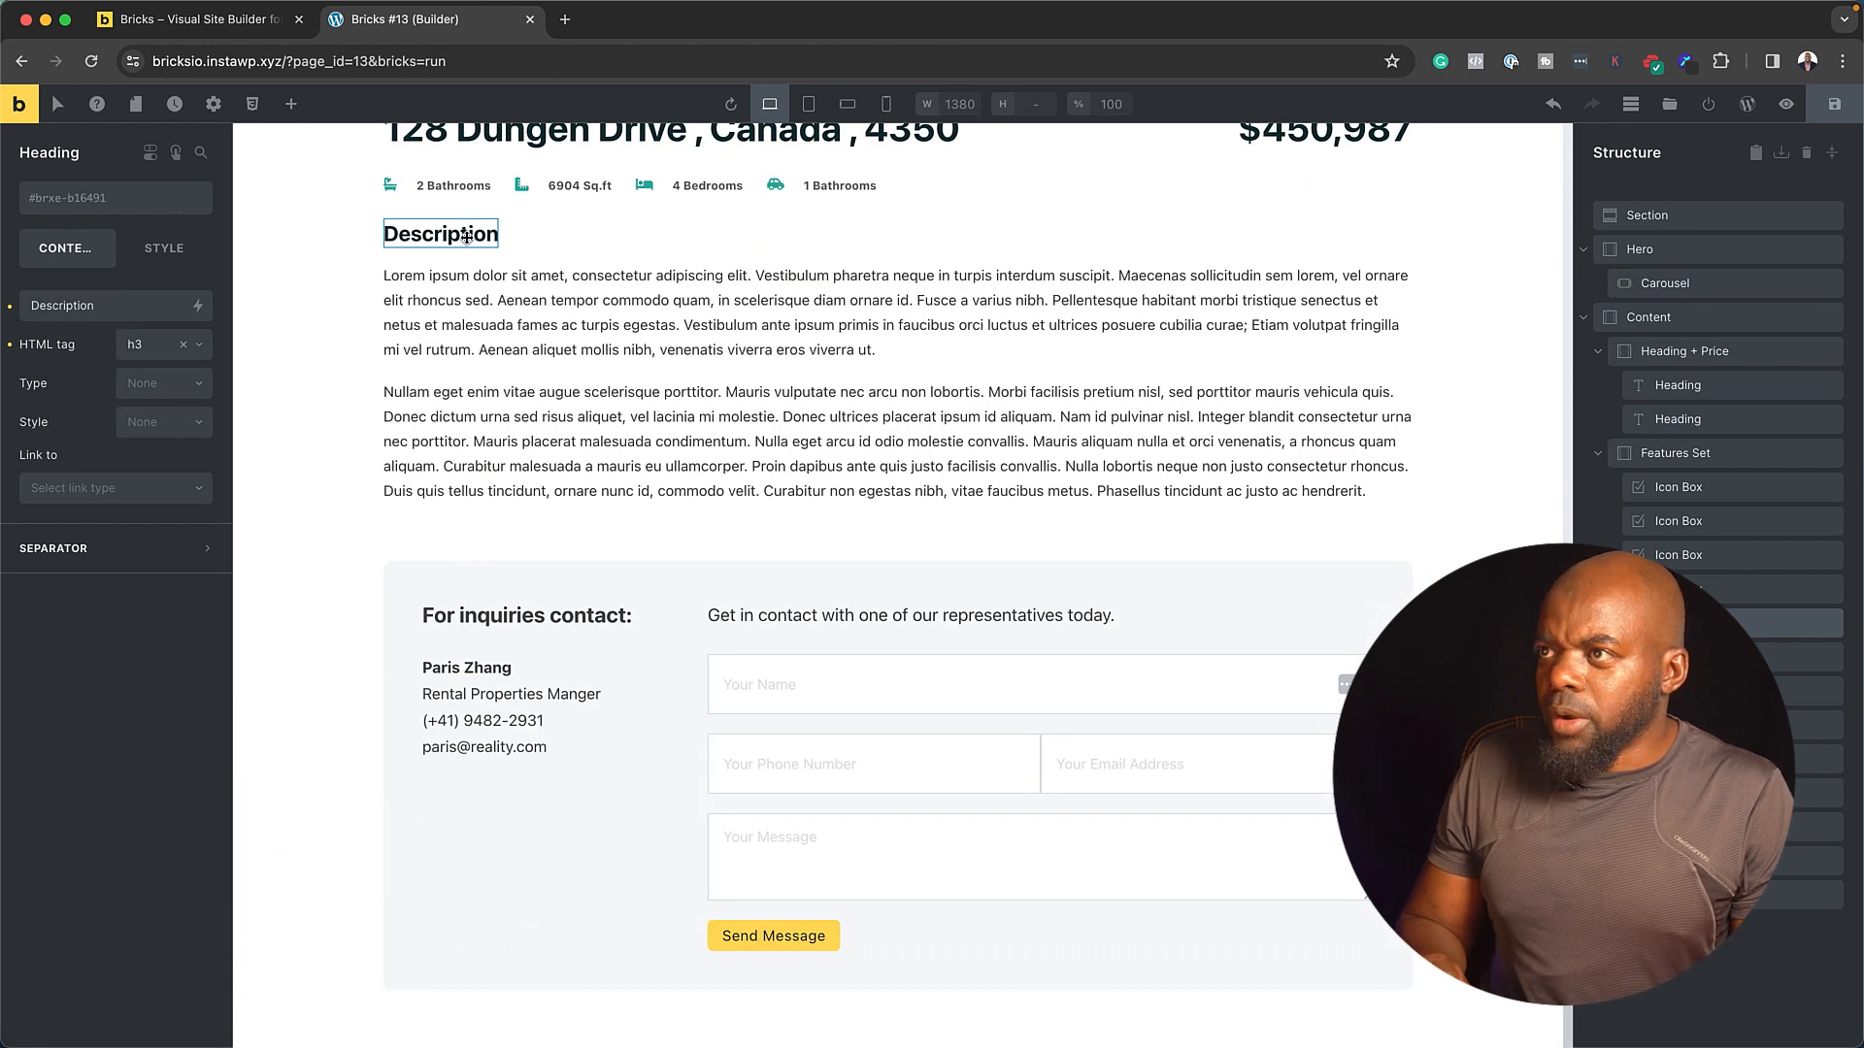
pyautogui.scroll(10, 467, 237)
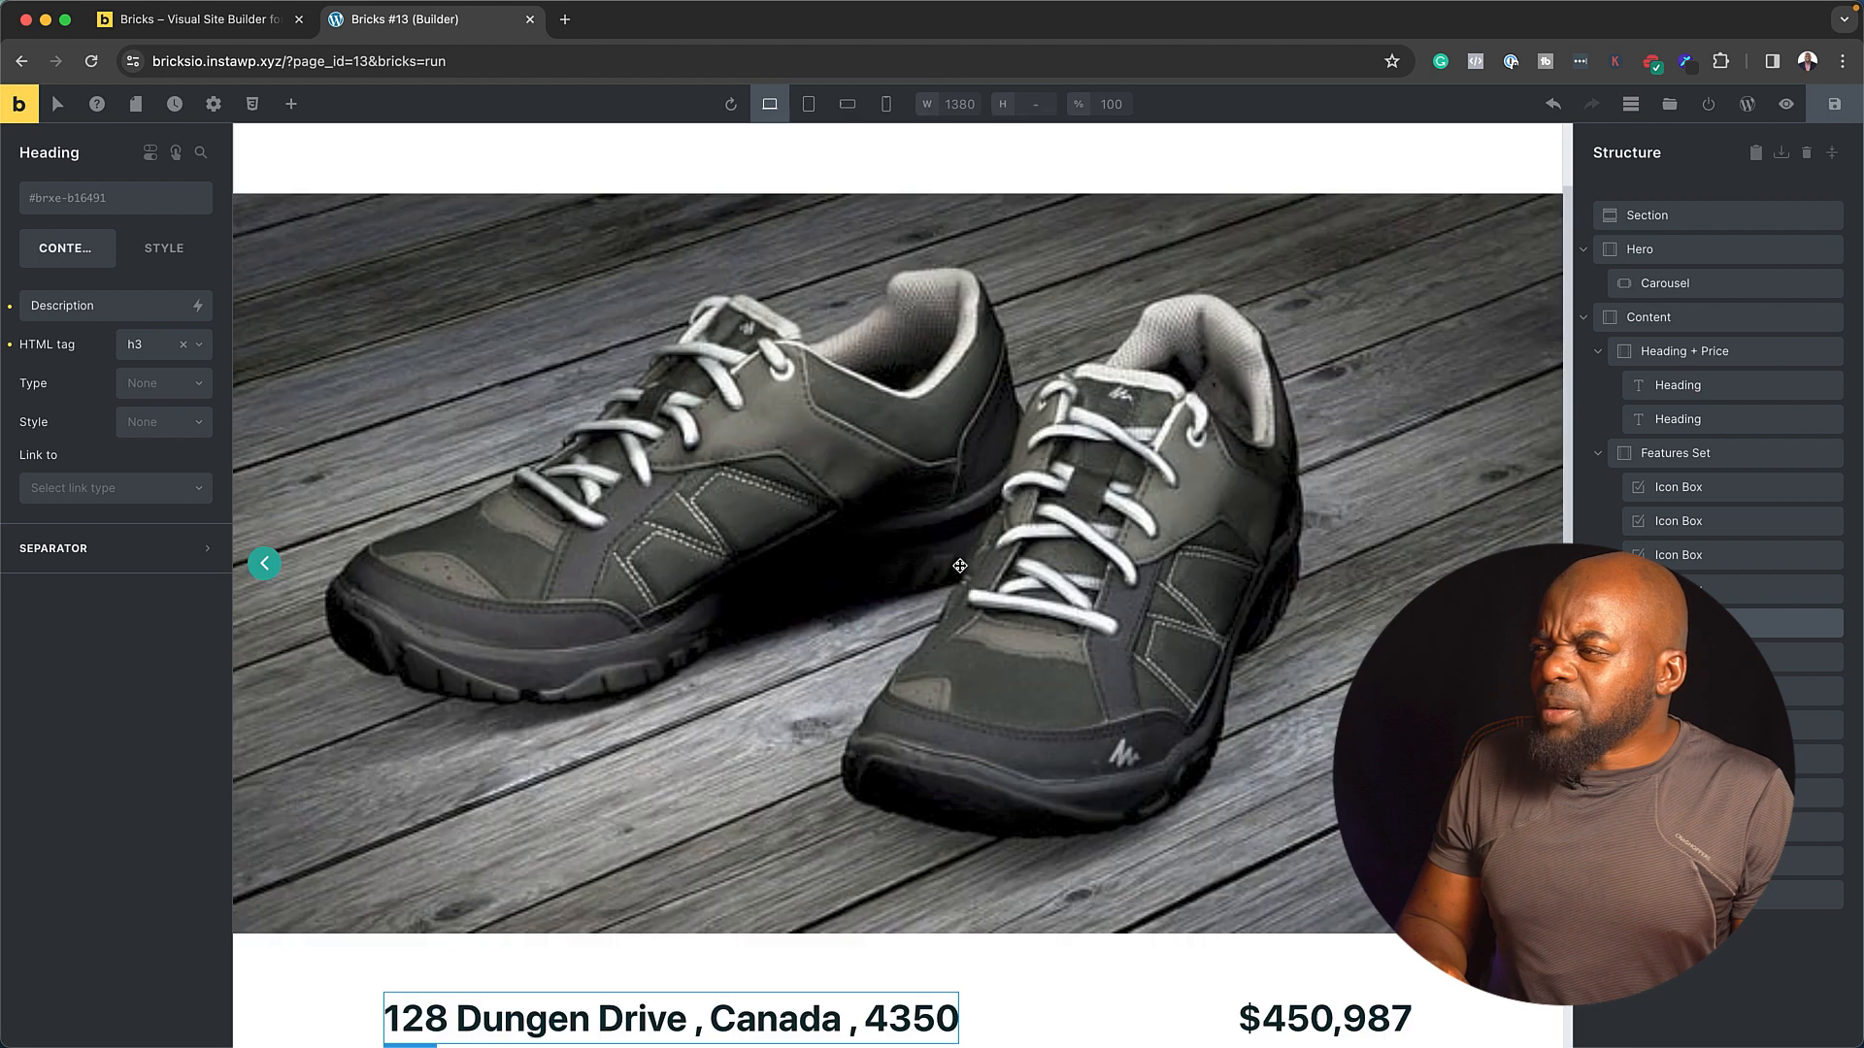
pyautogui.scroll(-1, 960, 566)
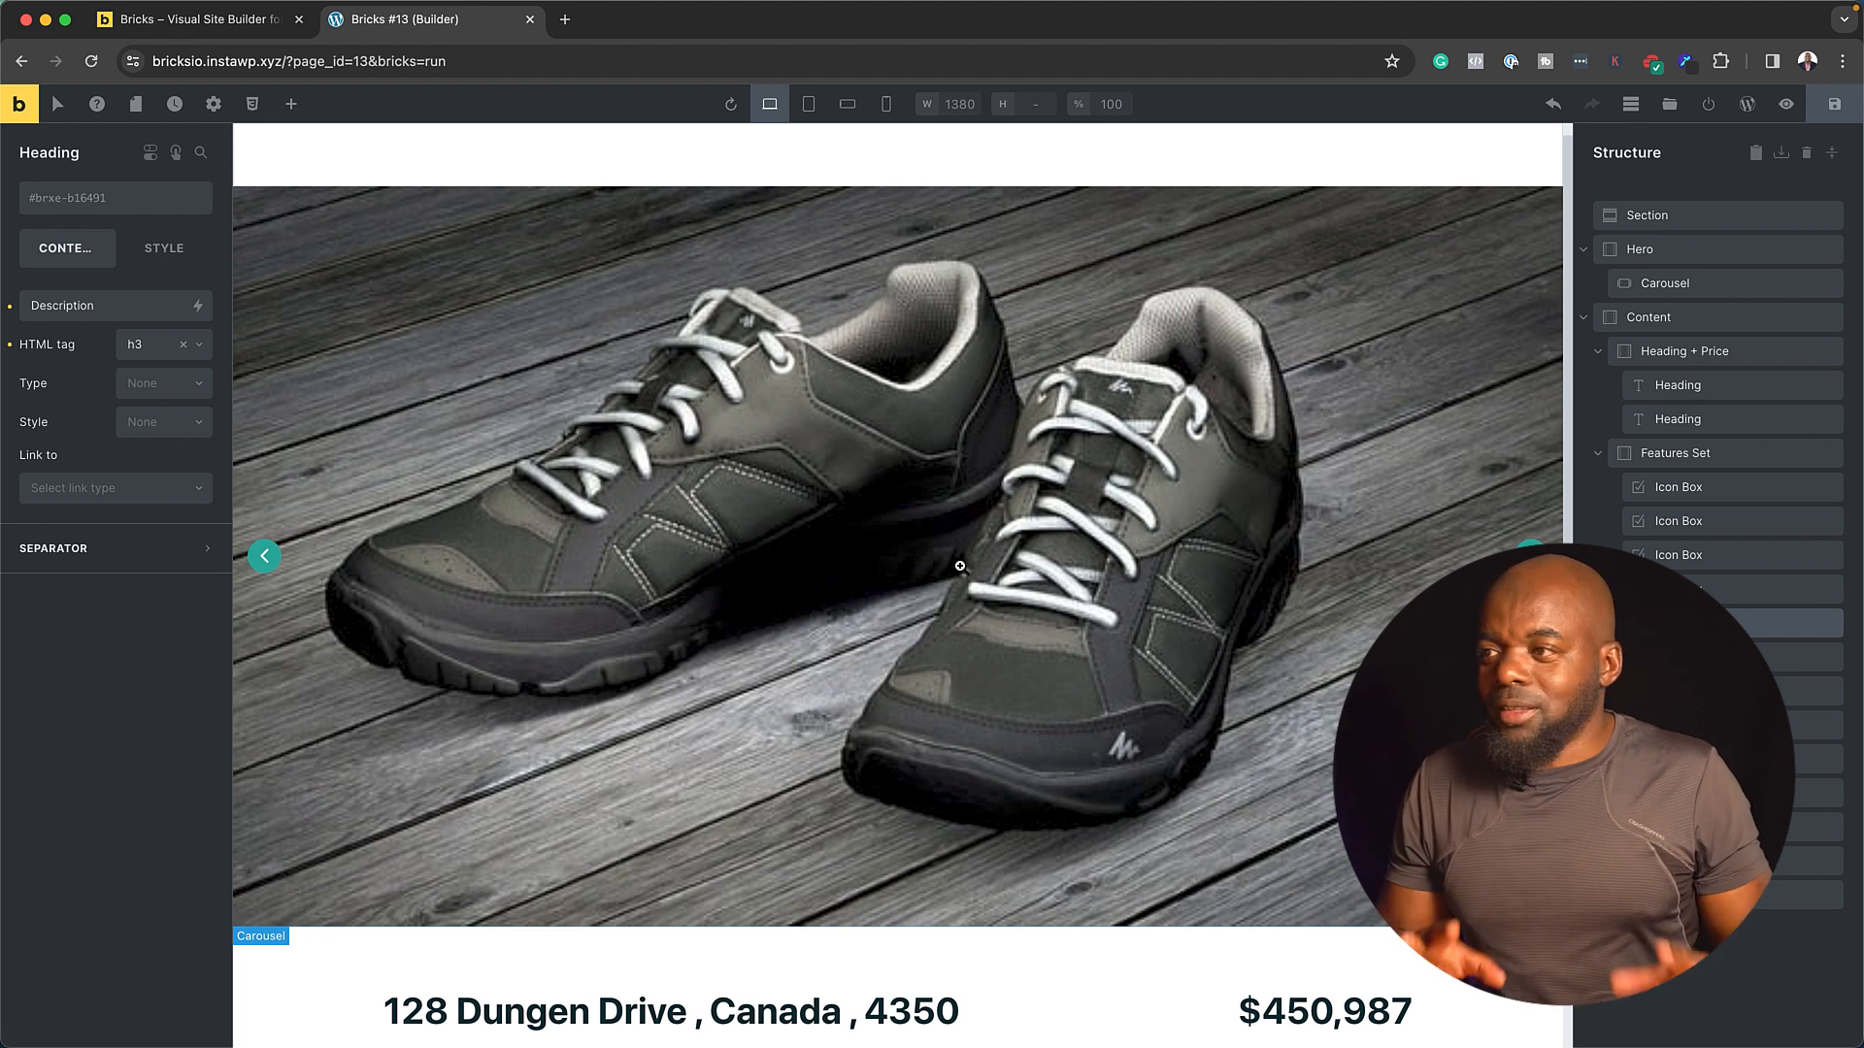
pyautogui.scroll(-5, 930, 646)
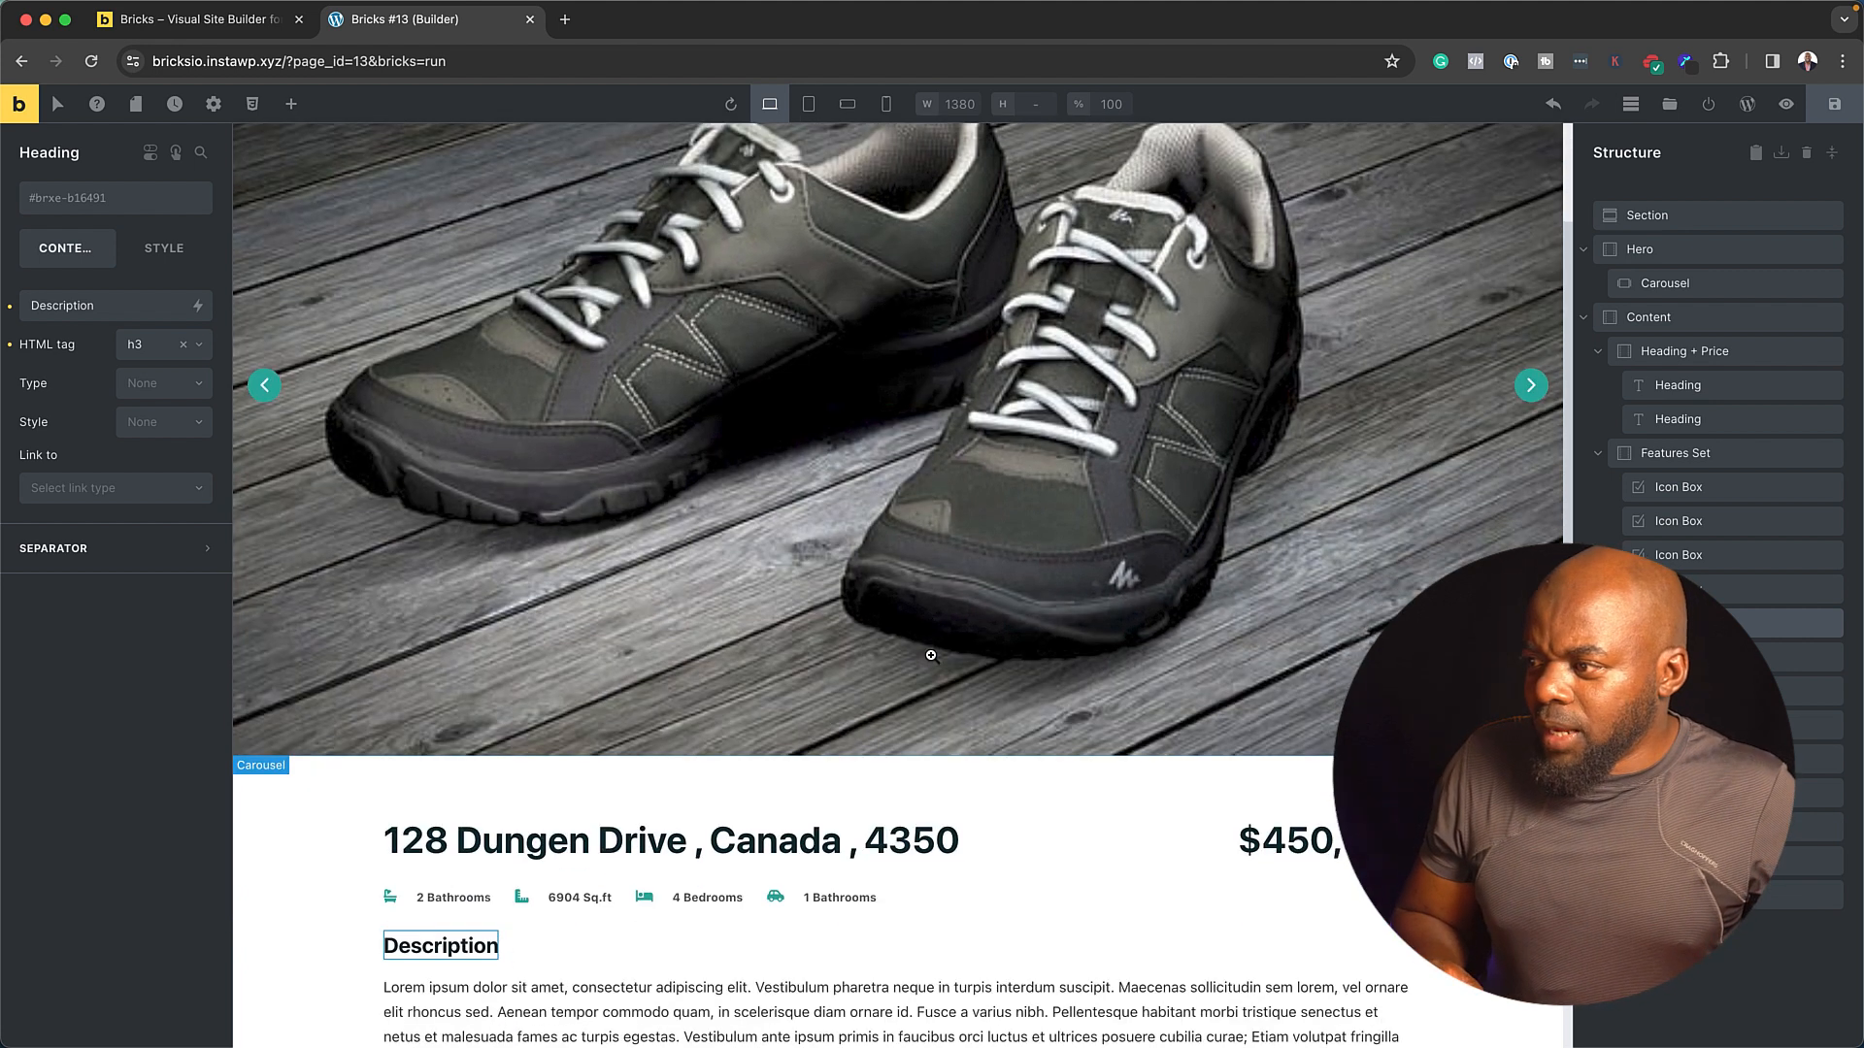
# - Add an empty render condition to the property address heading and look through the available condition types
pyautogui.click(904, 729)
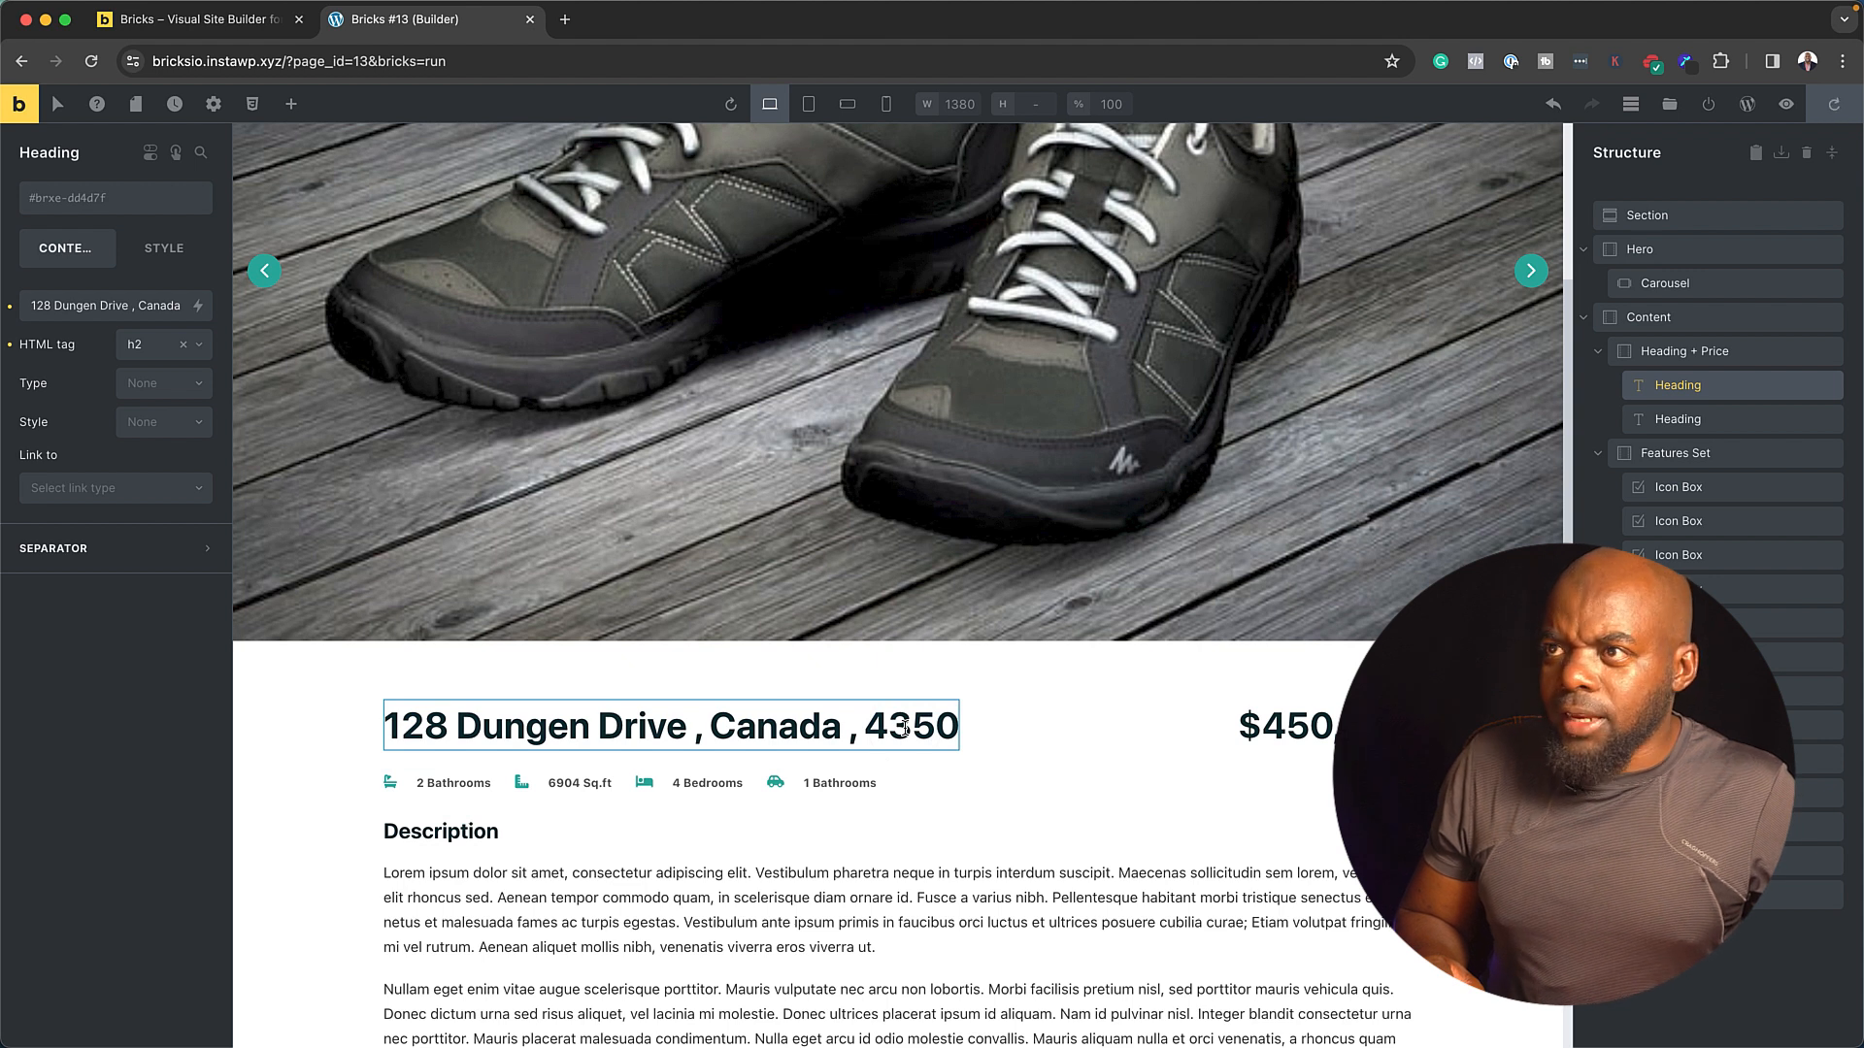
pyautogui.click(152, 160)
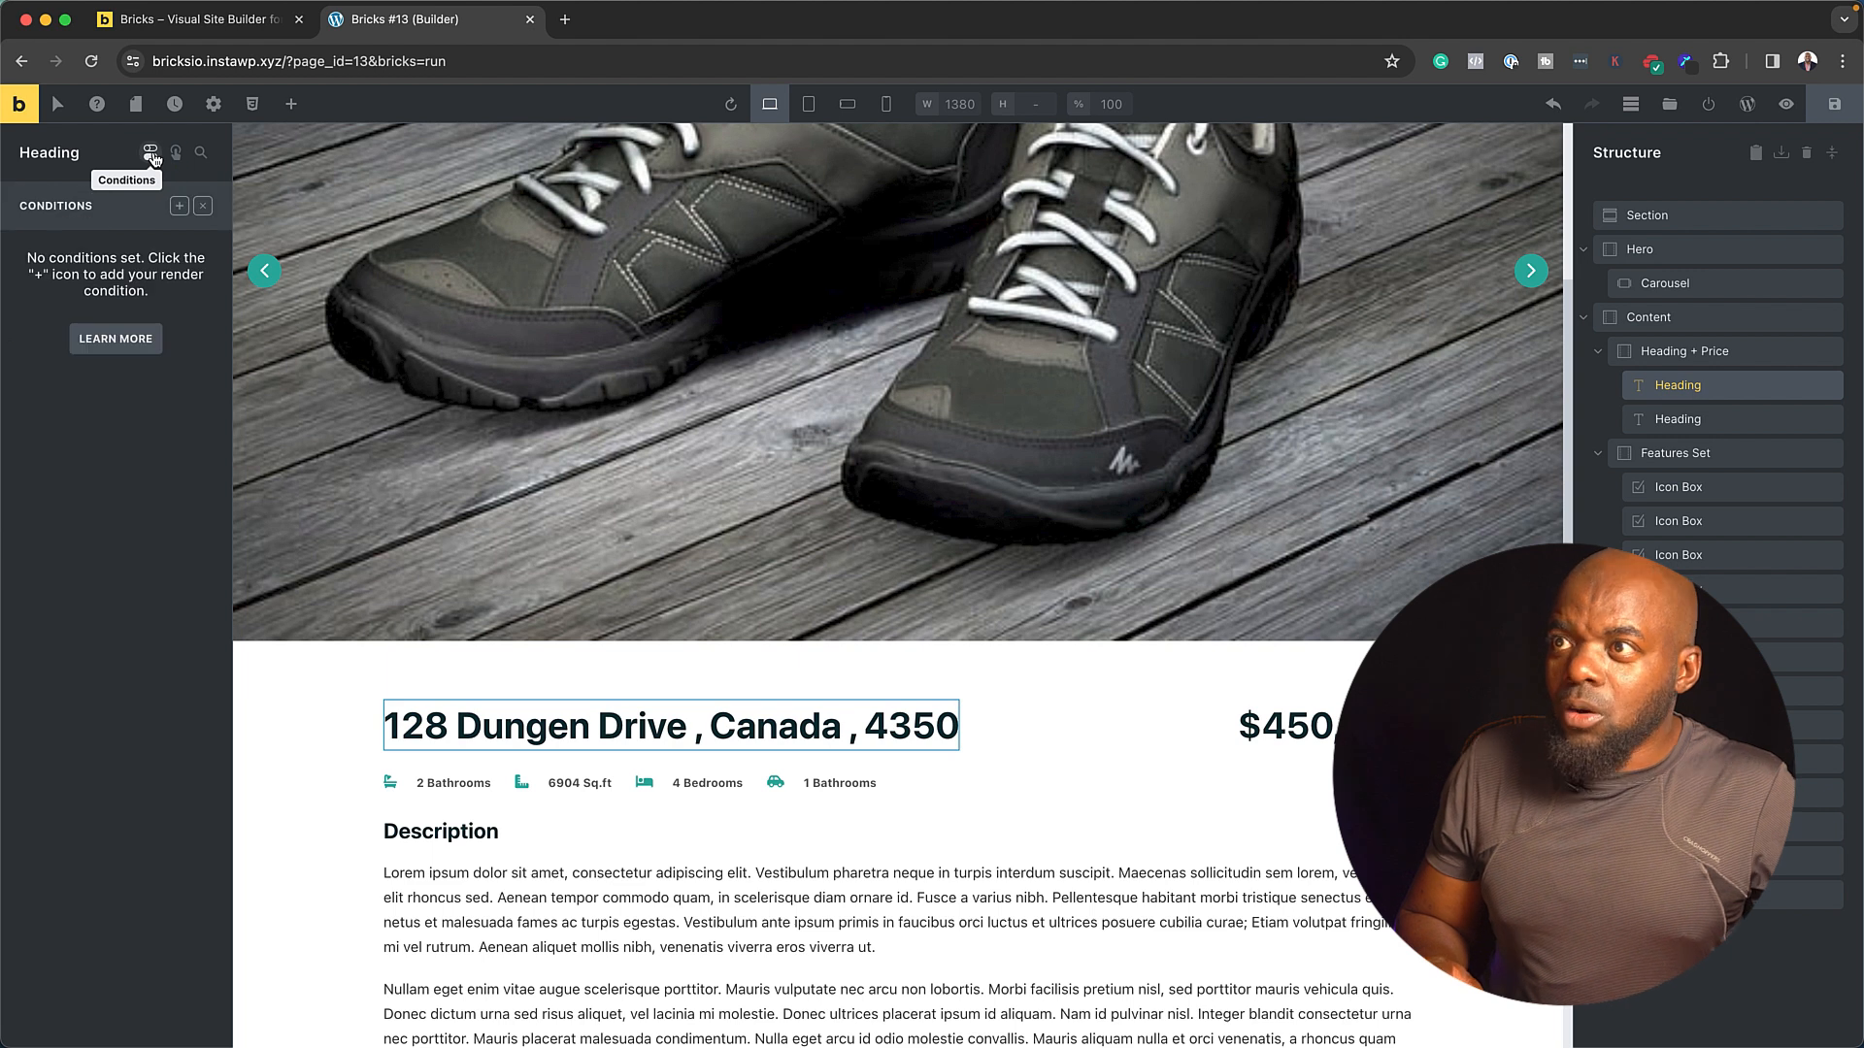
pyautogui.click(180, 207)
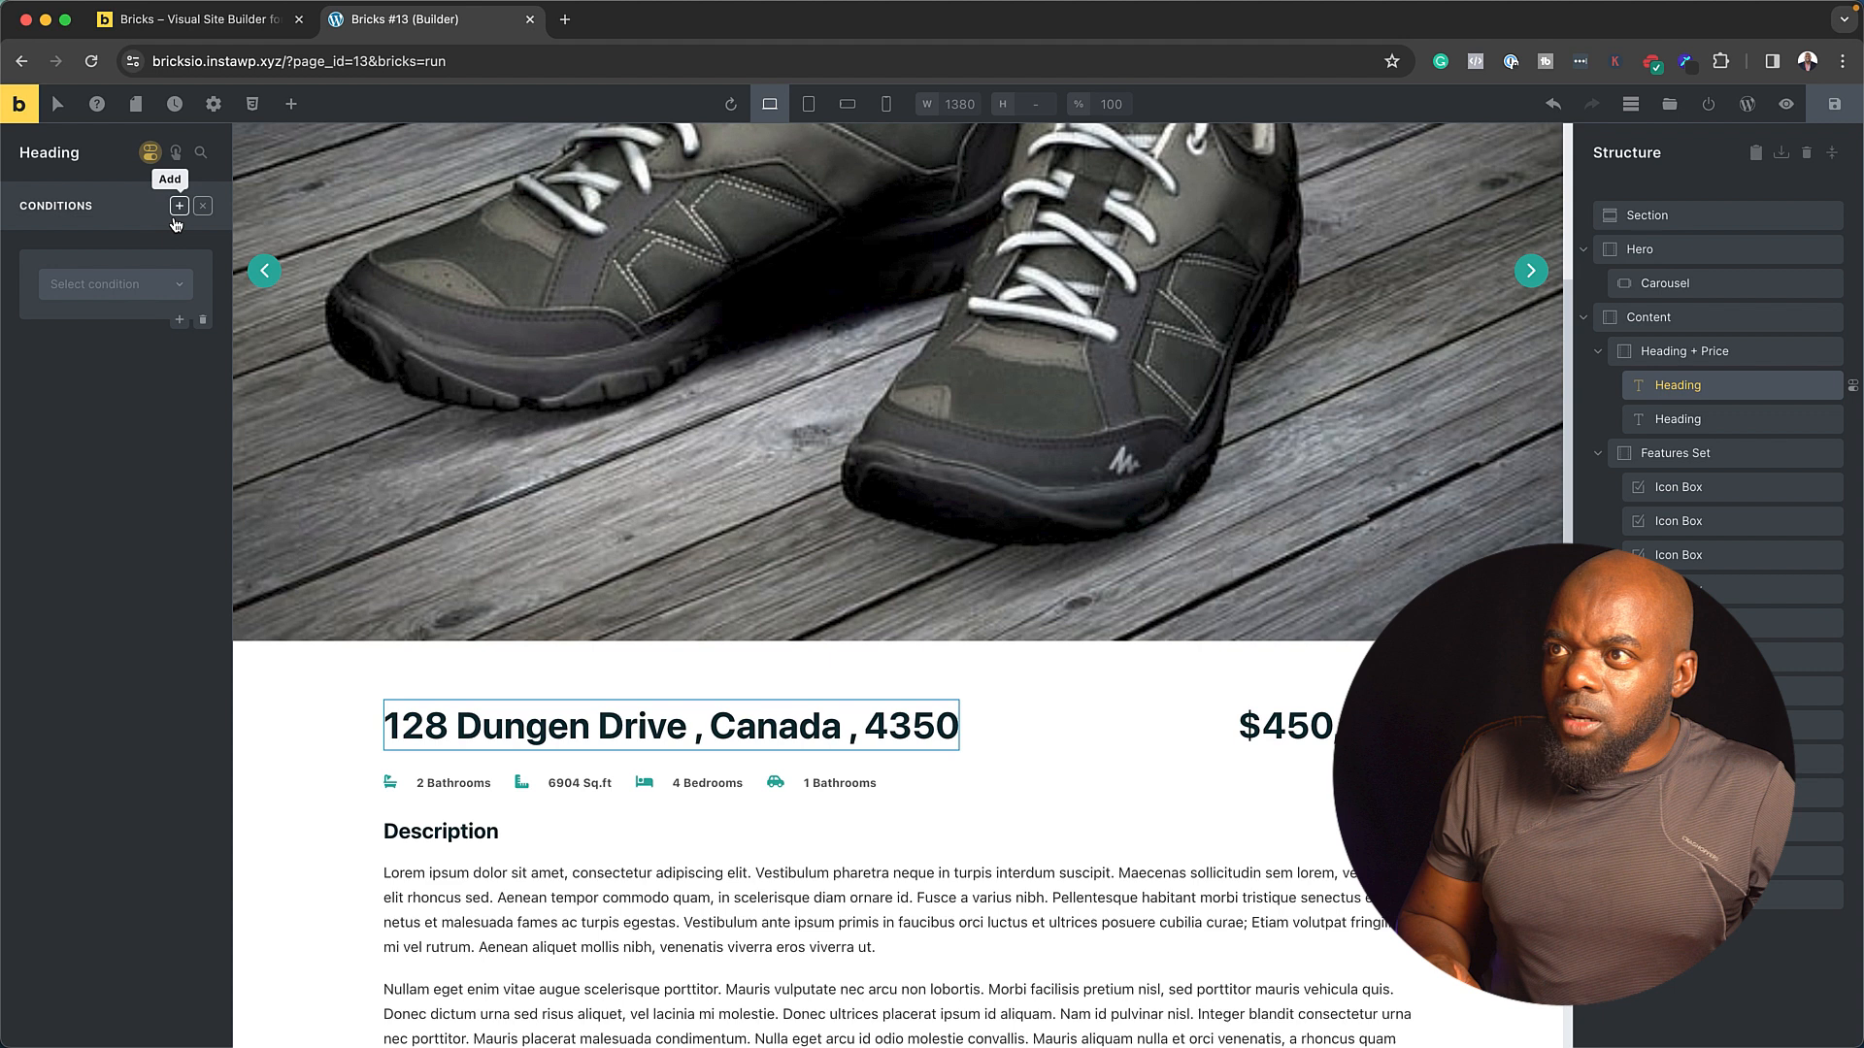
pyautogui.click(151, 287)
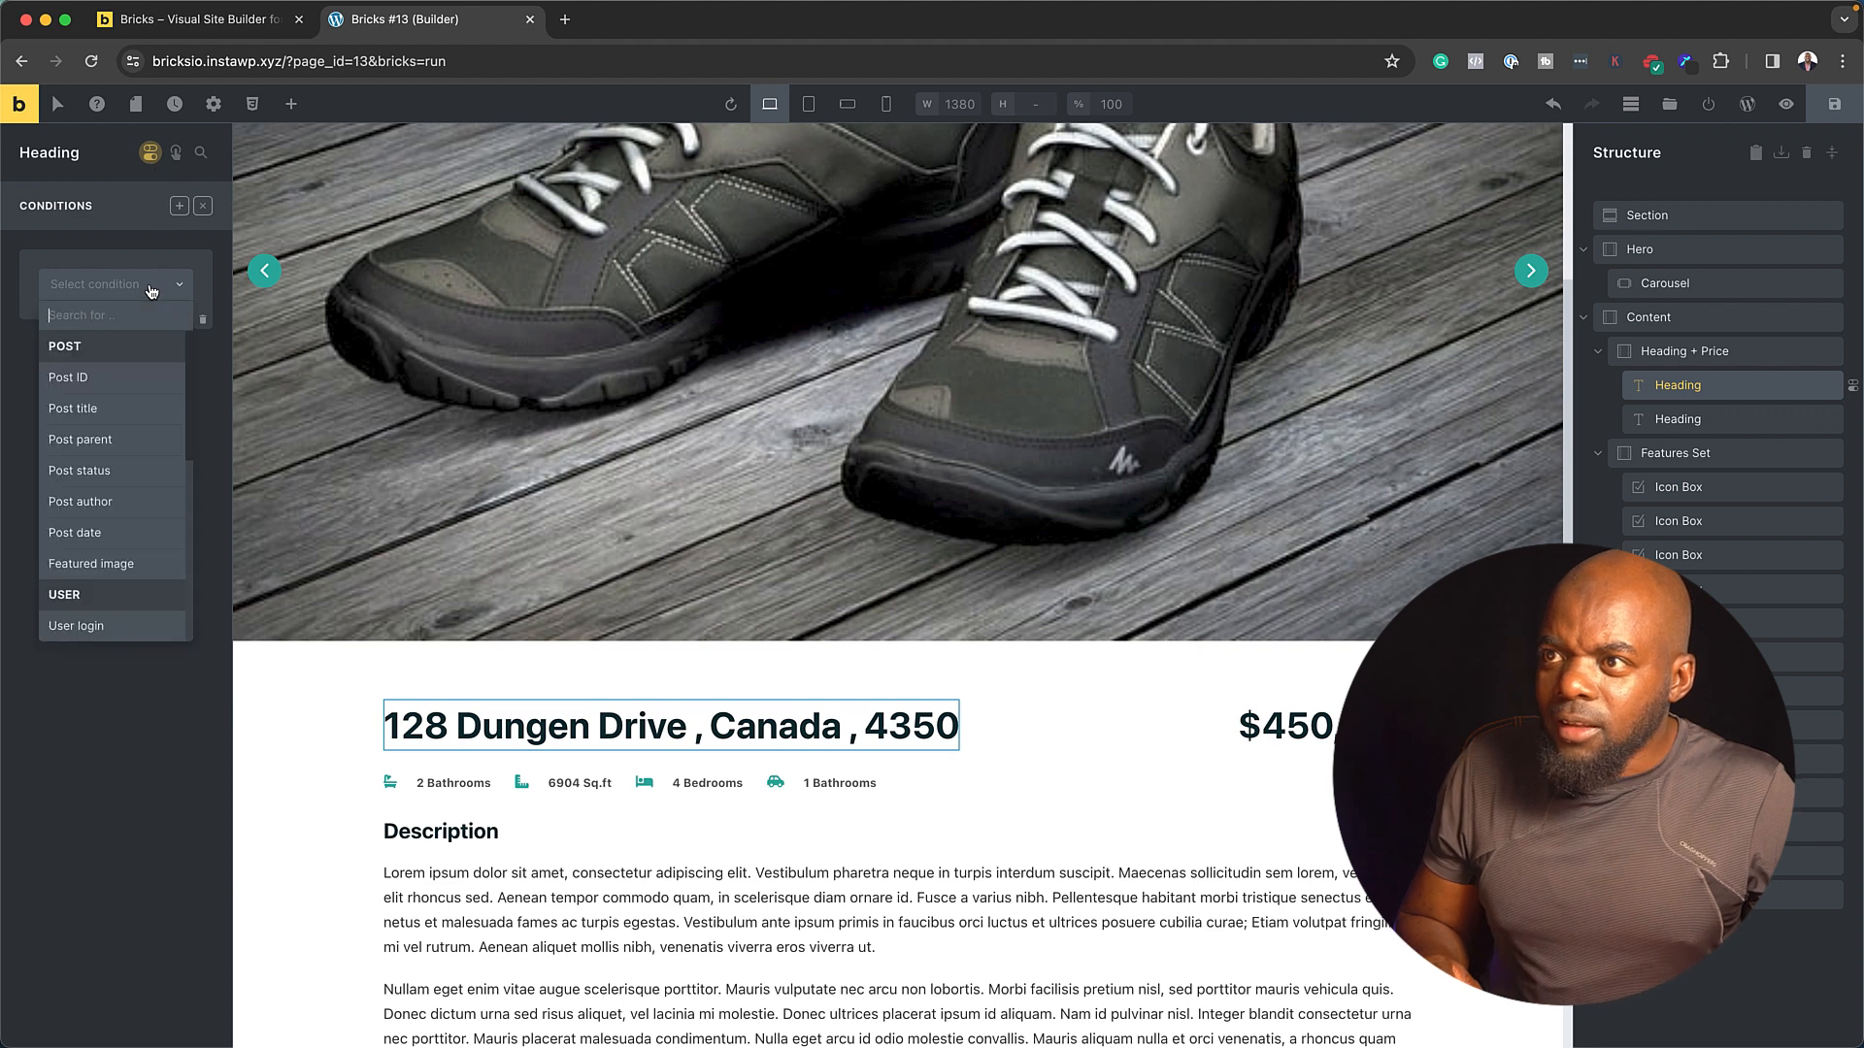
pyautogui.scroll(-3, 139, 564)
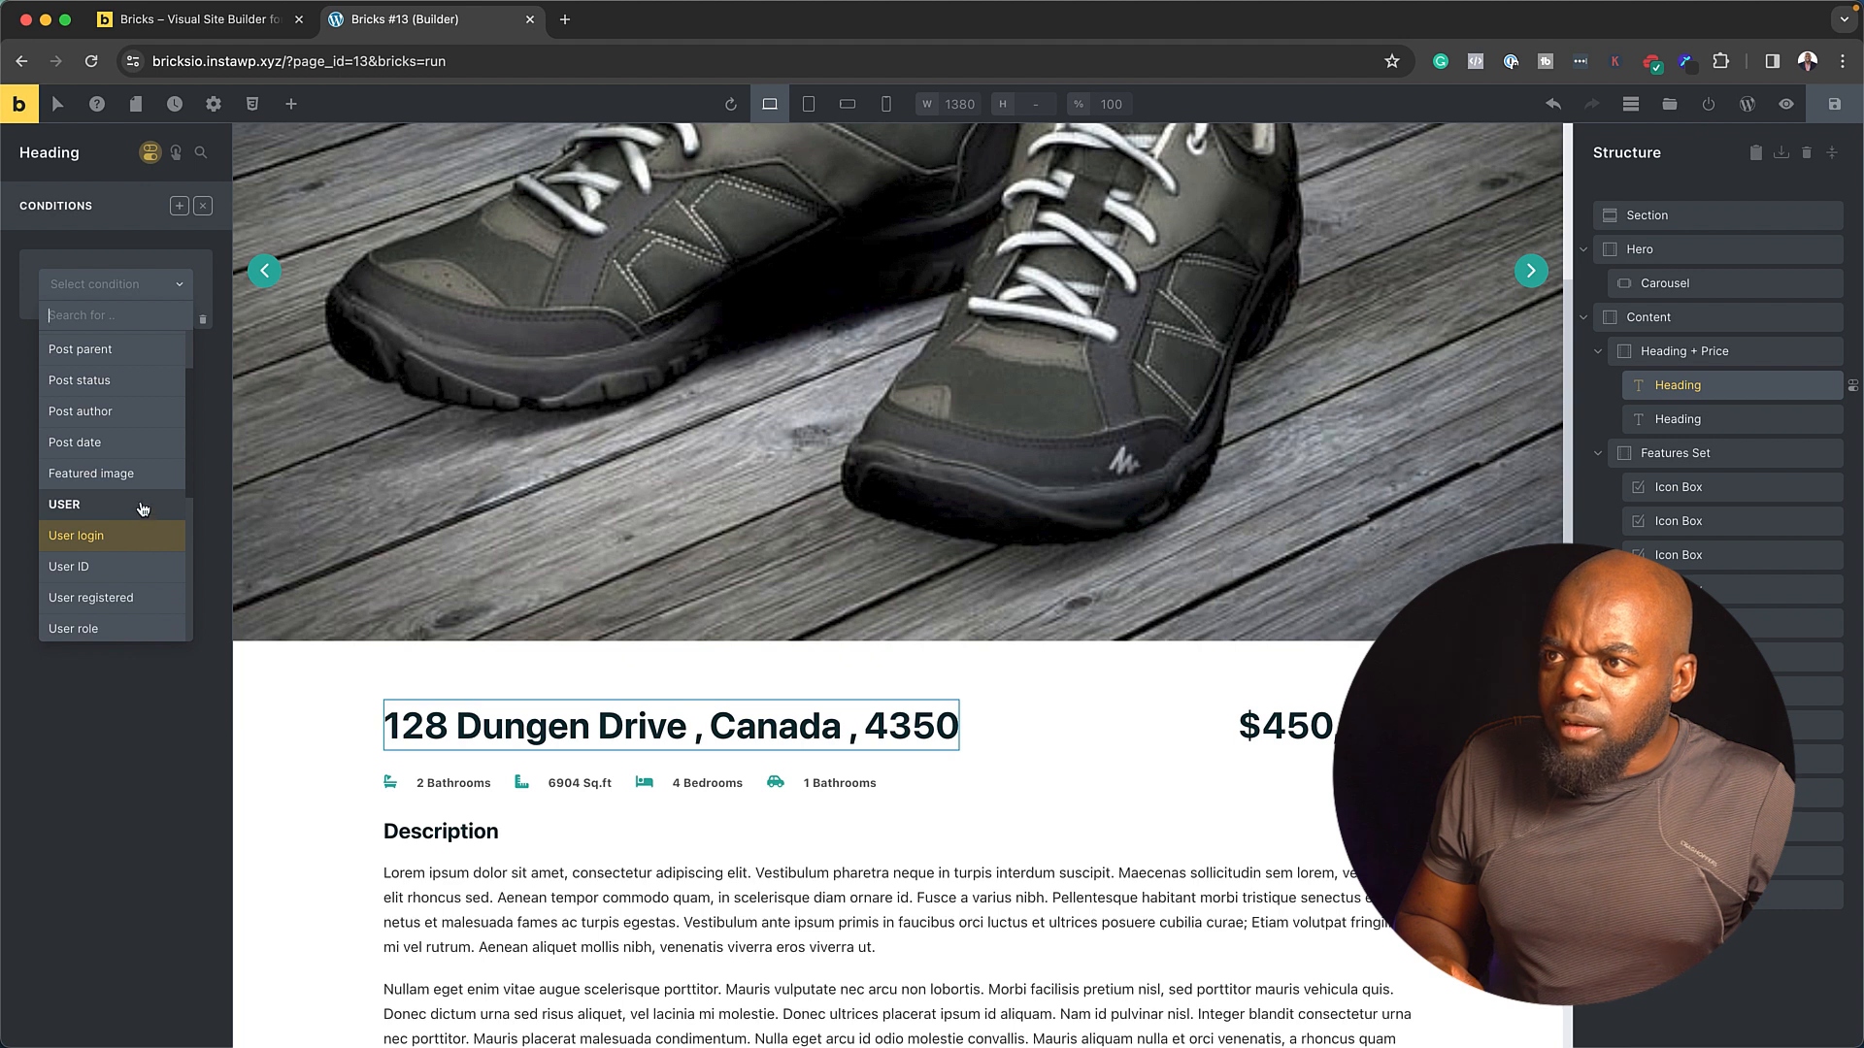
pyautogui.scroll(-4, 138, 485)
pyautogui.scroll(-2, 138, 505)
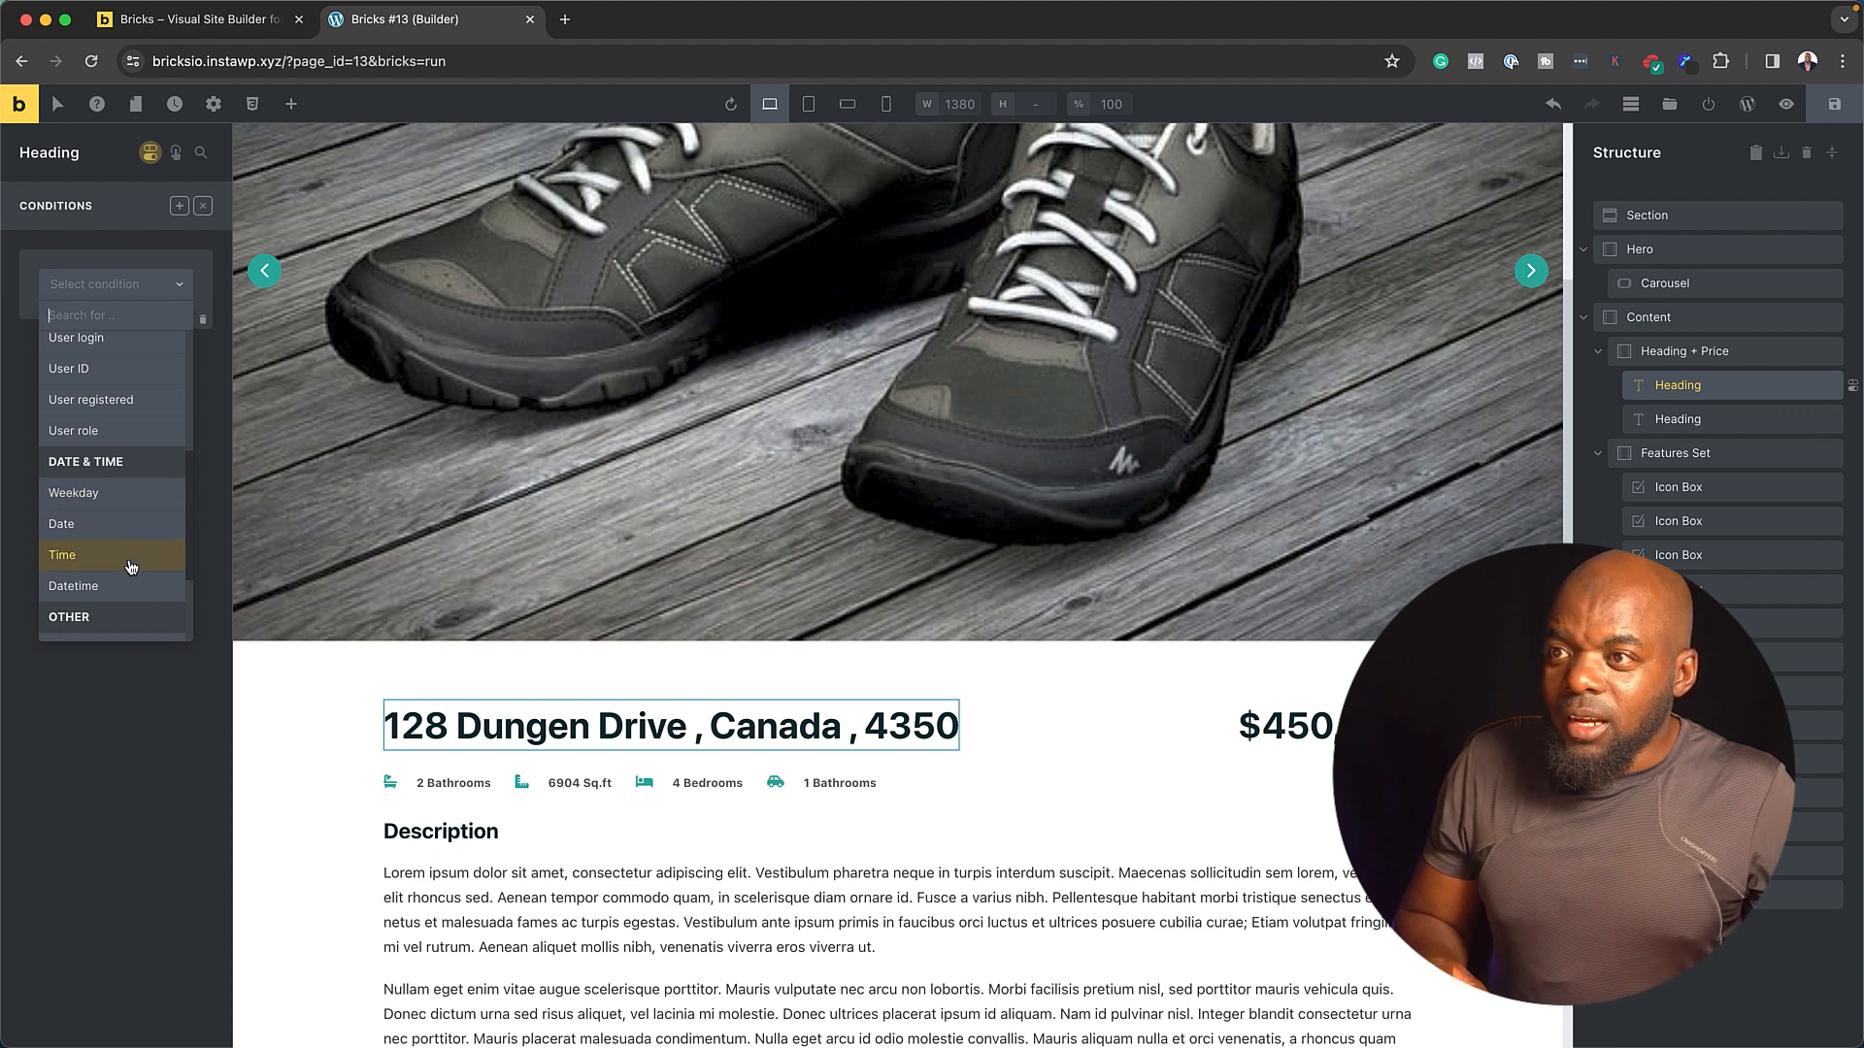
pyautogui.scroll(-3, 131, 567)
pyautogui.scroll(-1, 133, 545)
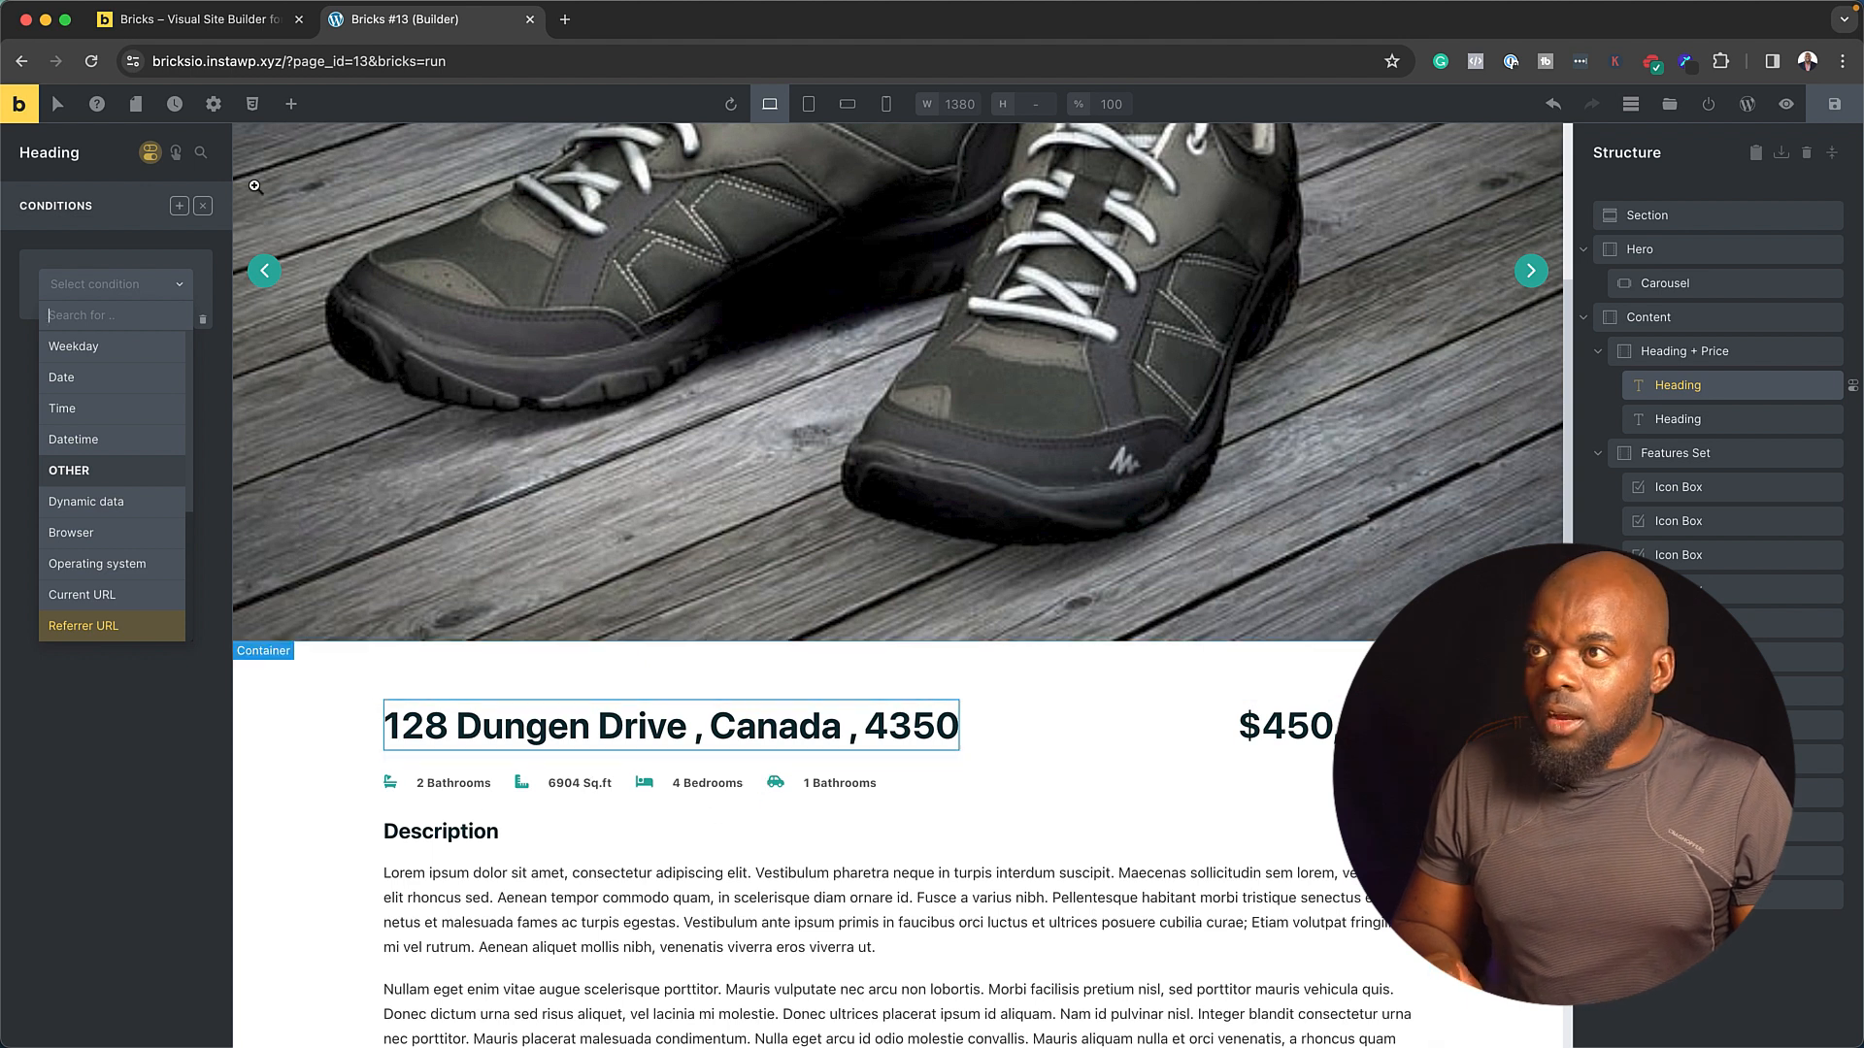
# - Add an interaction with a Click trigger to the property address heading and look through the available actions
pyautogui.click(177, 157)
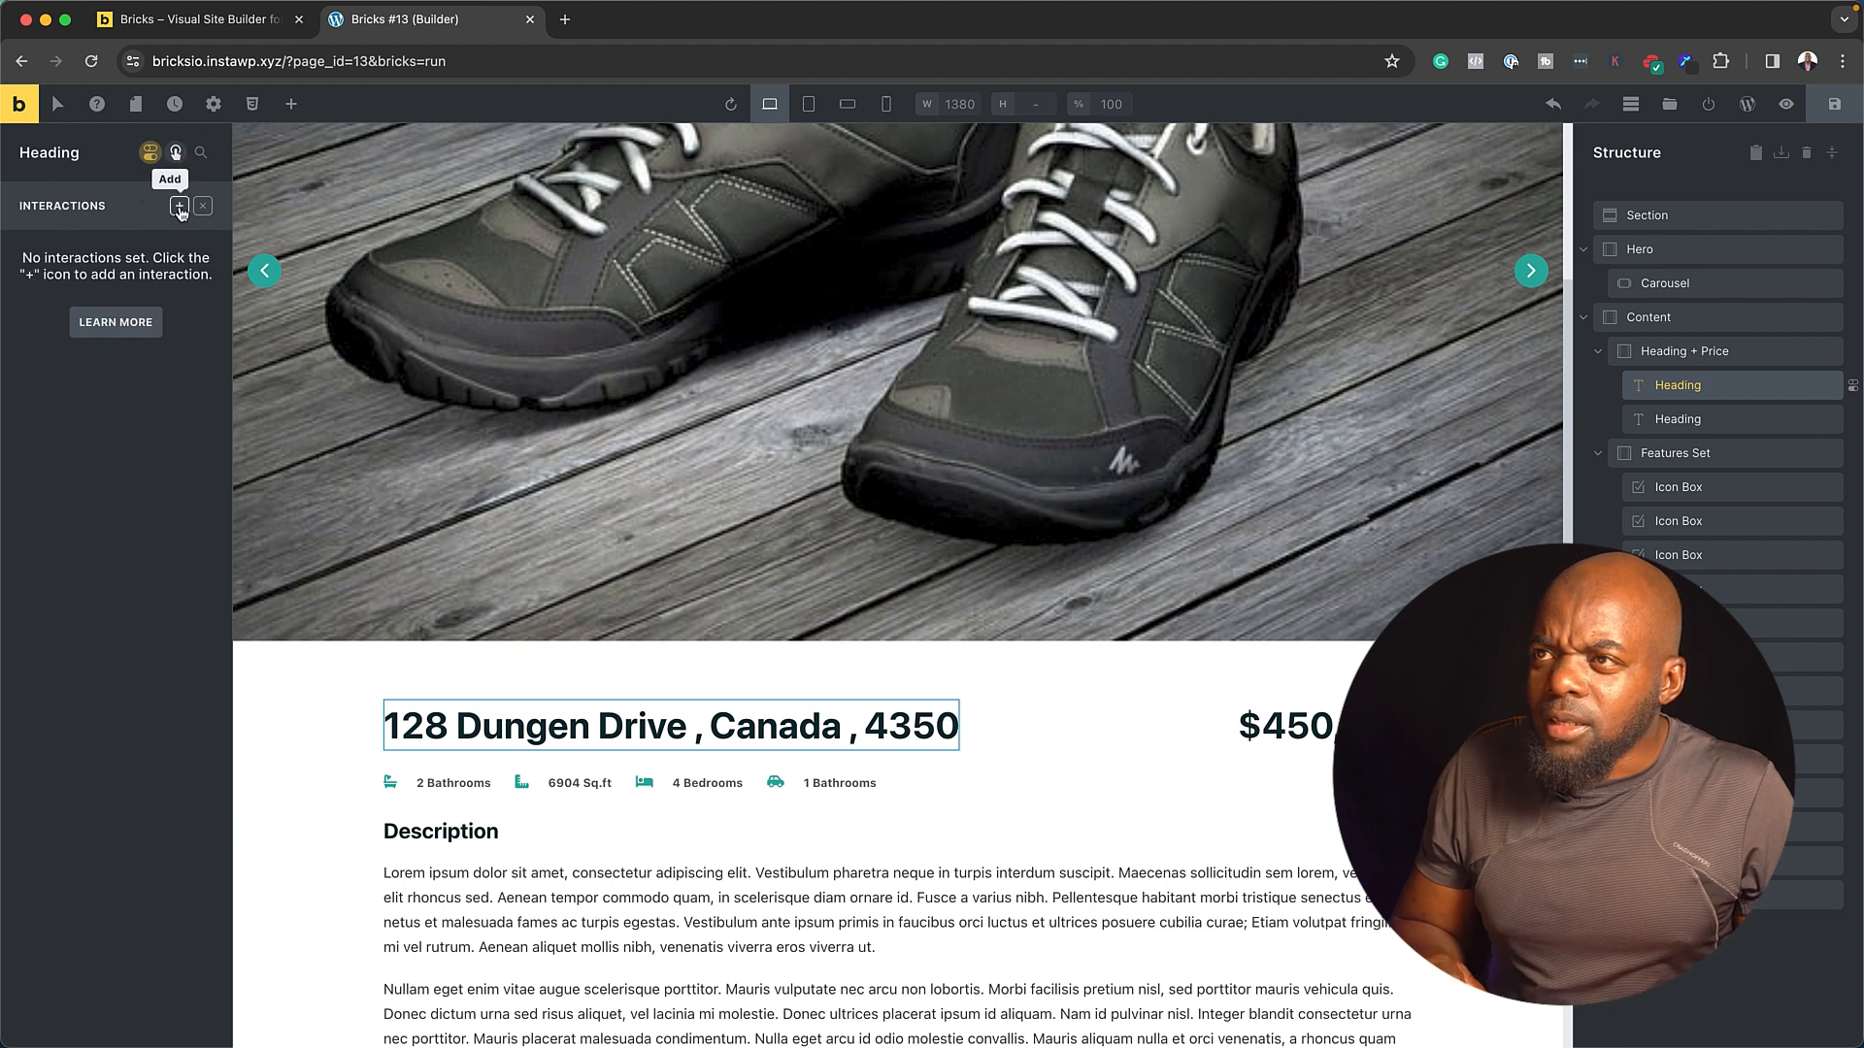
pyautogui.click(179, 207)
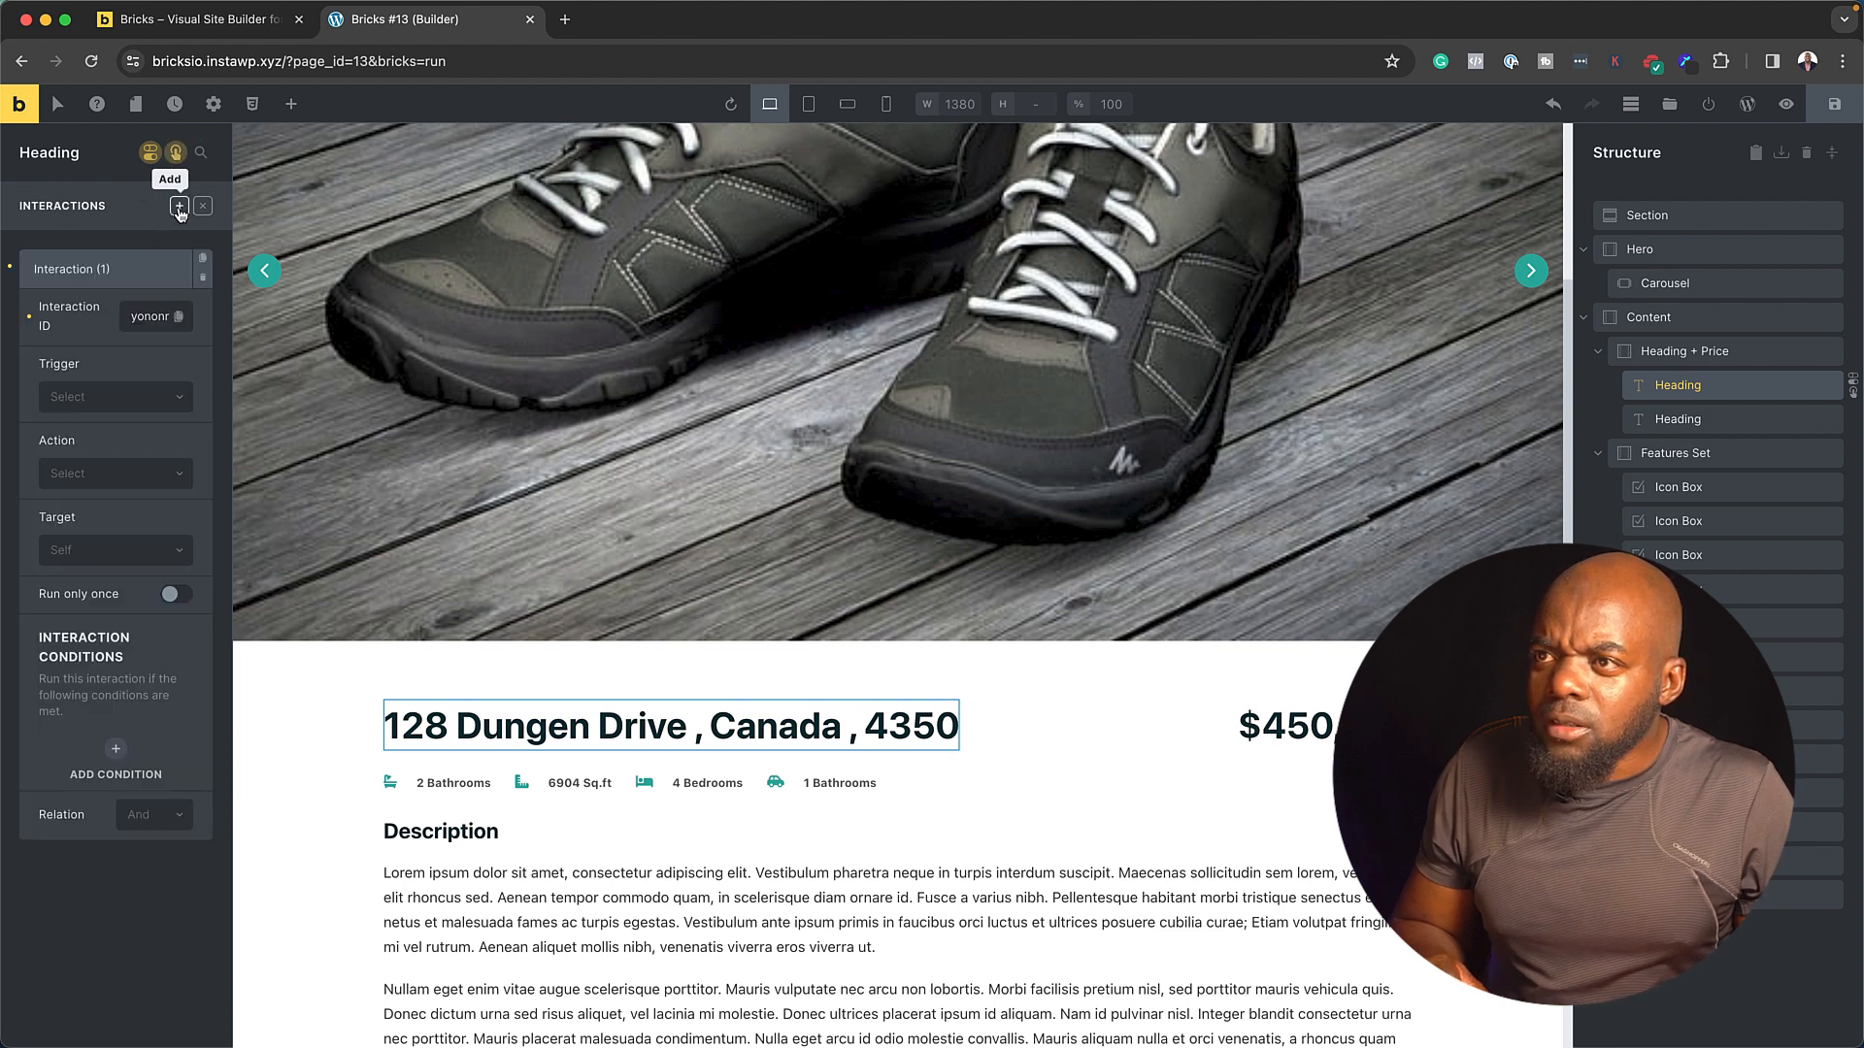
pyautogui.click(143, 402)
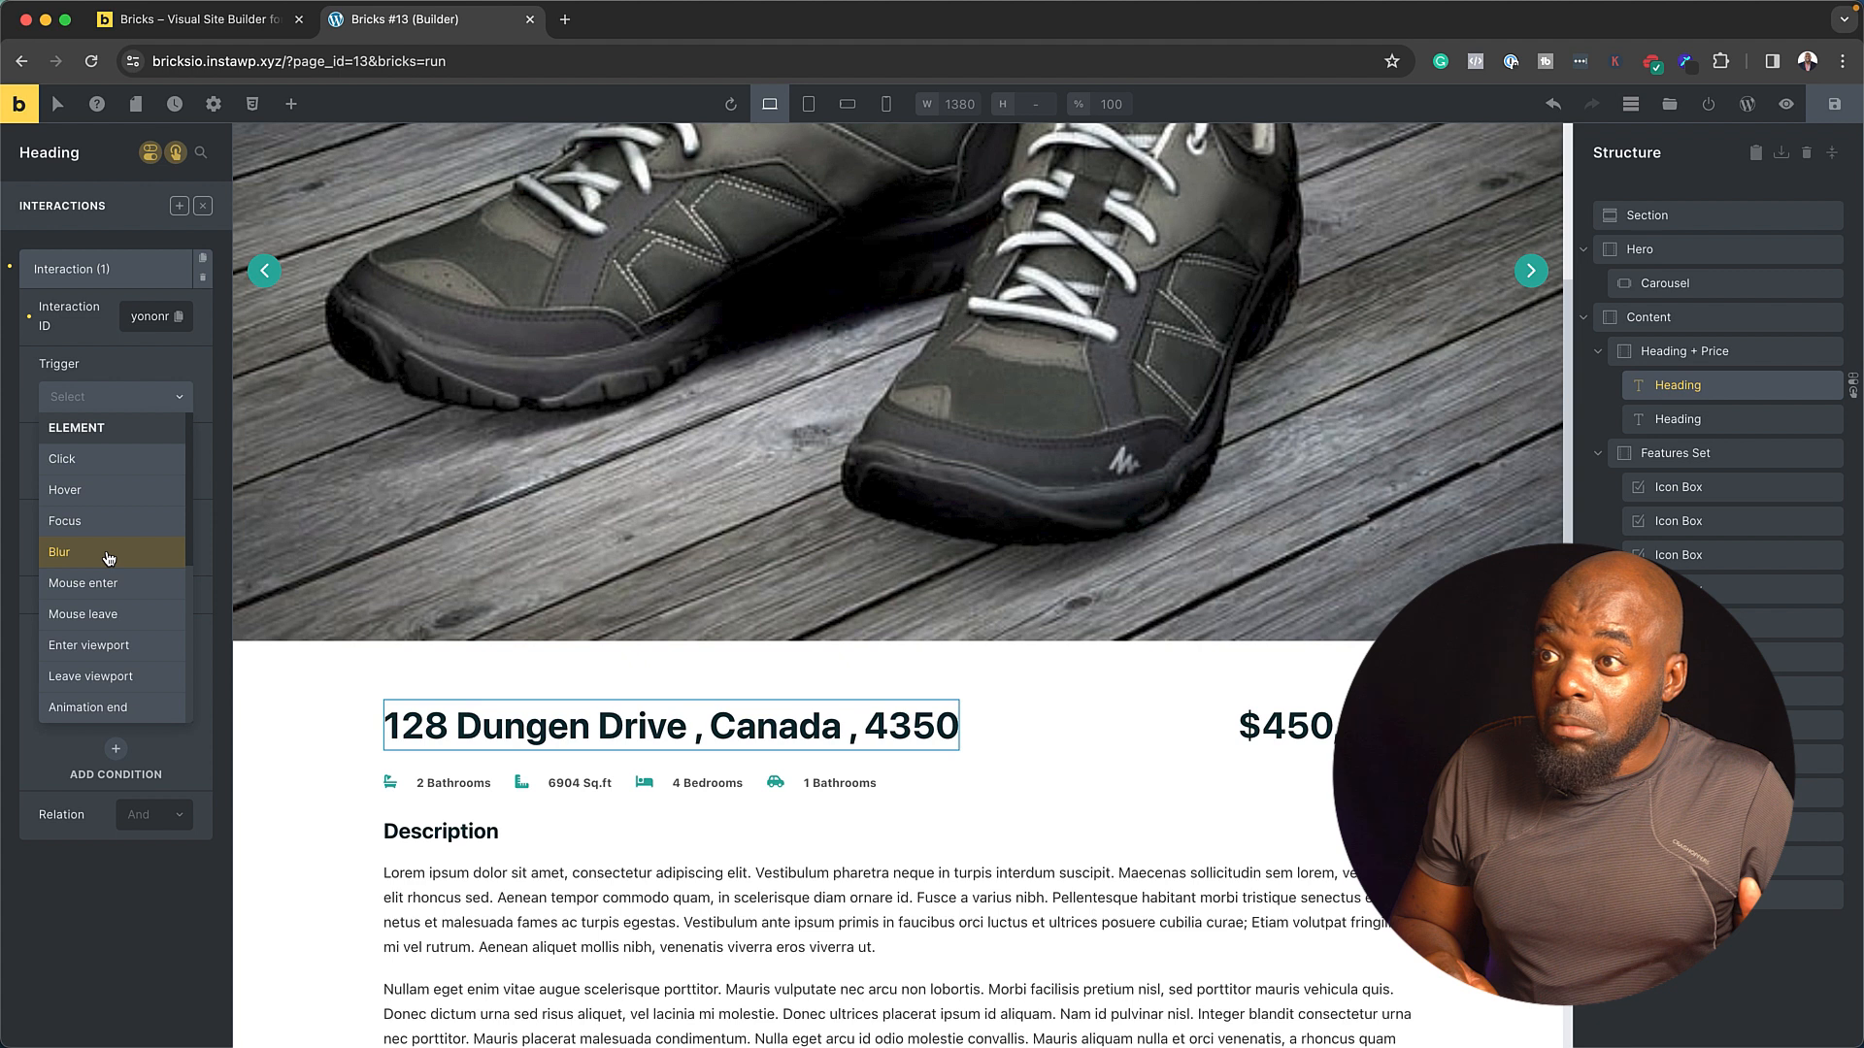
pyautogui.click(131, 459)
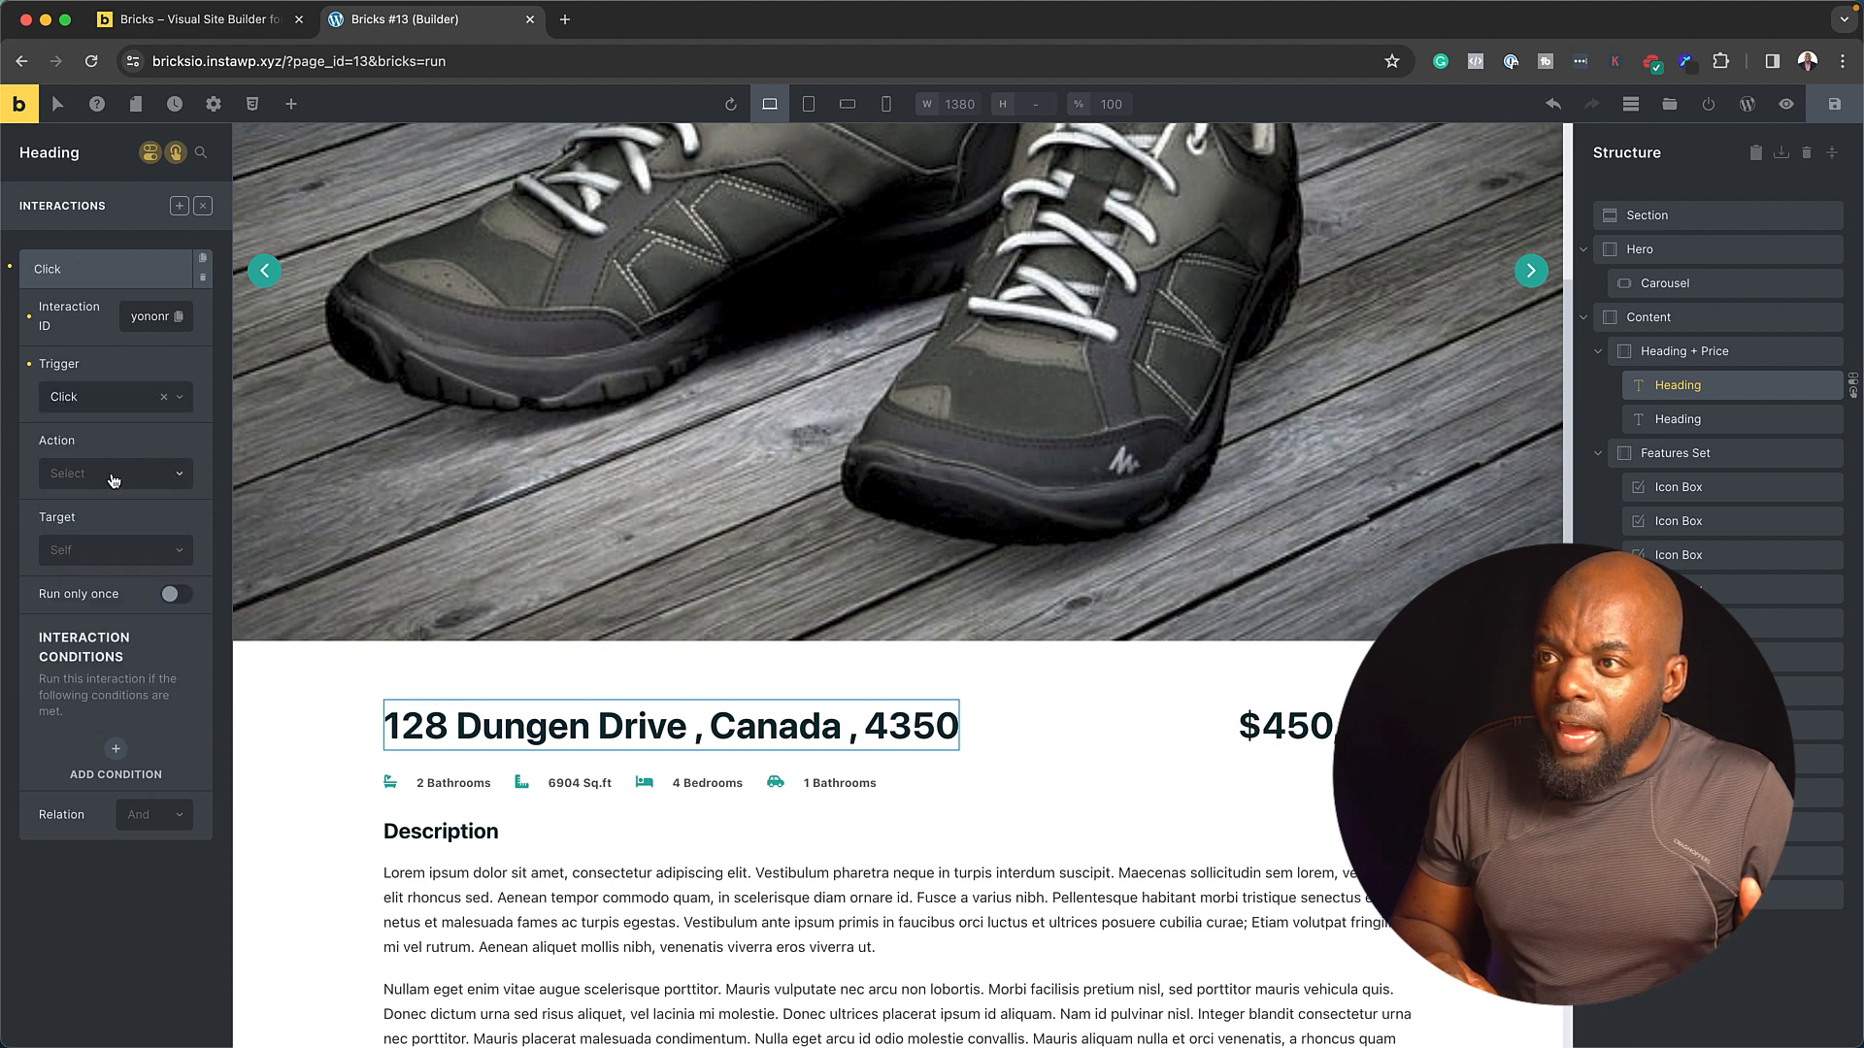
pyautogui.click(114, 475)
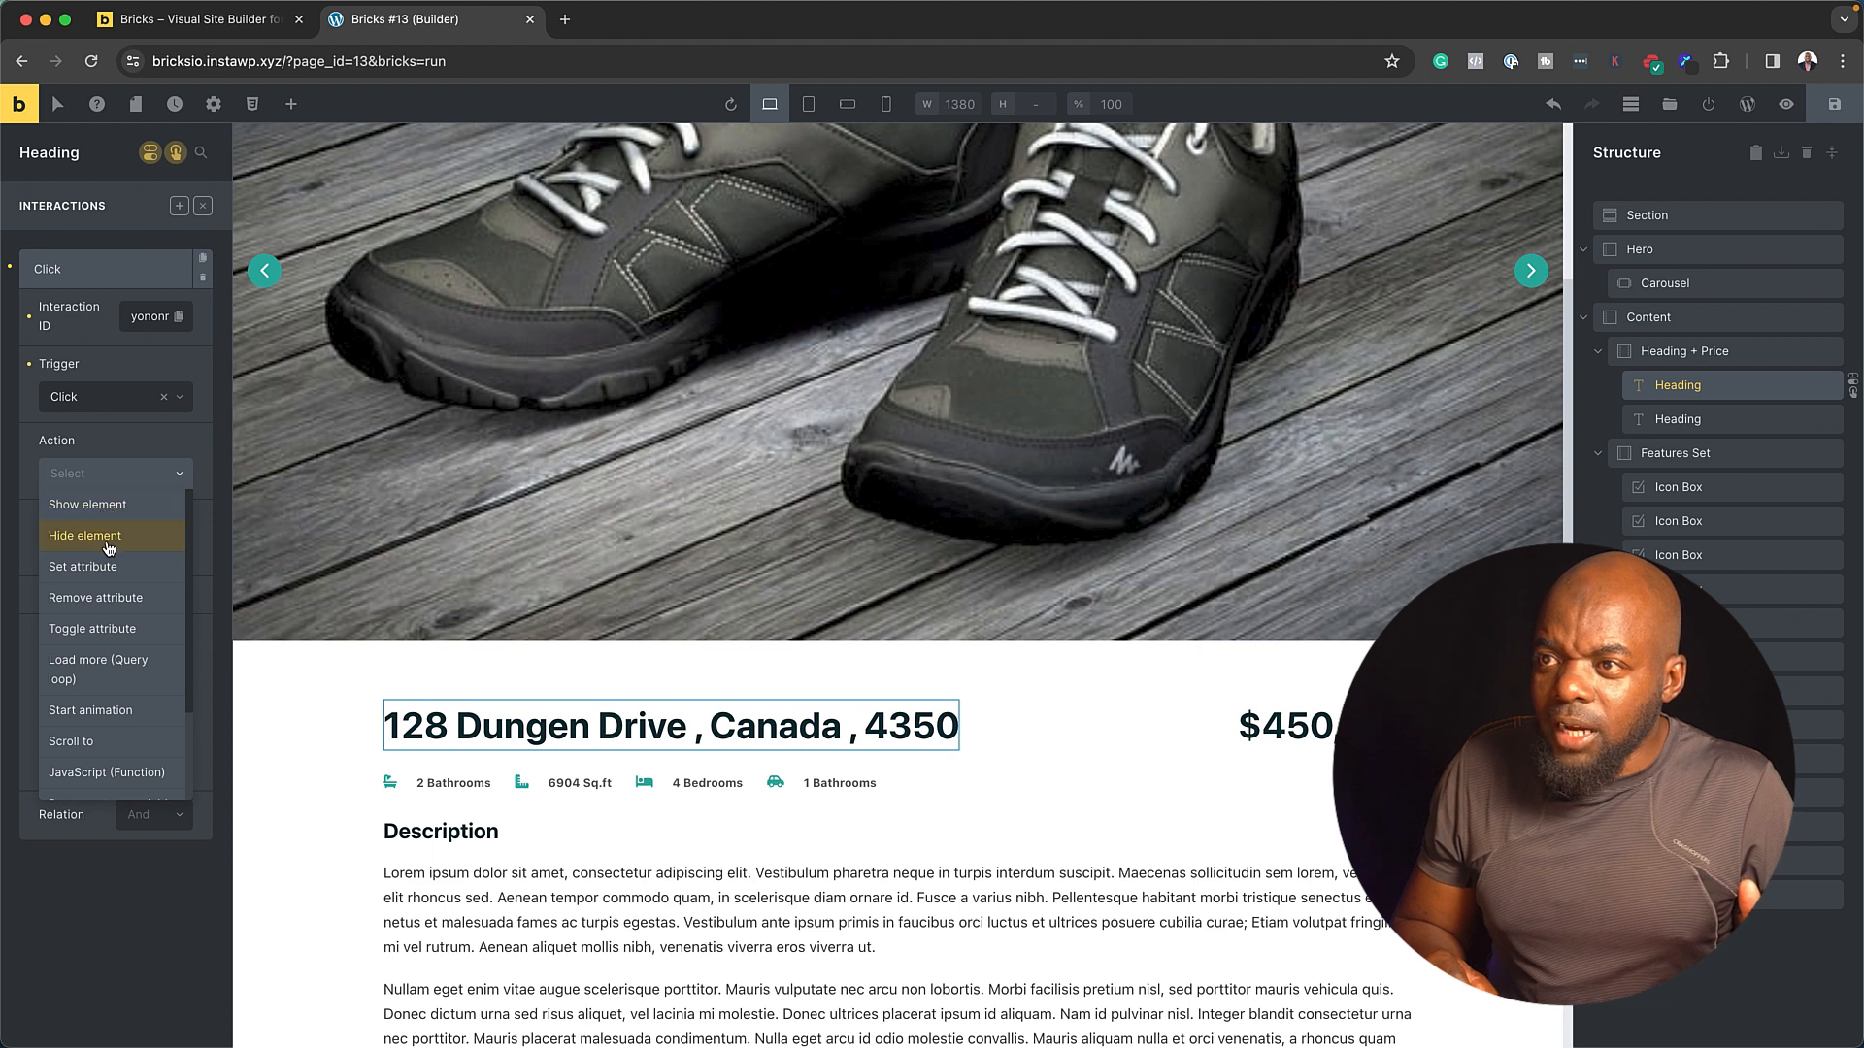
pyautogui.click(143, 949)
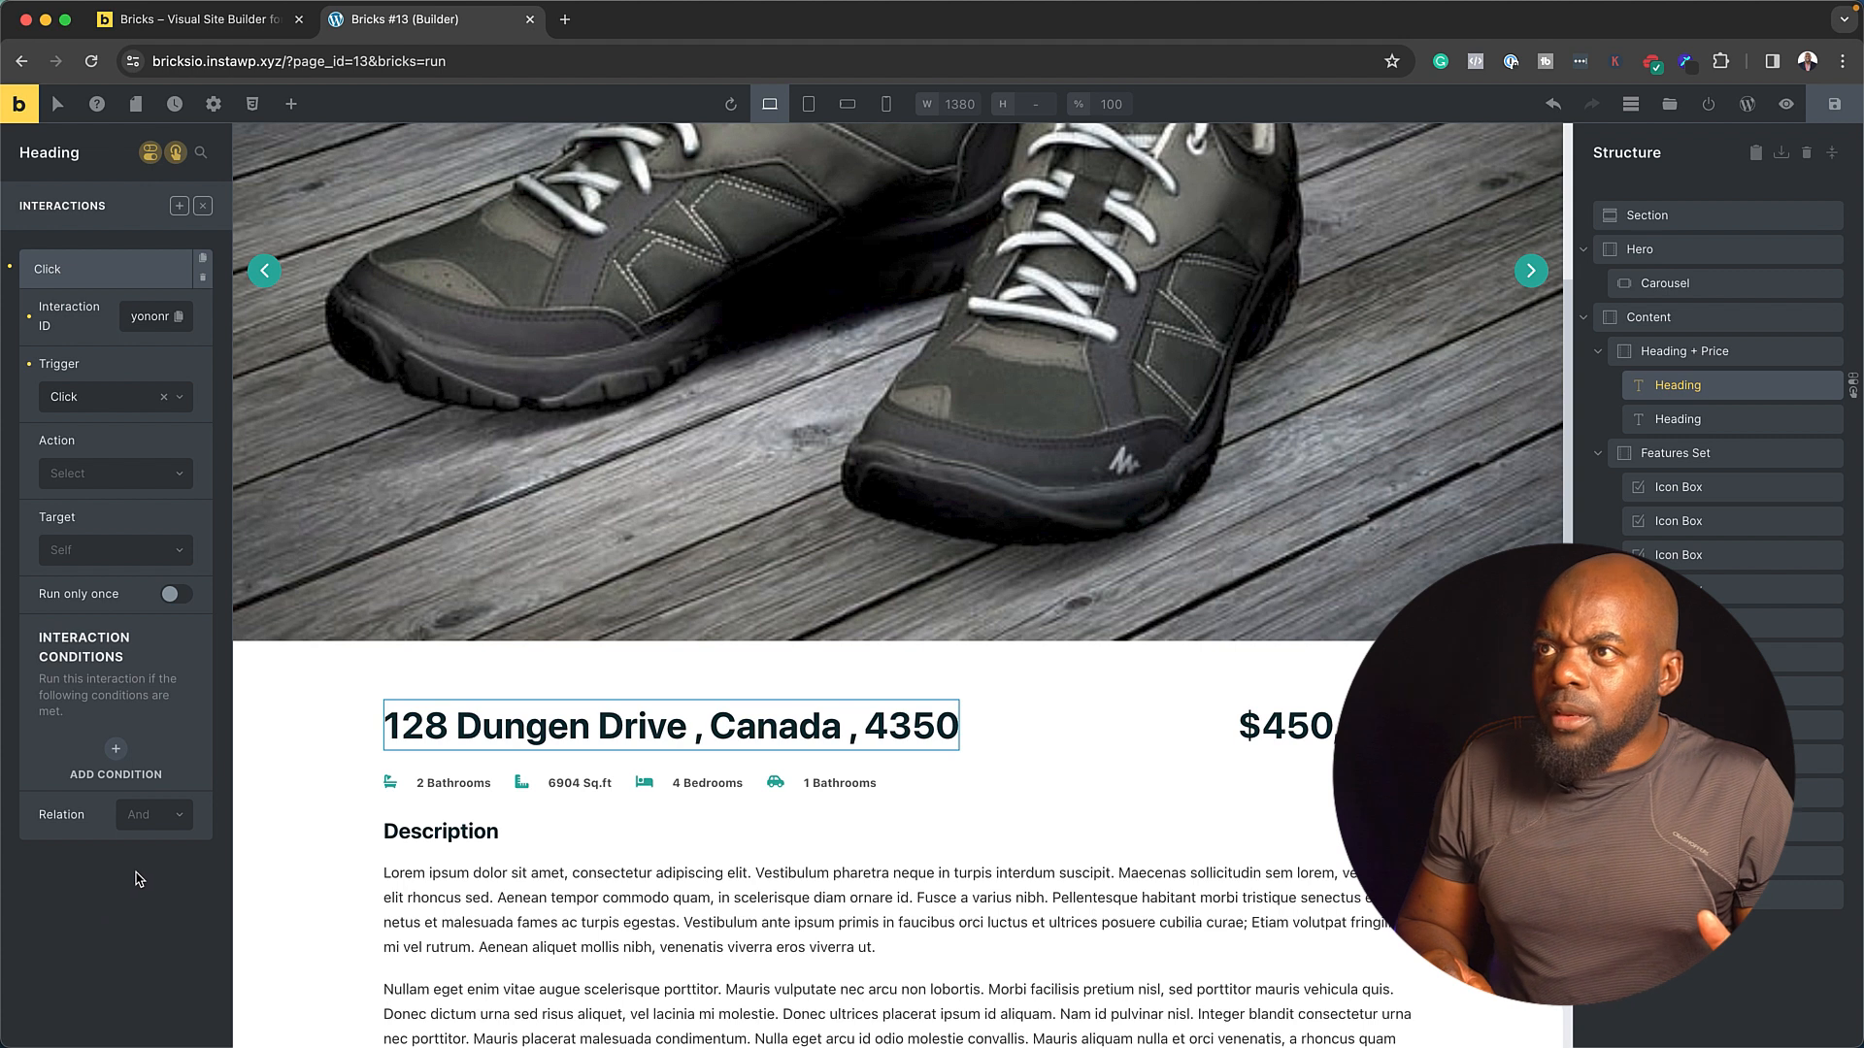
# - Examine the interaction and condition settings of the inquiry form and the conditions of the description's rich text
pyautogui.scroll(-5, 961, 862)
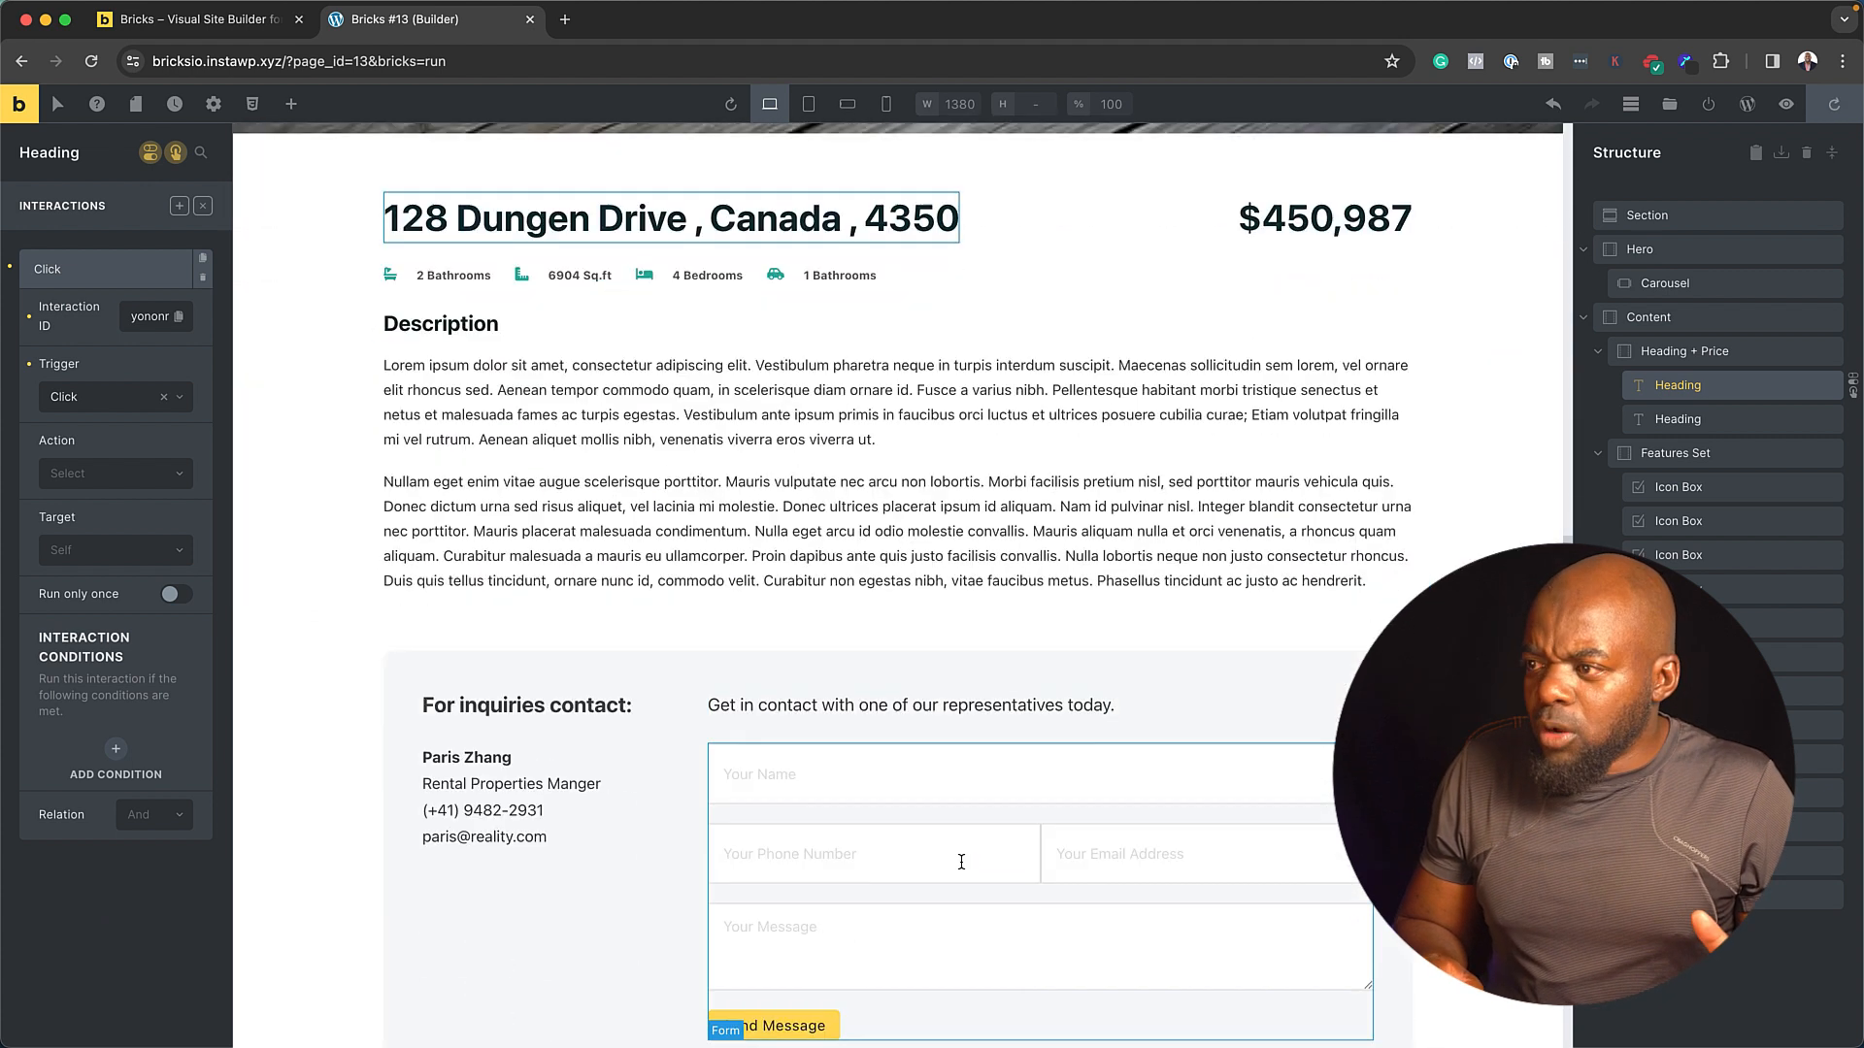
pyautogui.scroll(-1, 644, 777)
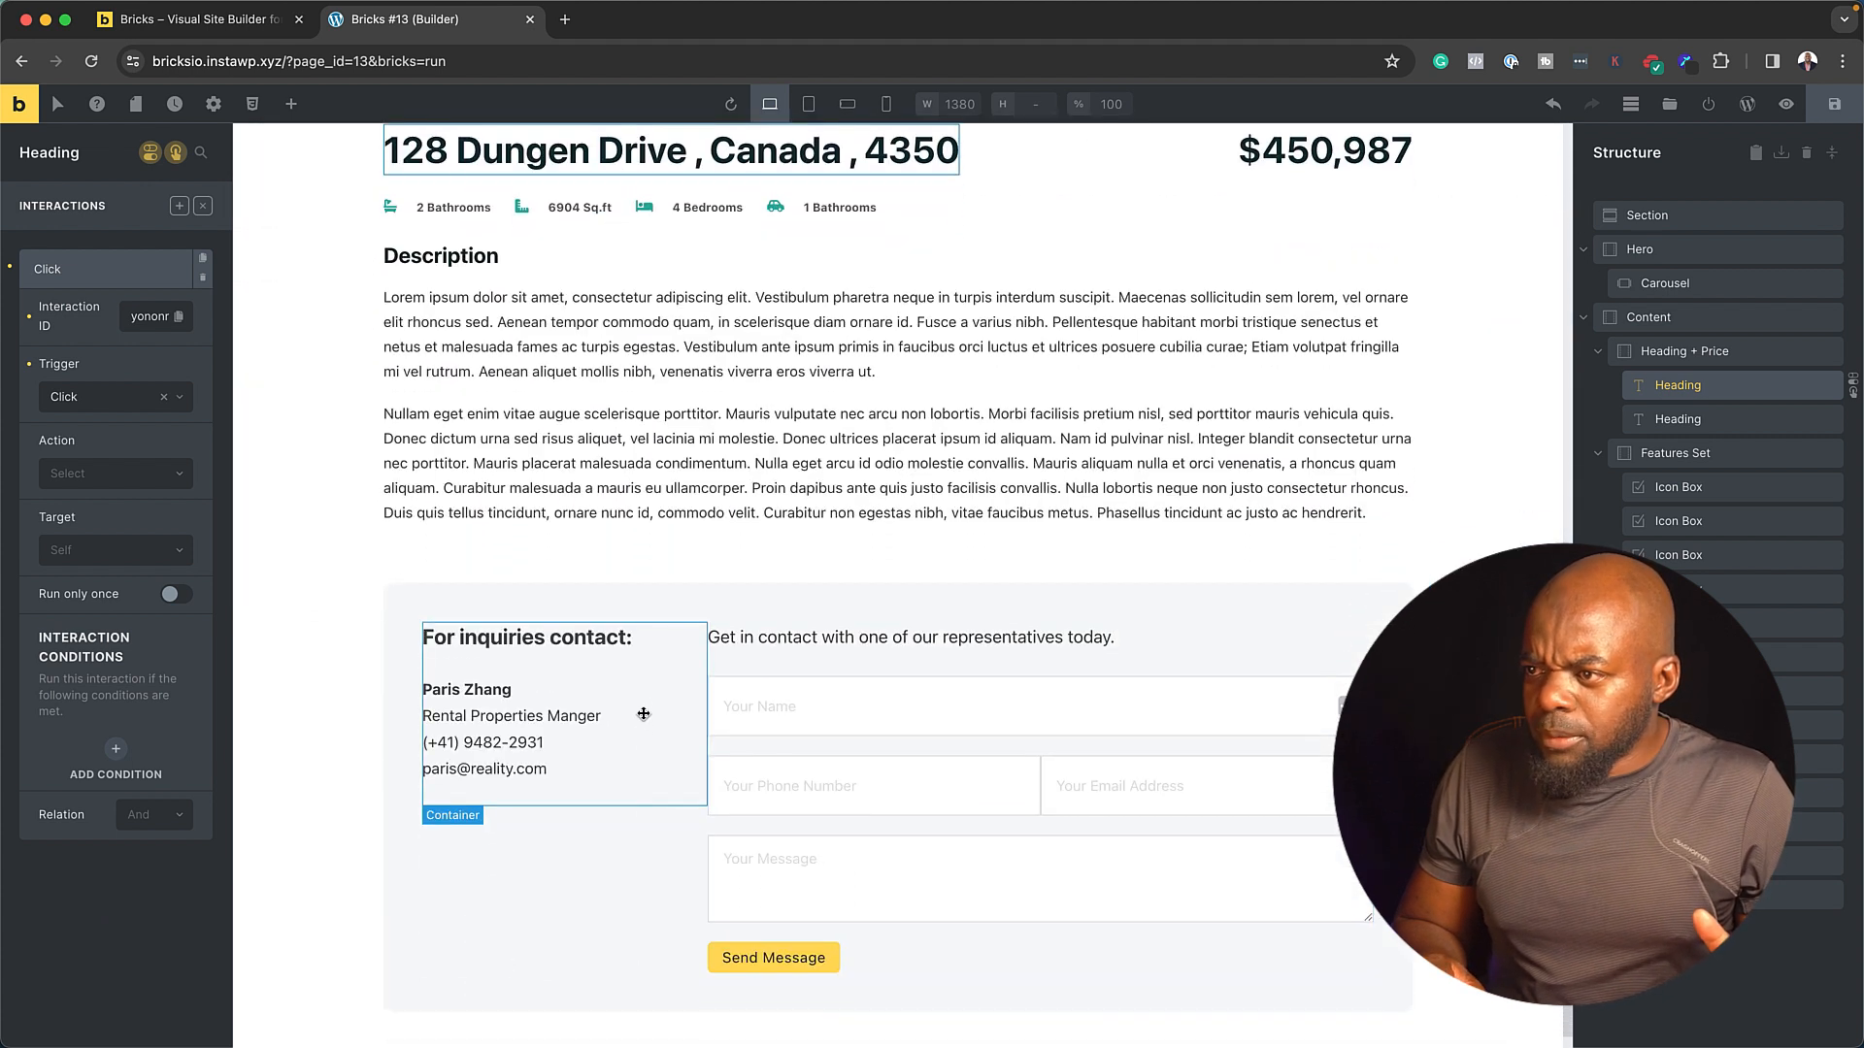
pyautogui.scroll(-1, 680, 715)
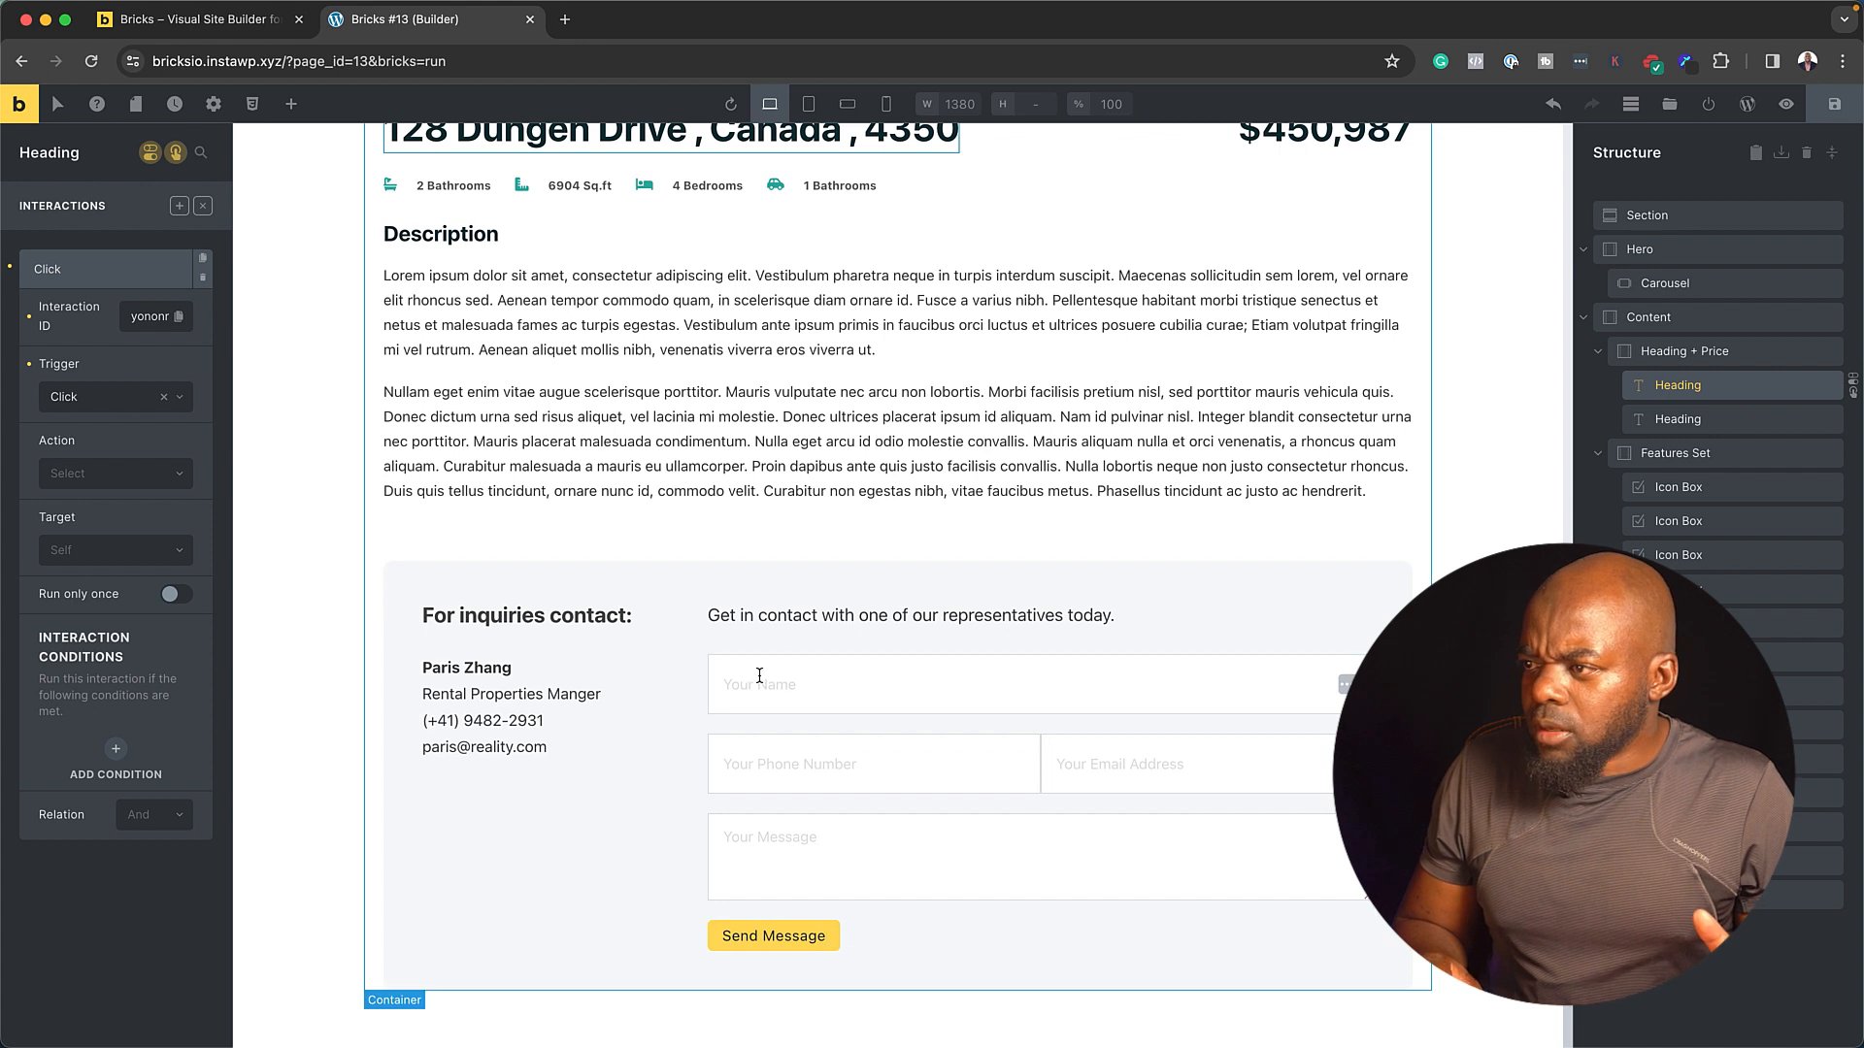
pyautogui.click(897, 708)
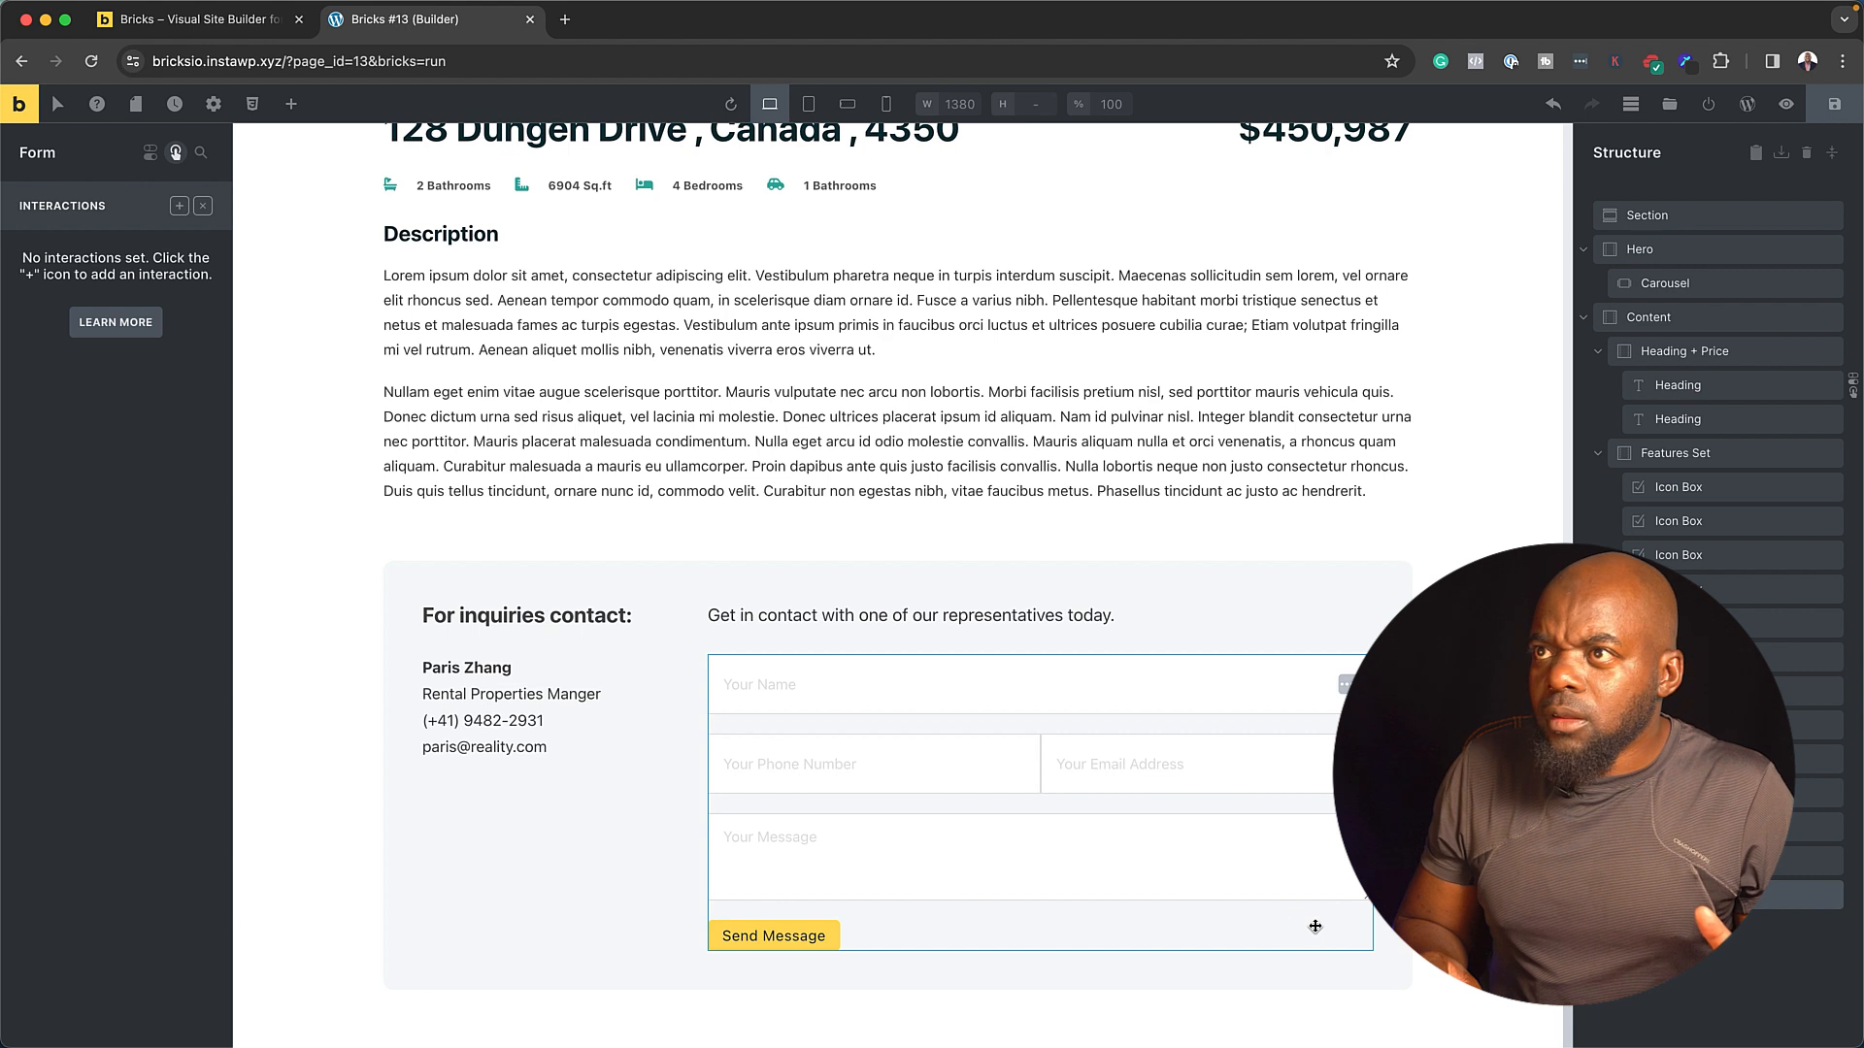
pyautogui.click(153, 158)
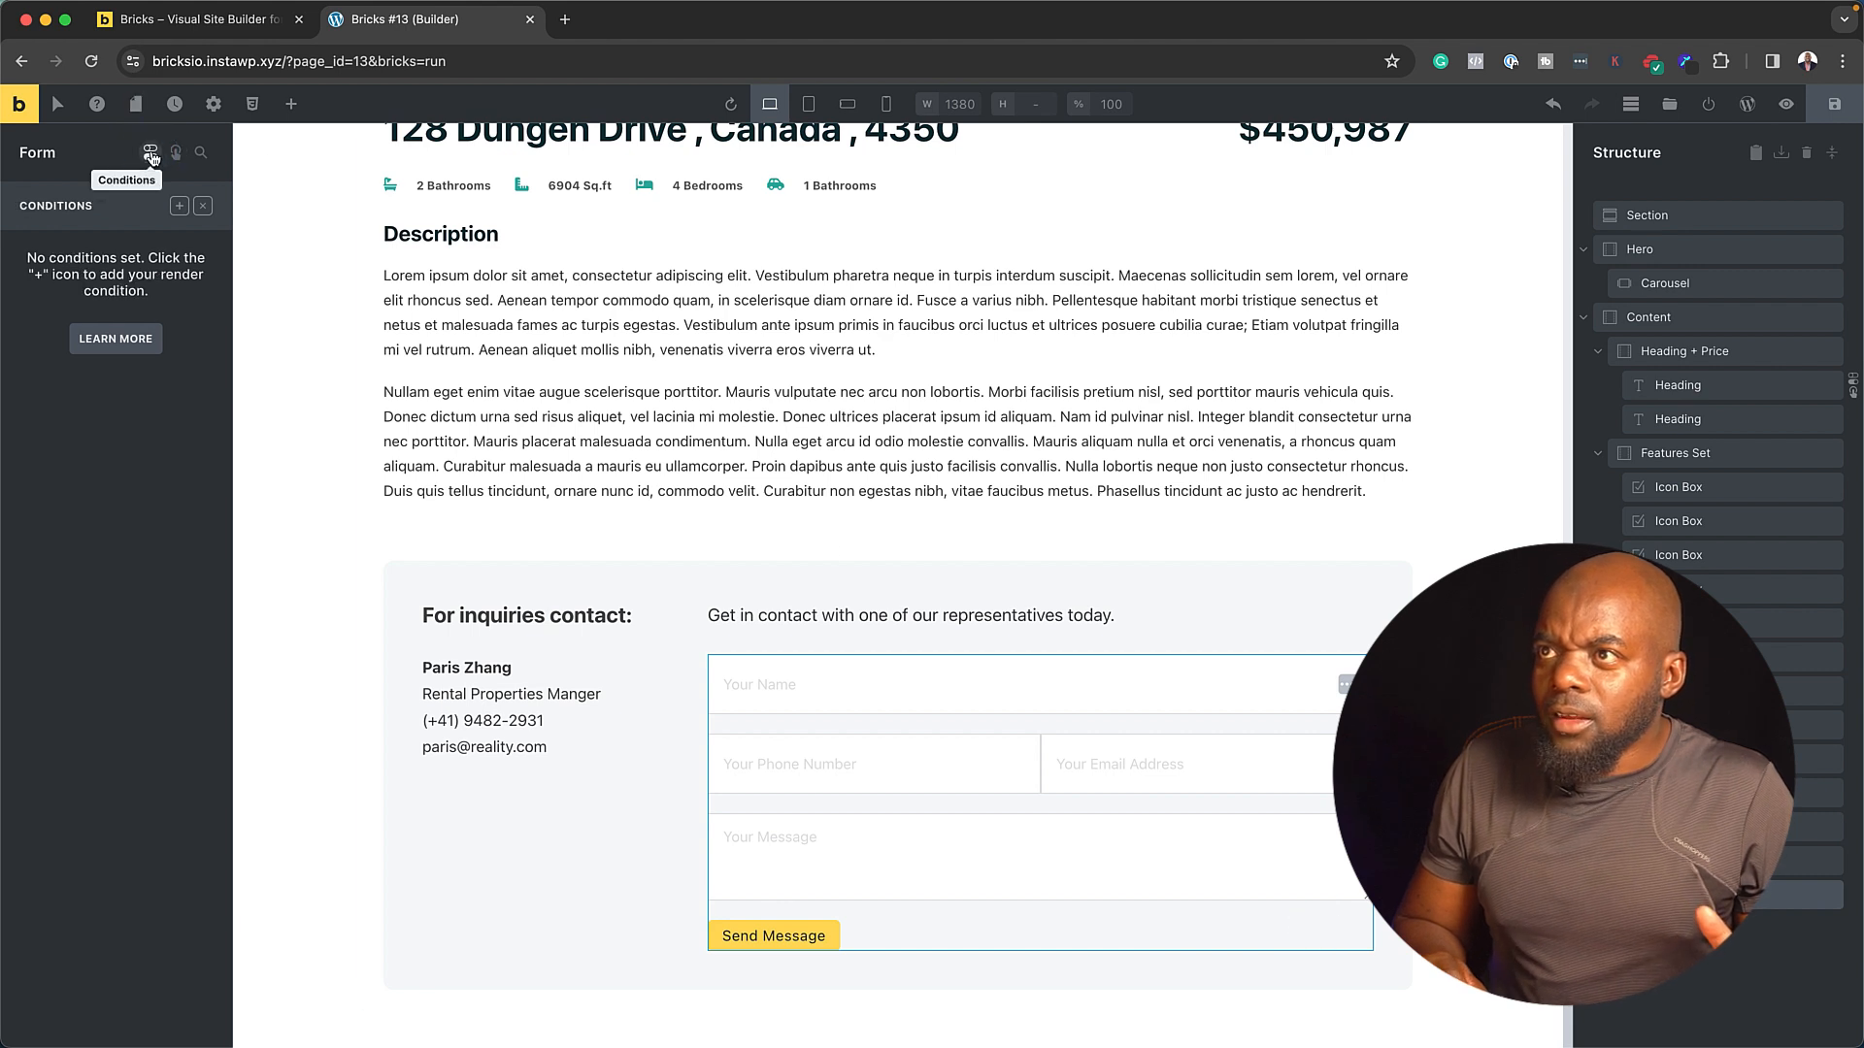
pyautogui.scroll(1, 953, 490)
pyautogui.click(952, 489)
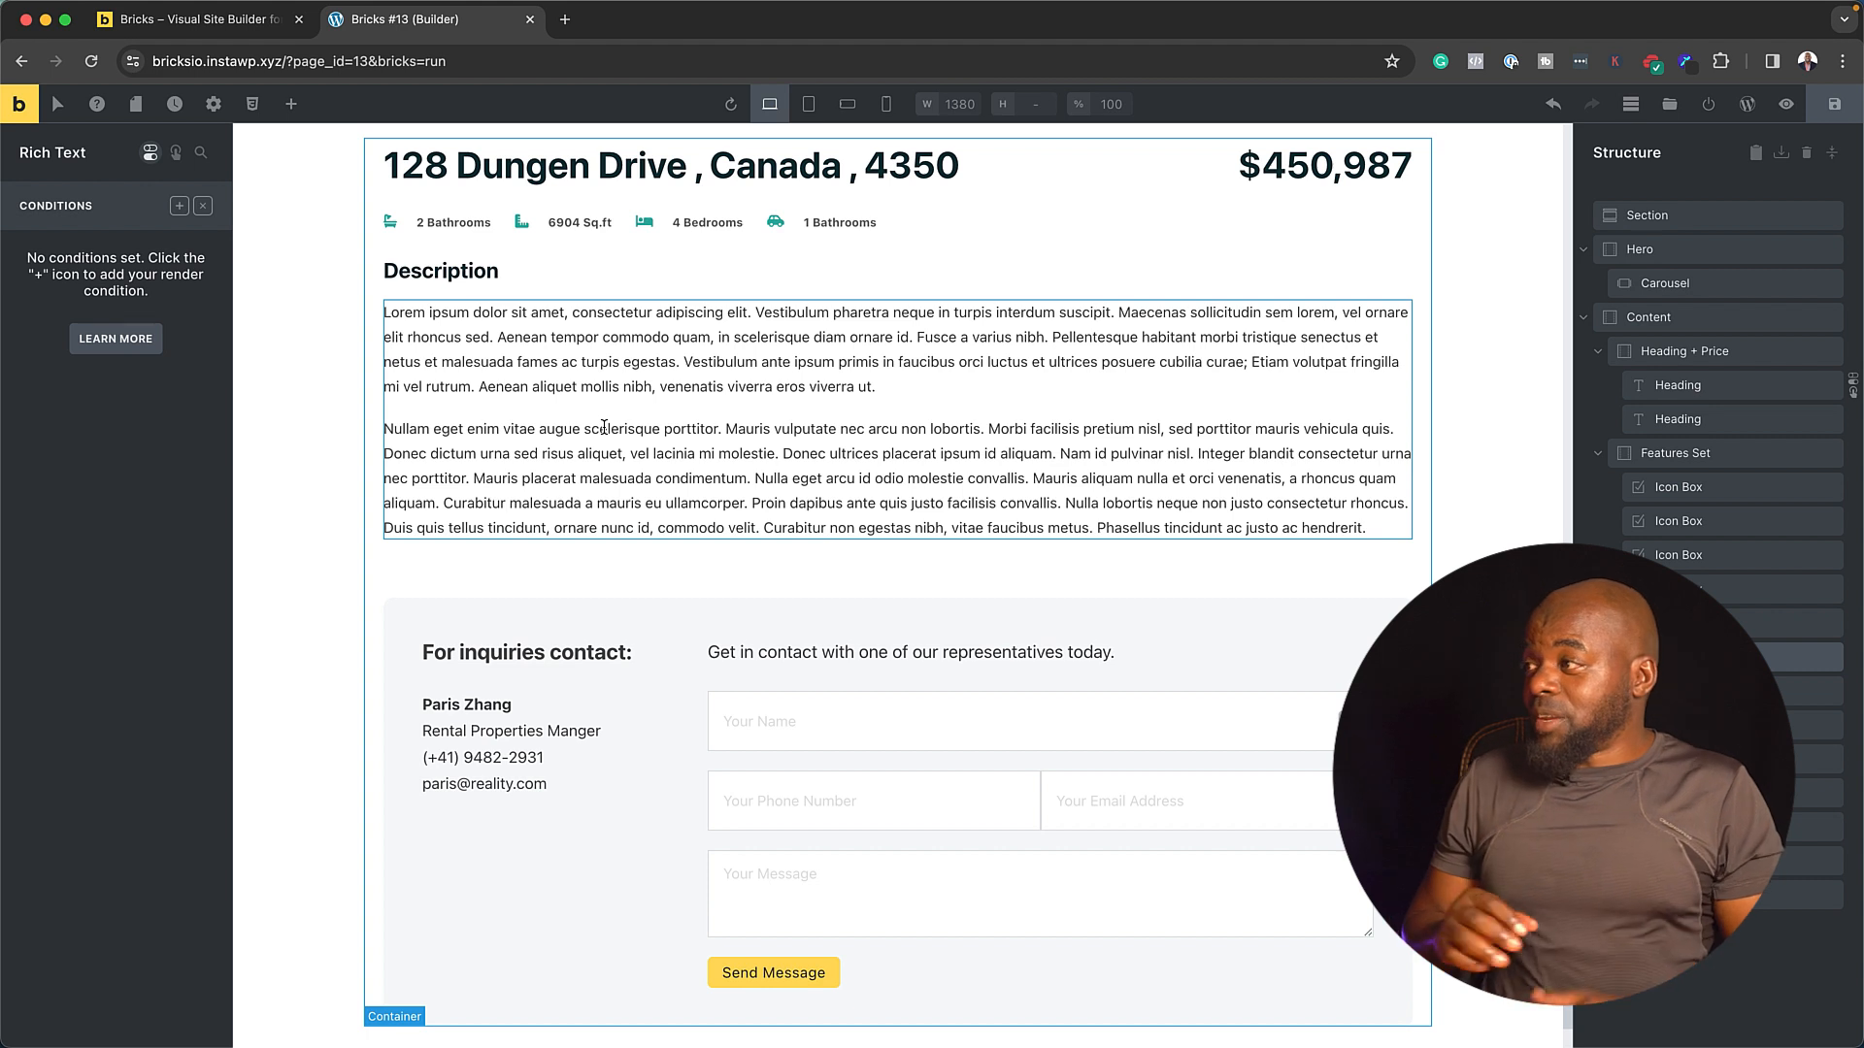
# - Collapse and re-expand the whole structure tree, and request the page preview but stay in the builder
pyautogui.scroll(10, 1458, 521)
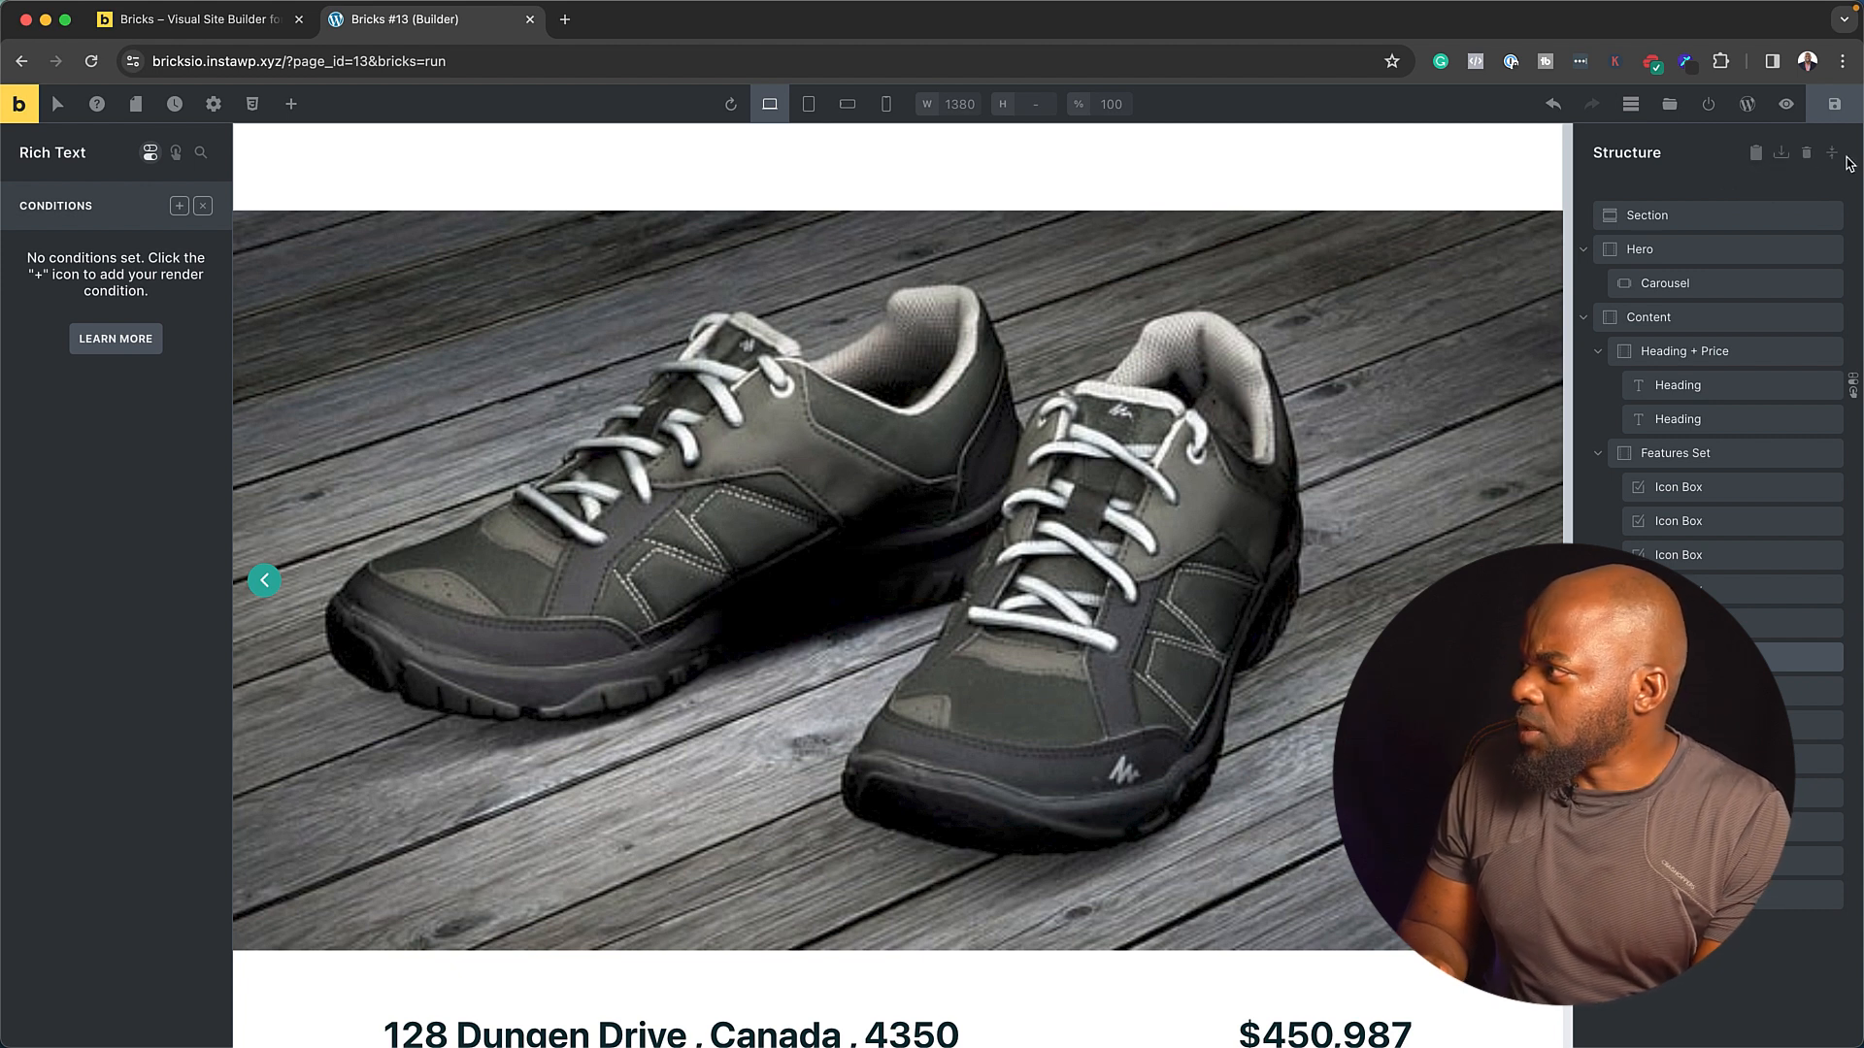
pyautogui.click(1832, 153)
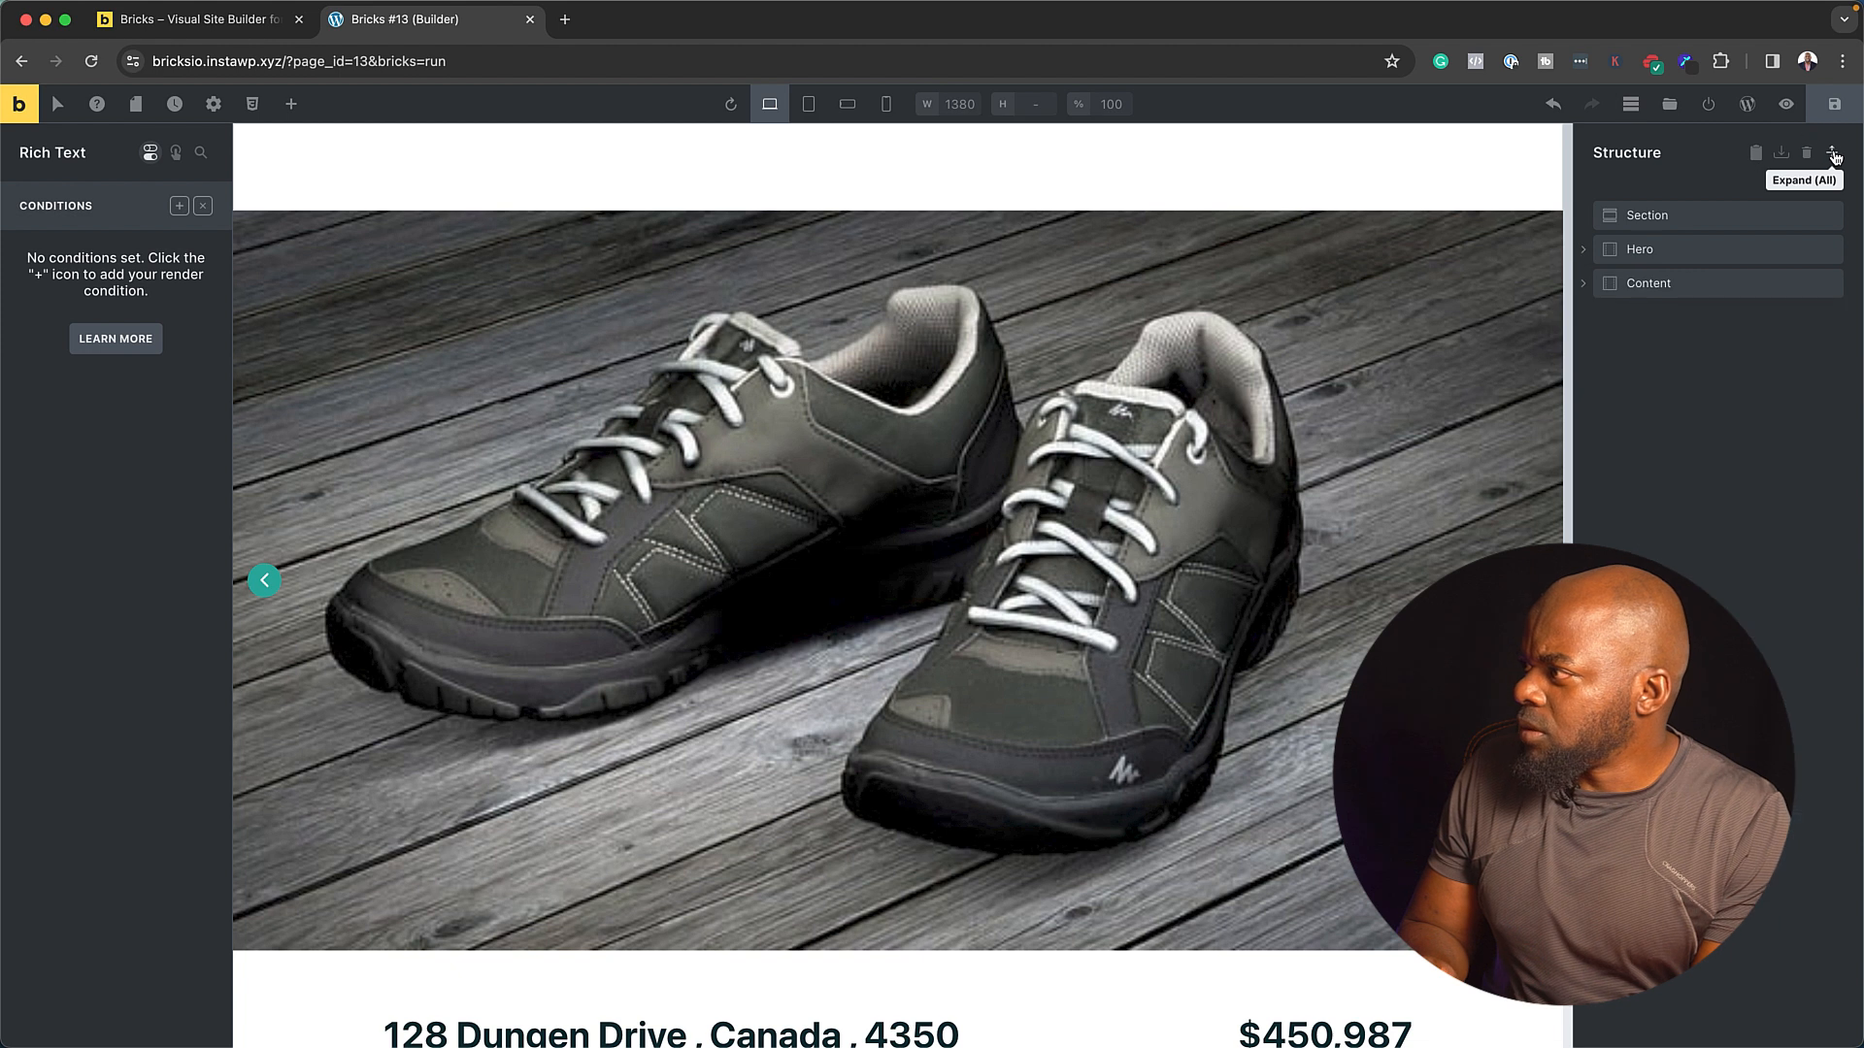
pyautogui.click(1832, 153)
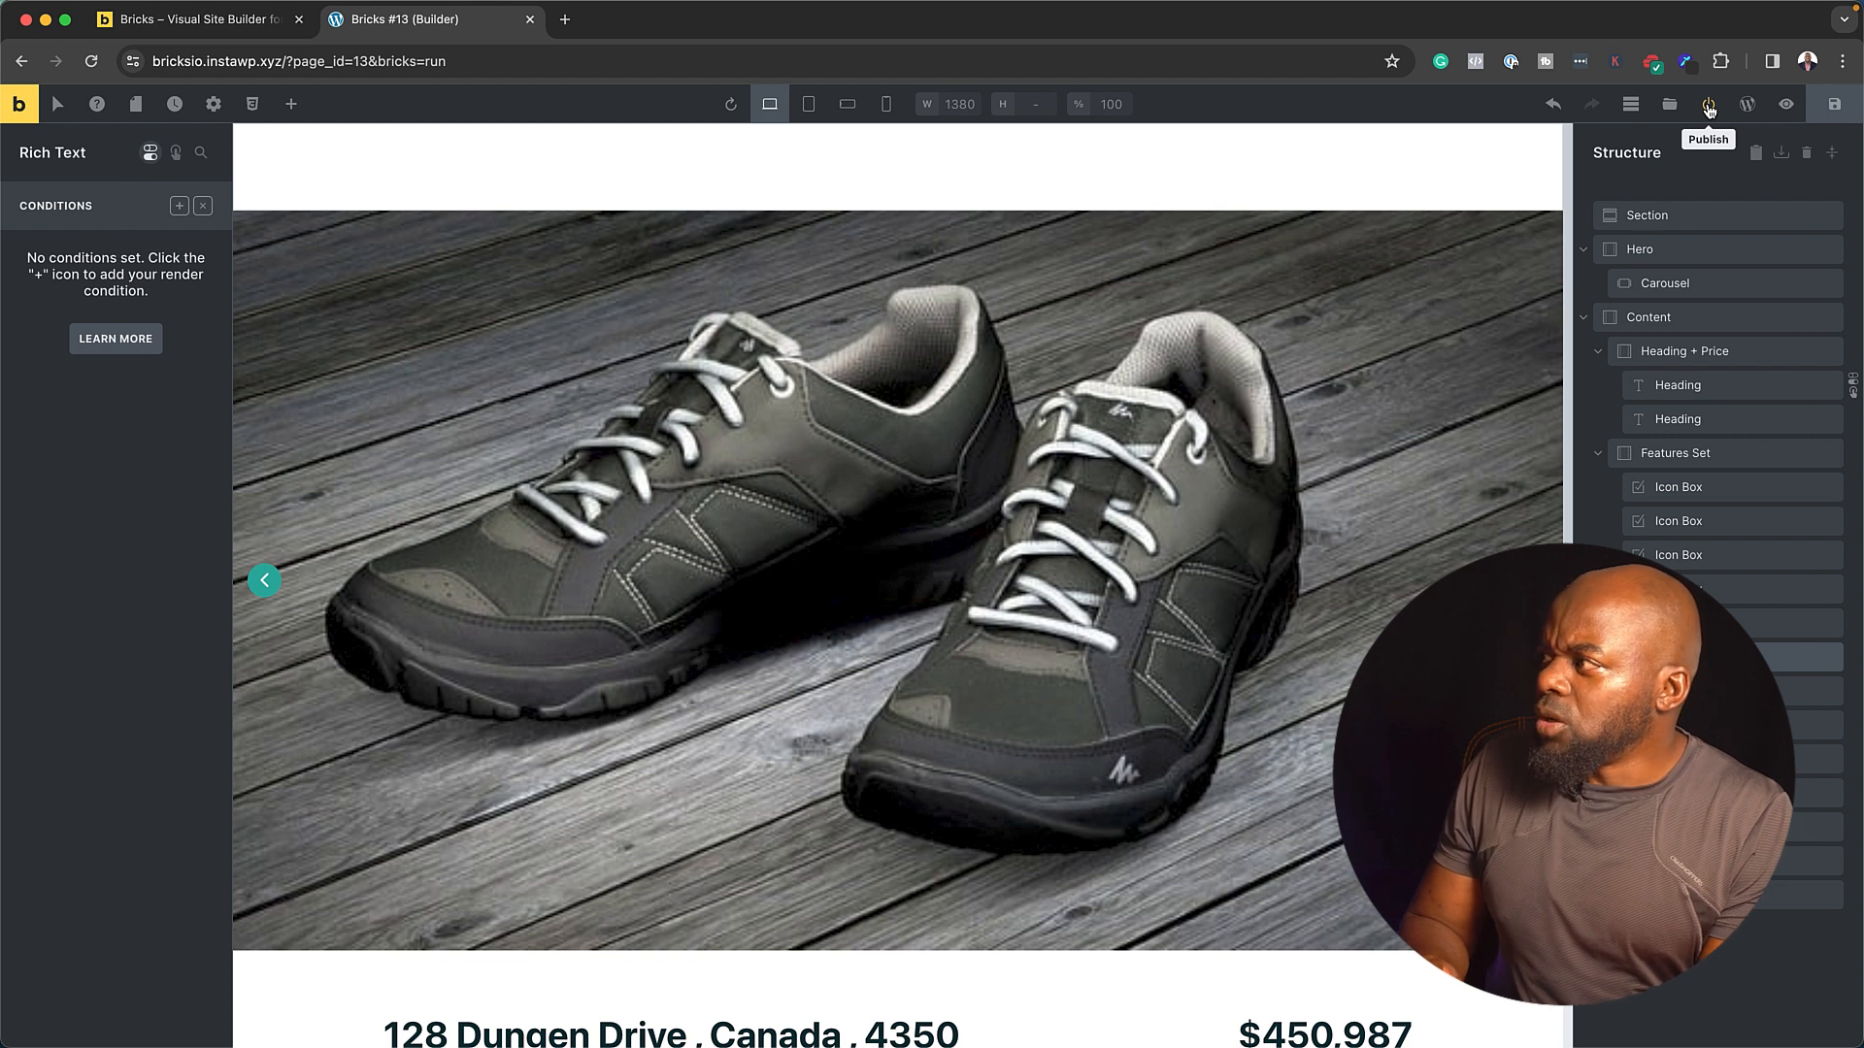
pyautogui.click(25, 106)
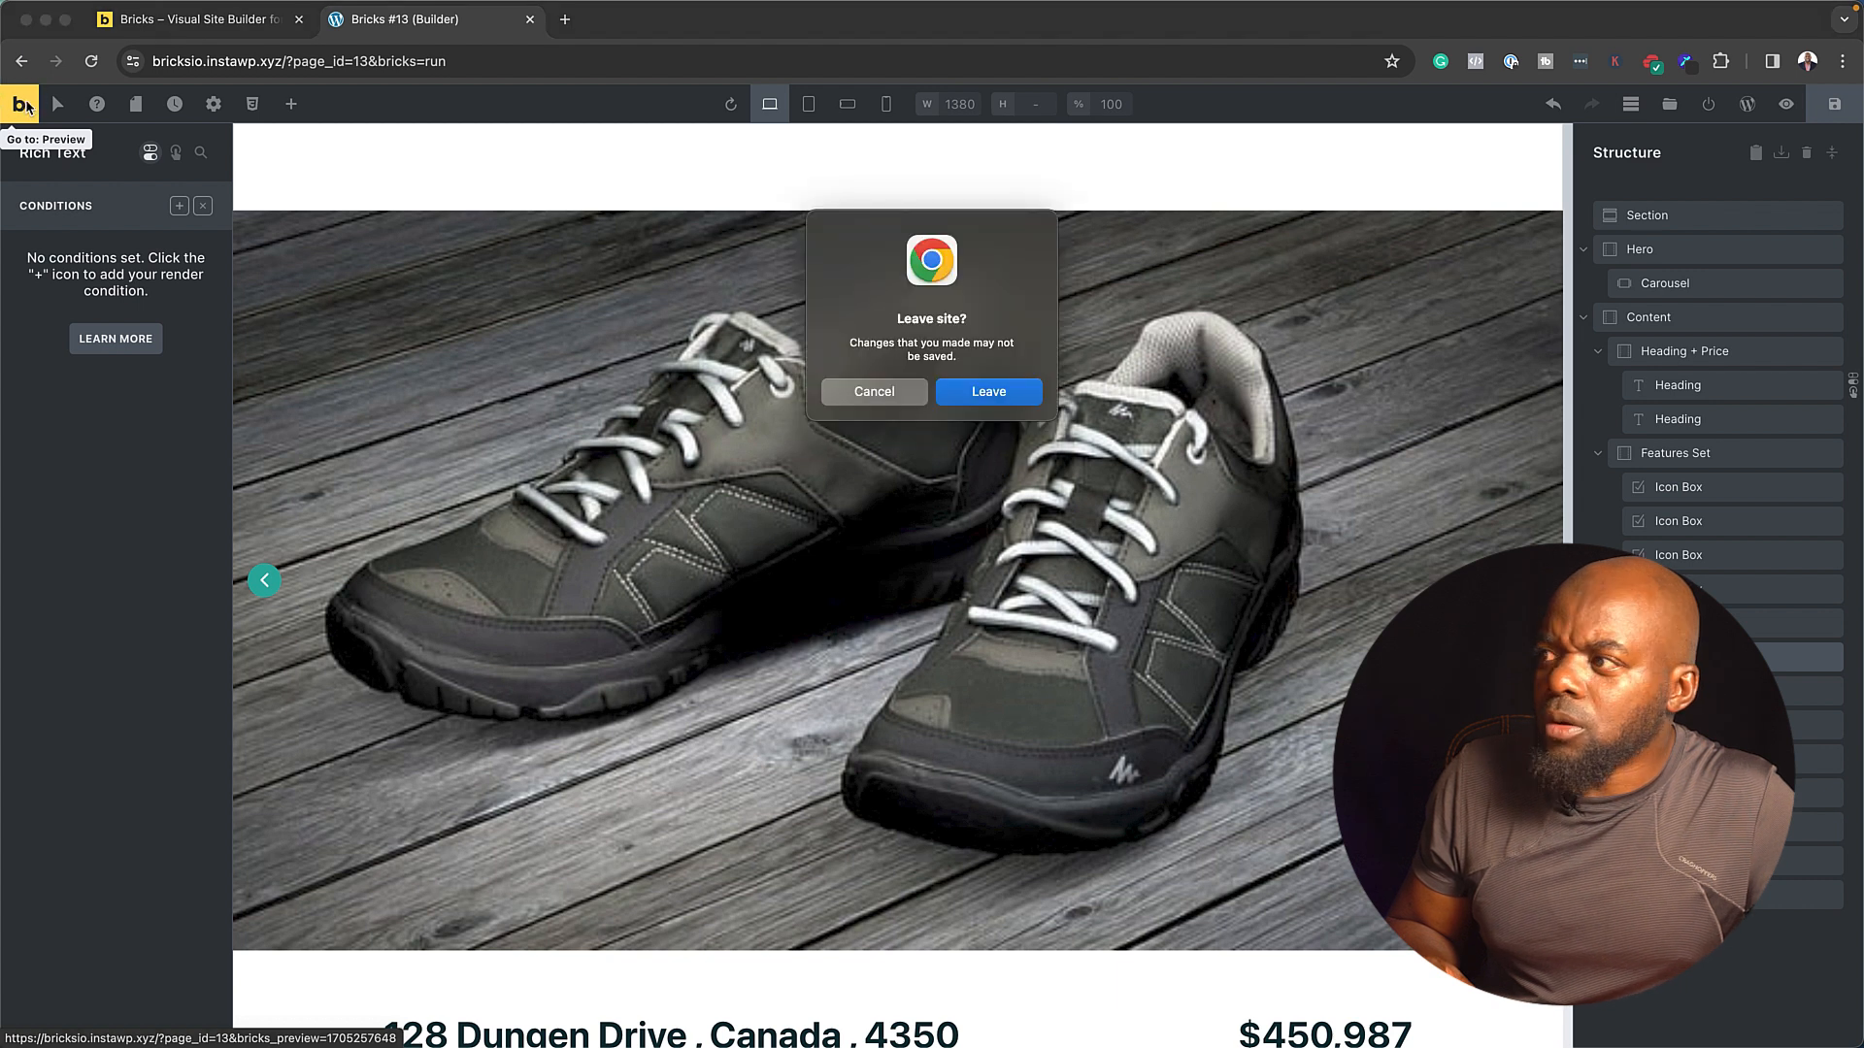
pyautogui.click(891, 392)
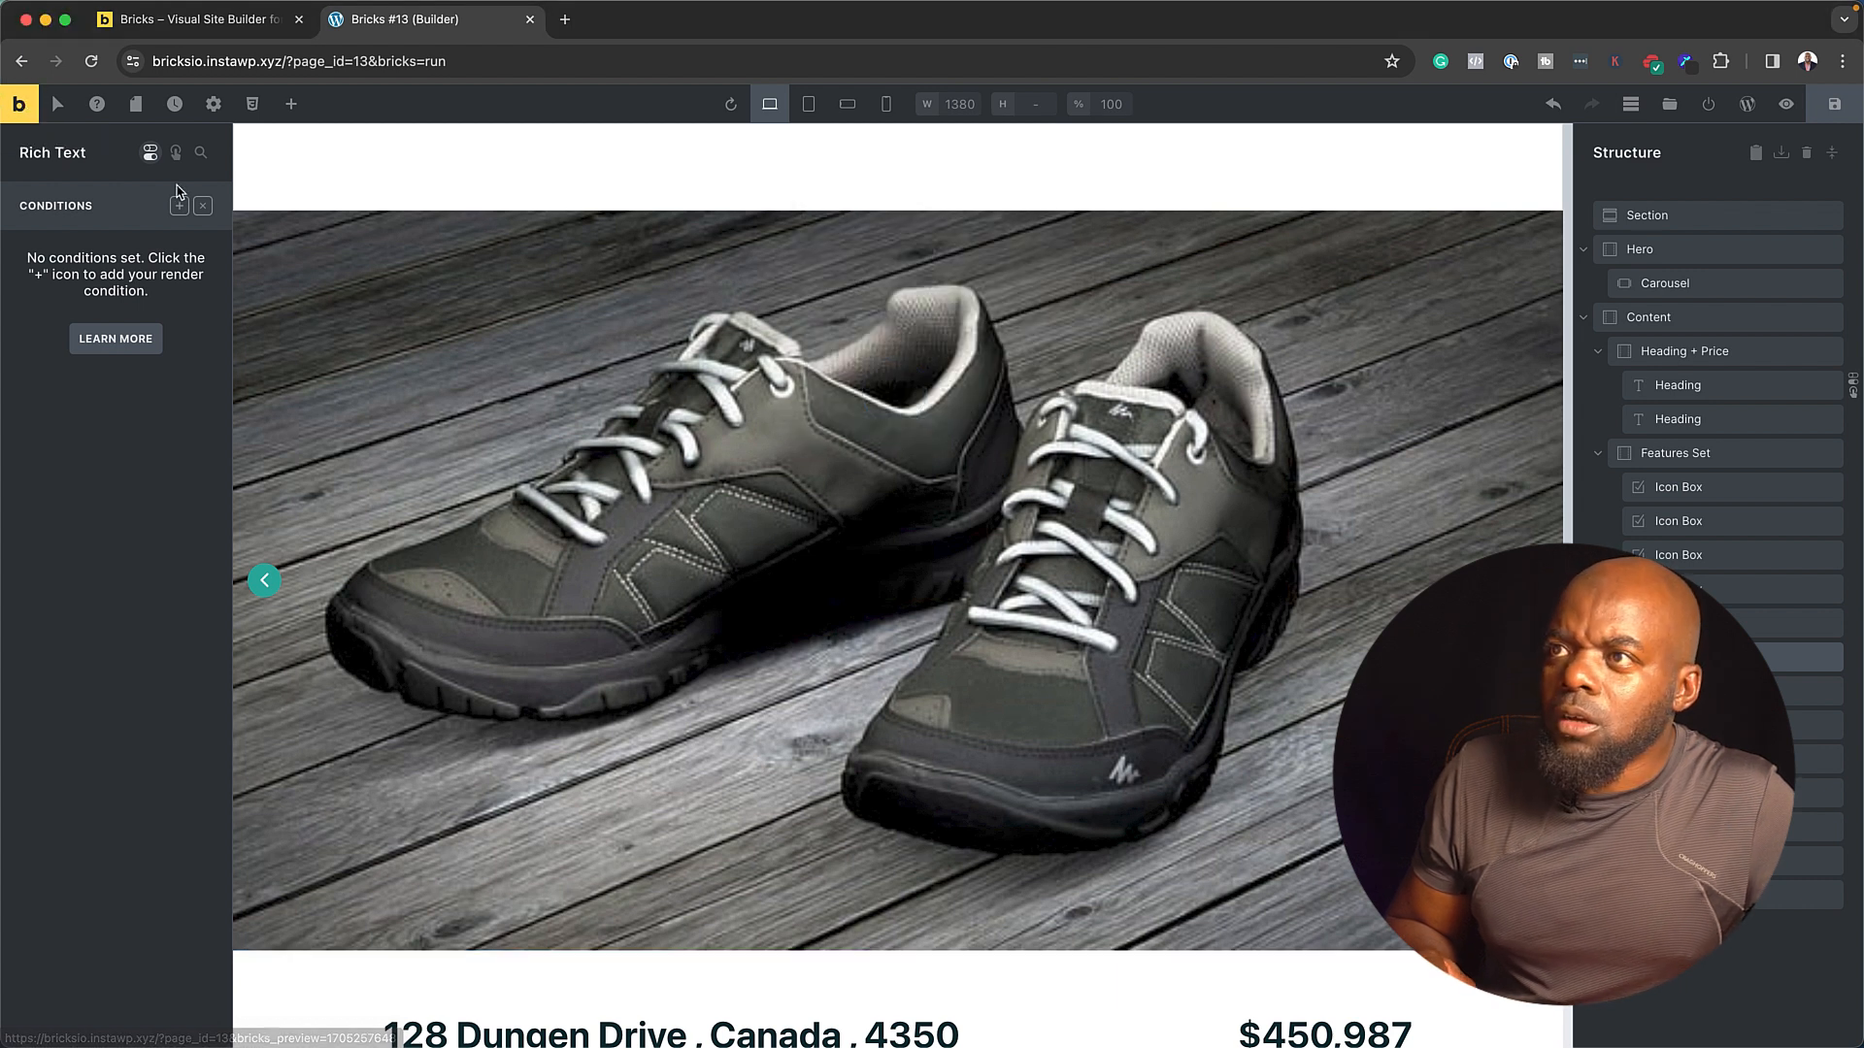
# - Display the site's page list and try switching to the Design page and Sample Page, cancelling both switches
pyautogui.click(137, 107)
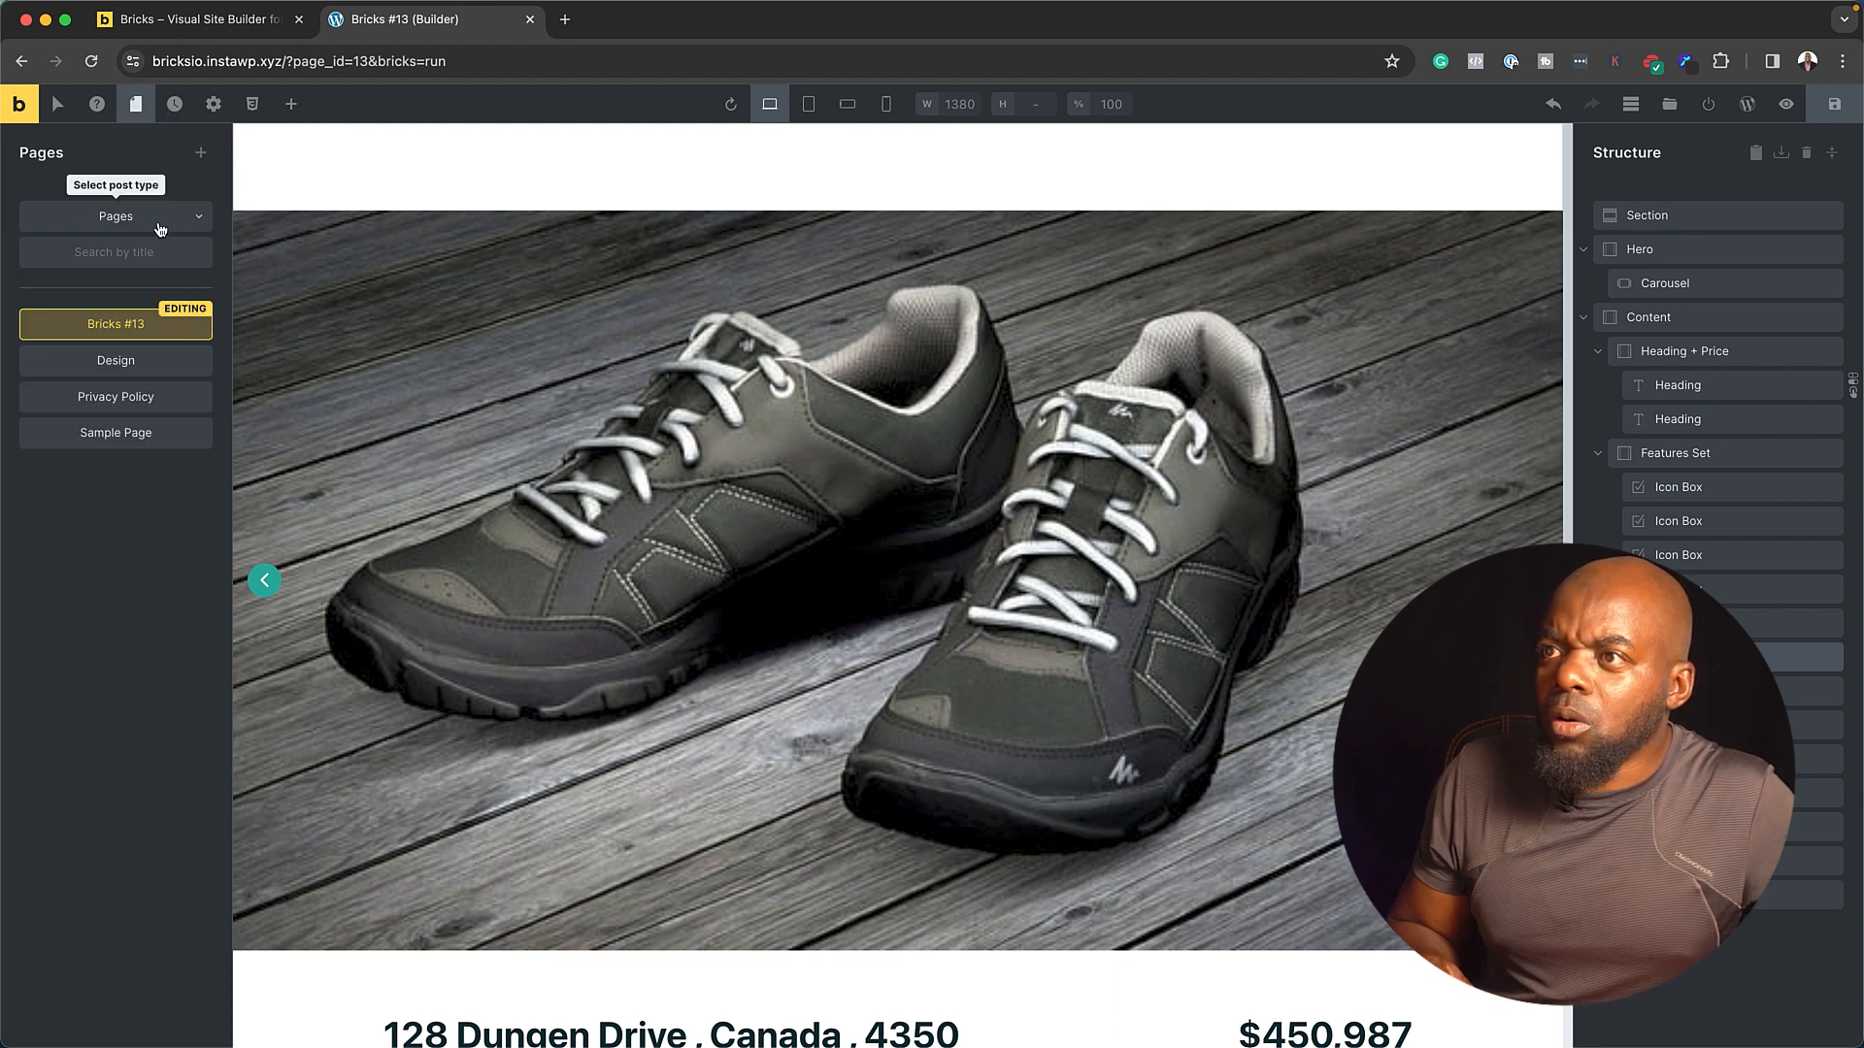
pyautogui.click(168, 365)
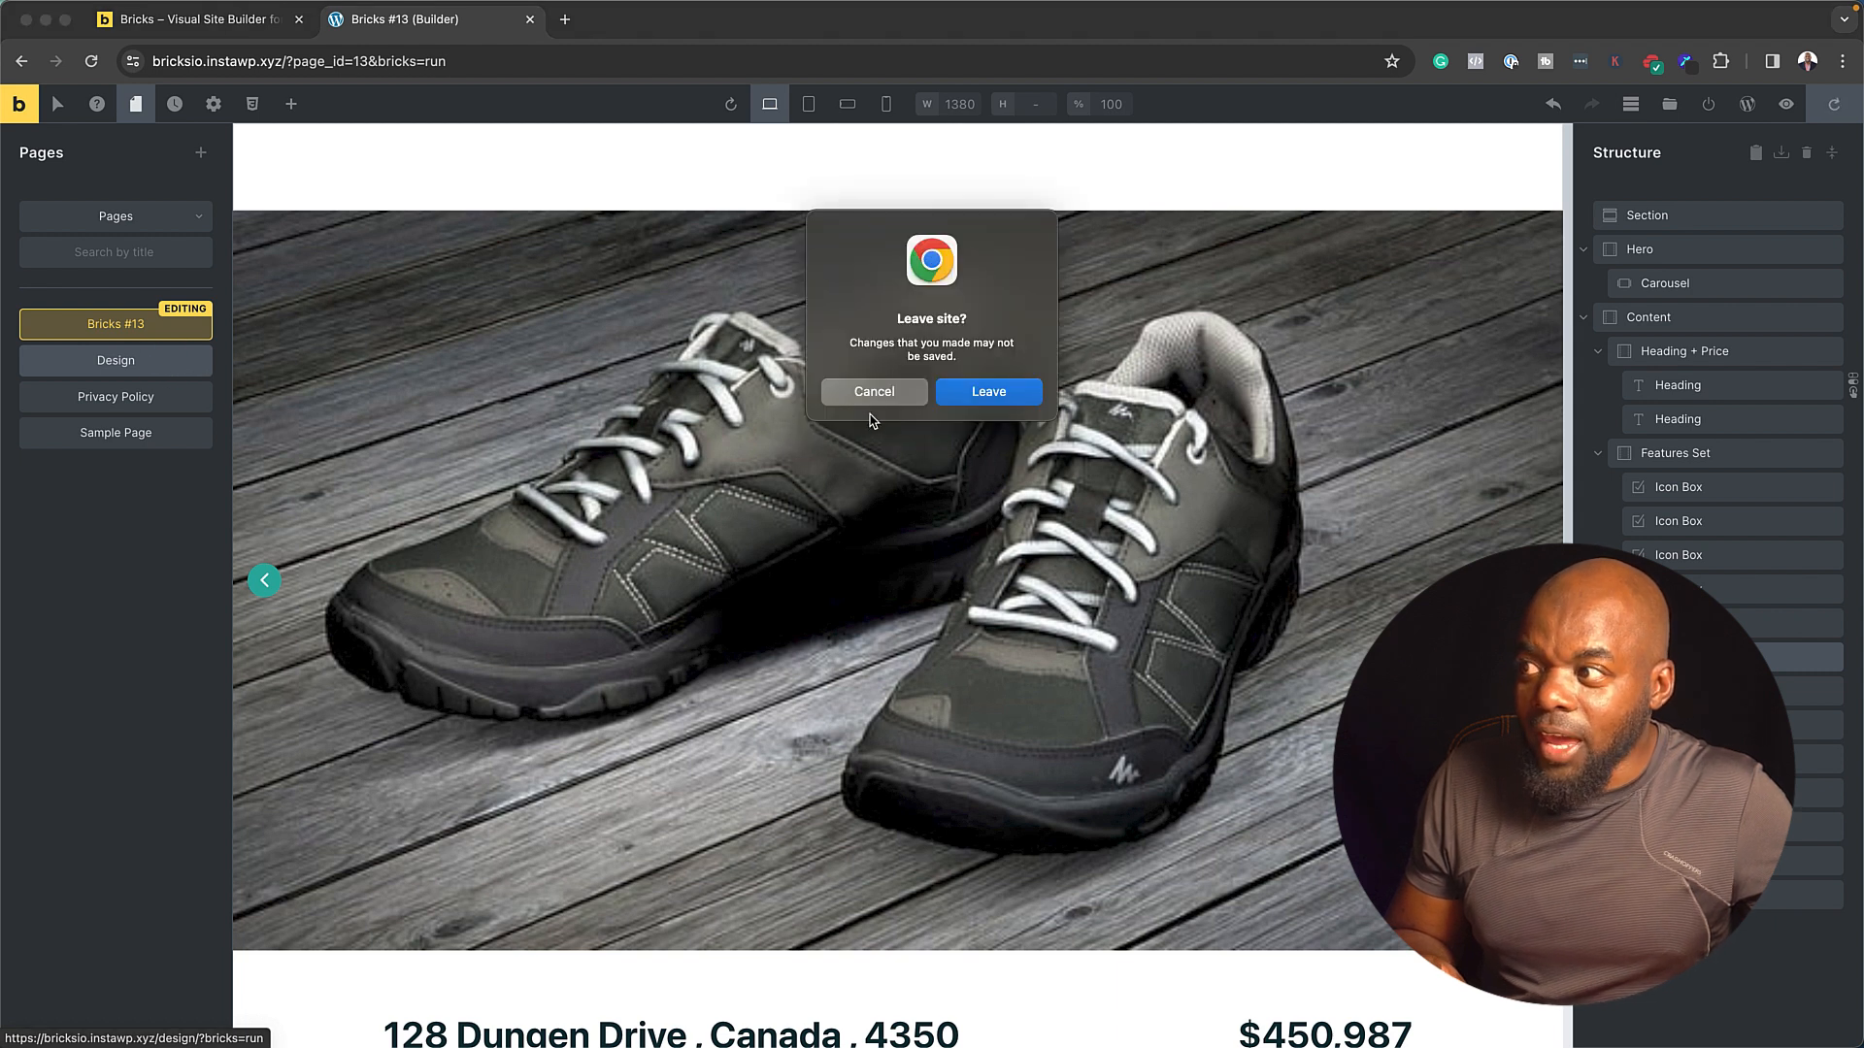
pyautogui.click(872, 398)
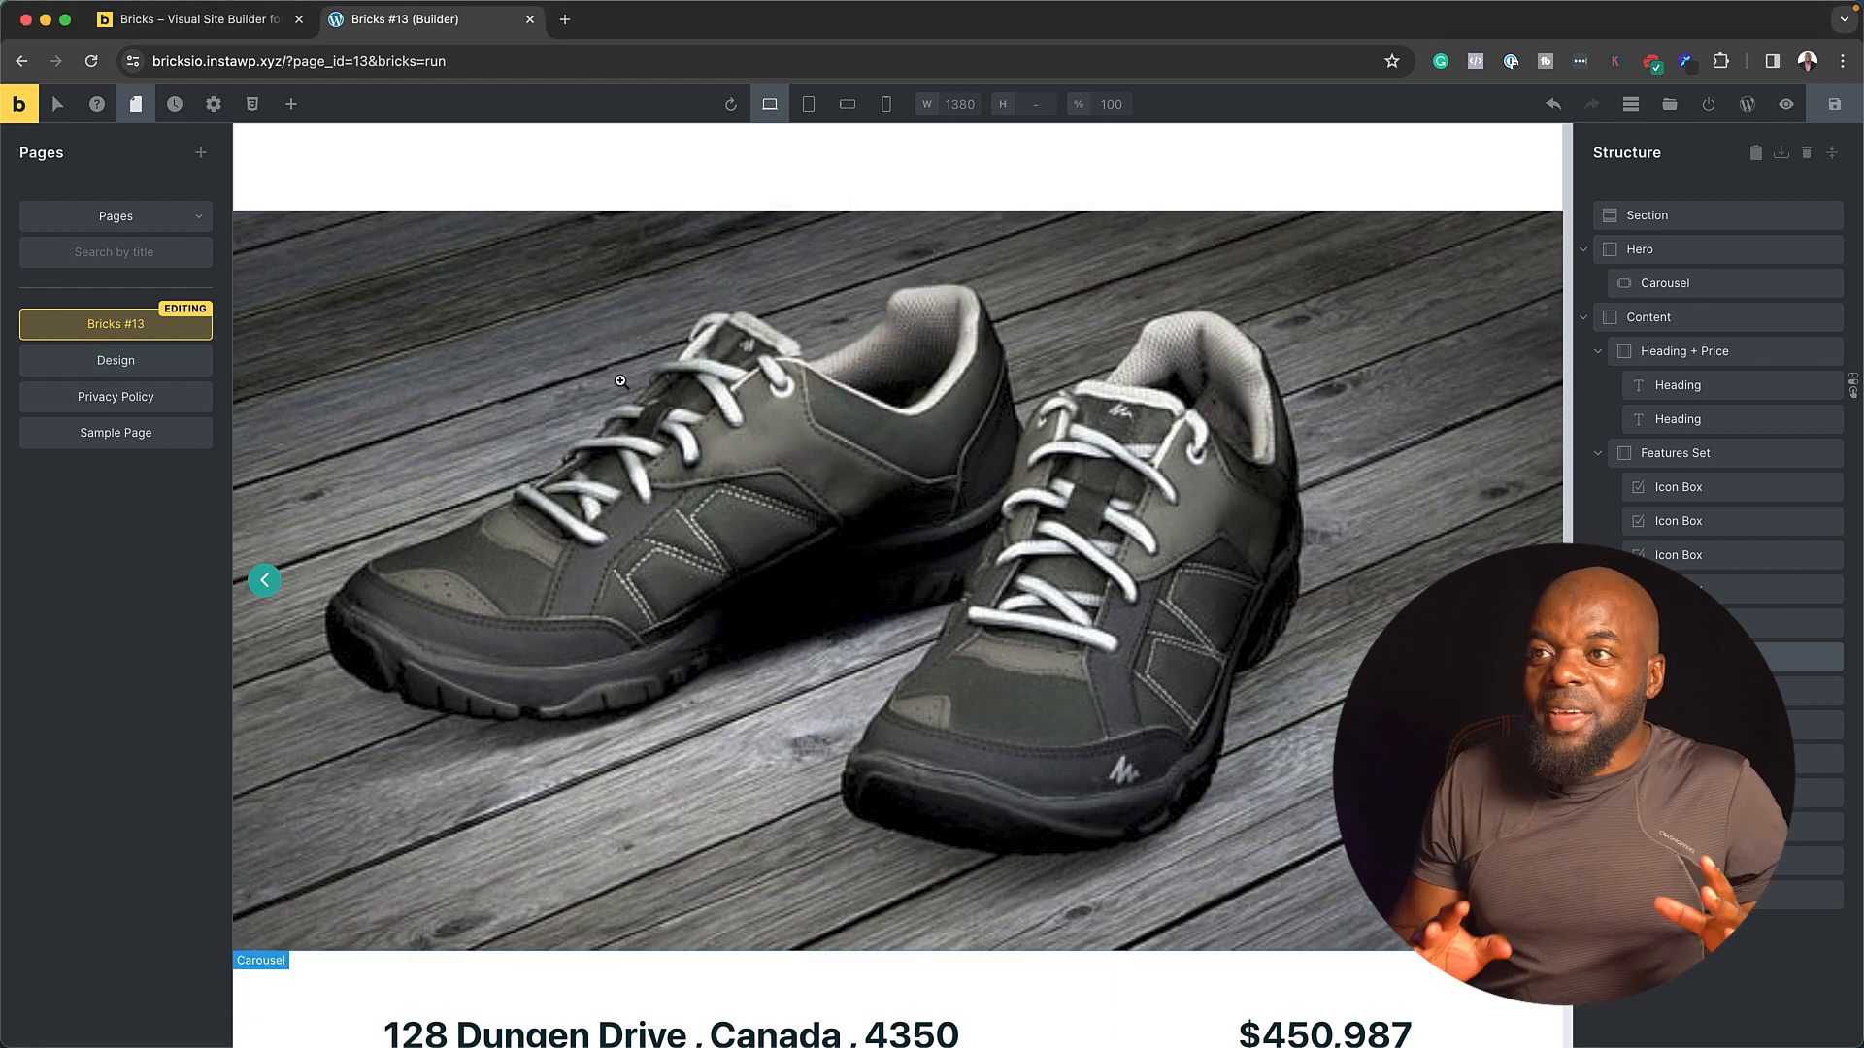
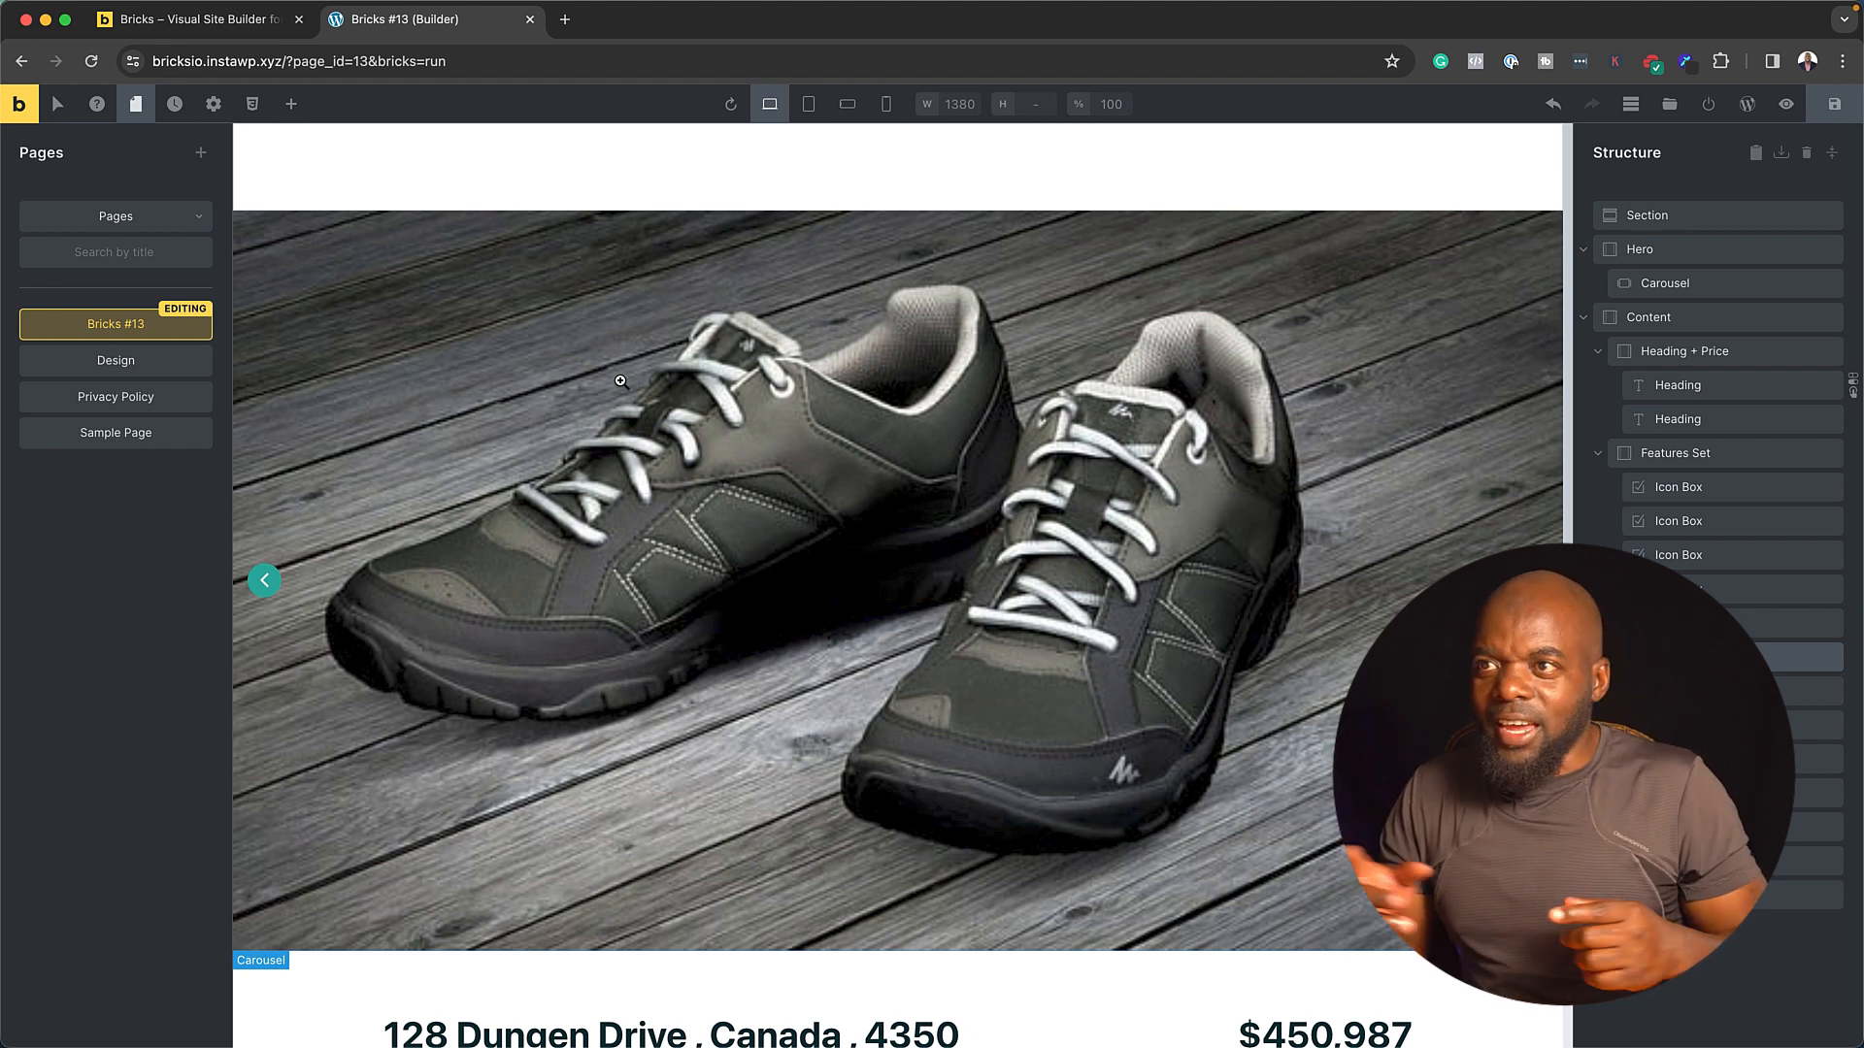
pyautogui.click(138, 436)
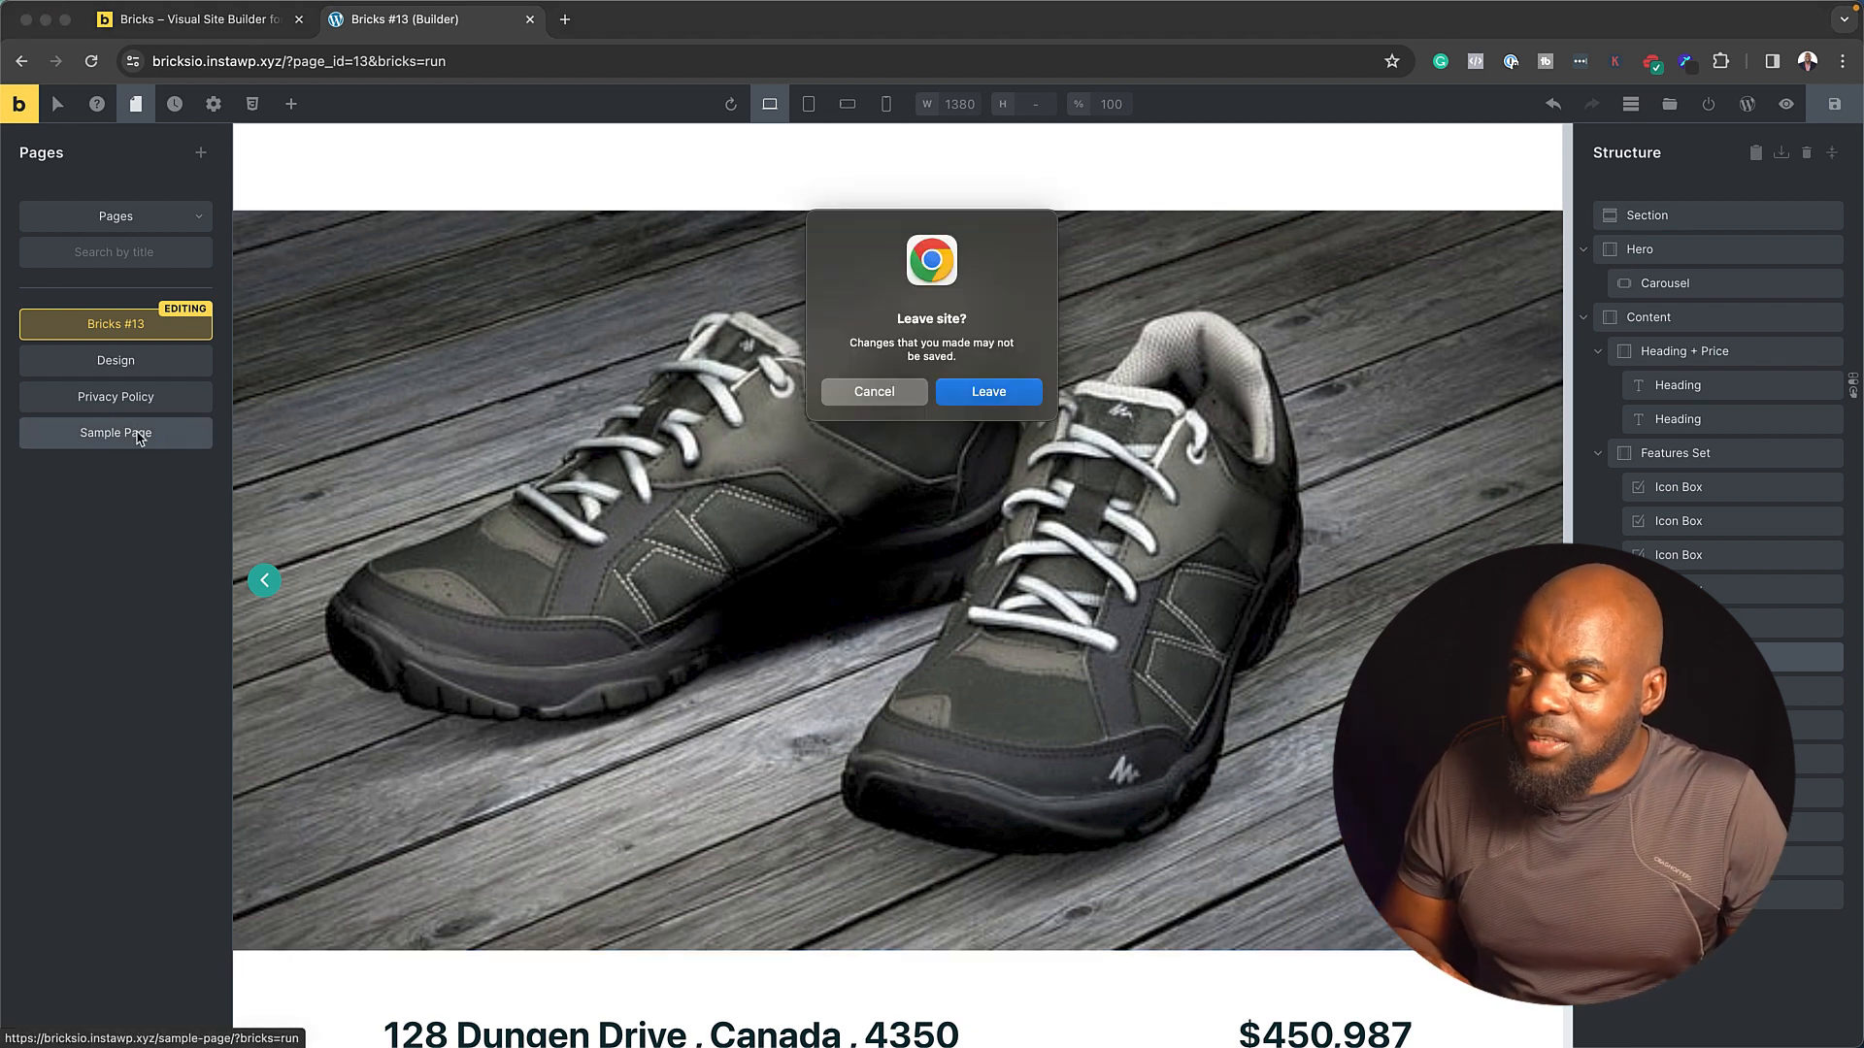
pyautogui.click(908, 391)
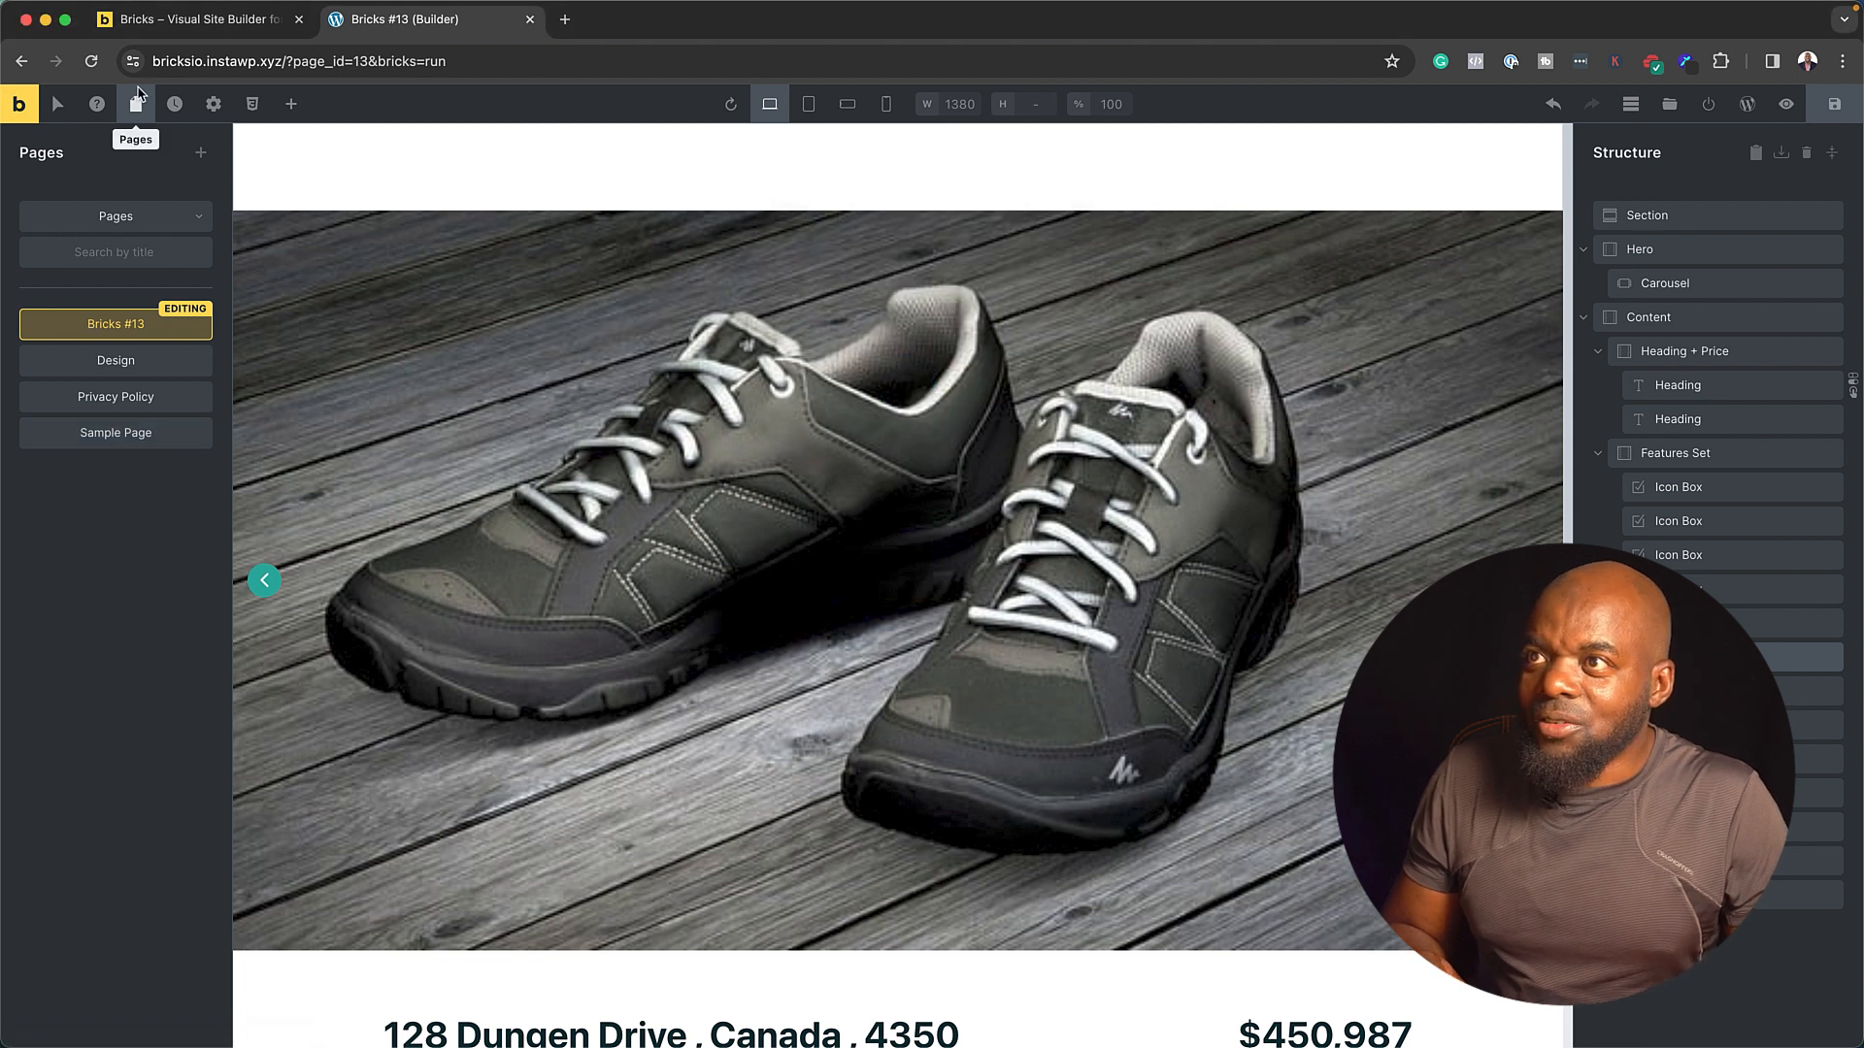
# - Create a new theme style named "Mak Theme" in the builder's theme styles
pyautogui.click(211, 107)
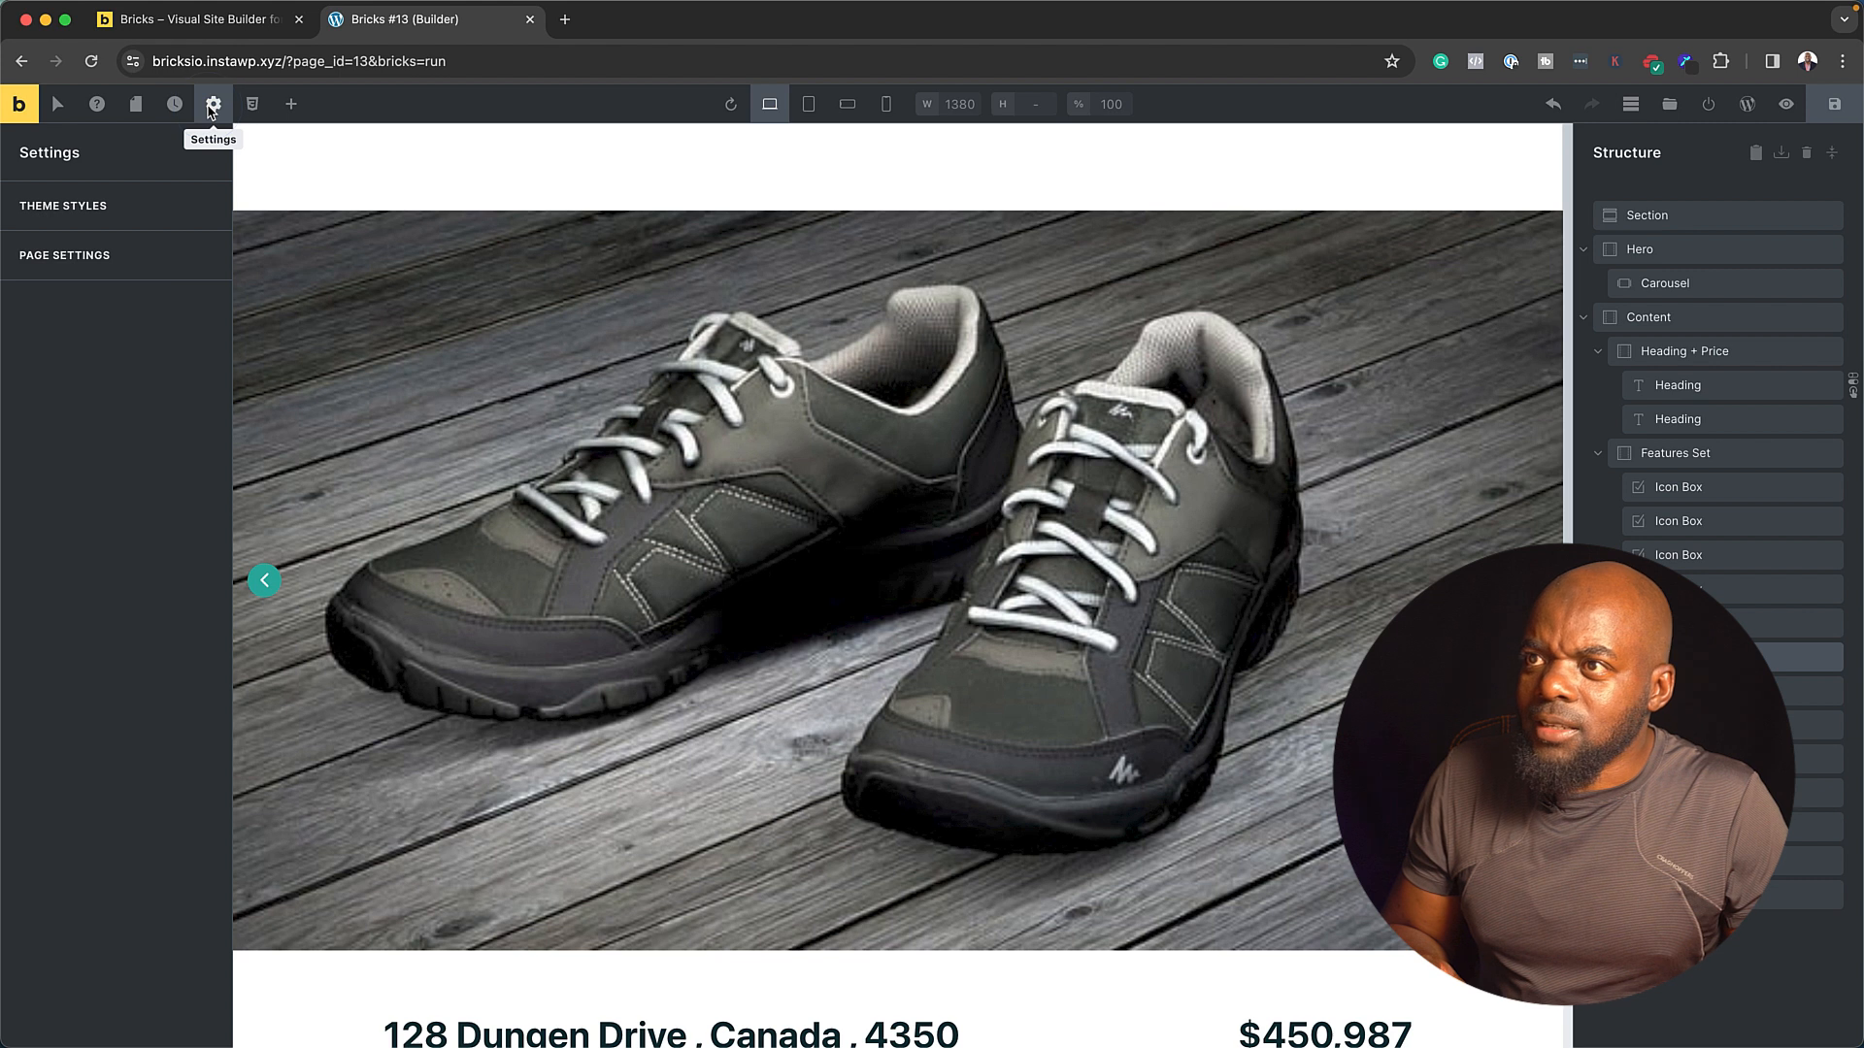
pyautogui.click(122, 209)
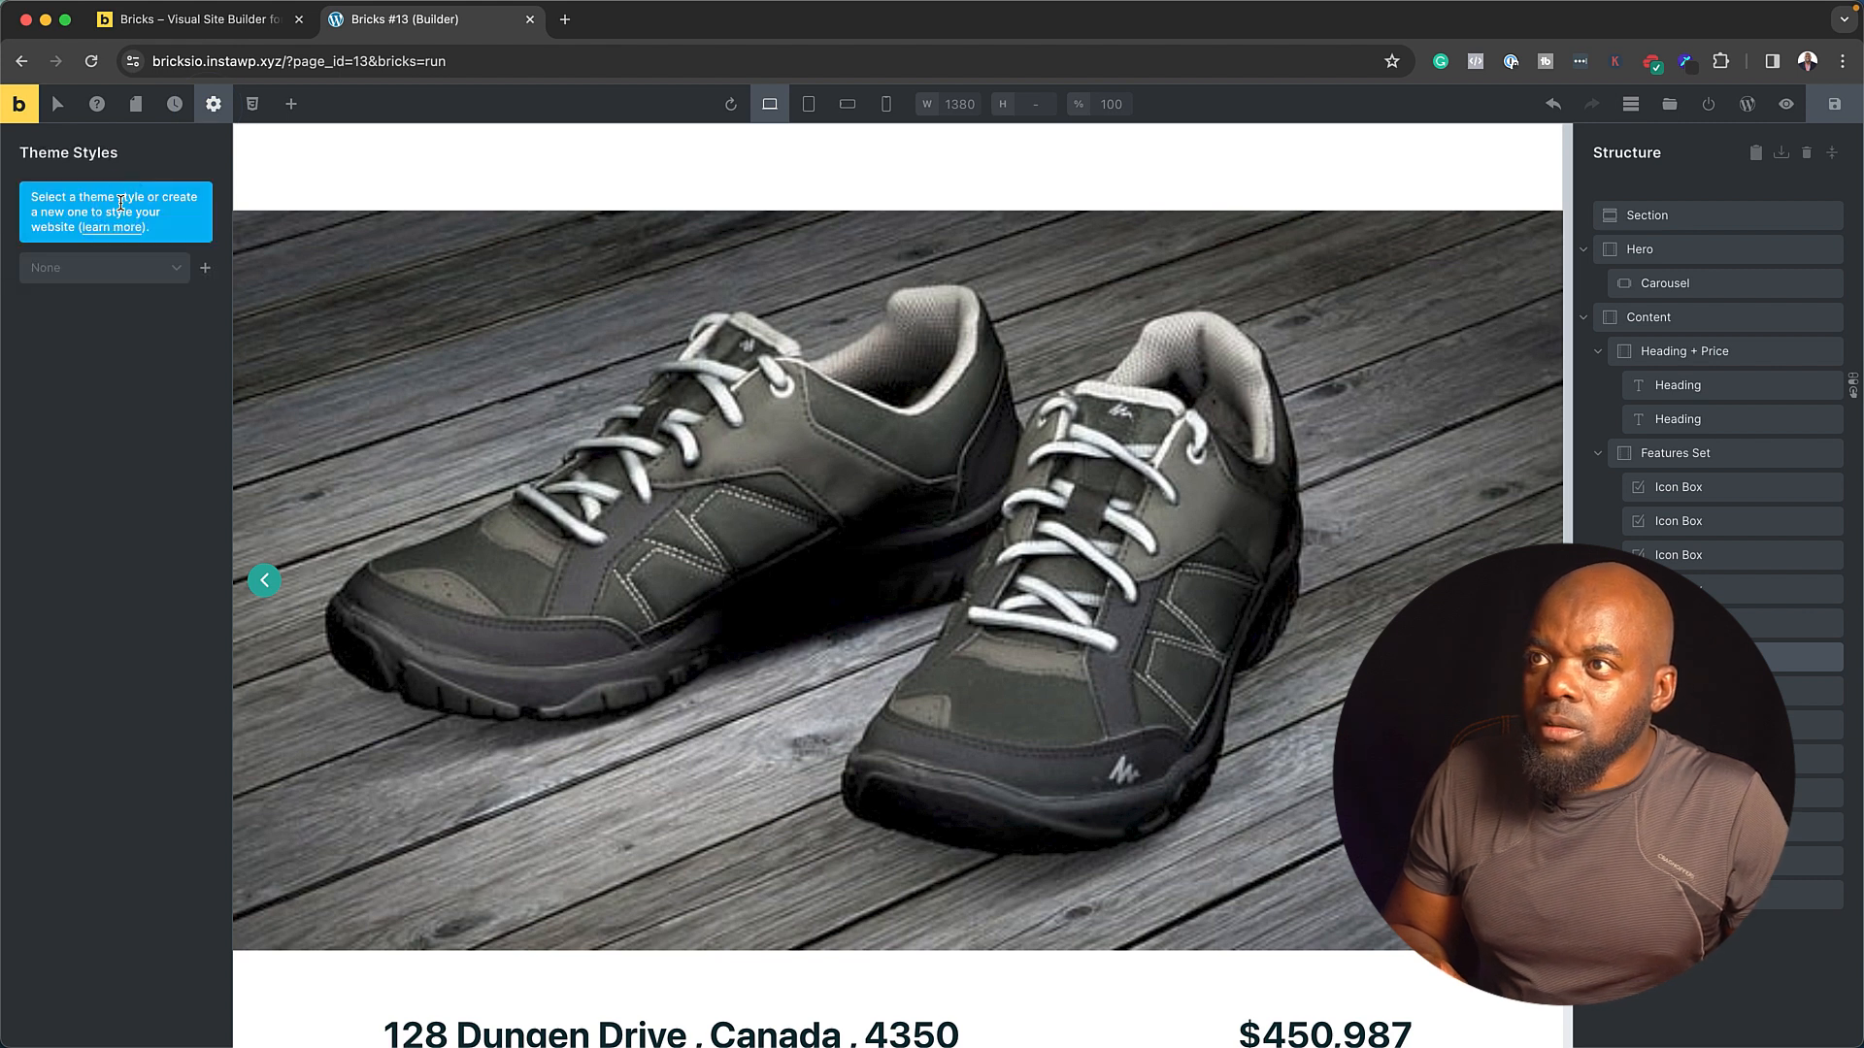
pyautogui.click(167, 273)
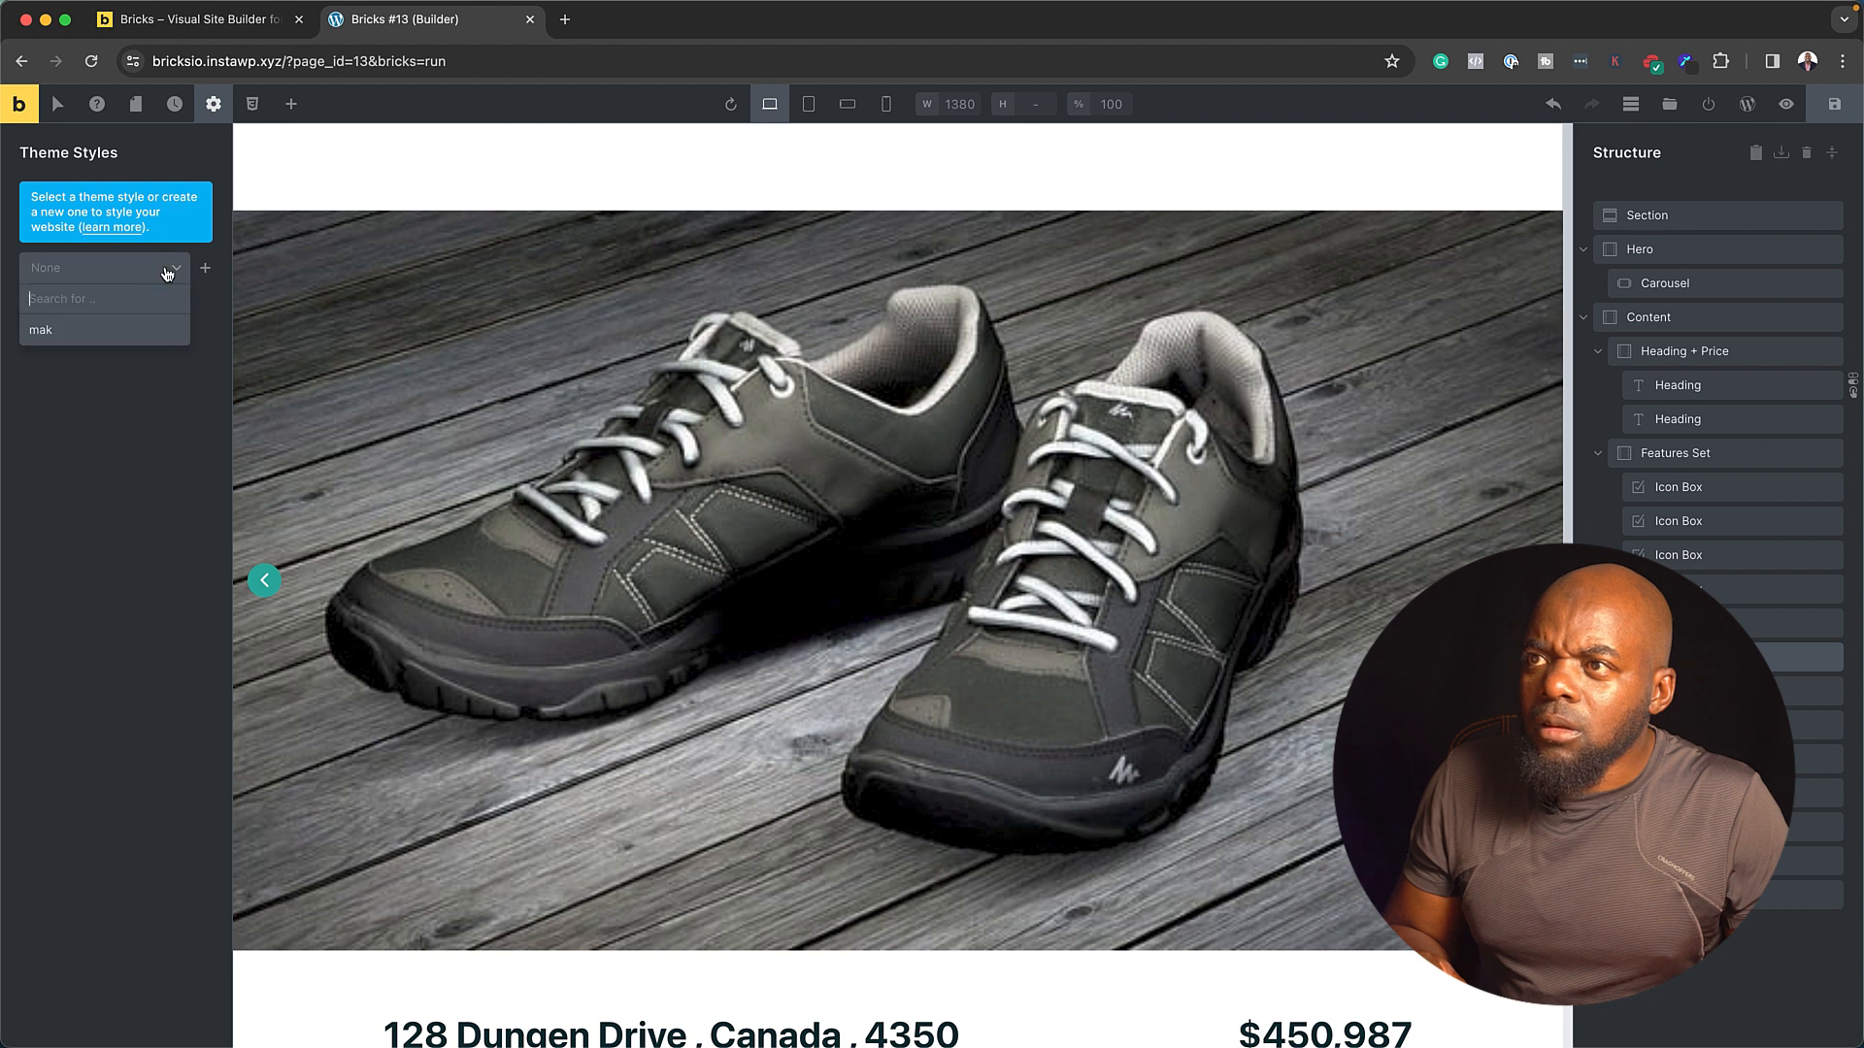
pyautogui.click(175, 272)
pyautogui.click(205, 268)
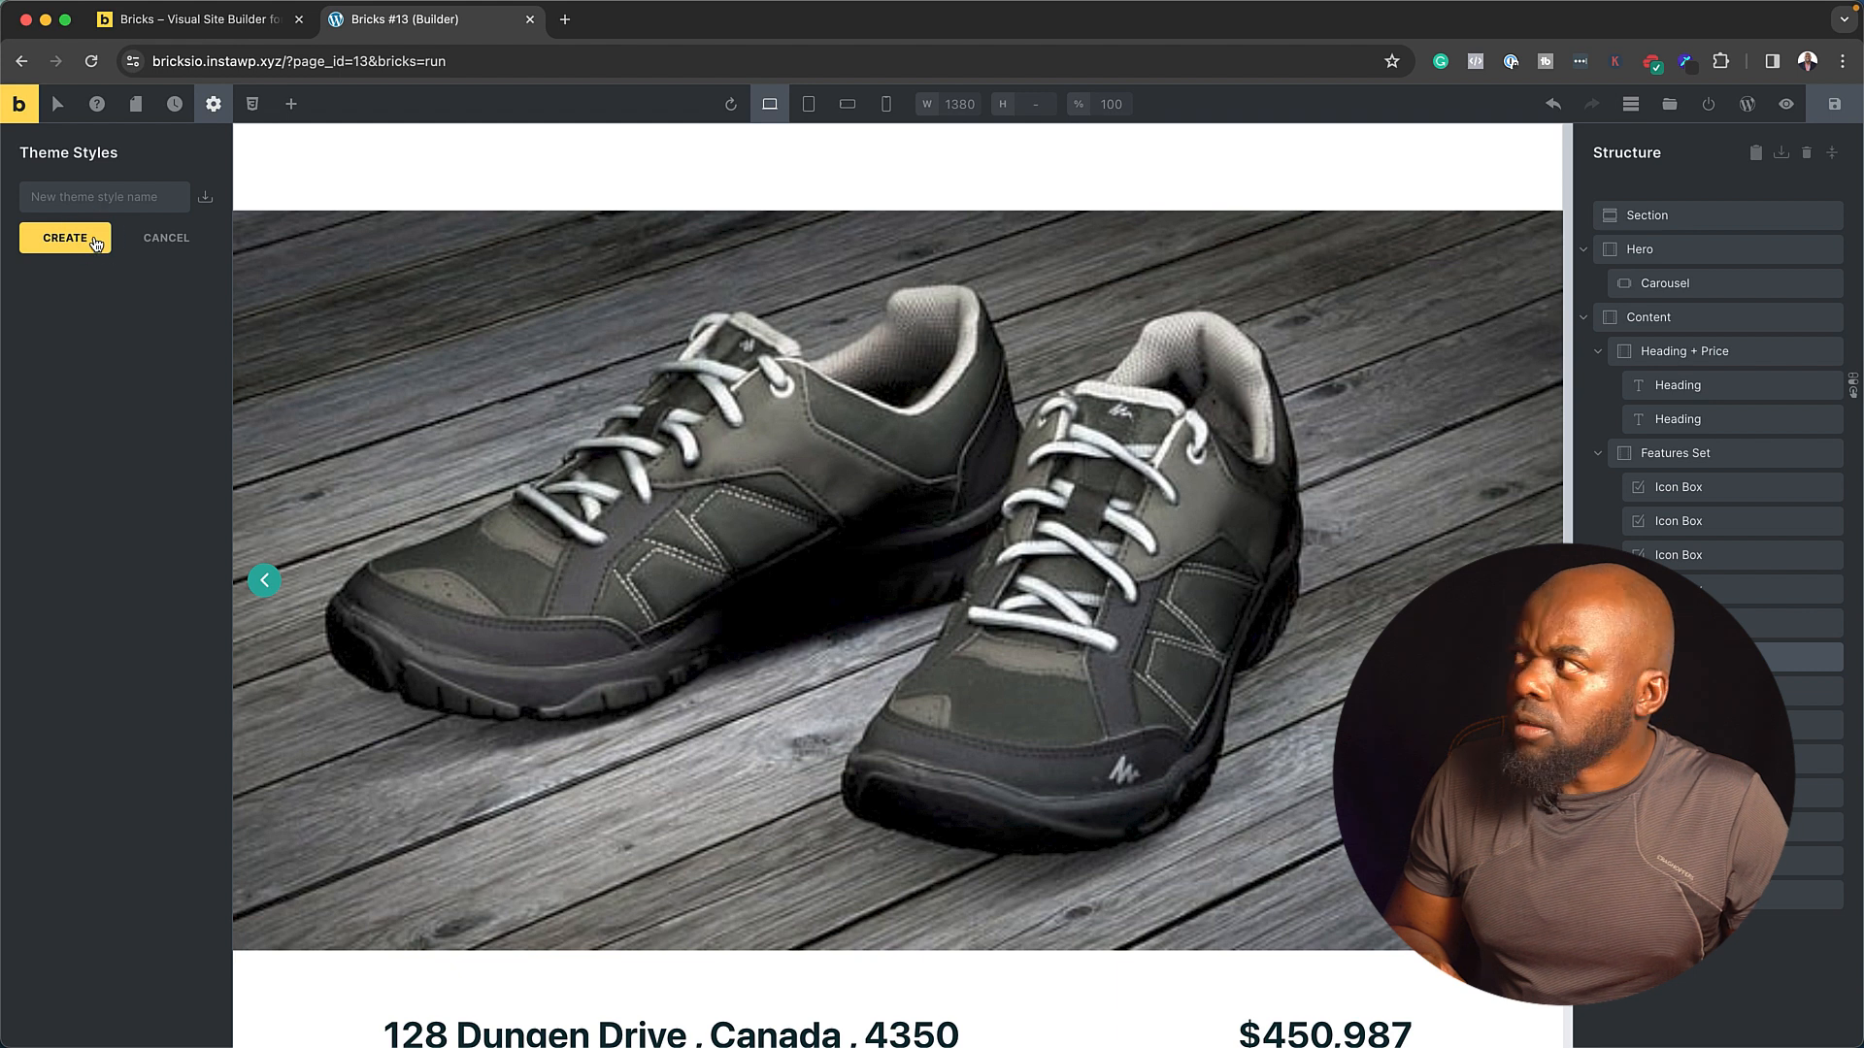
pyautogui.click(100, 199)
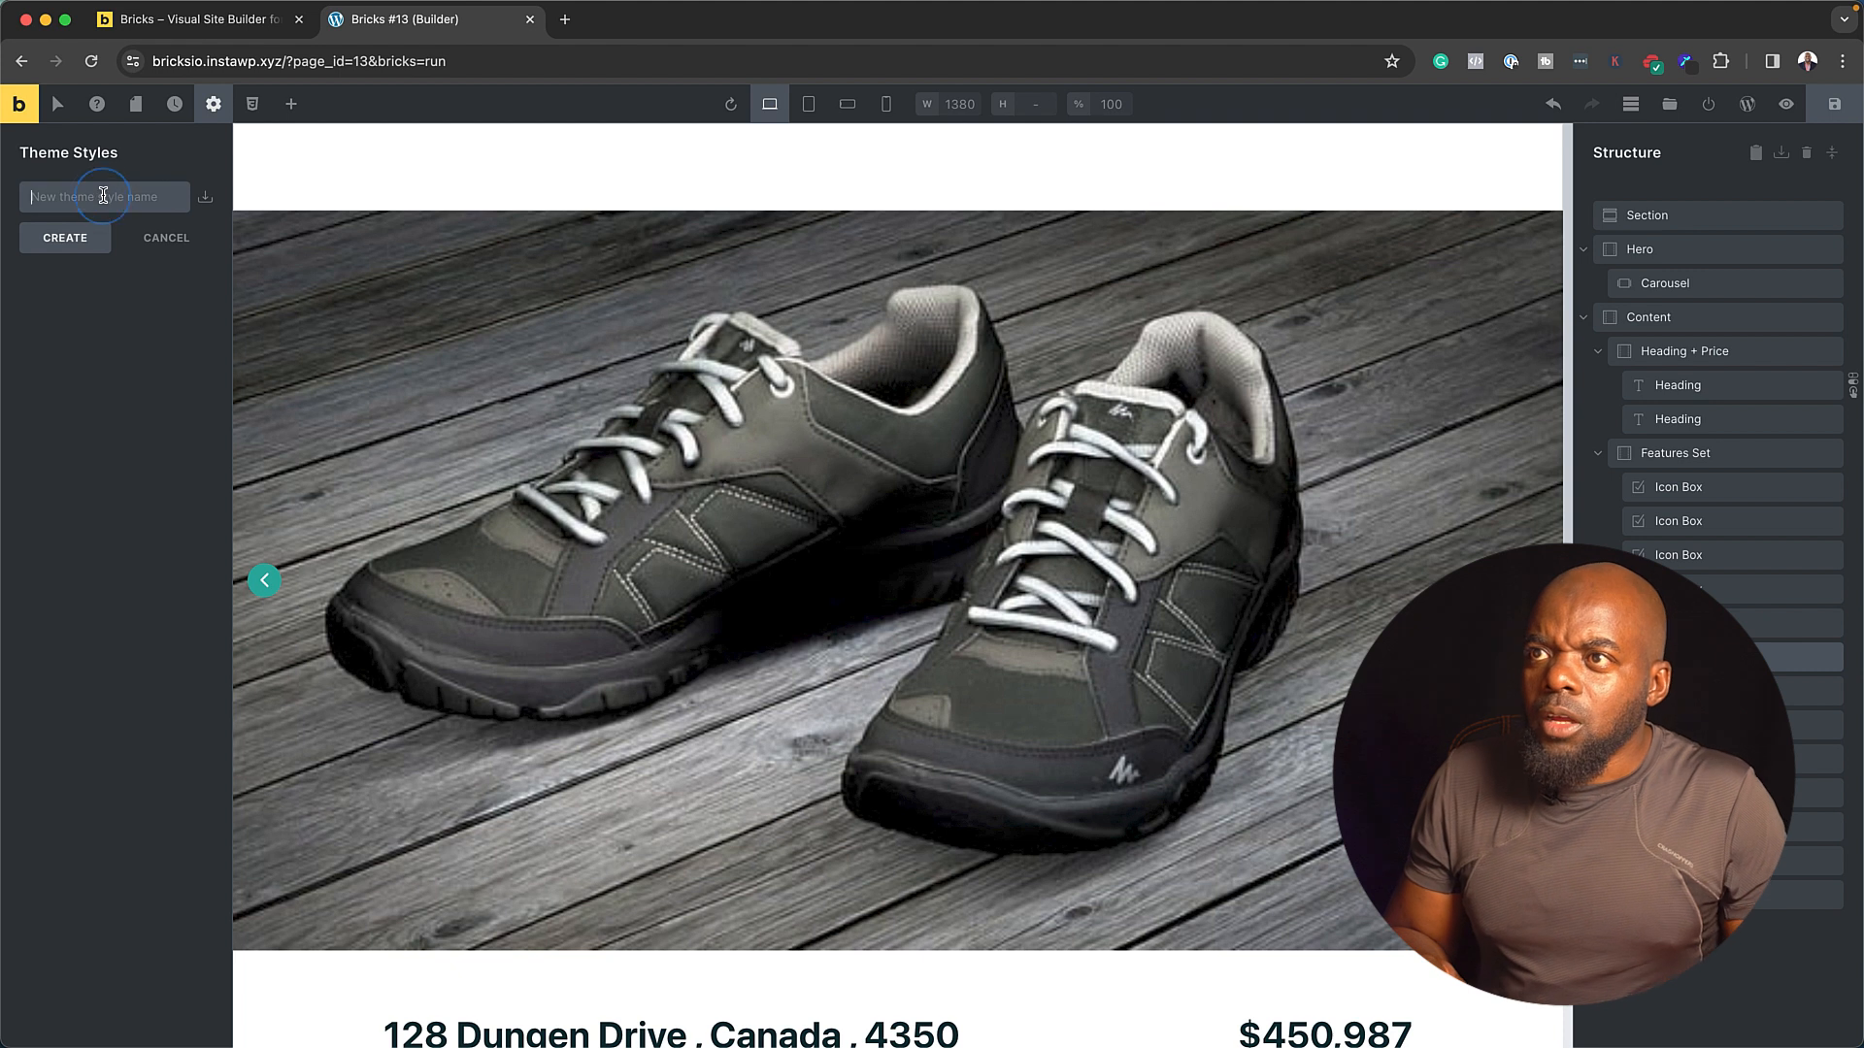
pyautogui.write('Mak Theme')
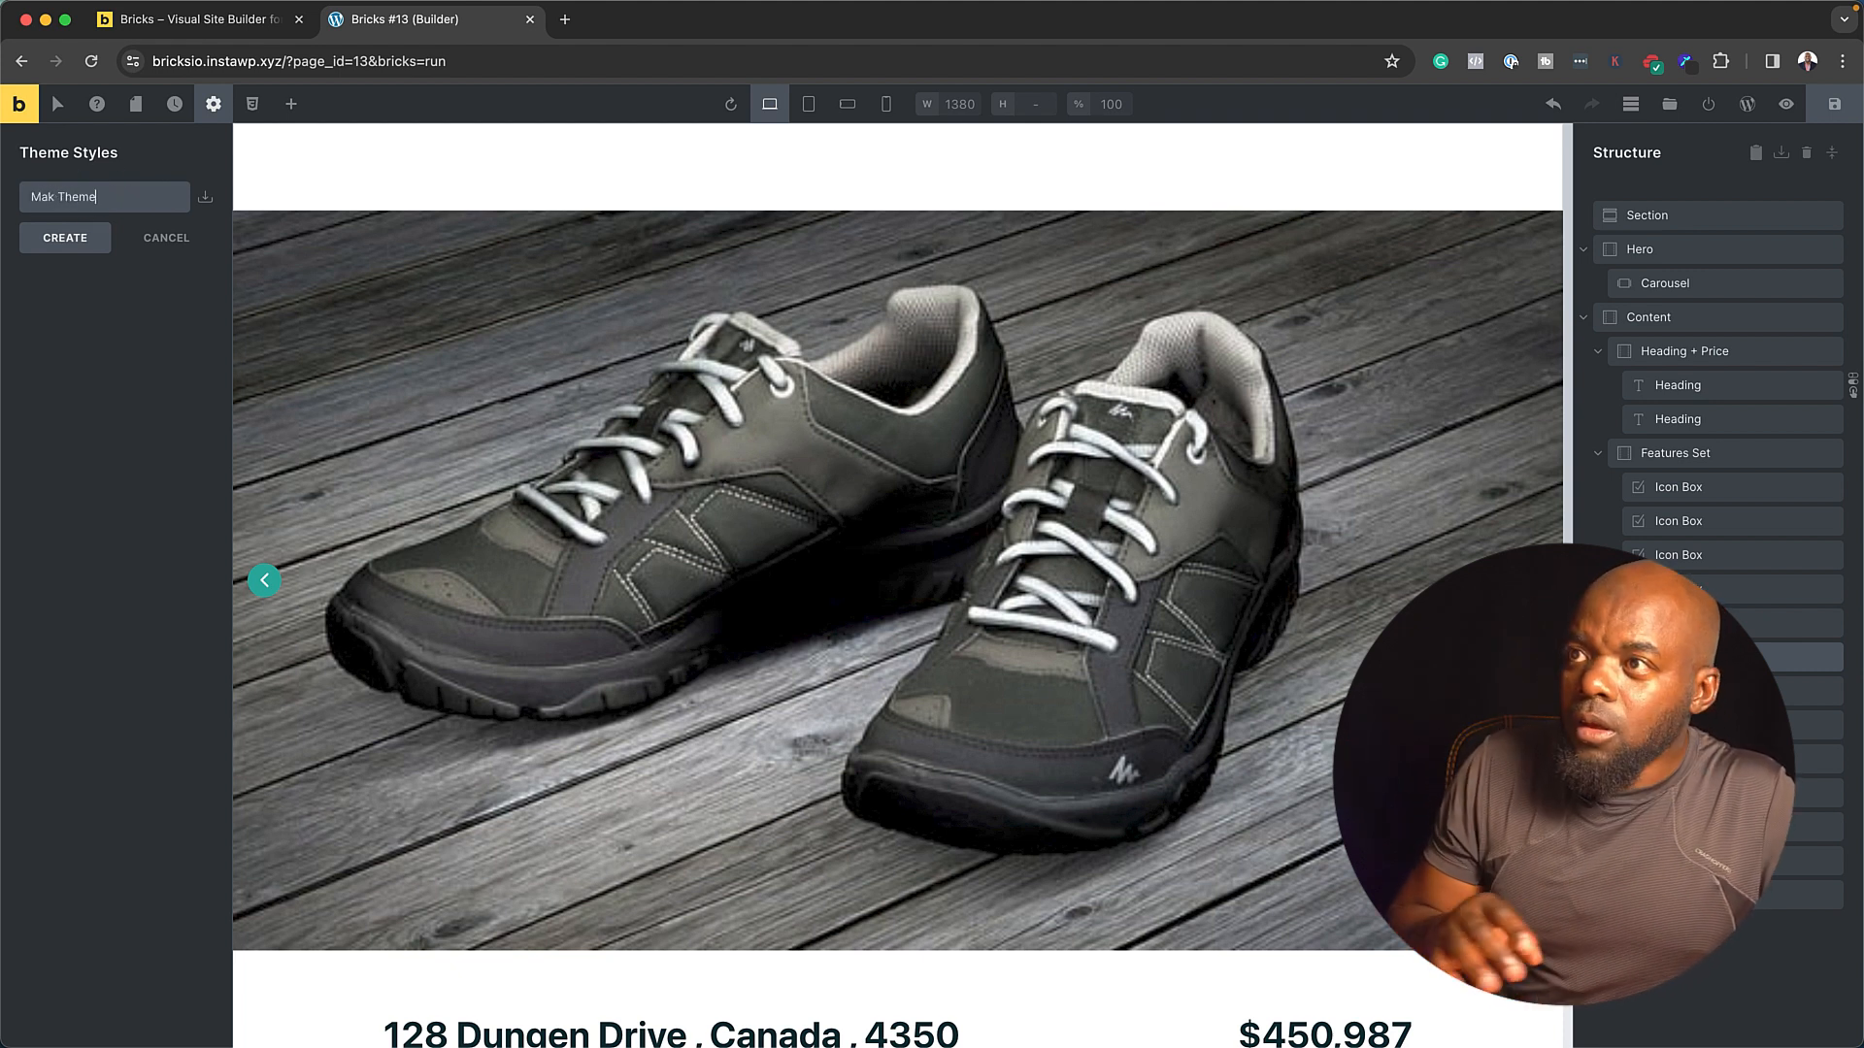
pyautogui.click(85, 250)
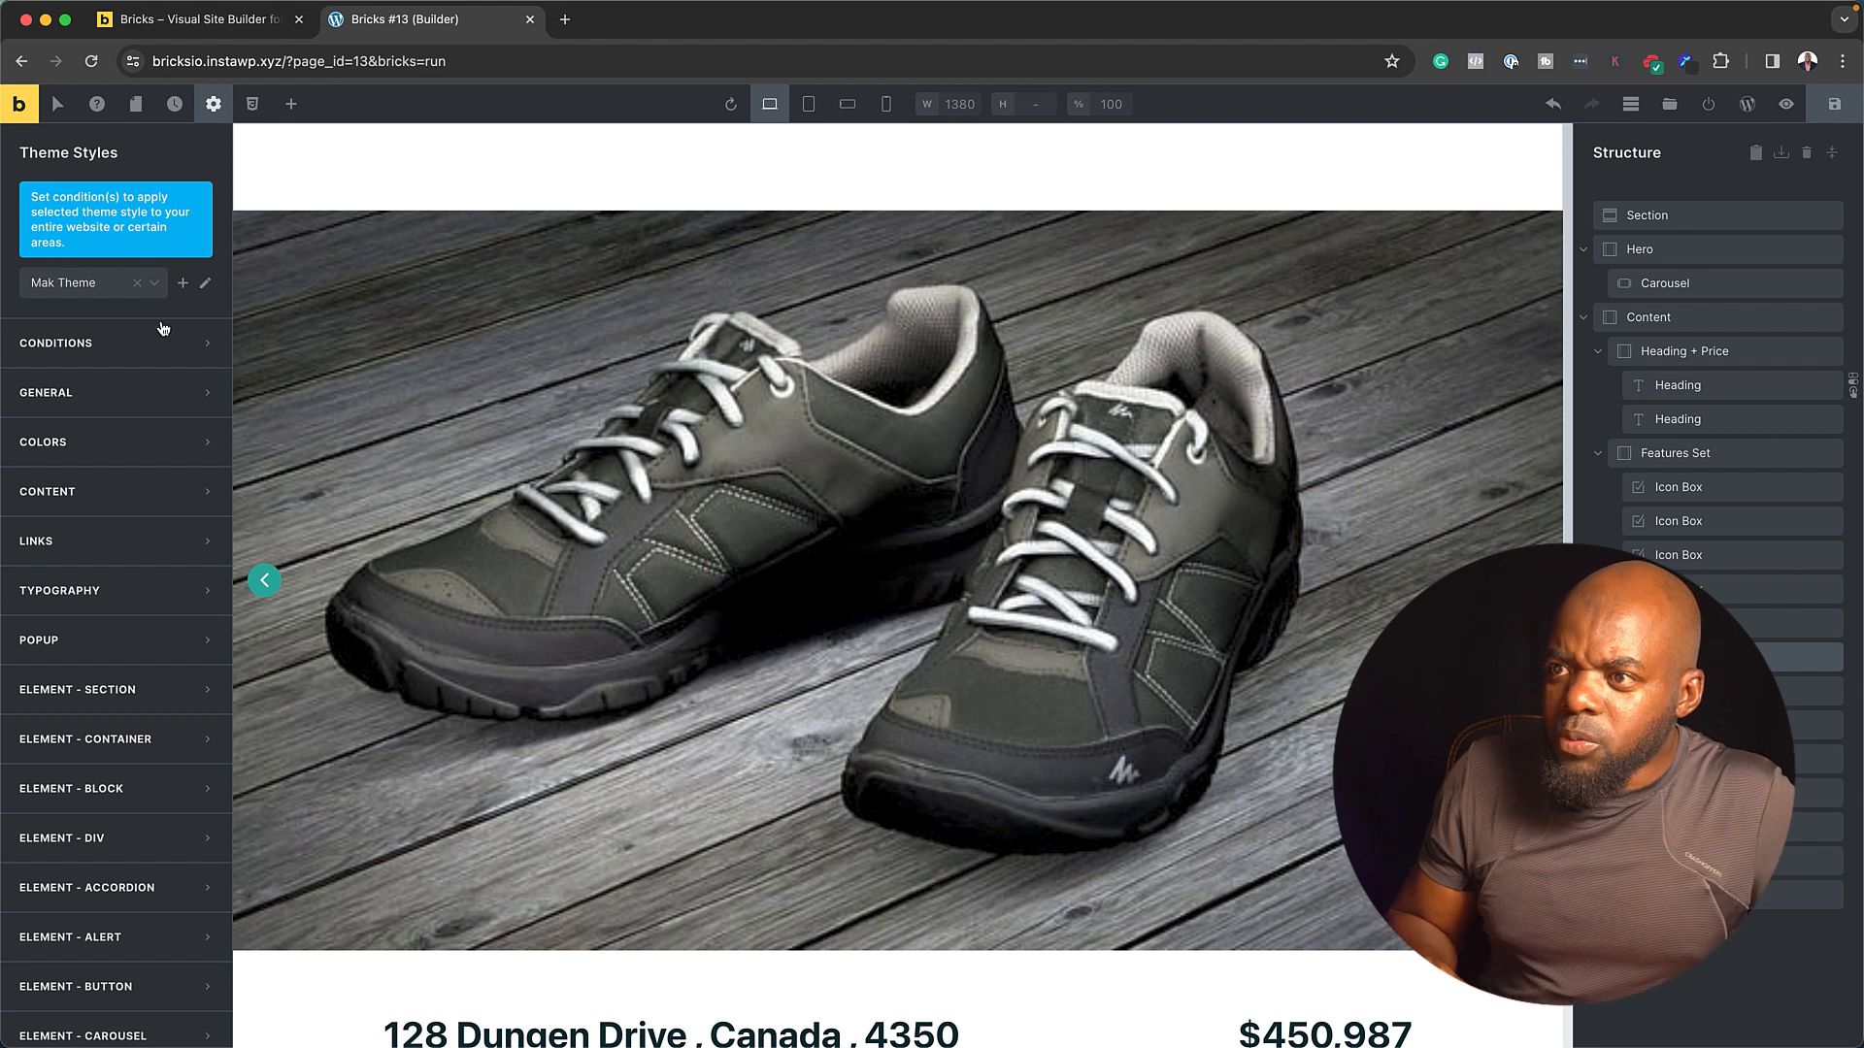
# - Set the H1 heading typography color of Mak Theme to the dark swatch #212121
pyautogui.click(178, 589)
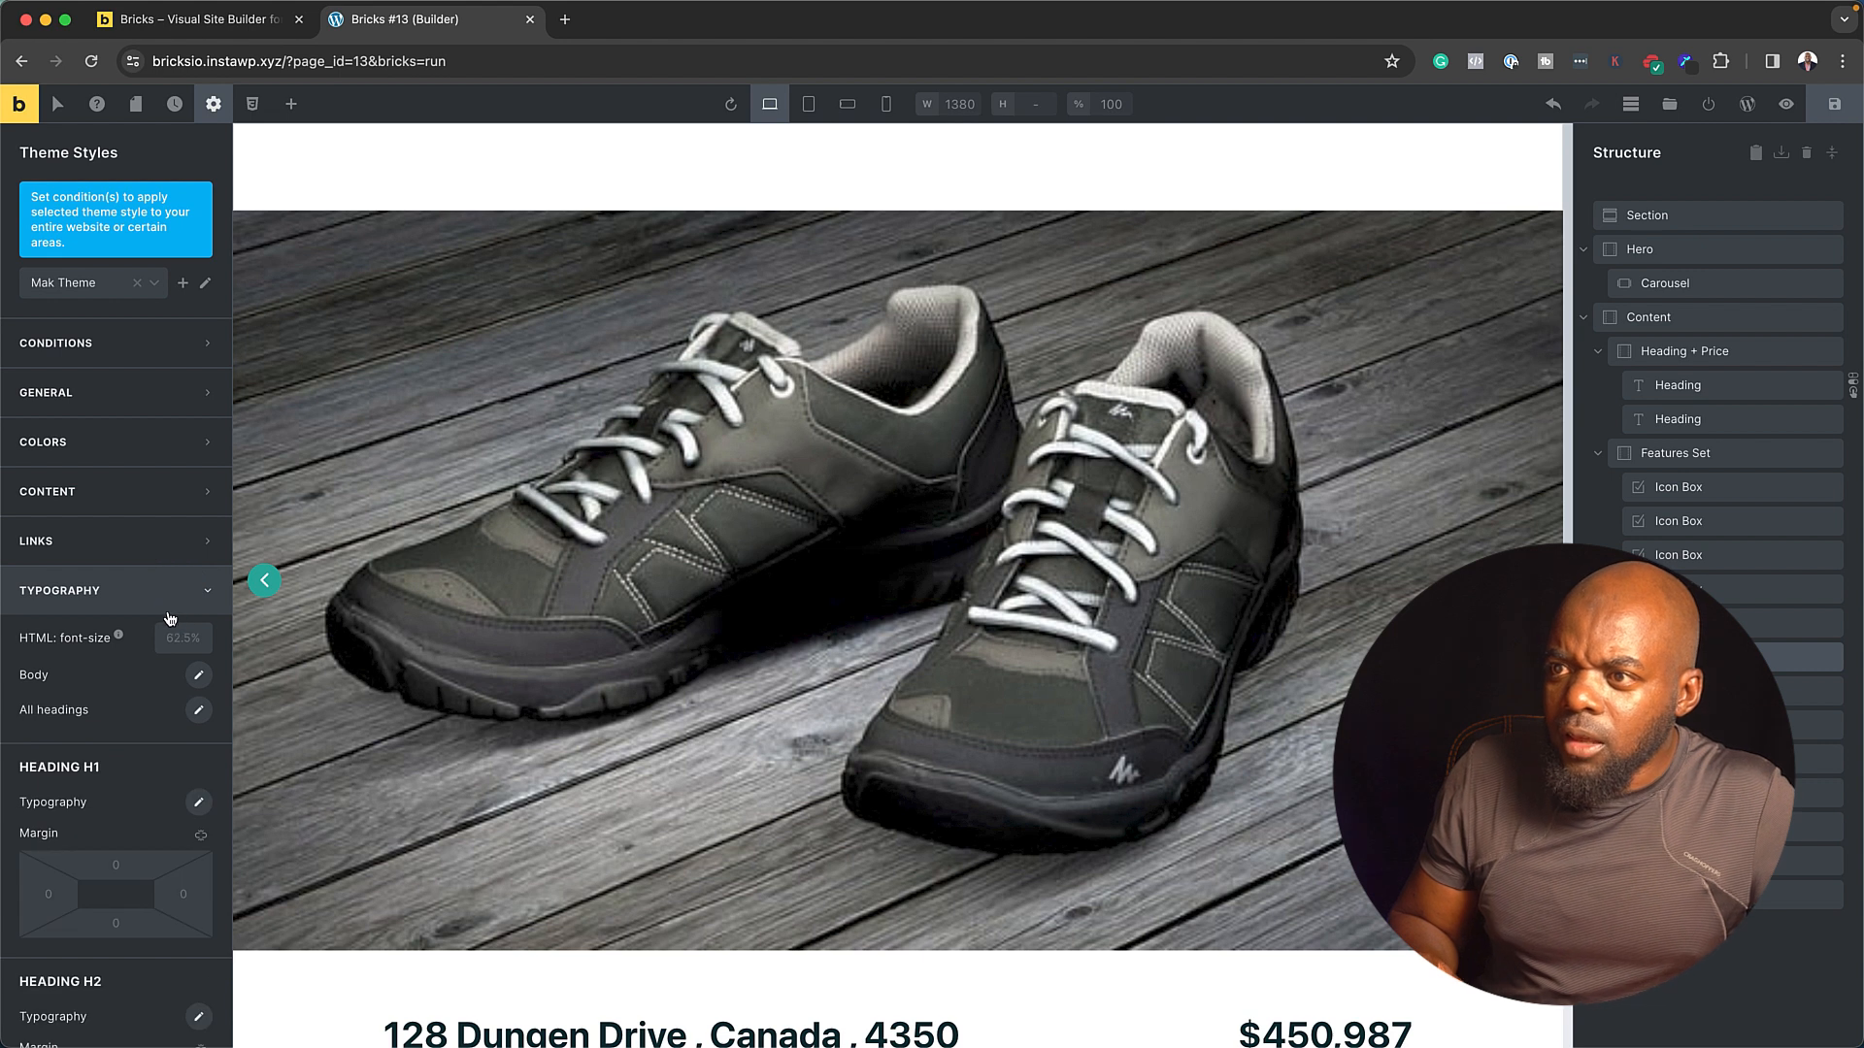
pyautogui.scroll(-3, 141, 729)
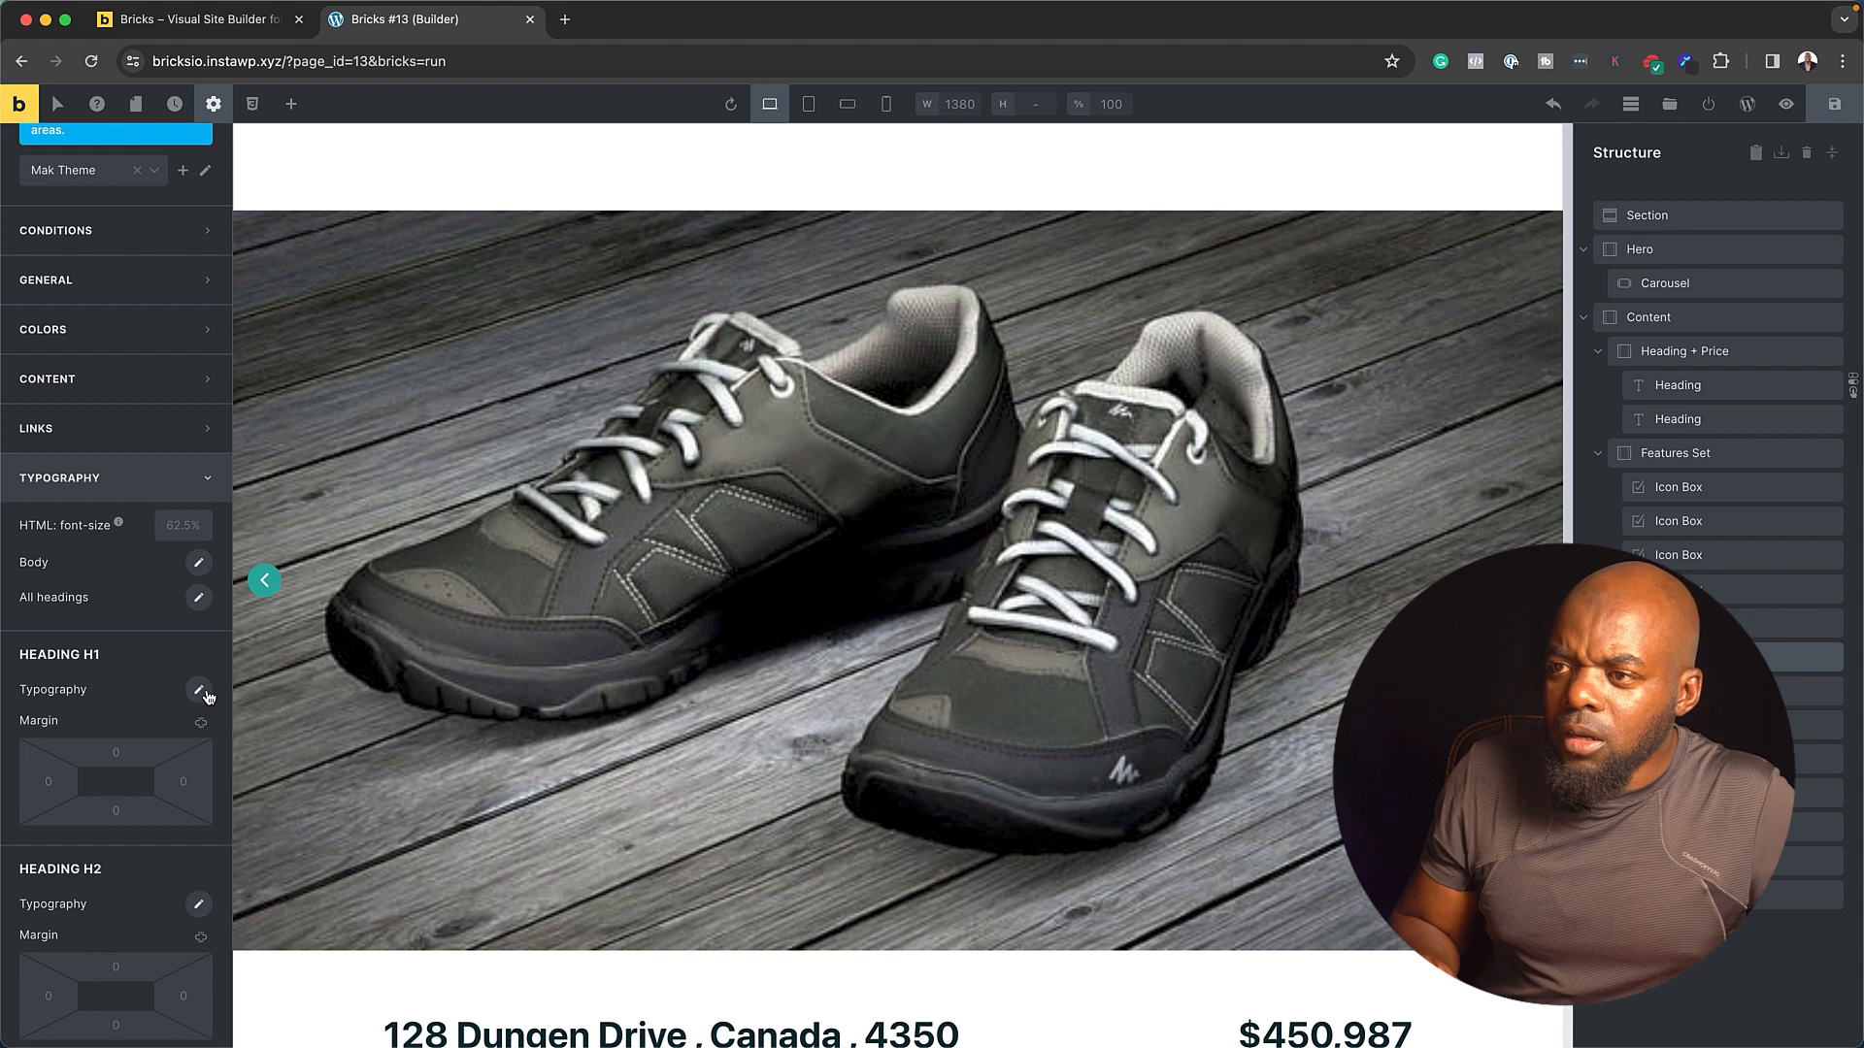
pyautogui.click(199, 690)
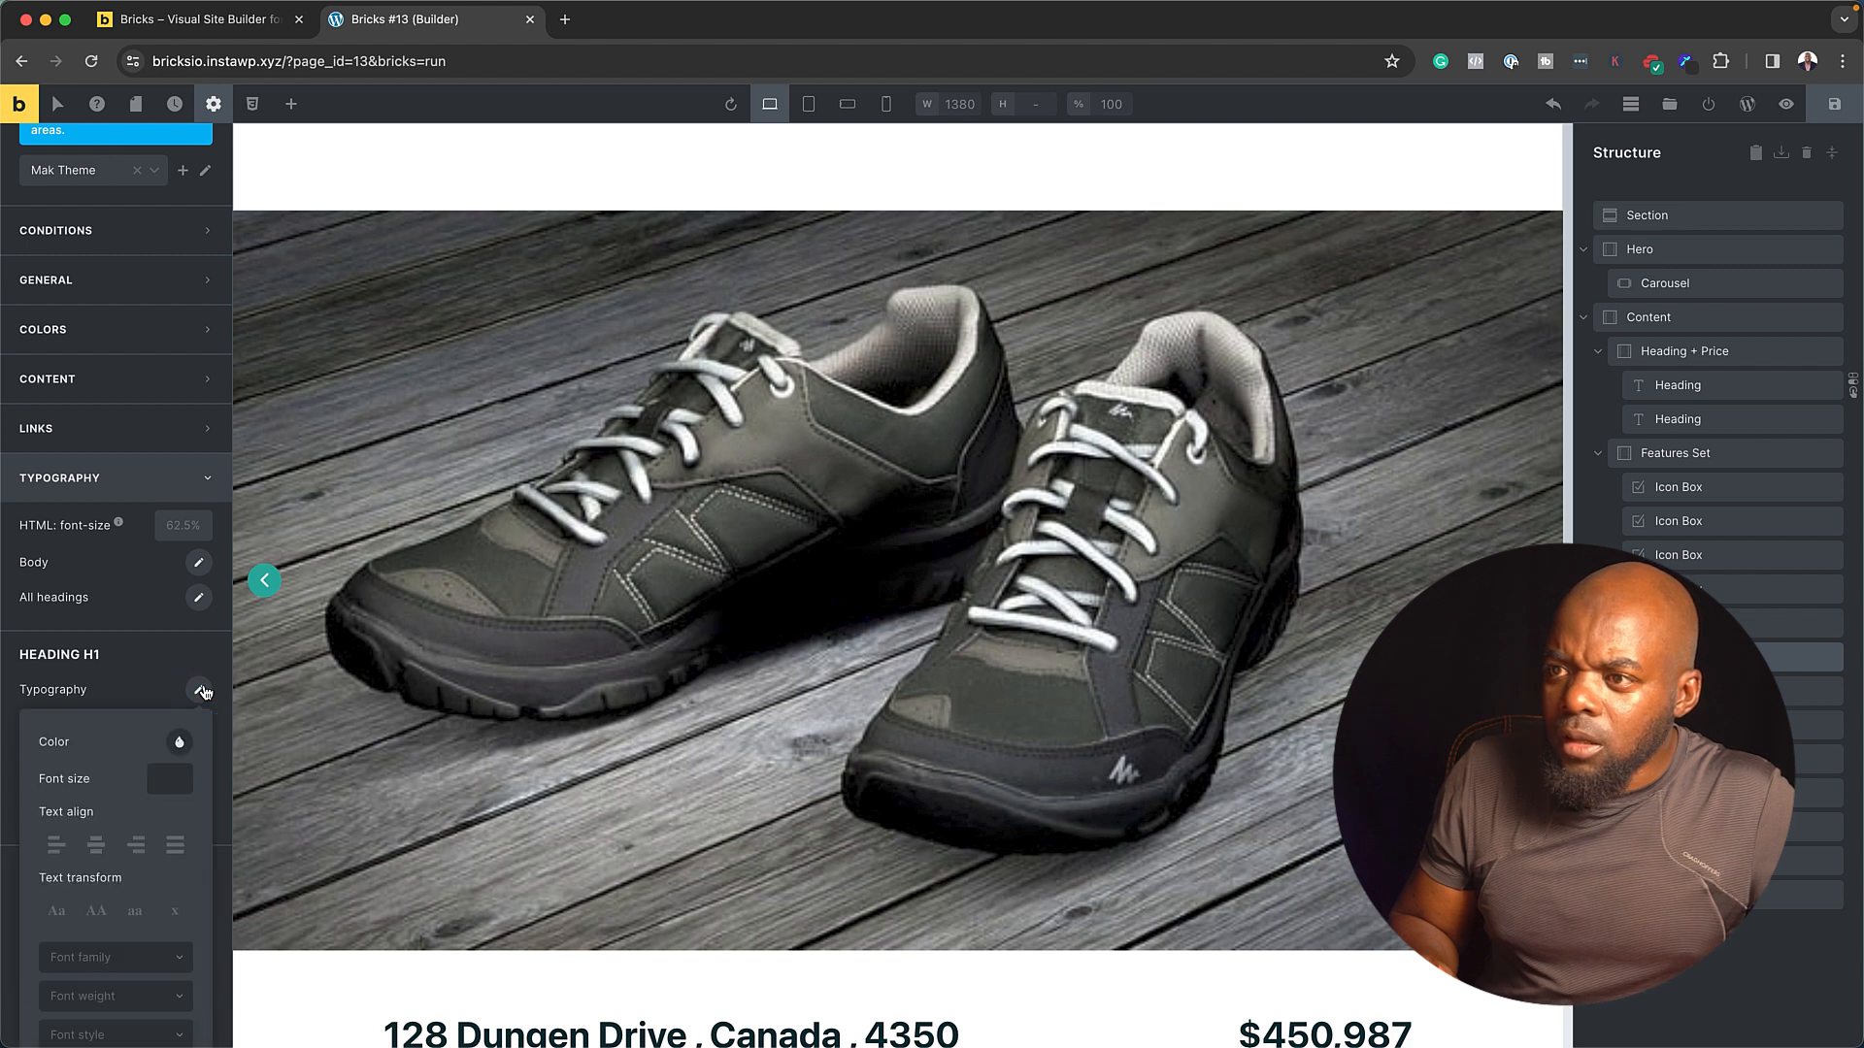
pyautogui.click(178, 744)
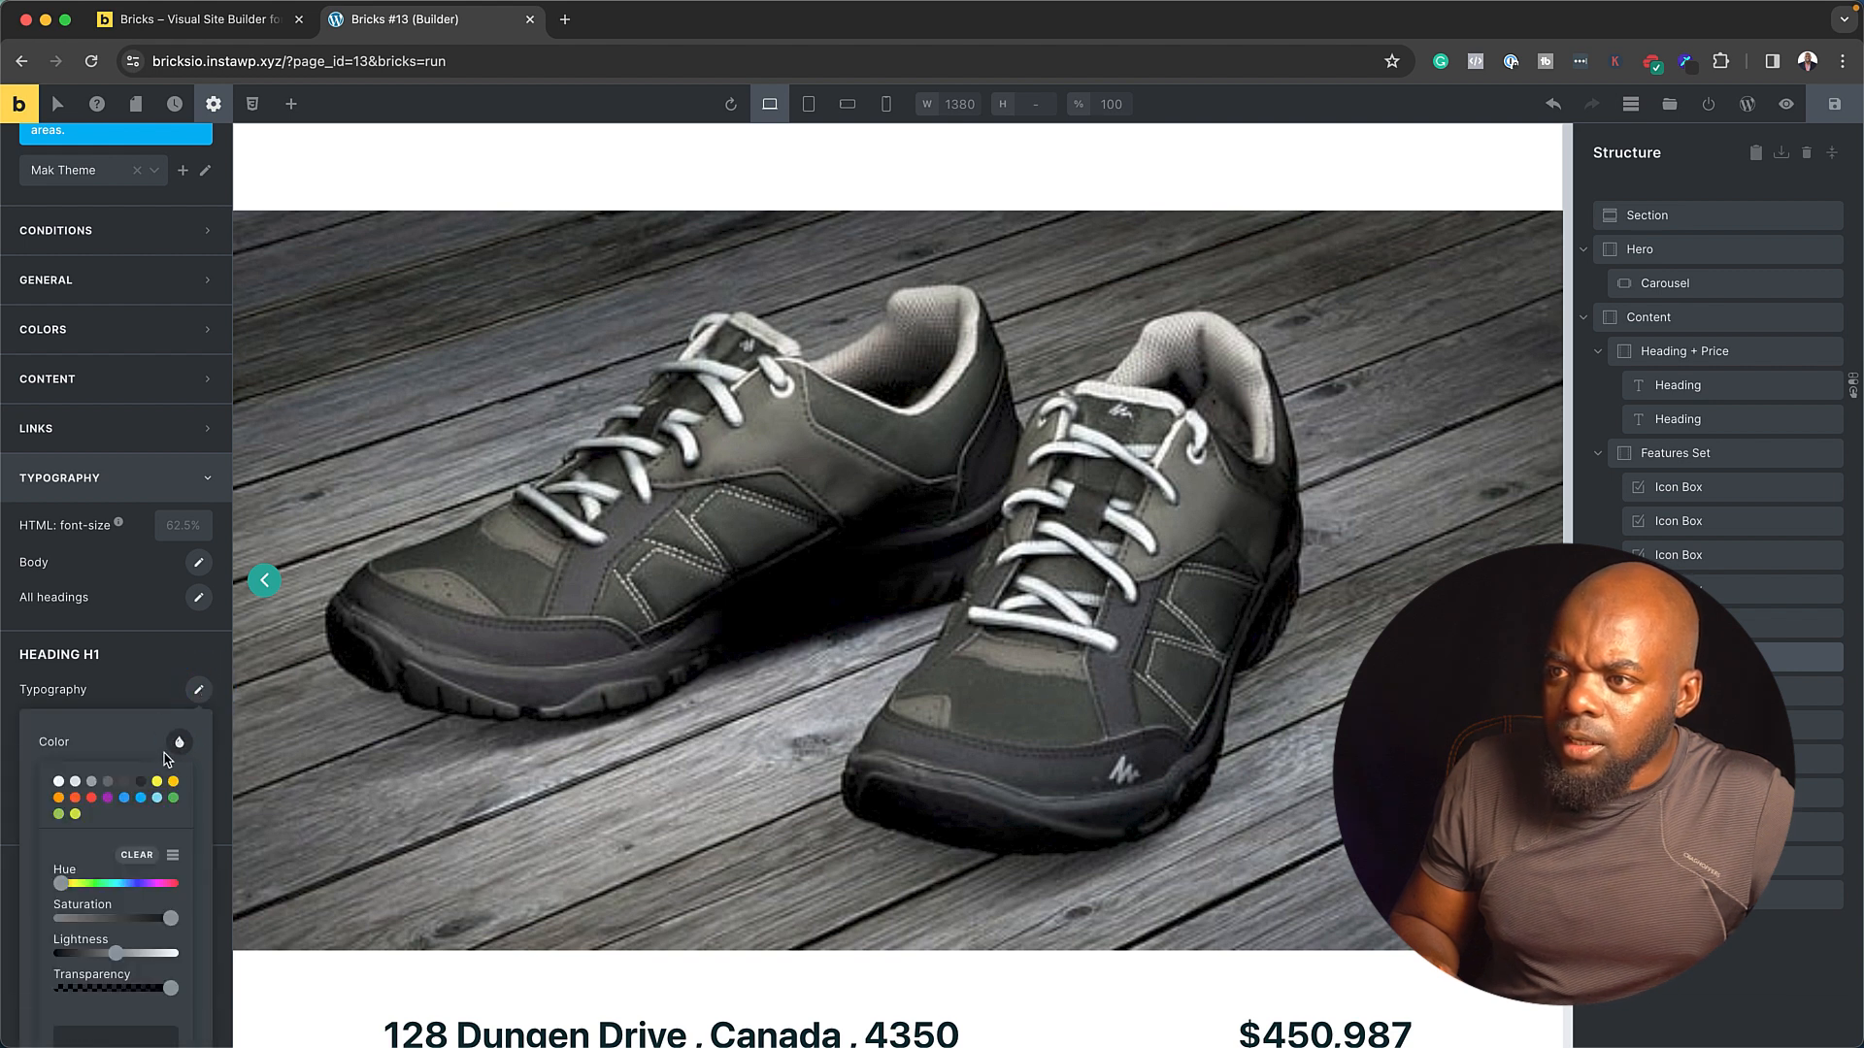
pyautogui.click(141, 782)
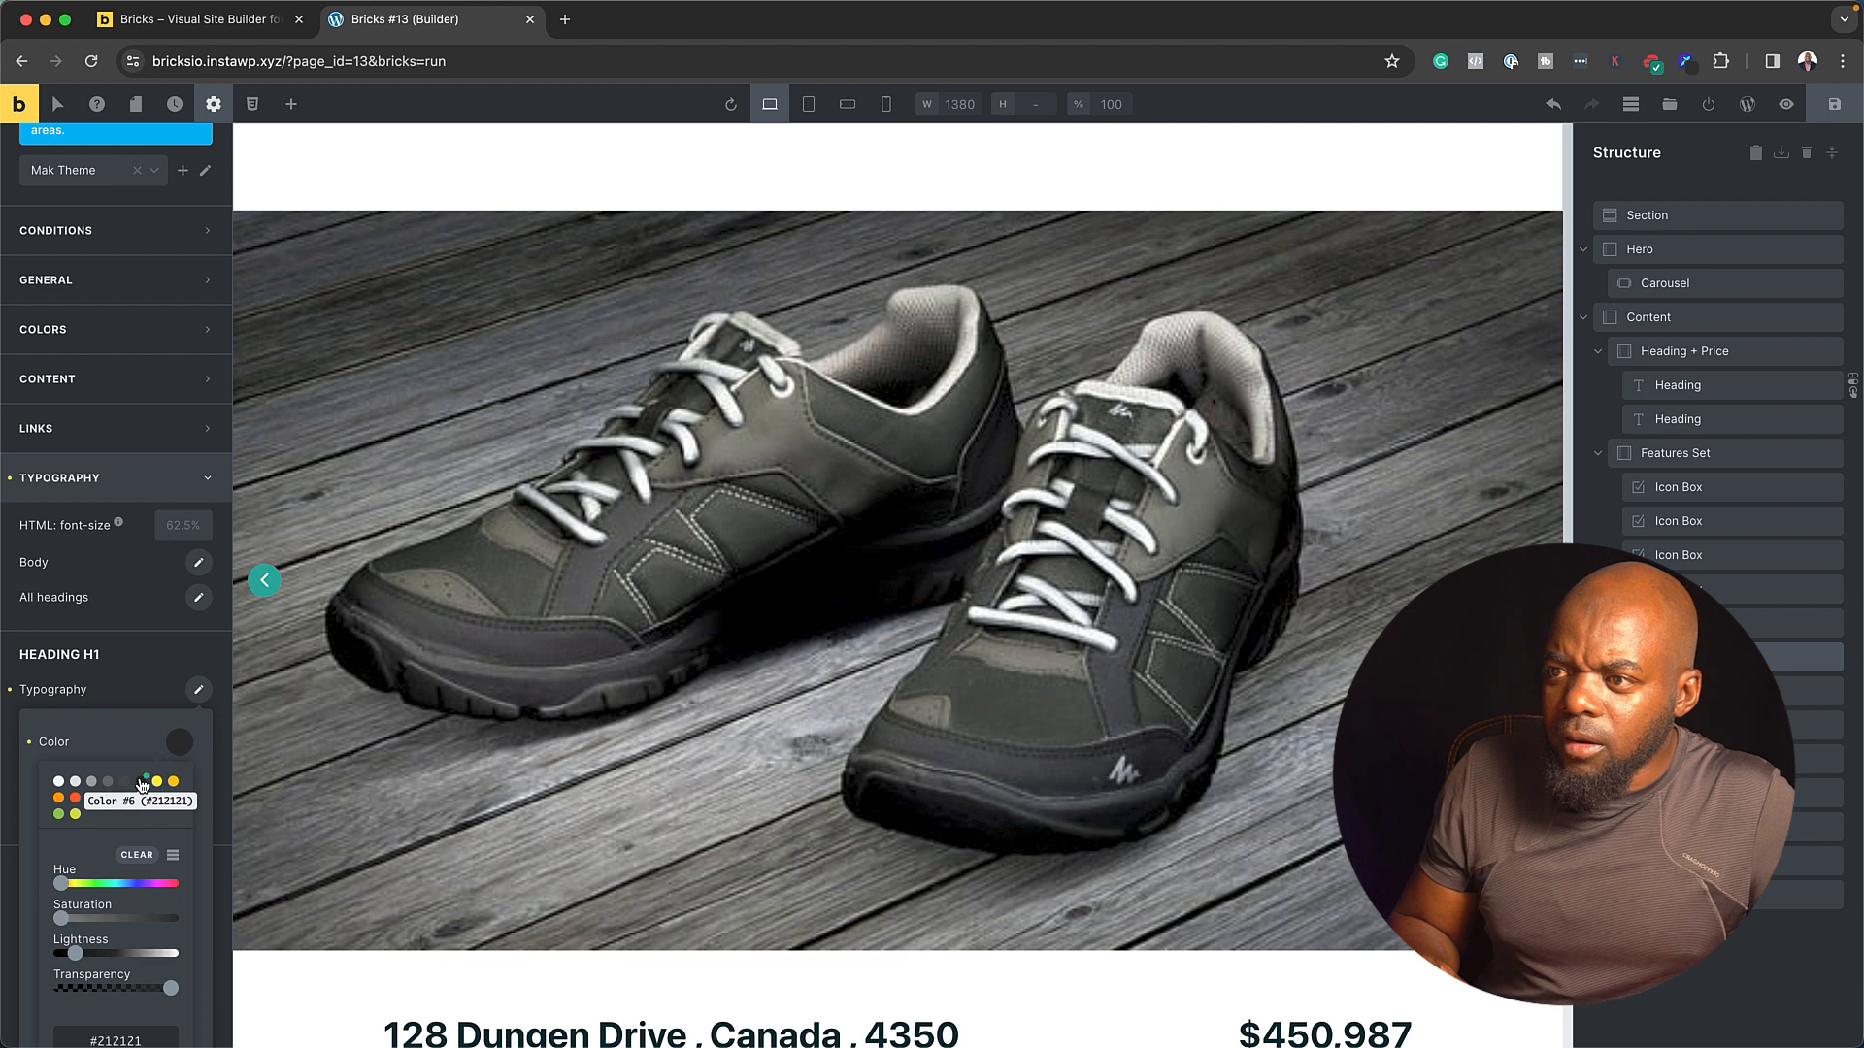
# - Close the H1 typography settings and set the color for all headings in Mak Theme to the yellow swatch #ffeb3b
pyautogui.click(135, 690)
pyautogui.scroll(-2, 134, 692)
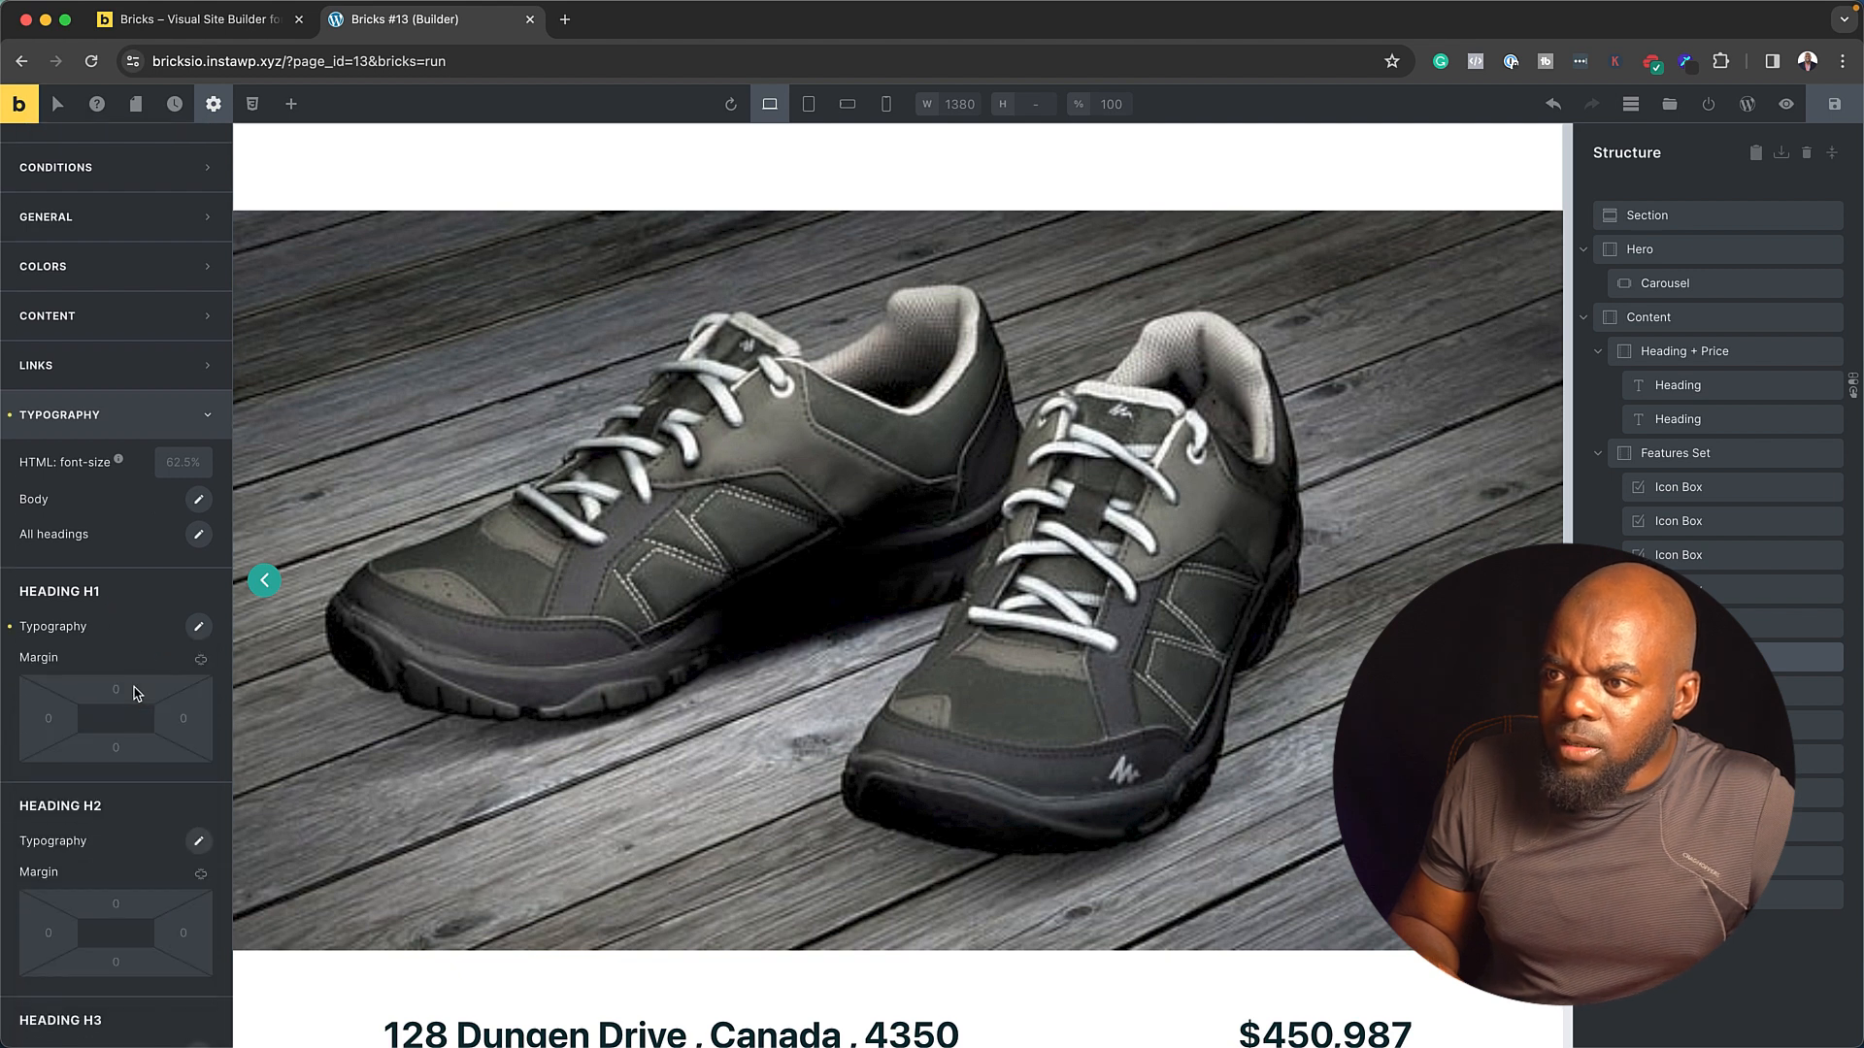
pyautogui.scroll(-2, 135, 692)
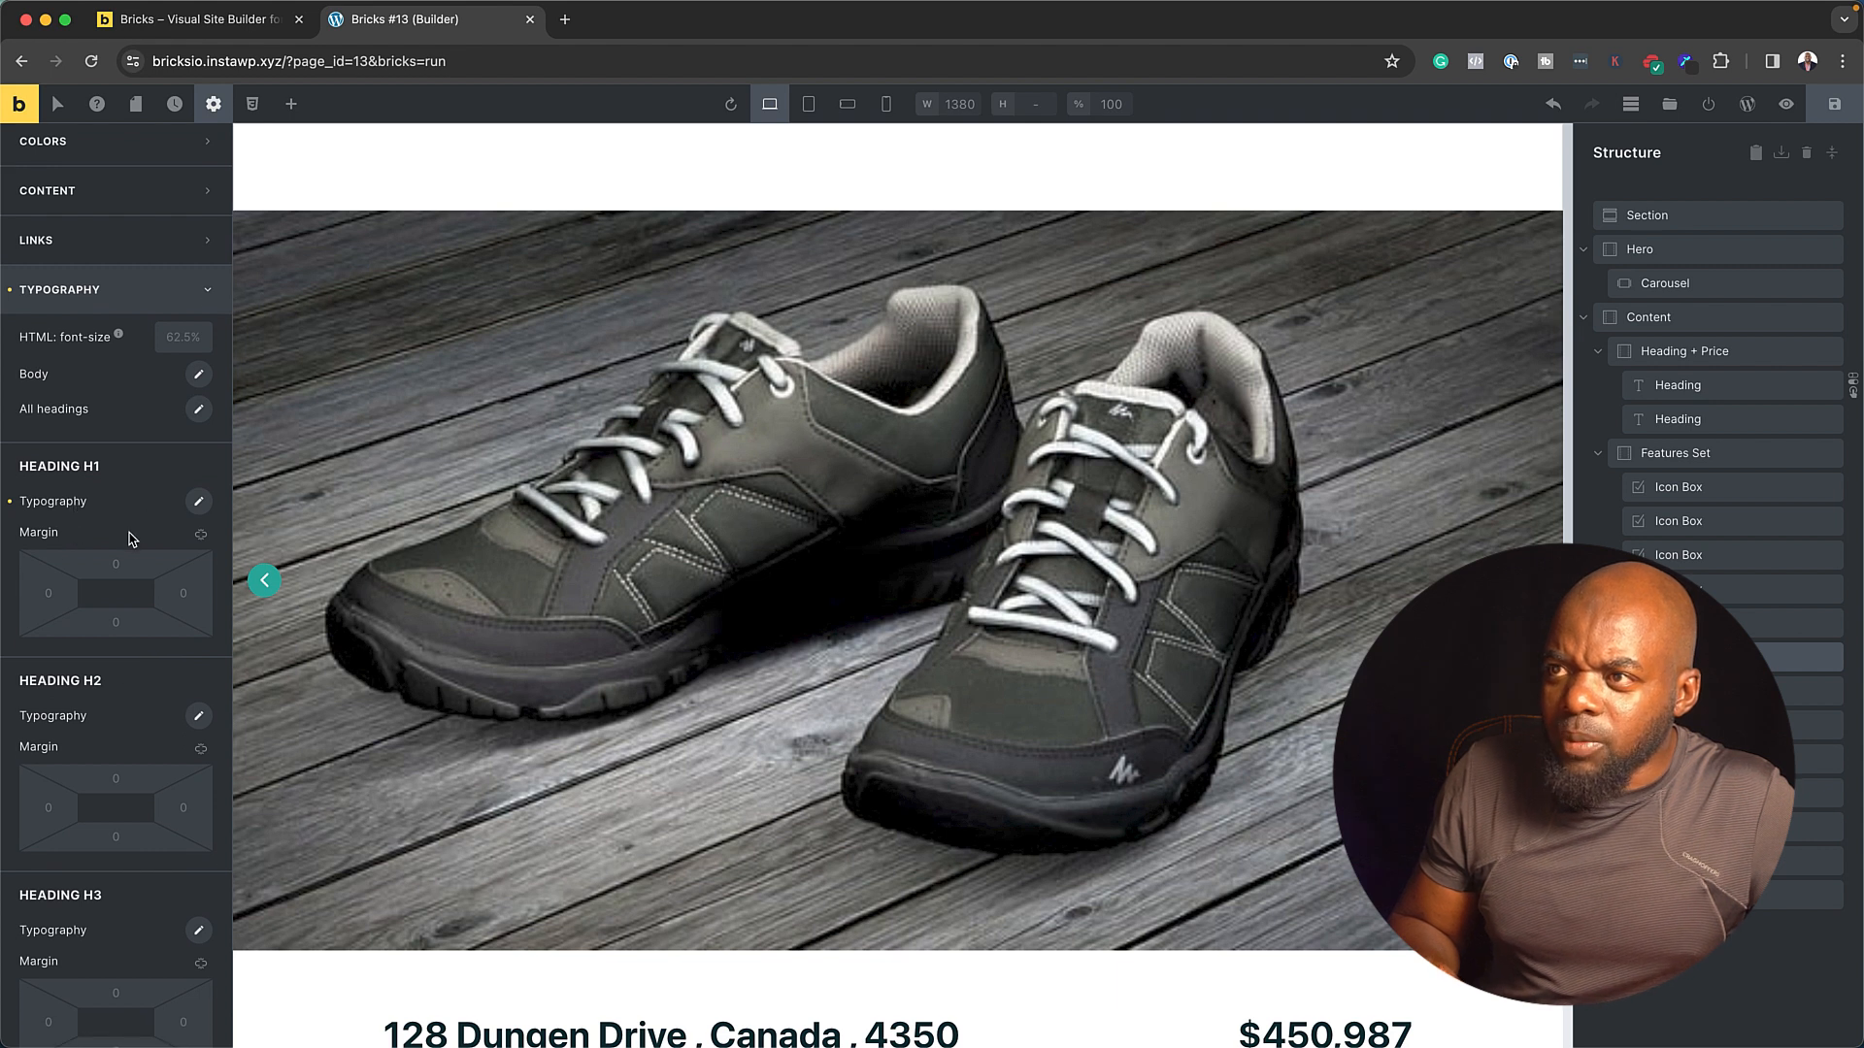
pyautogui.scroll(-1, 130, 562)
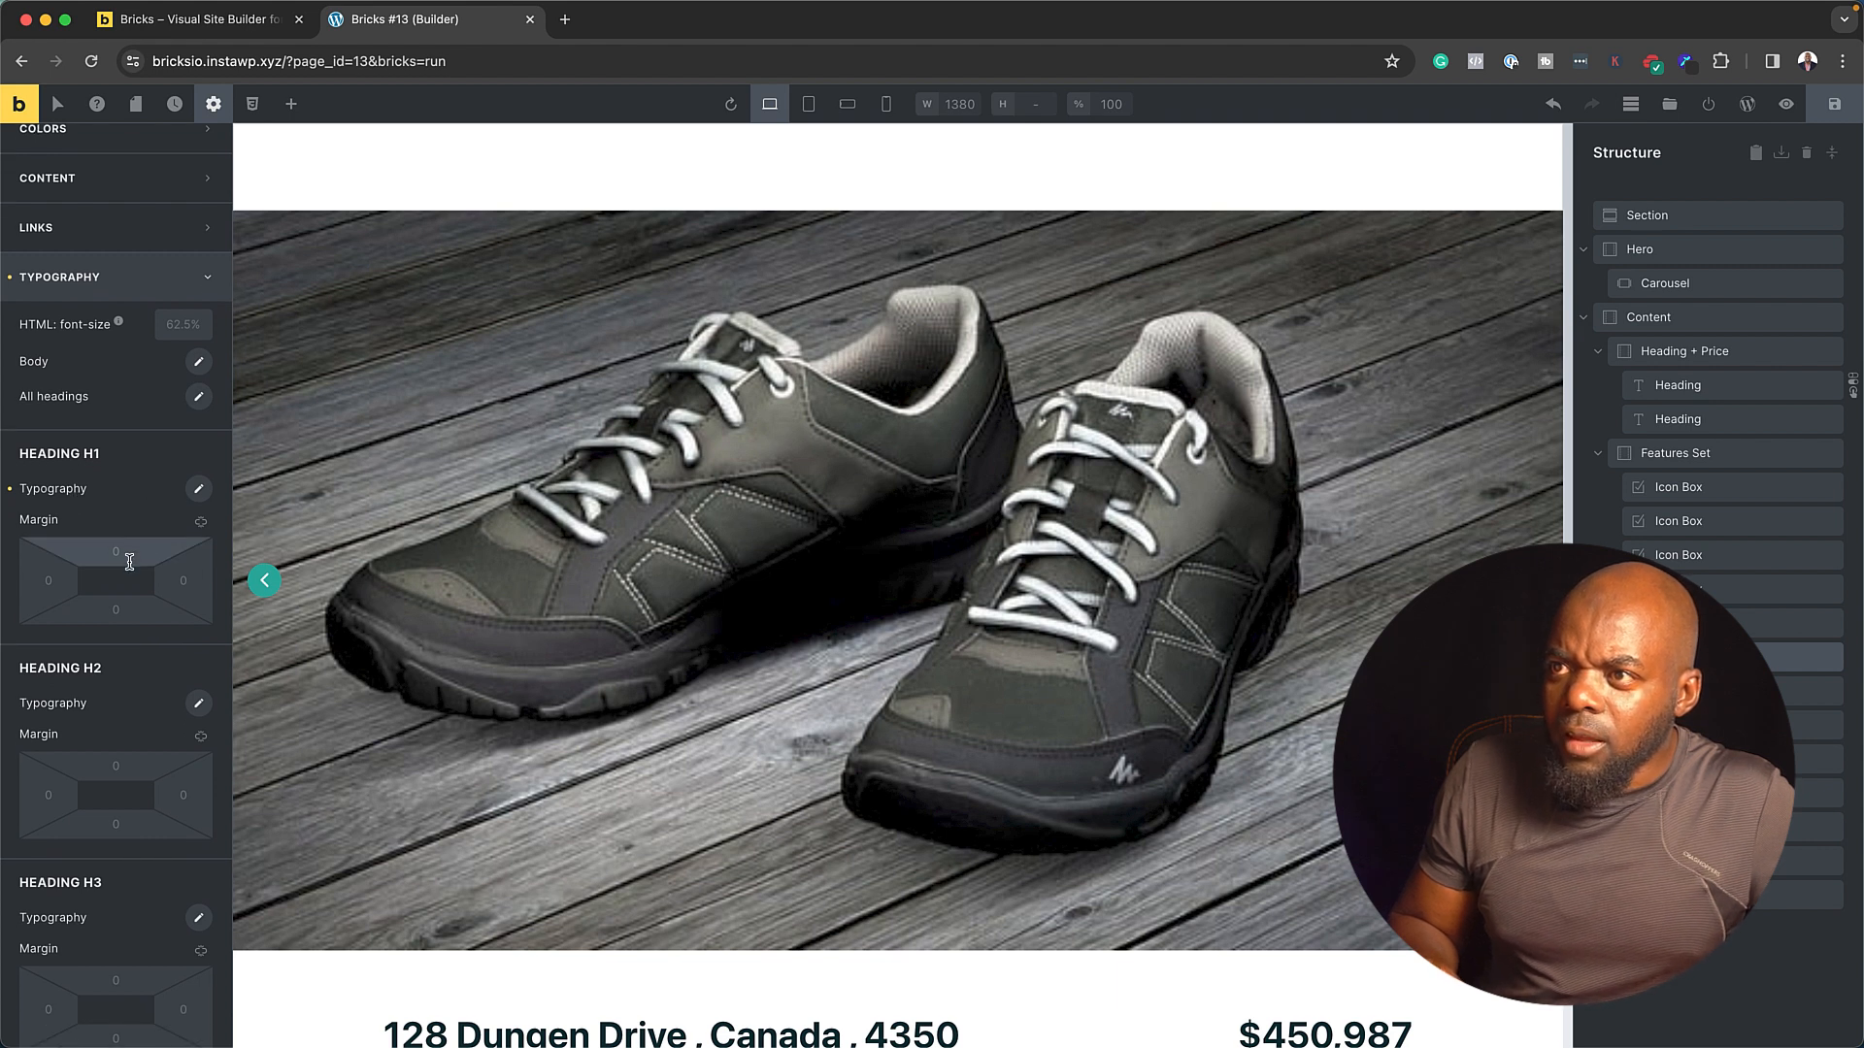
pyautogui.click(199, 399)
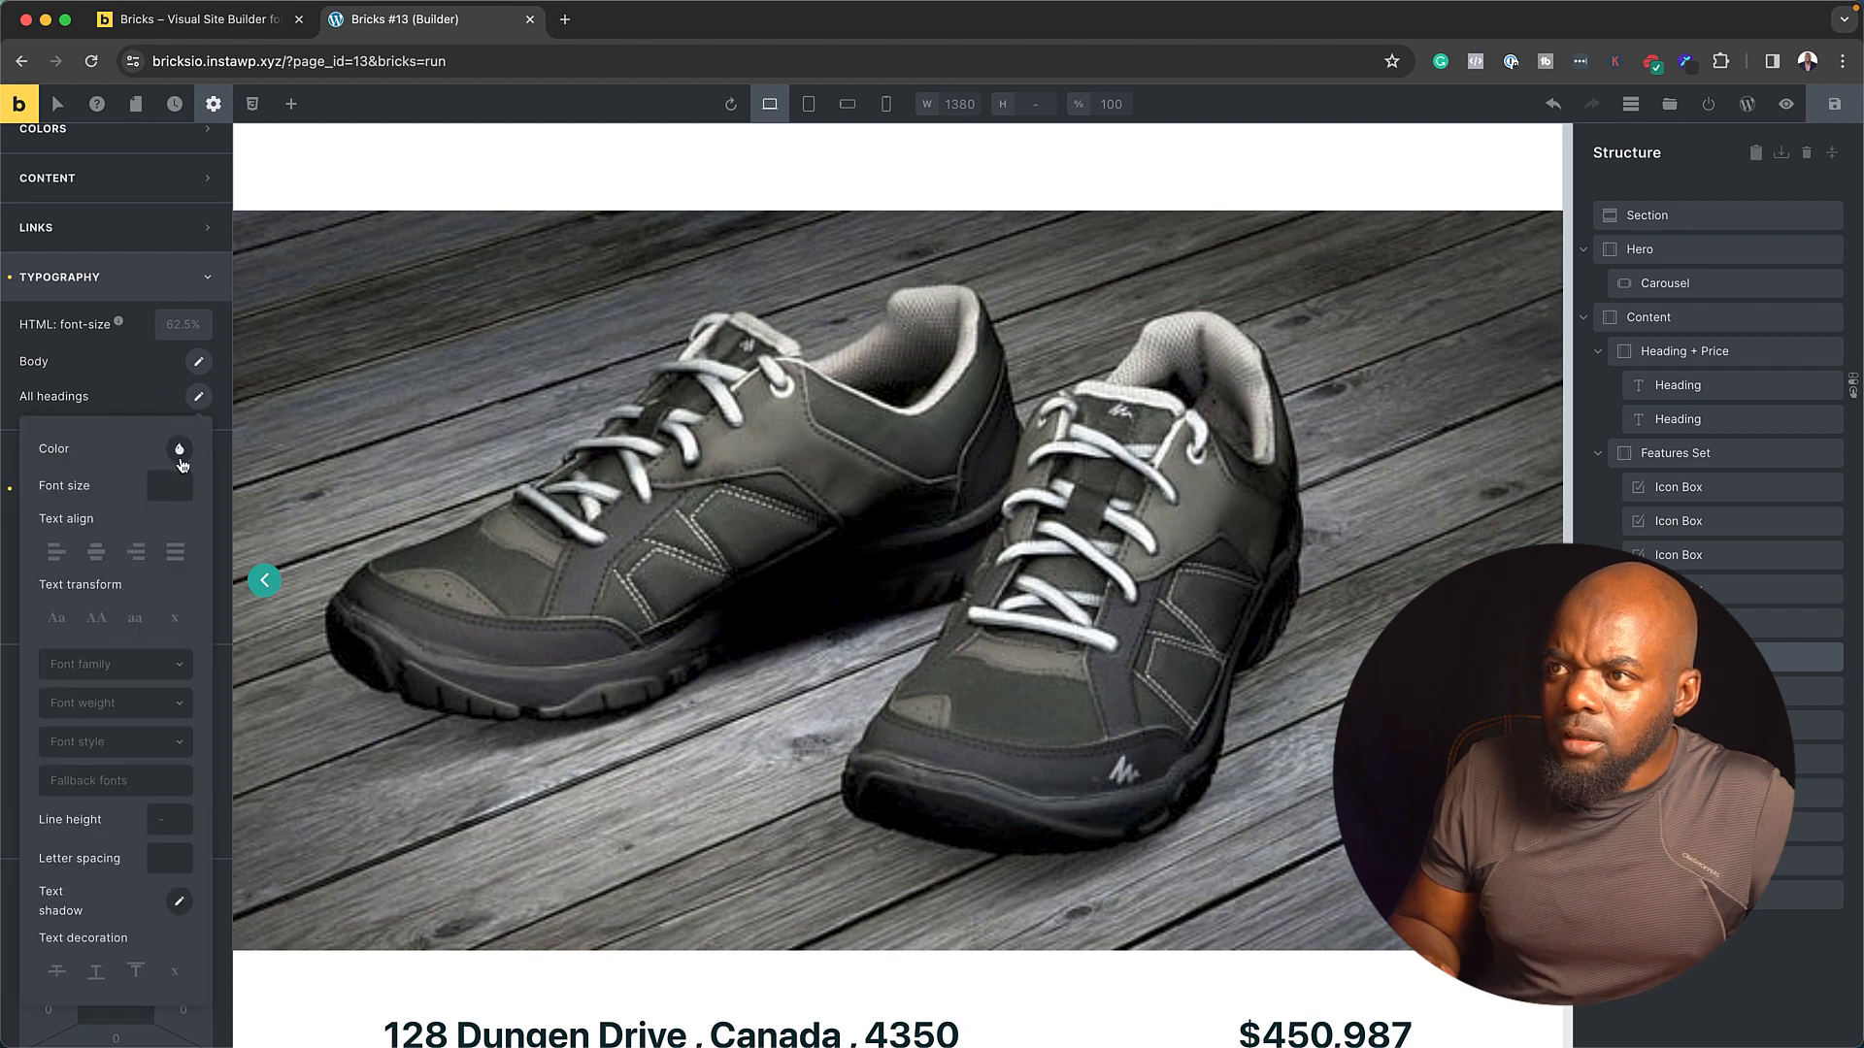
pyautogui.click(180, 451)
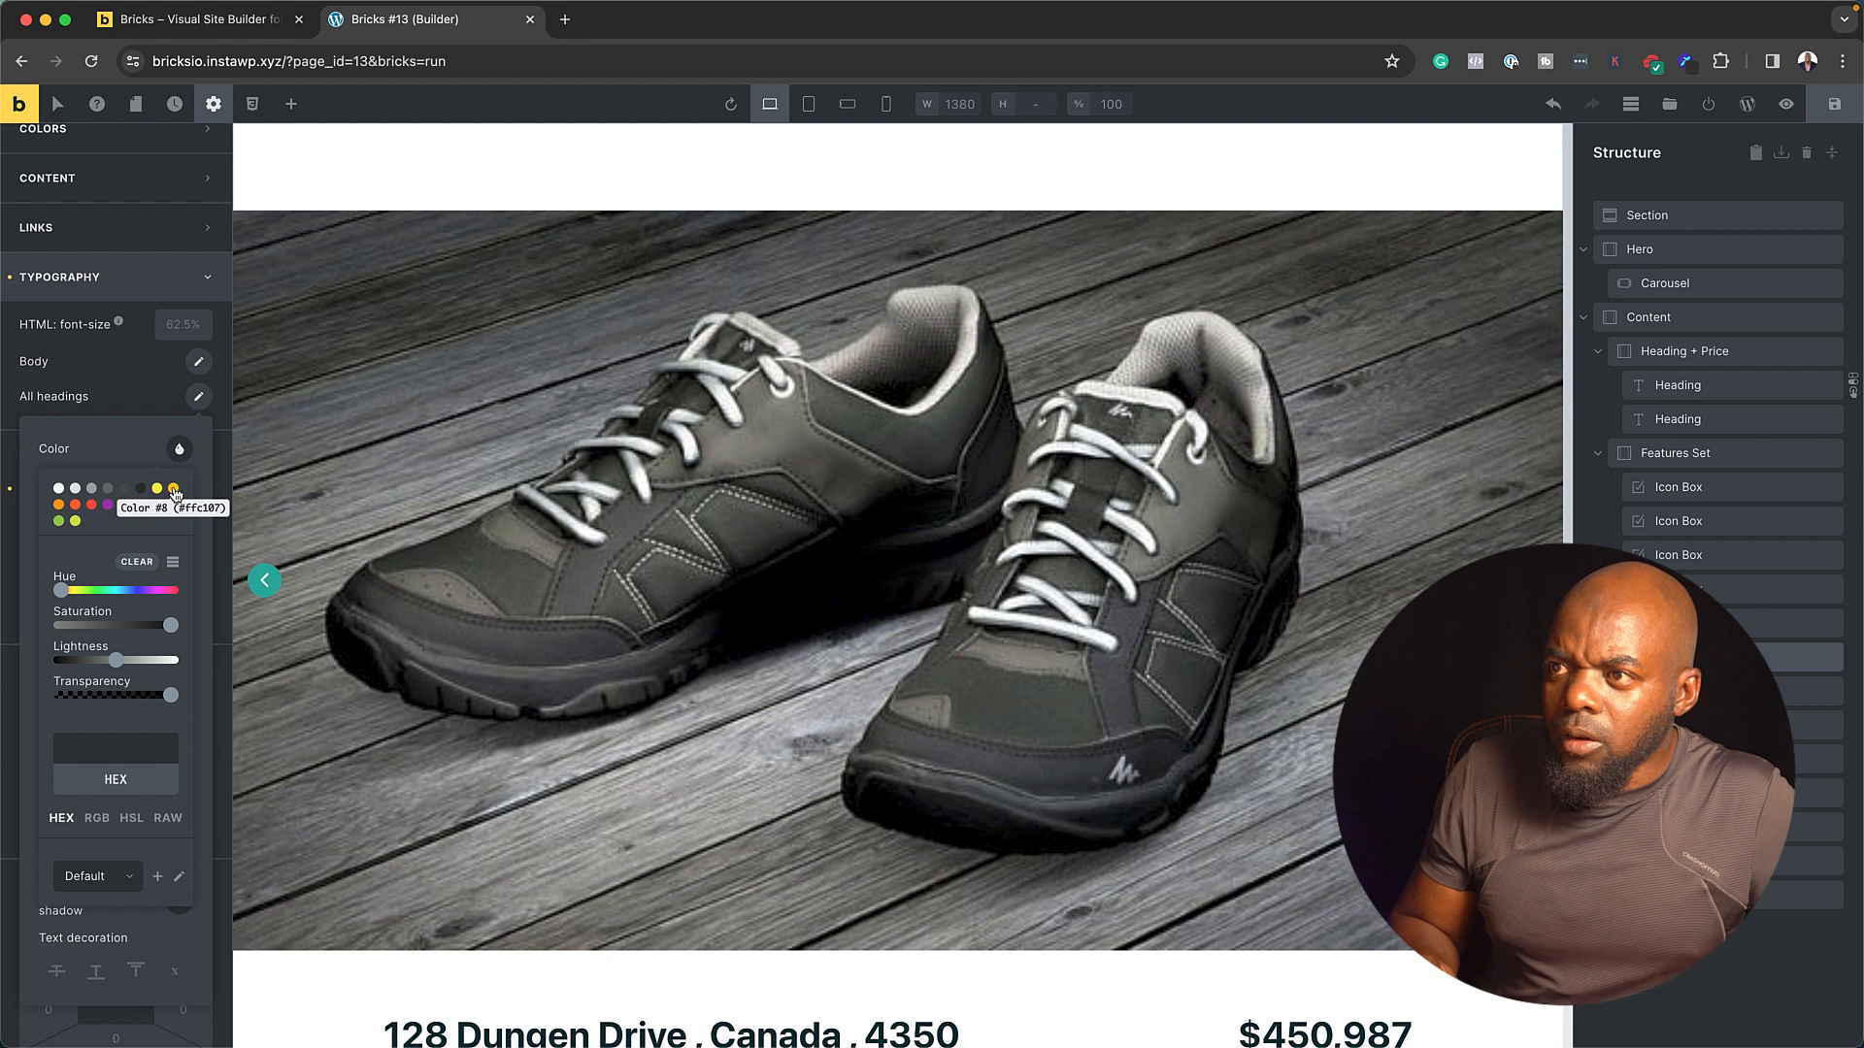
pyautogui.click(159, 490)
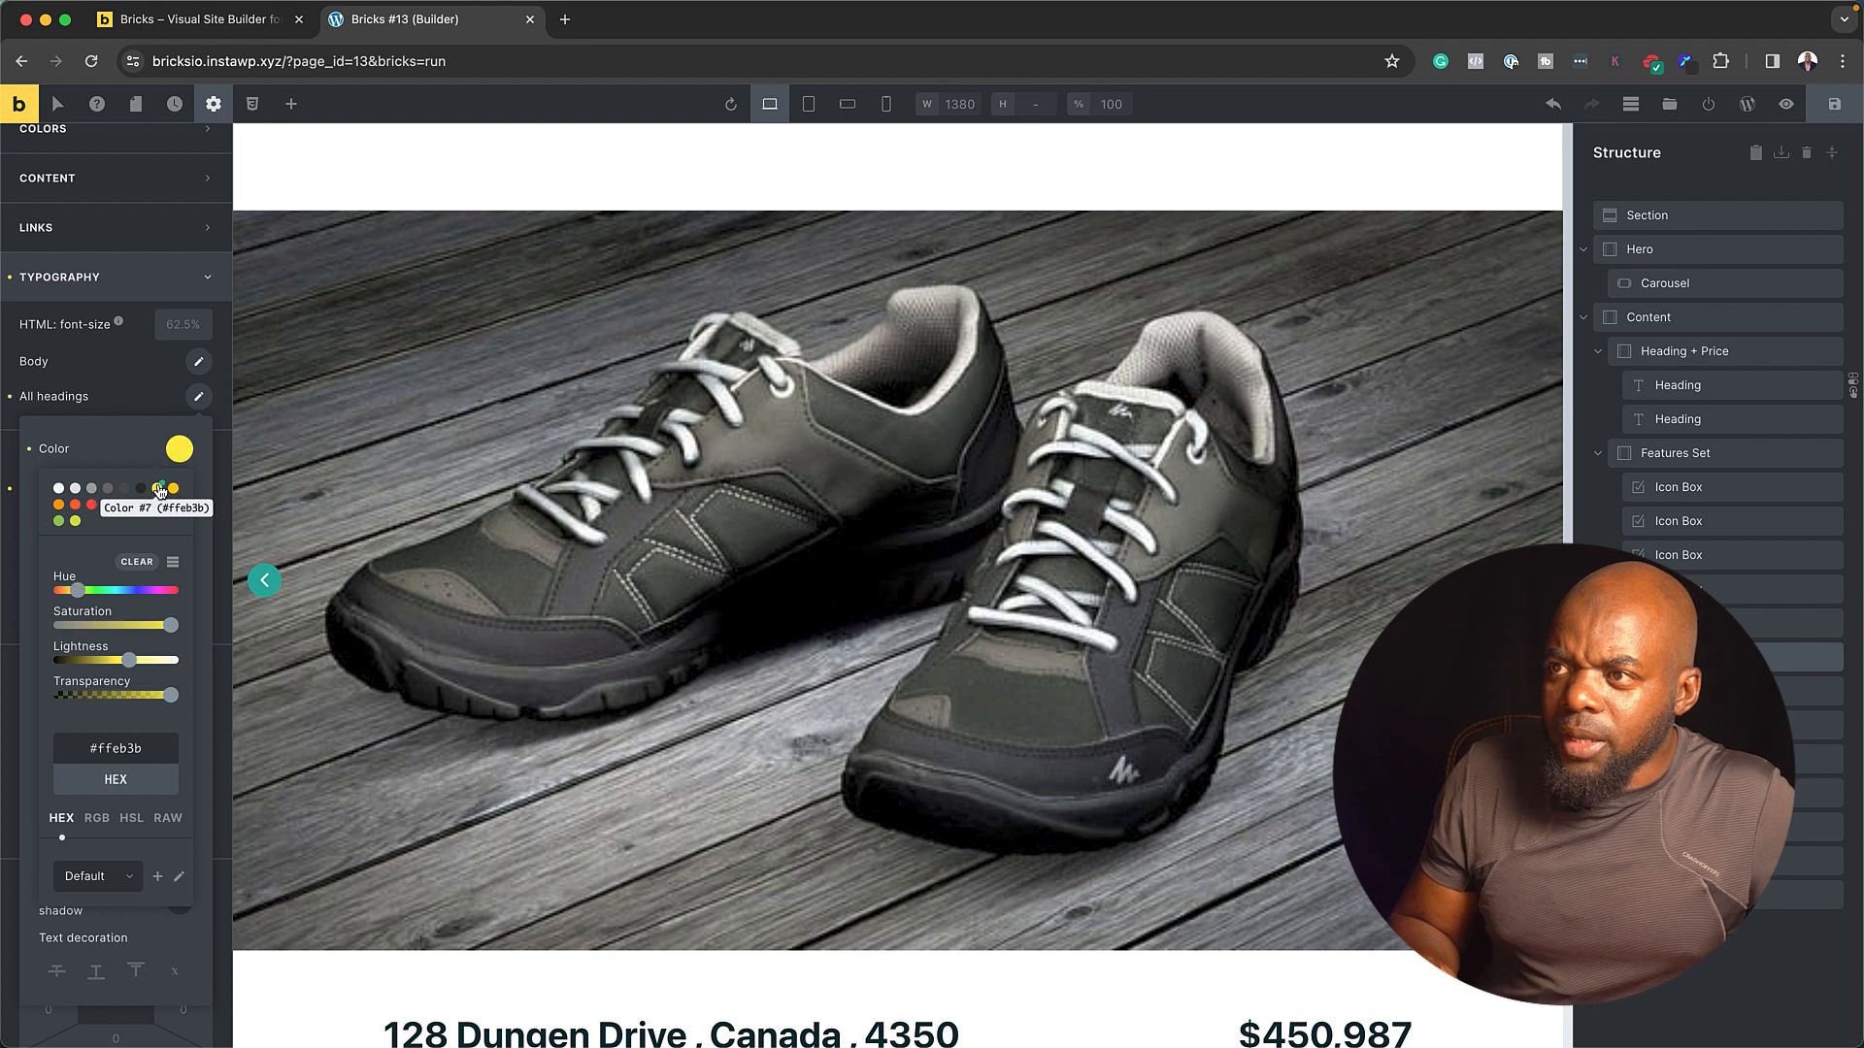
pyautogui.click(143, 405)
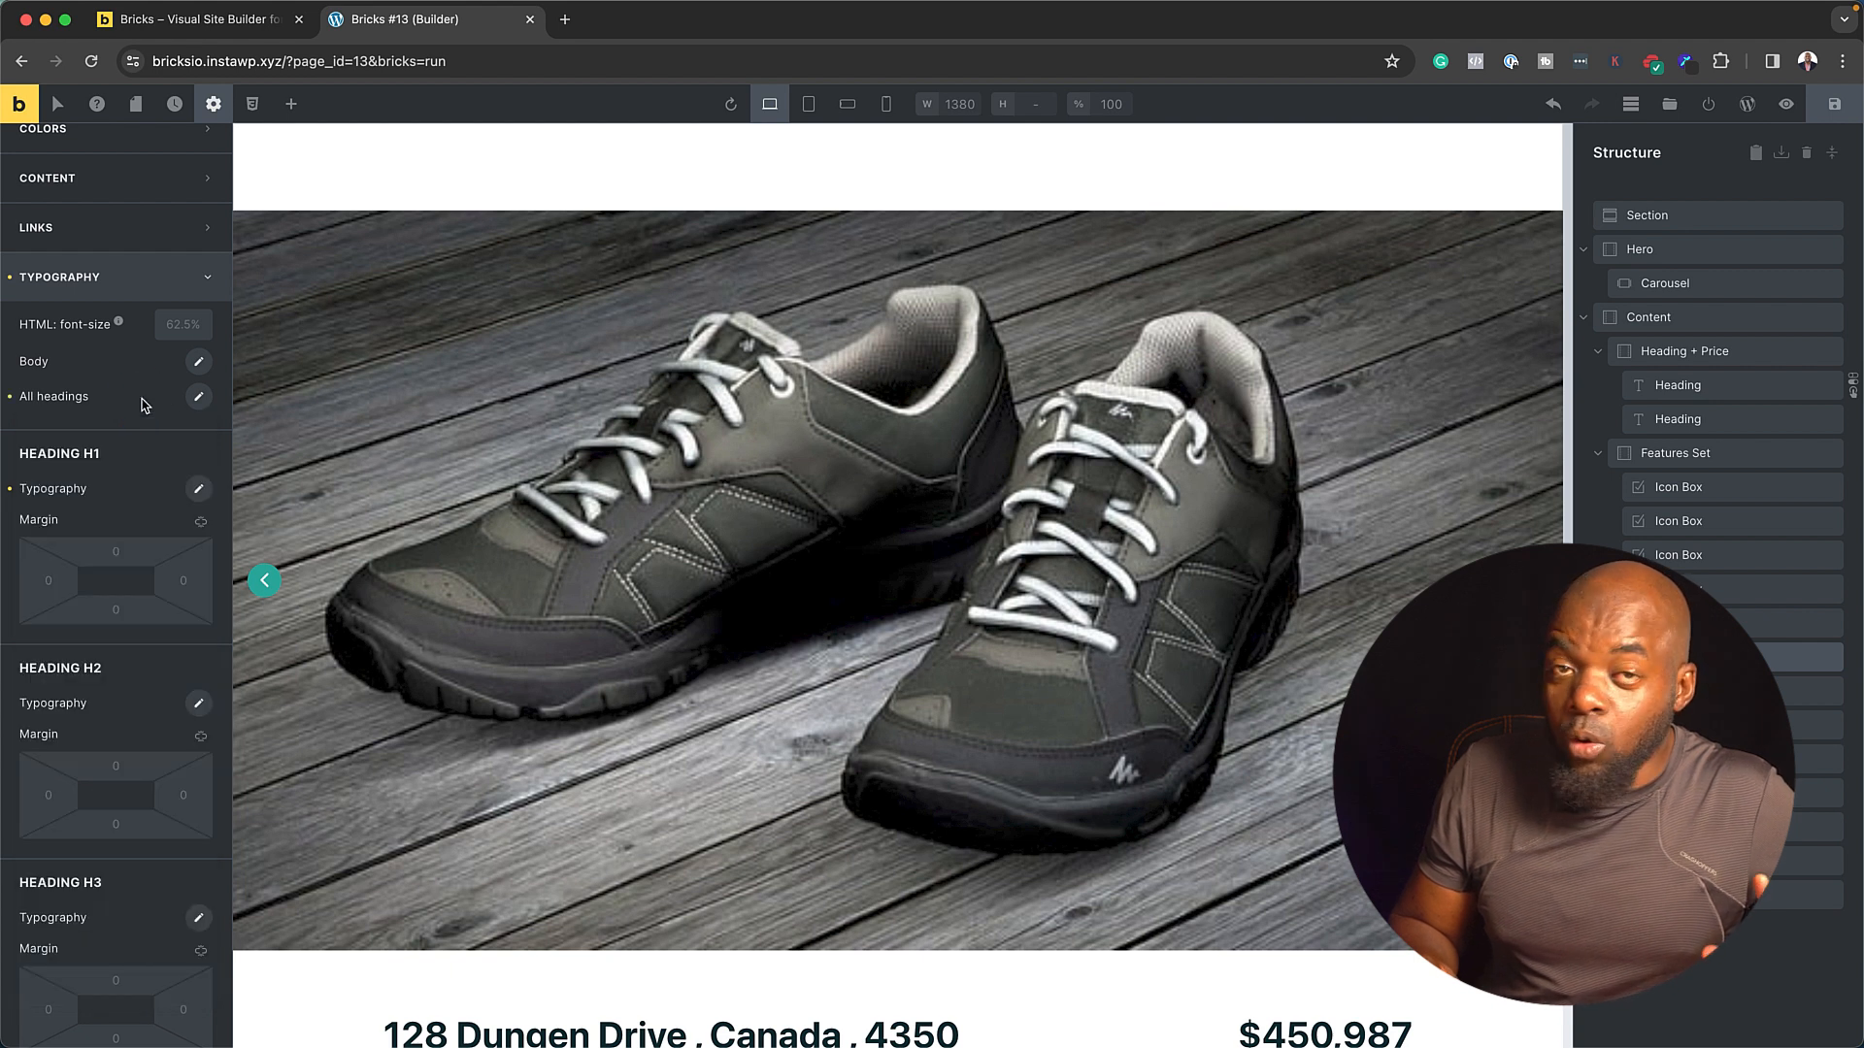
# - Set the theme's body typography to a font size of 1em and the Poppins font family
pyautogui.click(199, 362)
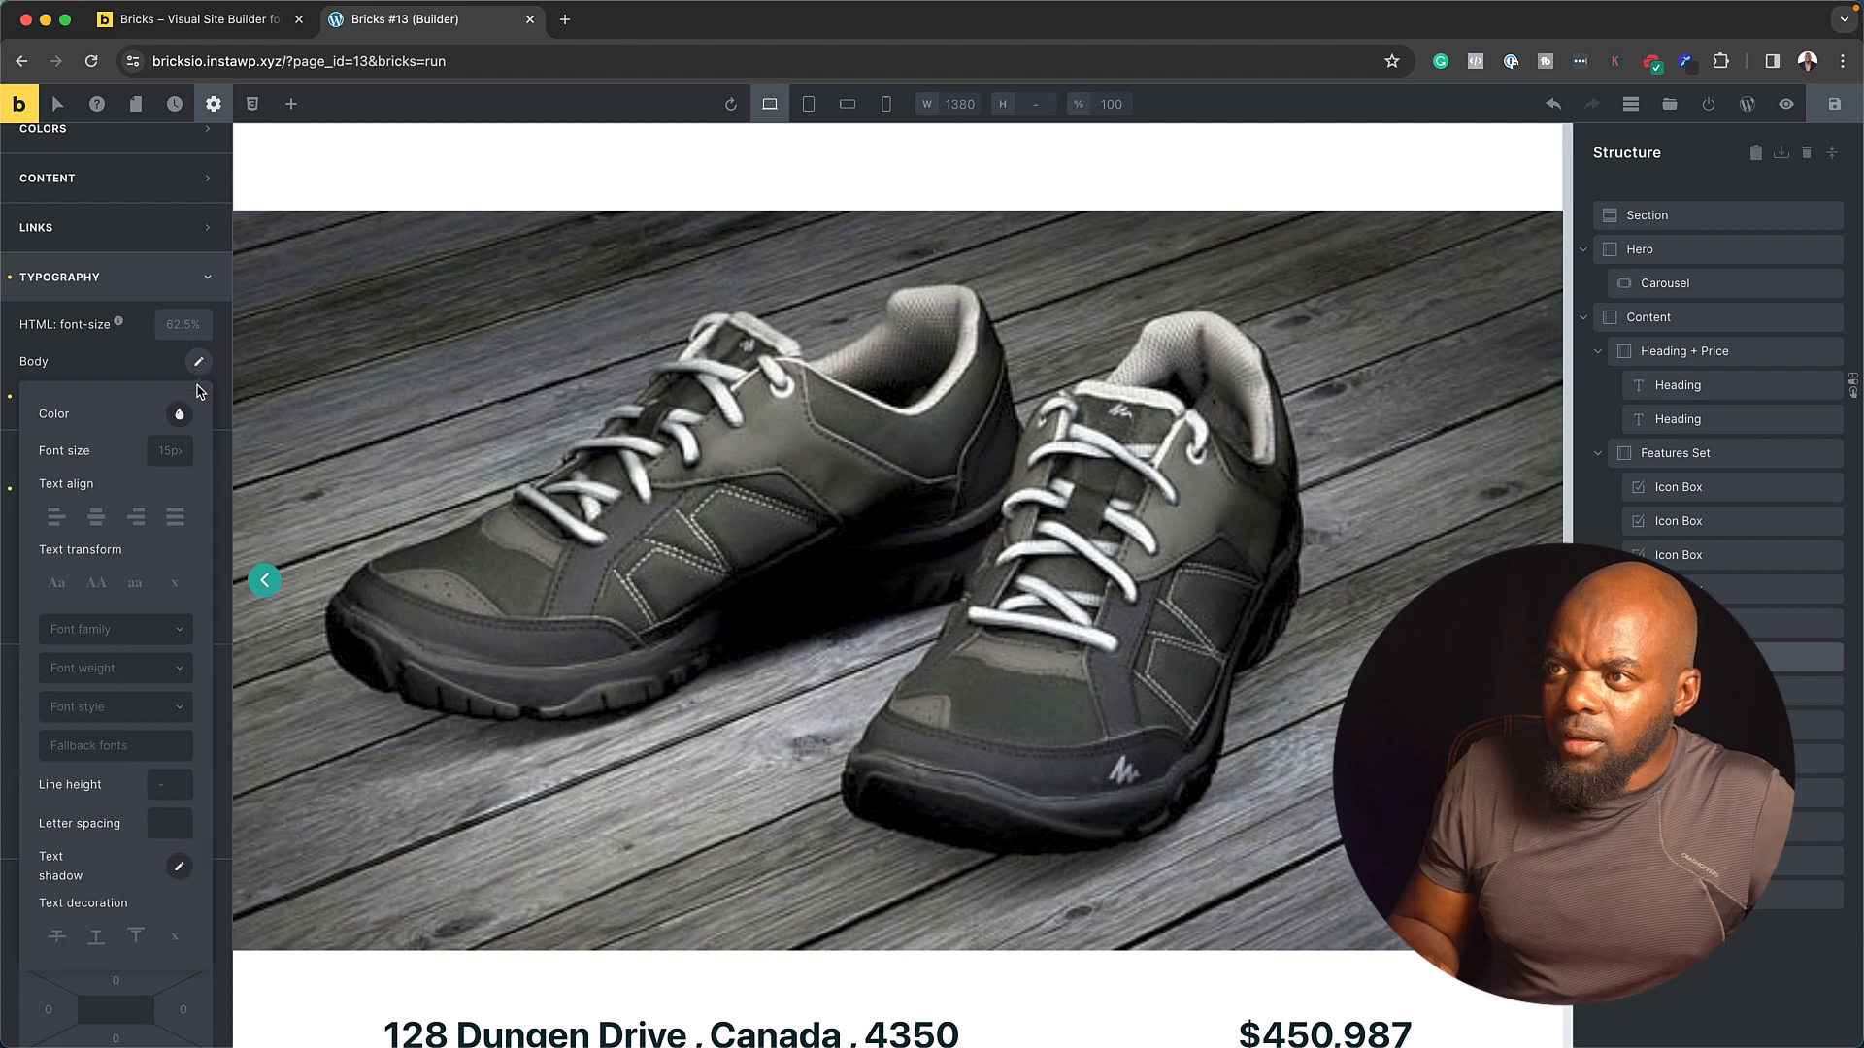
pyautogui.click(178, 456)
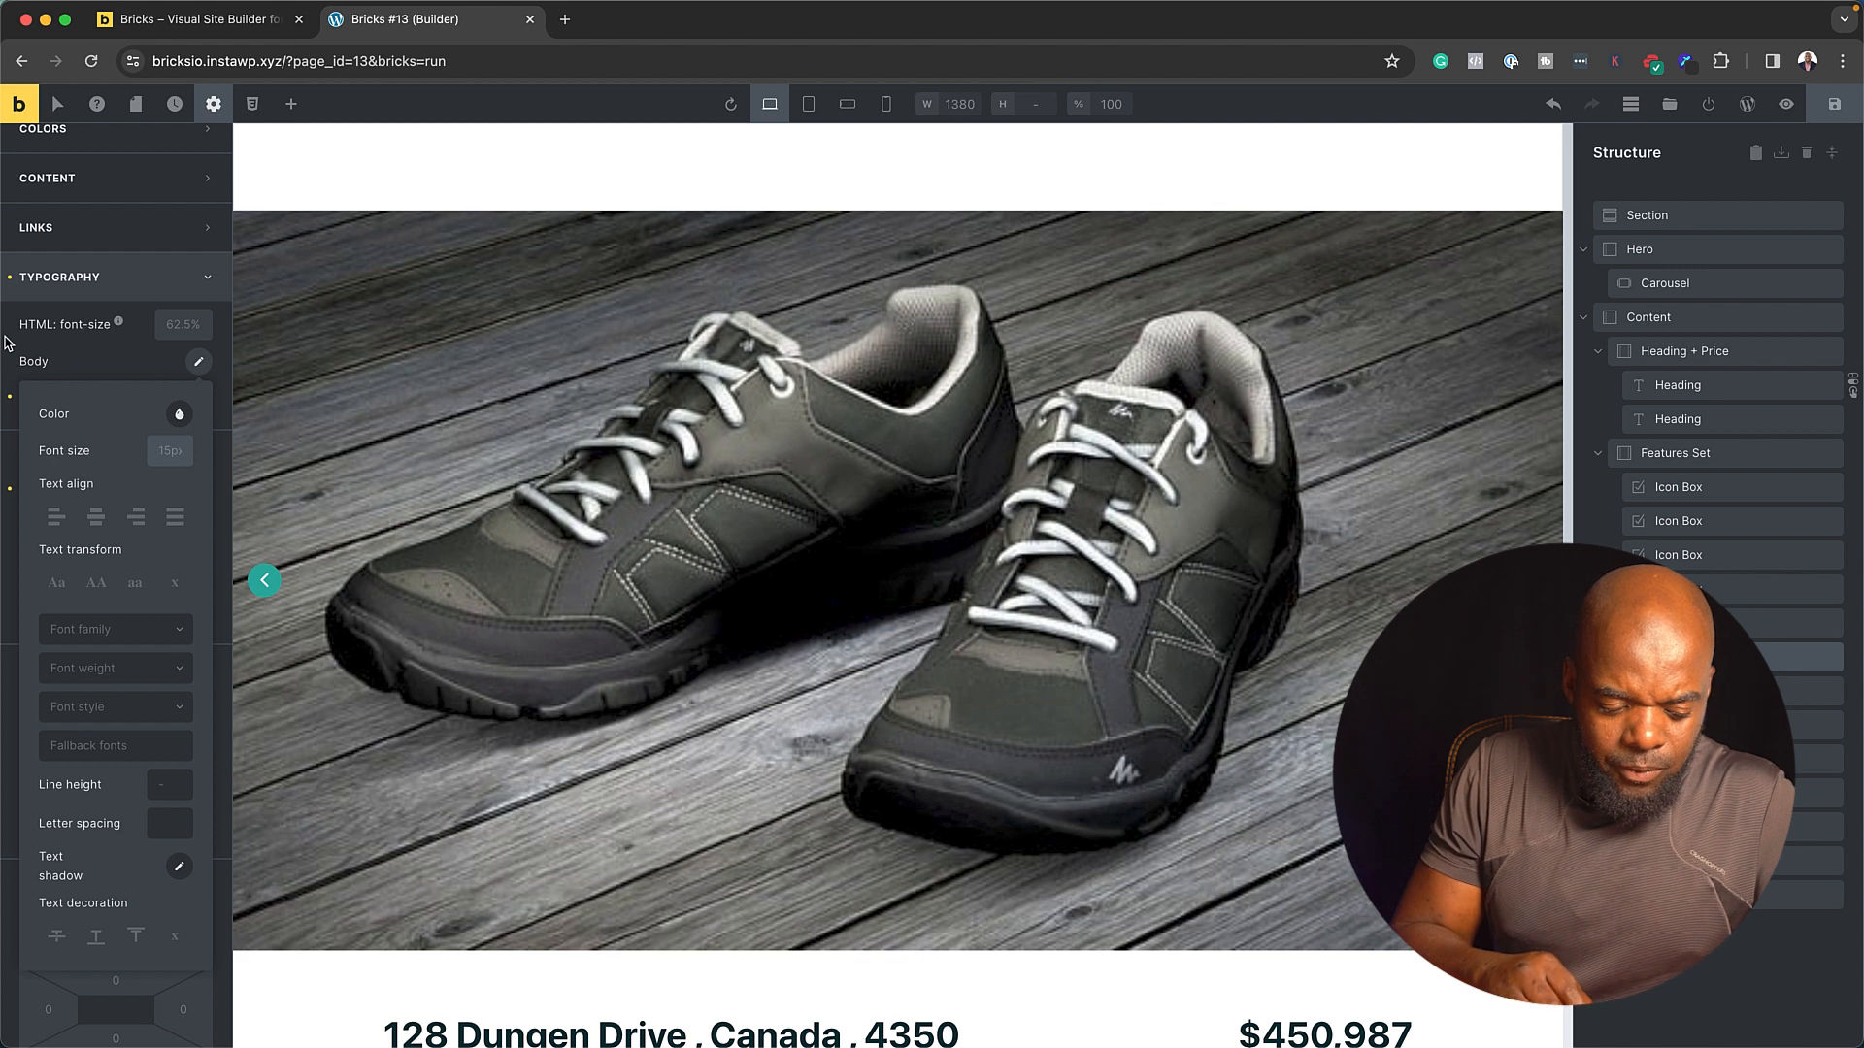
pyautogui.write('1em')
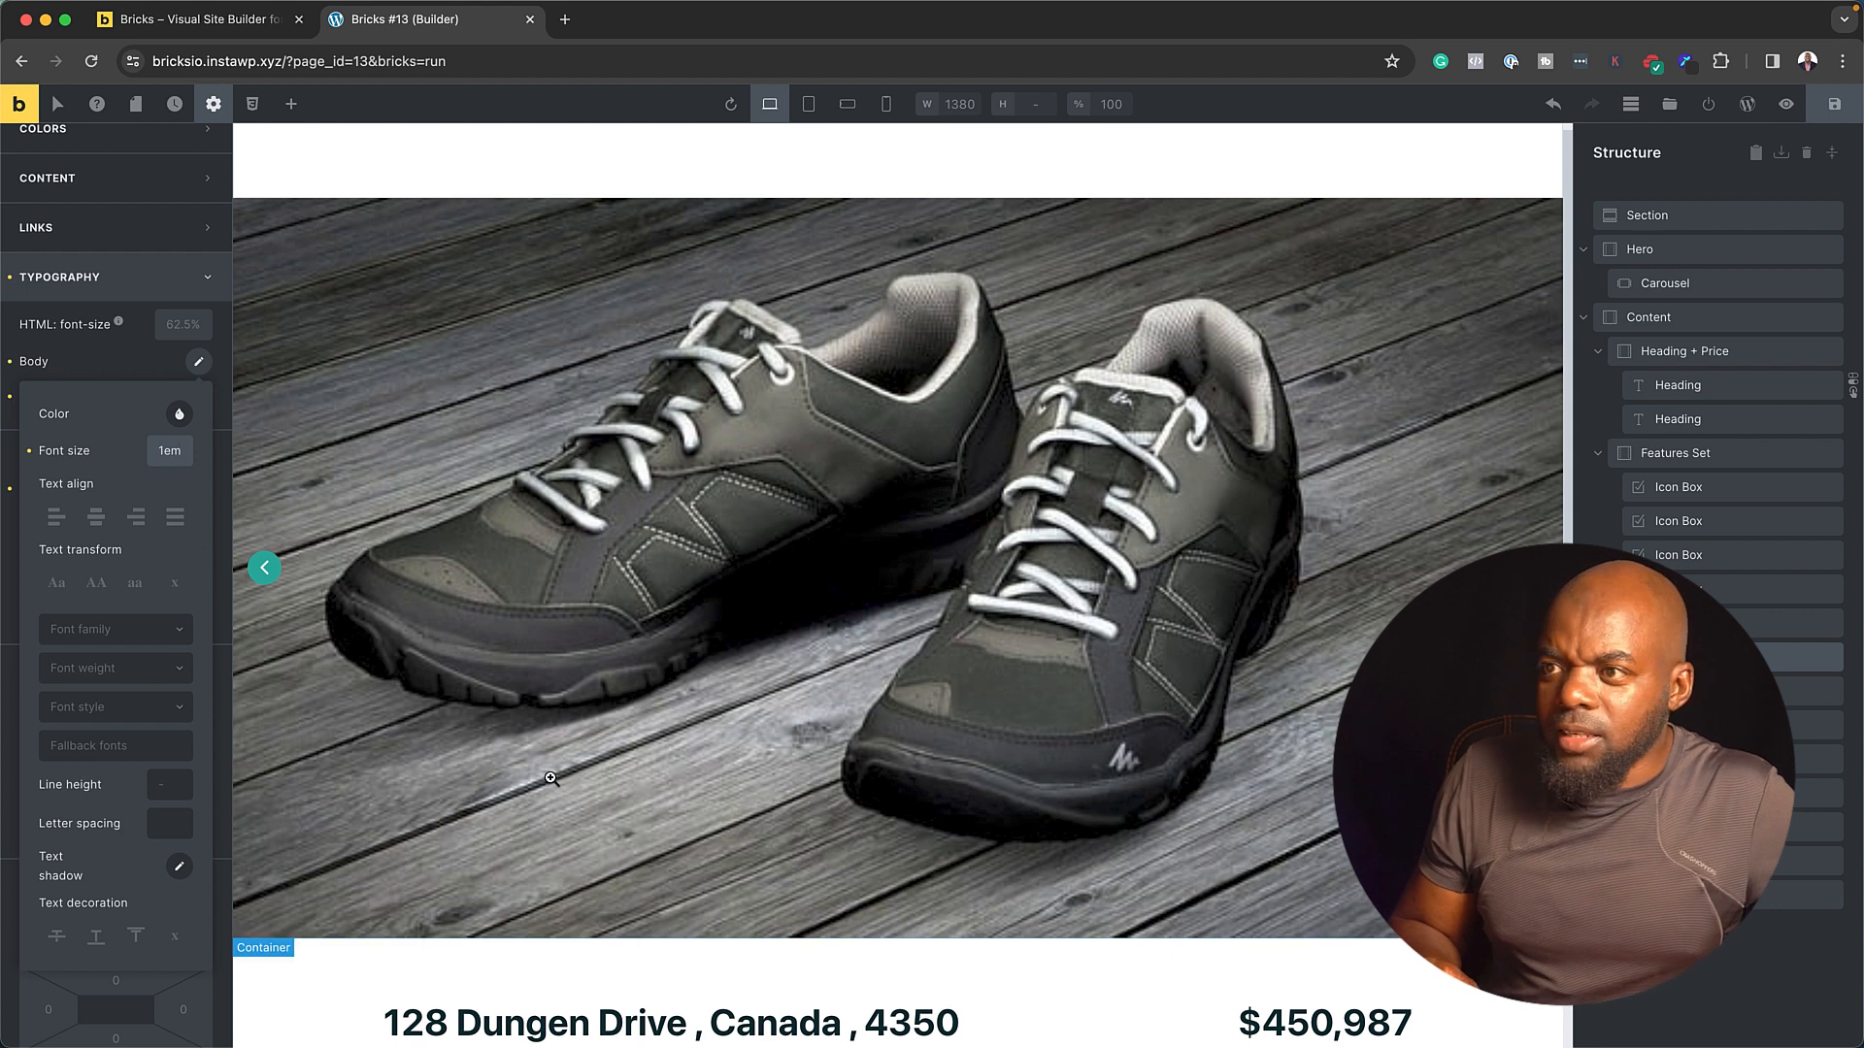
pyautogui.click(152, 636)
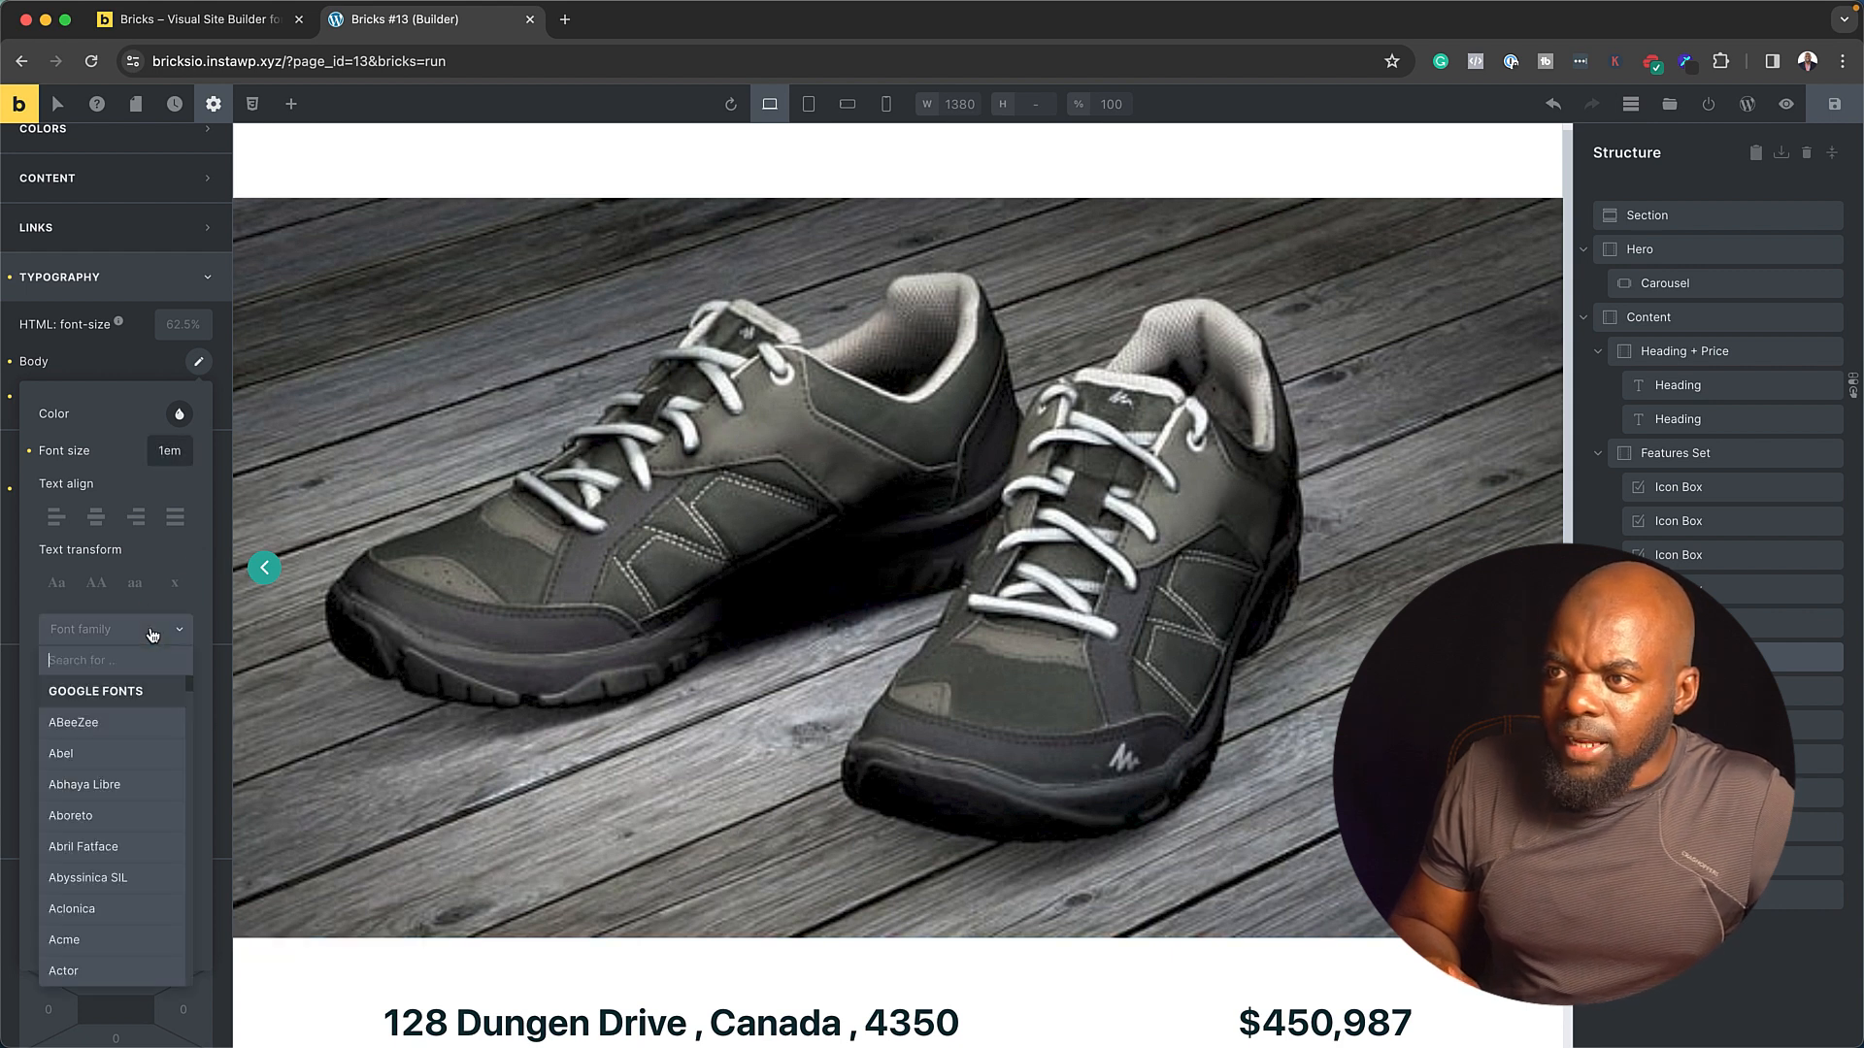
pyautogui.write('popp')
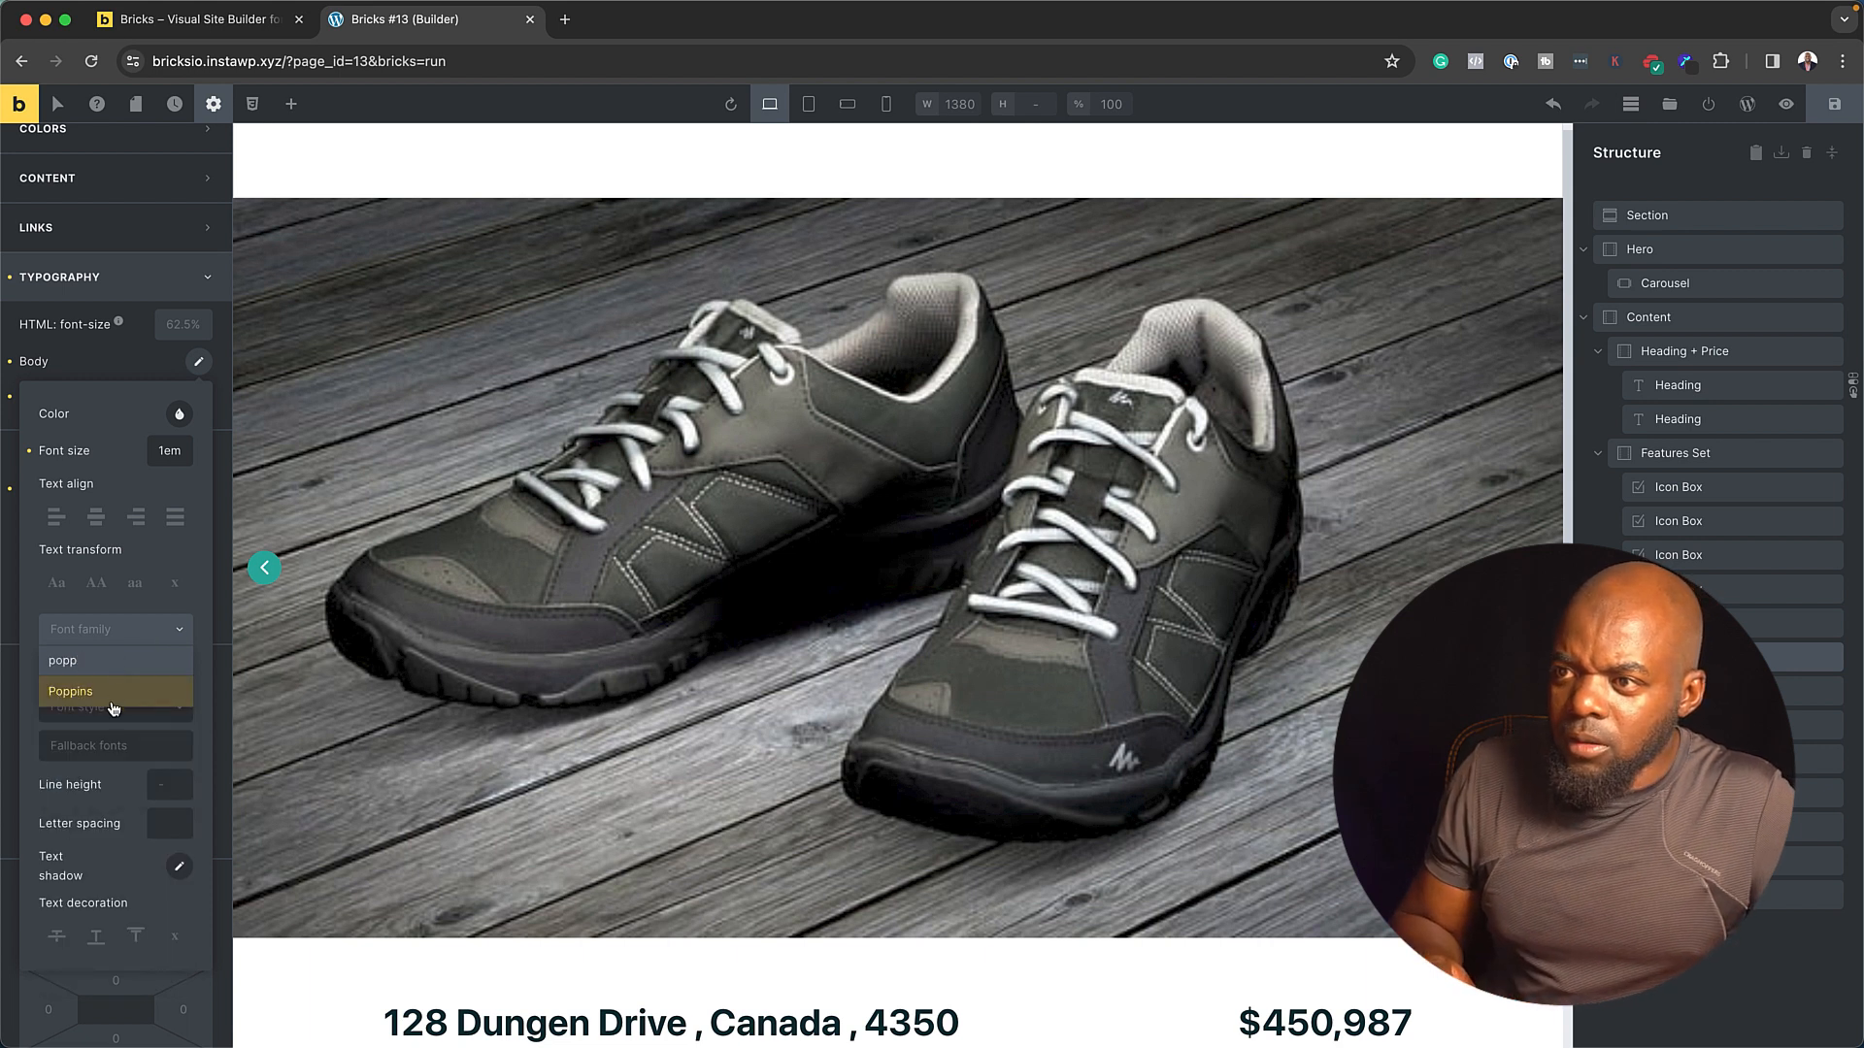
pyautogui.click(97, 691)
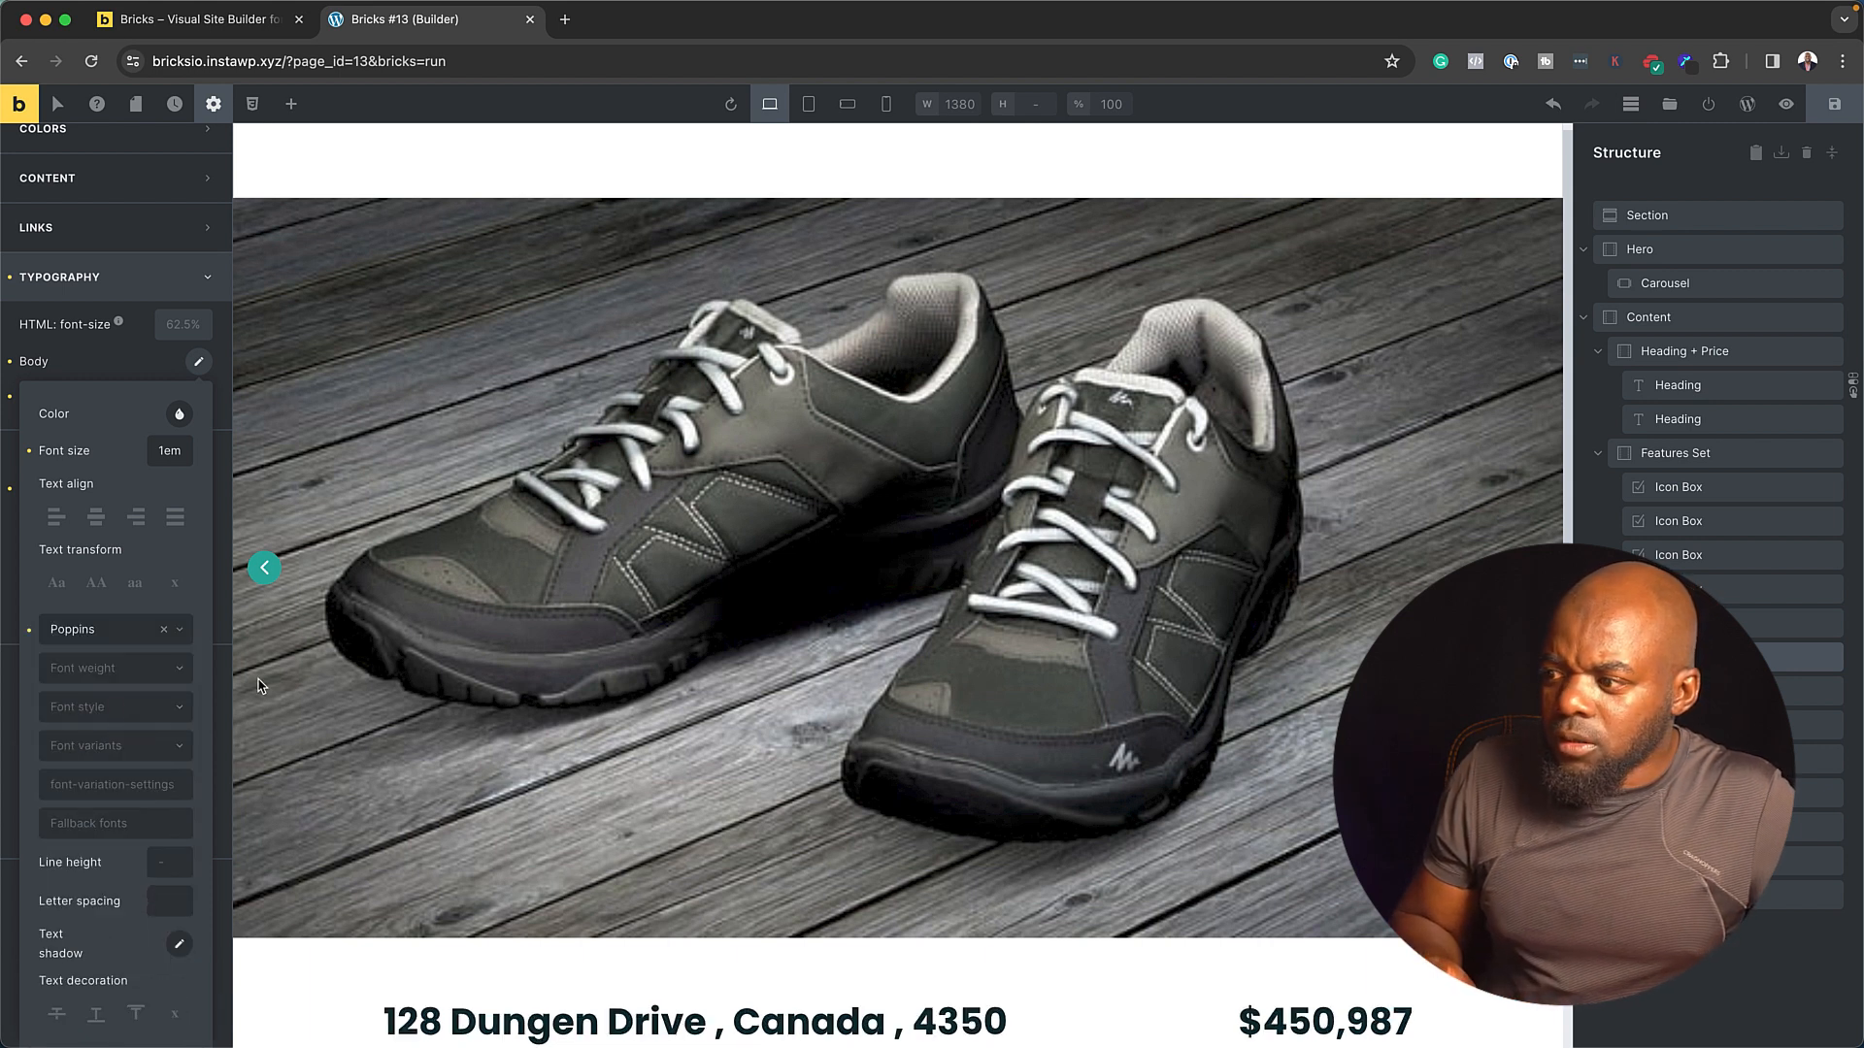
# - Try a body font size of 2em, settle on 1.8em, and save the page
pyautogui.scroll(-5, 484, 718)
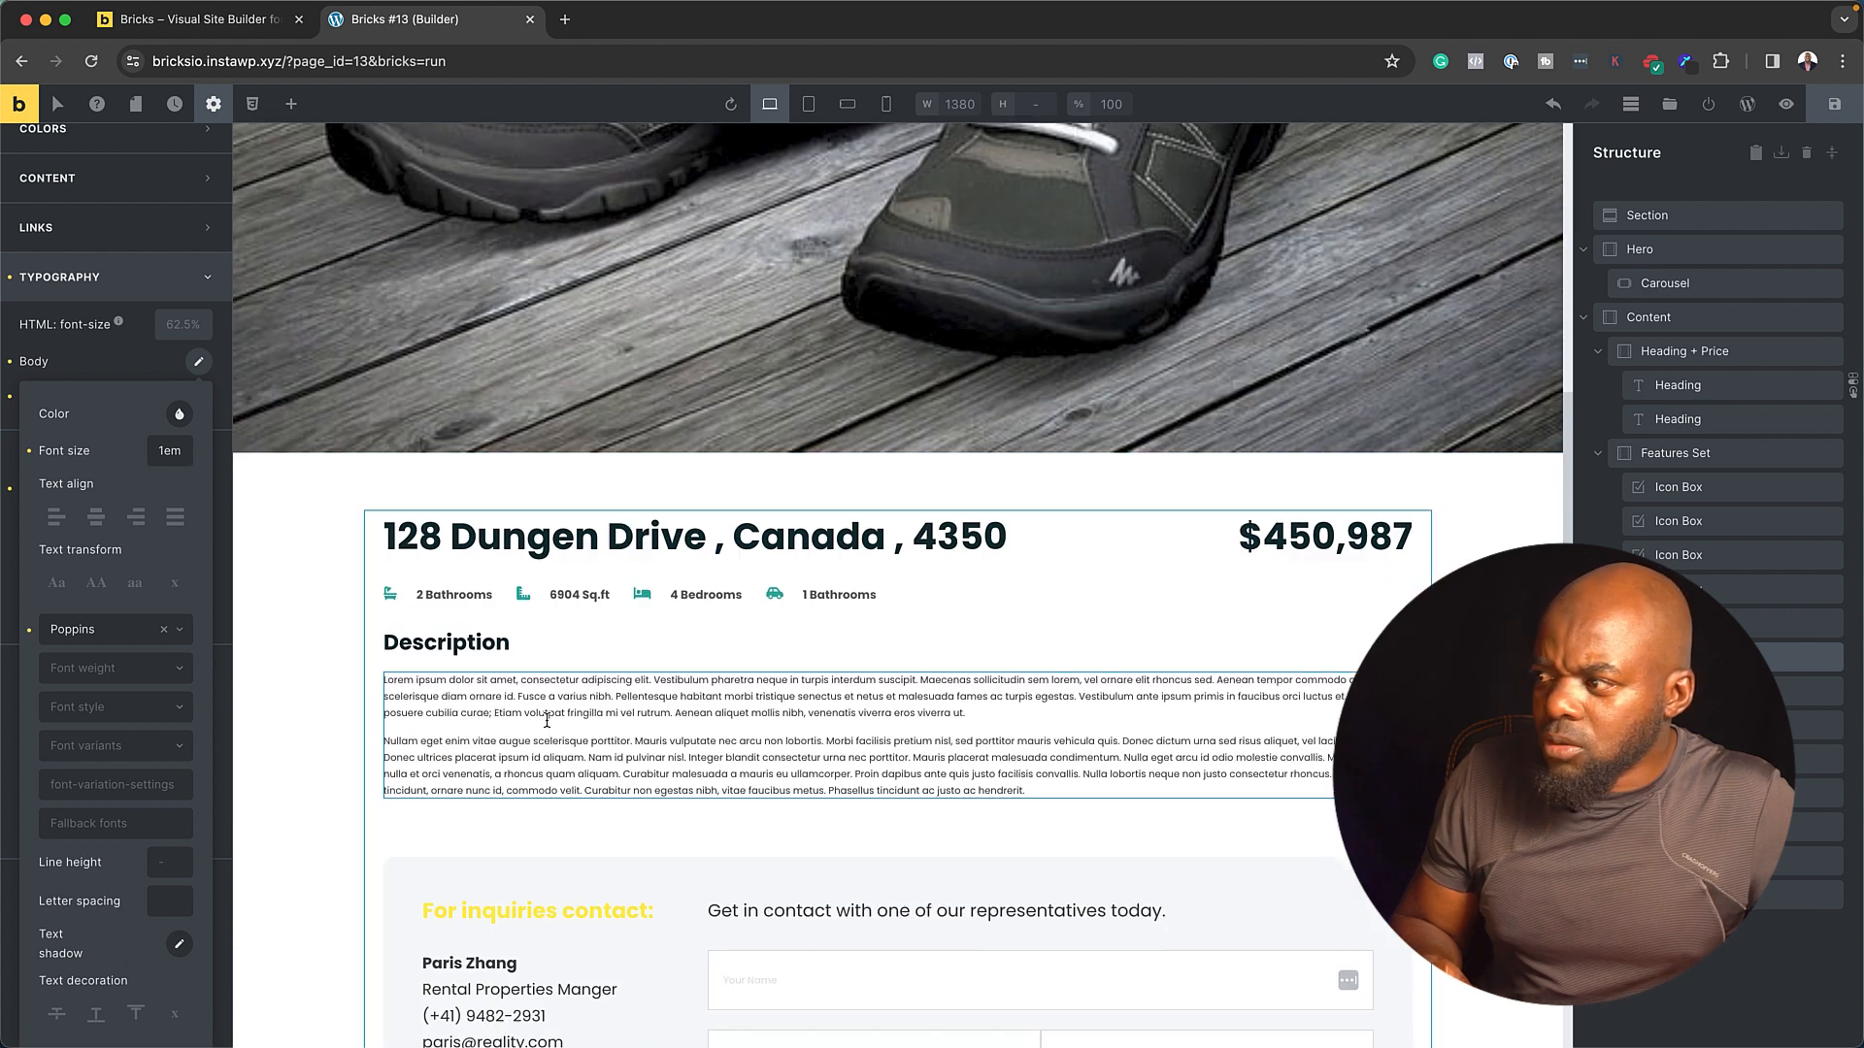
pyautogui.click(165, 447)
pyautogui.press('BackSpace')
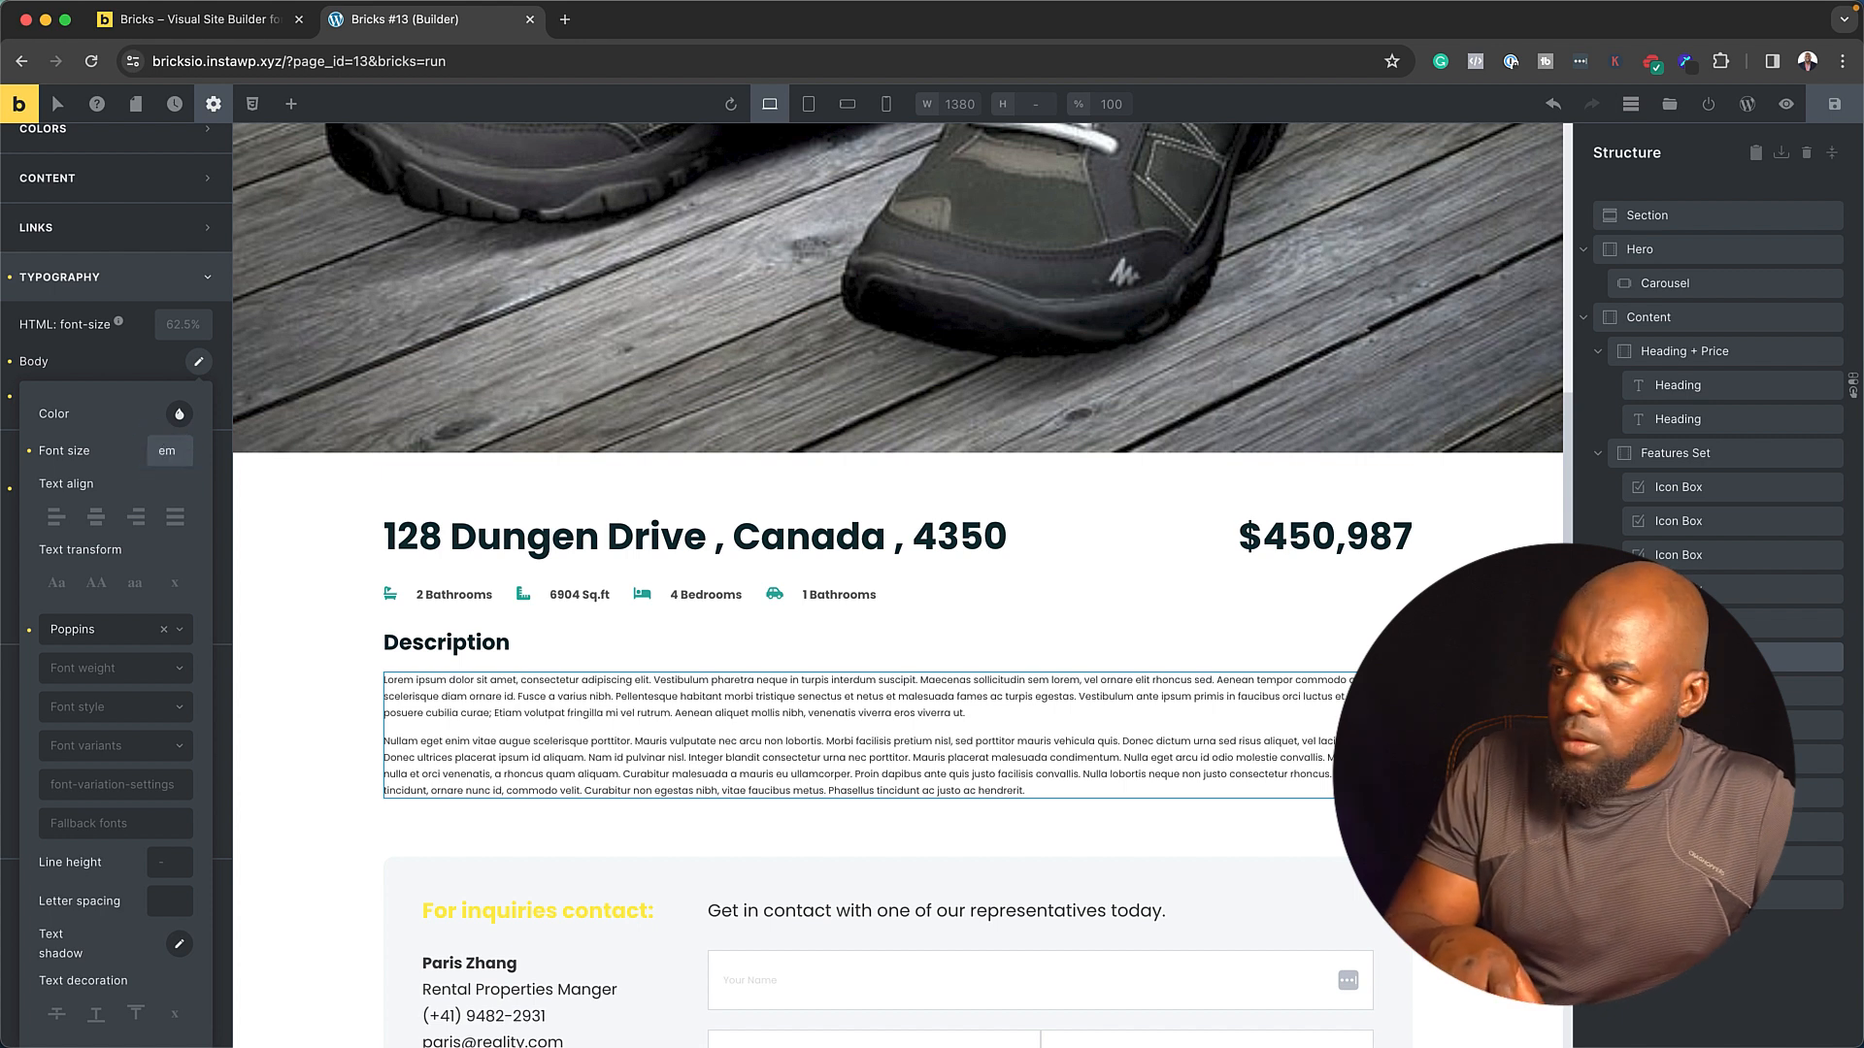
pyautogui.write('2')
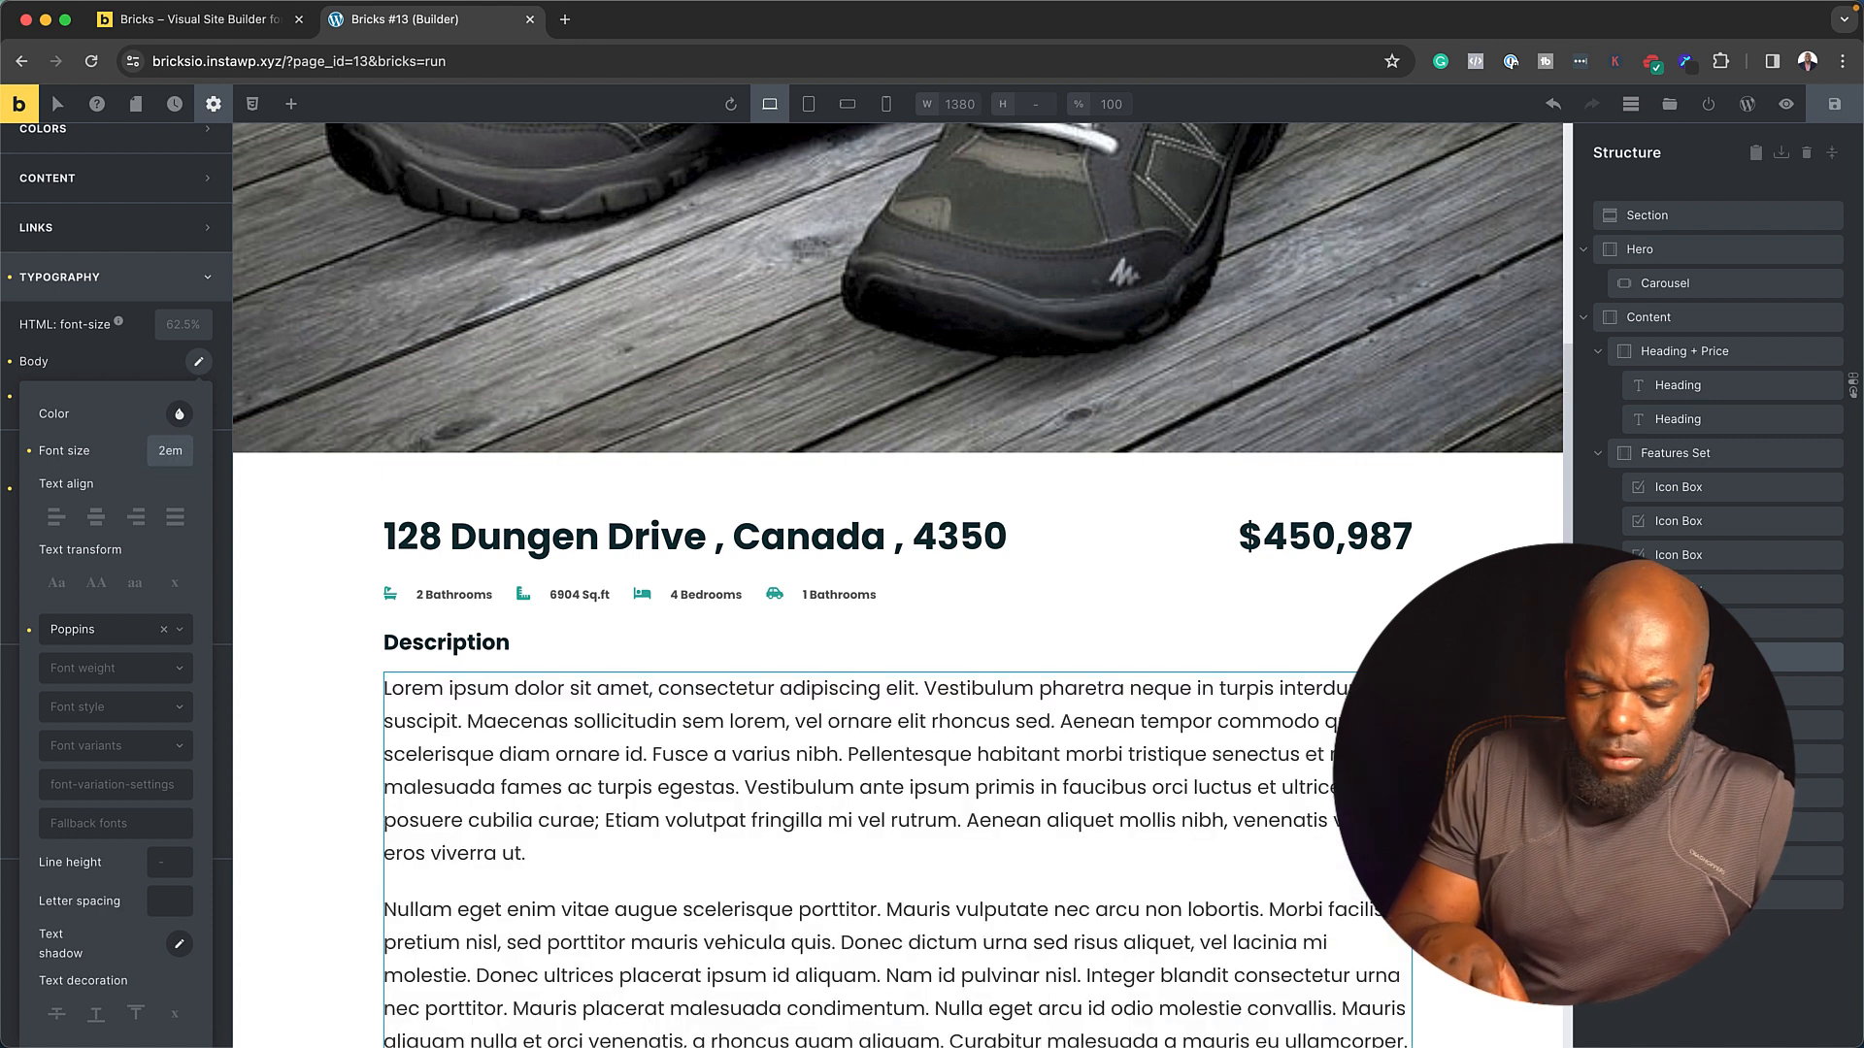
pyautogui.press('BackSpace')
pyautogui.write('1.8e')
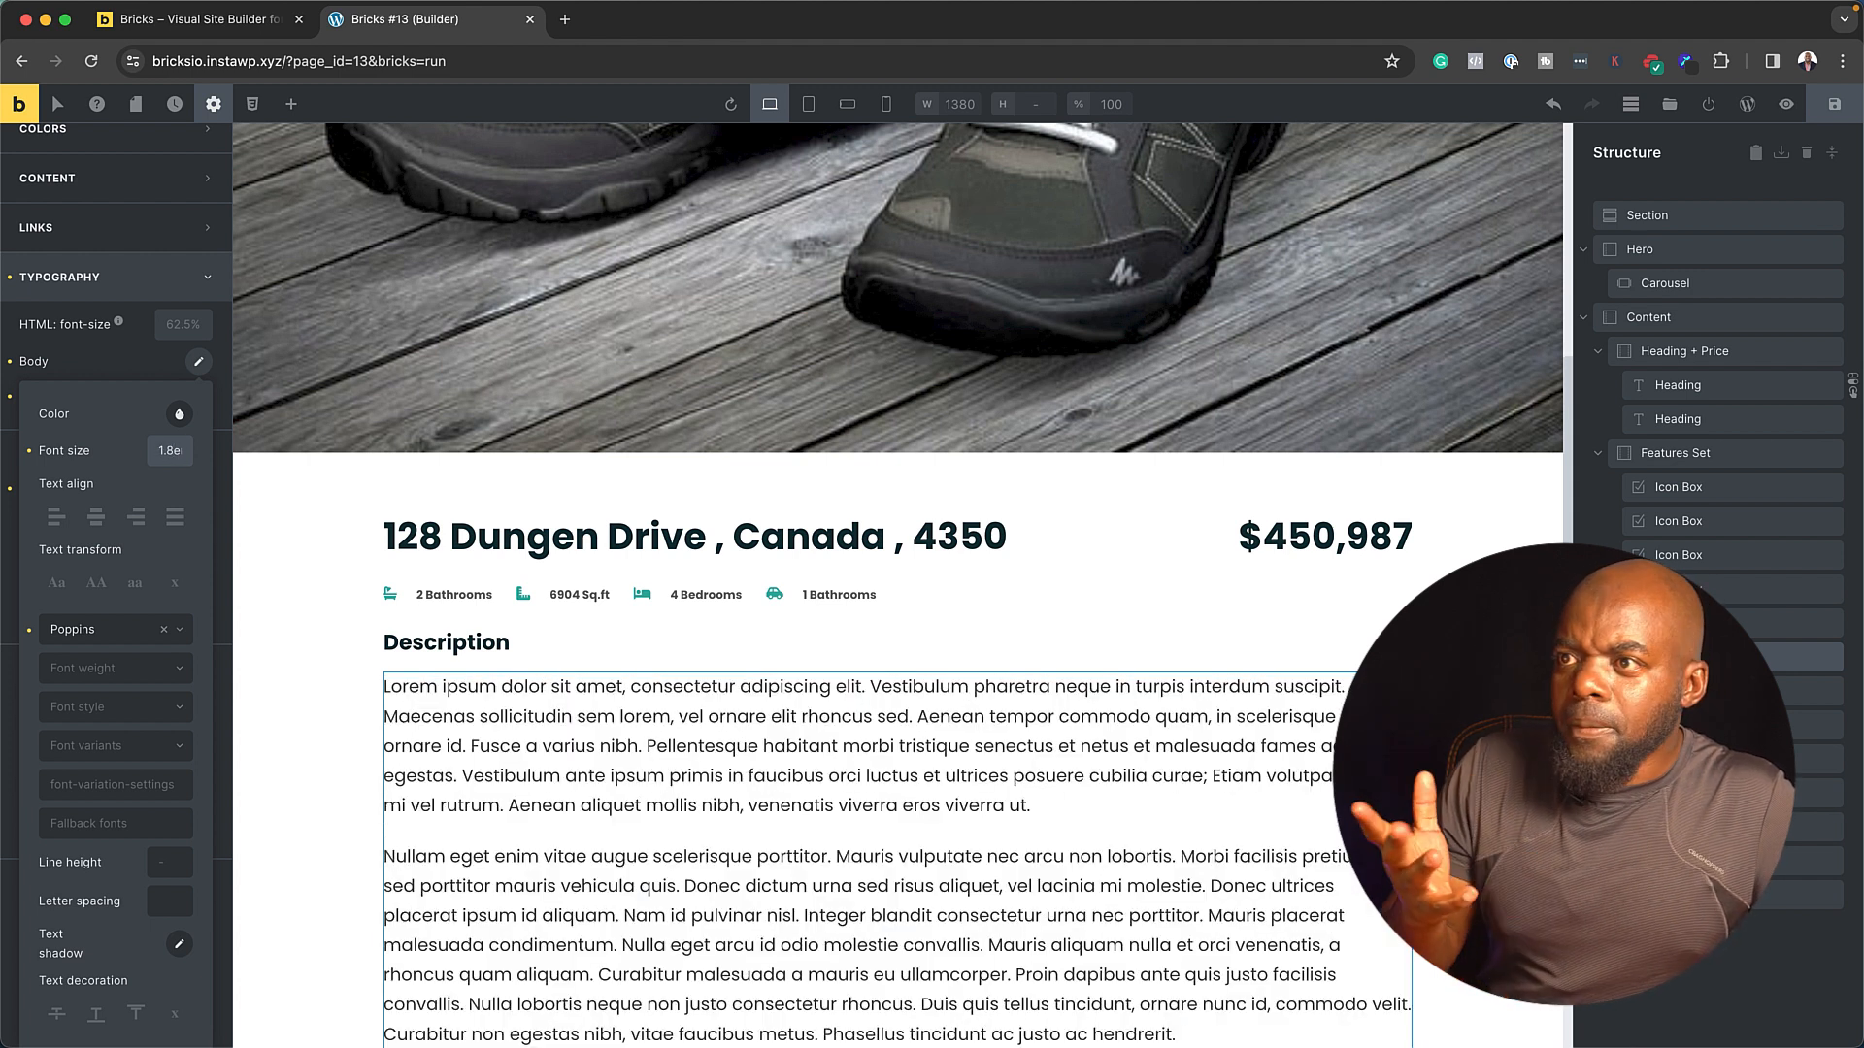
pyautogui.press('super+s')
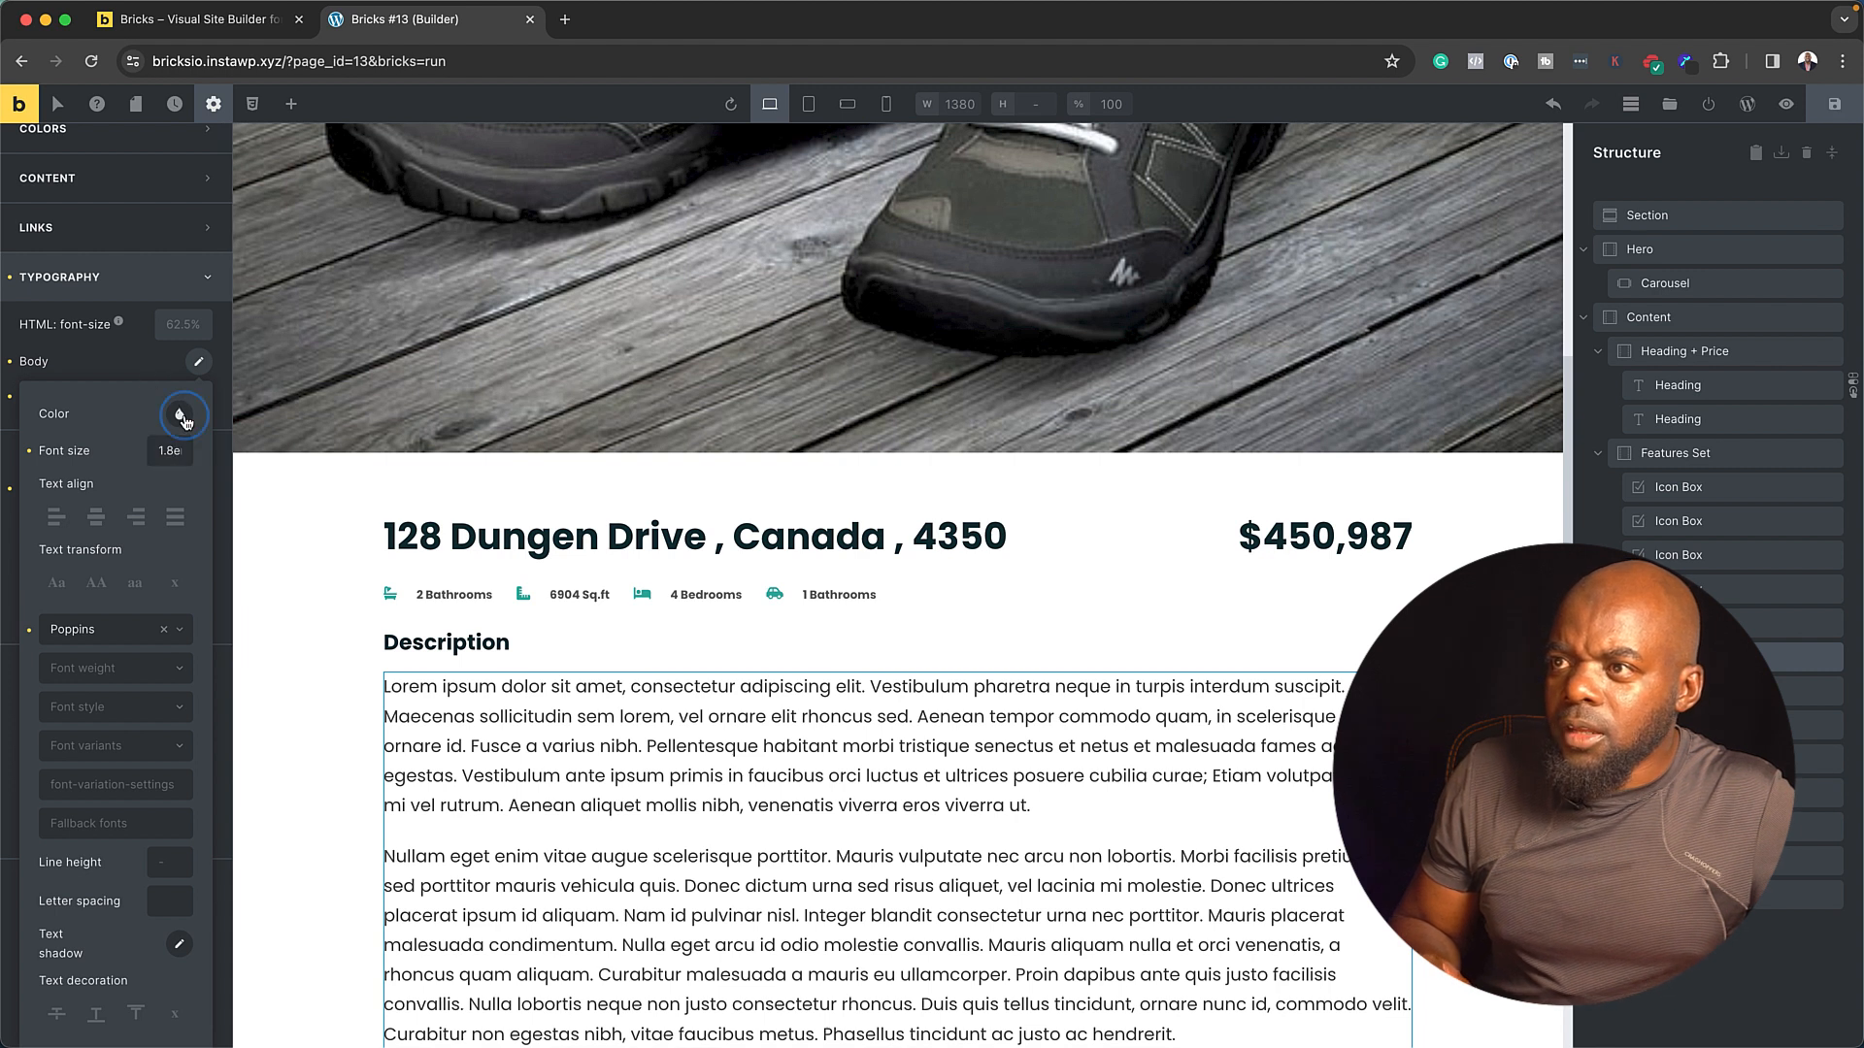
# - Set the body typography color to the dark gray swatch just before #212121 and close the body settings
pyautogui.click(180, 417)
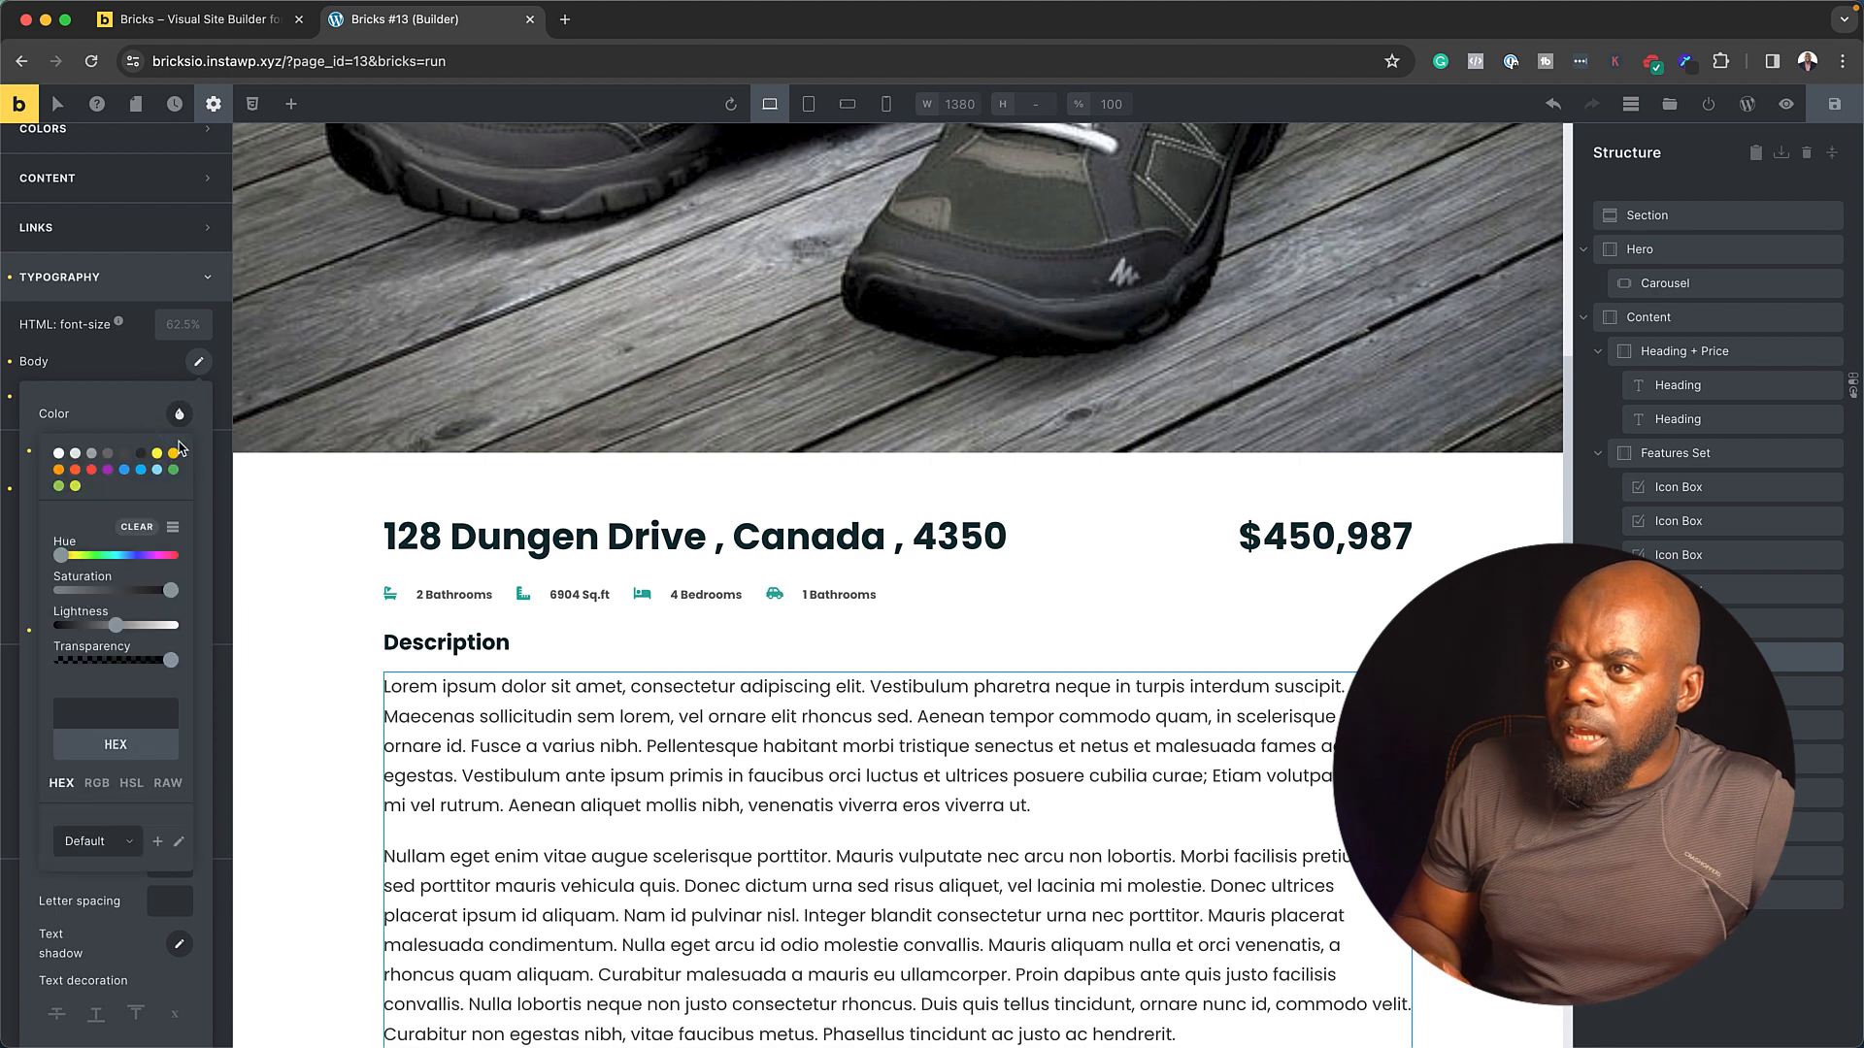
pyautogui.click(126, 455)
pyautogui.click(125, 419)
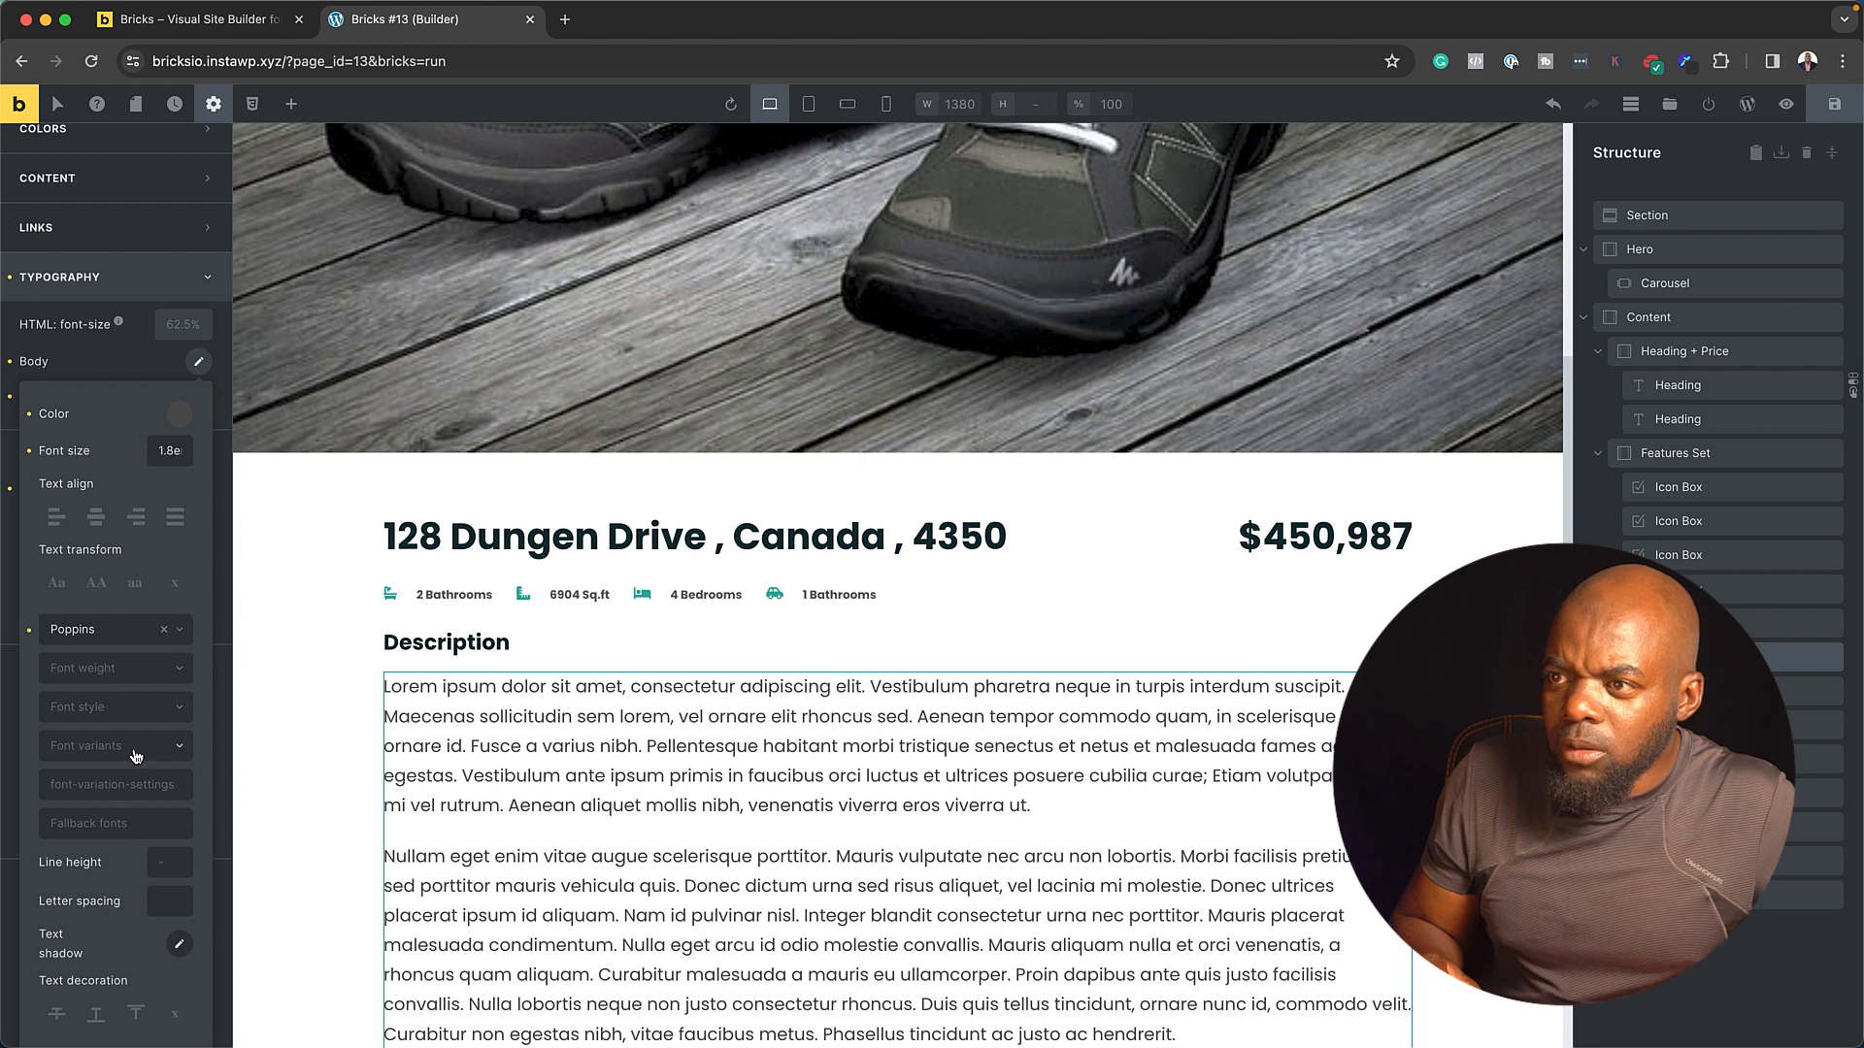
pyautogui.click(113, 369)
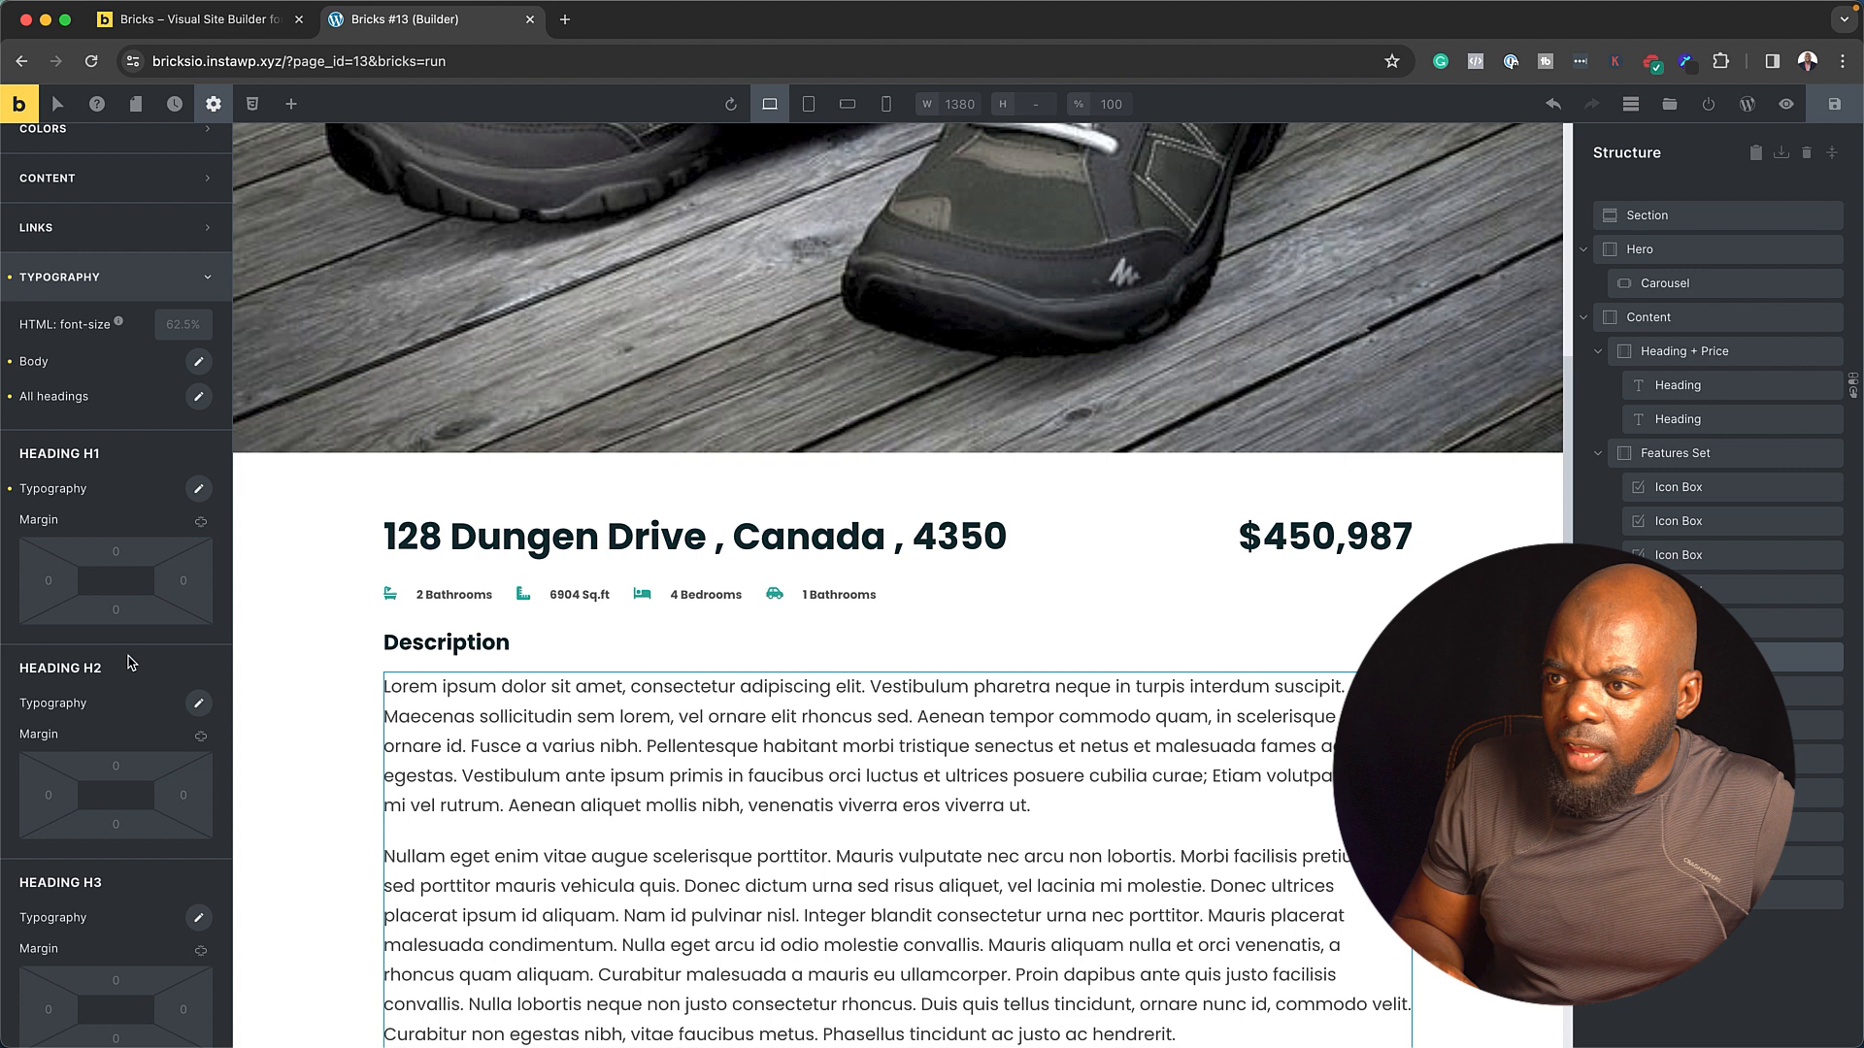
# - Look through the theme style's heading, blockquote and per-element sections, and examine the popup options for alignment, breakpoints, backdrop and content
pyautogui.scroll(-5, 131, 663)
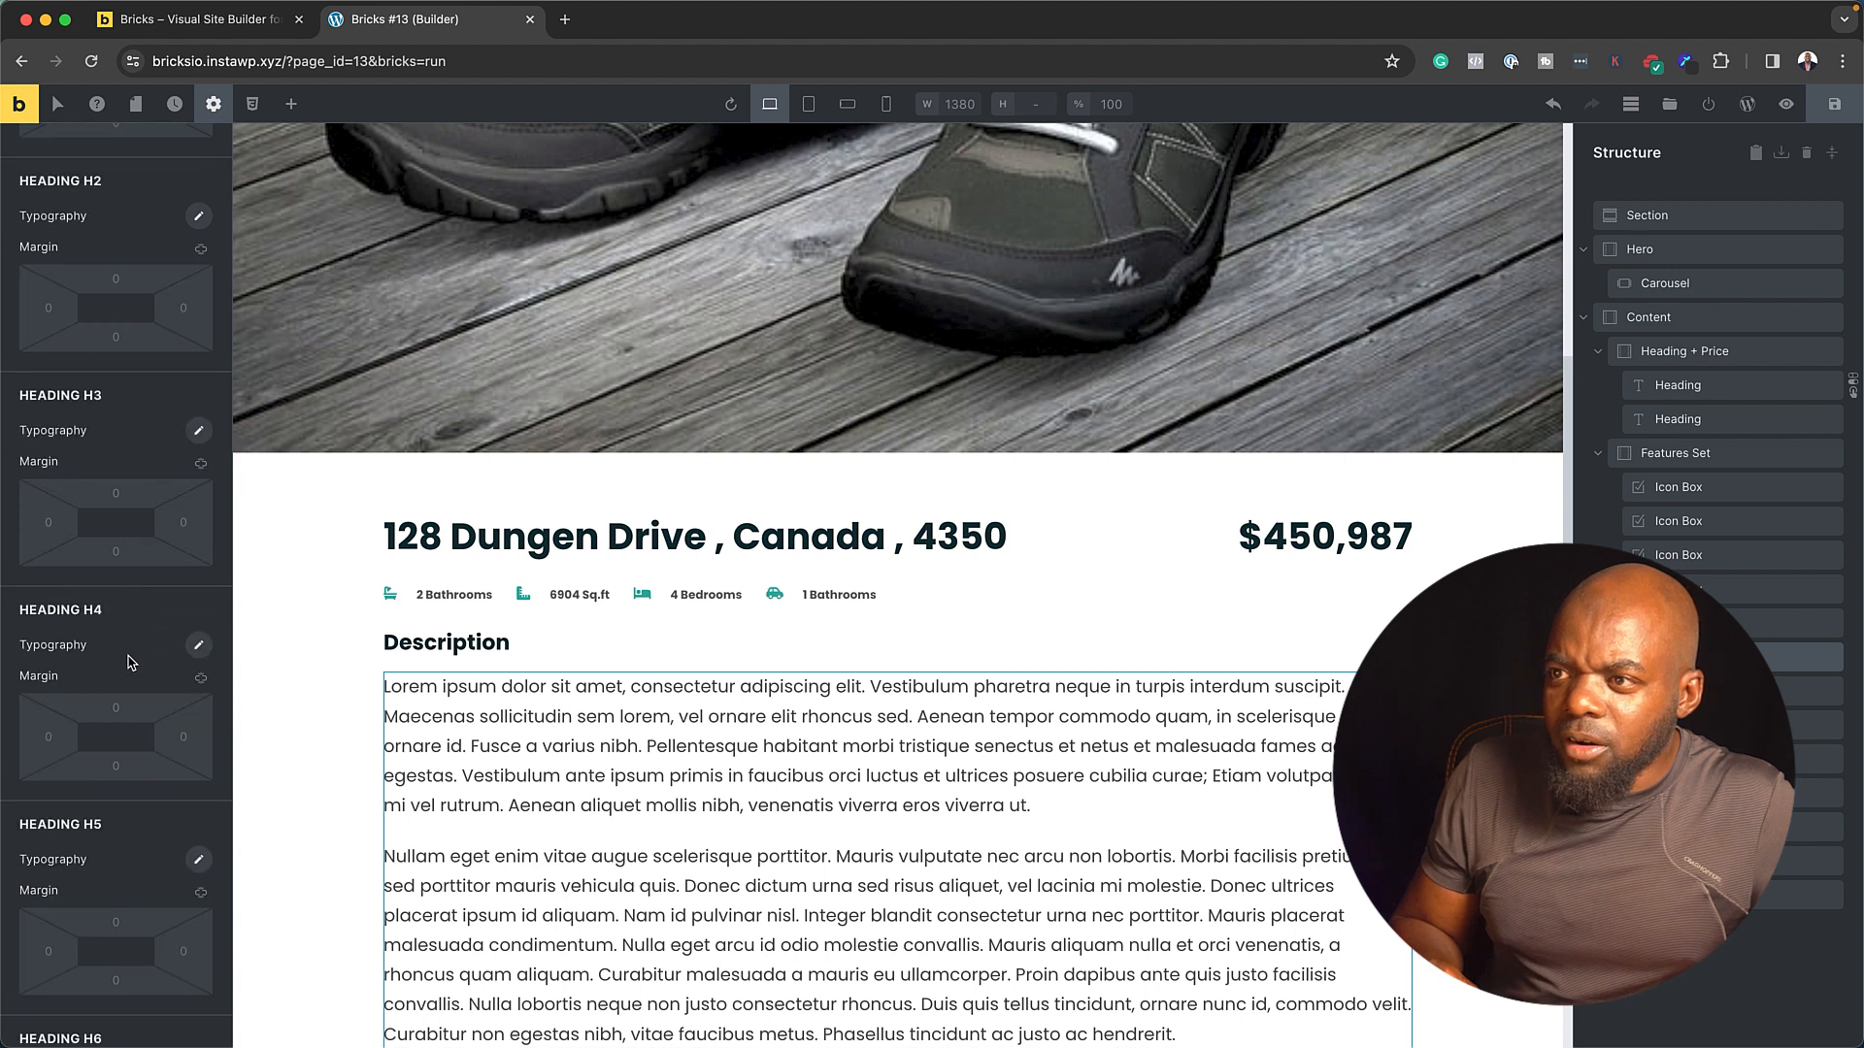
pyautogui.scroll(-7, 131, 663)
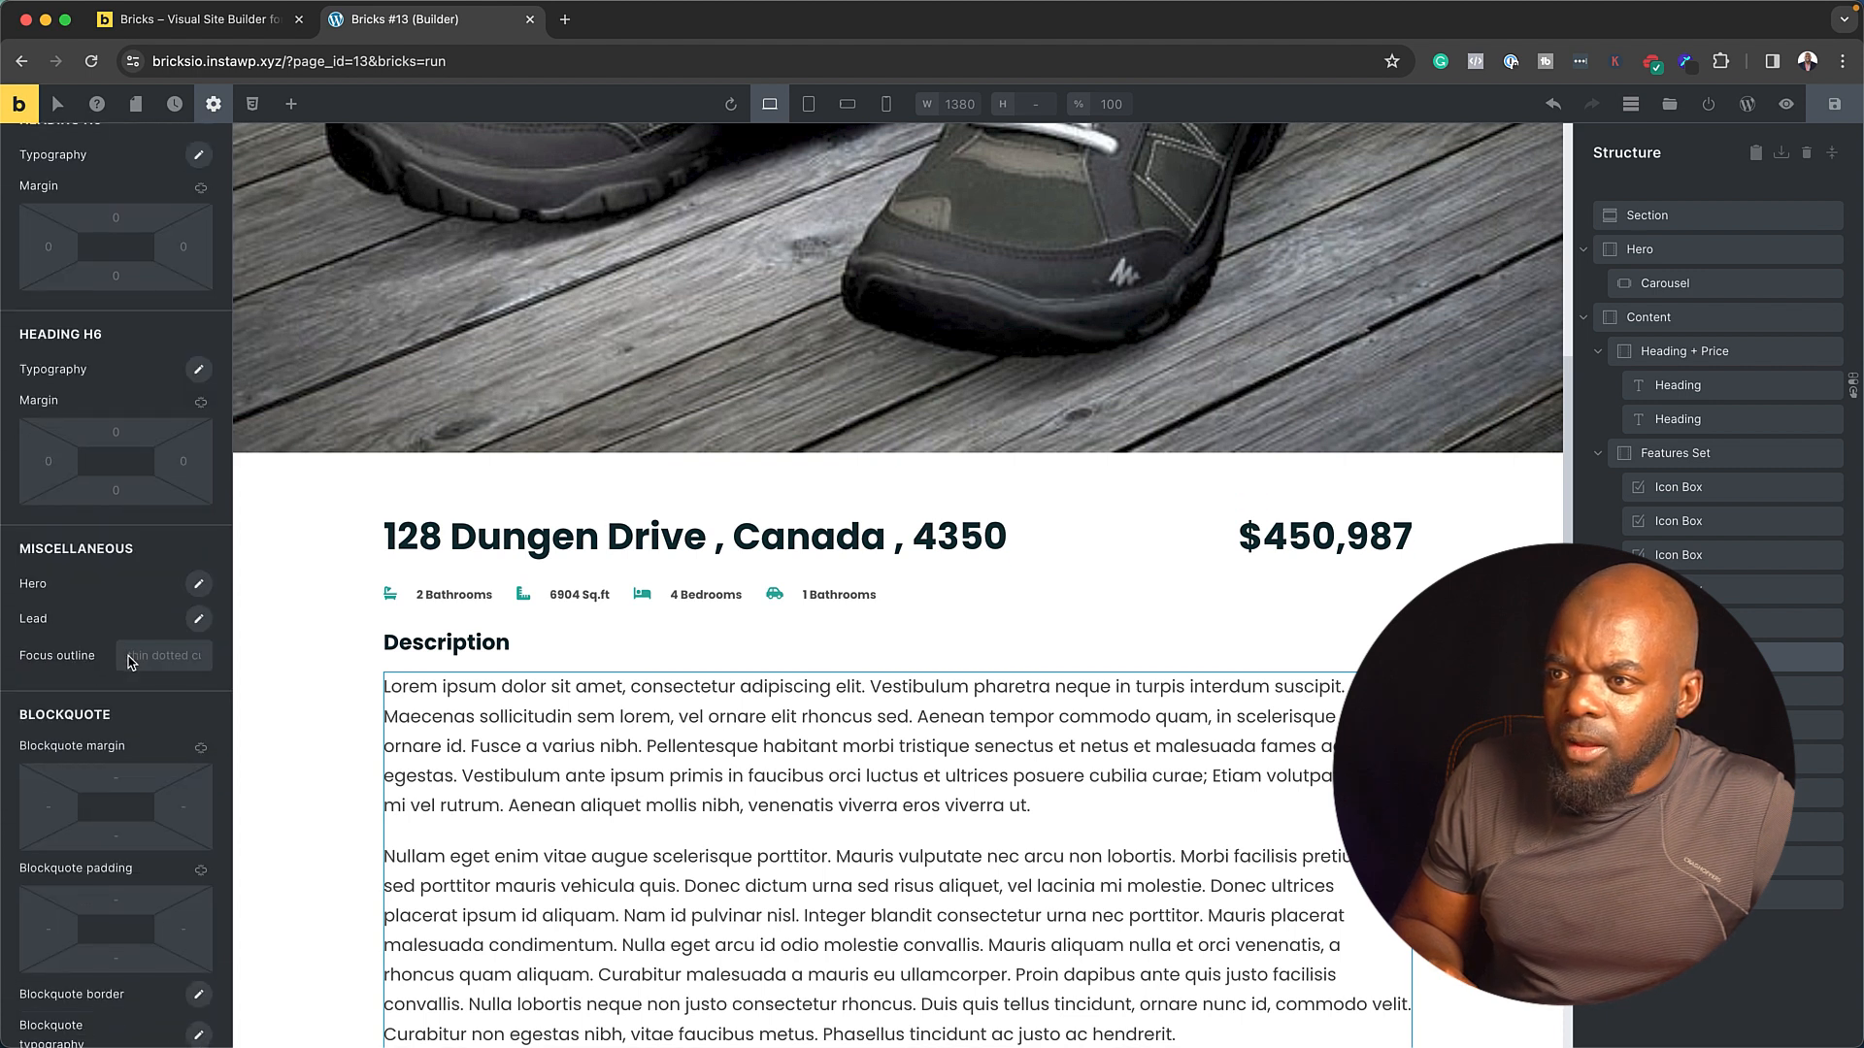
pyautogui.scroll(-4, 131, 663)
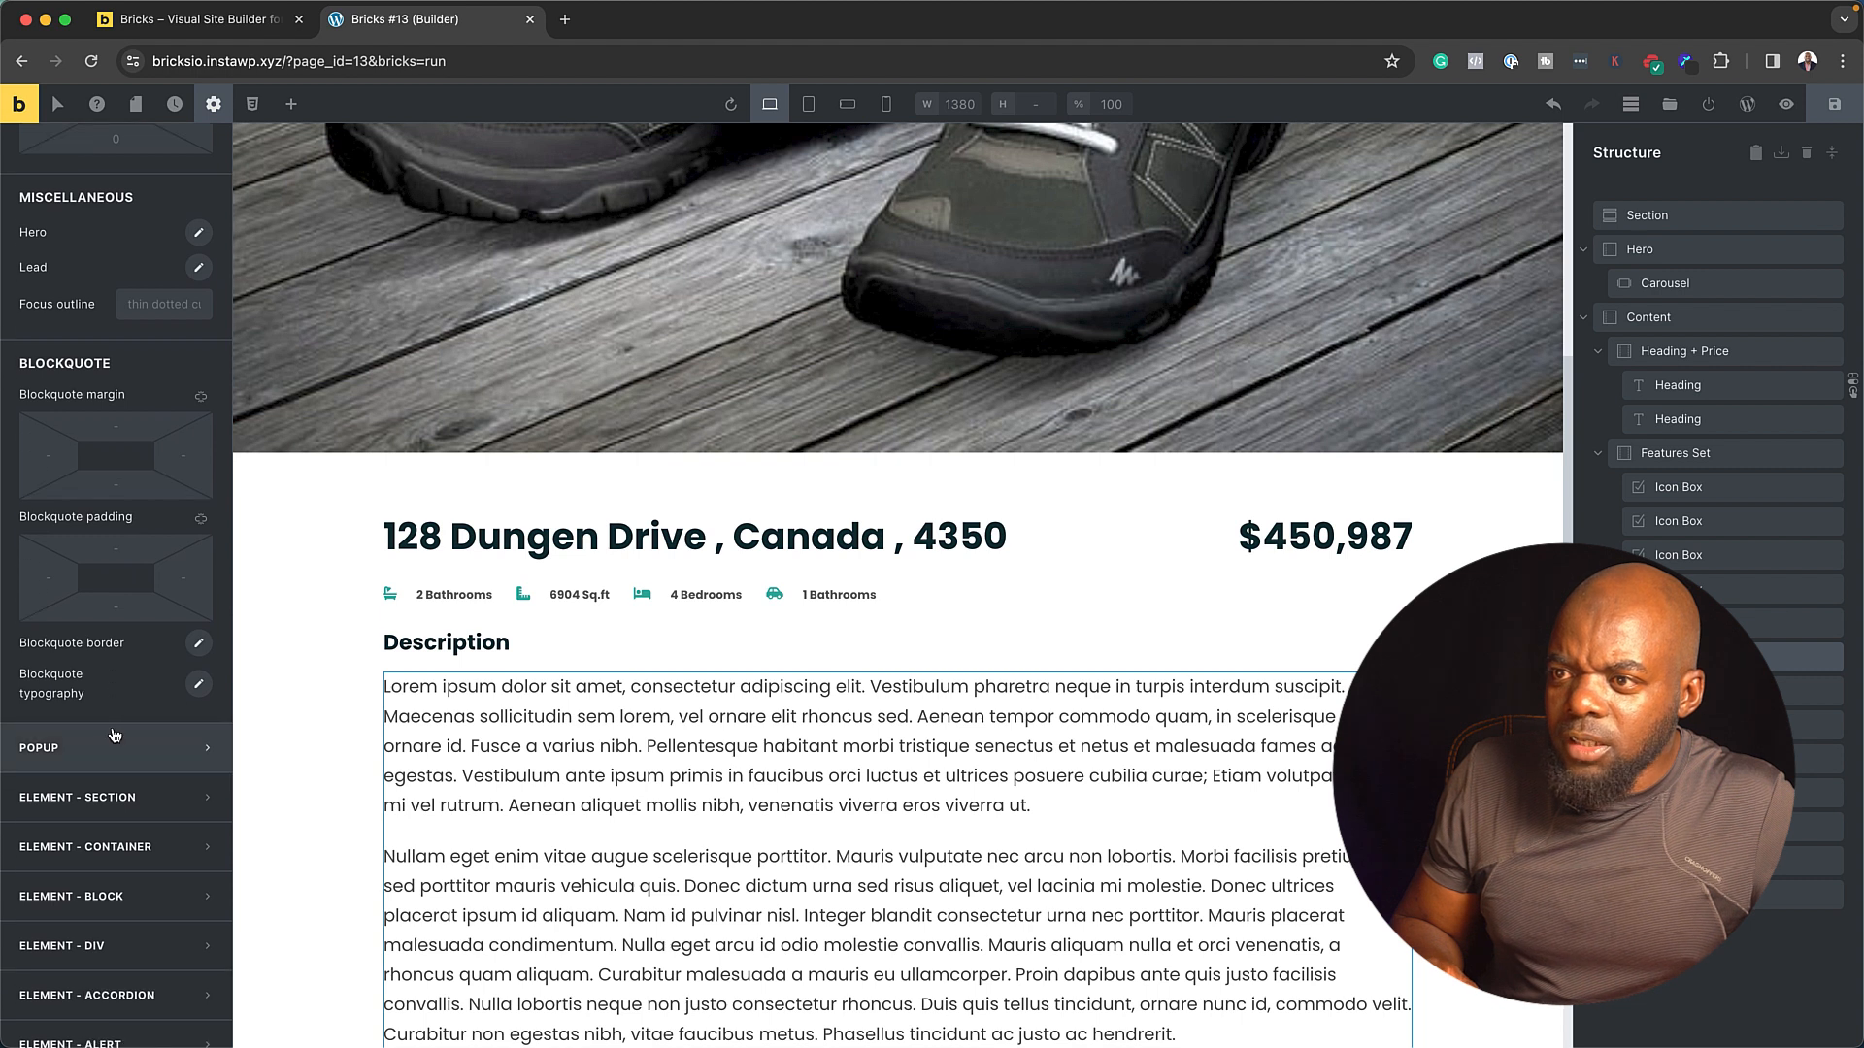
pyautogui.scroll(-20, 114, 756)
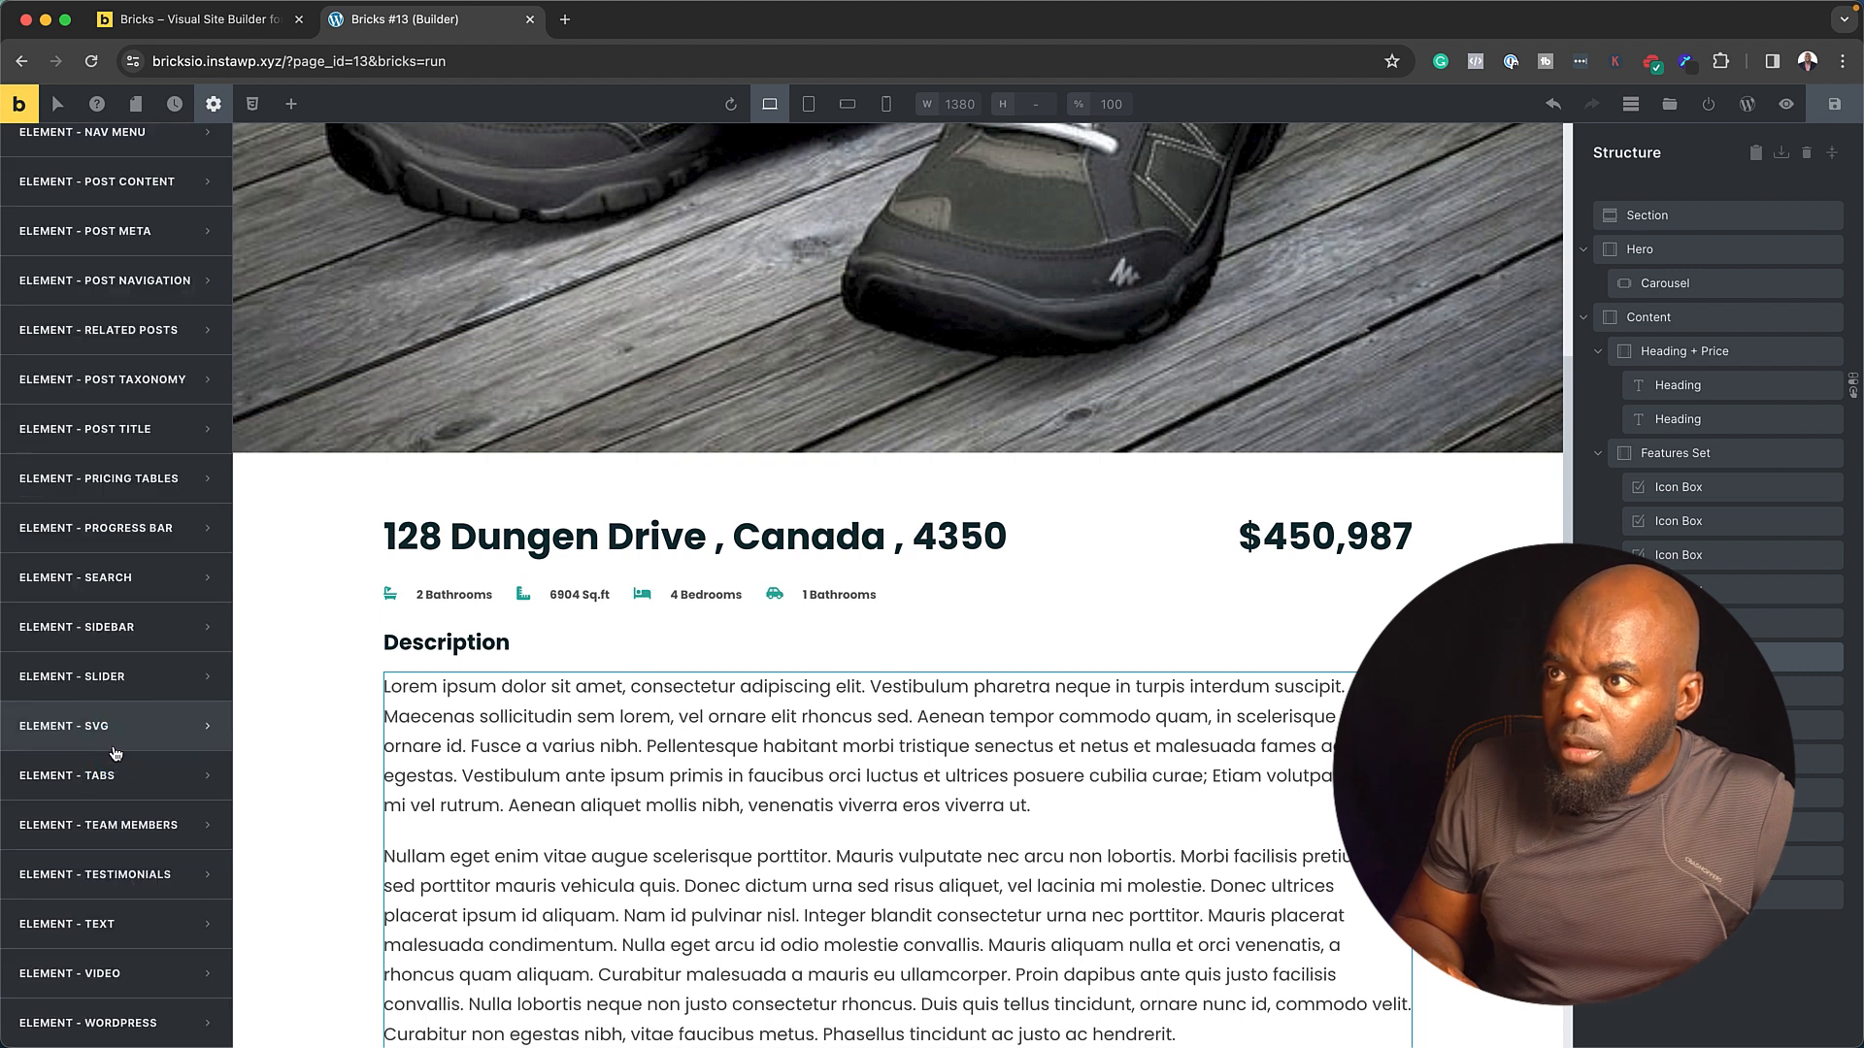
pyautogui.scroll(4, 116, 750)
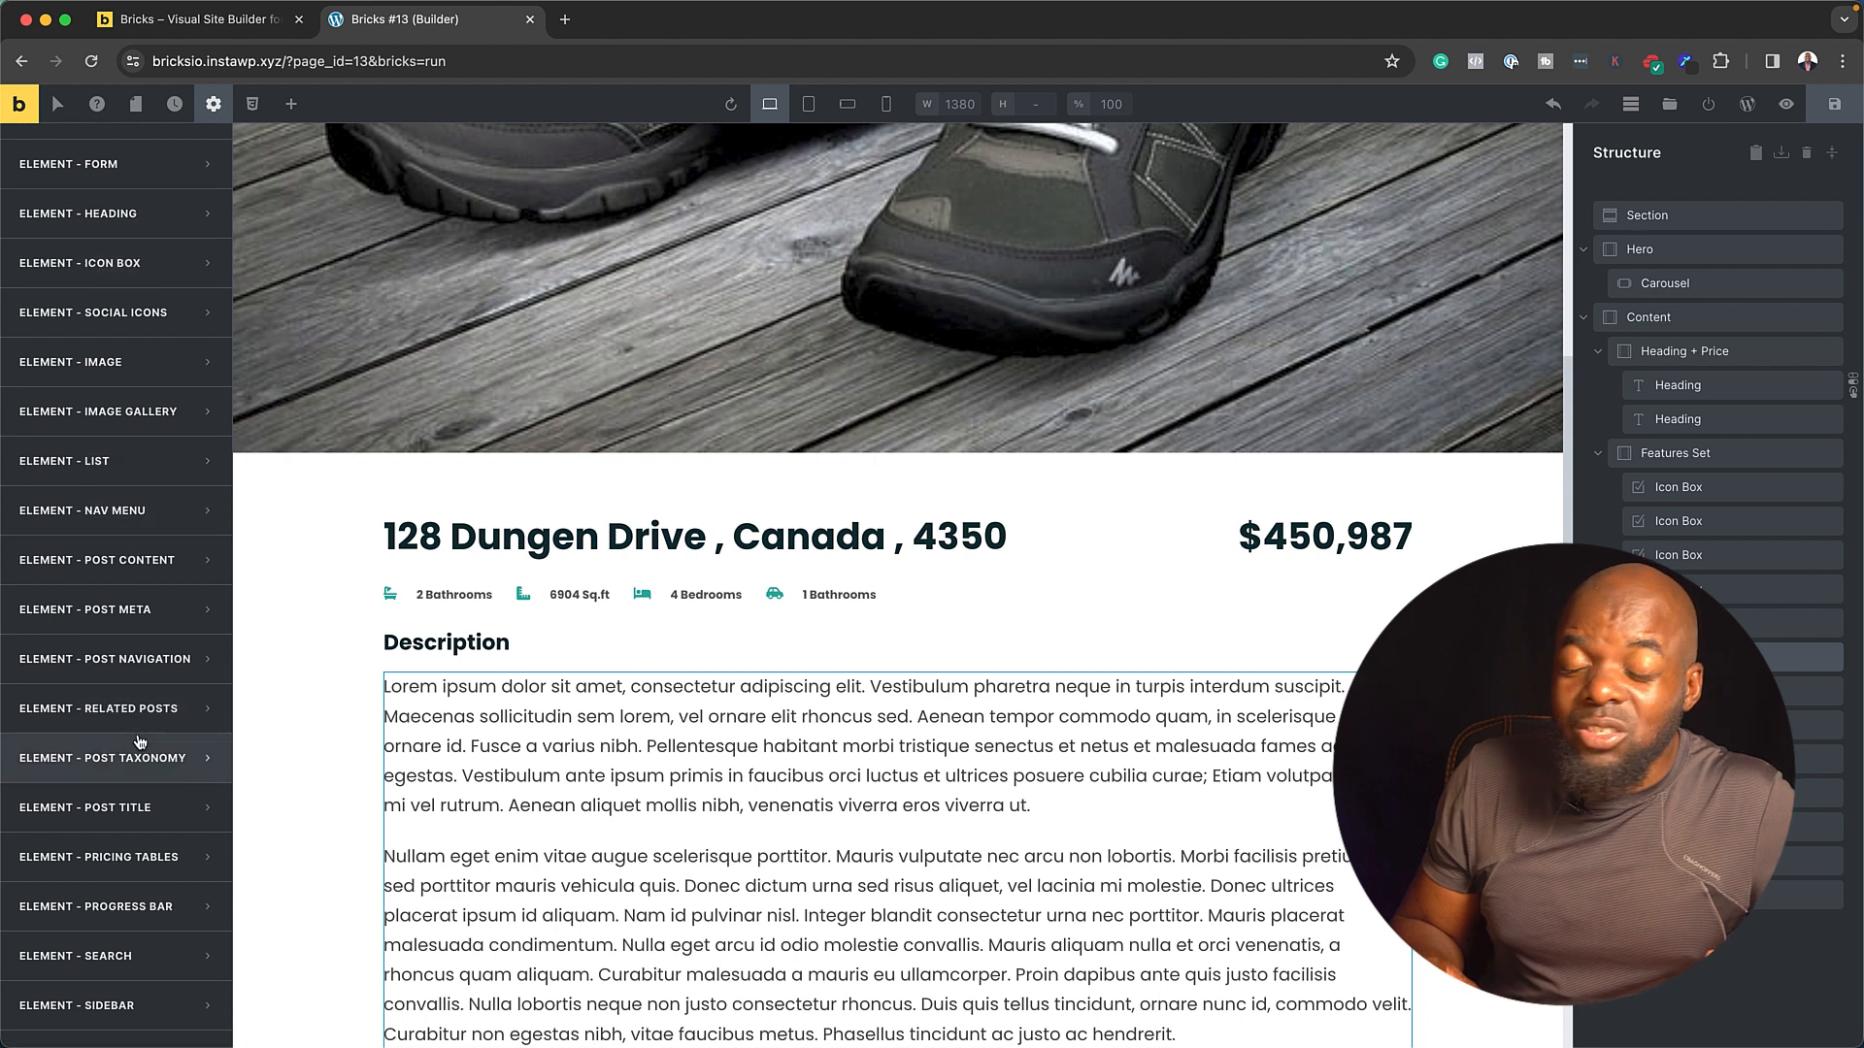
pyautogui.scroll(-4, 139, 741)
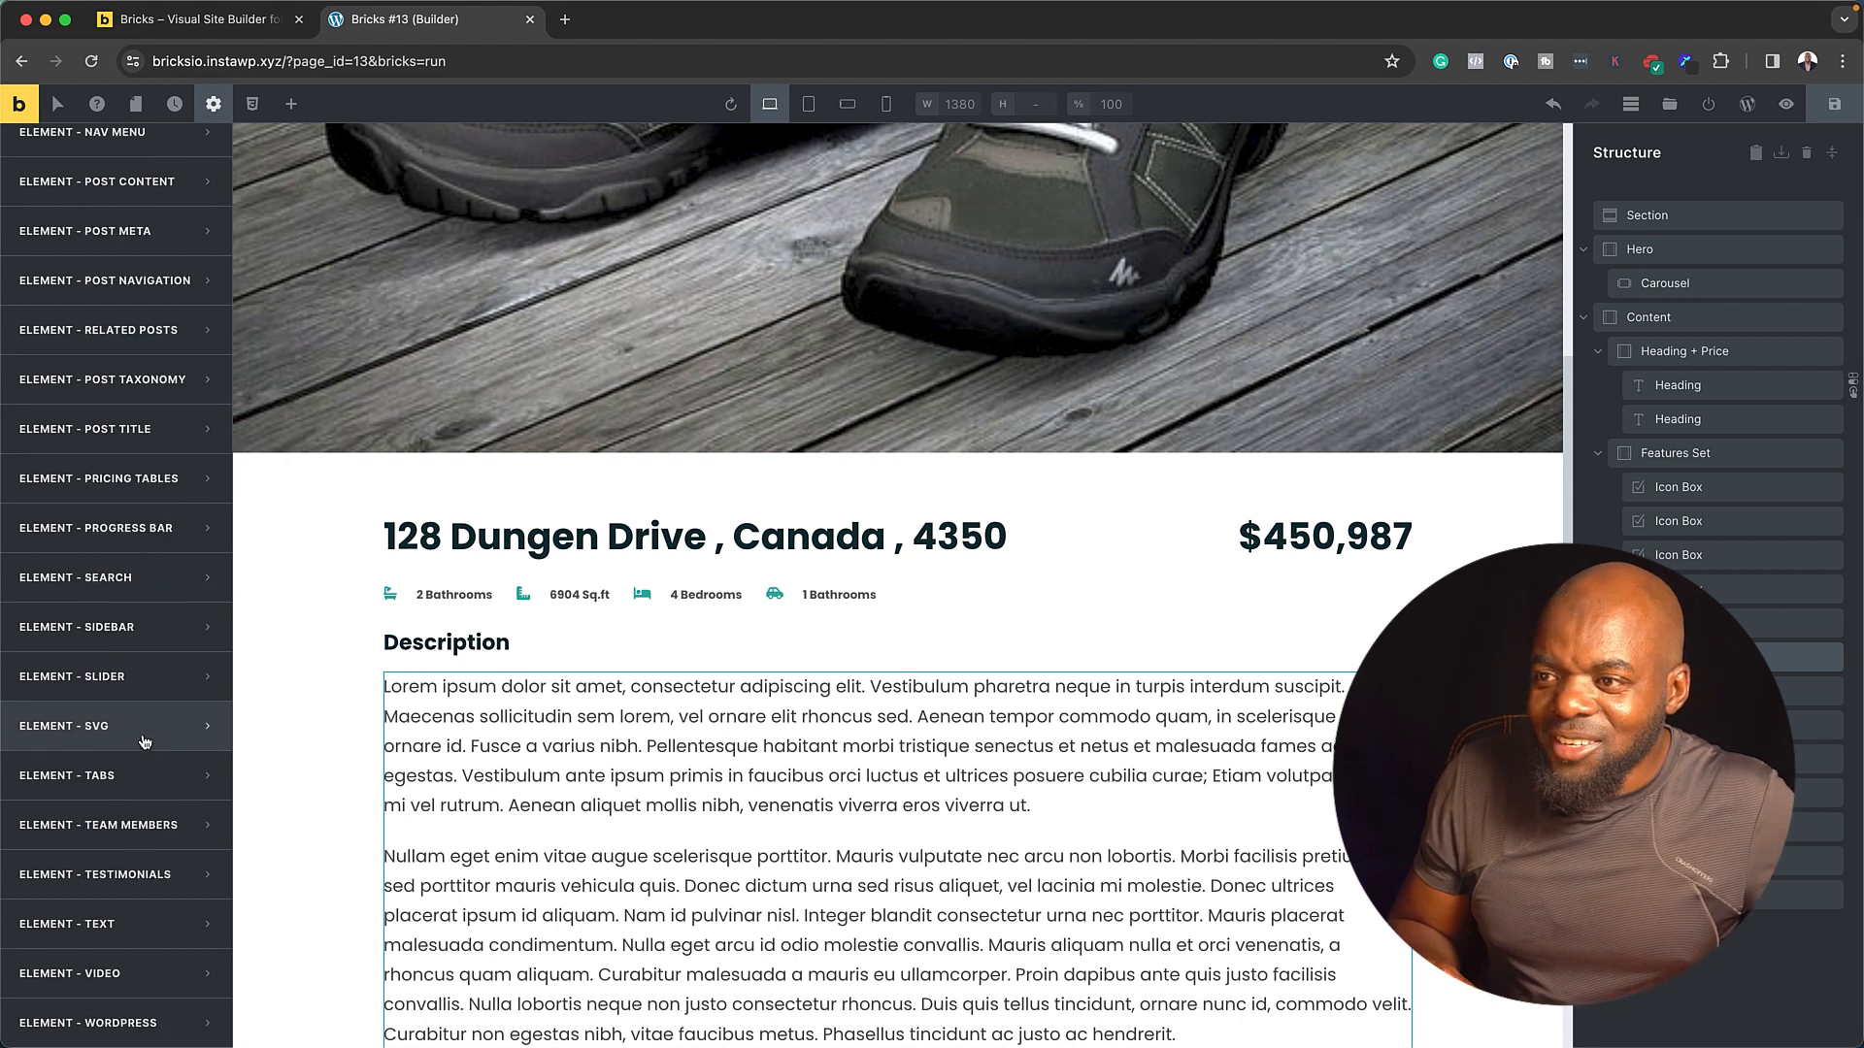
pyautogui.scroll(8, 145, 742)
pyautogui.scroll(10, 145, 742)
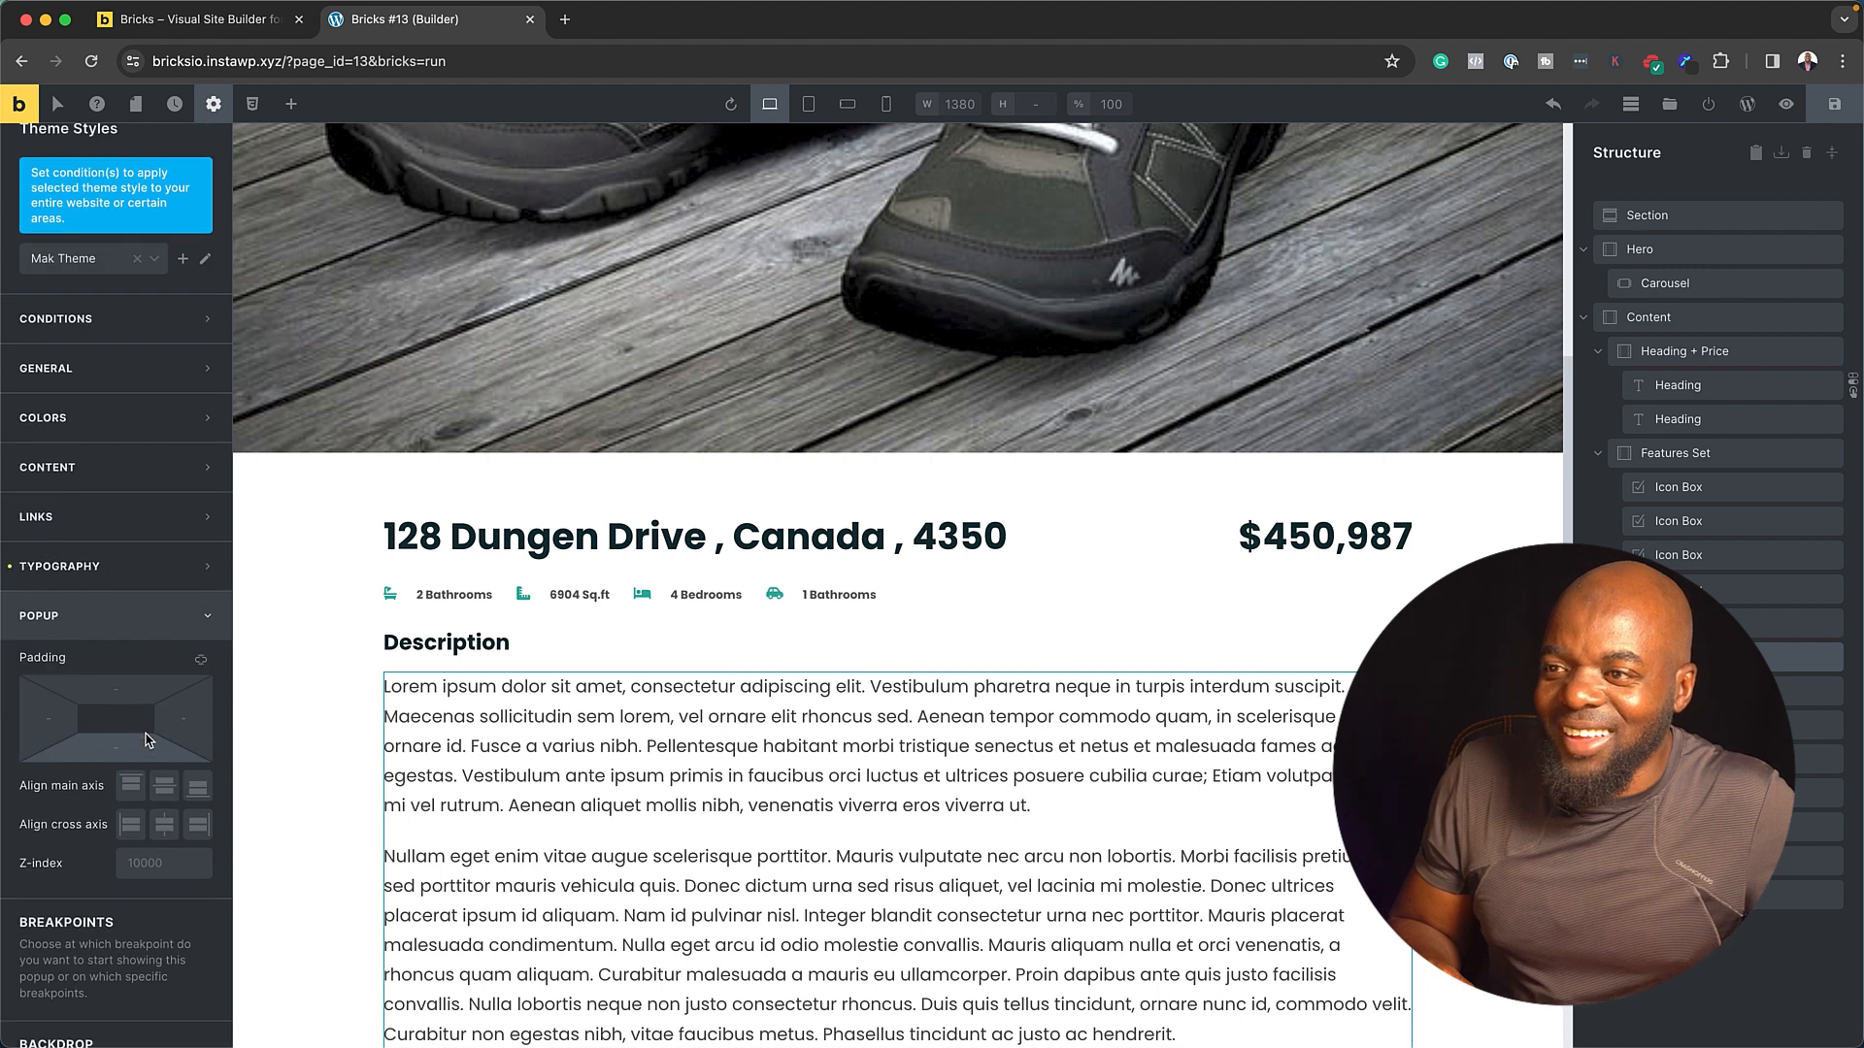
pyautogui.scroll(-2, 145, 734)
pyautogui.scroll(-5, 145, 733)
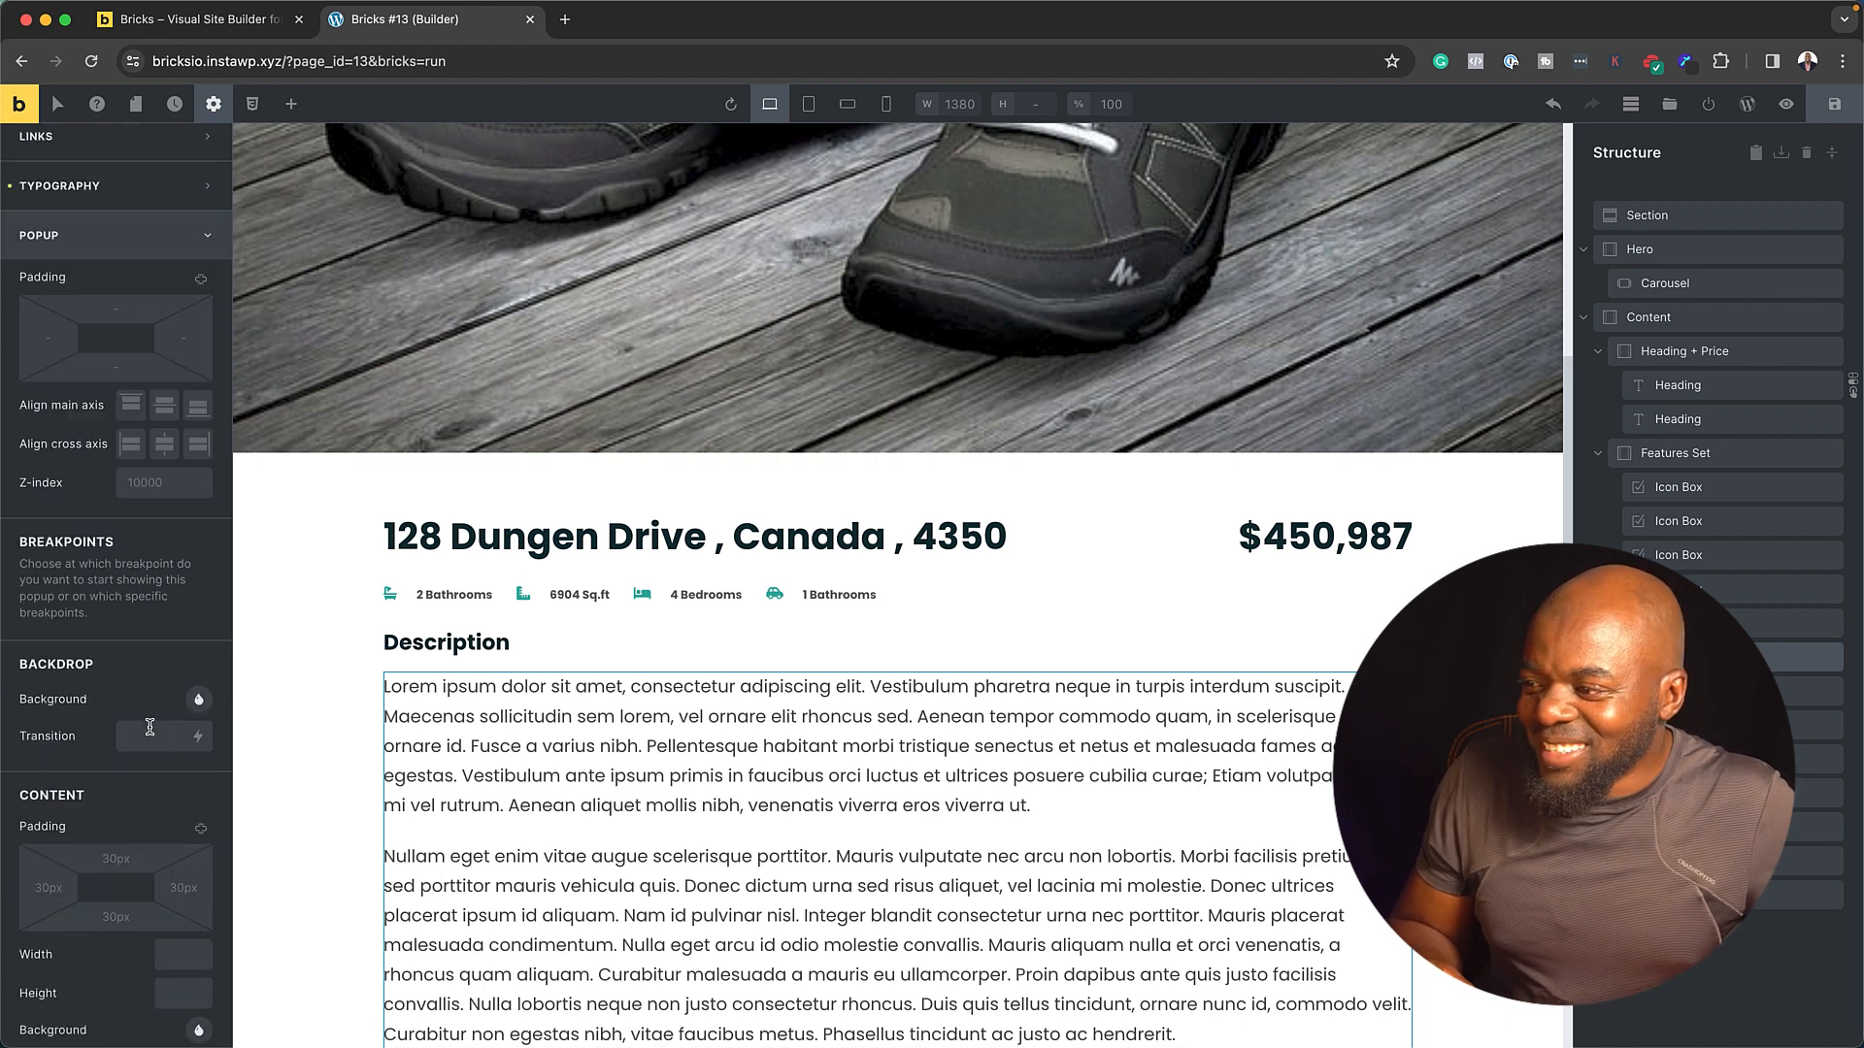
pyautogui.scroll(-1, 133, 826)
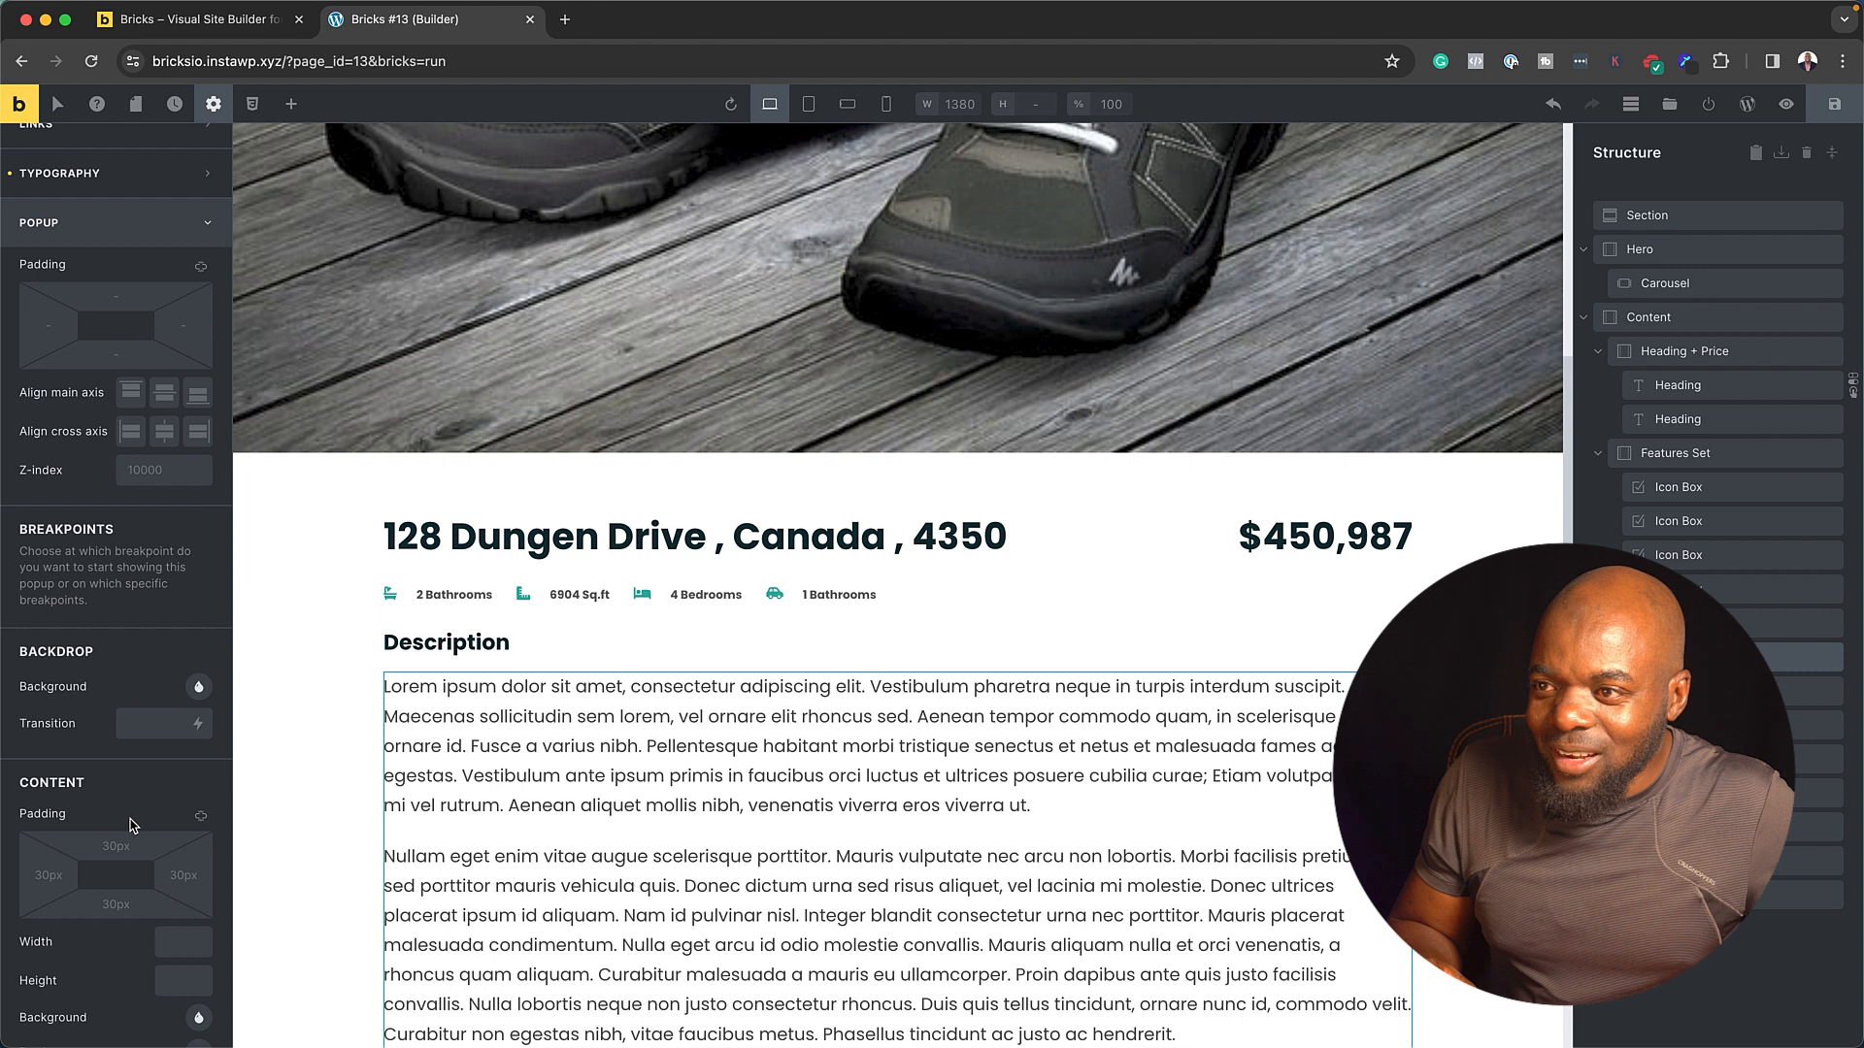
# - Try a top padding of 2% for the popup content and clear it again
pyautogui.click(126, 831)
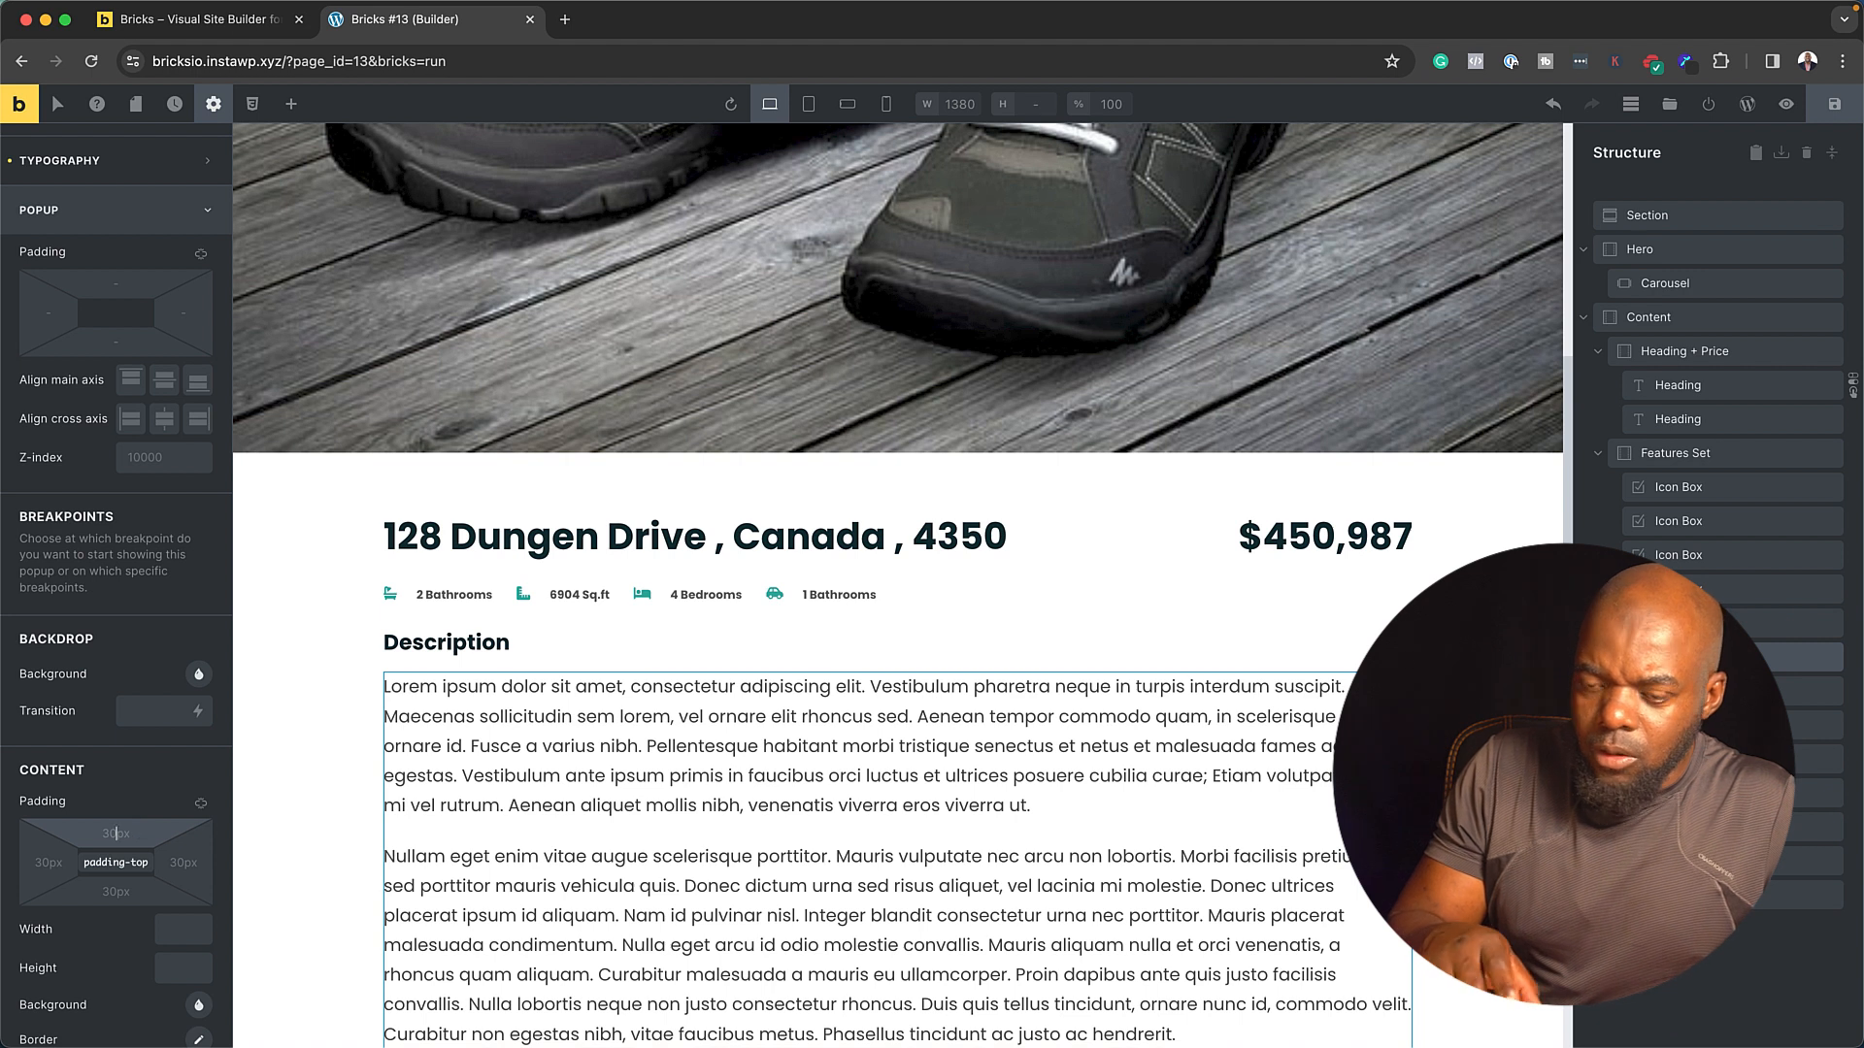
pyautogui.write('2%')
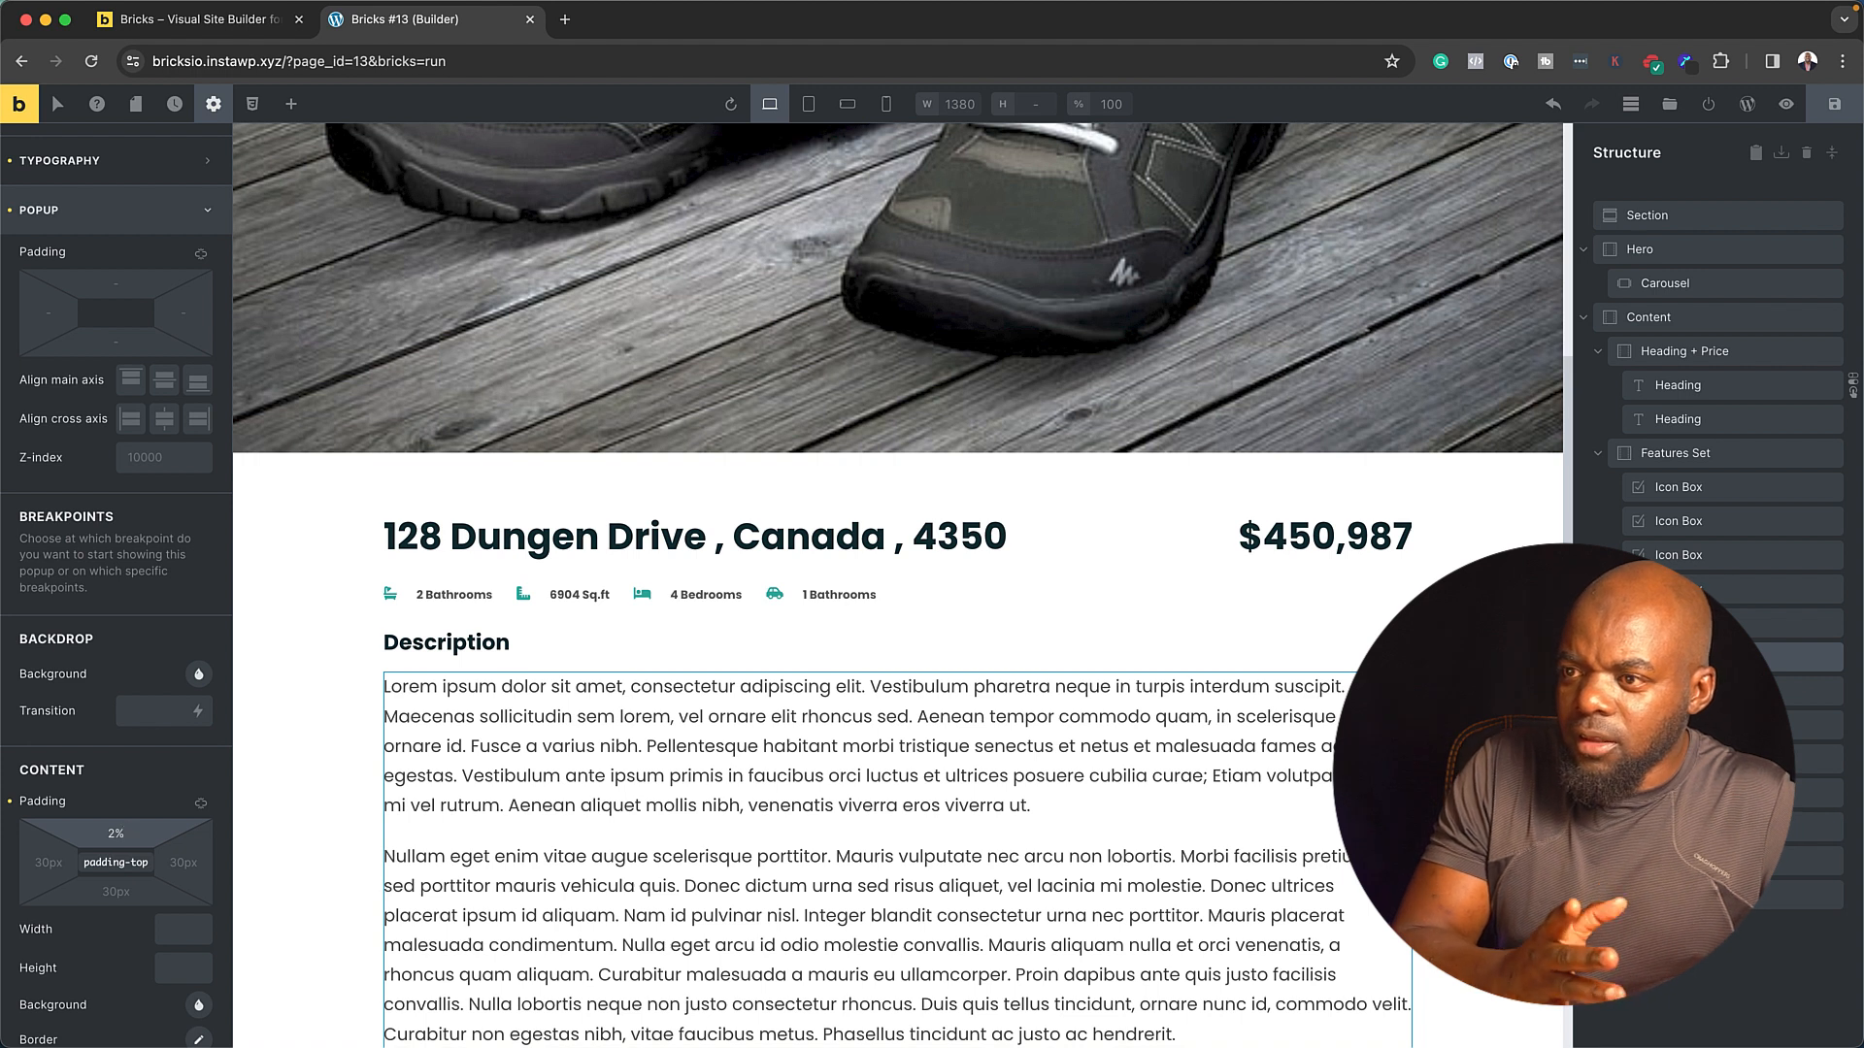
pyautogui.press('BackSpace')
pyautogui.press('BackSpace')
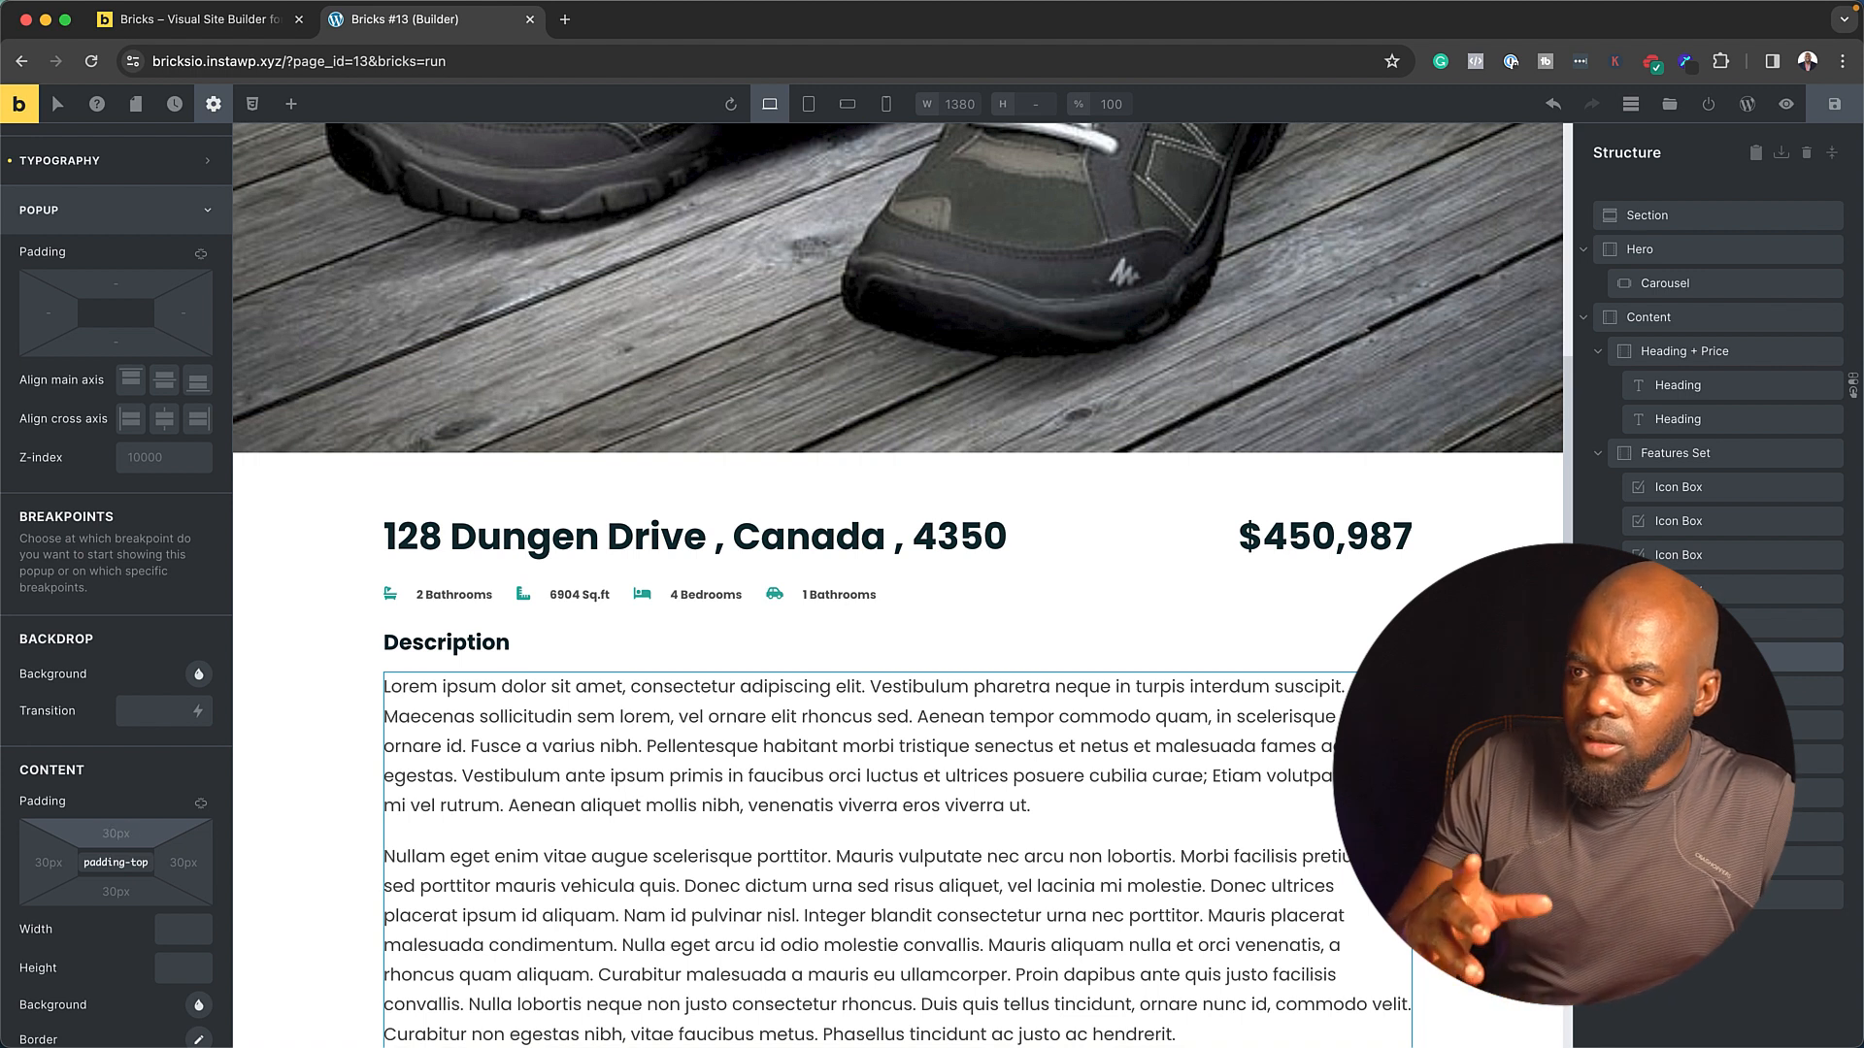
pyautogui.scroll(-3, 151, 883)
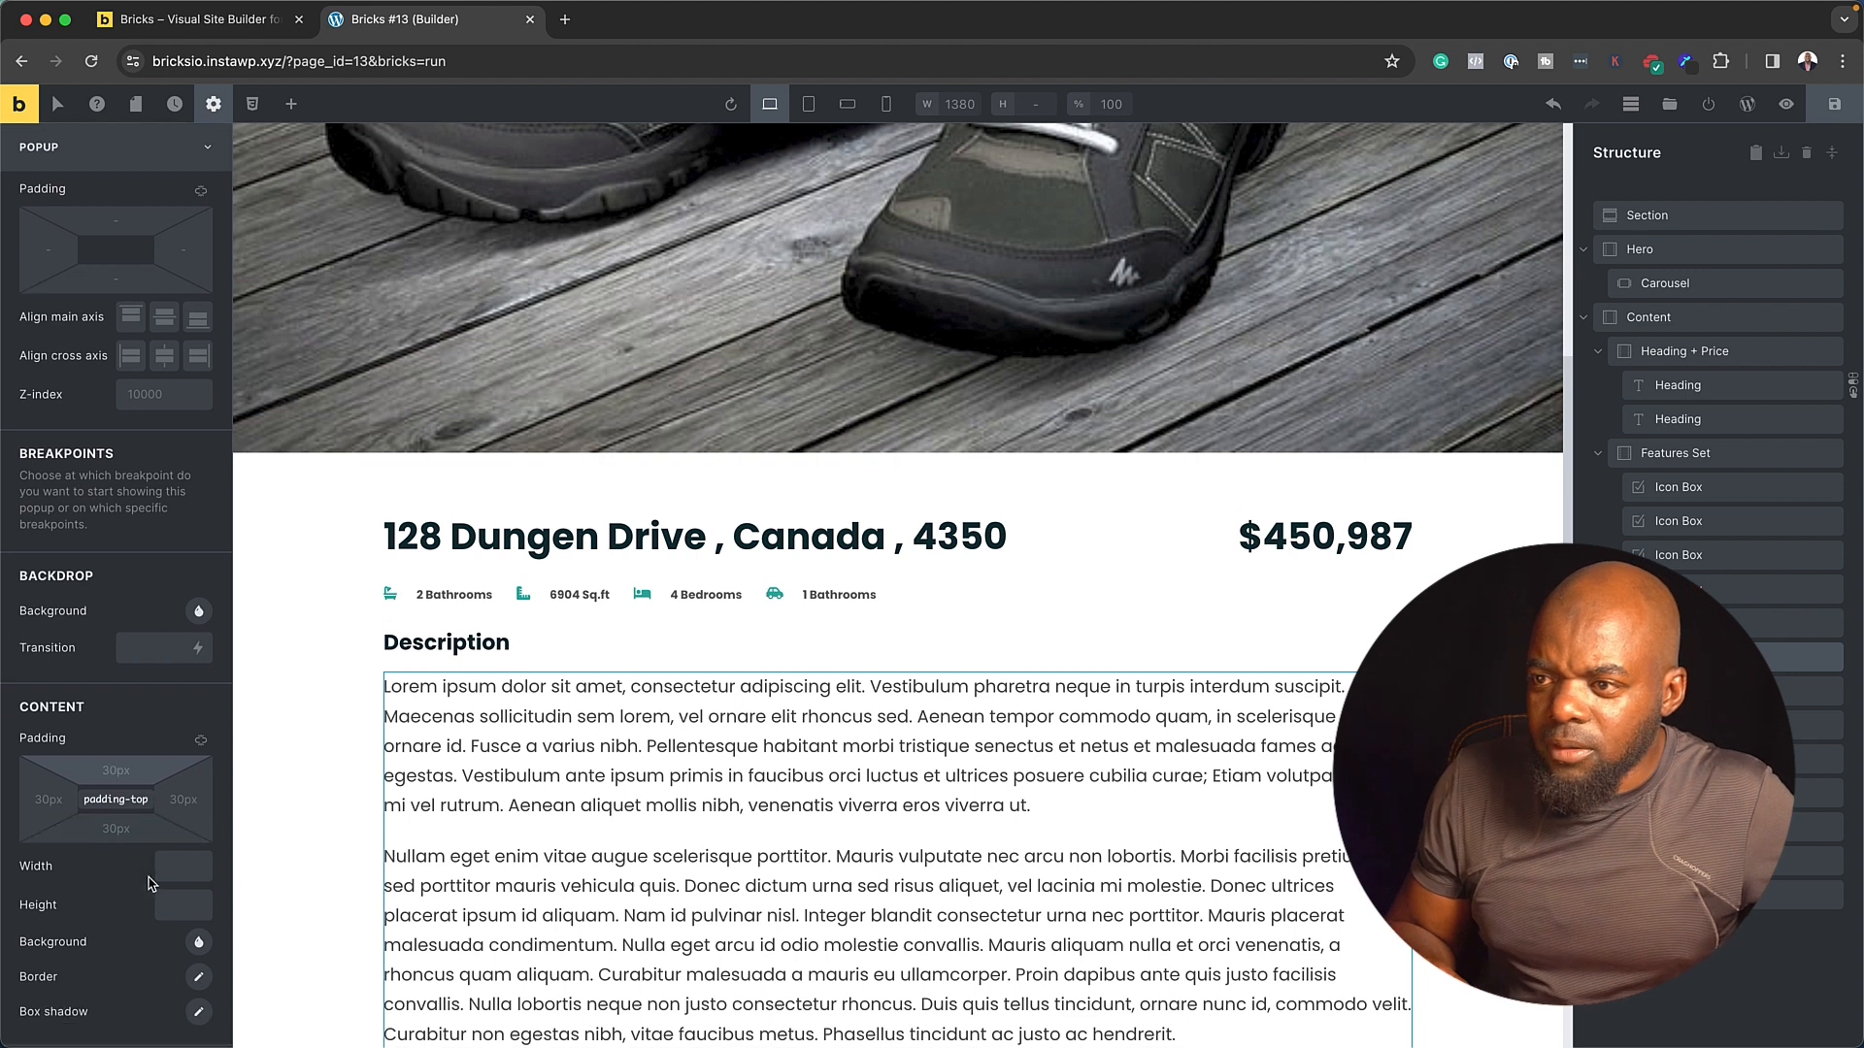
pyautogui.scroll(10, 151, 884)
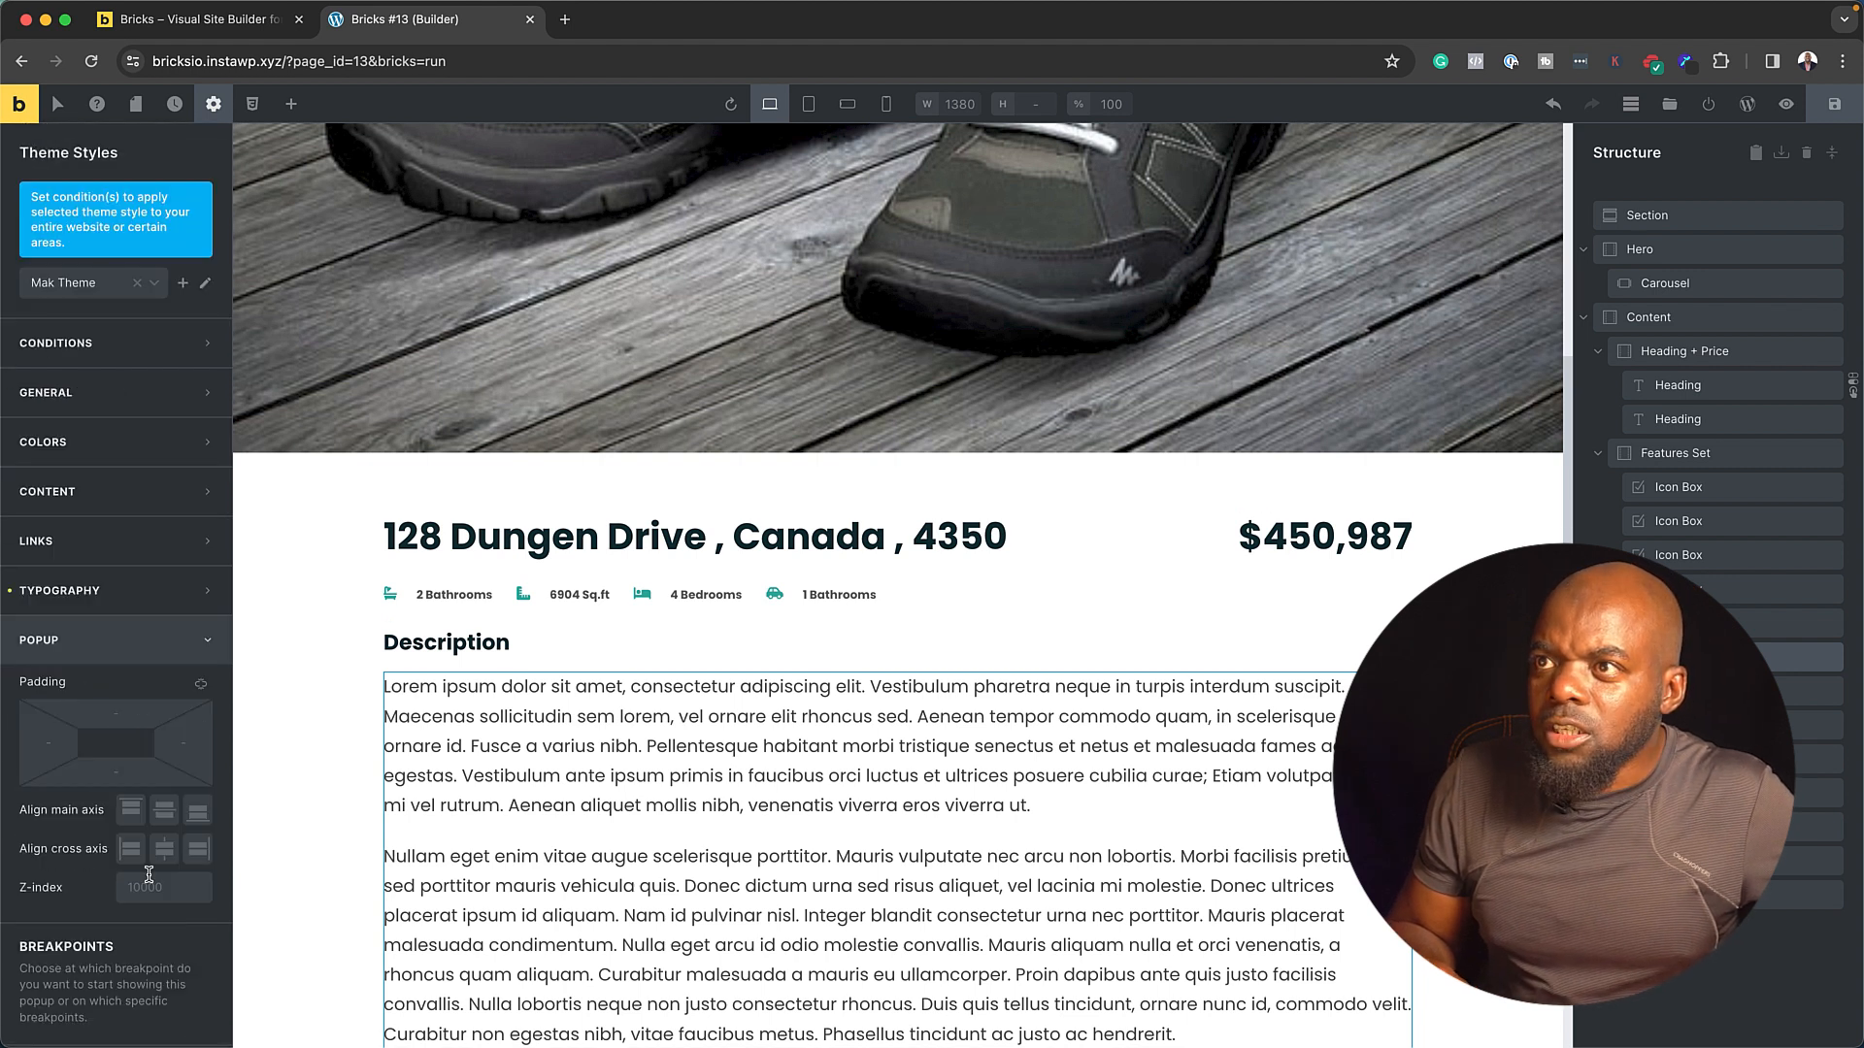
# - Set the theme style's primary color to the purple swatch #9c27b0
pyautogui.click(85, 593)
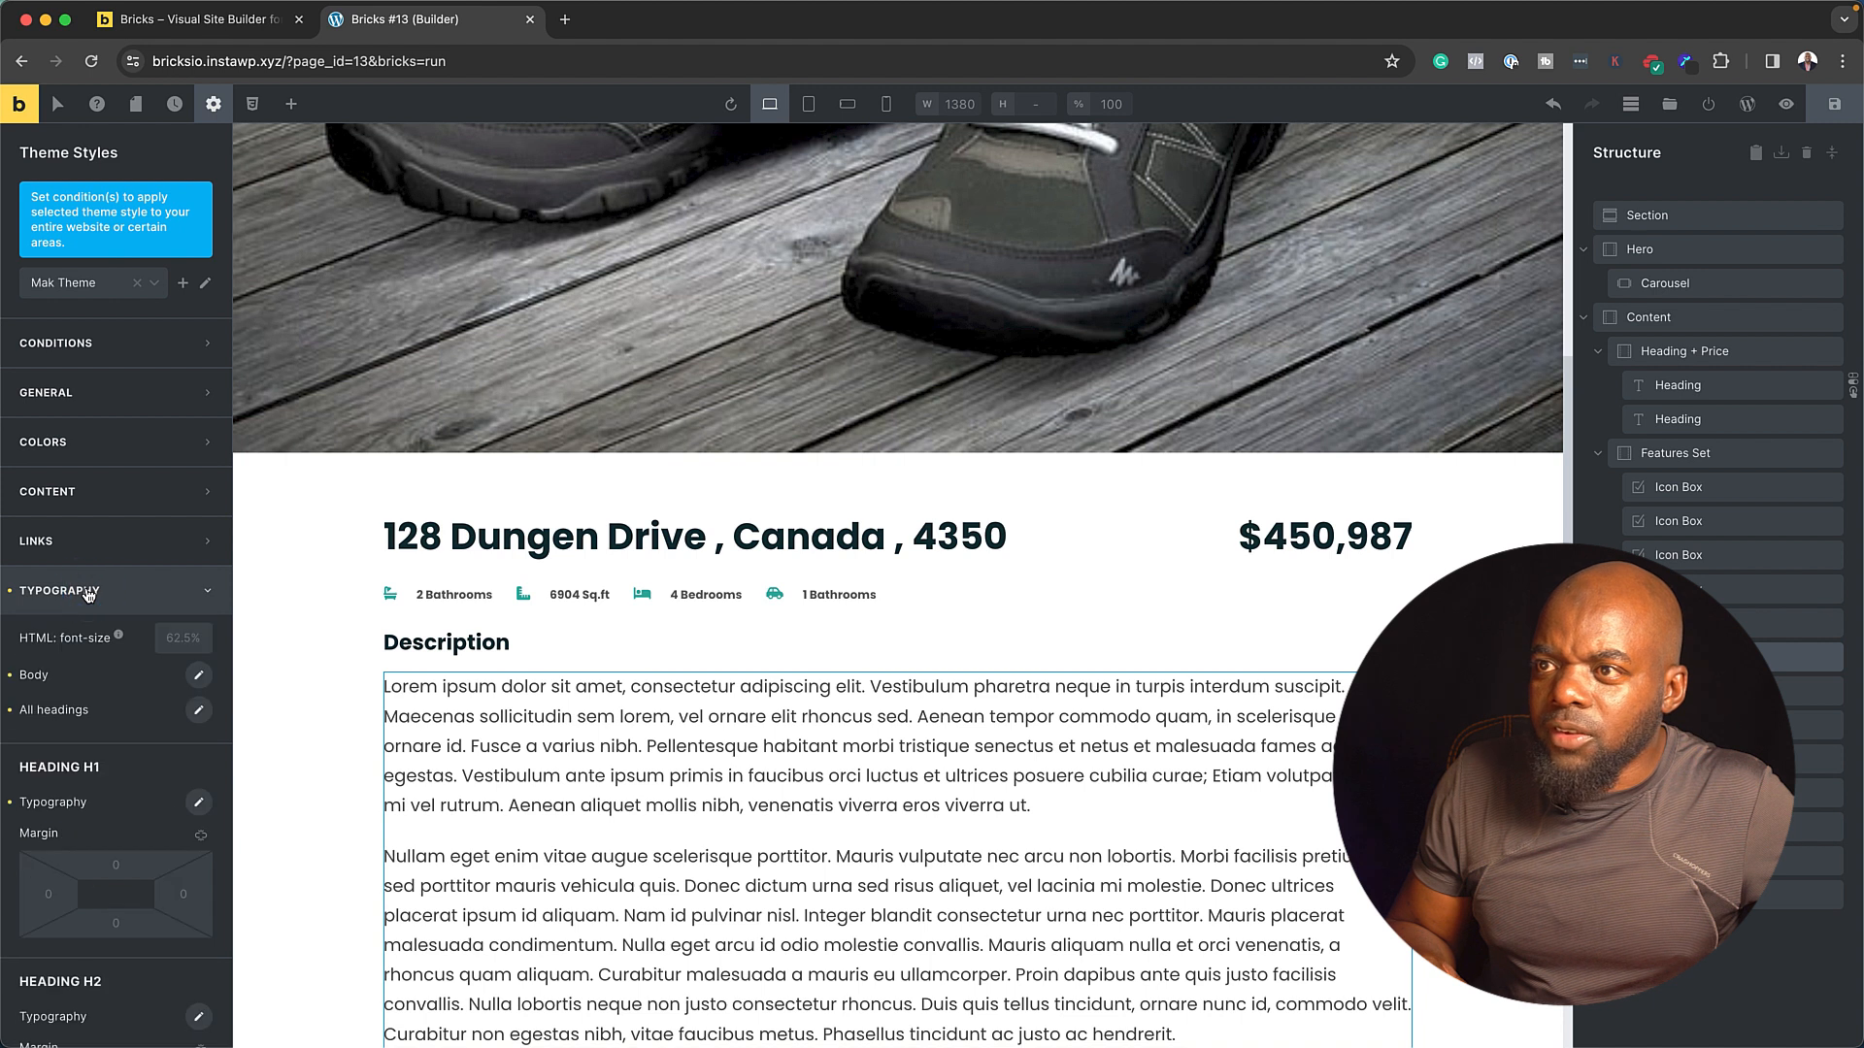
pyautogui.click(144, 490)
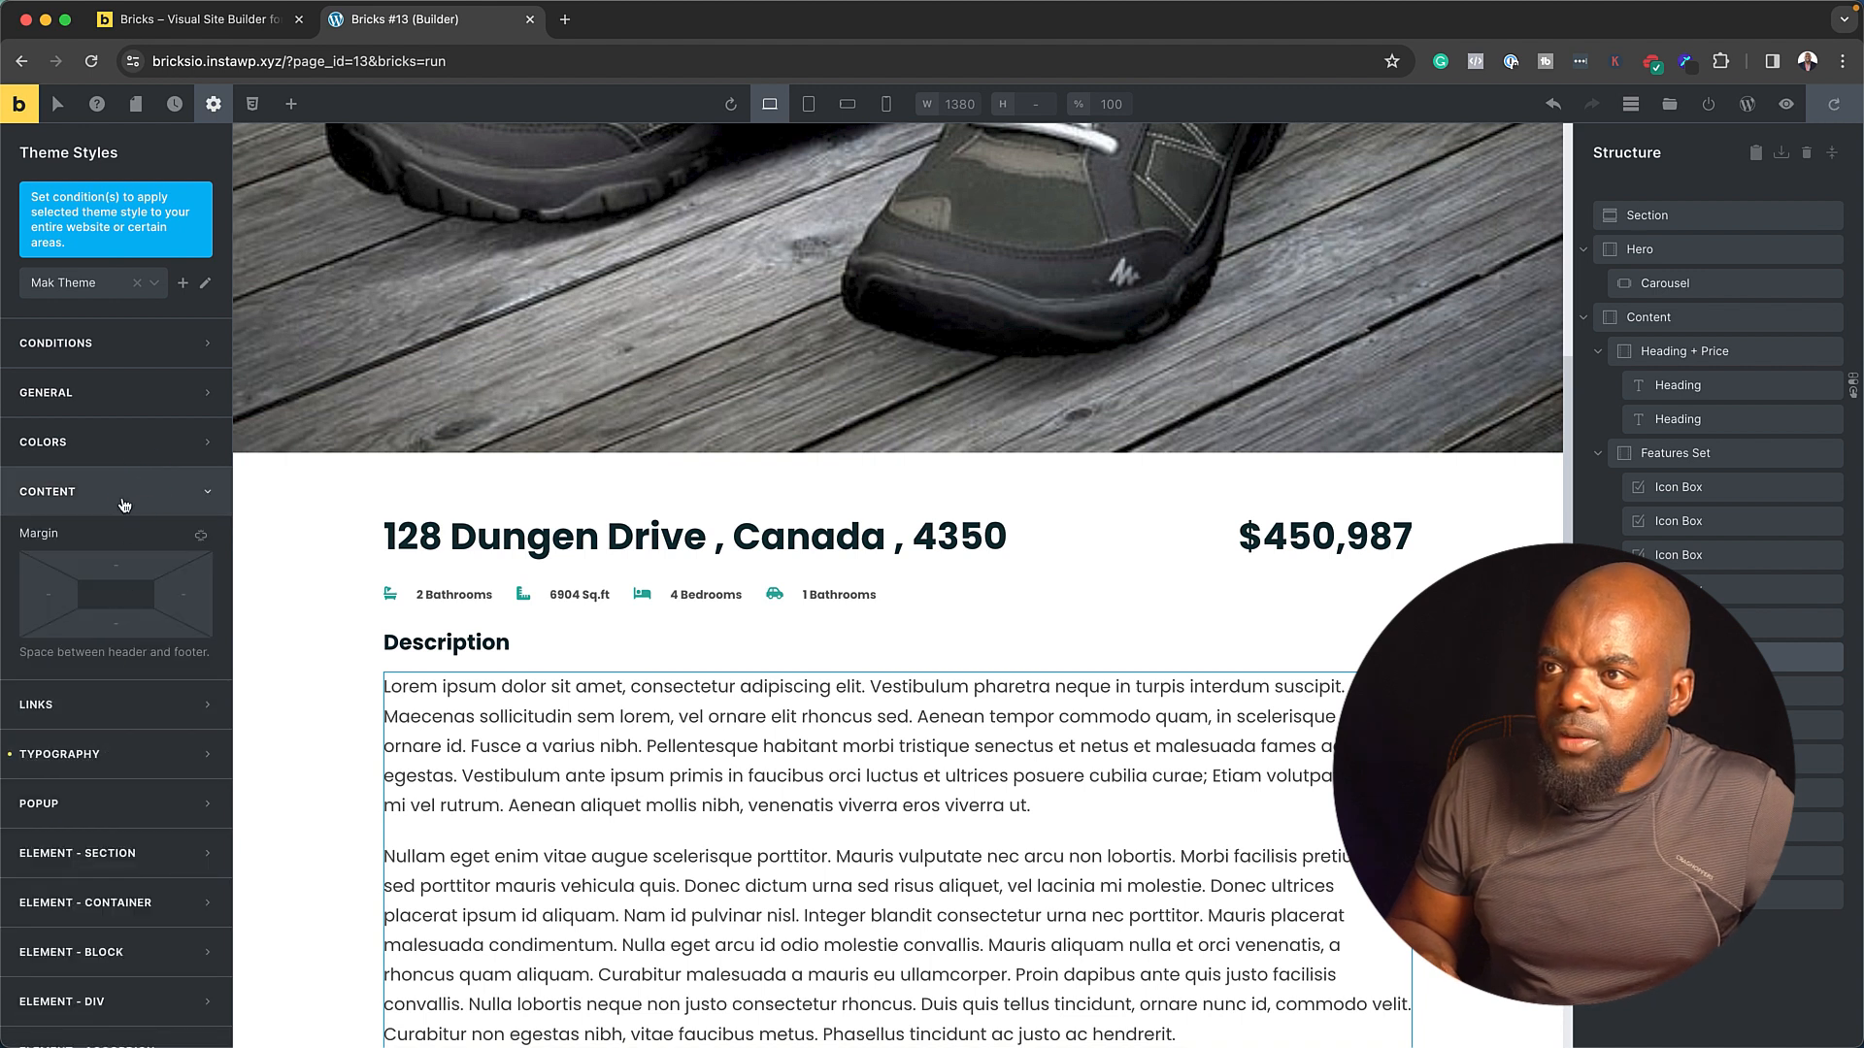
pyautogui.click(124, 493)
pyautogui.click(119, 440)
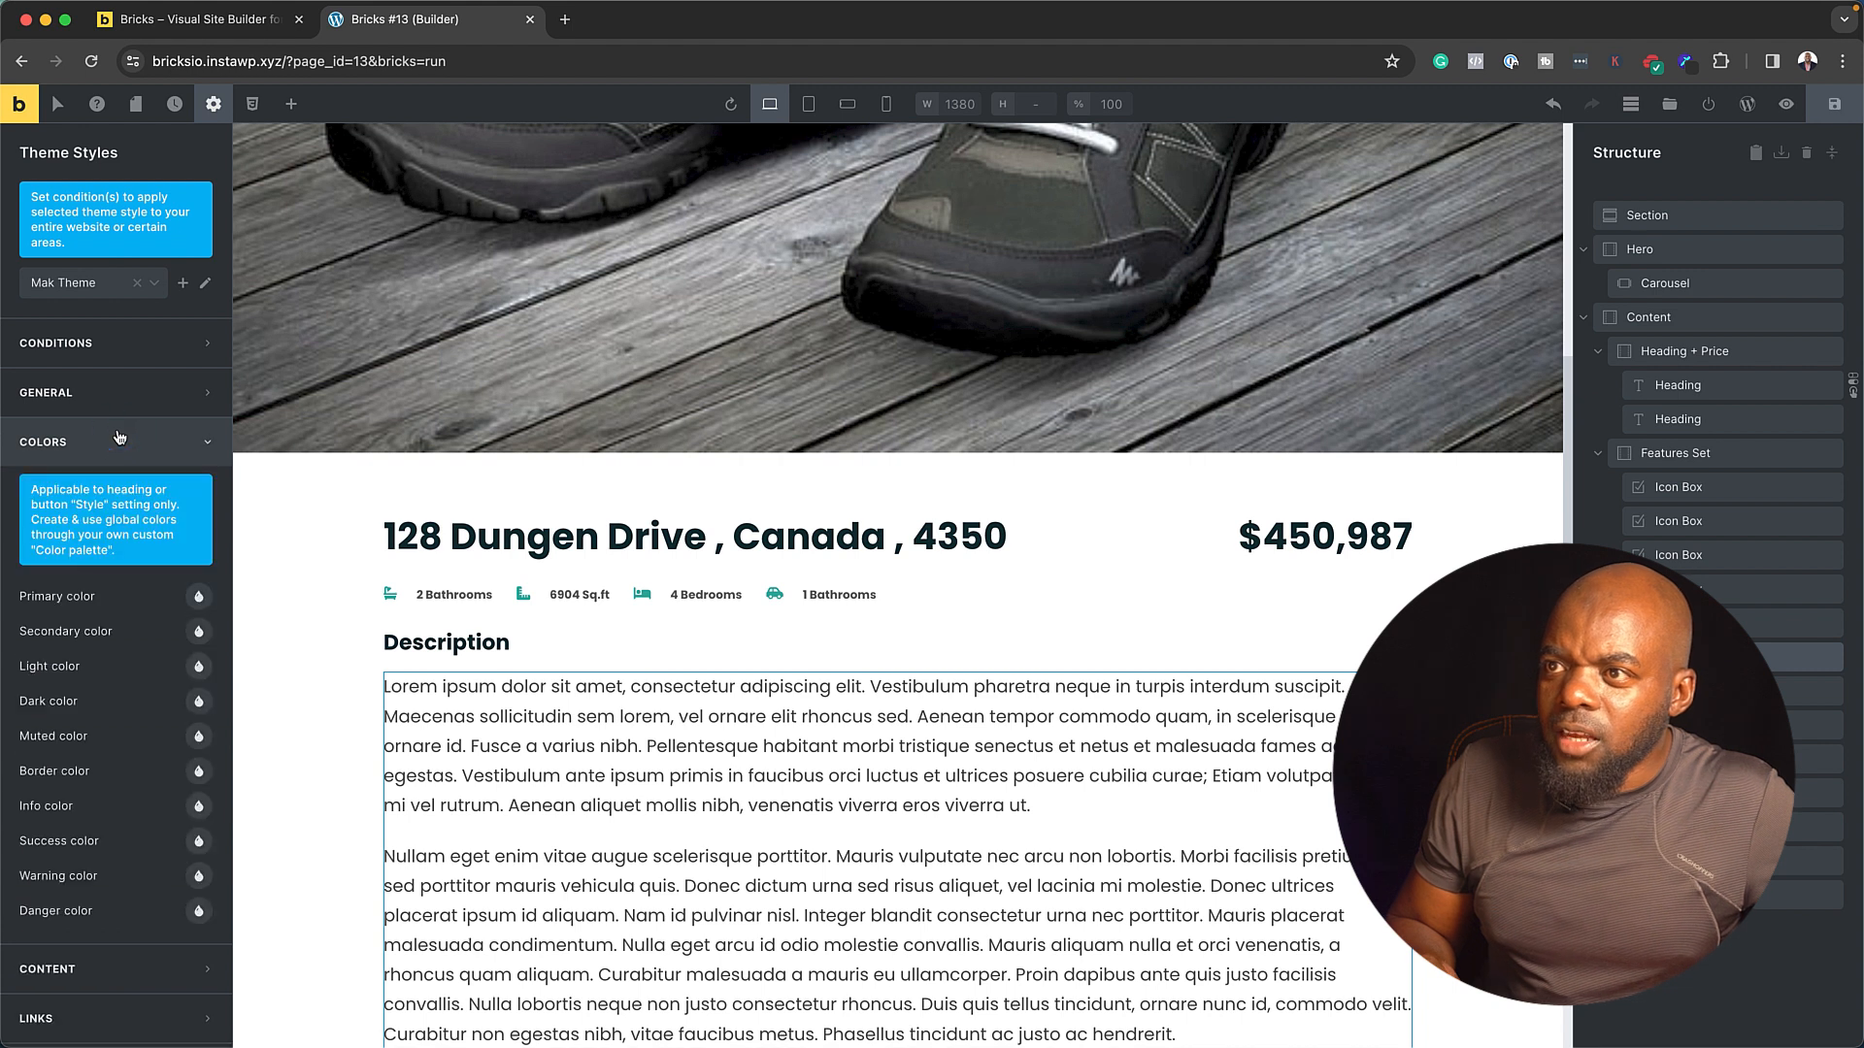
pyautogui.click(199, 599)
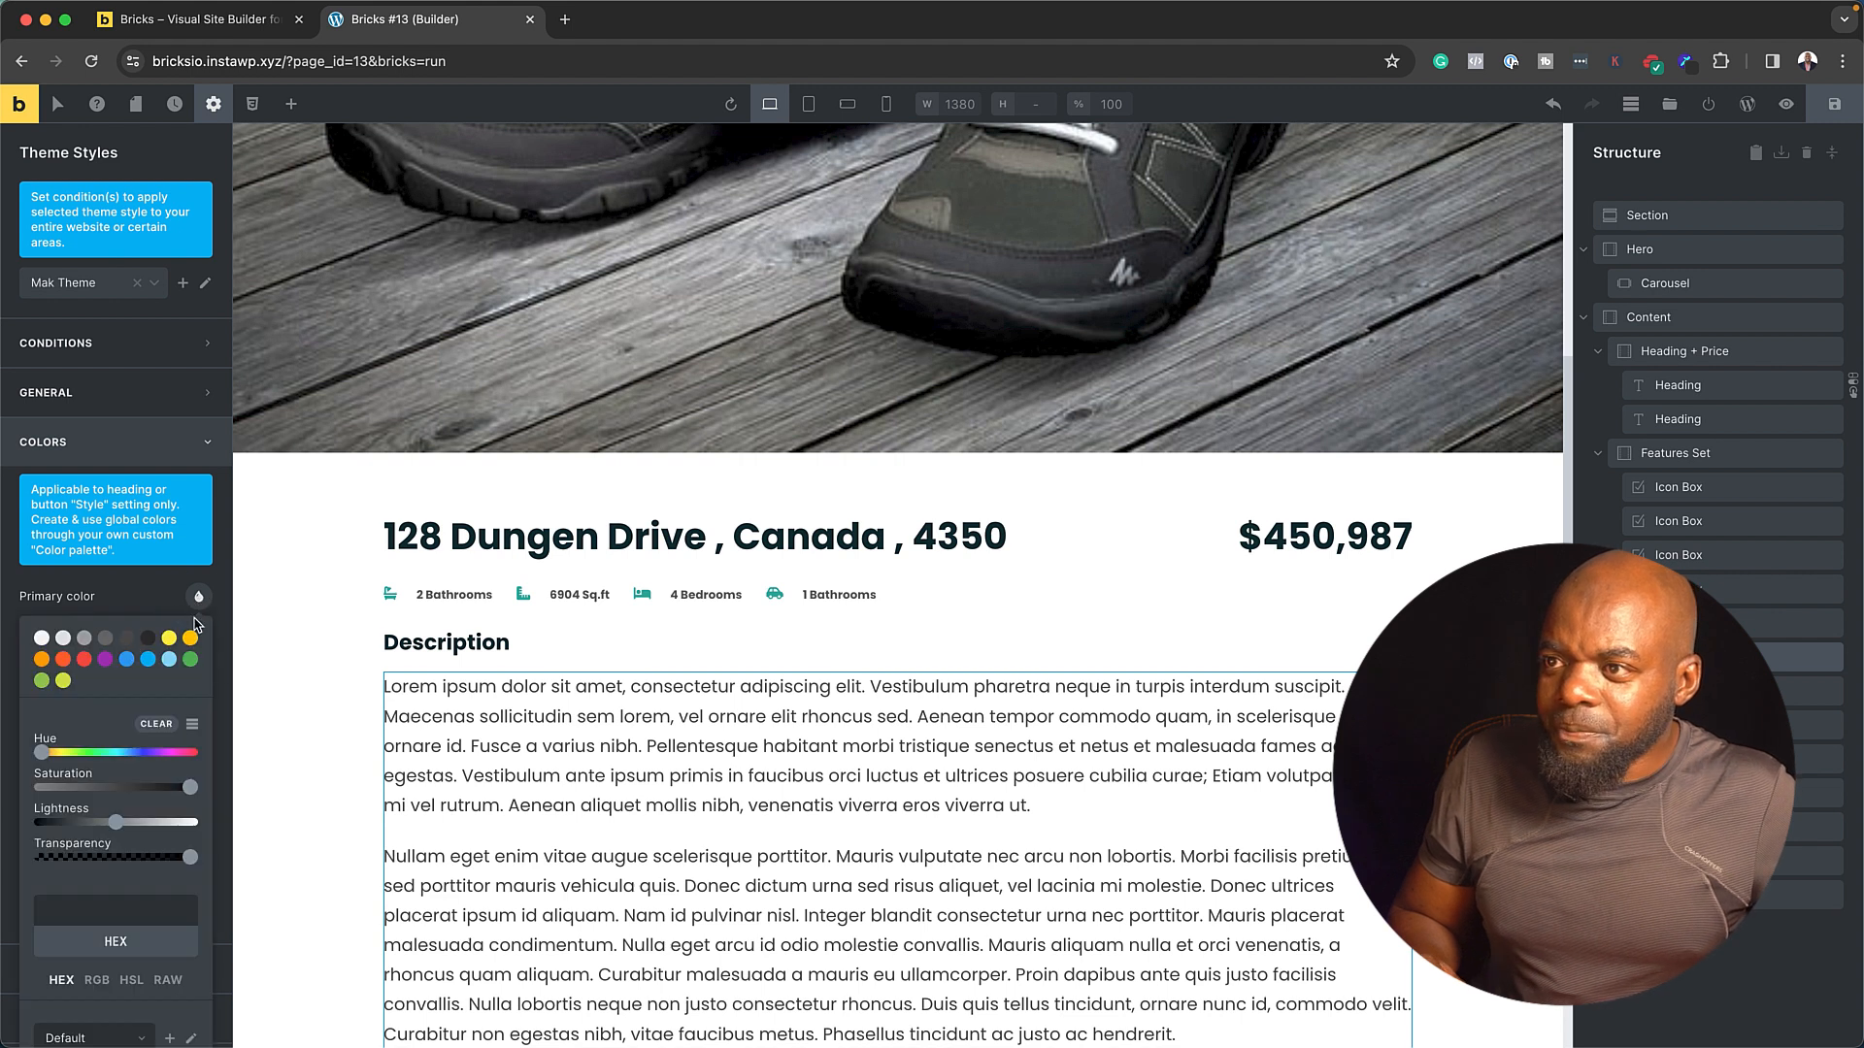
pyautogui.click(105, 659)
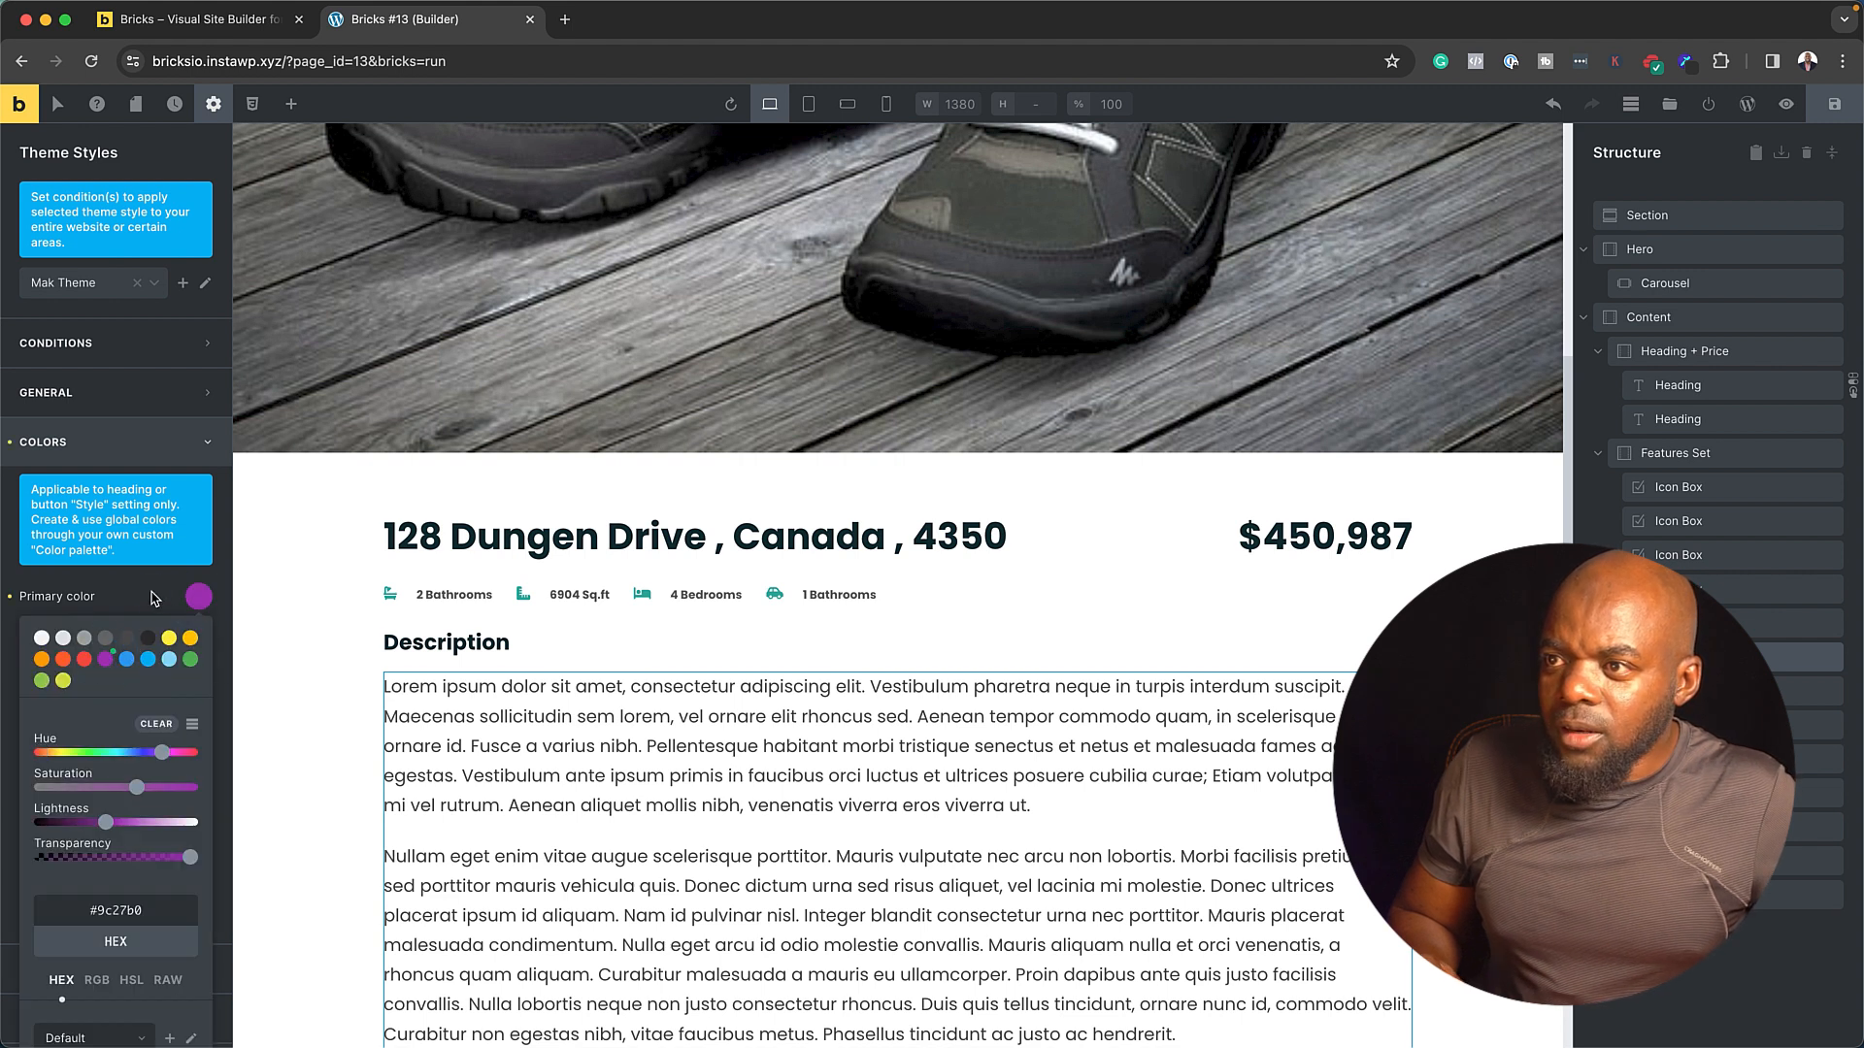
pyautogui.click(152, 598)
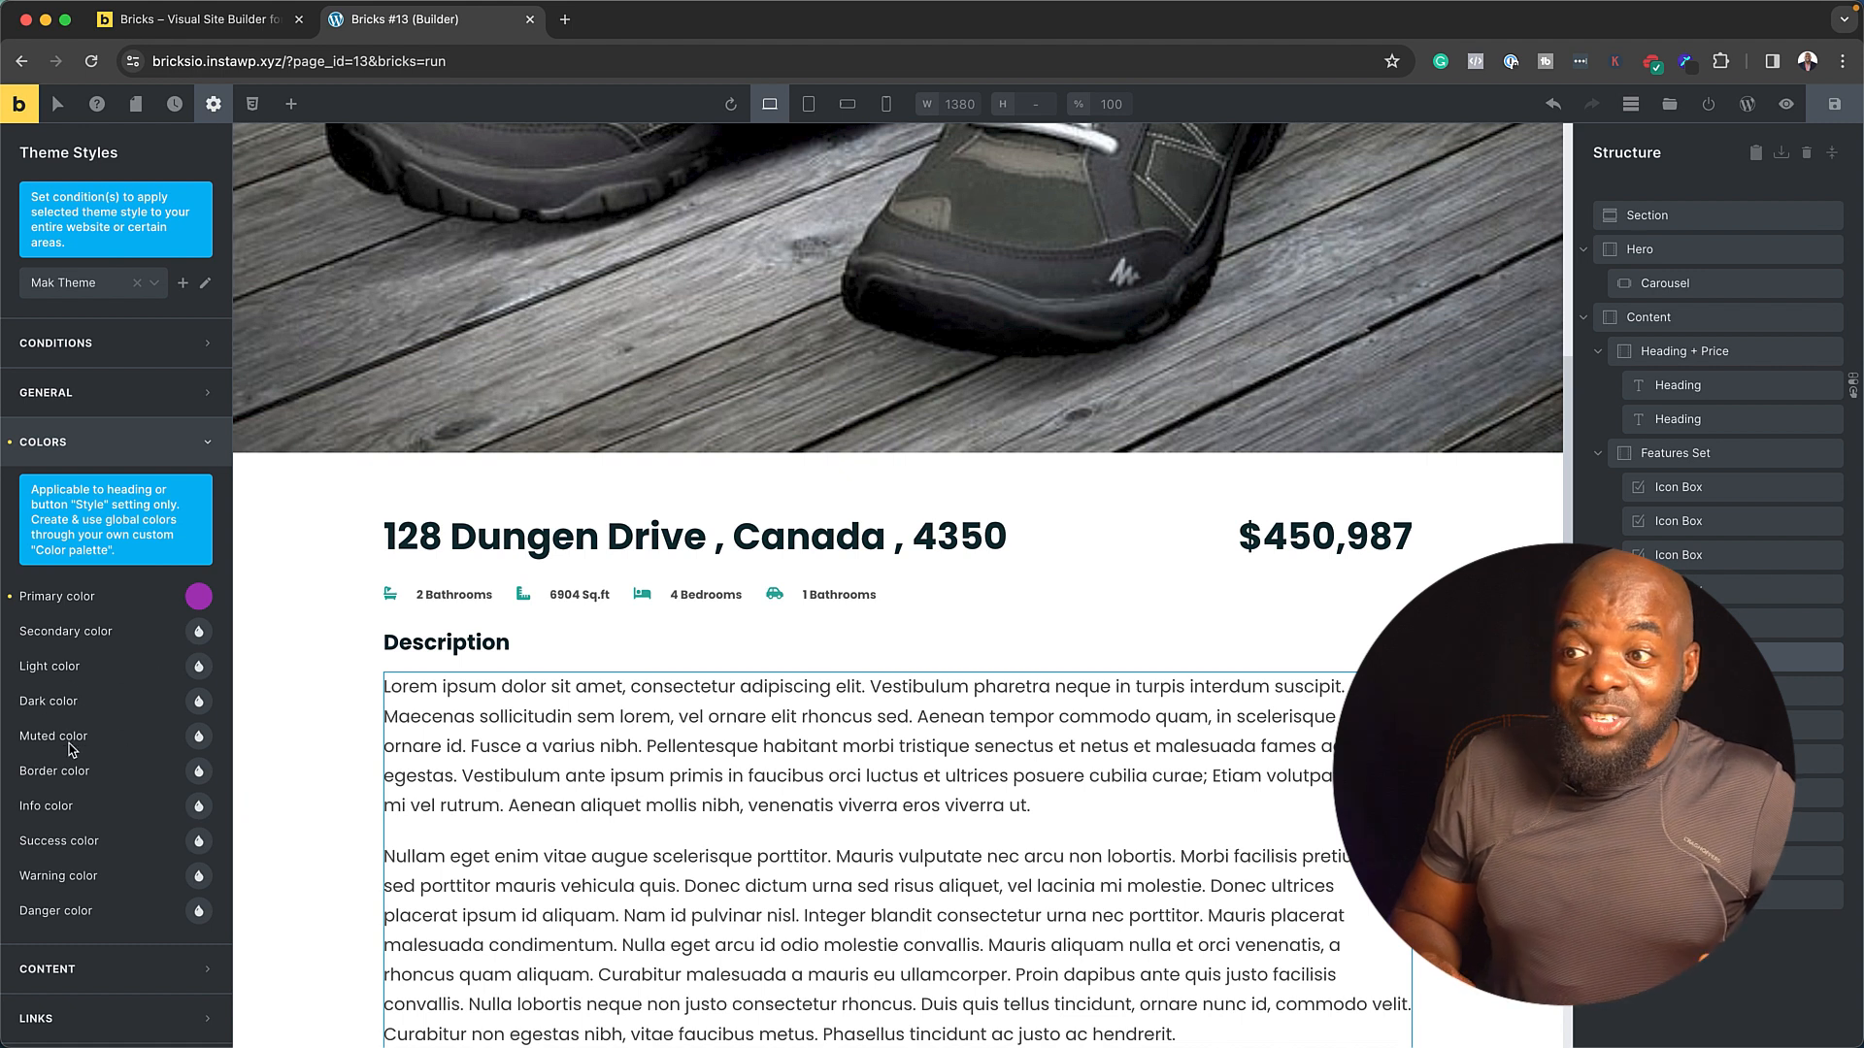
# - Set the theme style's secondary color to the red #f44336 and its light color to #e0e0e0
pyautogui.click(199, 632)
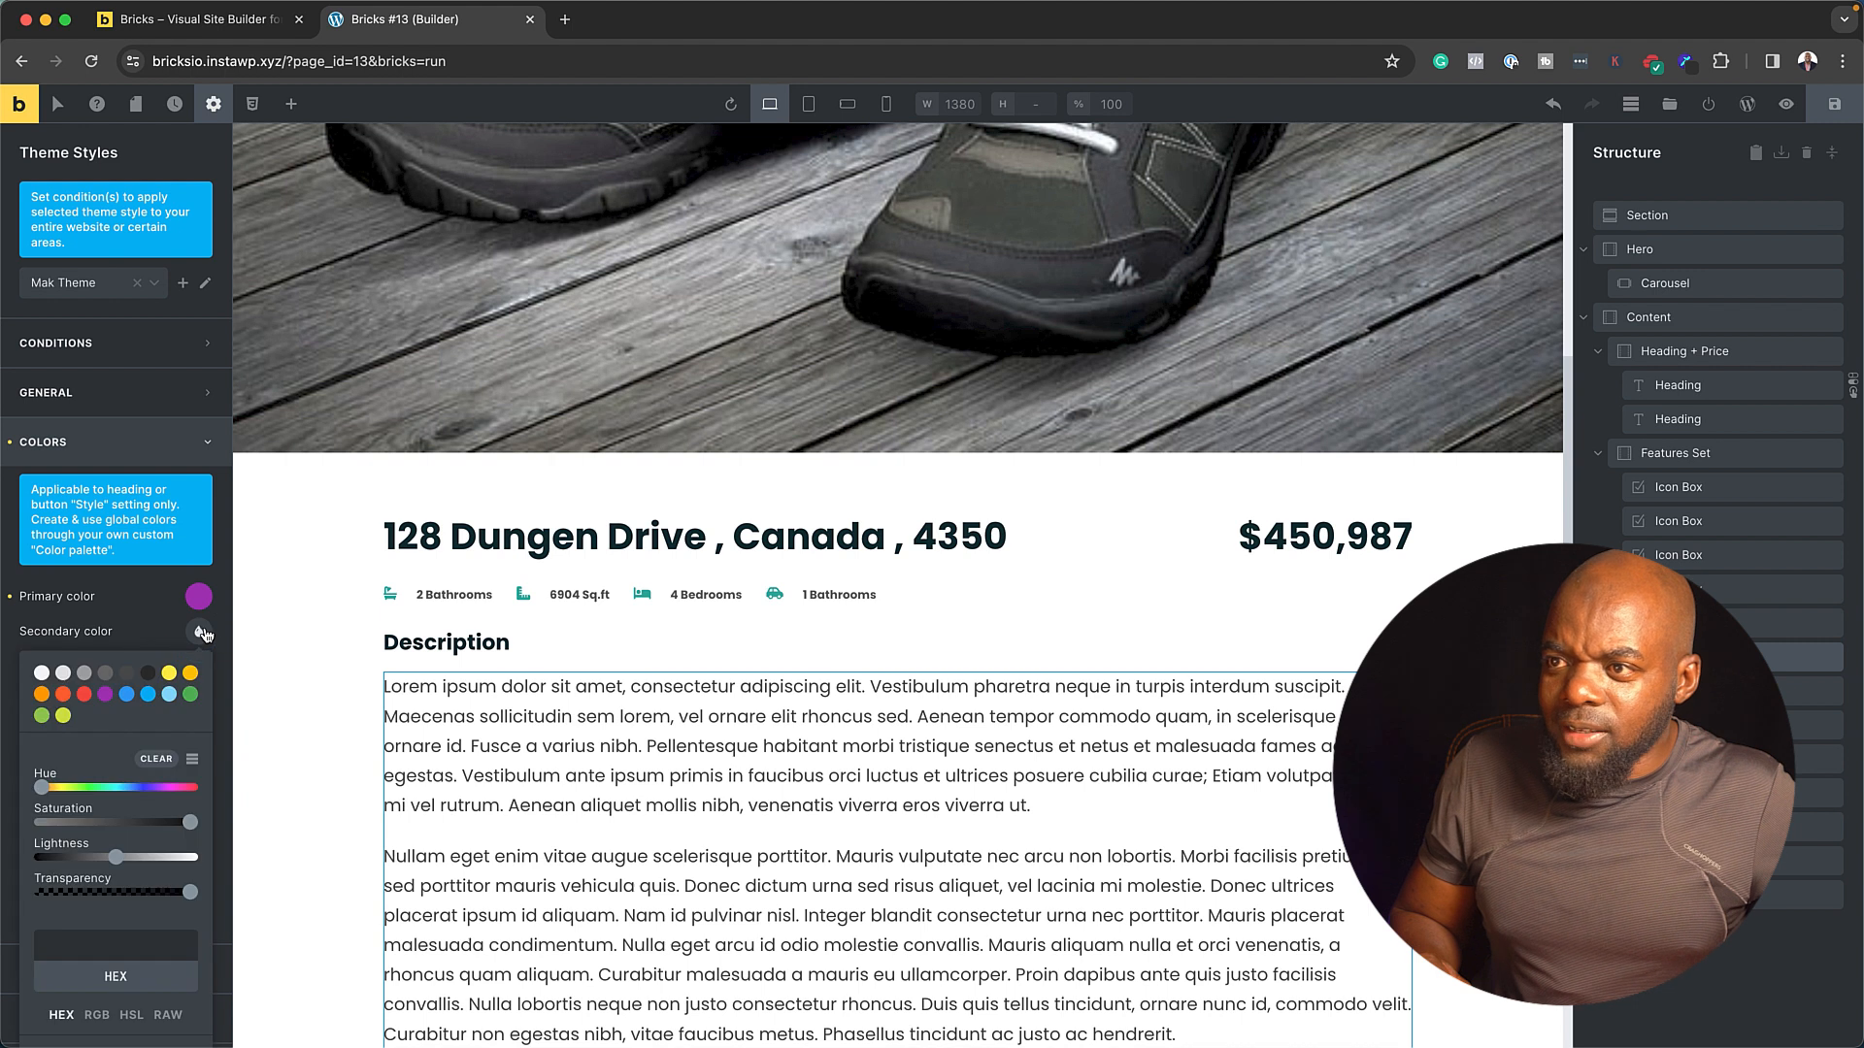
pyautogui.click(86, 695)
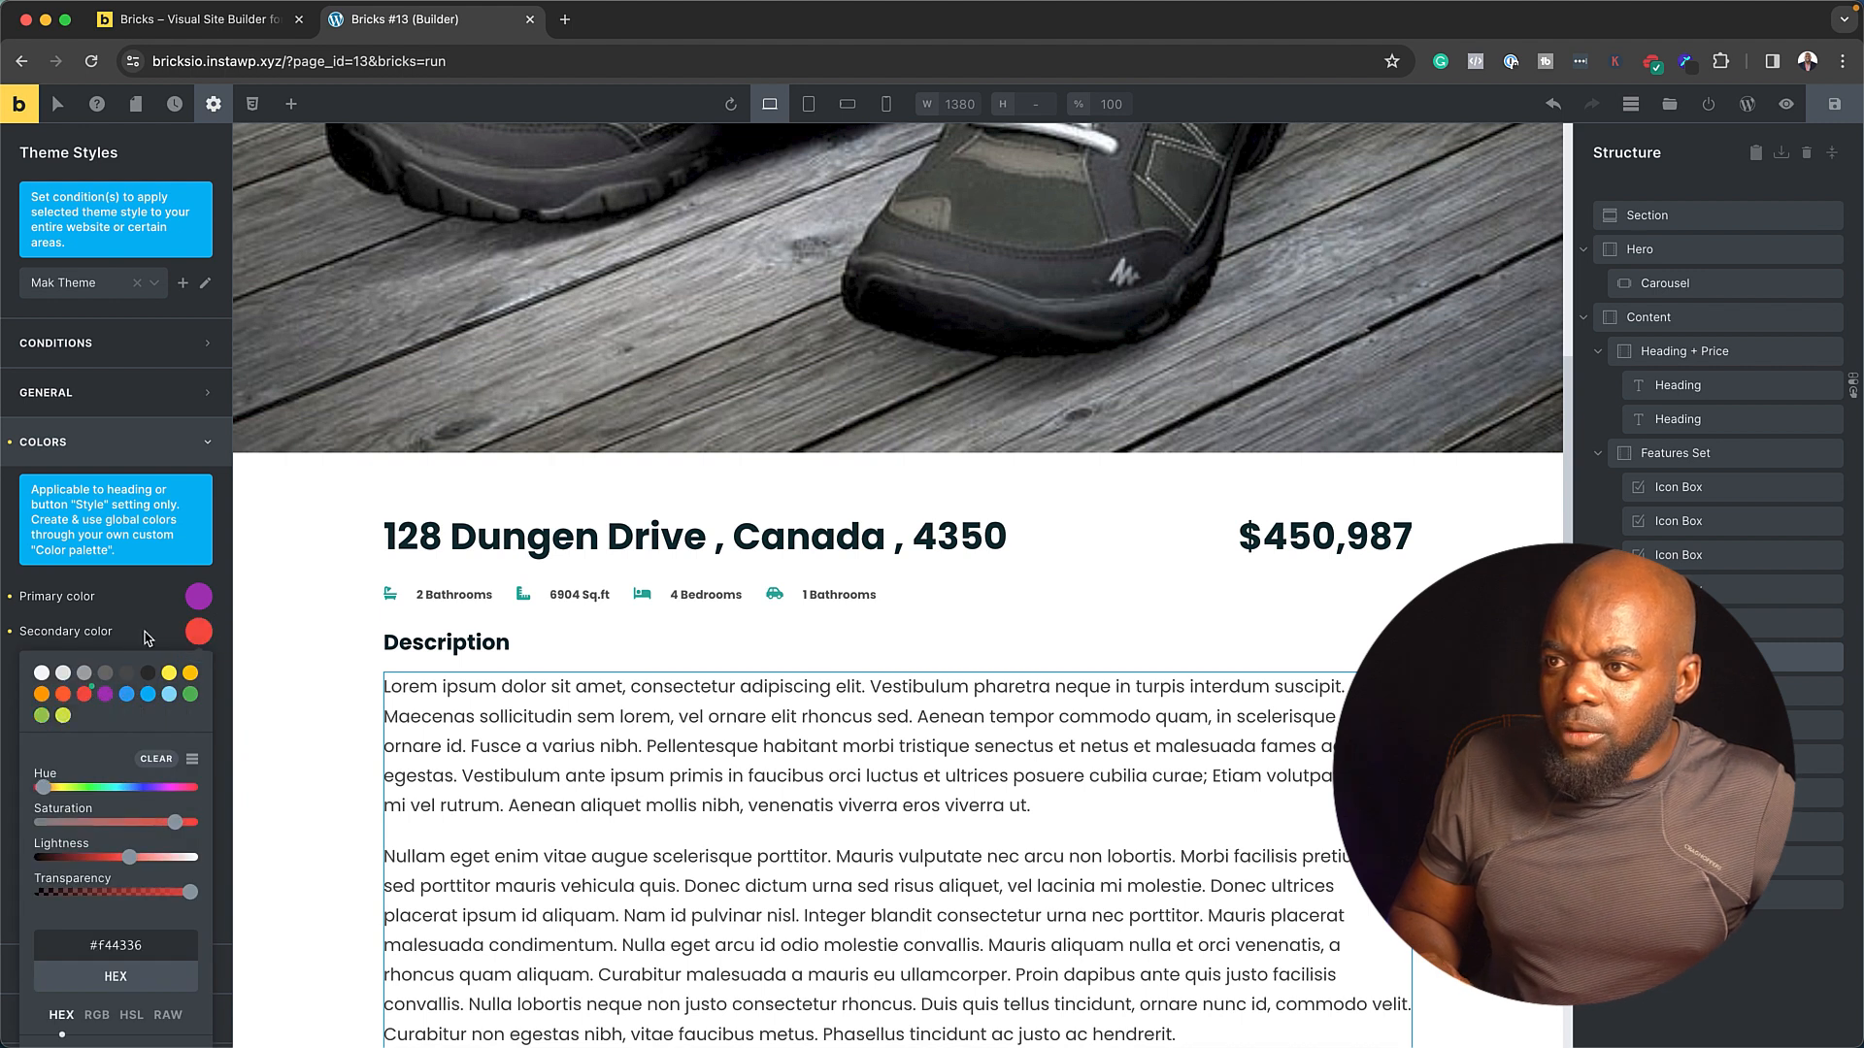
pyautogui.click(150, 637)
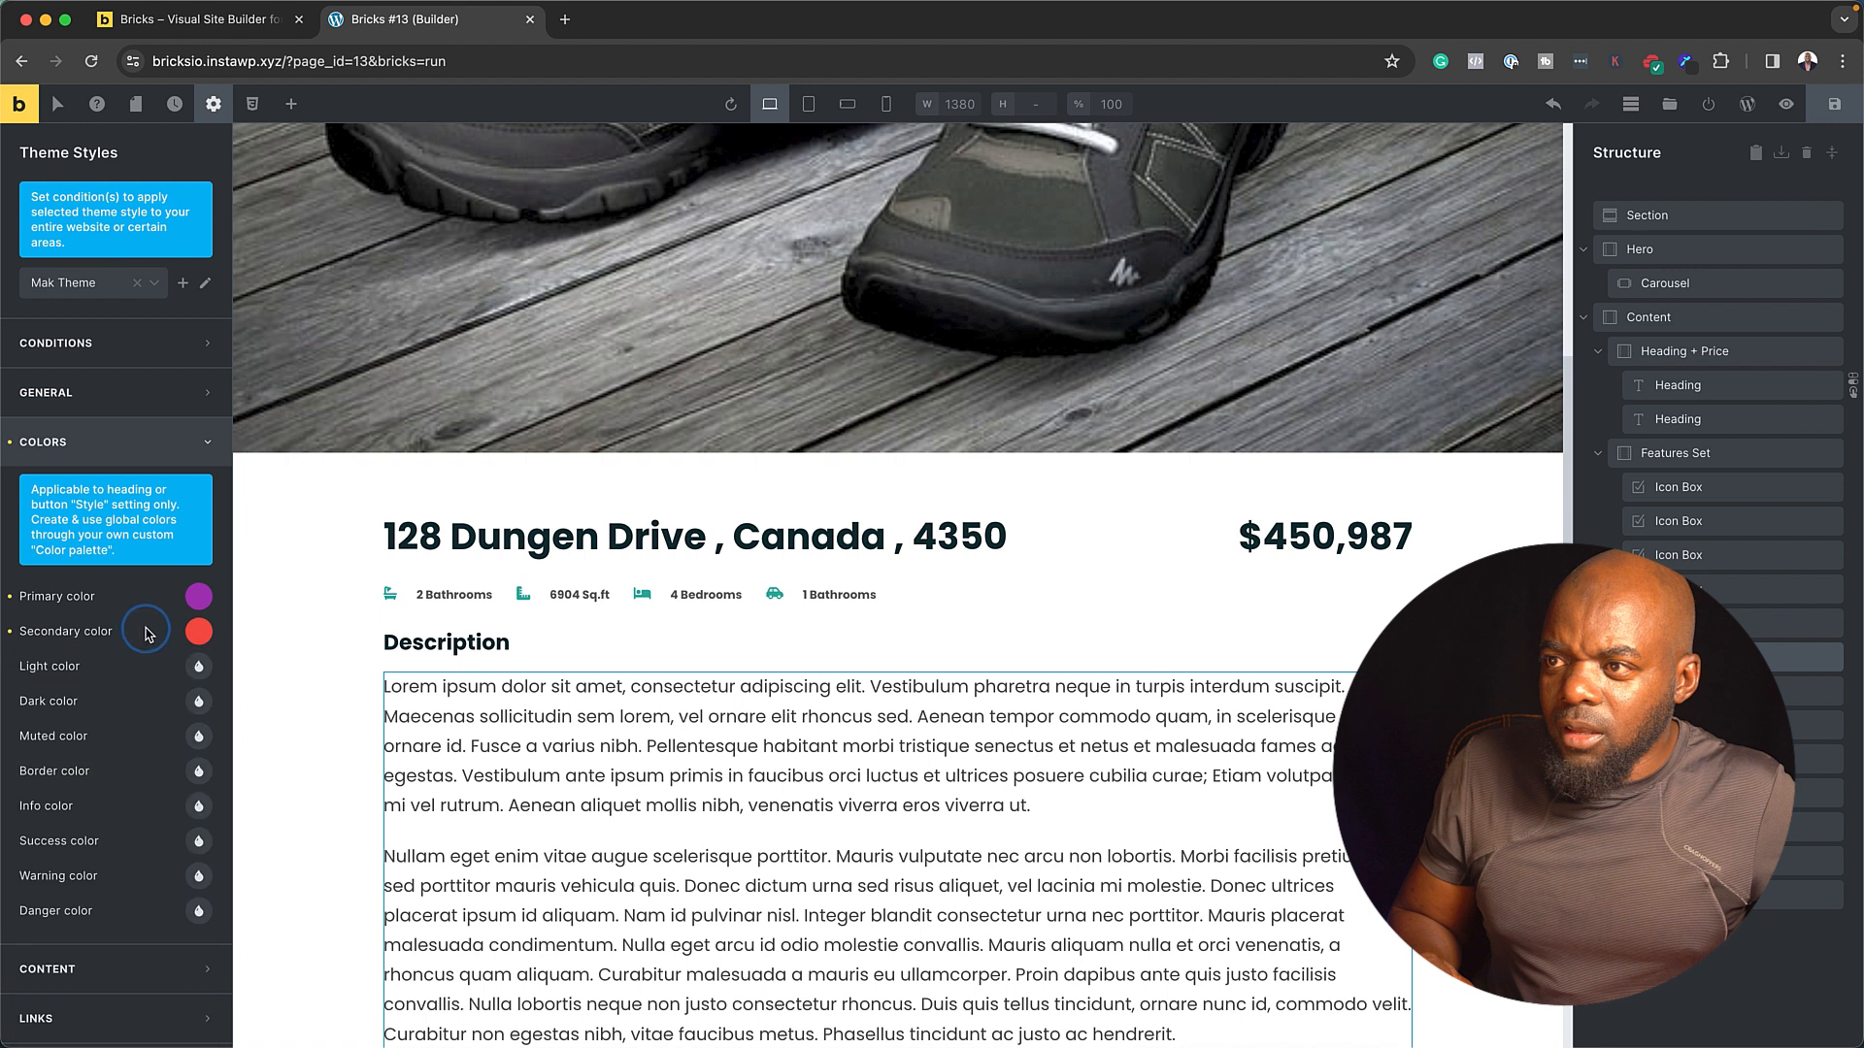
pyautogui.click(199, 668)
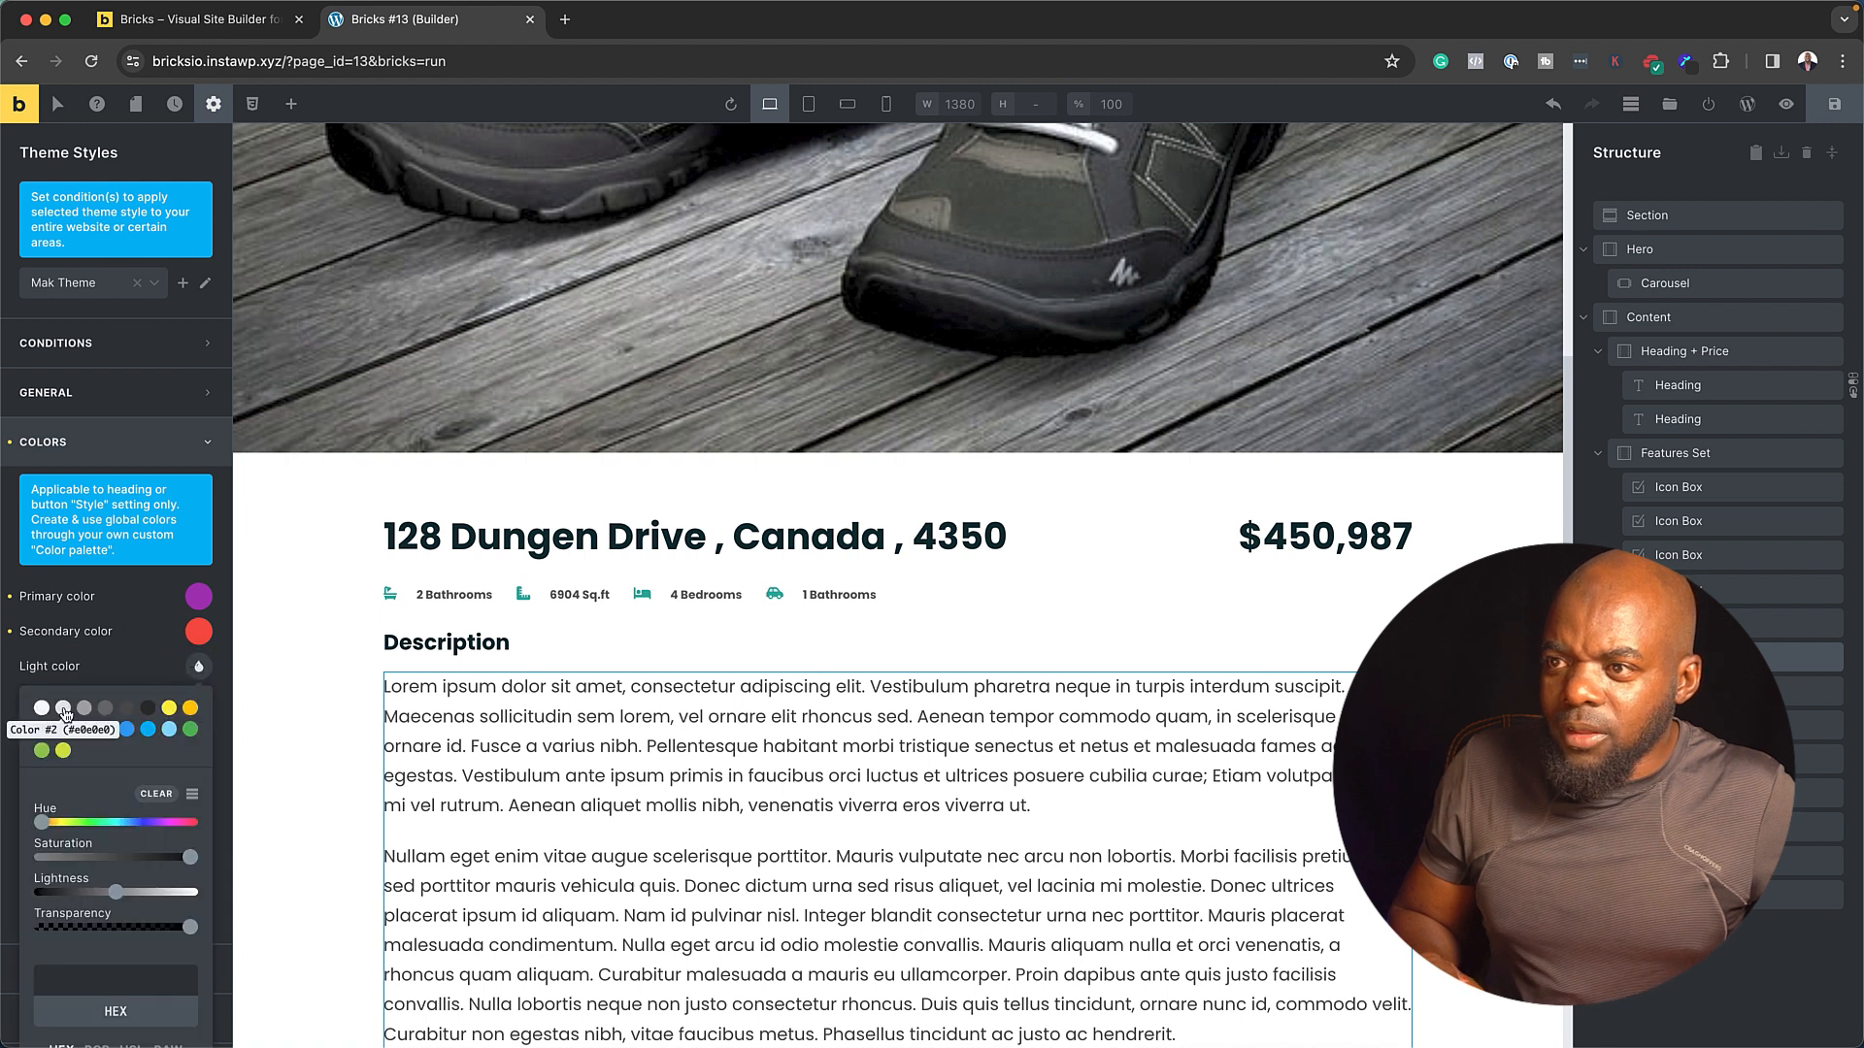
pyautogui.click(63, 708)
pyautogui.click(161, 676)
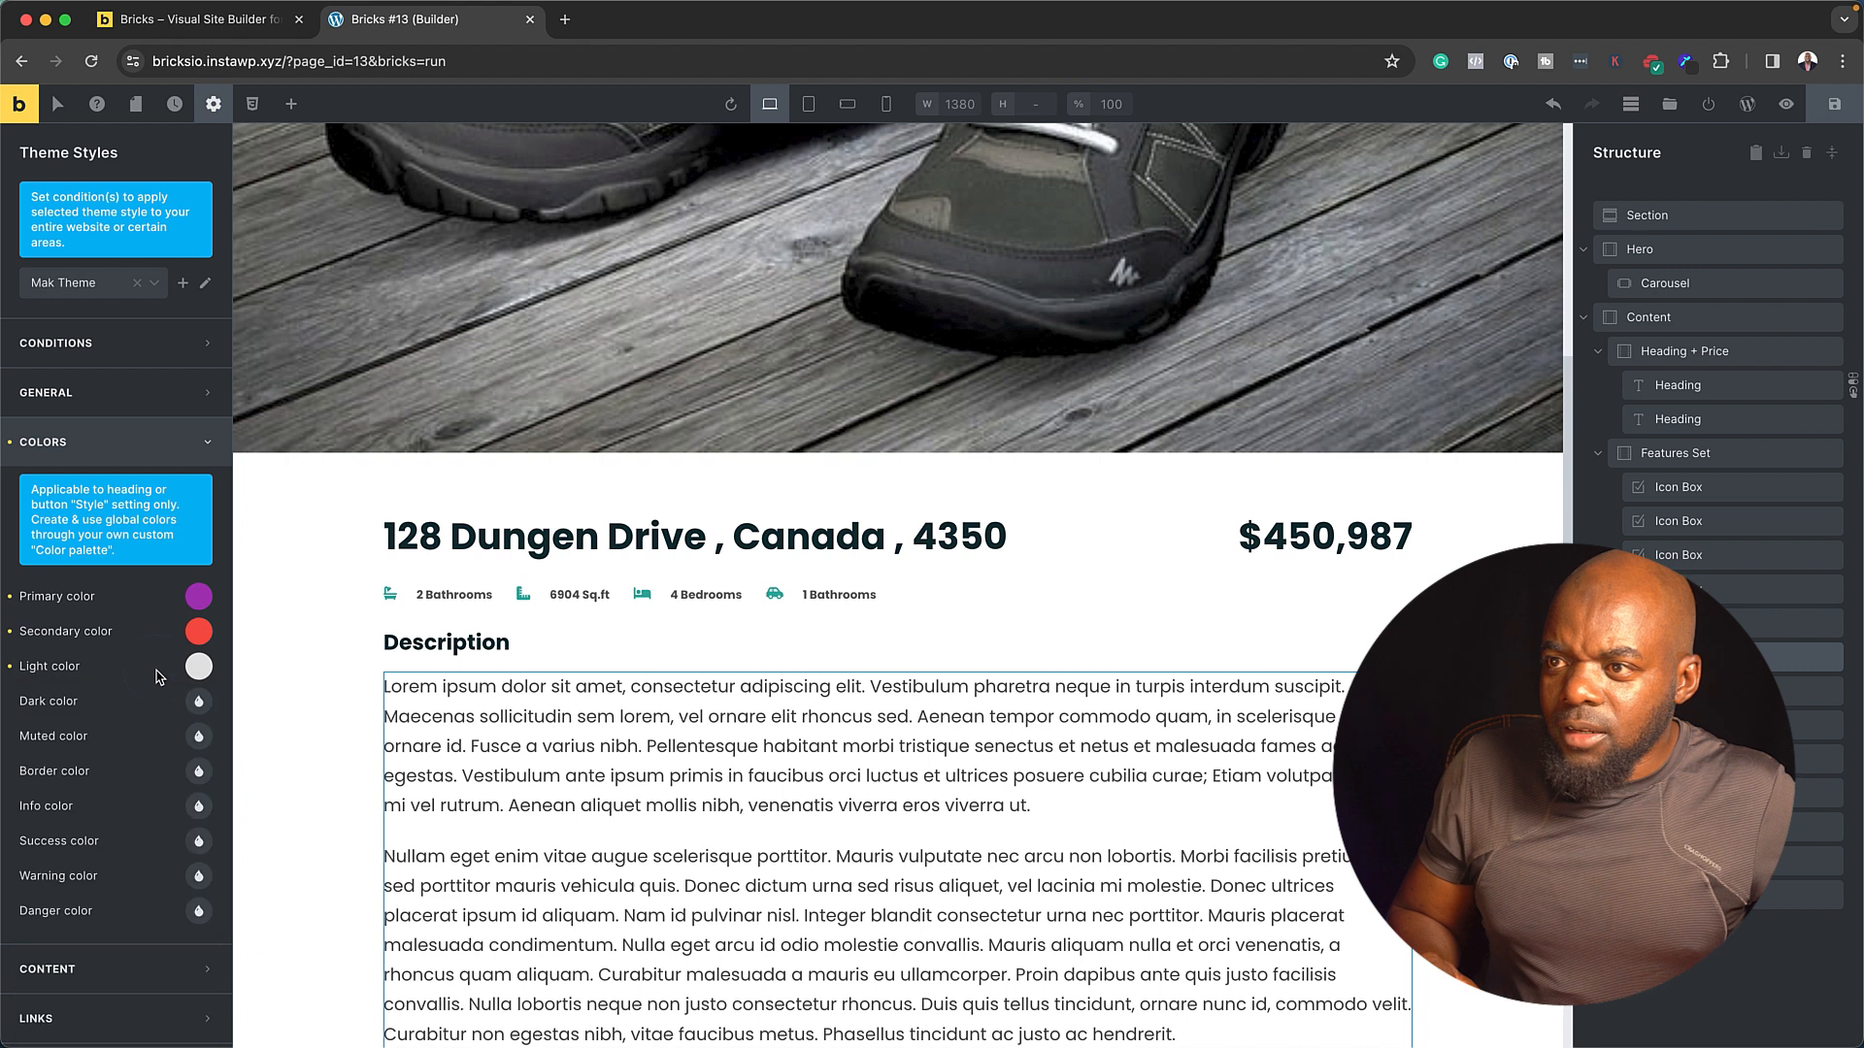
# - Set the theme style's dark color to the near-black swatch just before yellow and its muted color to #9e9e9e
pyautogui.click(199, 702)
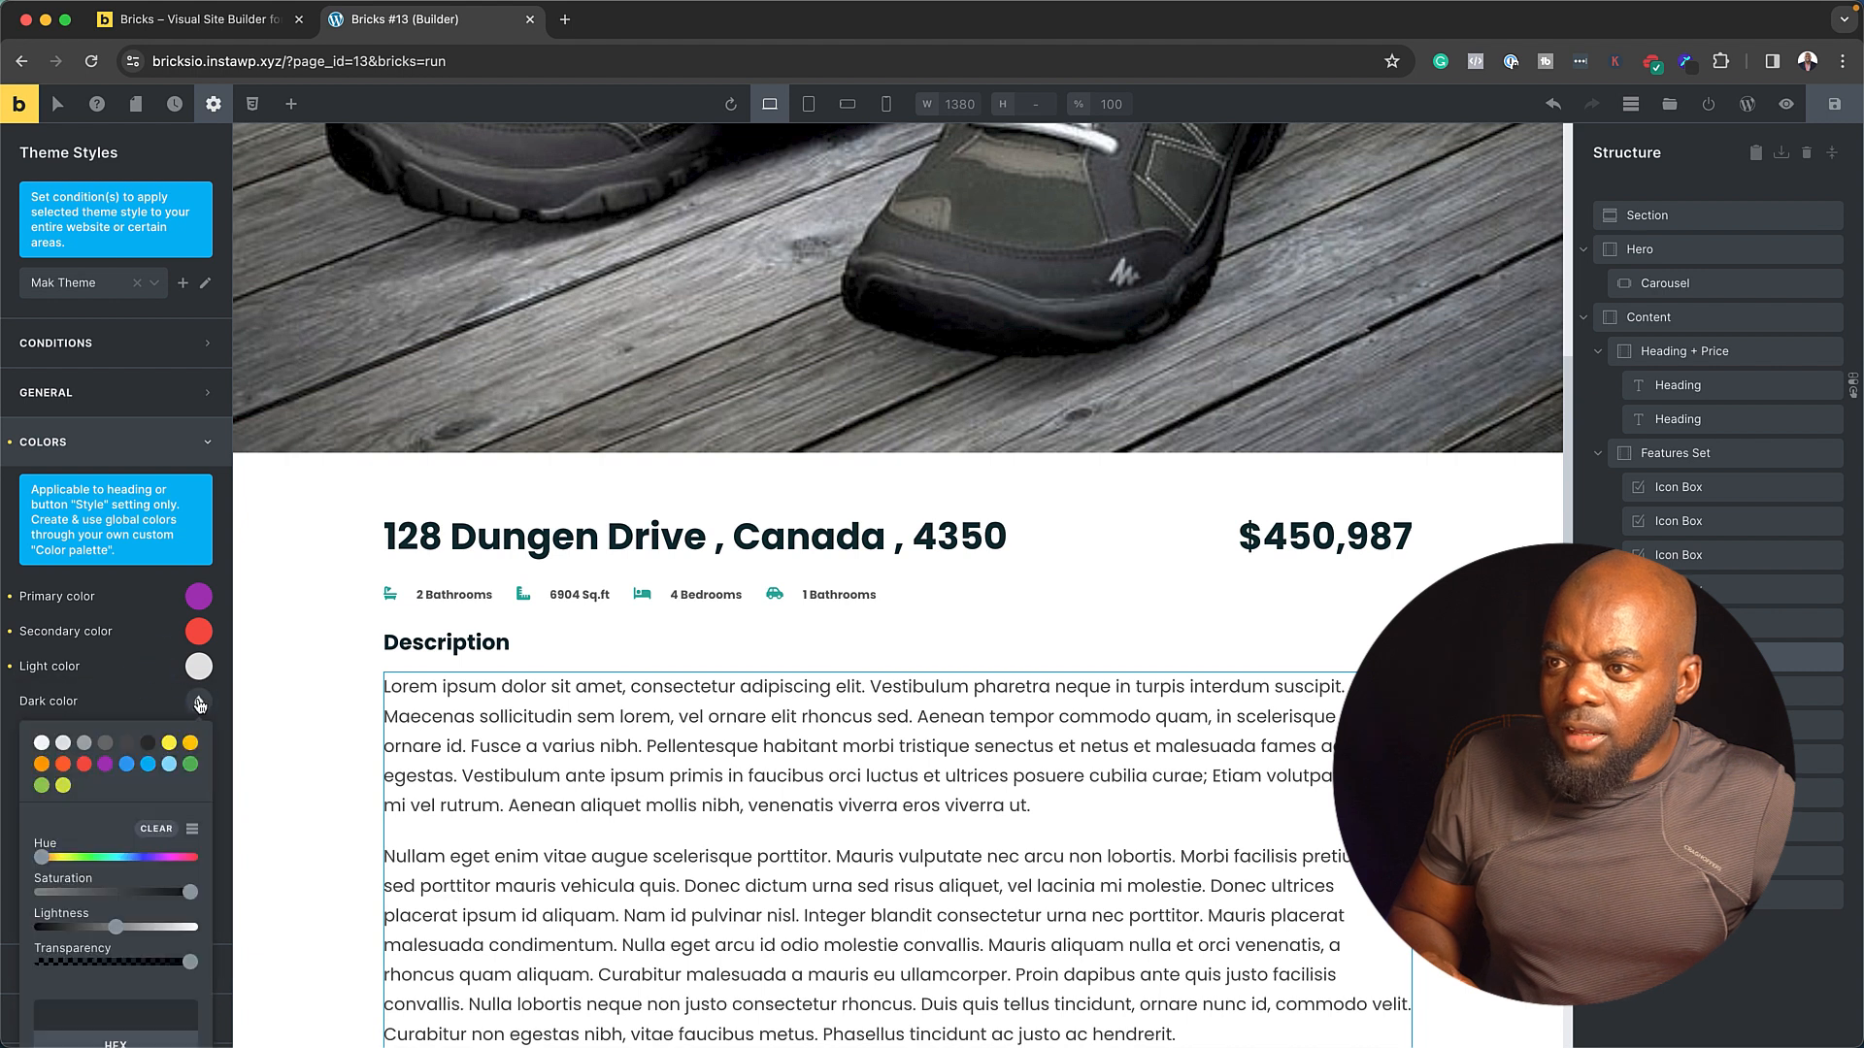
pyautogui.click(148, 743)
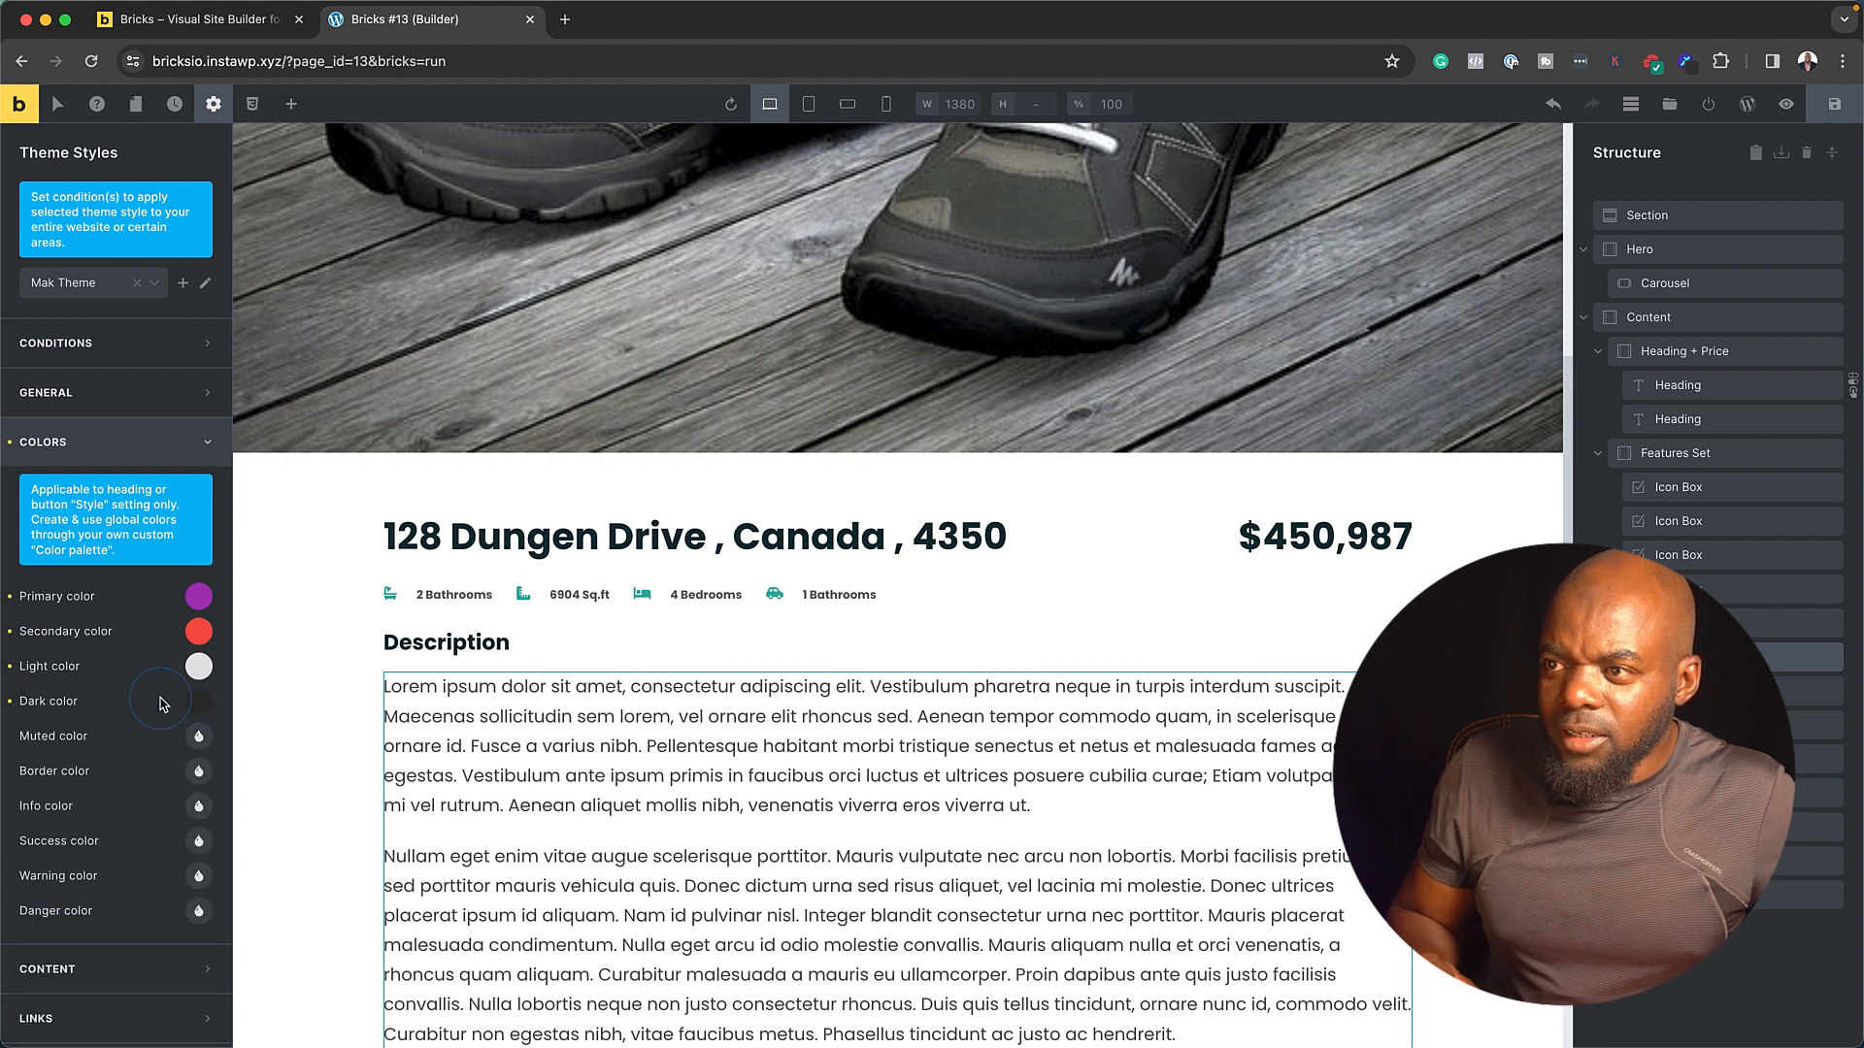
pyautogui.click(159, 699)
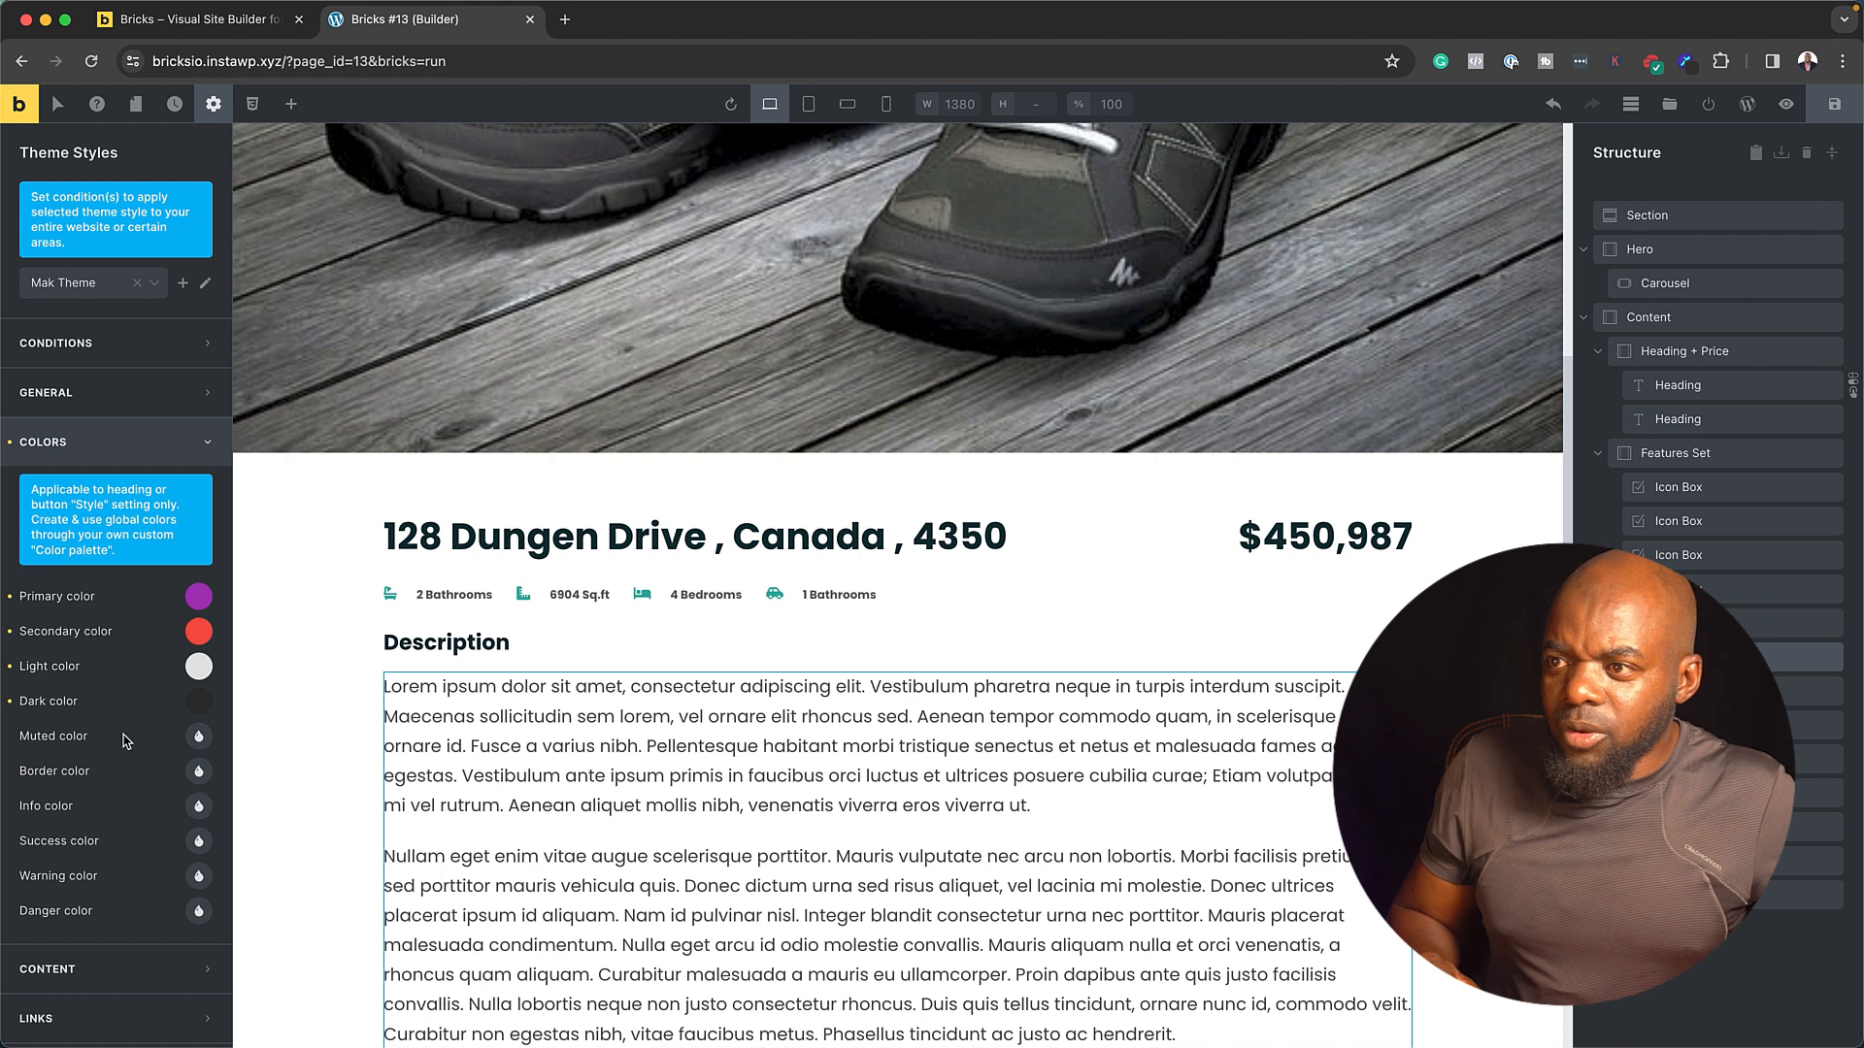
pyautogui.click(199, 736)
pyautogui.click(85, 778)
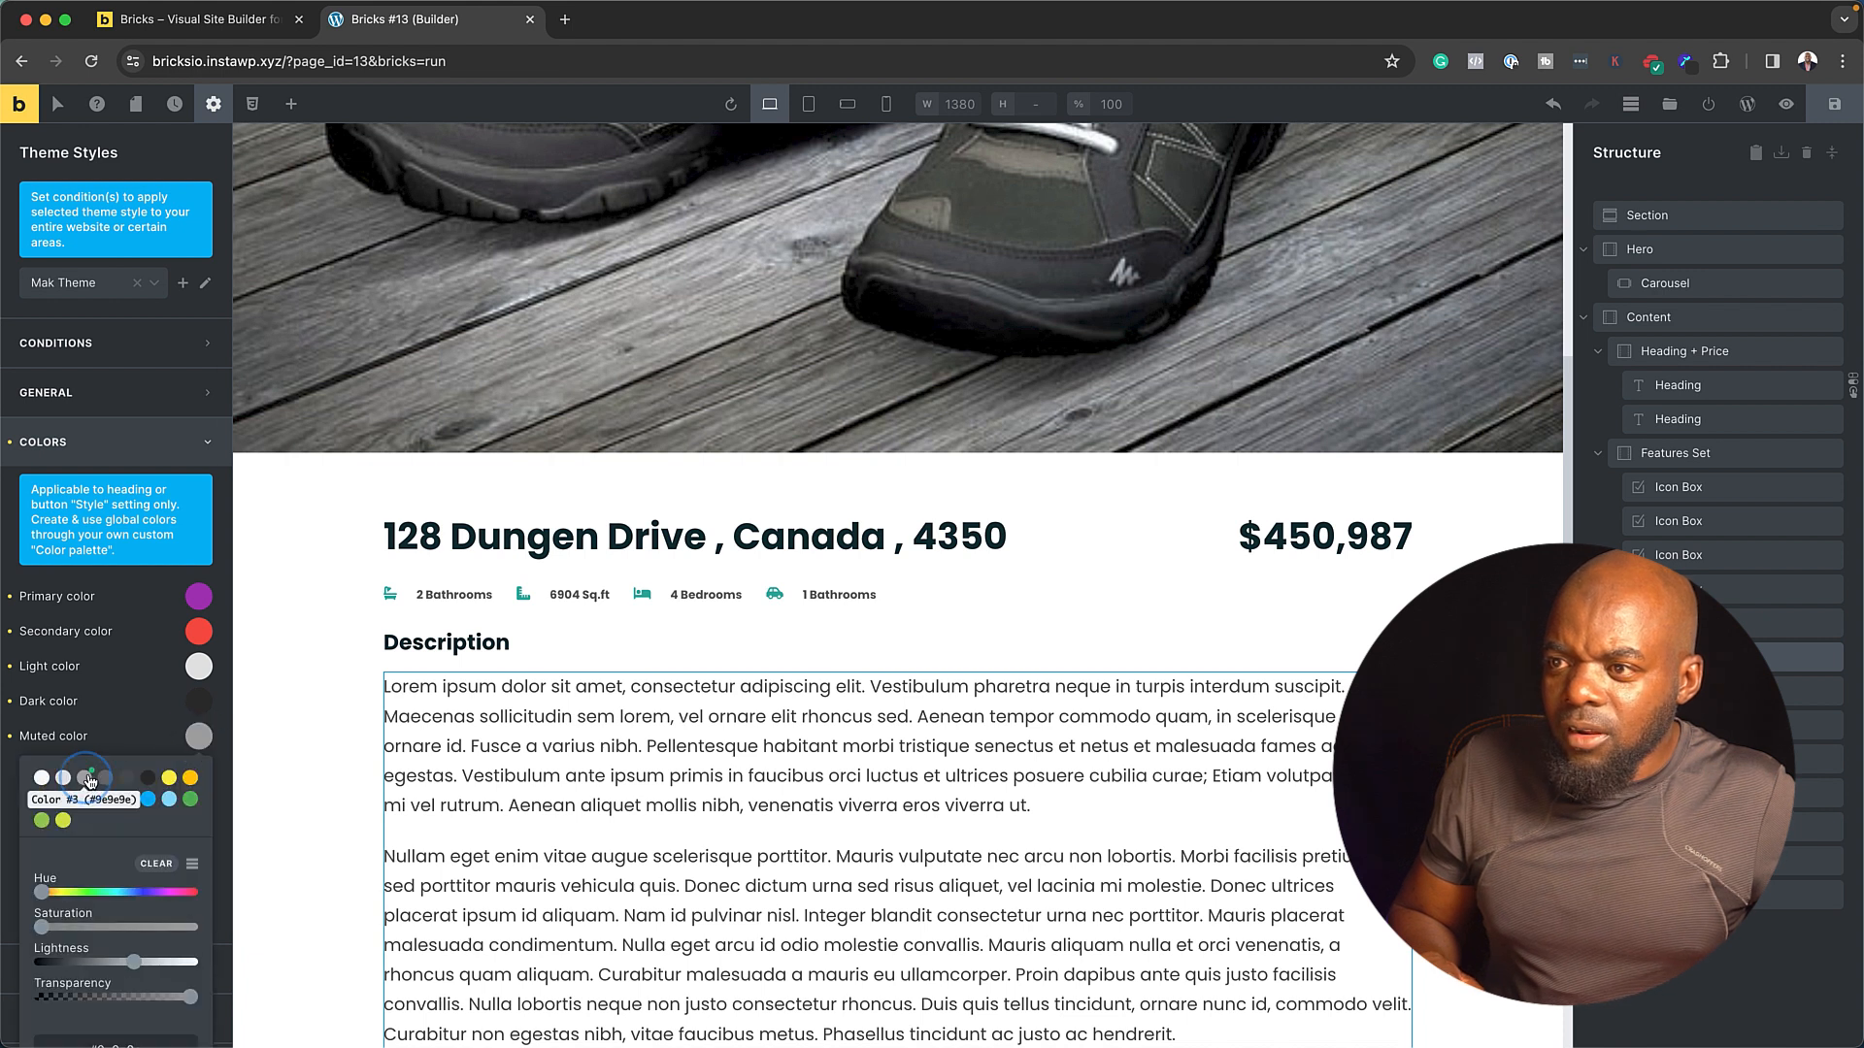
pyautogui.click(146, 732)
# - Look through the theme style's remaining colors and per-element sections, and view the page's edit history
pyautogui.scroll(-3, 161, 745)
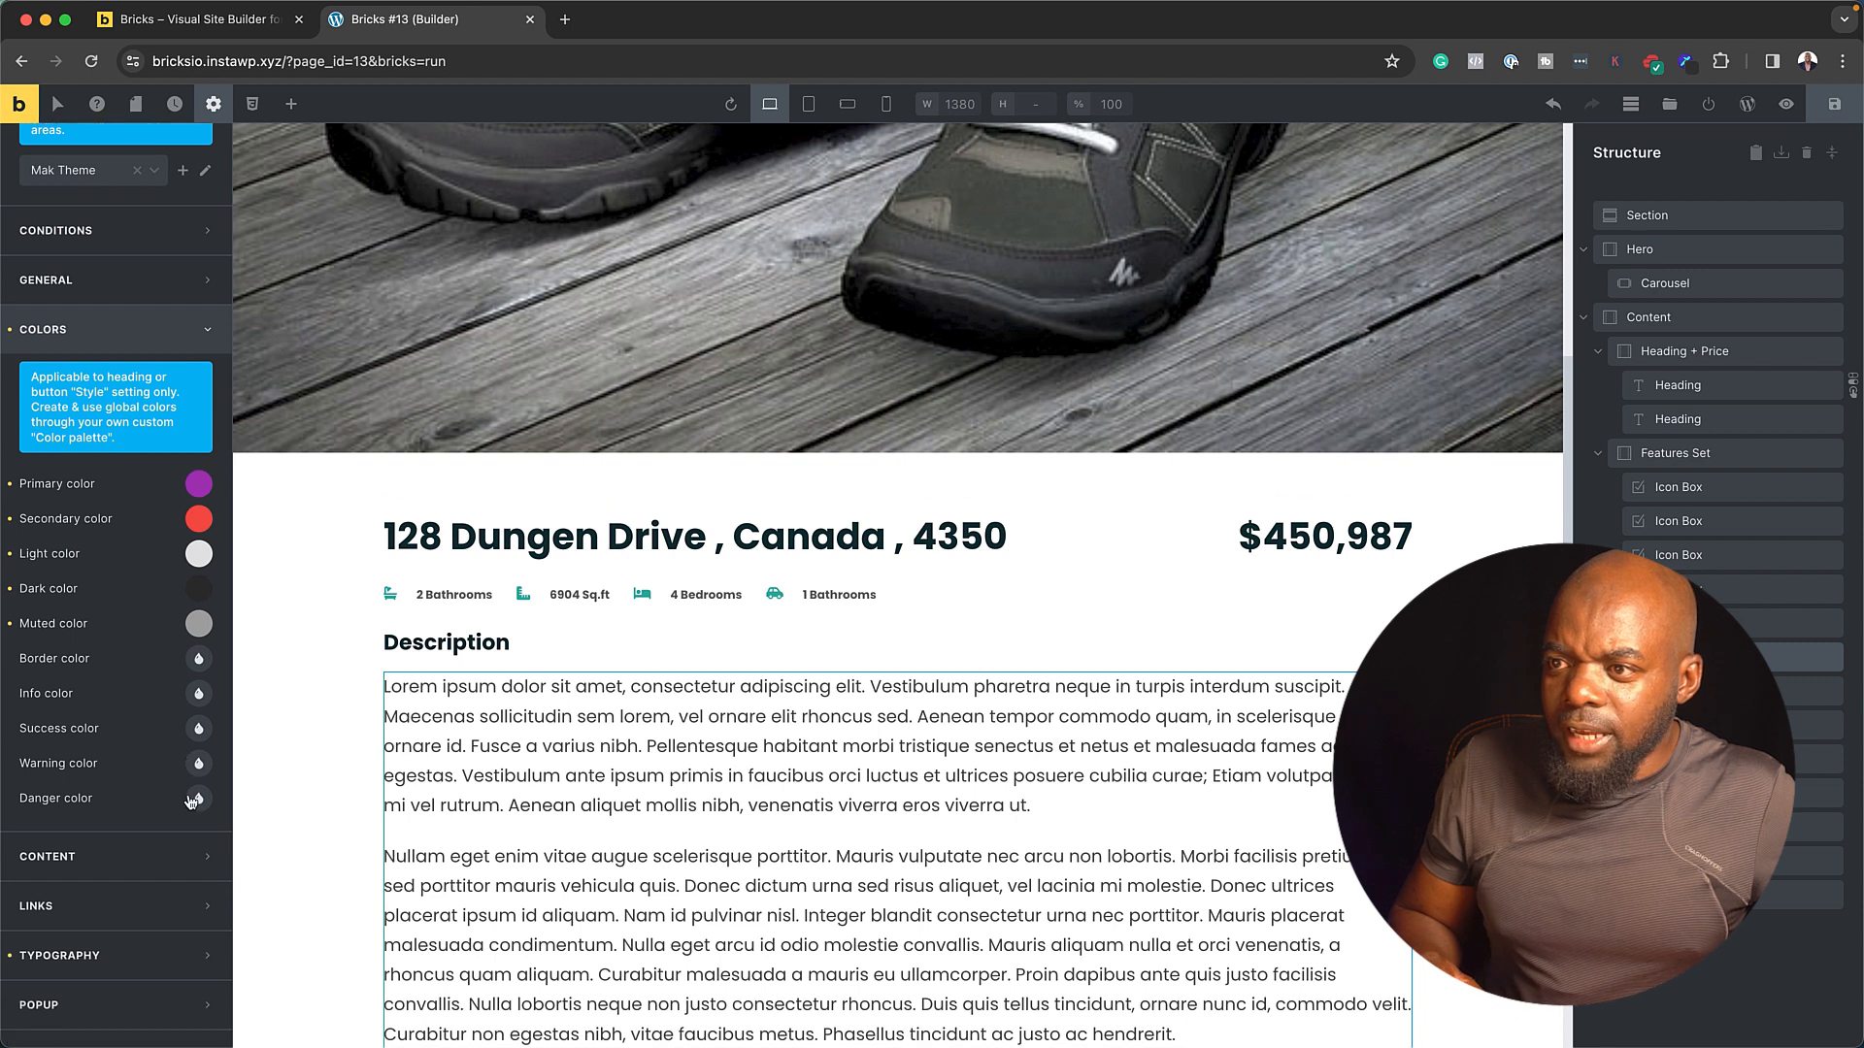
pyautogui.scroll(-1, 194, 679)
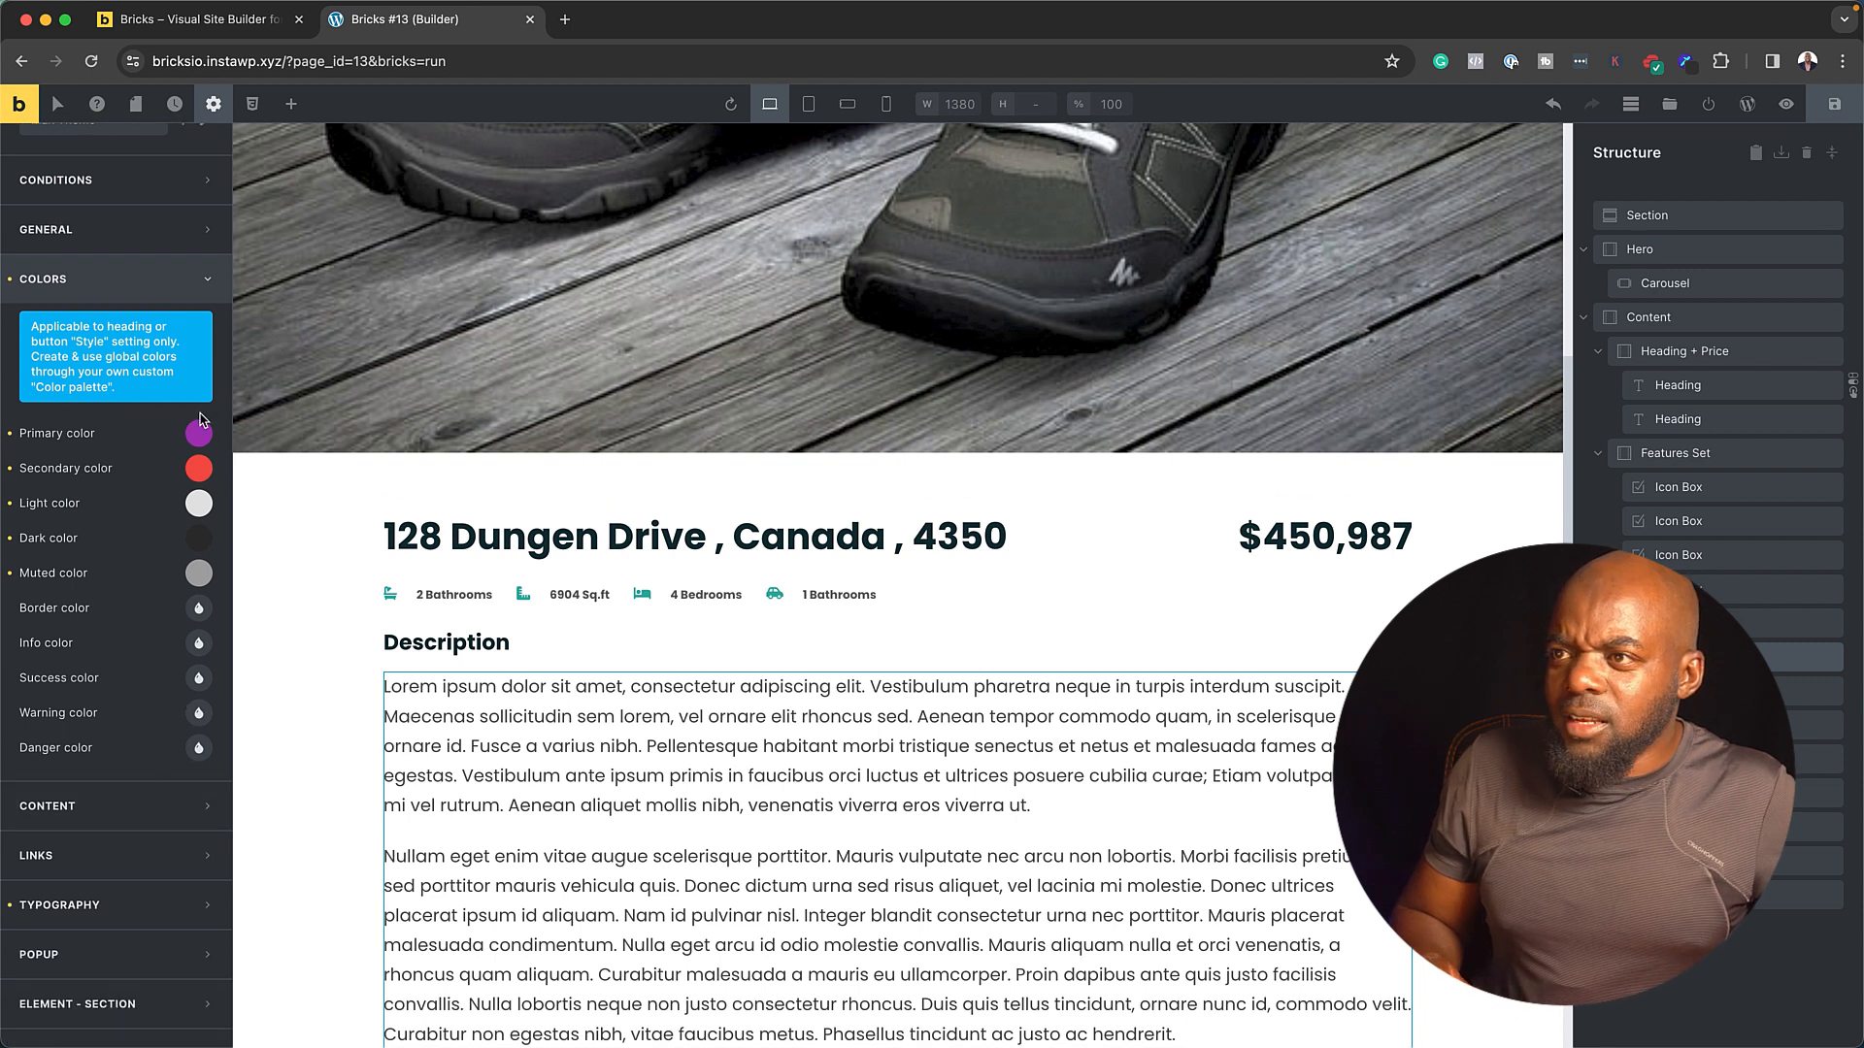
pyautogui.scroll(-3, 167, 748)
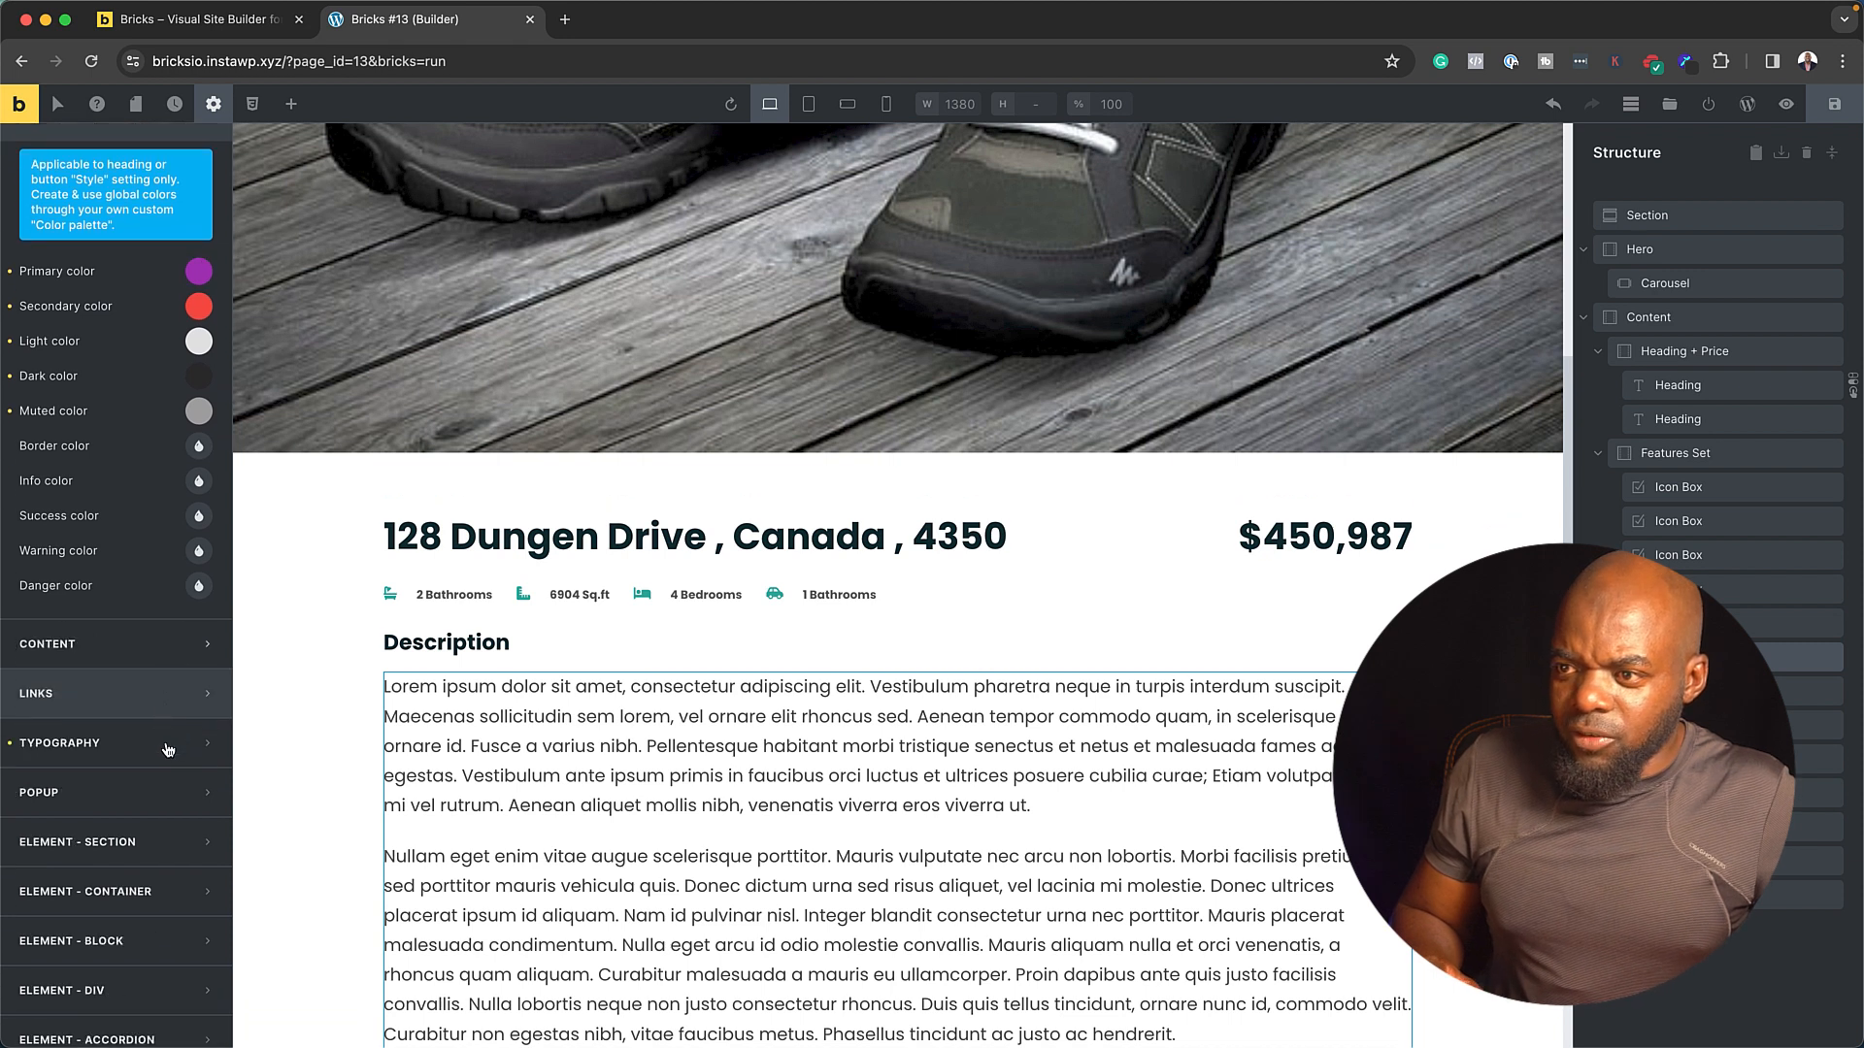
pyautogui.scroll(6, 167, 747)
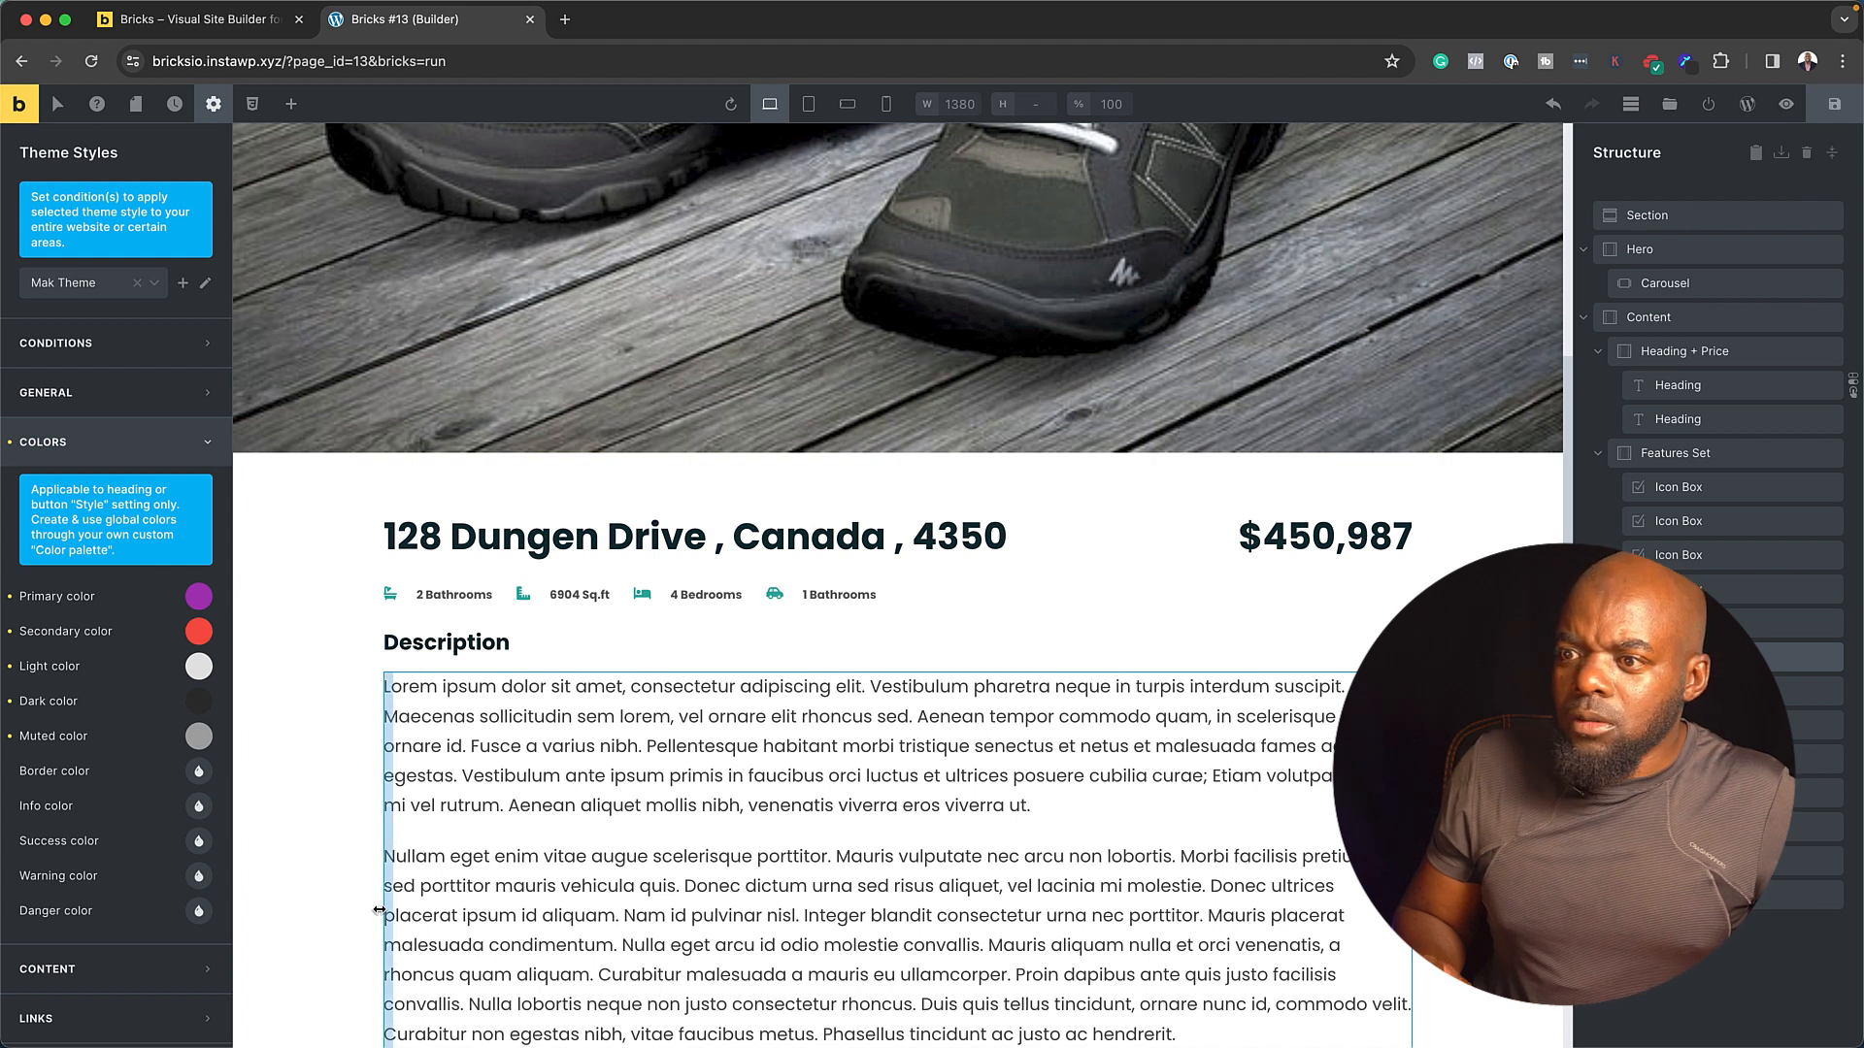
pyautogui.scroll(-15, 68, 964)
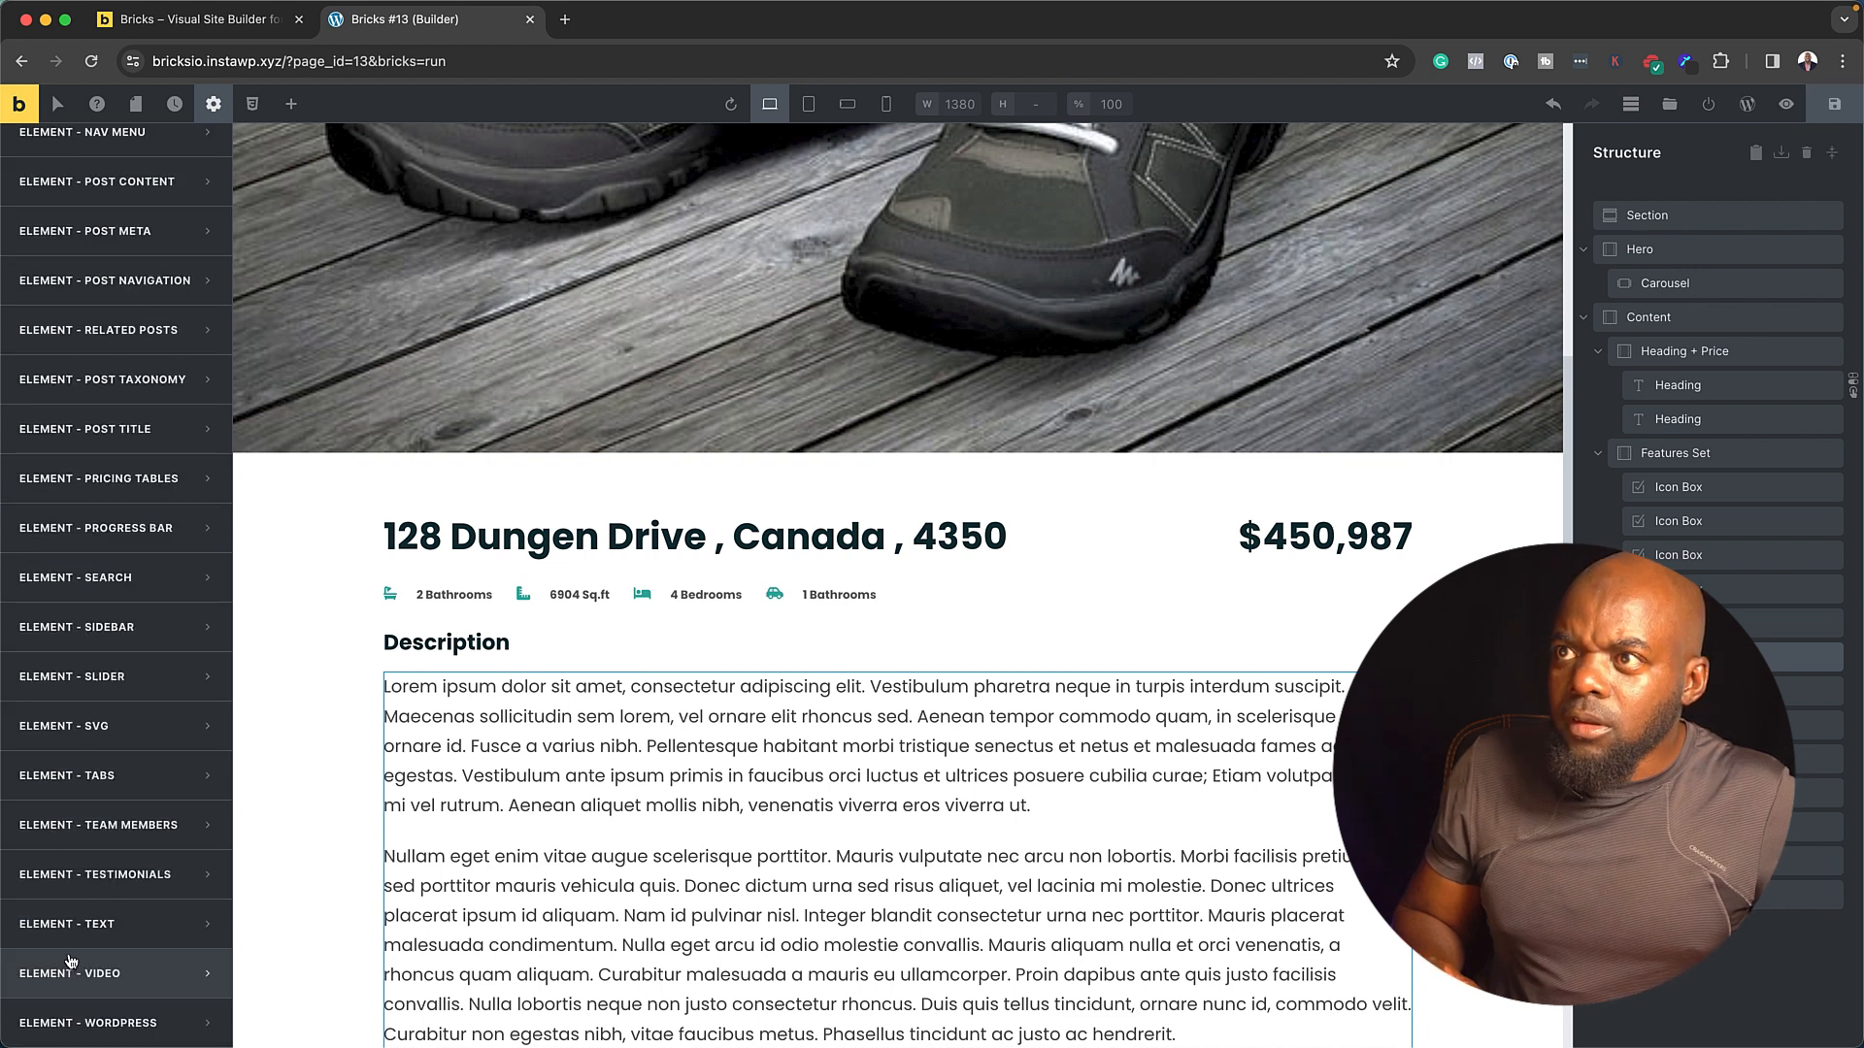
pyautogui.scroll(15, 71, 961)
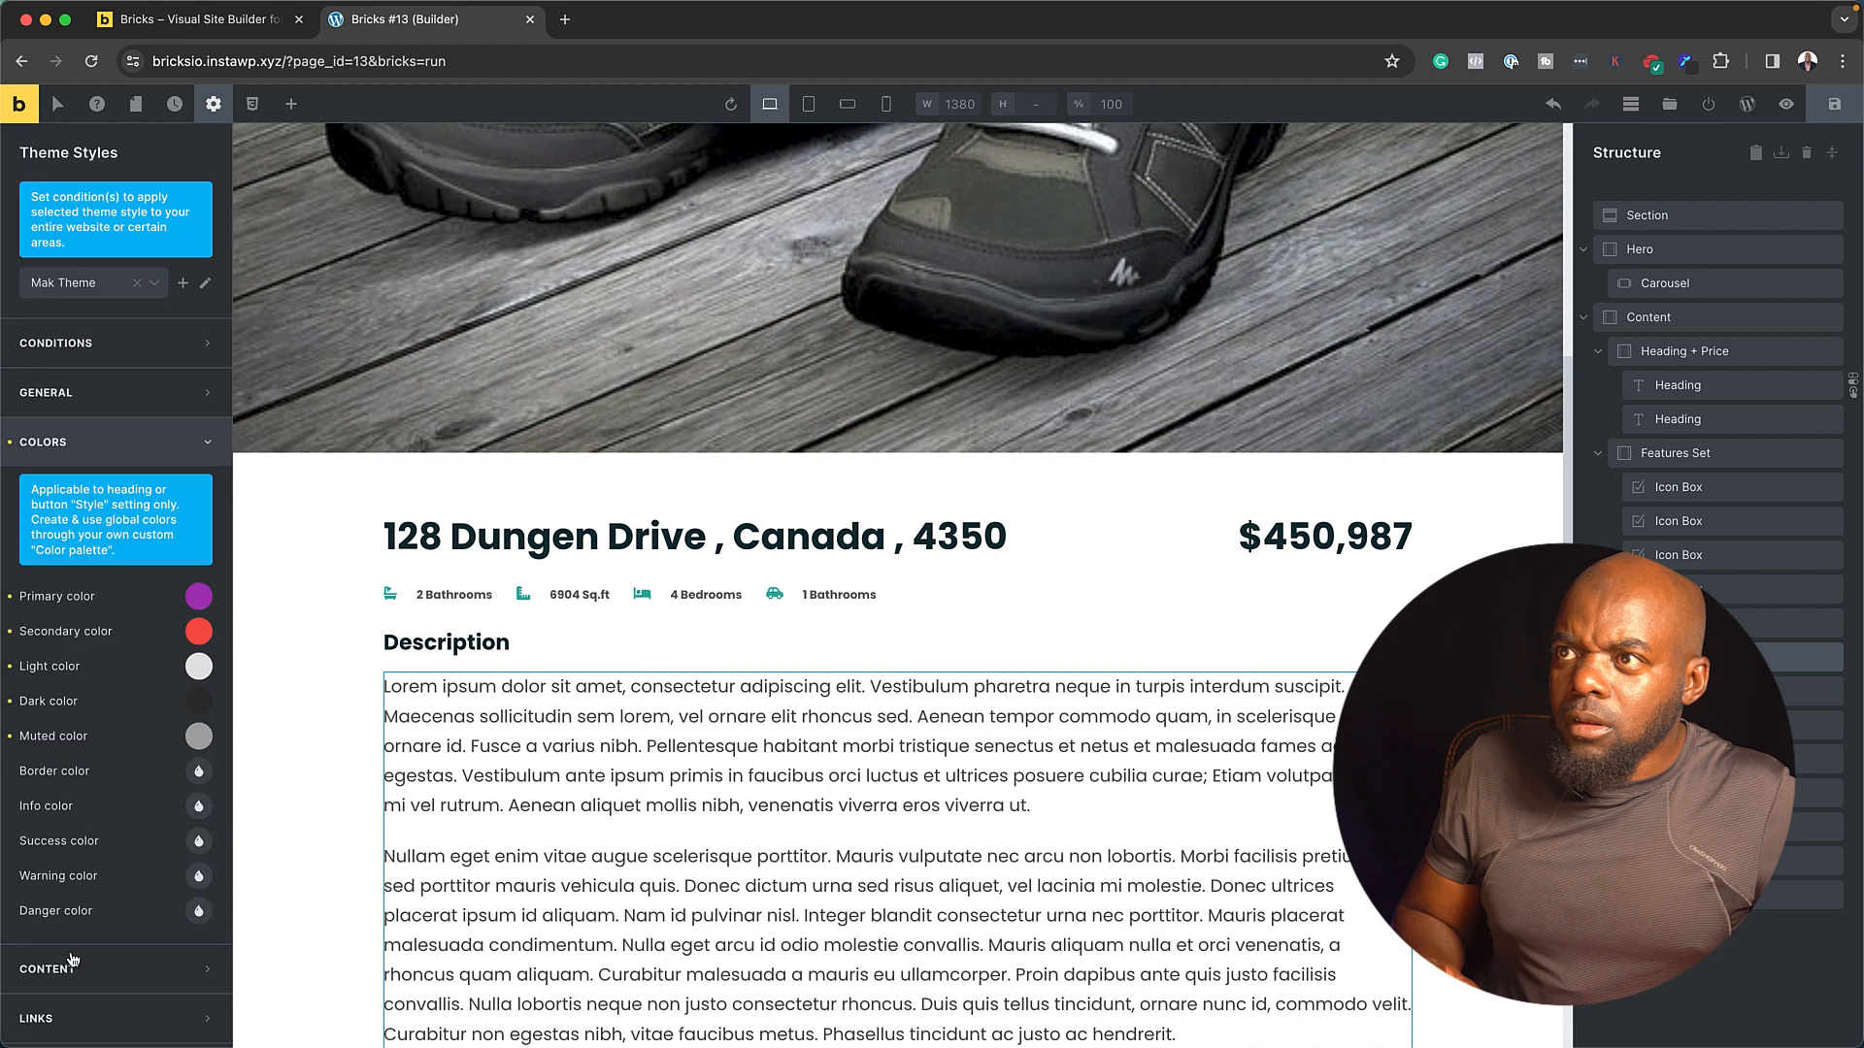
pyautogui.click(147, 457)
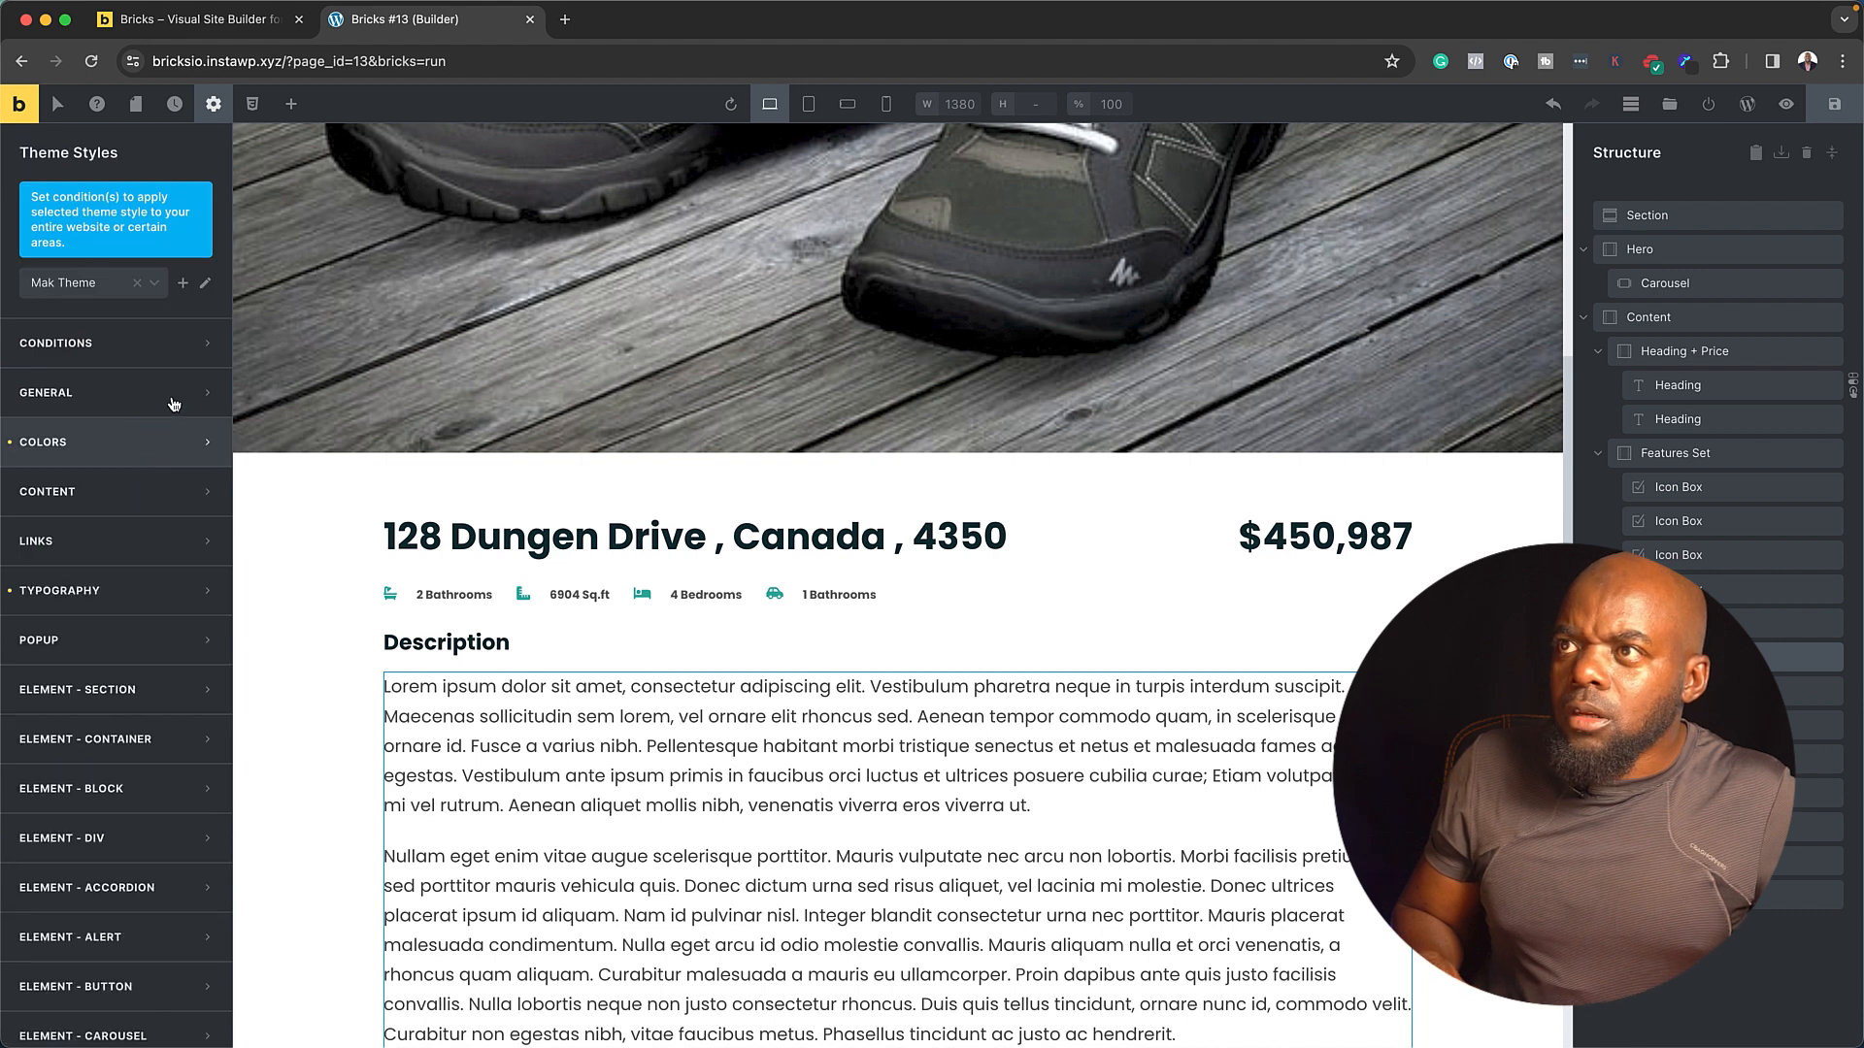
pyautogui.click(175, 105)
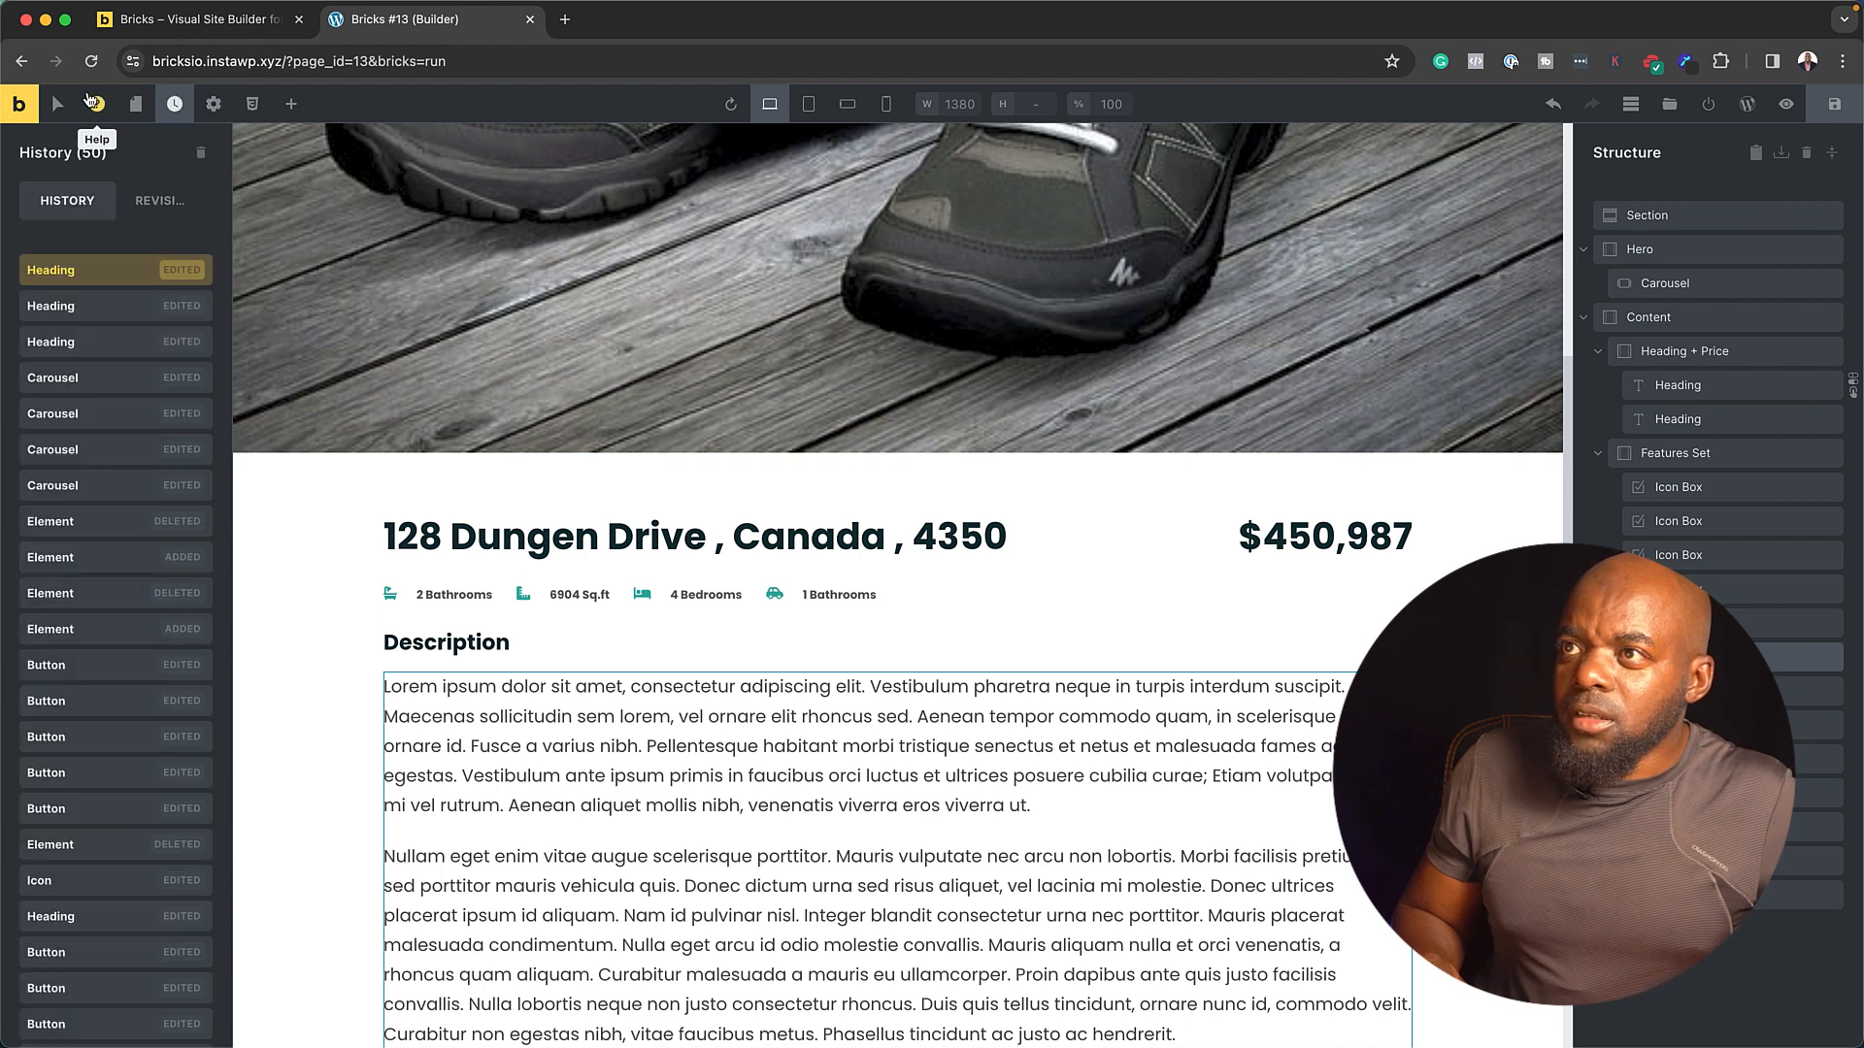
# - Add an Alert element directly below the description text, above the inquiries contact section
pyautogui.click(291, 105)
pyautogui.scroll(-5, 726, 561)
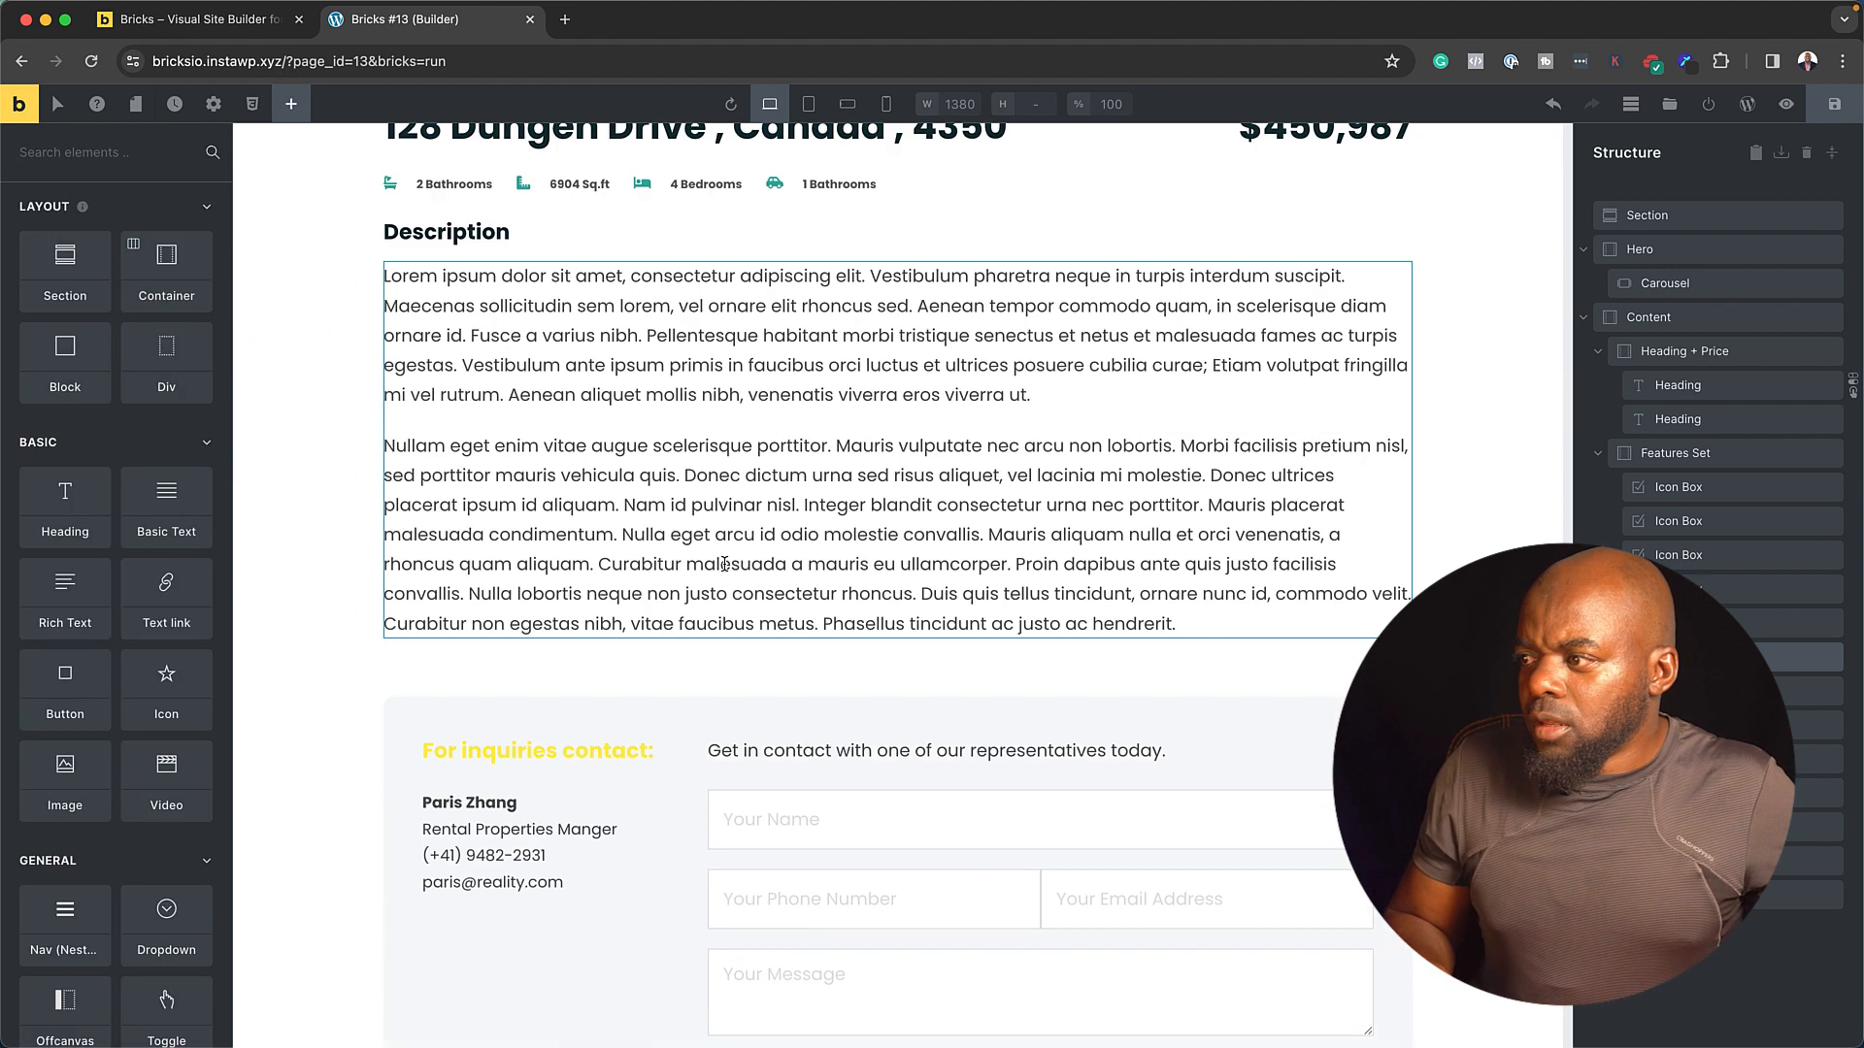
pyautogui.scroll(-1, 726, 561)
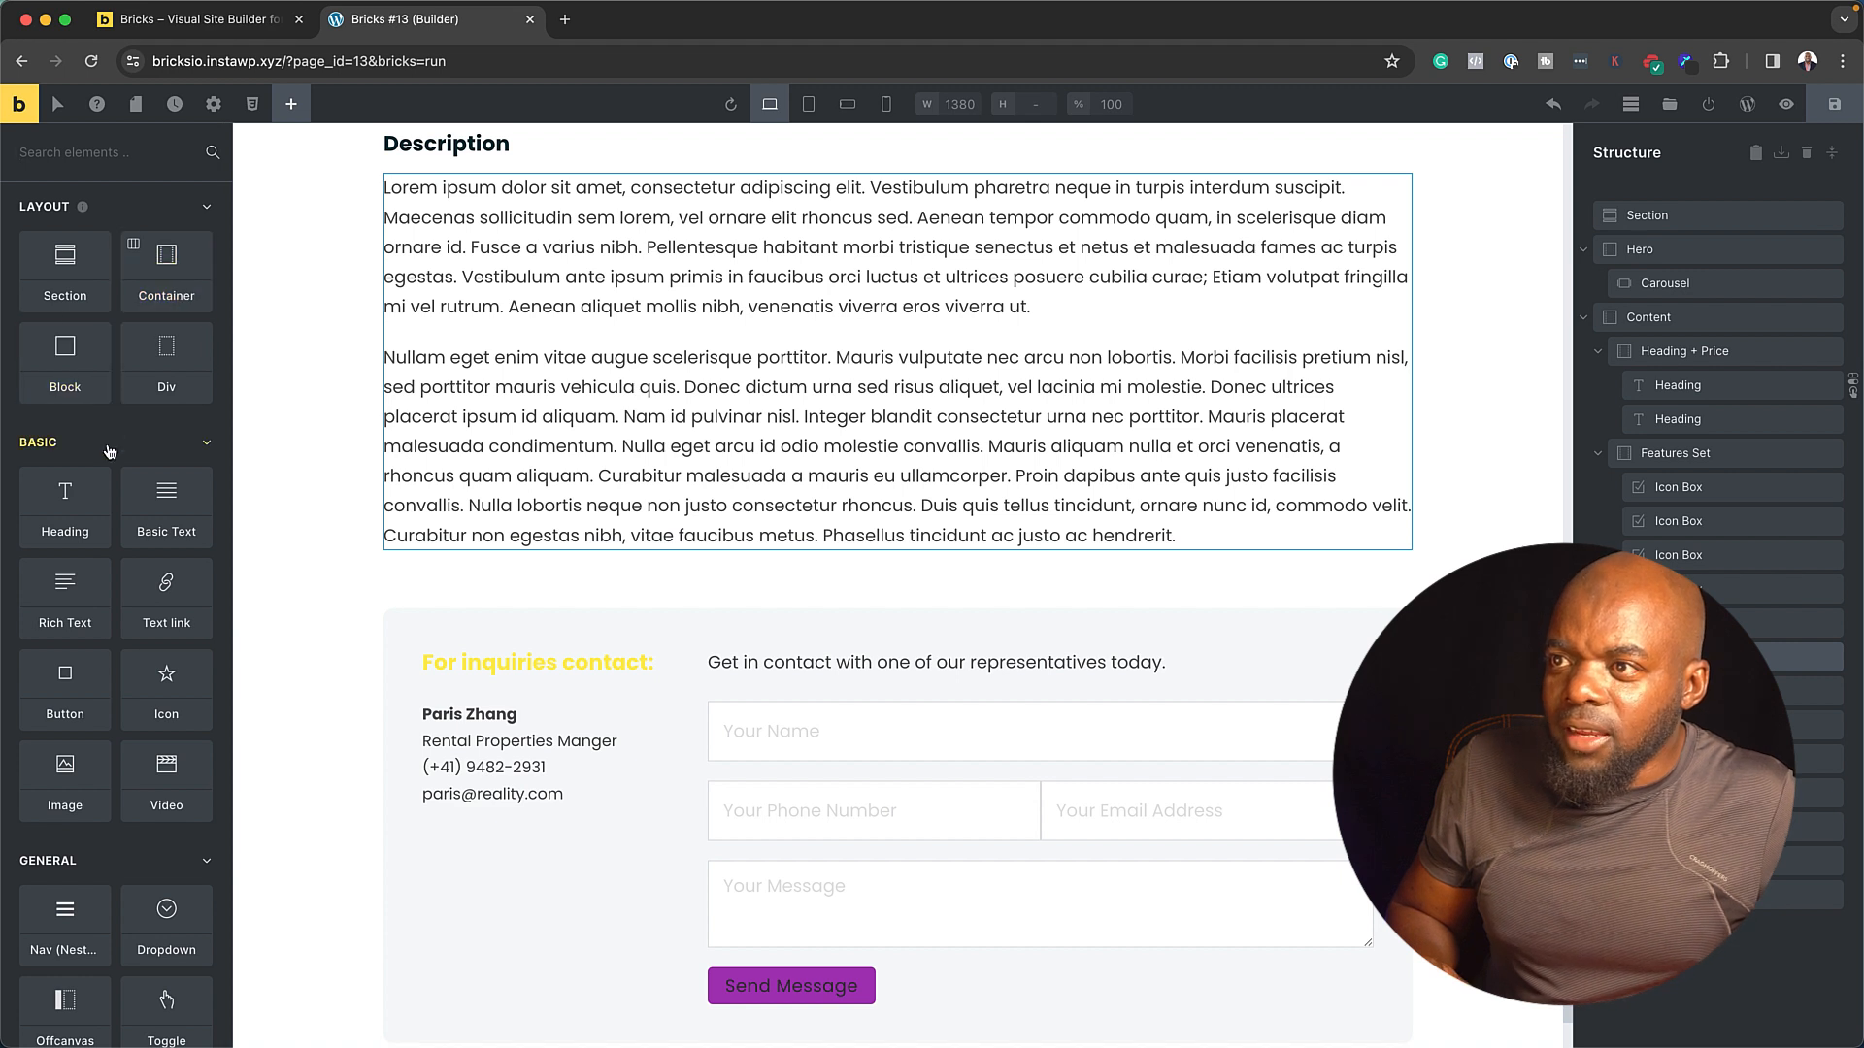
pyautogui.scroll(-5, 109, 451)
pyautogui.scroll(-5, 111, 448)
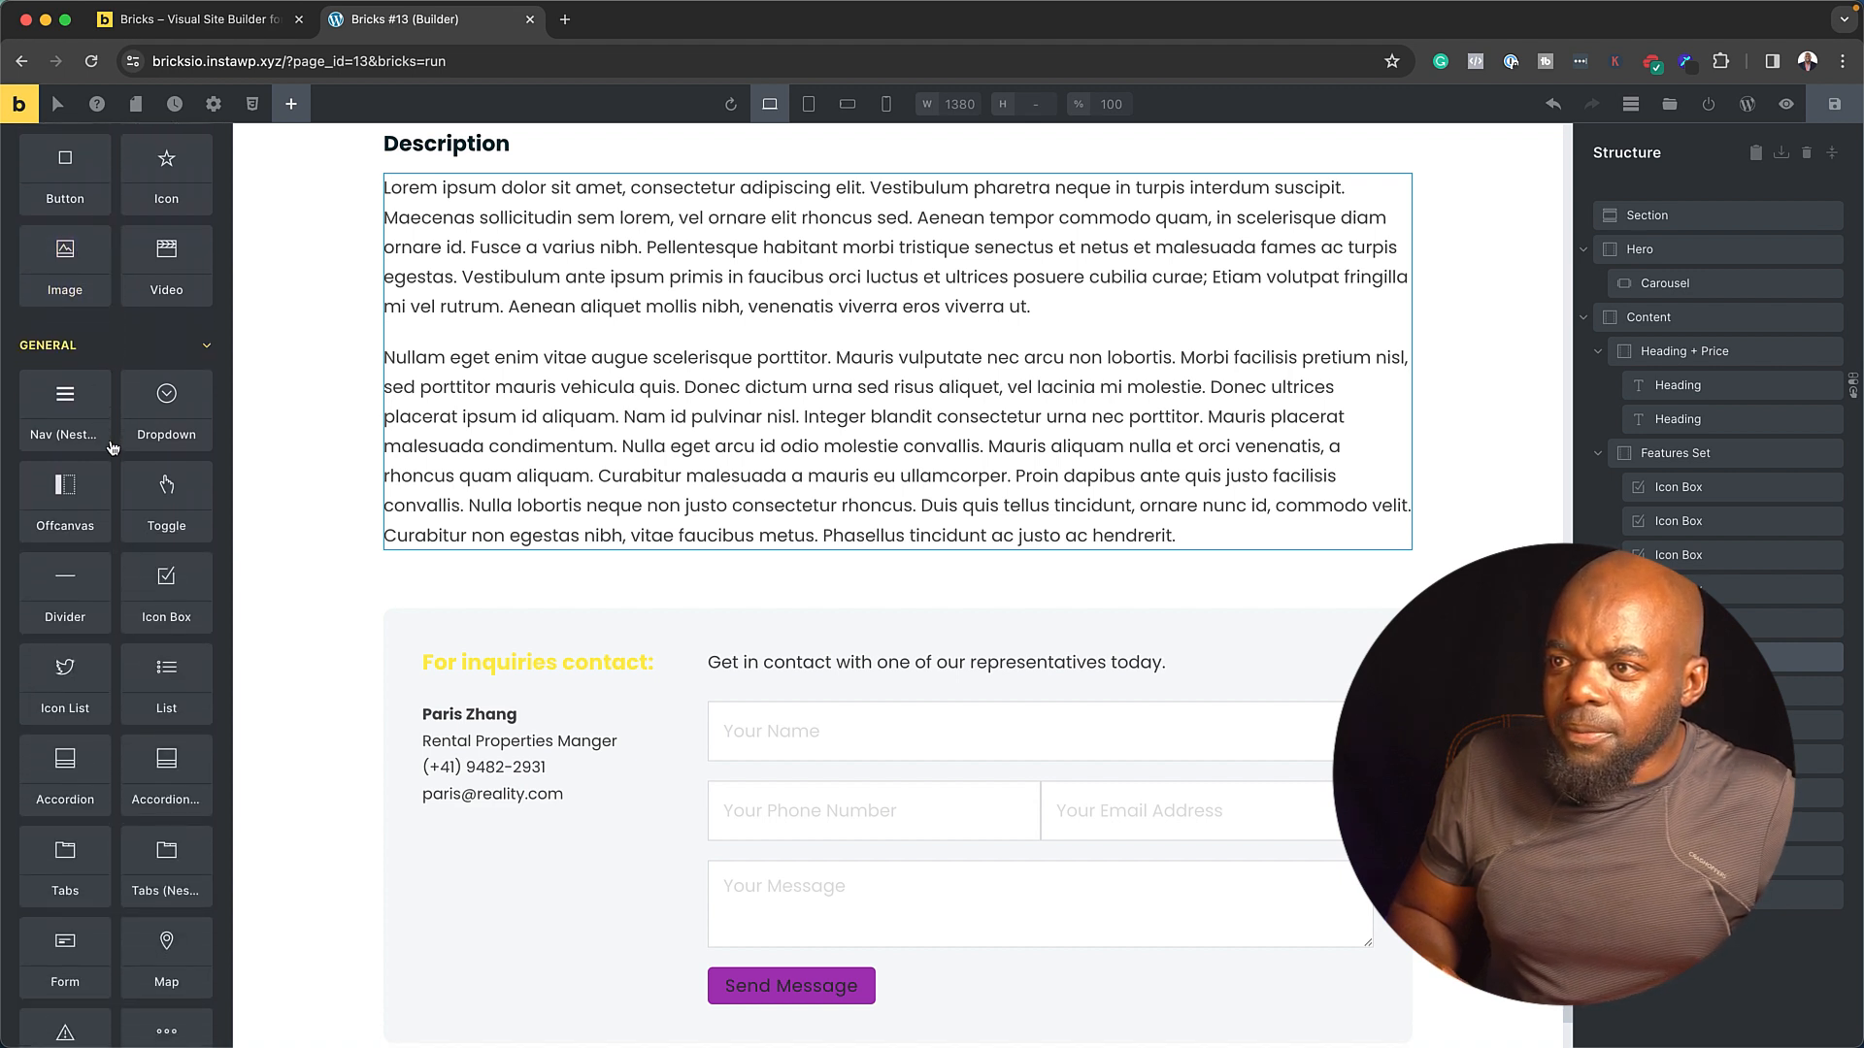
pyautogui.scroll(-3, 112, 447)
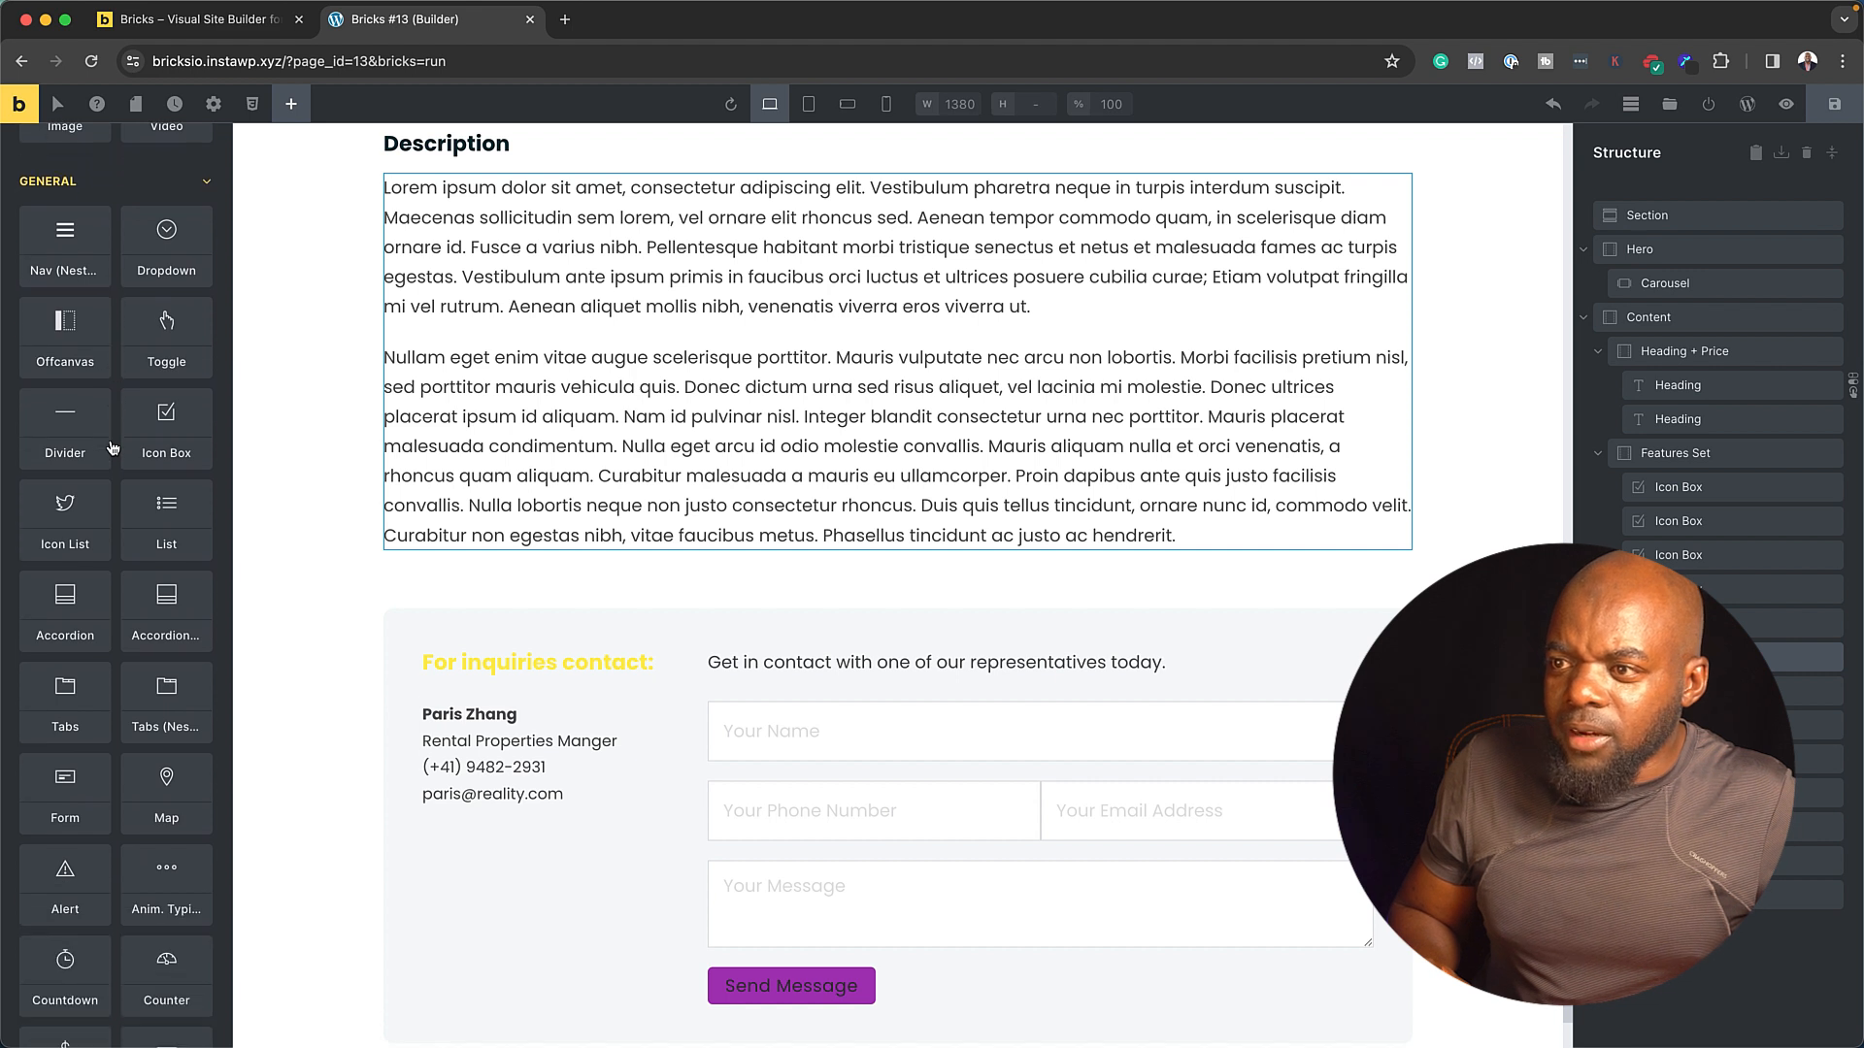
pyautogui.scroll(-2, 112, 448)
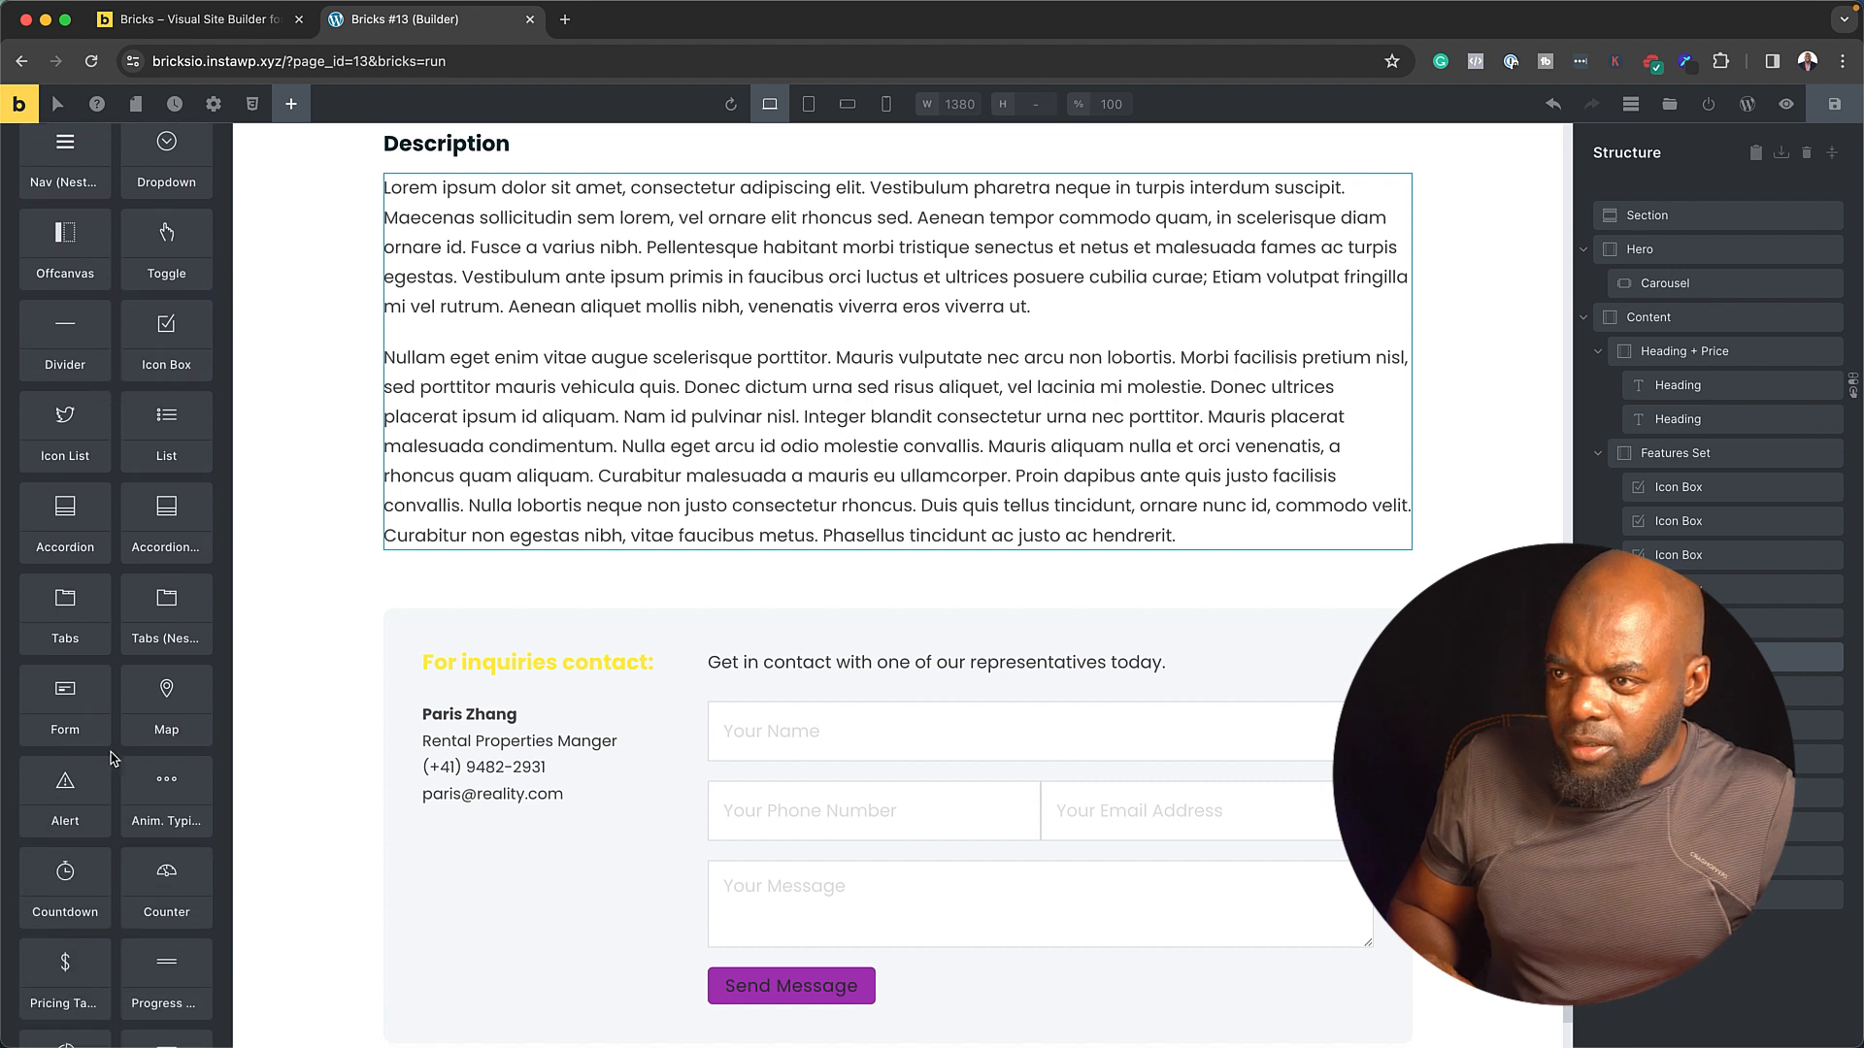
pyautogui.moveTo(80, 782); pyautogui.dragTo(722, 537)
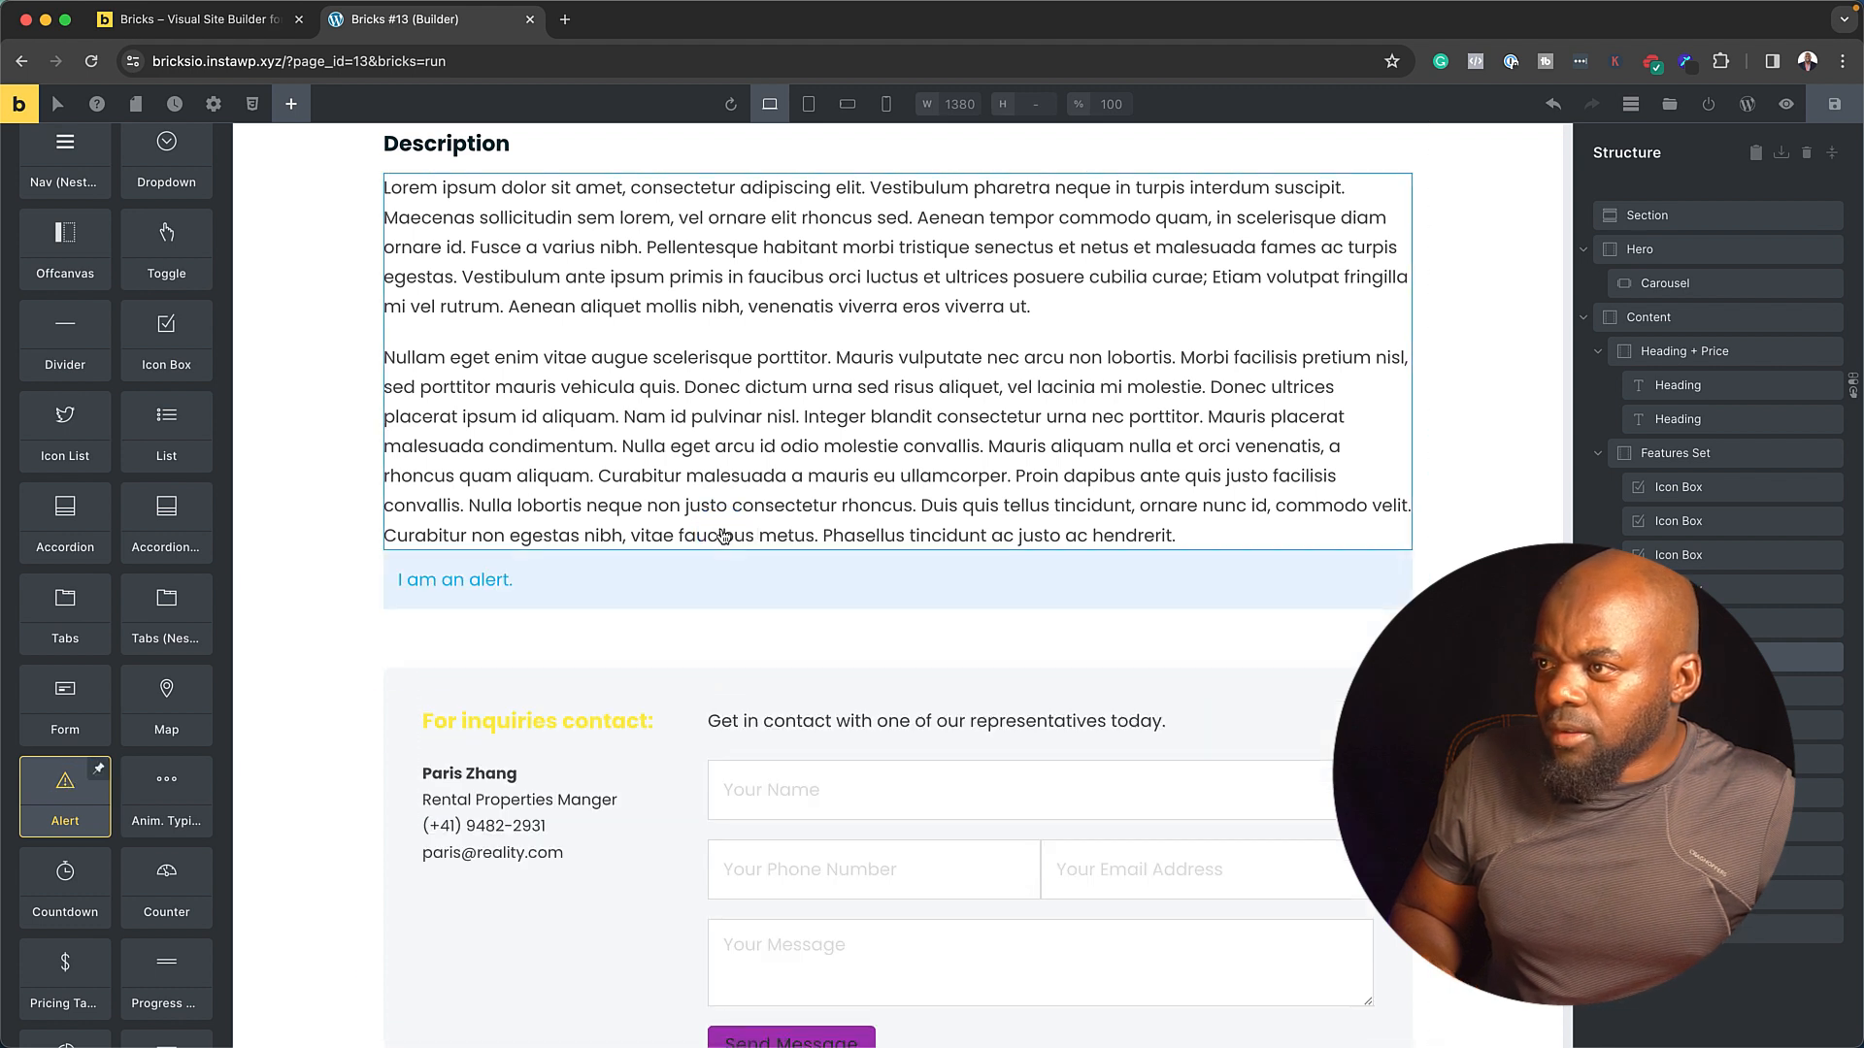
# - Add an empty render condition to the alert, browse the available condition types, and open the alert's style settings
pyautogui.click(585, 588)
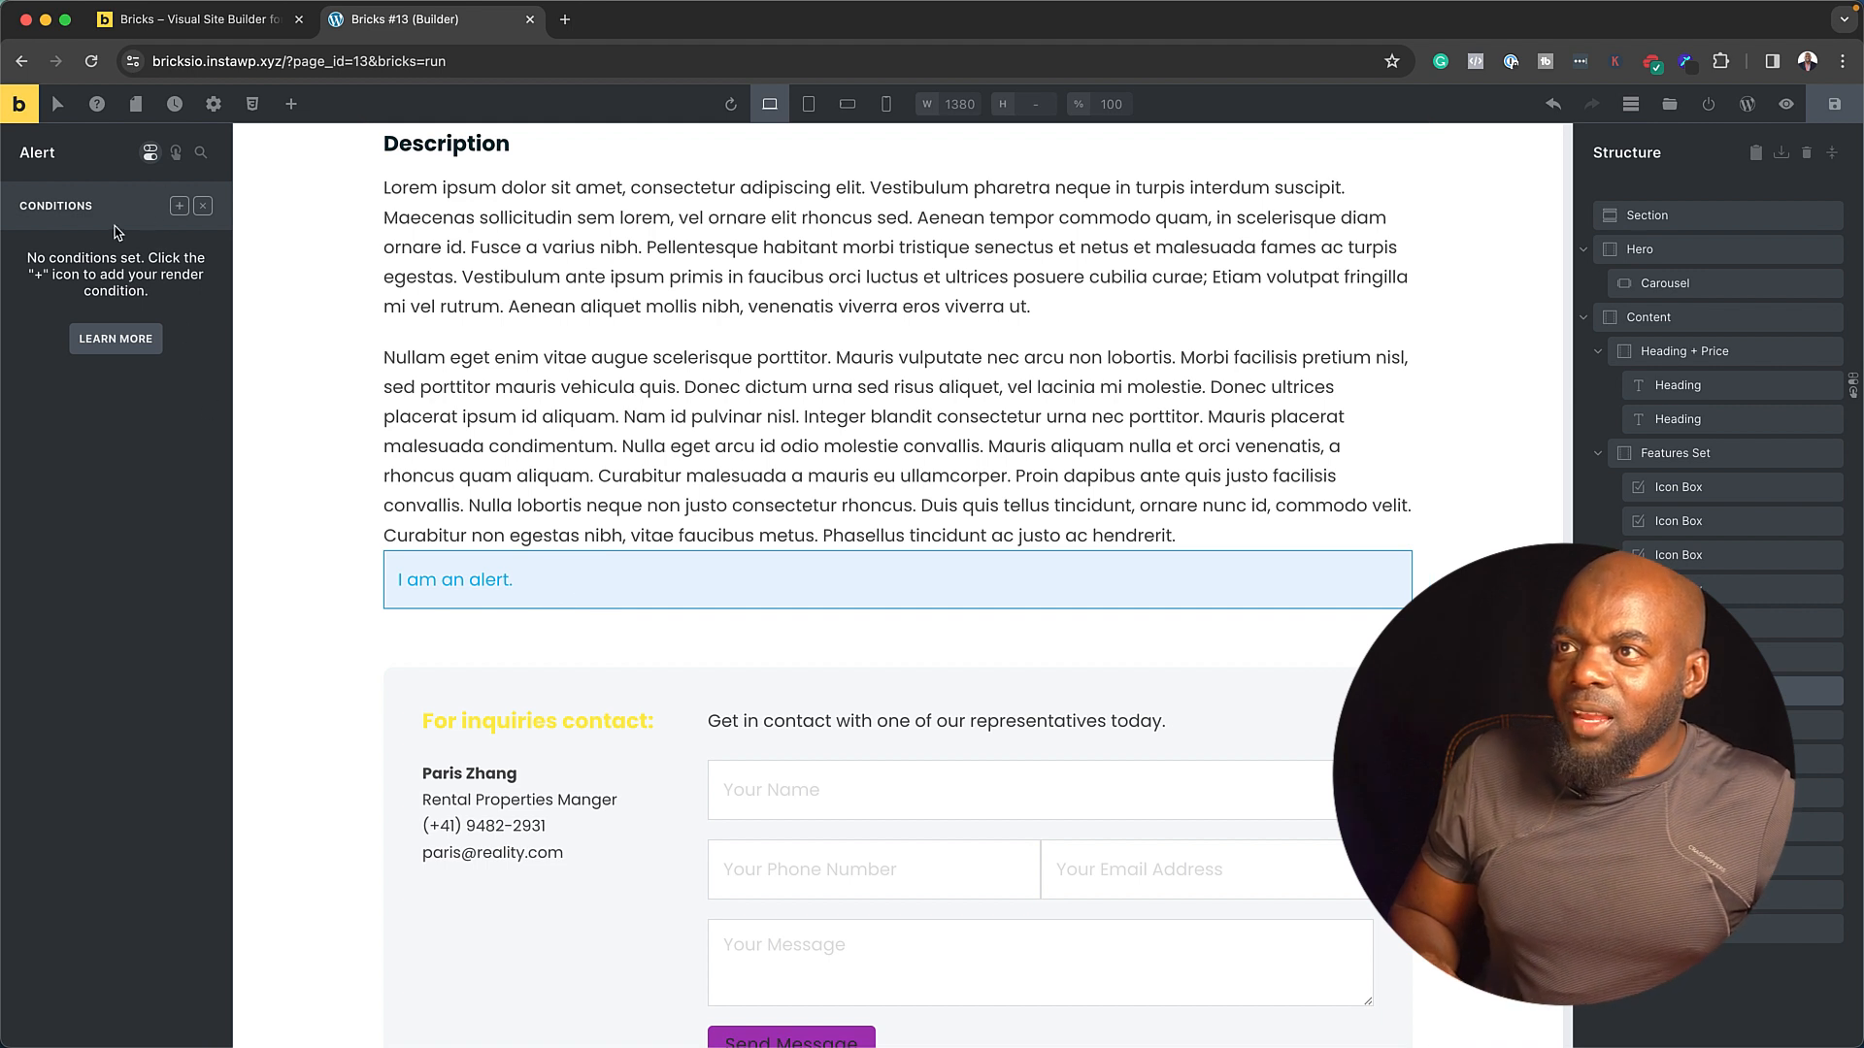
pyautogui.click(180, 208)
pyautogui.click(127, 291)
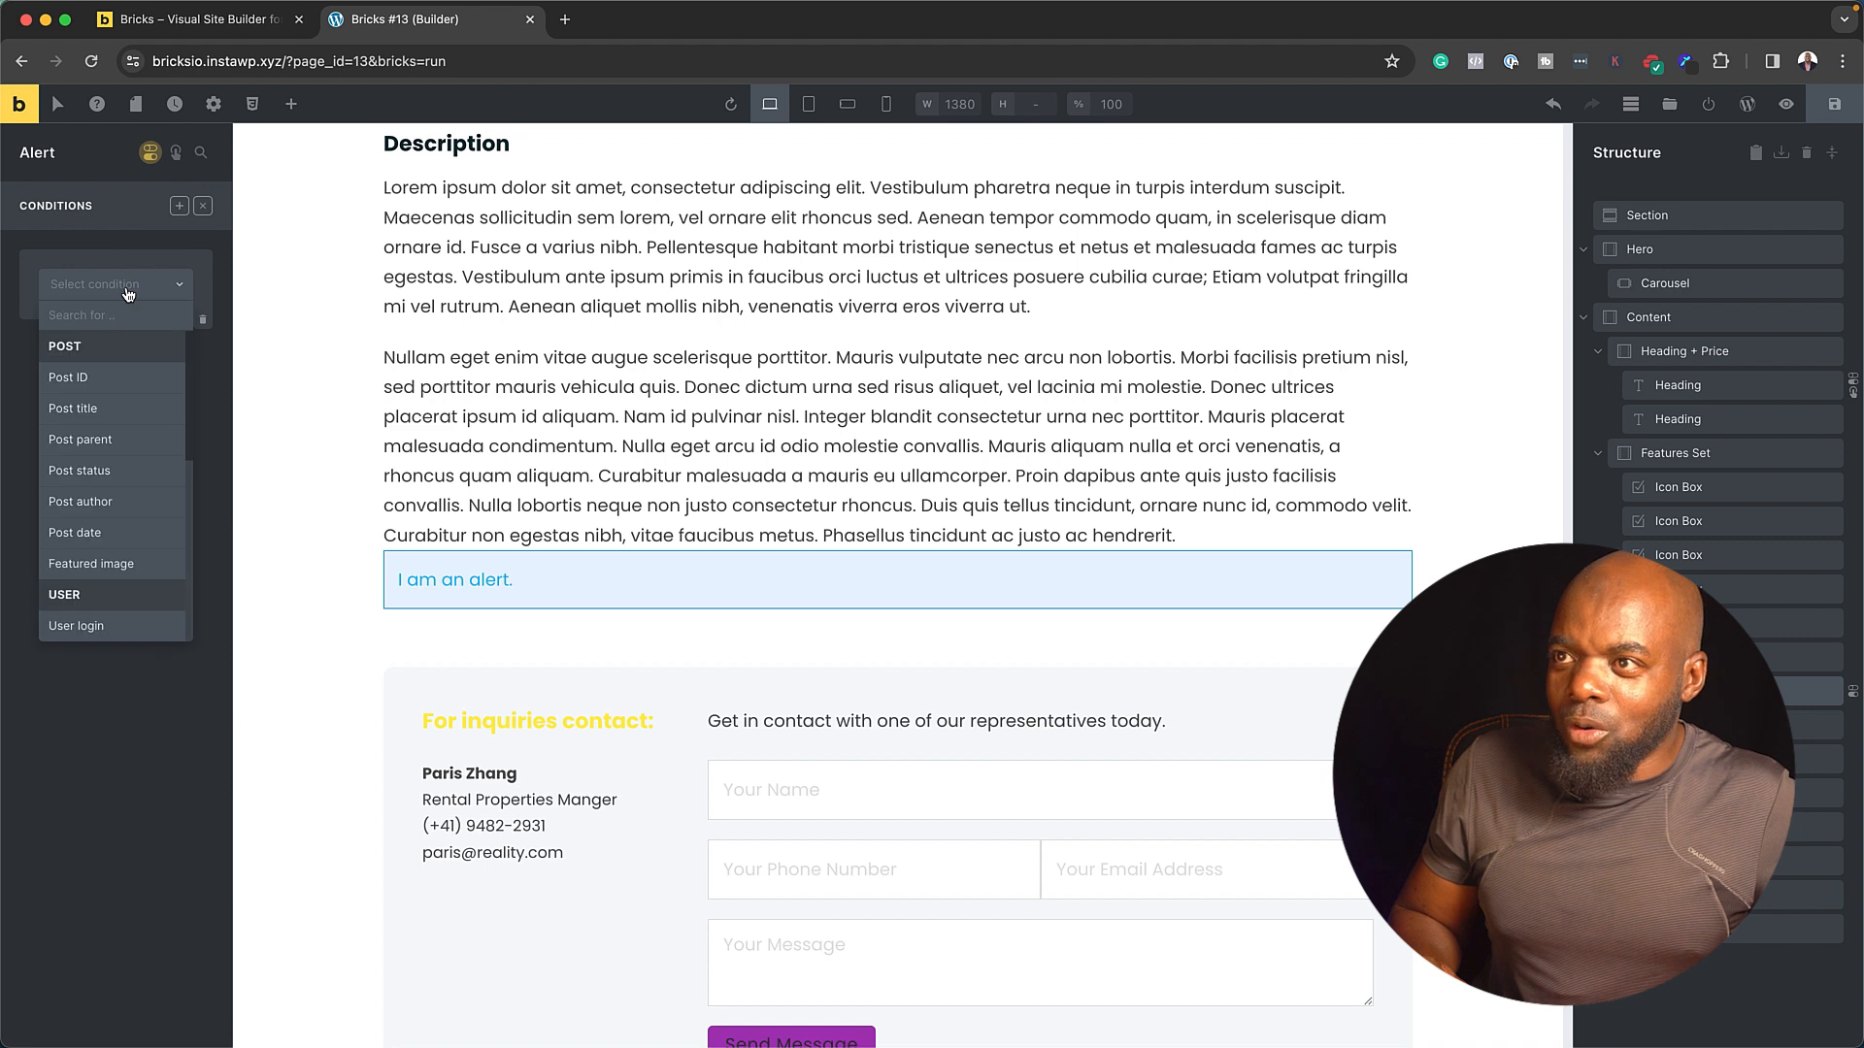
pyautogui.scroll(-2, 102, 427)
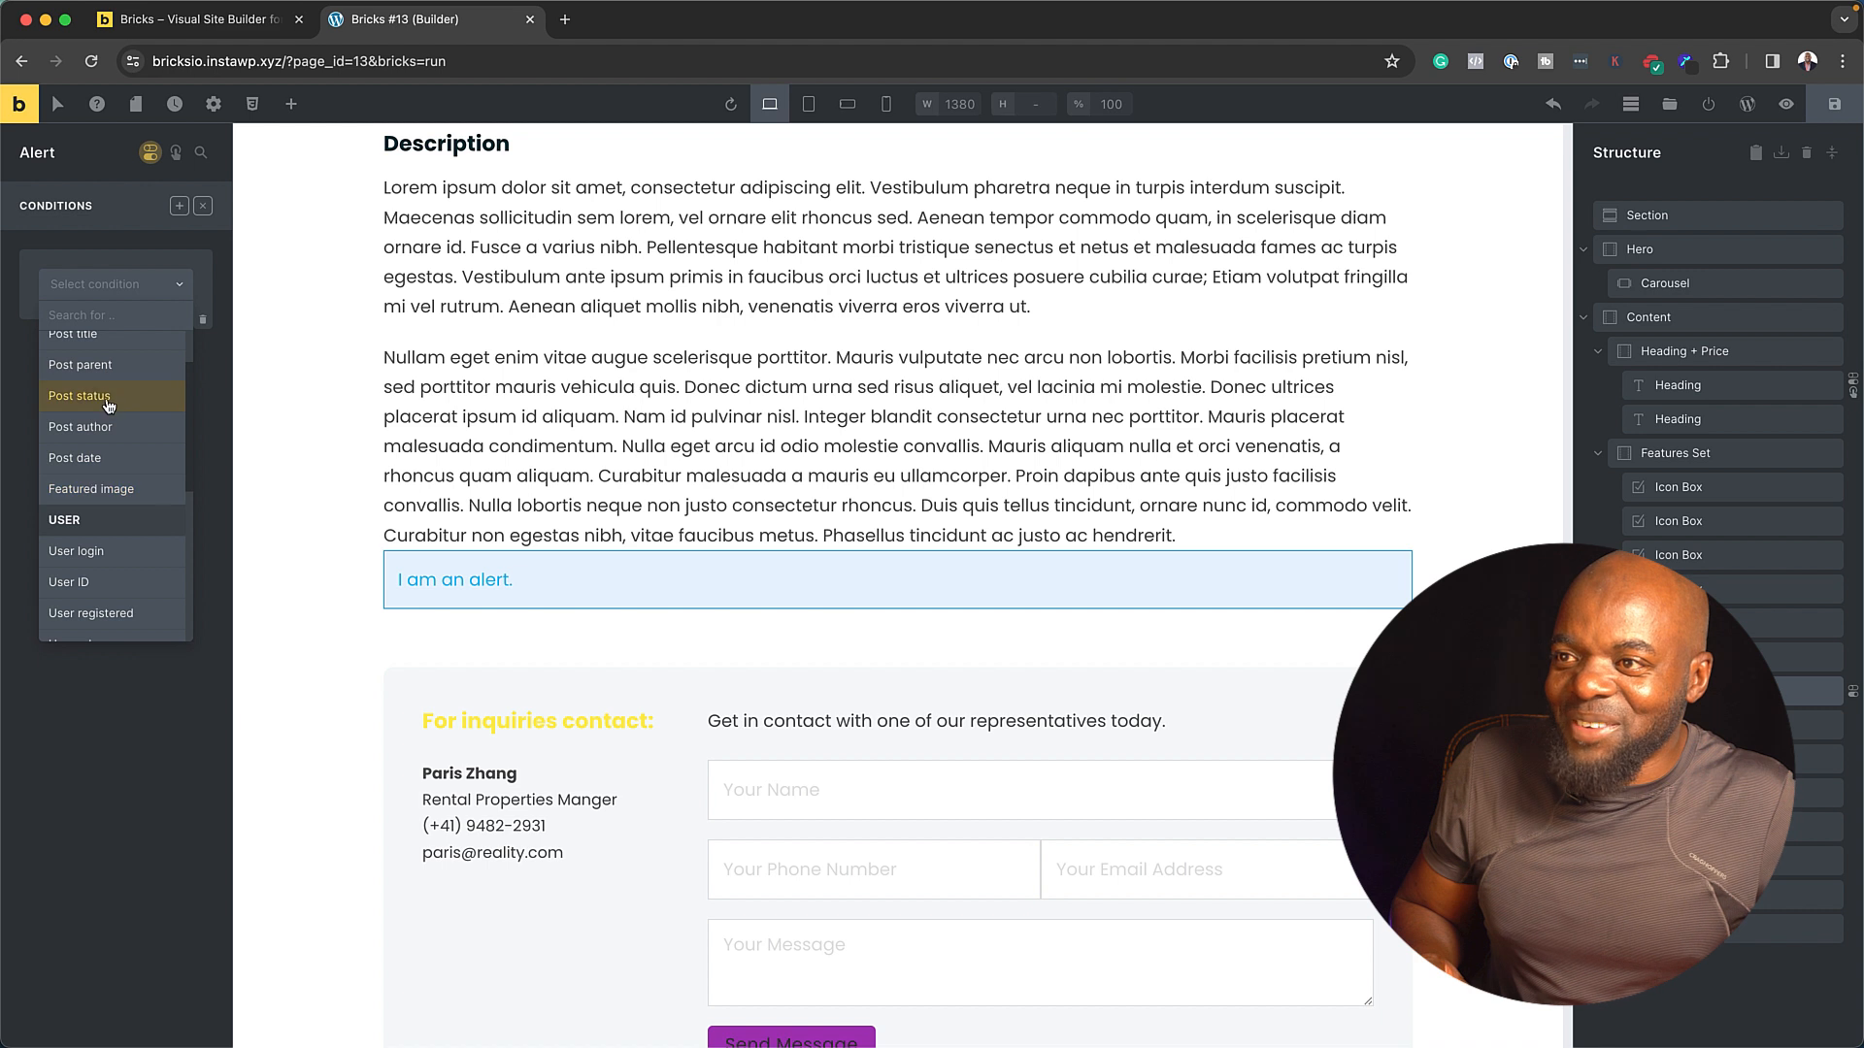
pyautogui.click(20, 404)
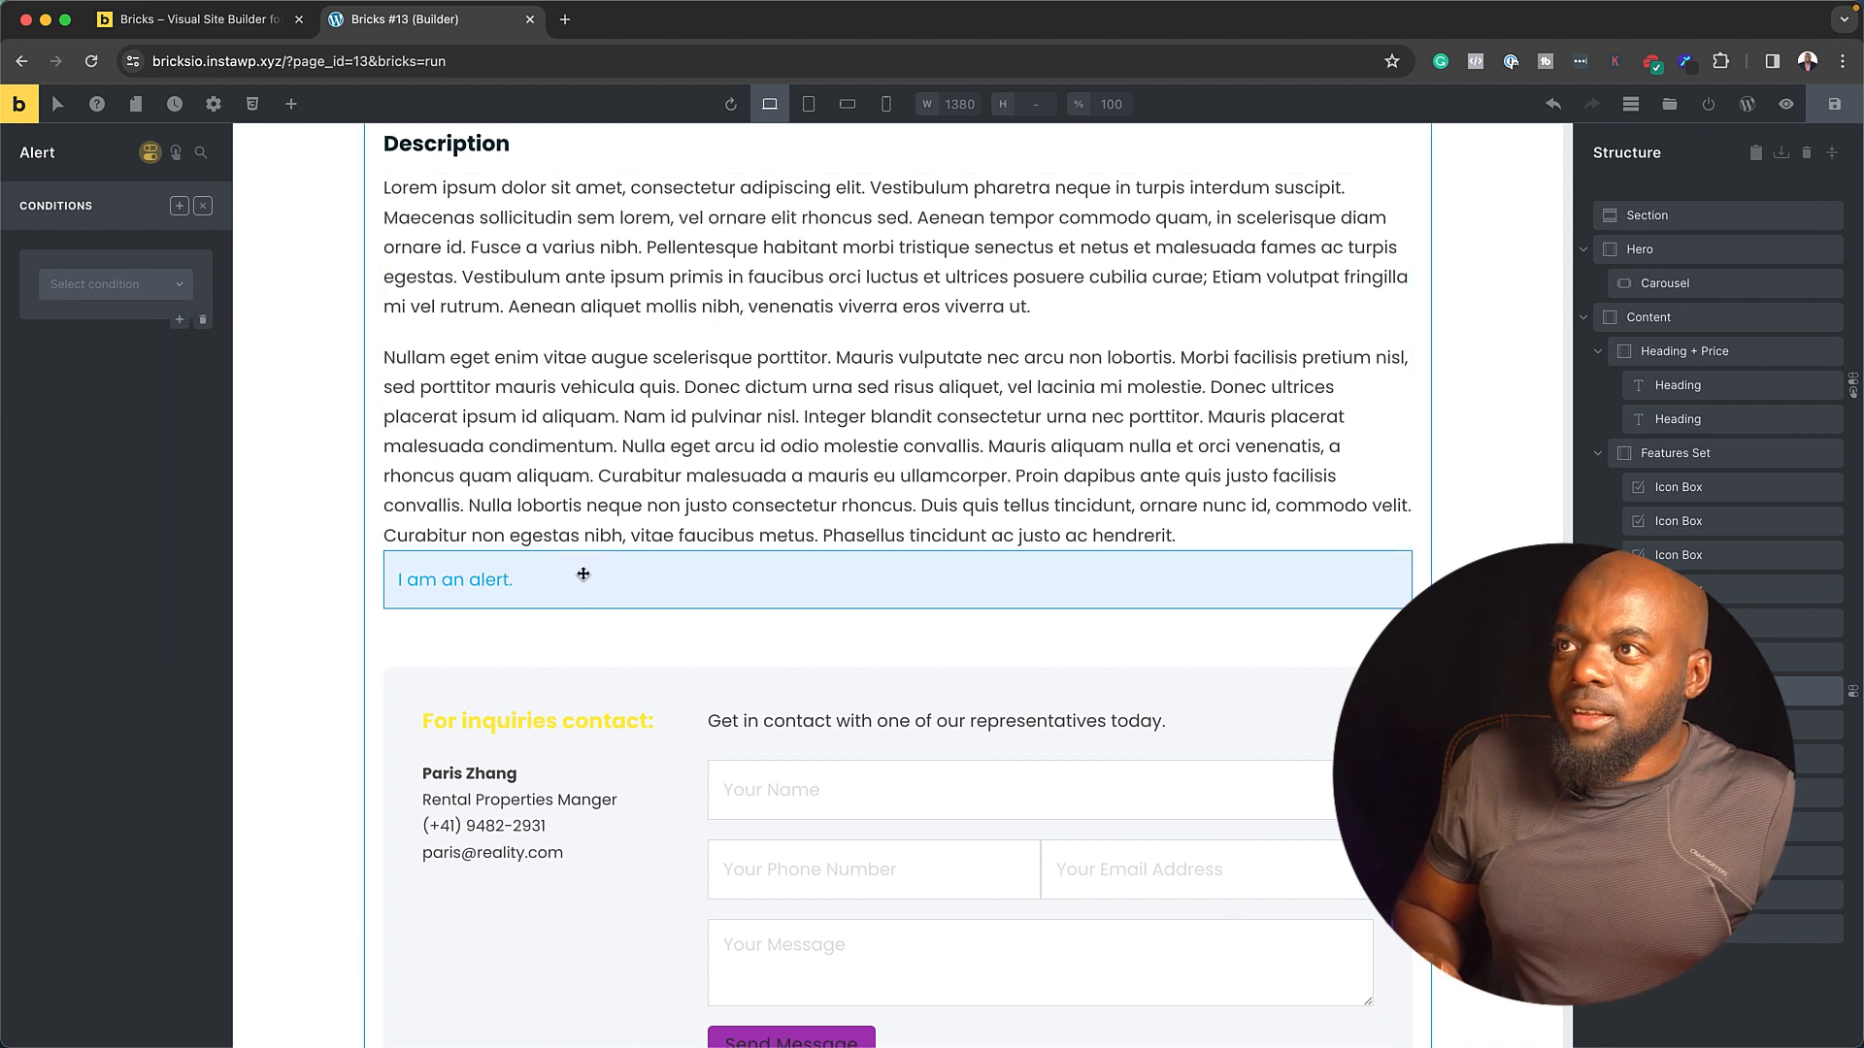
pyautogui.click(203, 206)
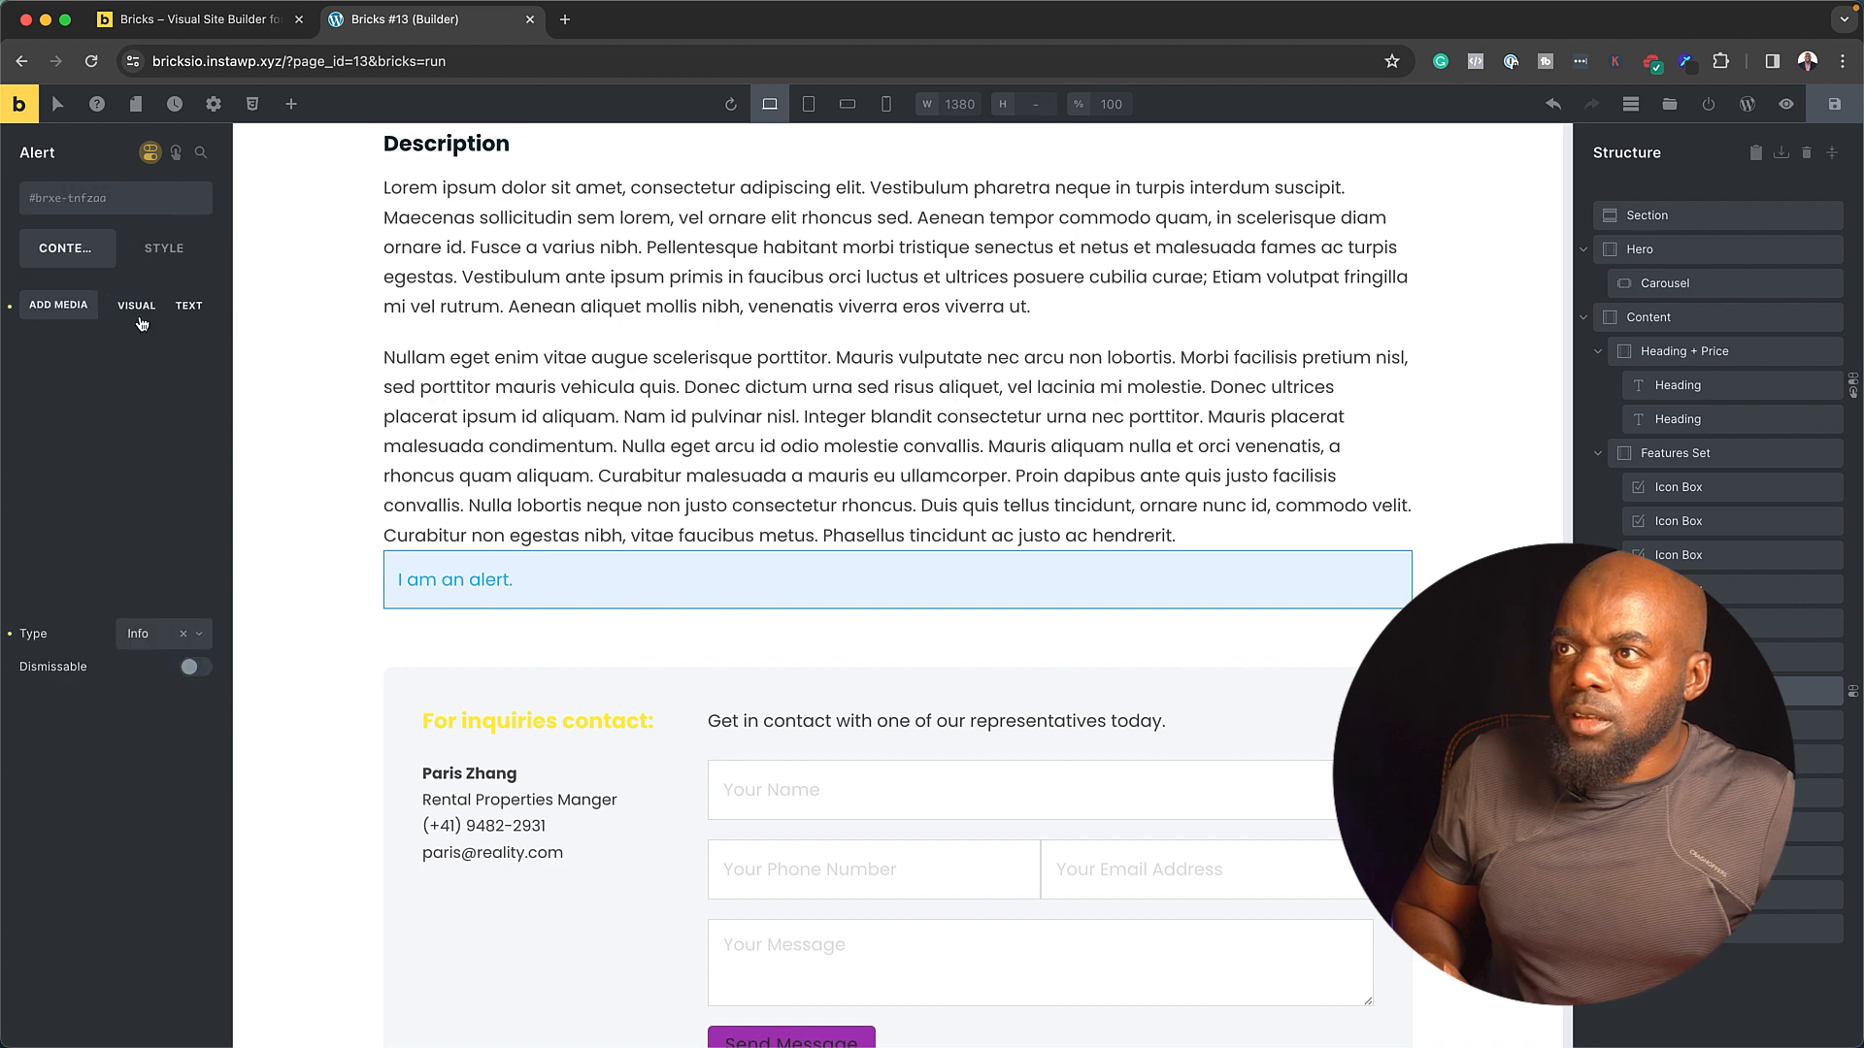
pyautogui.click(173, 250)
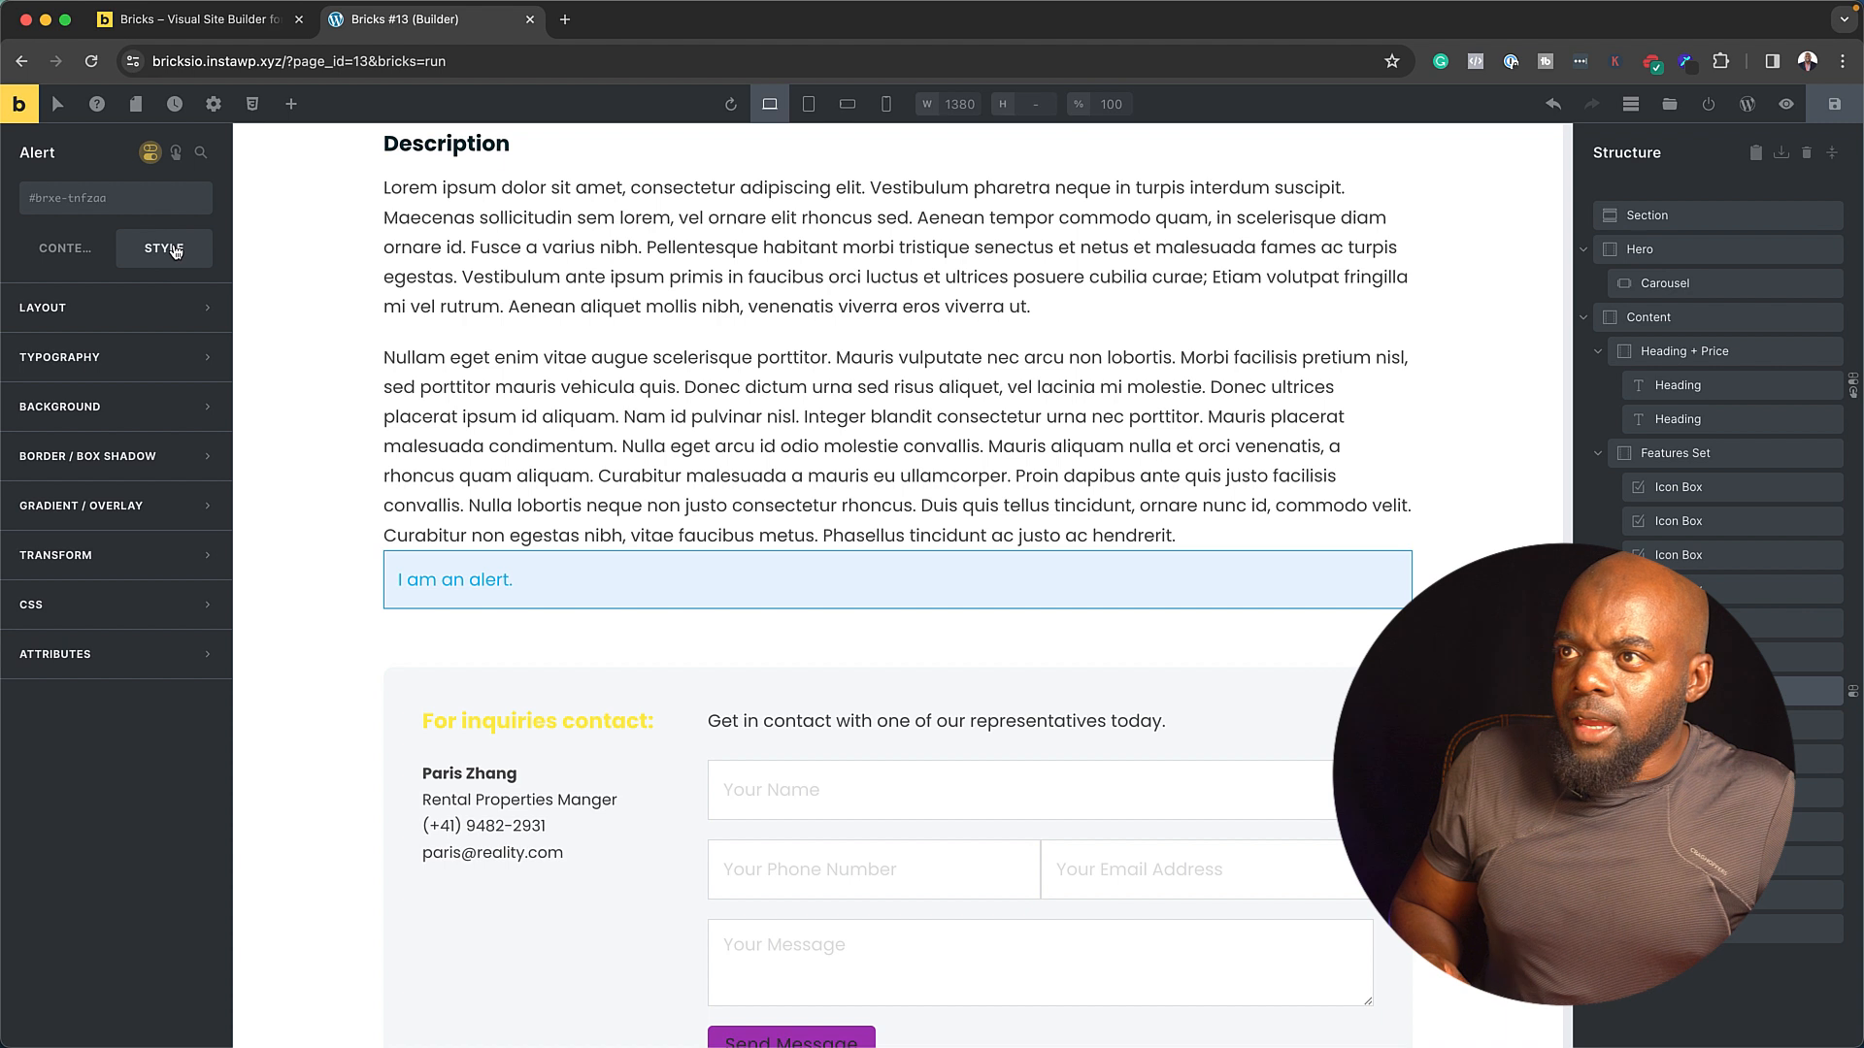
# - Look through the alert's background color picker and its typography settings, including the list of available fonts
pyautogui.click(127, 406)
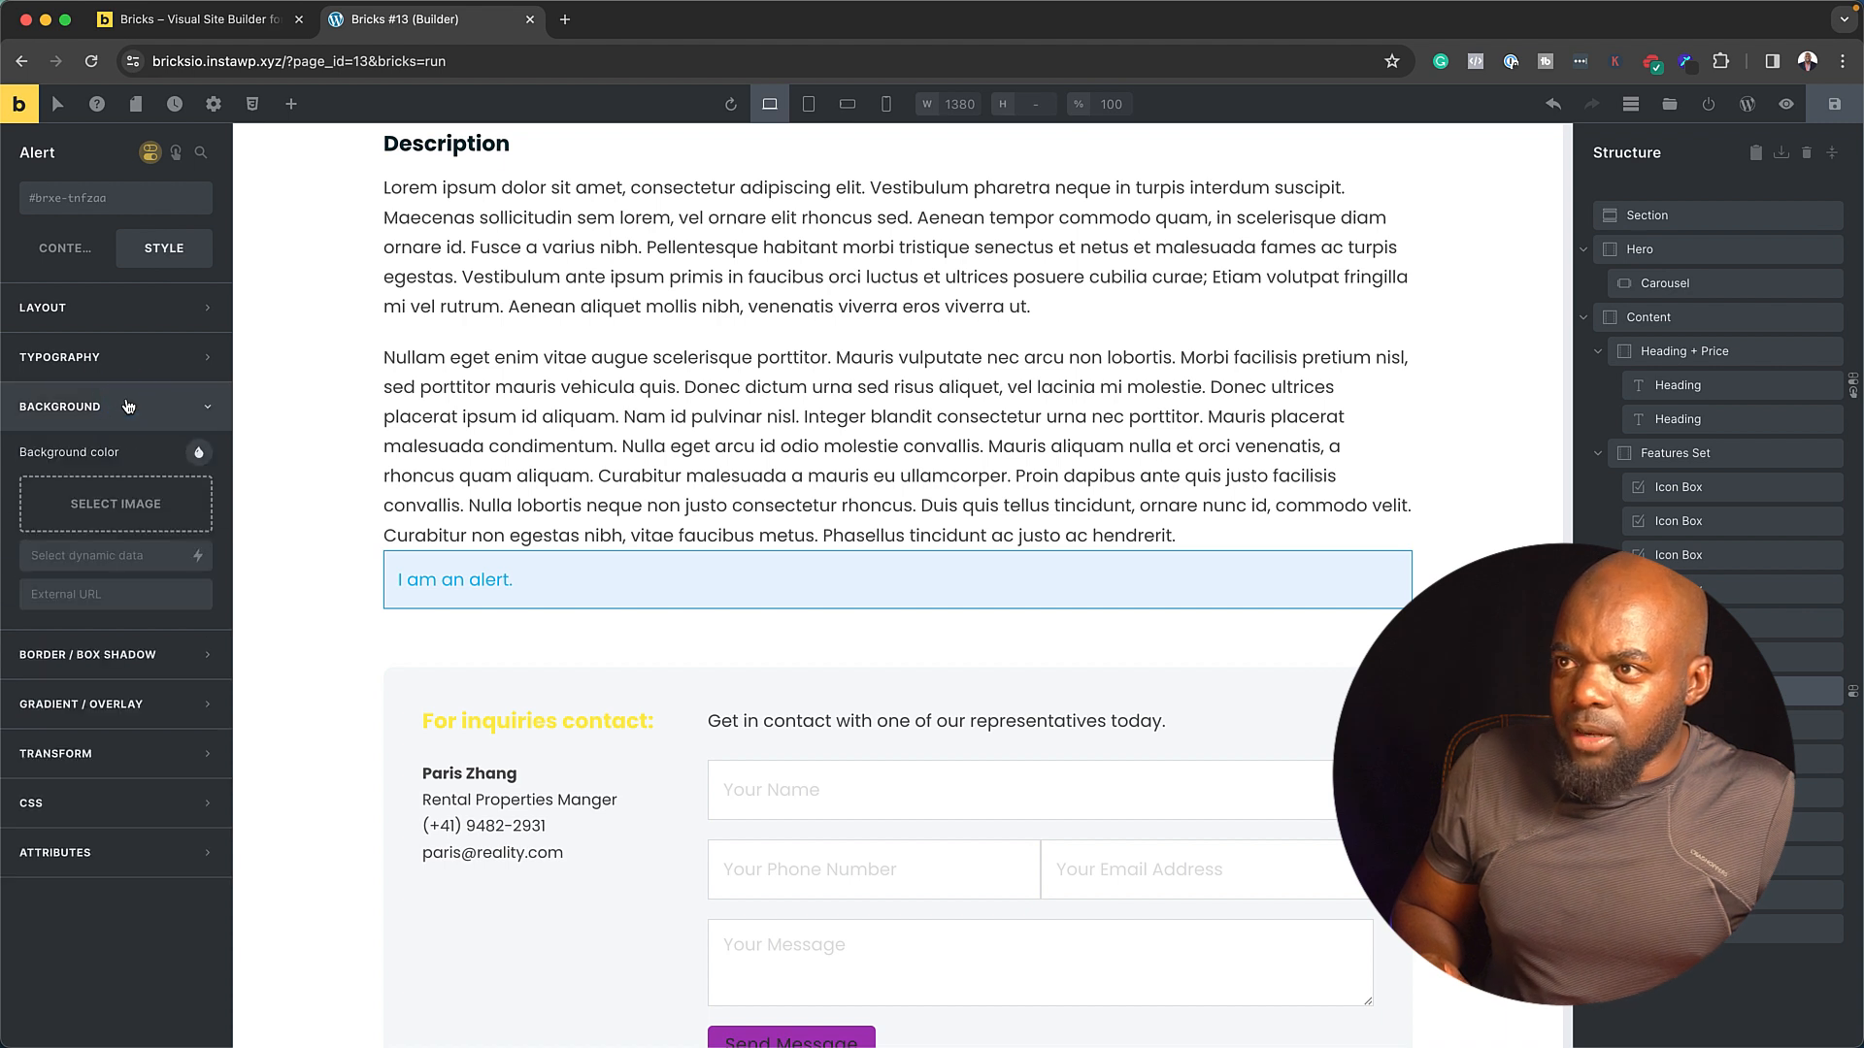
pyautogui.click(200, 455)
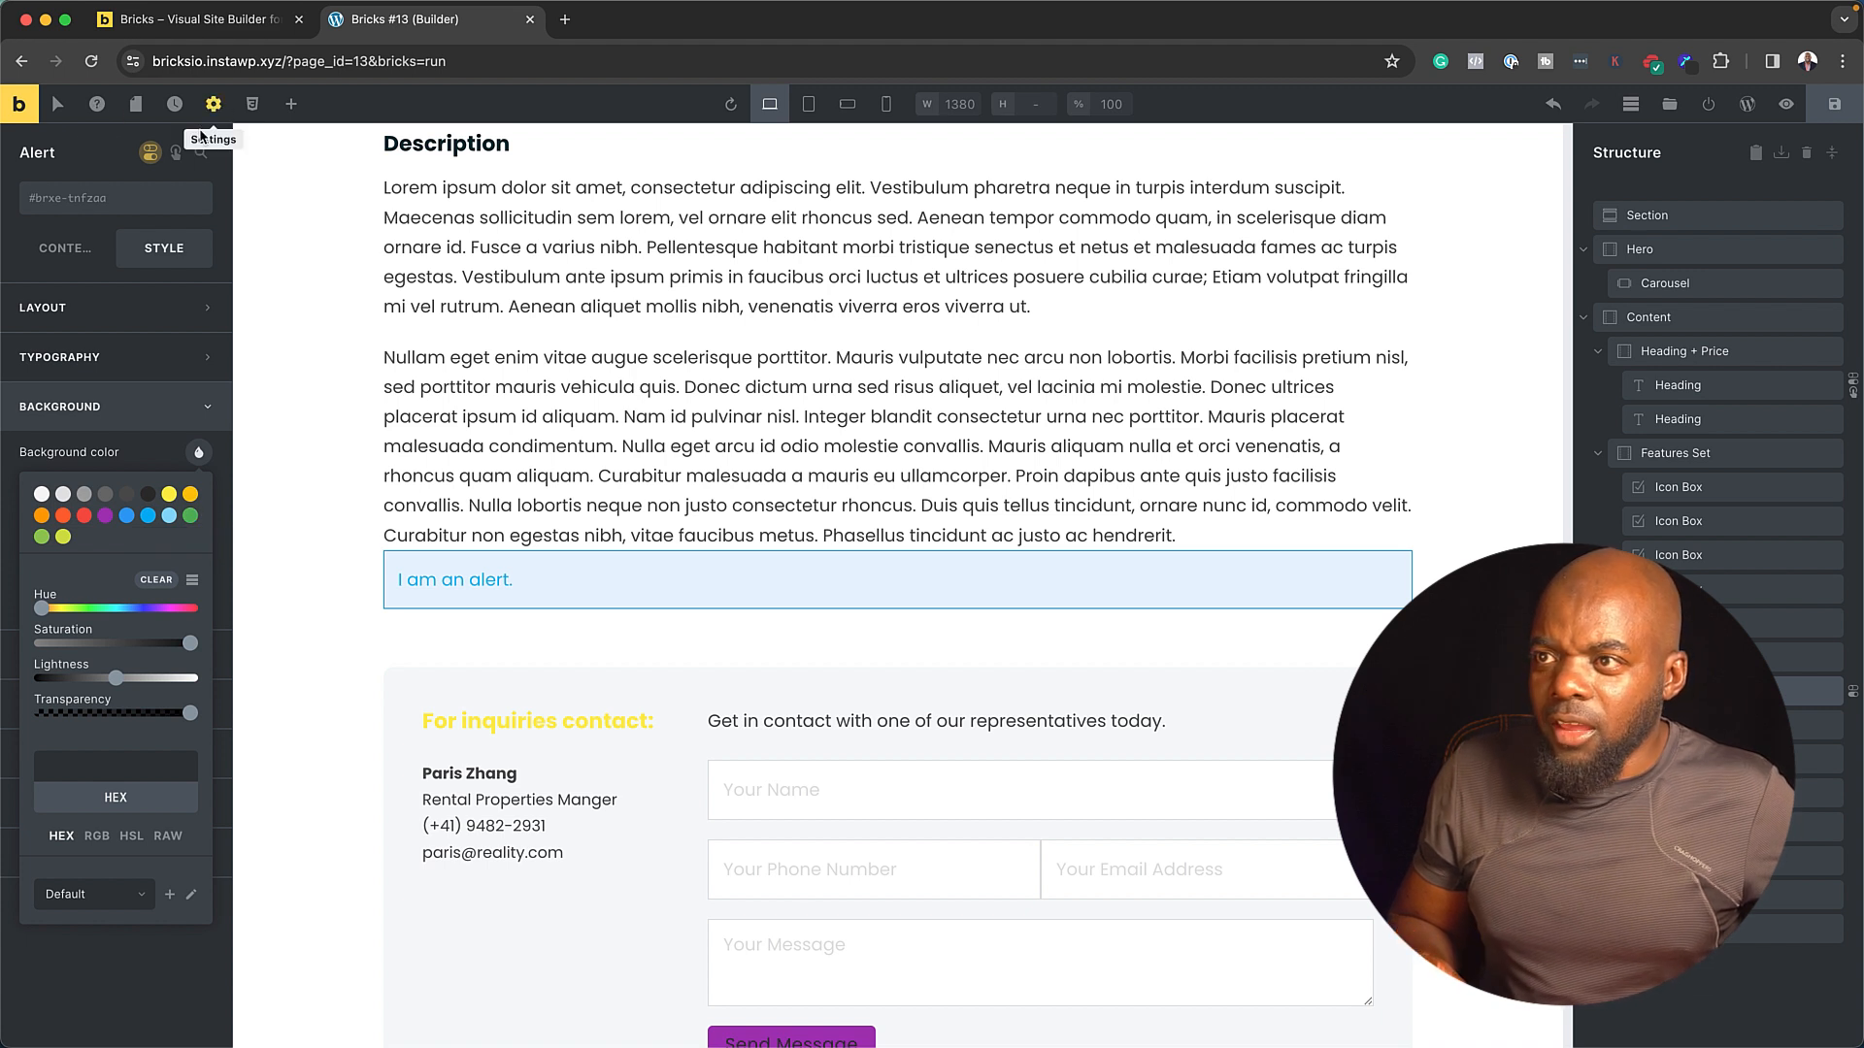
pyautogui.click(162, 419)
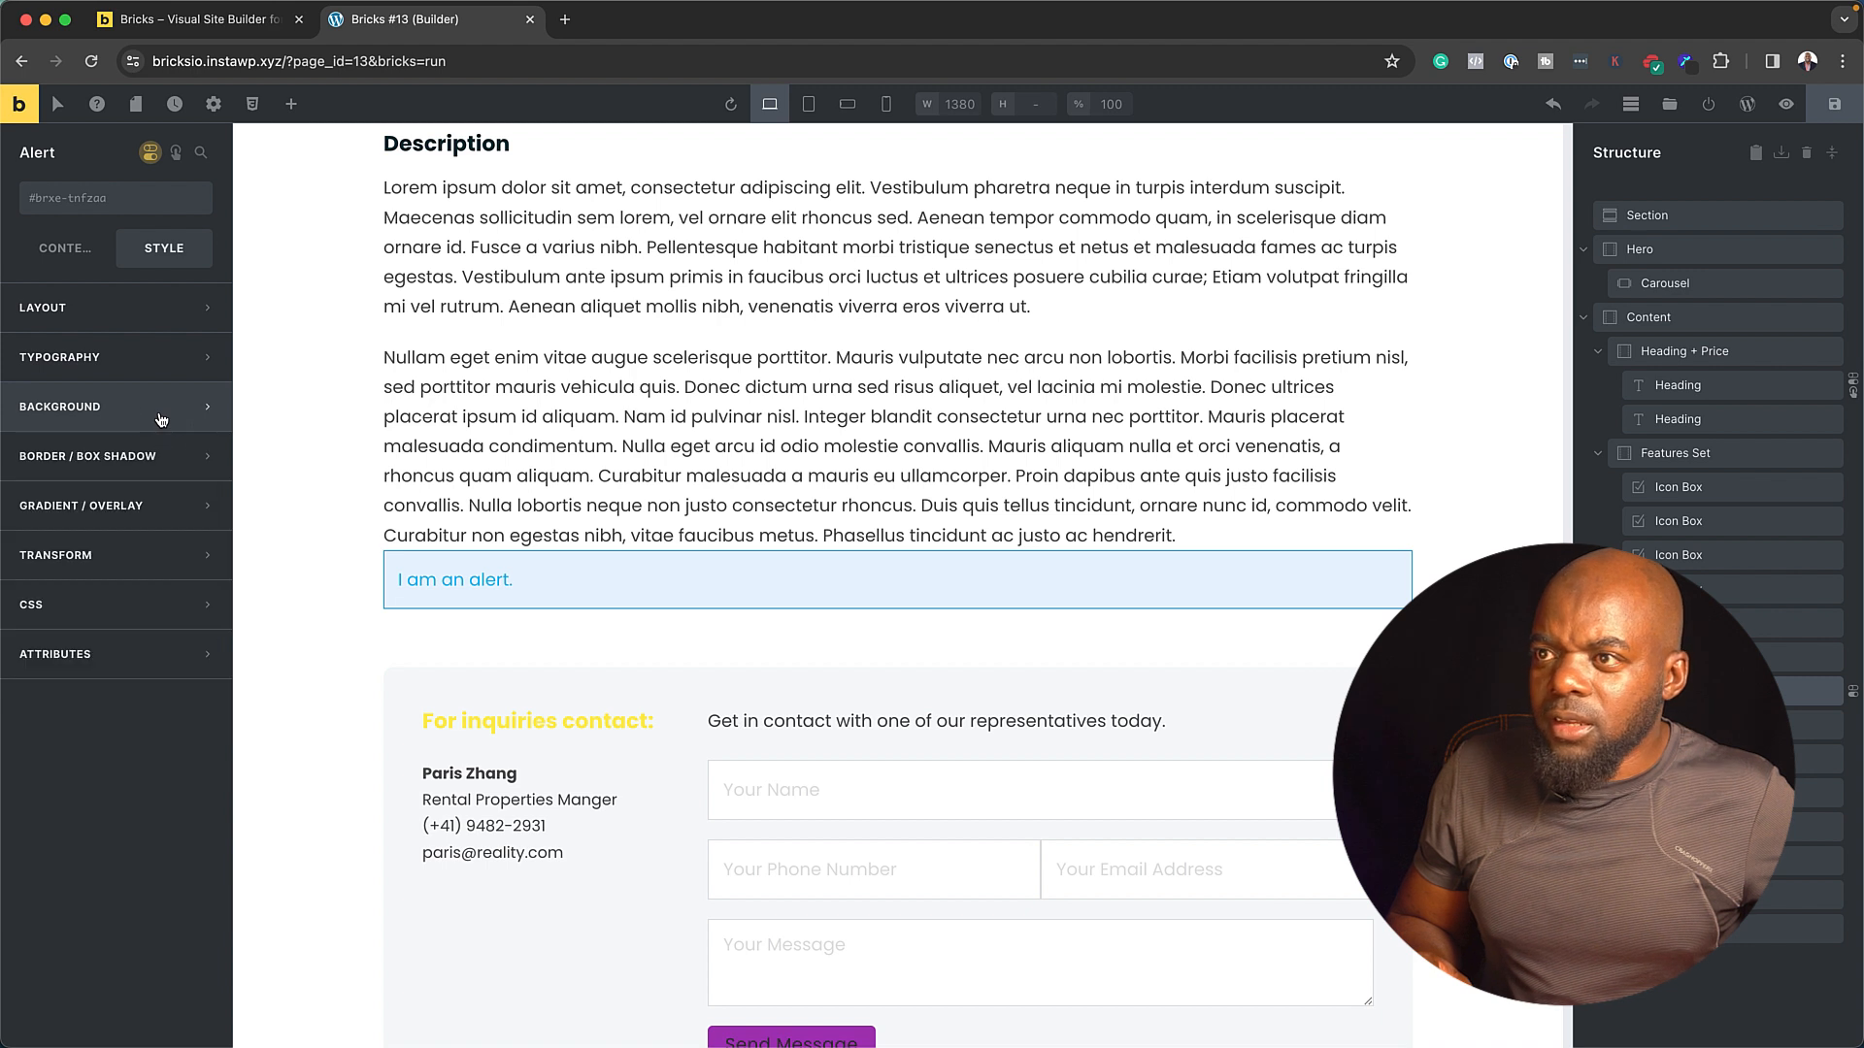
pyautogui.click(125, 357)
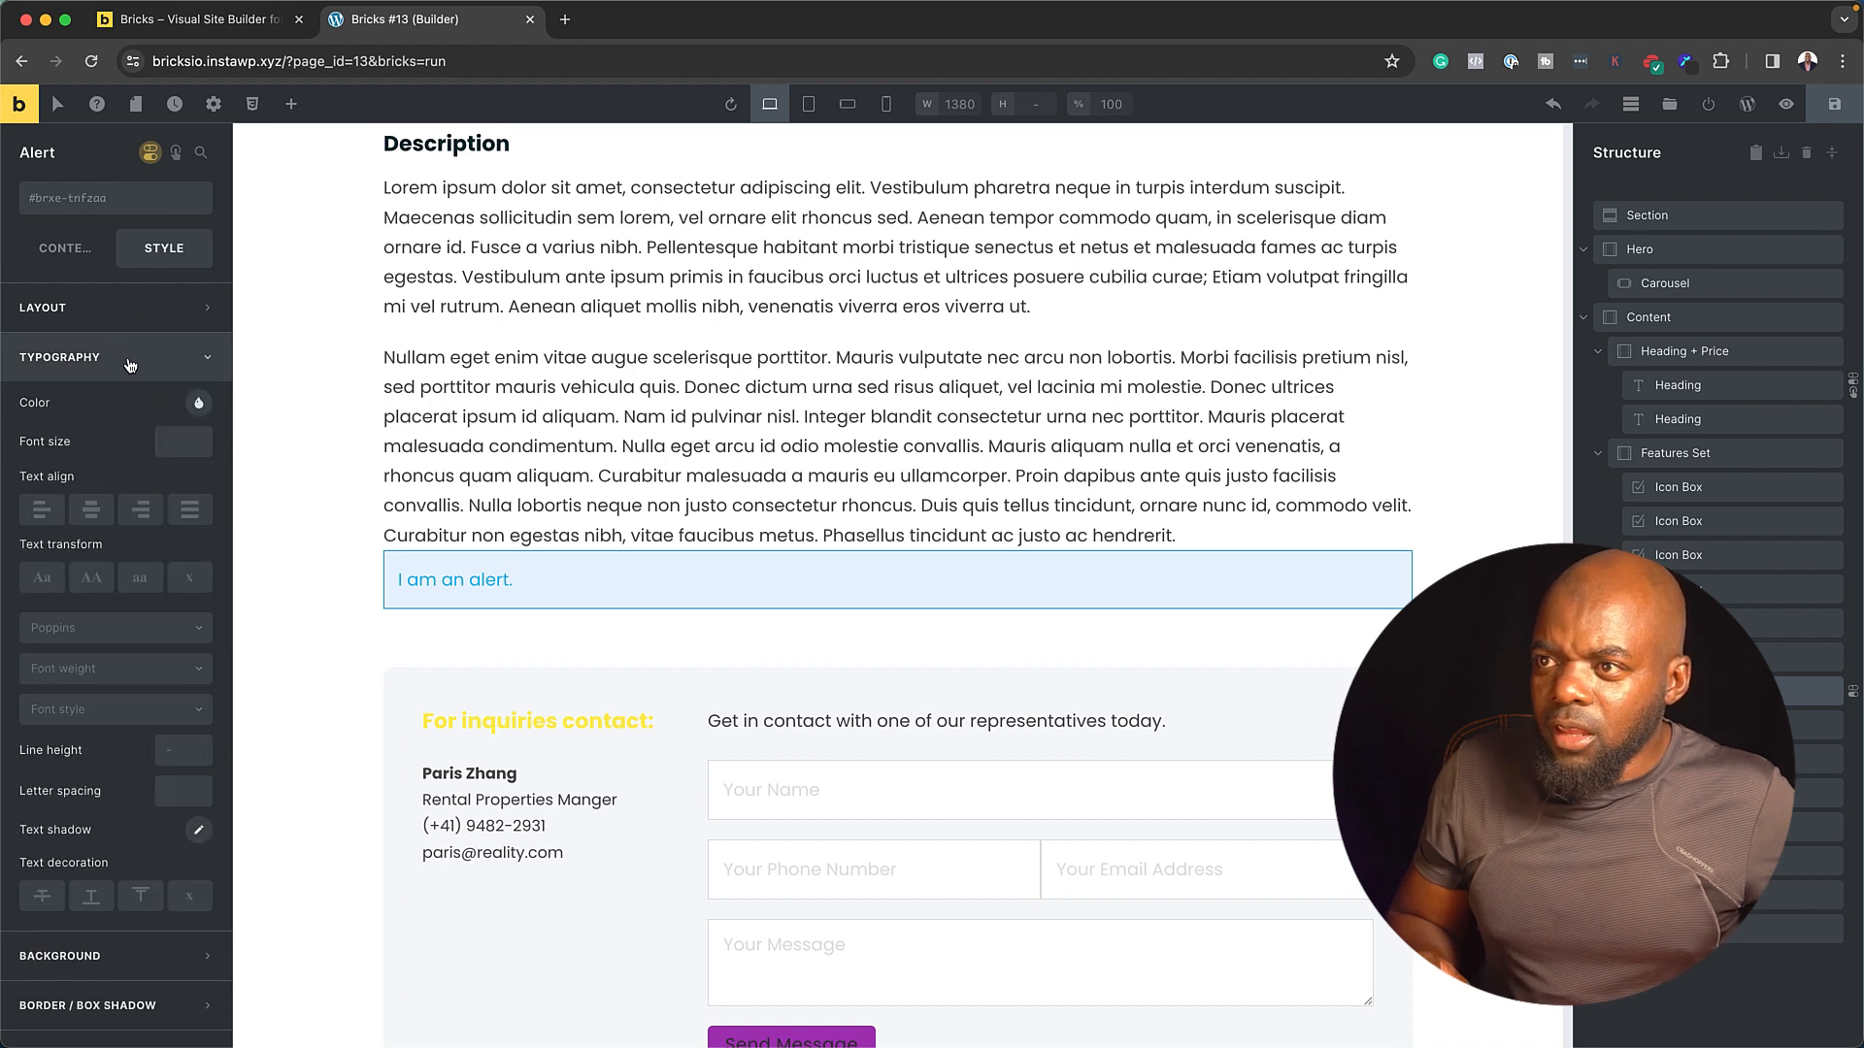
pyautogui.click(156, 637)
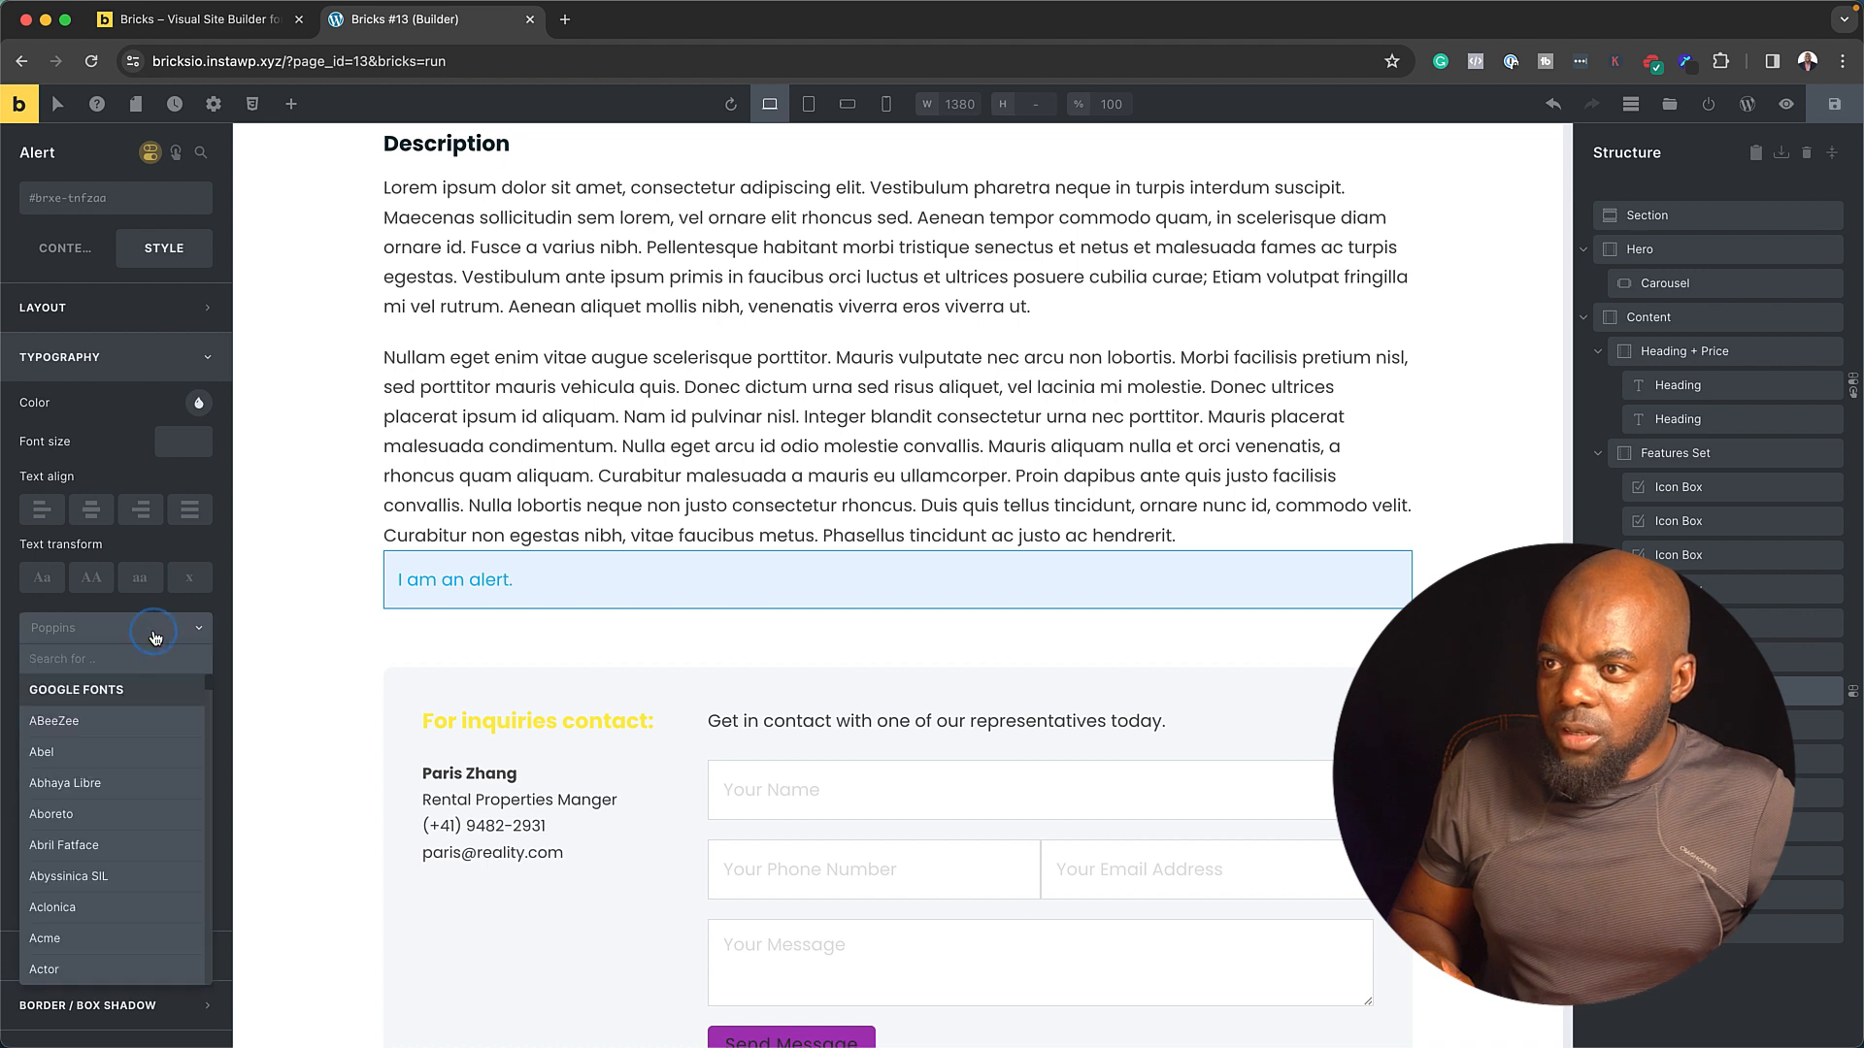
pyautogui.click(155, 636)
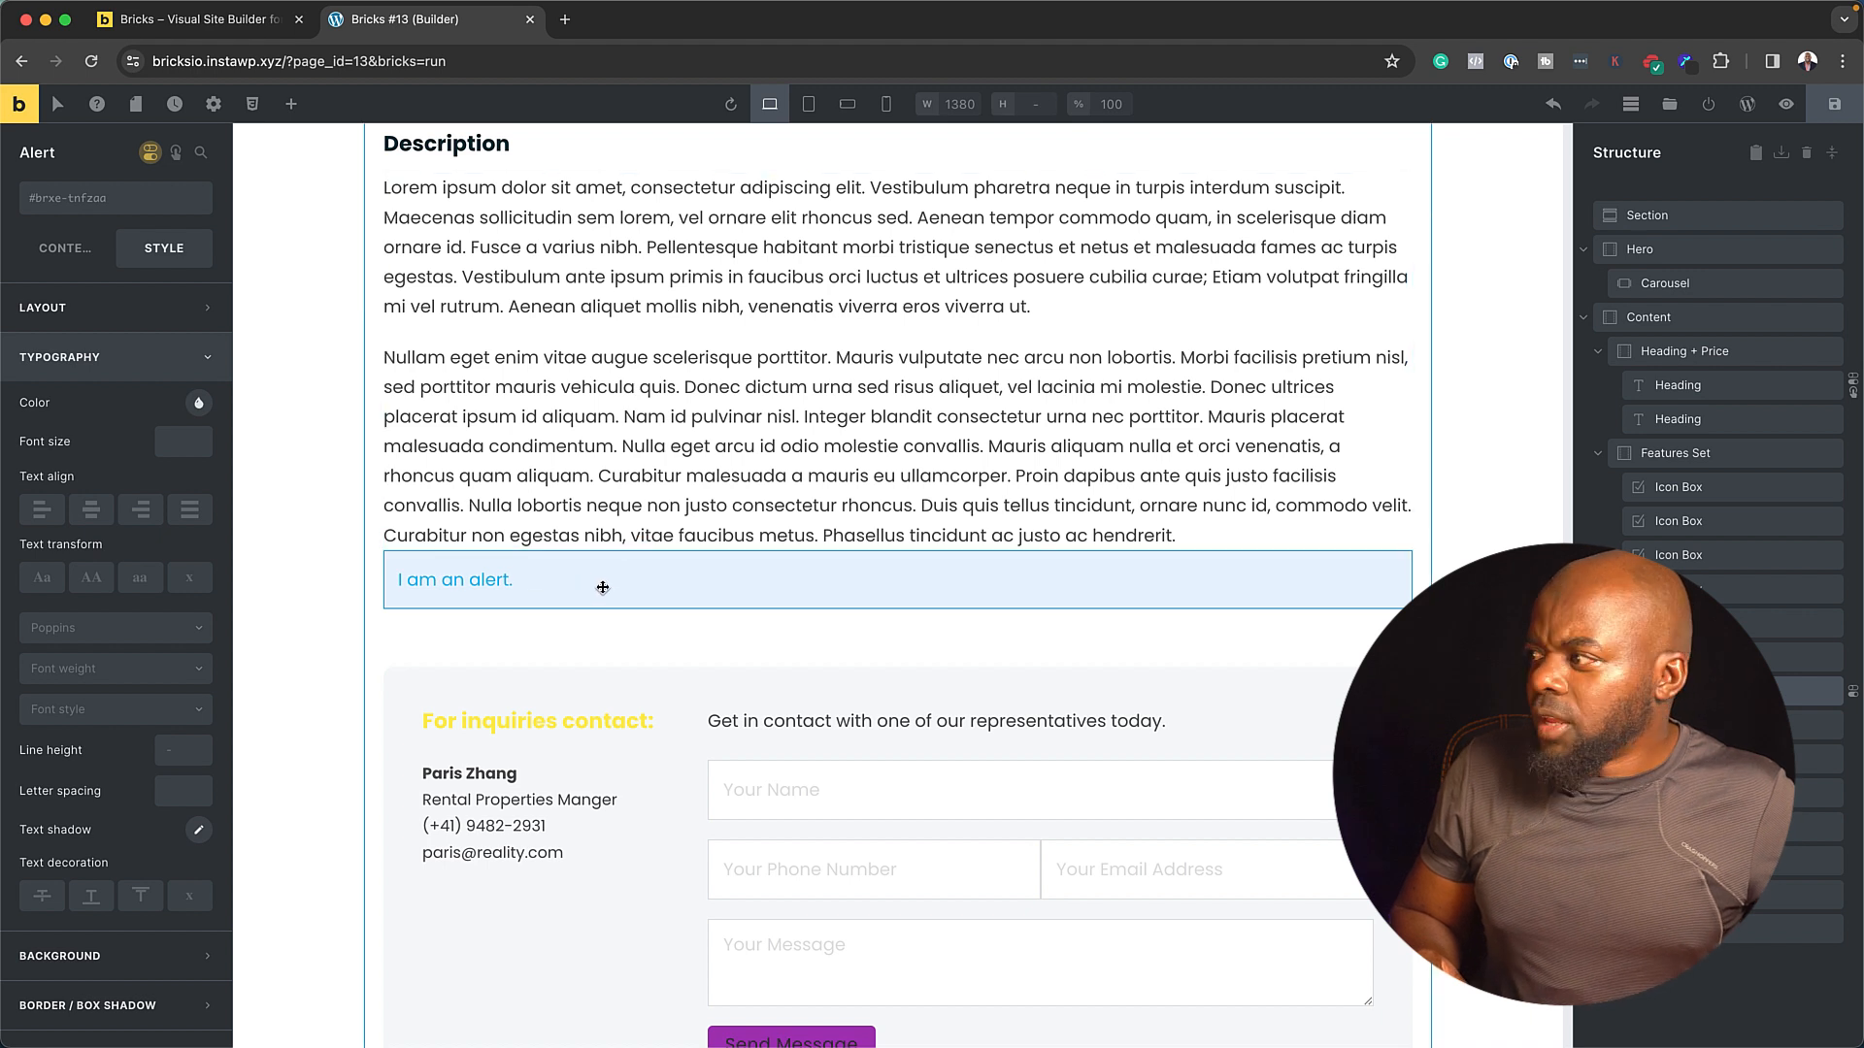
# - View the Content container's content settings and the Mak Theme style's sections, and return to the list of available elements
pyautogui.click(641, 646)
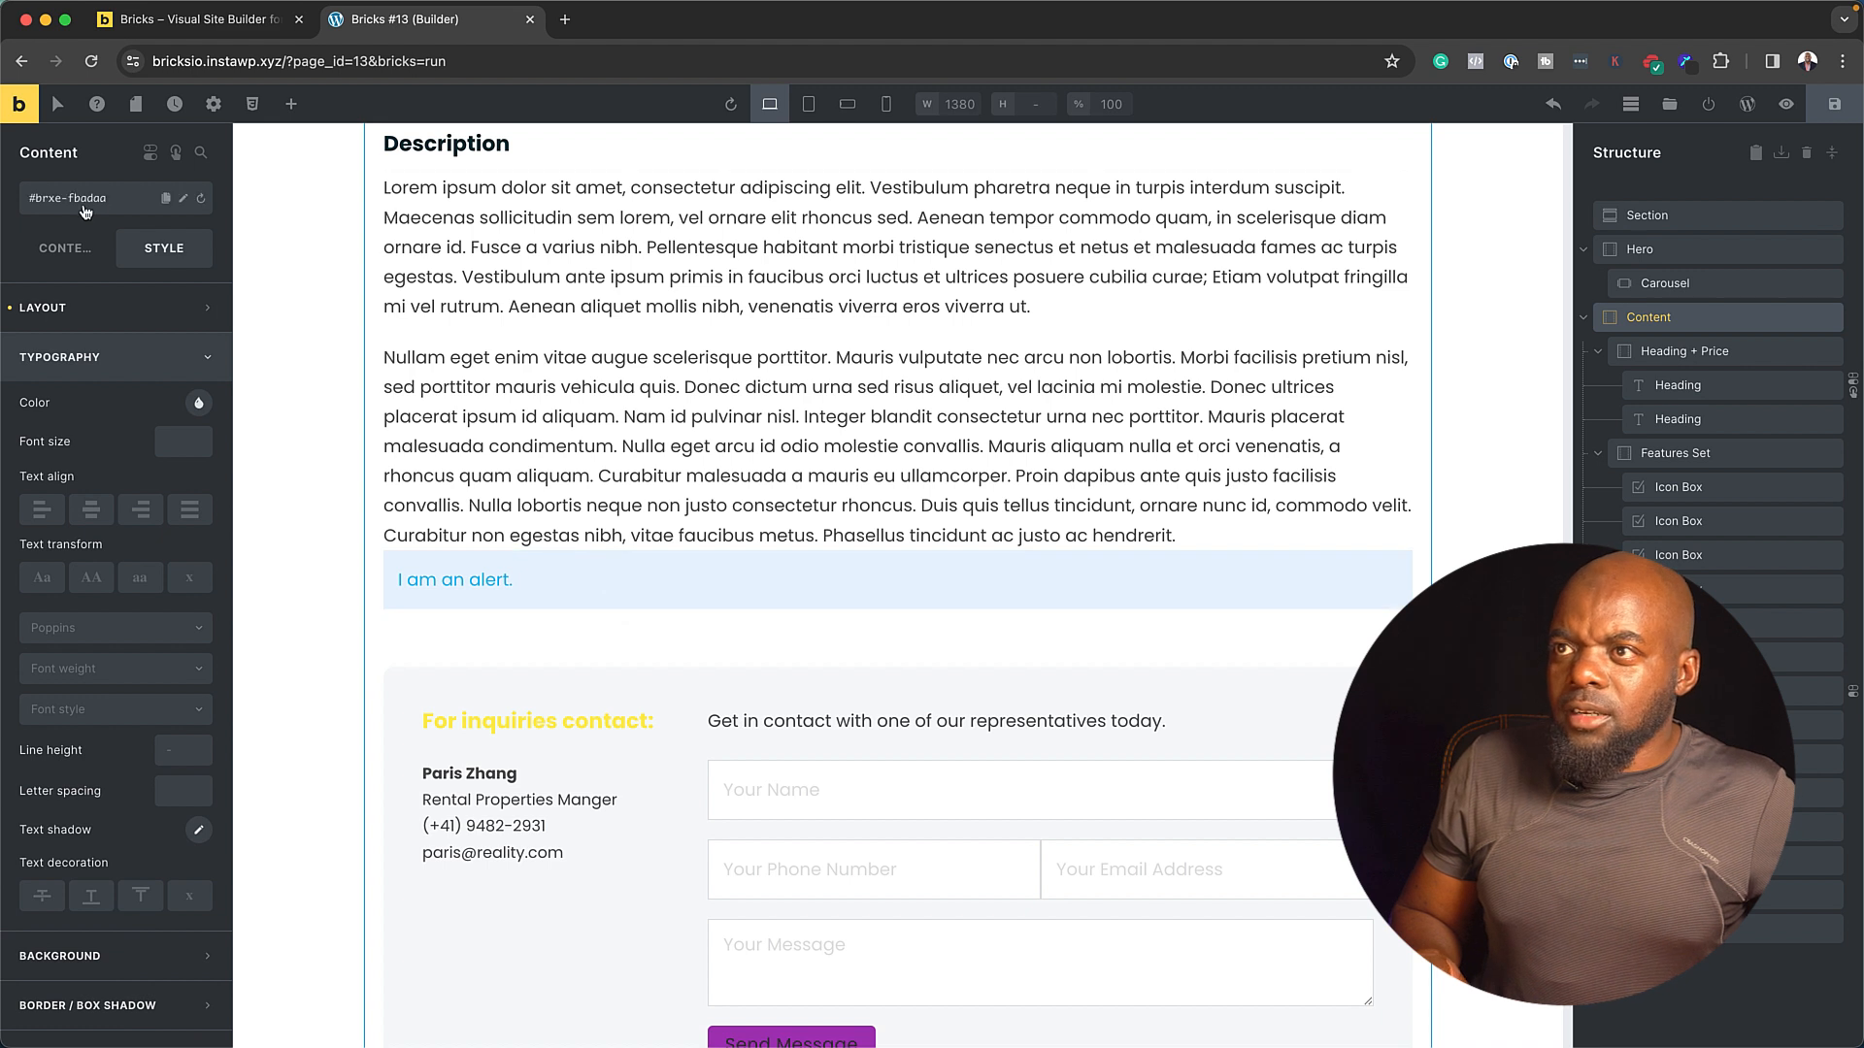
pyautogui.click(75, 254)
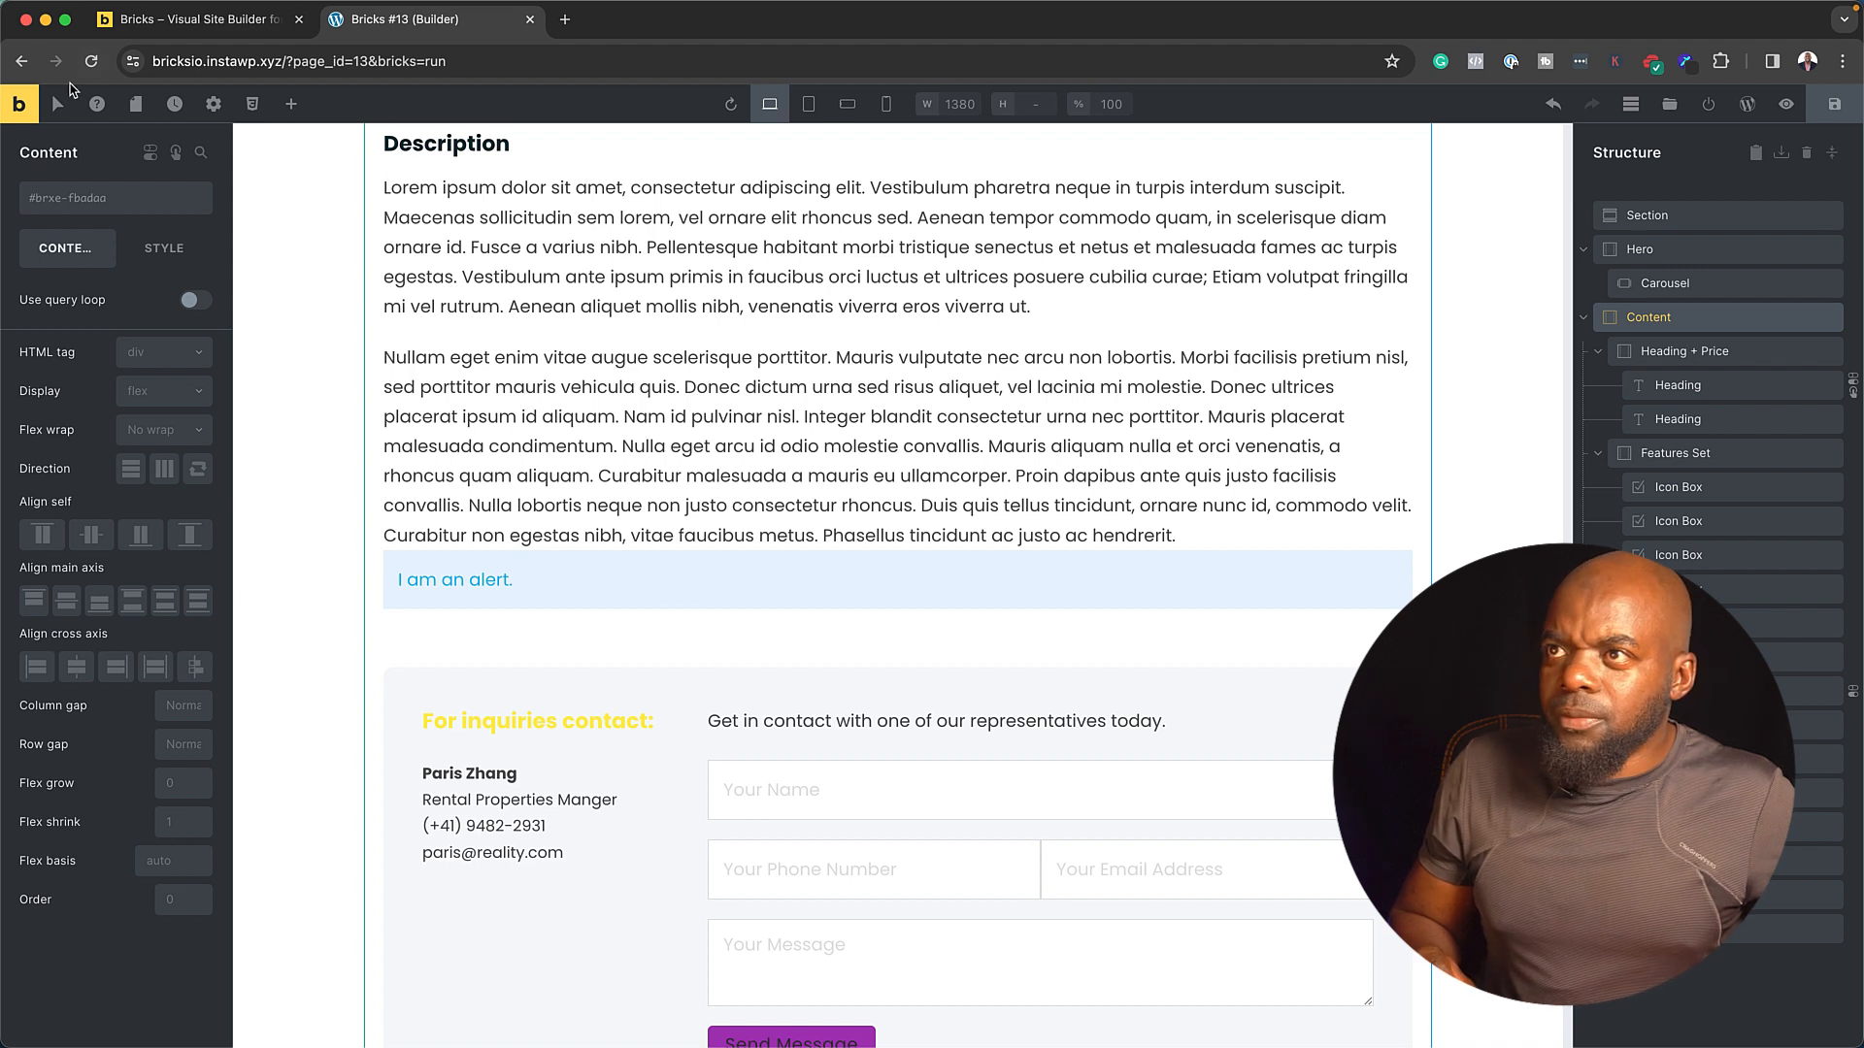
pyautogui.click(215, 105)
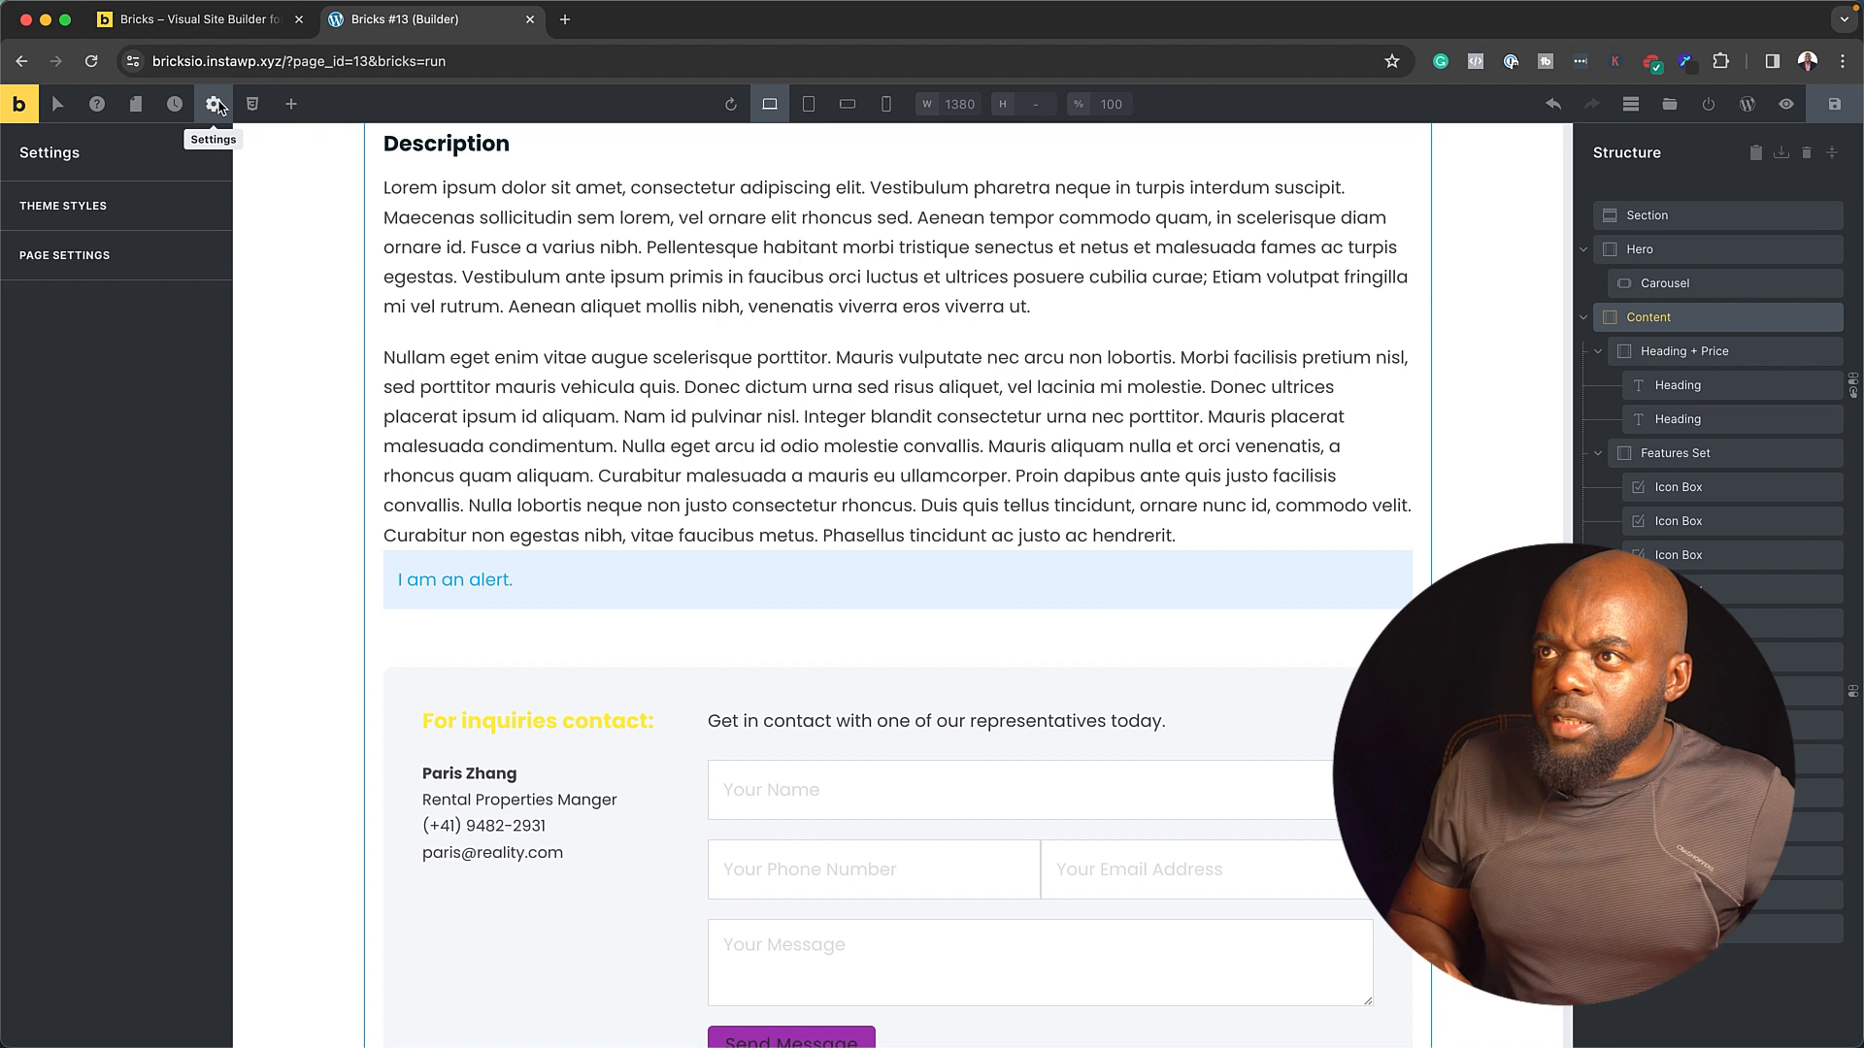
pyautogui.click(129, 215)
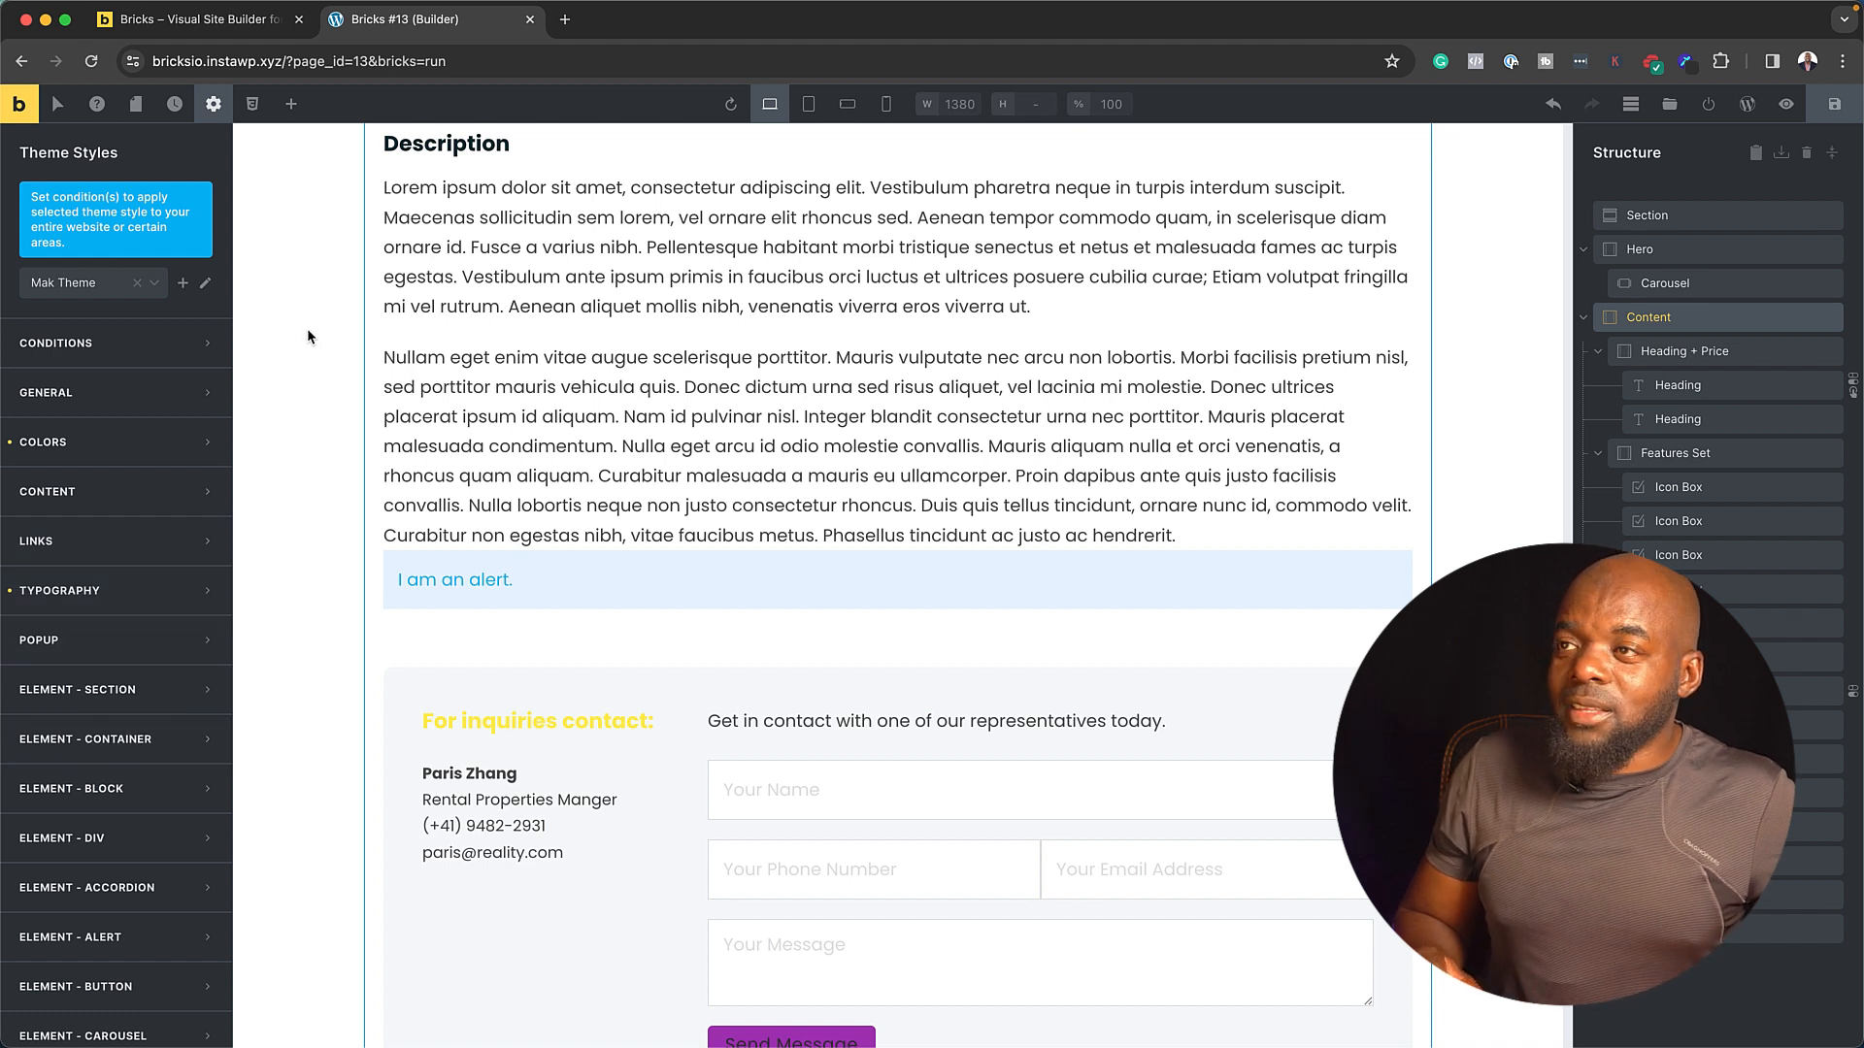
pyautogui.click(307, 274)
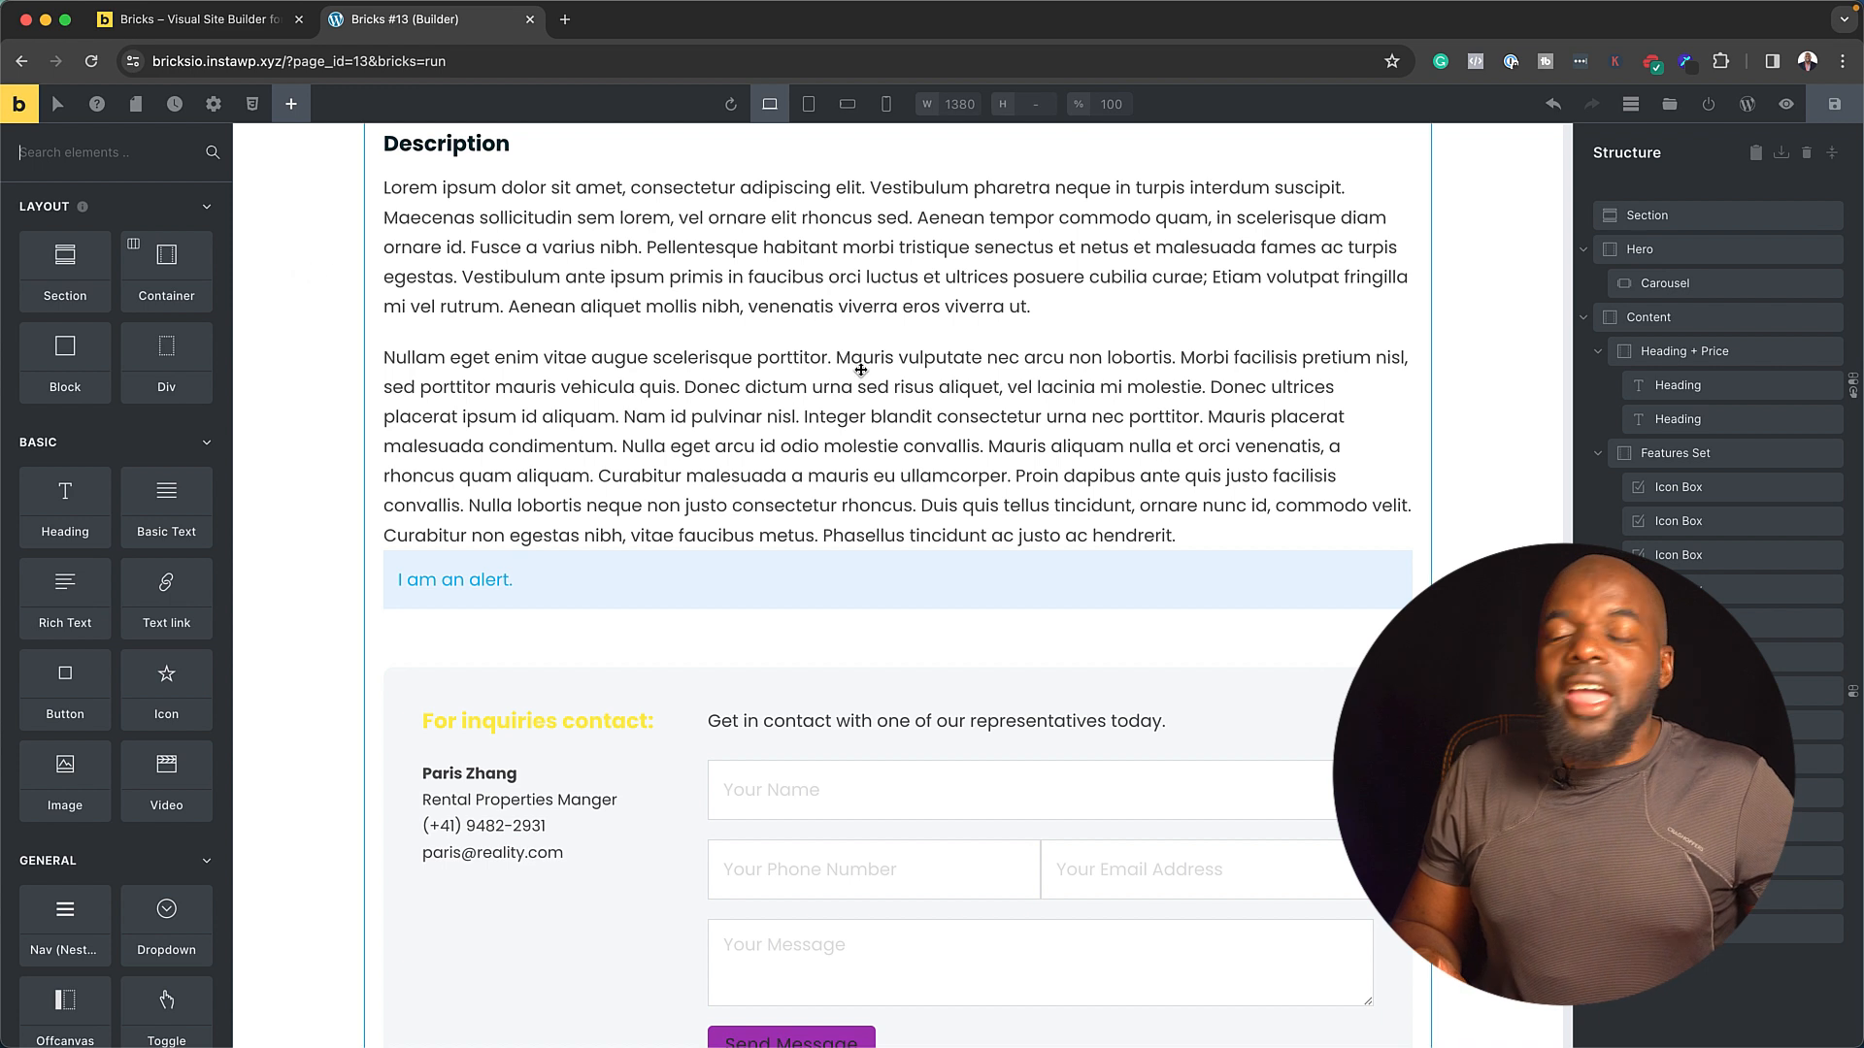